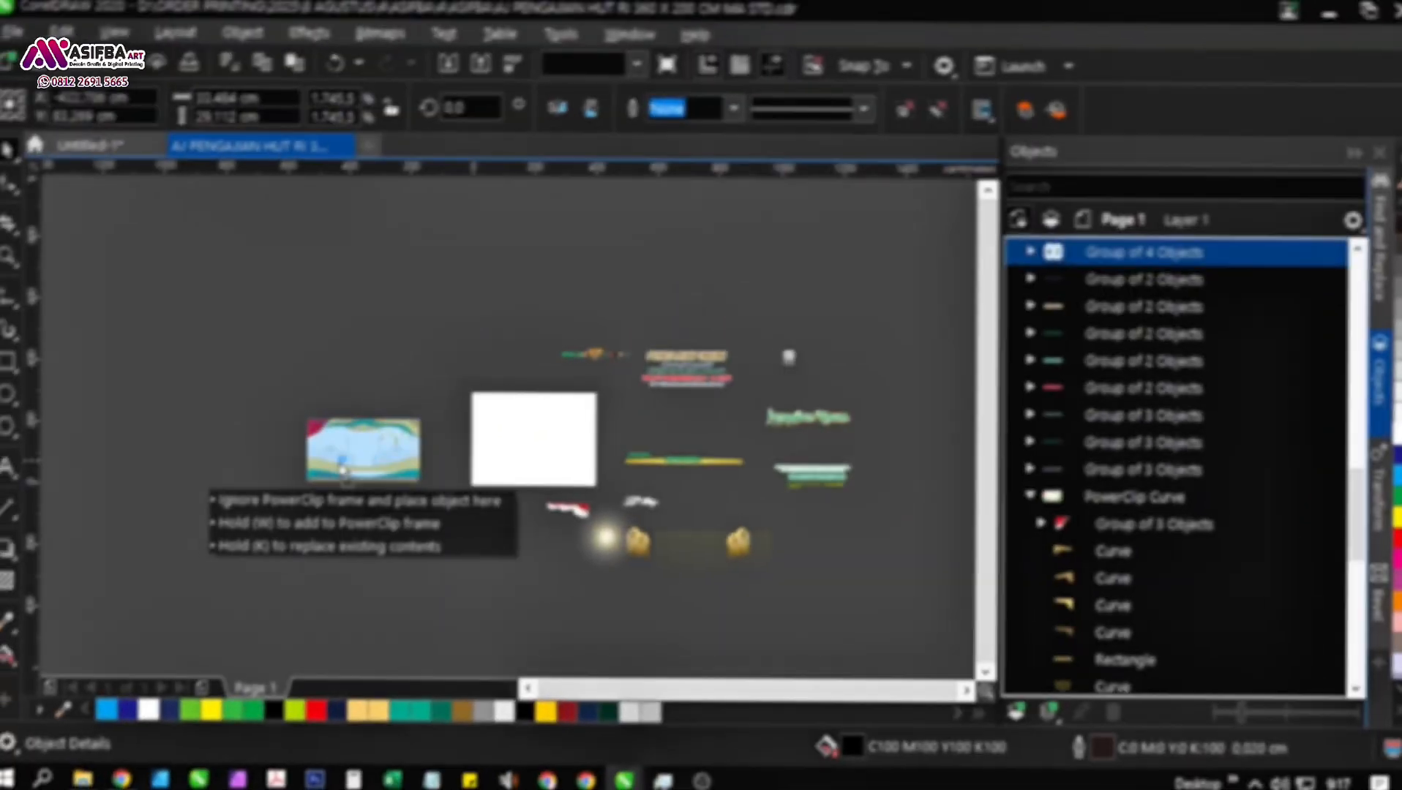
left_click_drag(342, 465, 316, 434)
scroll(316, 434, "up", 4)
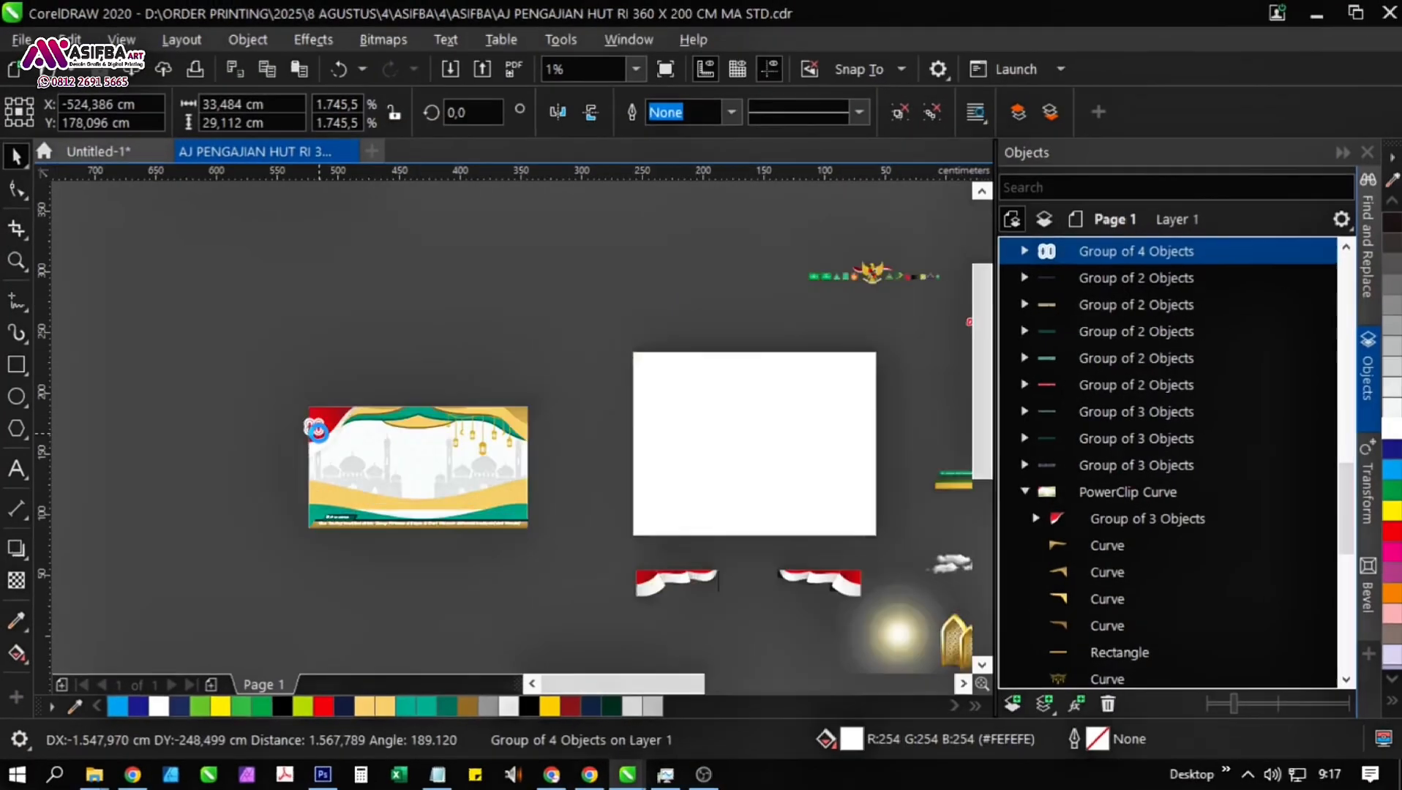
scroll(319, 434, "down", 2)
key("ctrl+z")
Group the "80" anniversary logo with its slogan and move the group onto the banner's red upper-left corner.
scroll(475, 453, "down", 2)
scroll(728, 448, "up", 1)
left_click_drag(772, 440, 409, 497)
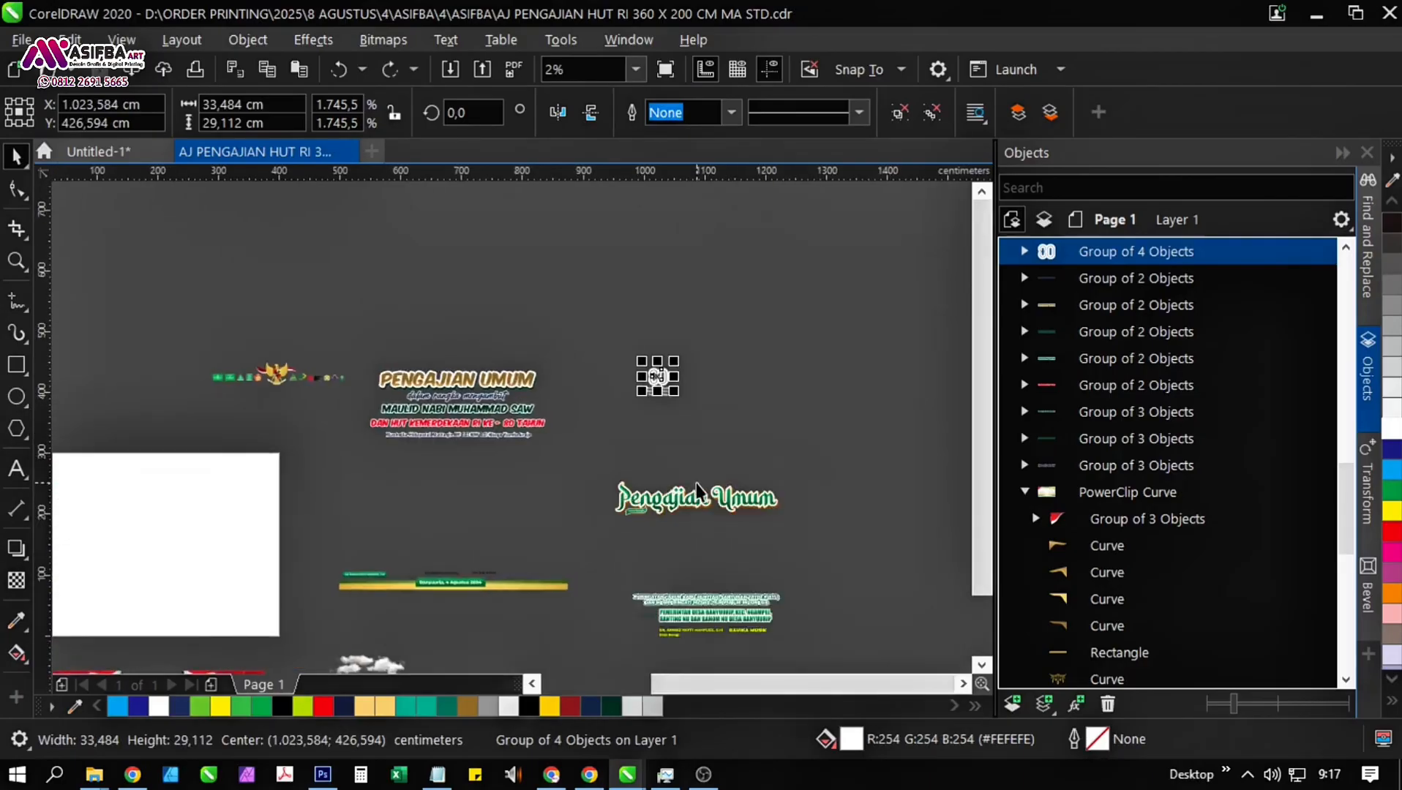
left_click_drag(712, 428, 556, 353)
key("ctrl+g")
left_click_drag(657, 381, 135, 390)
left_click_drag(136, 391, 191, 429)
Scale the "80" logo group down to about 30 × 37 cm and position it inside the banner's red corner.
scroll(206, 465, "up", 3)
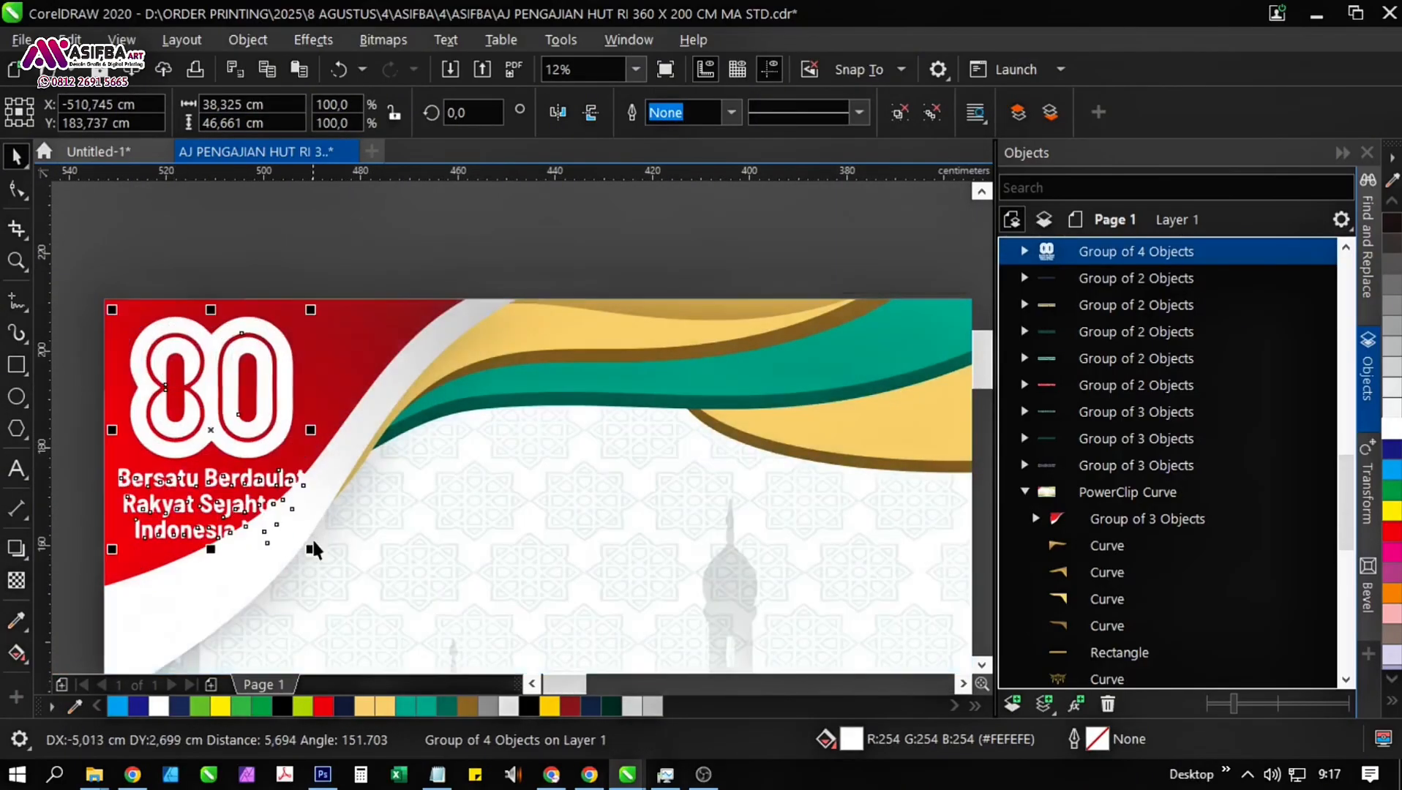
left_click_drag(310, 547, 262, 515)
scroll(169, 360, "up", 1)
left_click_drag(204, 392, 222, 399)
scroll(222, 398, "down", 2)
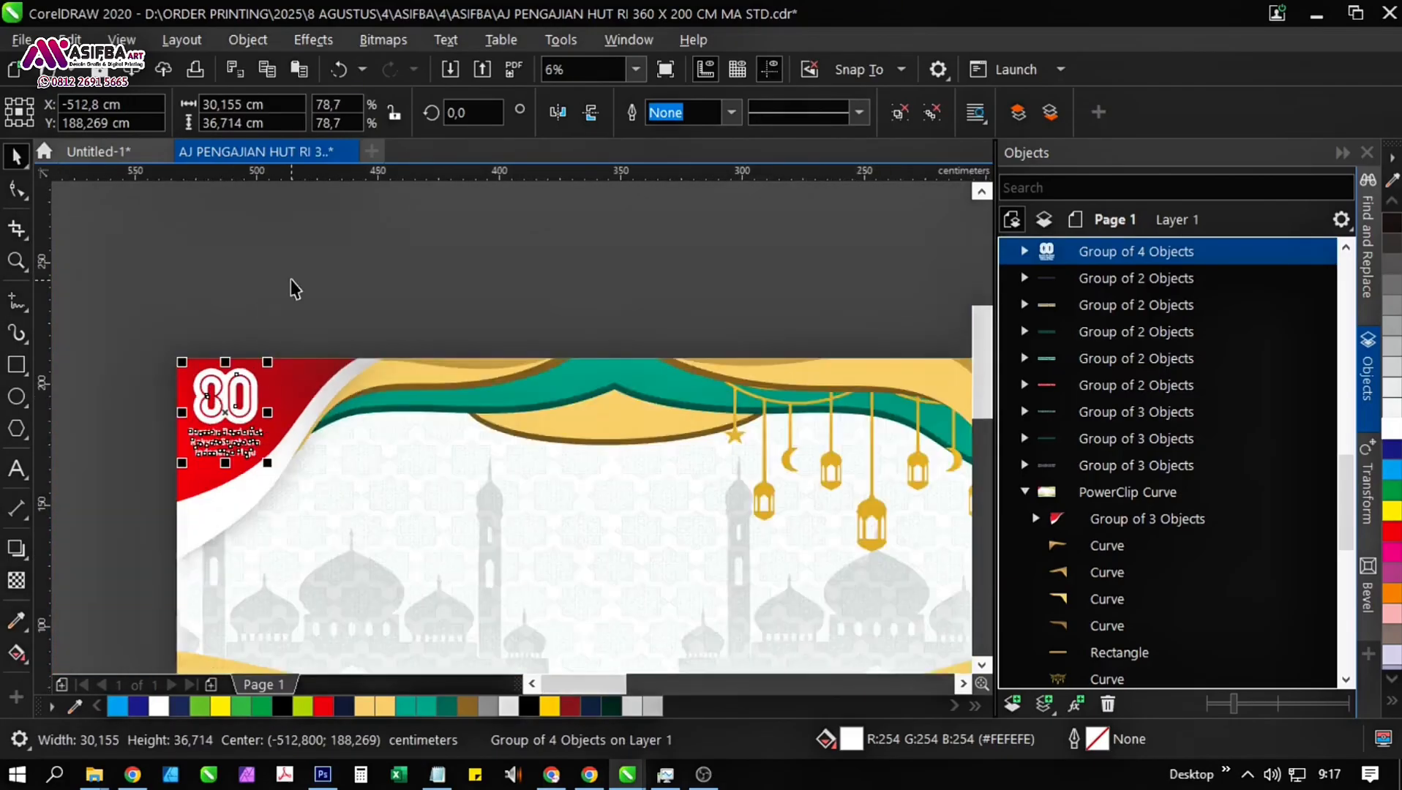
left_click(291, 288)
Copy "Pengajian umum" from Notepad, insert it as artistic text on the banner's upper part and enlarge it to about 170 cm wide.
left_click_drag(454, 410, 301, 360)
left_click(437, 774)
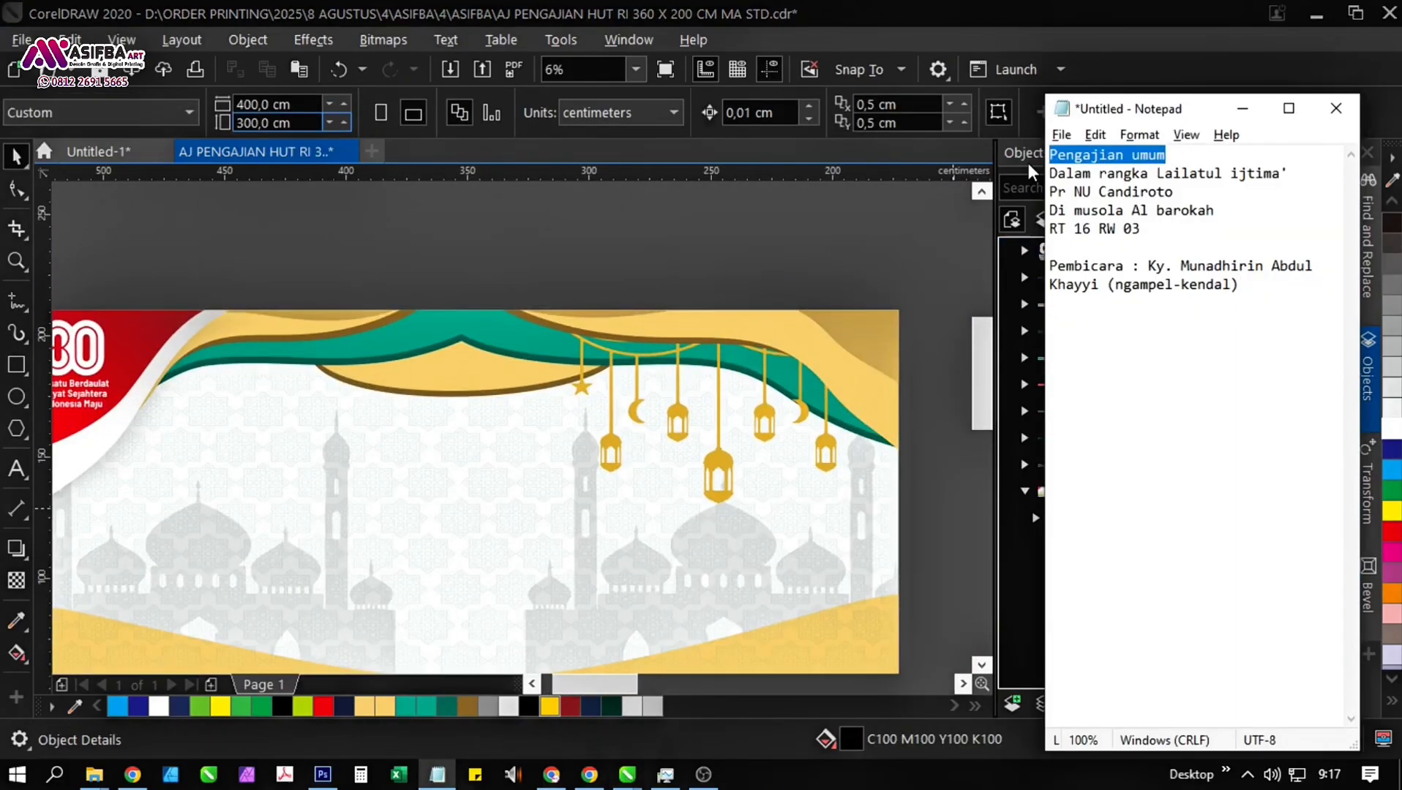
left_click(373, 247)
left_click(16, 468)
left_click(233, 437)
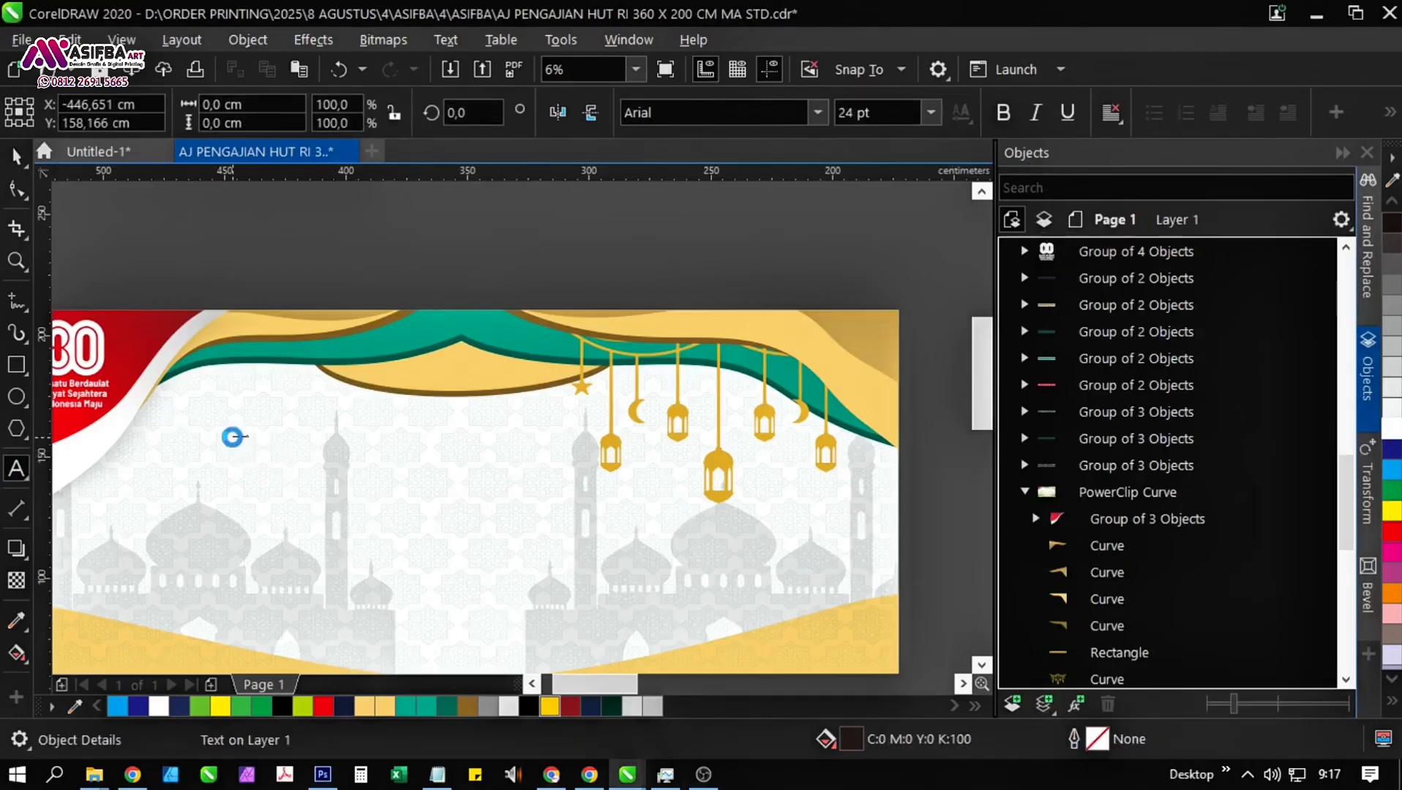
key("ctrl+v")
left_click(17, 157)
left_click_drag(255, 430, 666, 326)
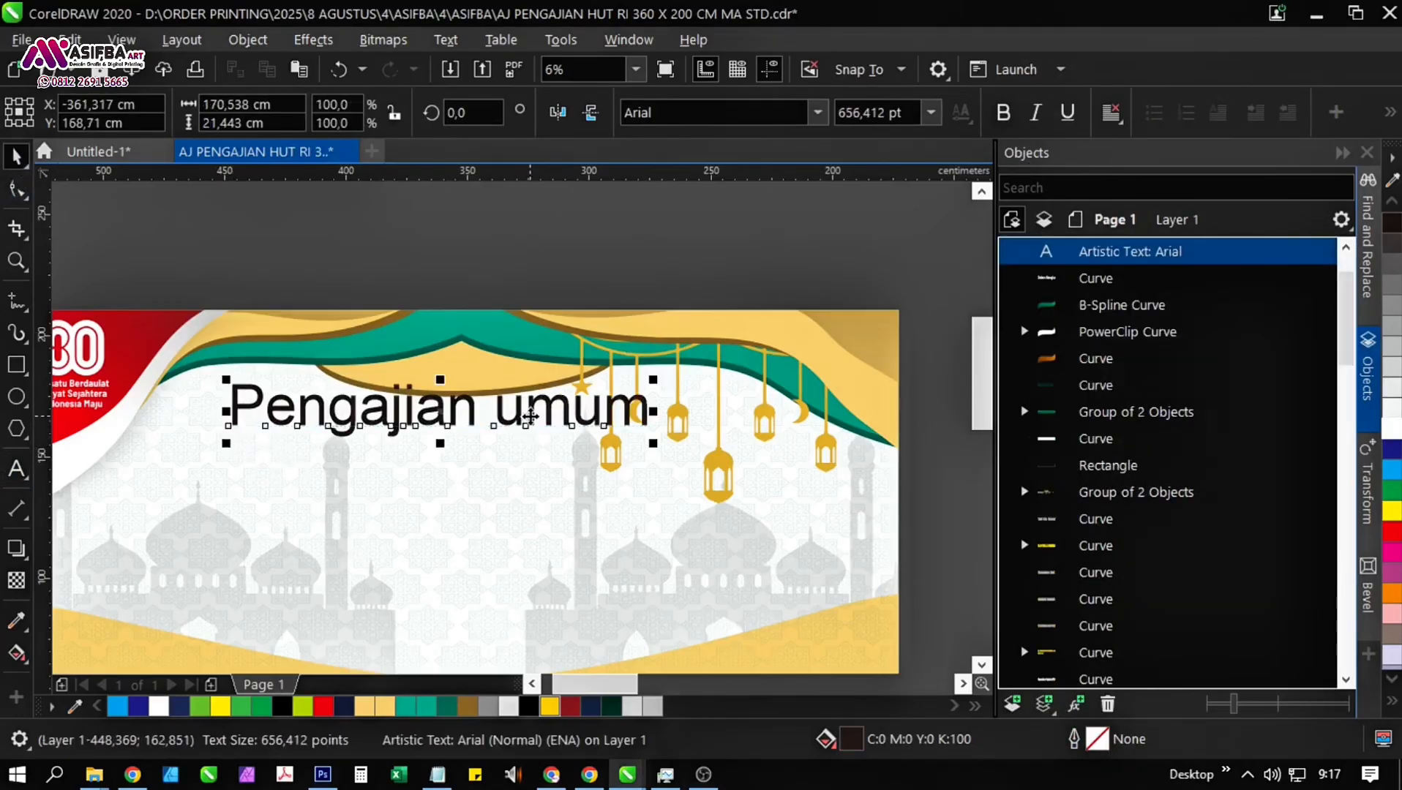
Capitalise the heading's second word so that it reads "Pengajian Umum".
double_click(531, 418)
key("BackSpace")
type("U")
key("ctrl+space")
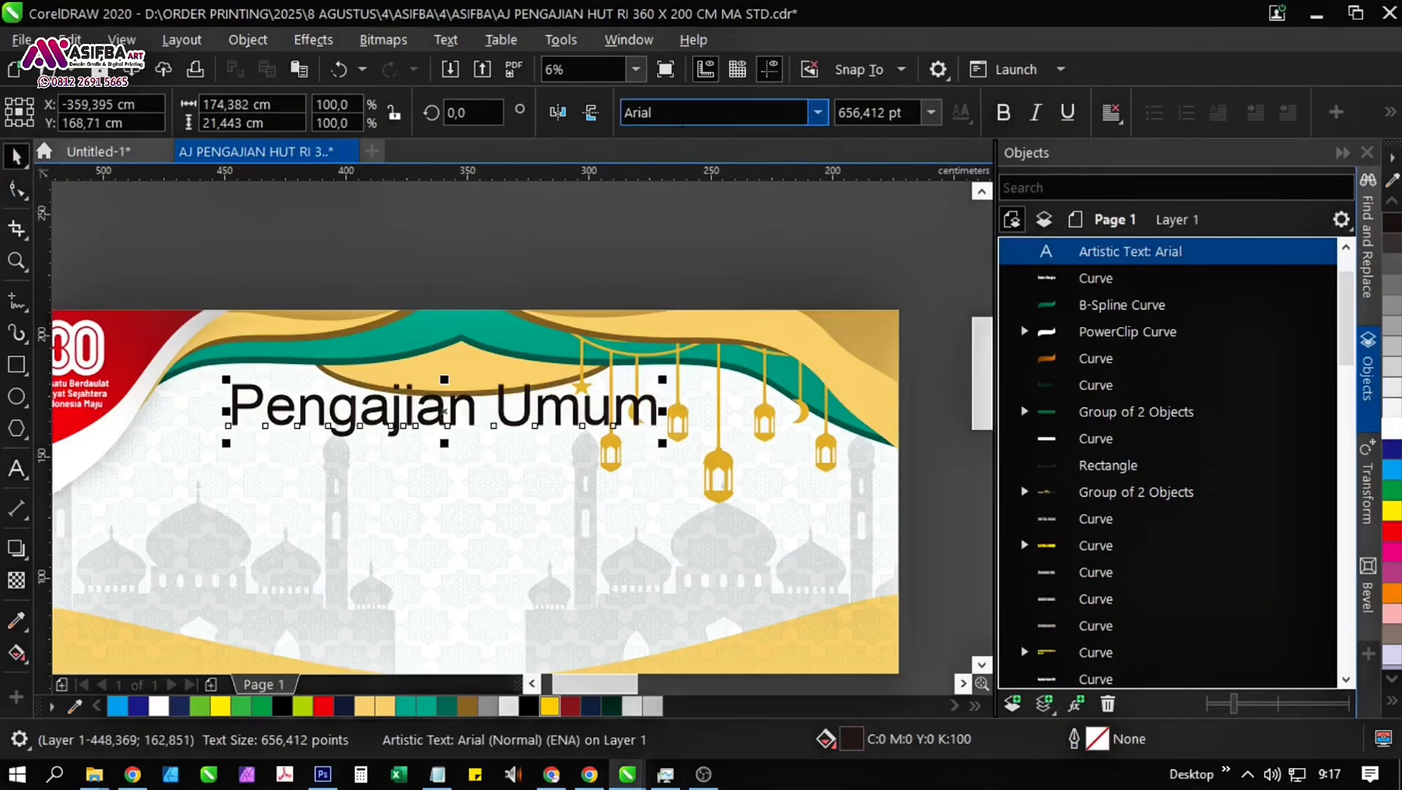
Try the Archivo Black and Khmer UI fonts on the "Pengajian Umum" heading.
type("chivo Black")
key("Return")
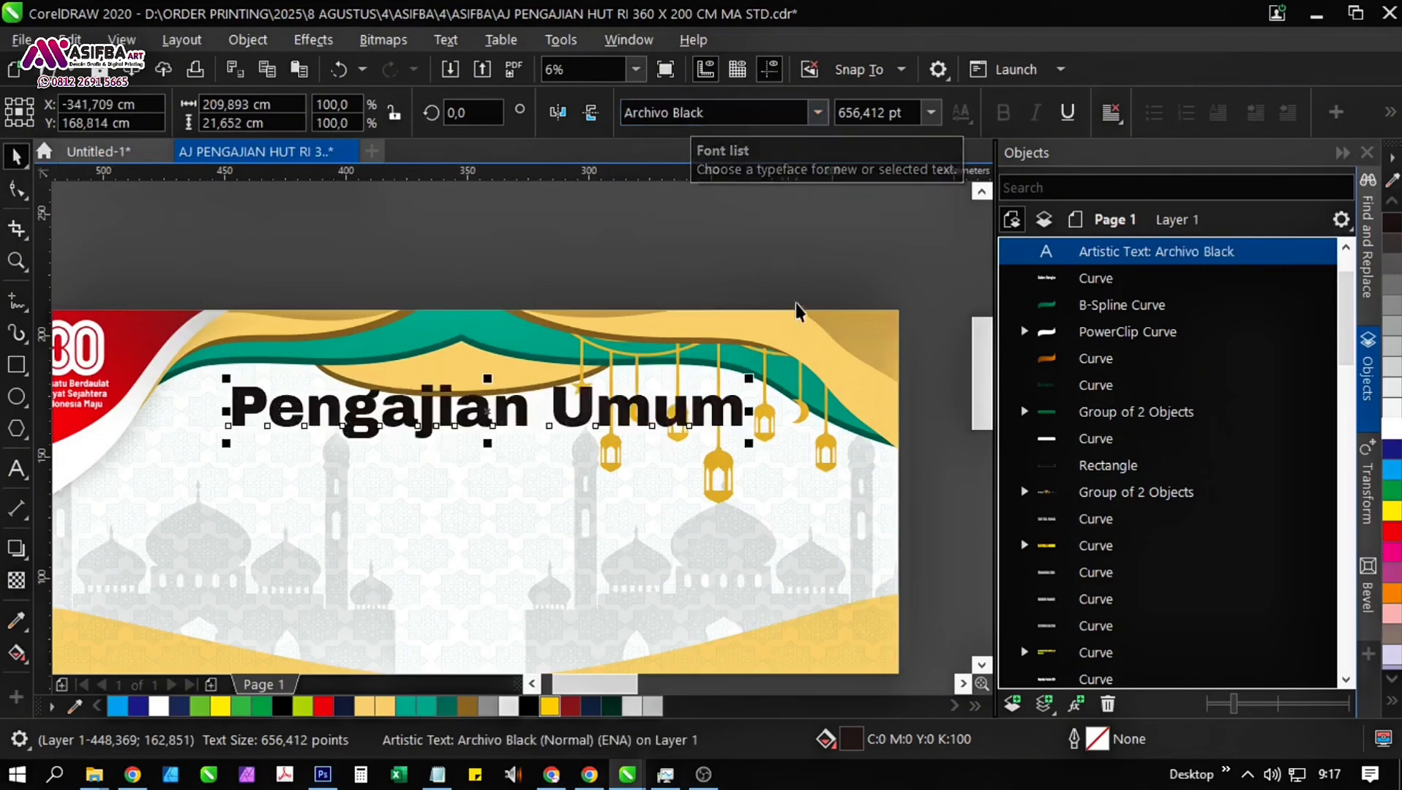
left_click(814, 115)
left_click(817, 113)
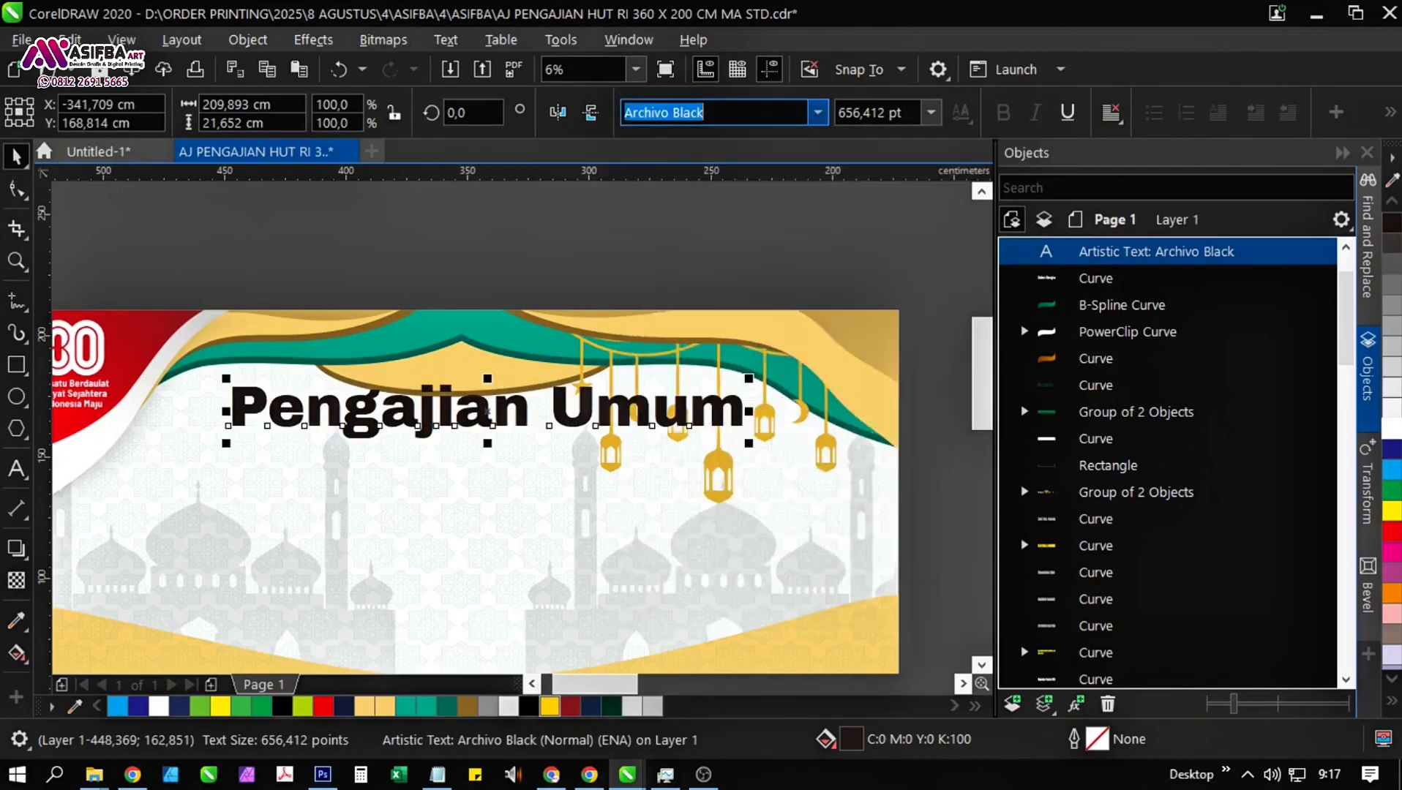
key("Return")
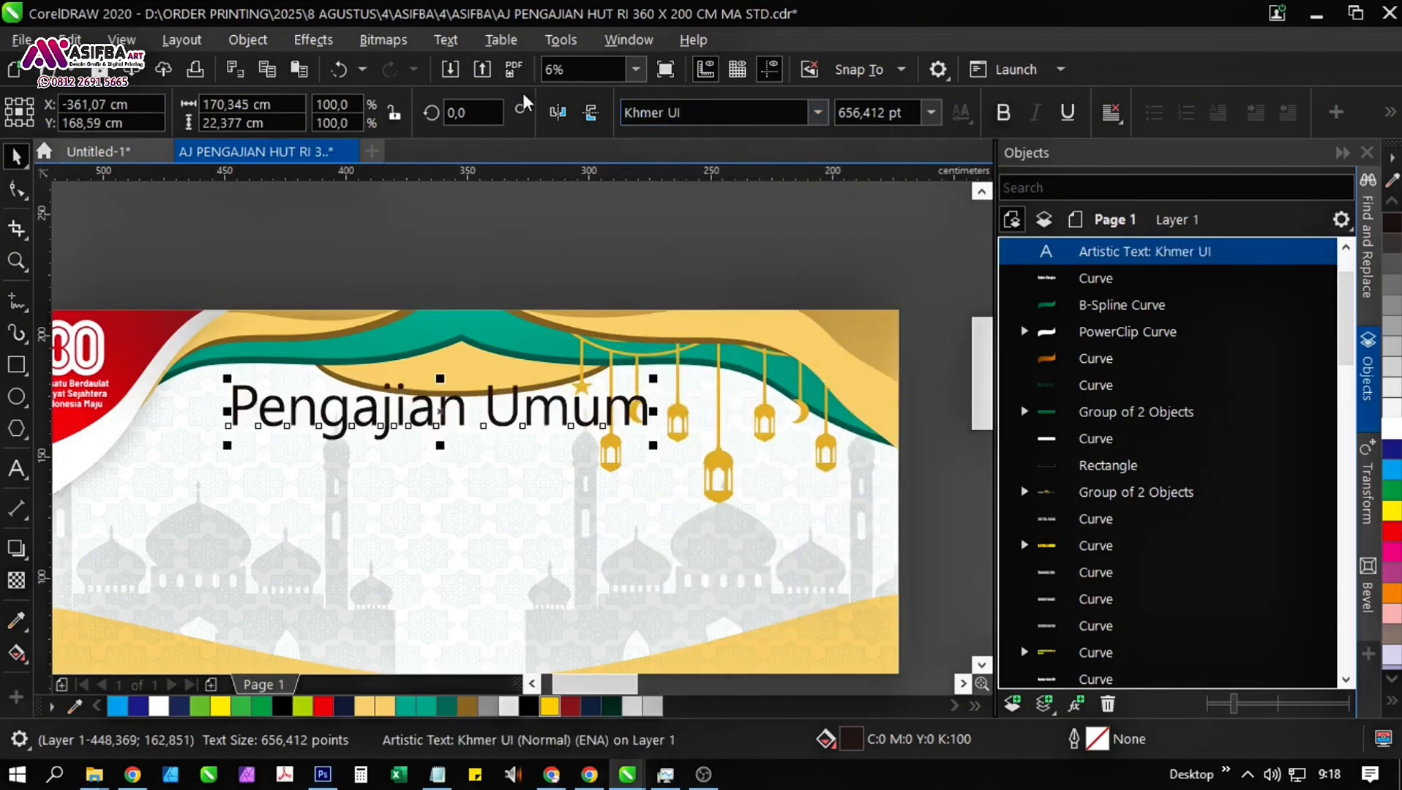
Try the Ramadhan Mubarok font on the "Pengajian Umum" heading.
left_click(818, 113)
scroll(932, 464, "down", 4)
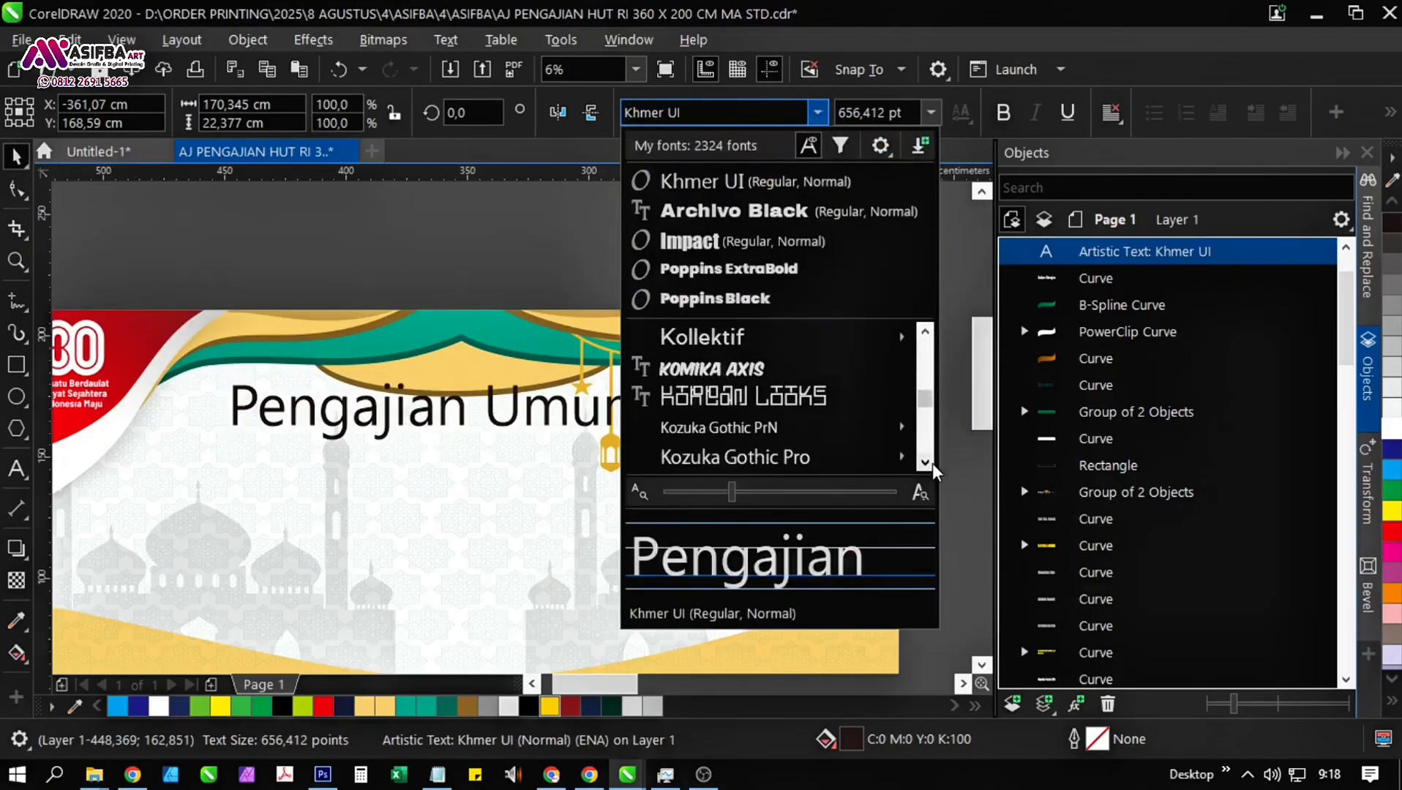
scroll(932, 463, "down", 3)
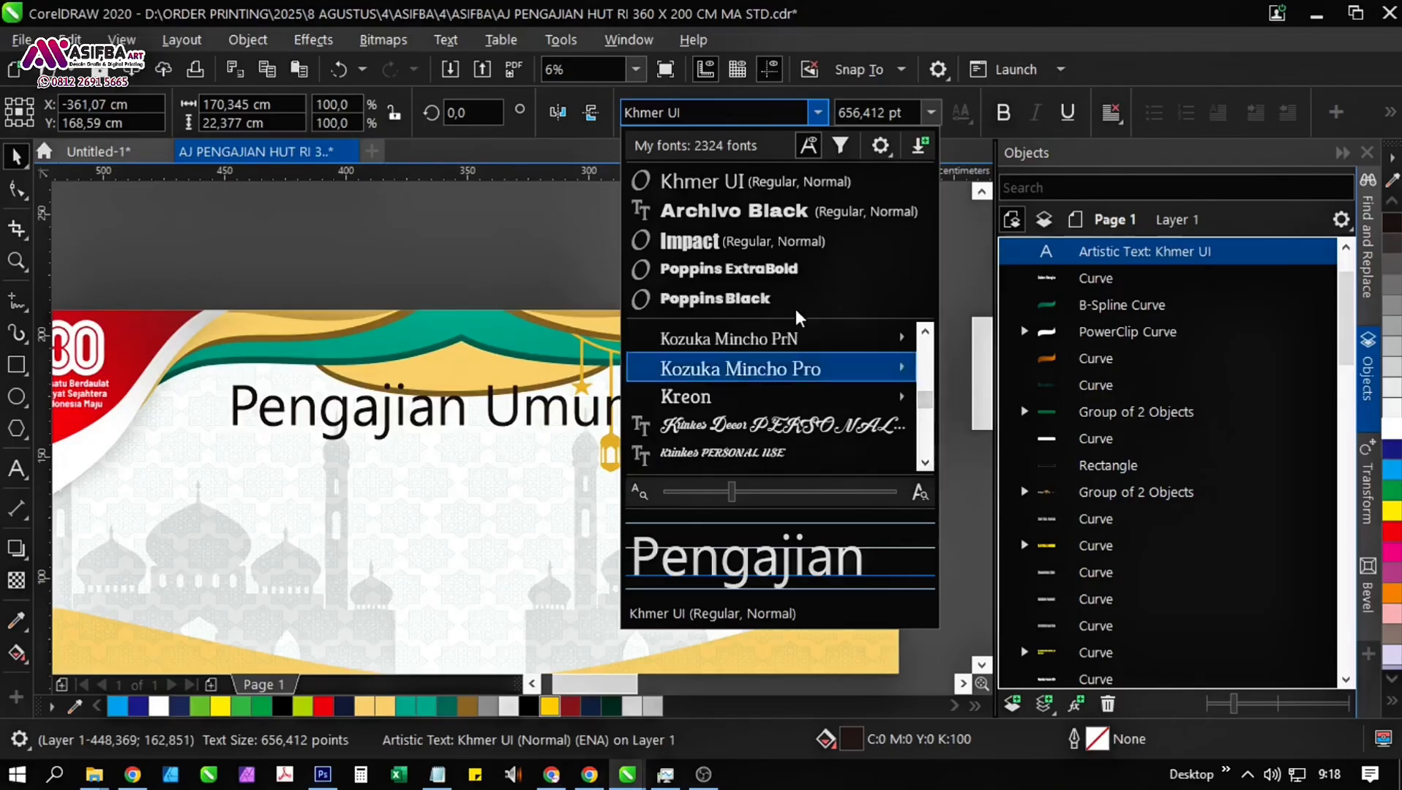
left_click(701, 113)
type("RAMAD")
key("Return")
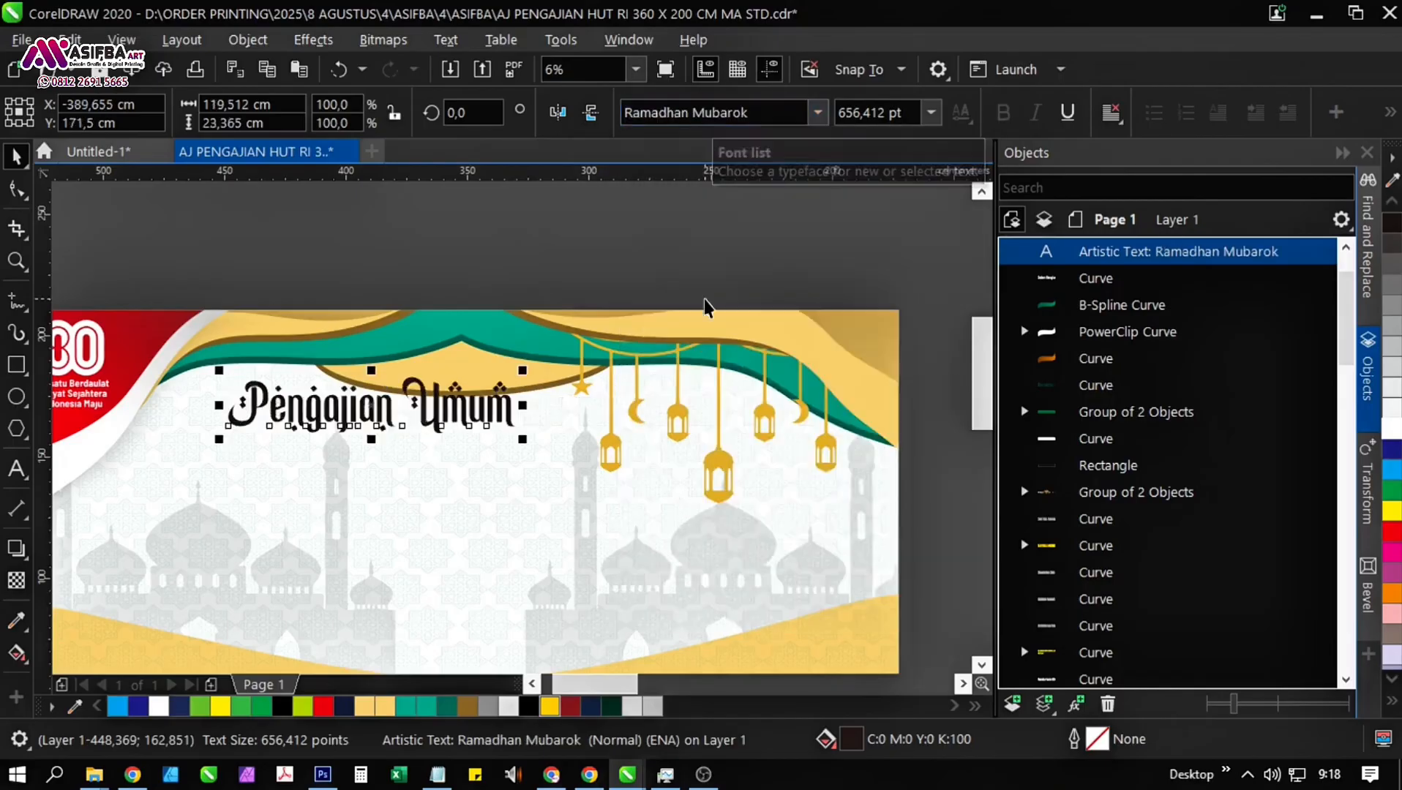
Set the "Pengajian Umum" heading's font to Nazari Demo.
key("Escape")
left_click(446, 388)
left_click(818, 114)
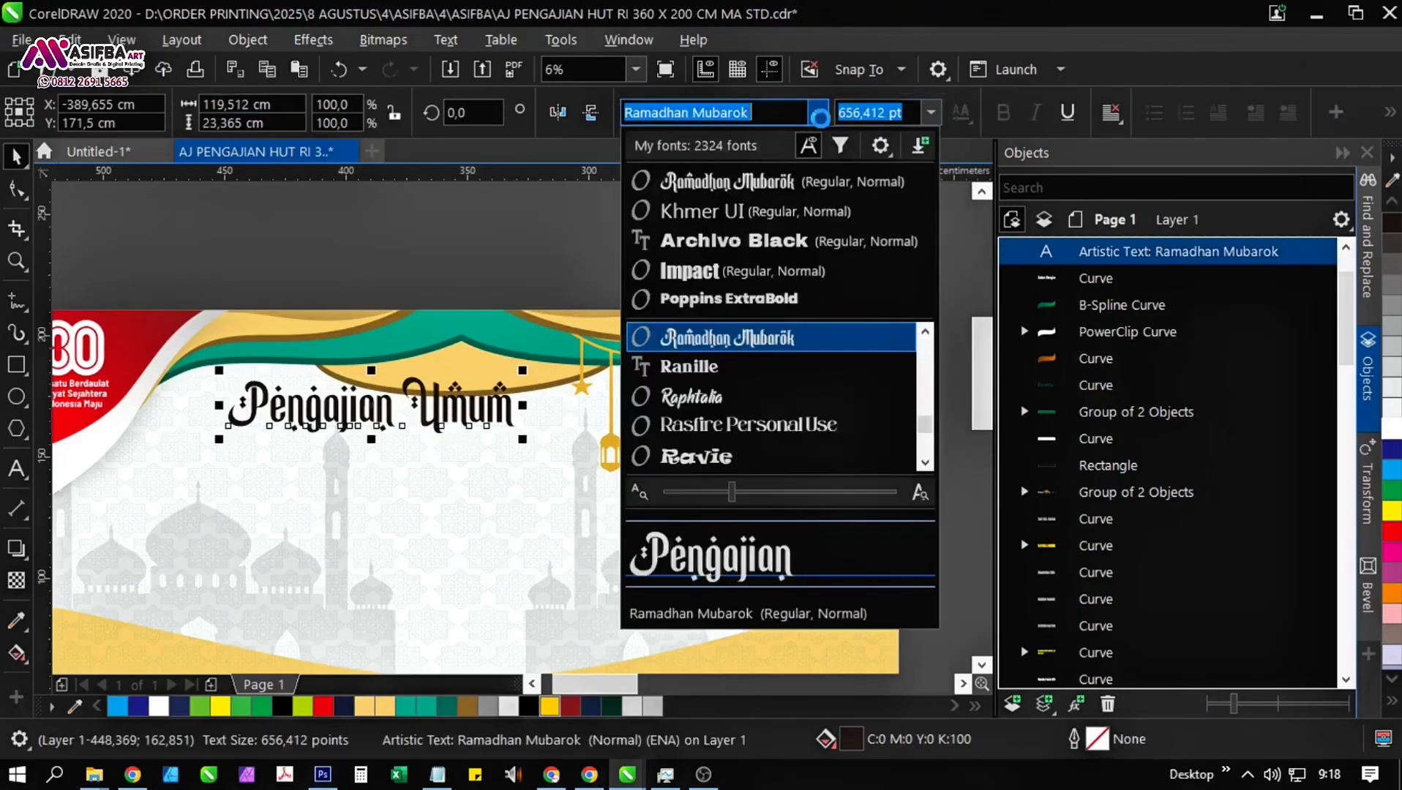
left_click(930, 335)
scroll(932, 337, "up", 10)
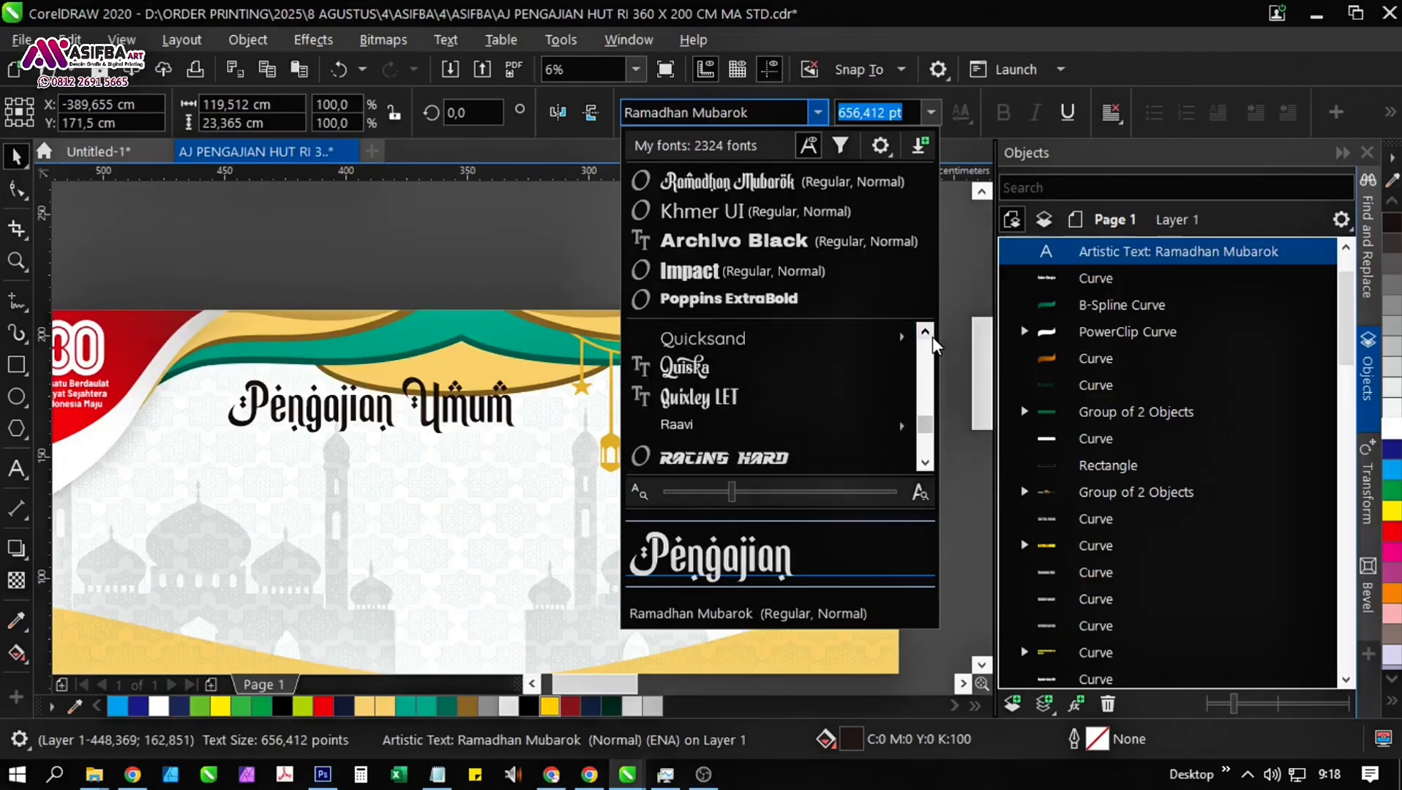
scroll(932, 337, "up", 1)
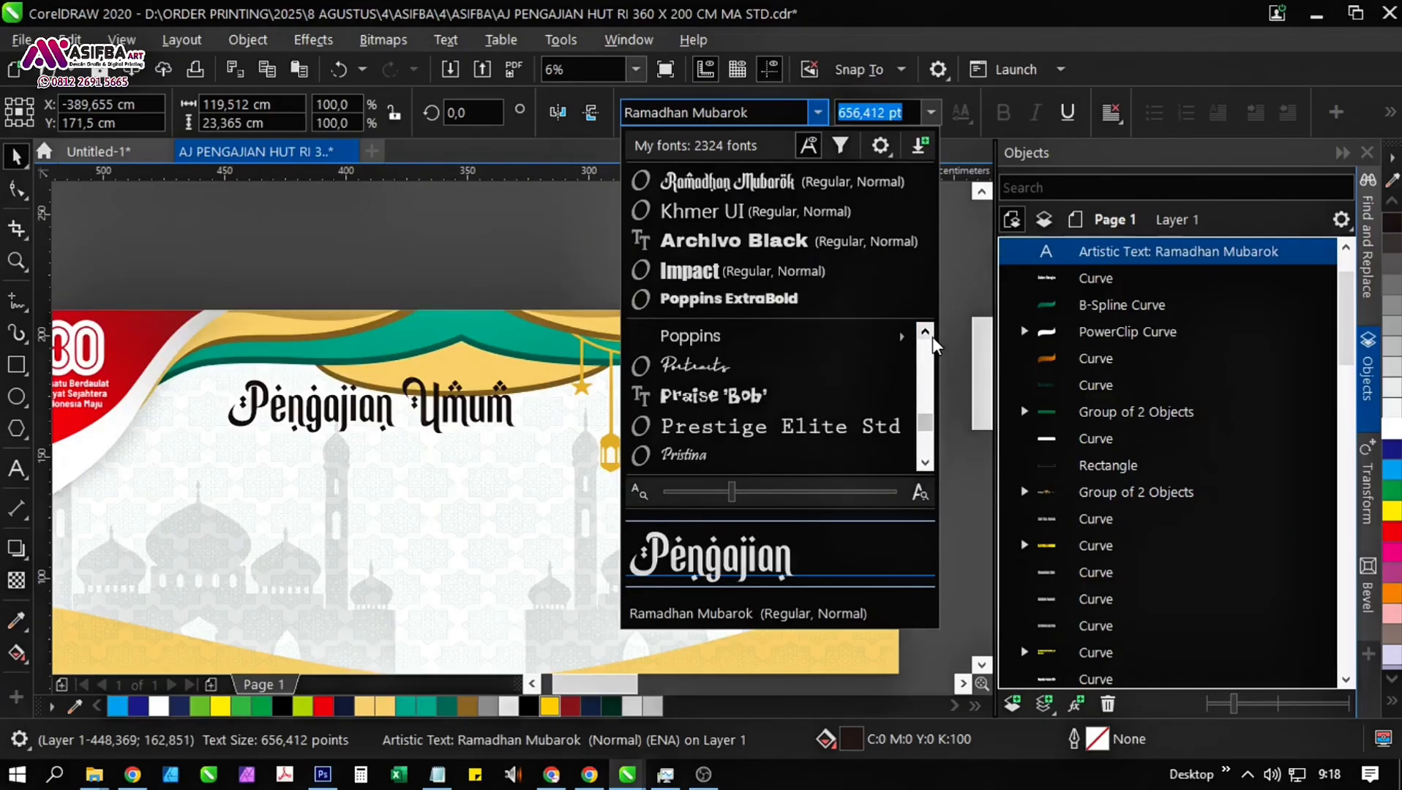
scroll(933, 337, "up", 15)
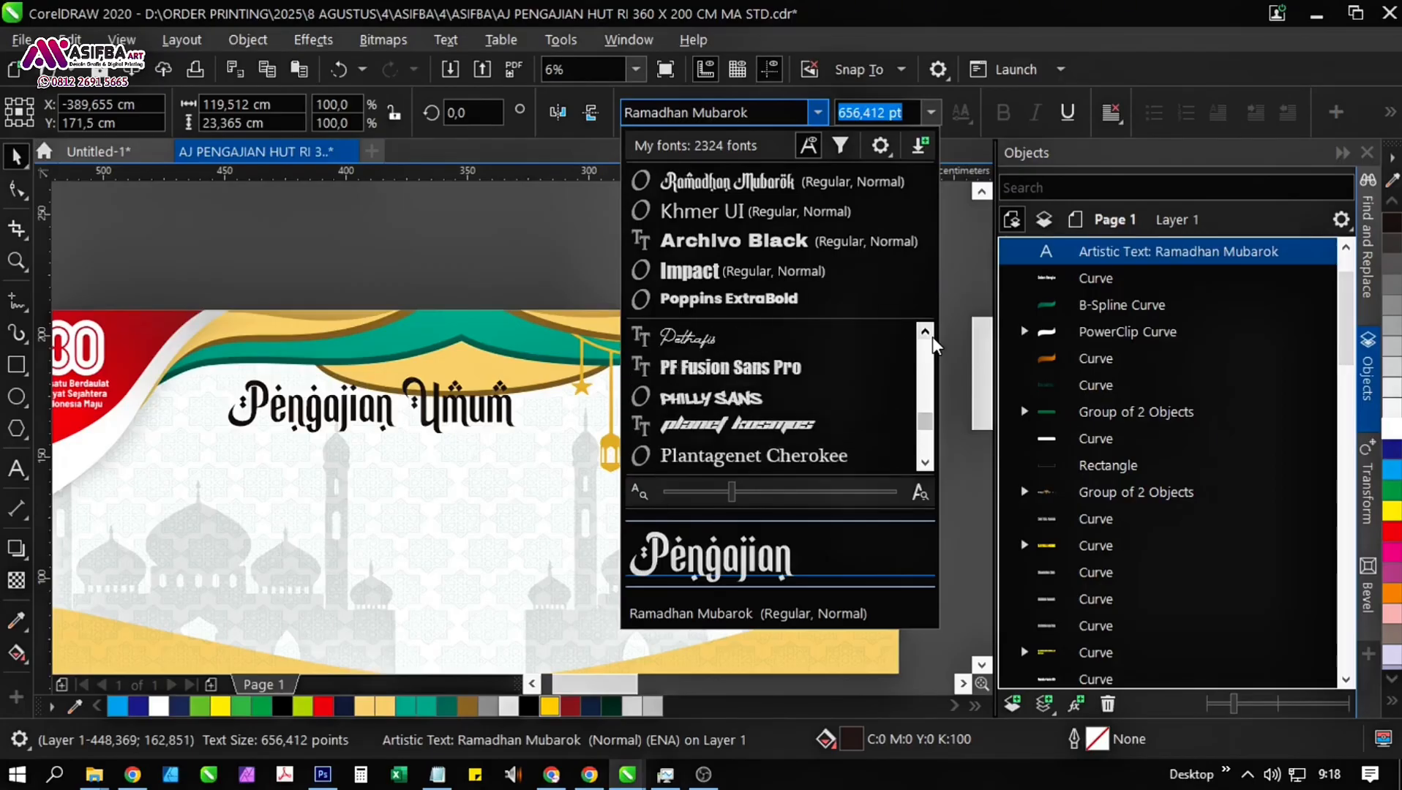
scroll(932, 337, "up", 3)
mouse_move(819, 366)
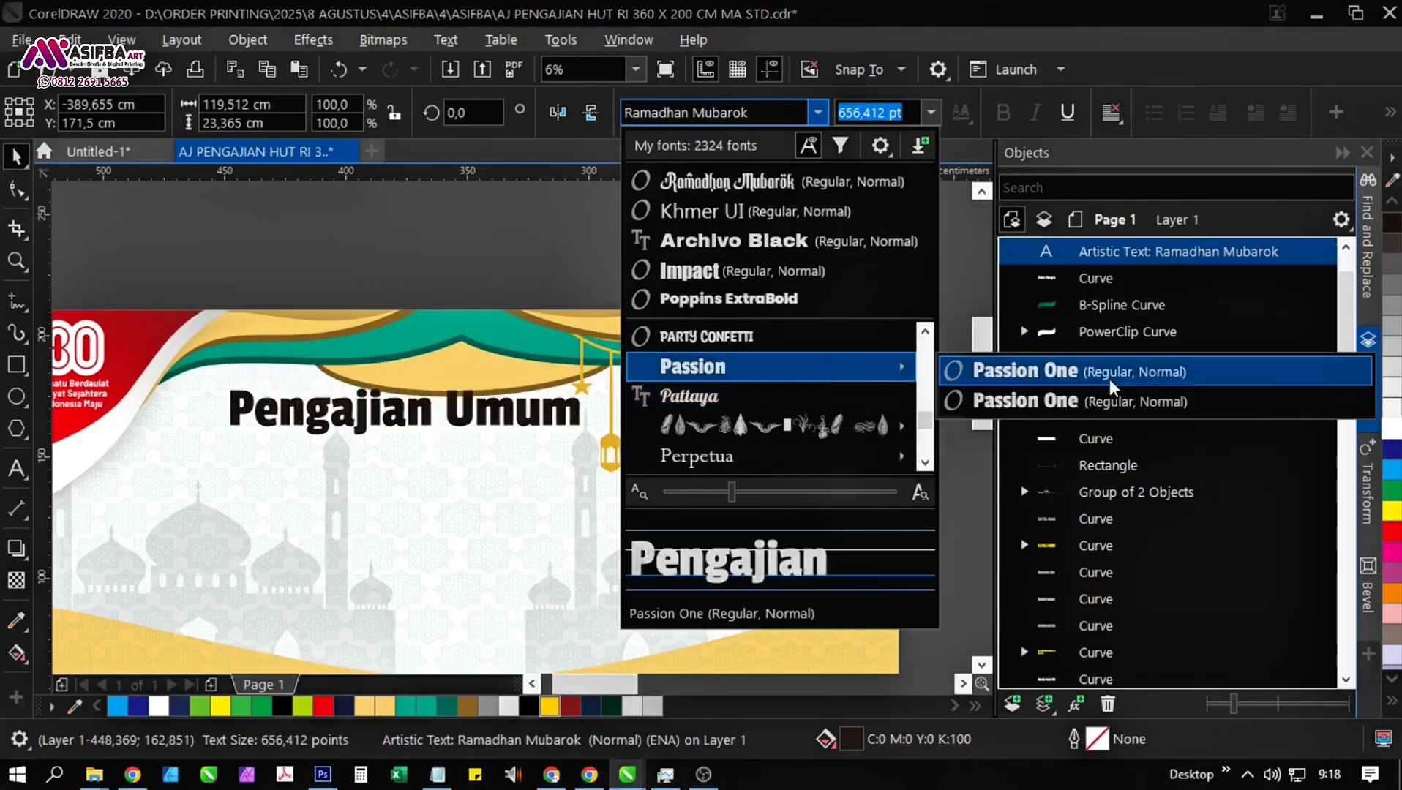
scroll(930, 340, "up", 3)
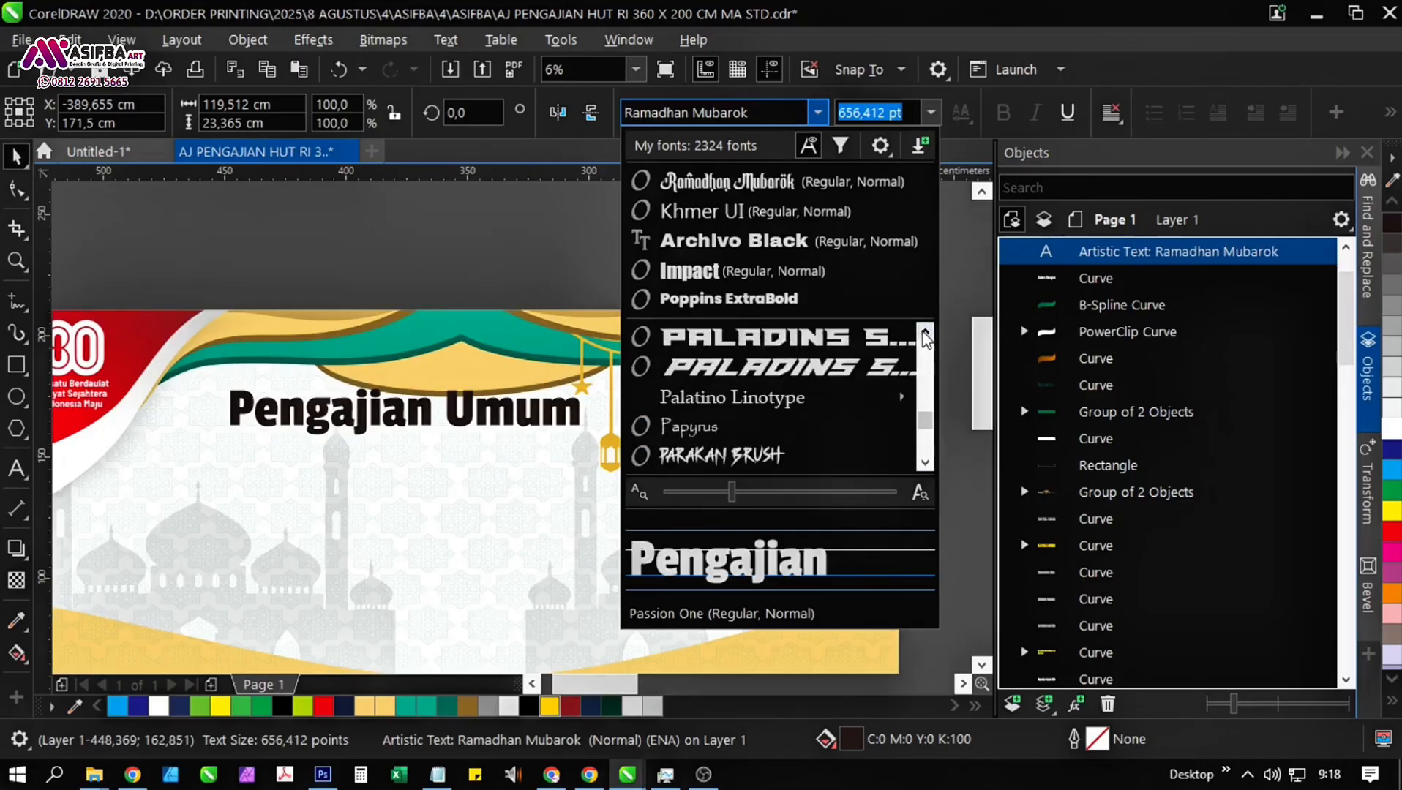
scroll(926, 338, "up", 5)
scroll(927, 339, "up", 2)
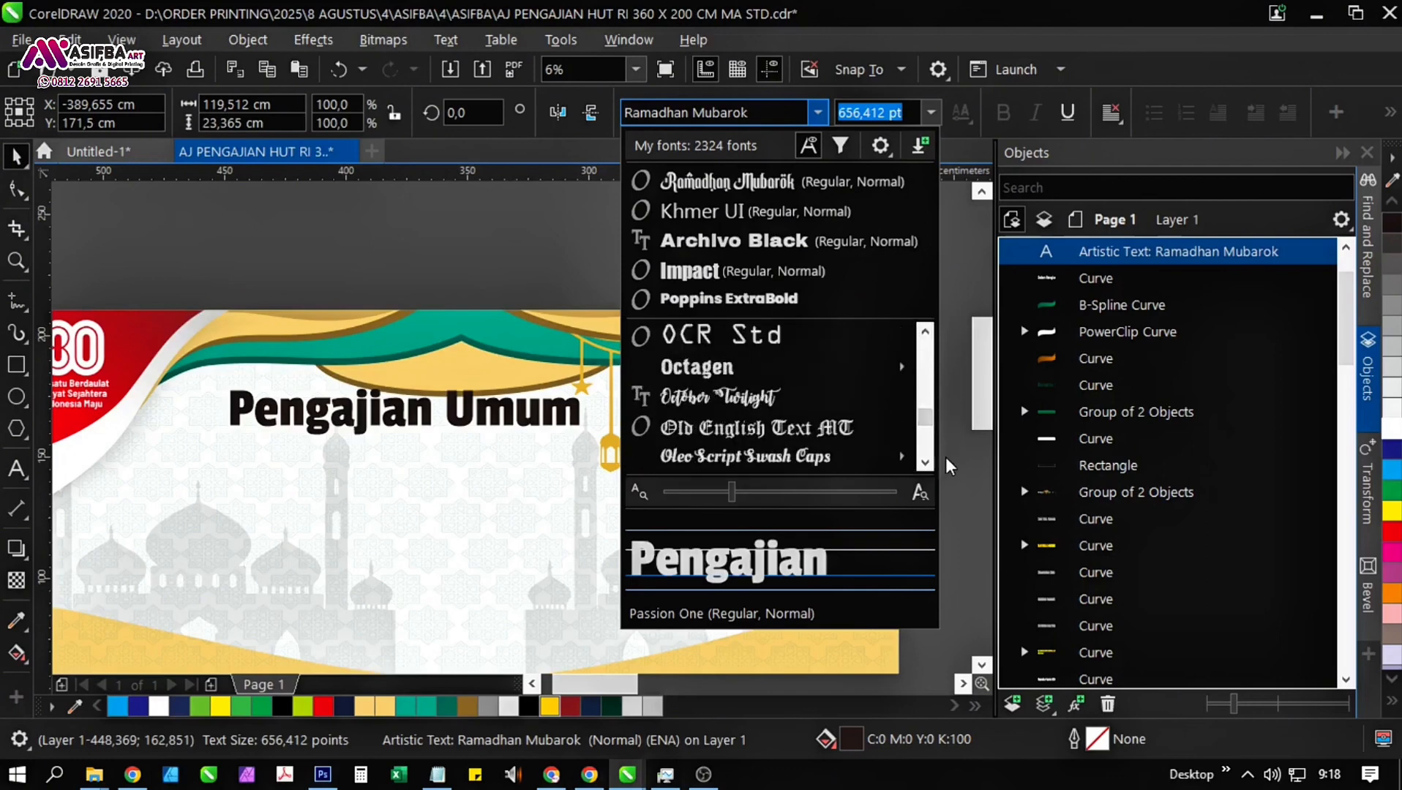
scroll(930, 461, "down", 3)
scroll(929, 338, "up", 15)
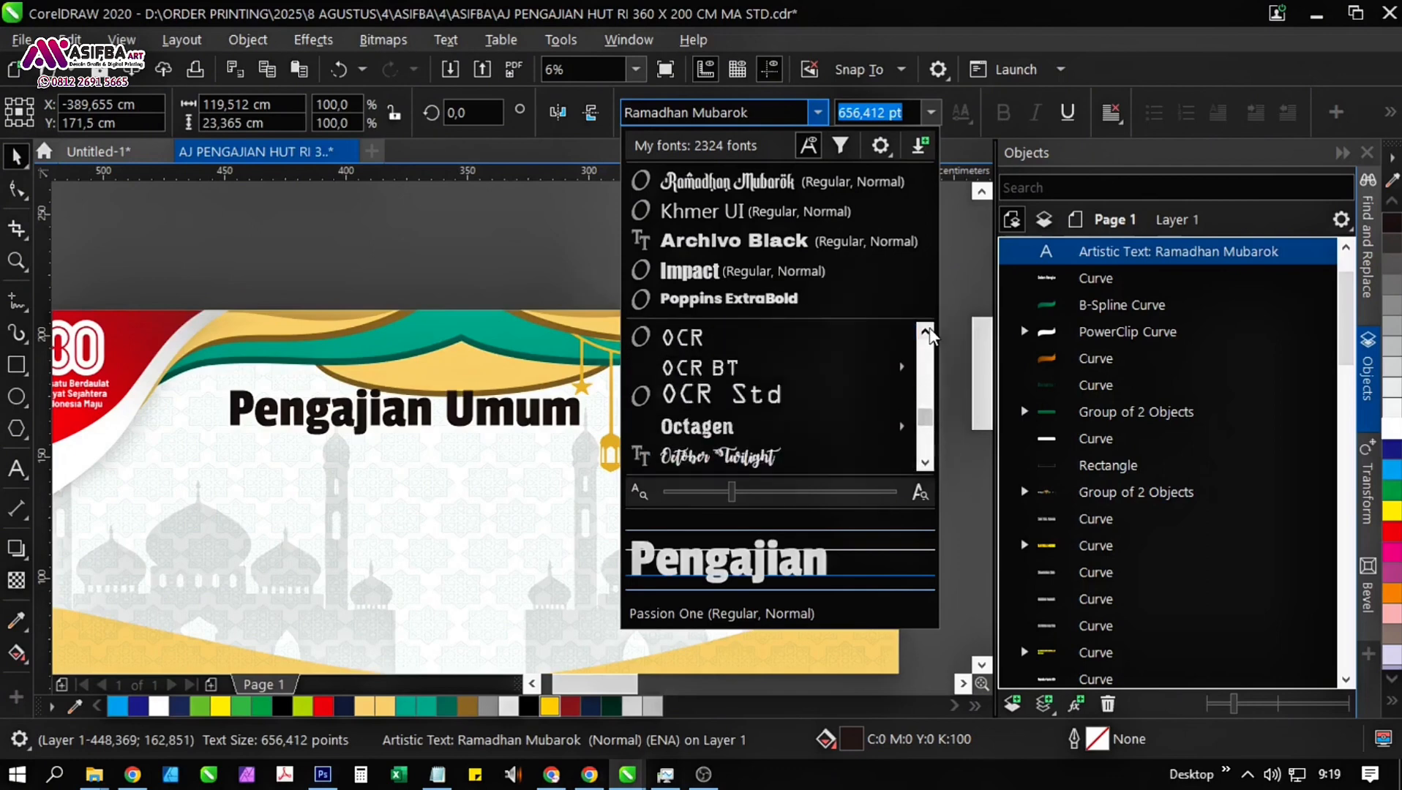
scroll(929, 335, "up", 5)
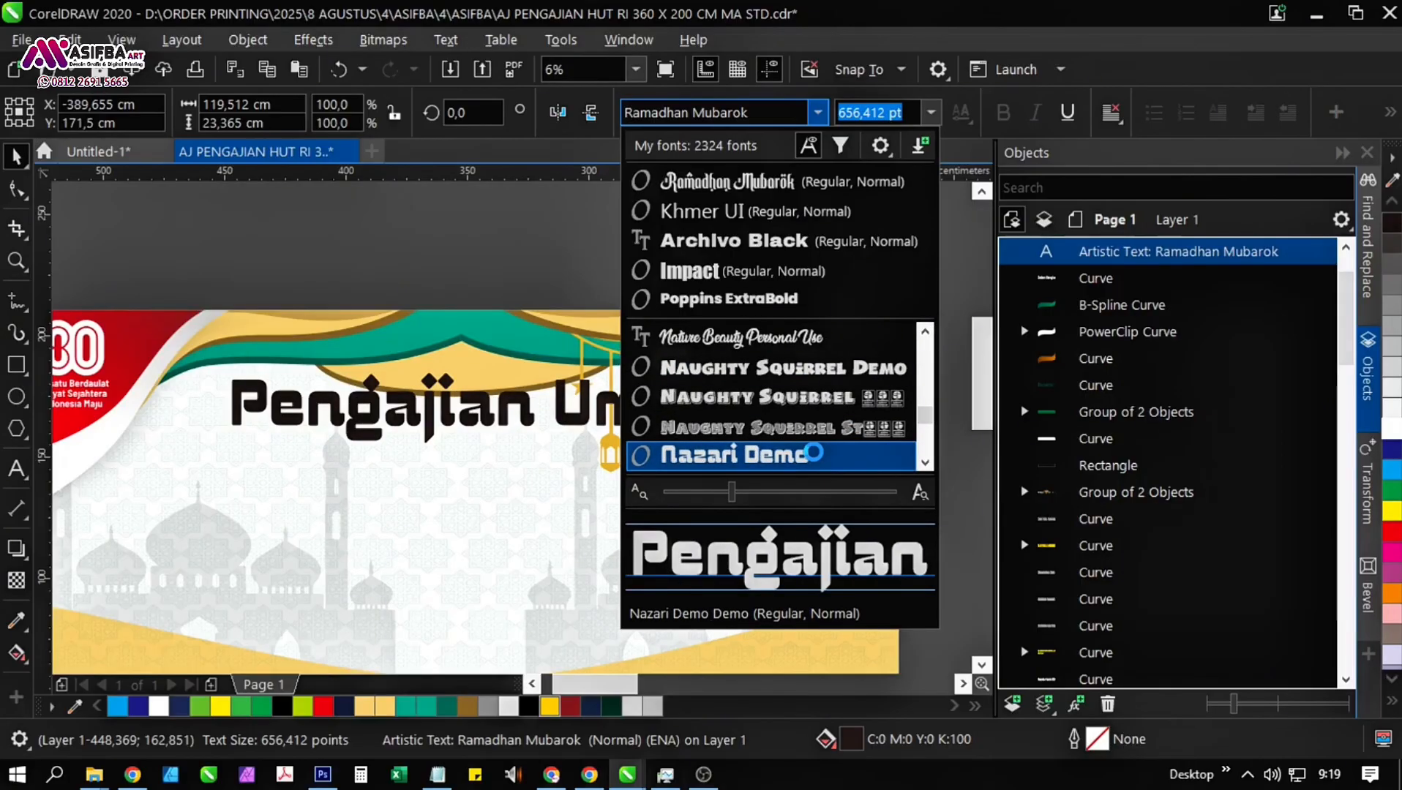
left_click(813, 454)
Enlarge the "Pengajian Umum" heading to about 798 pt and centre it horizontally on the banner.
left_click_drag(744, 412, 778, 538)
left_click_drag(625, 448, 609, 381)
scroll(609, 394, "down", 1)
left_click(575, 482, "shift")
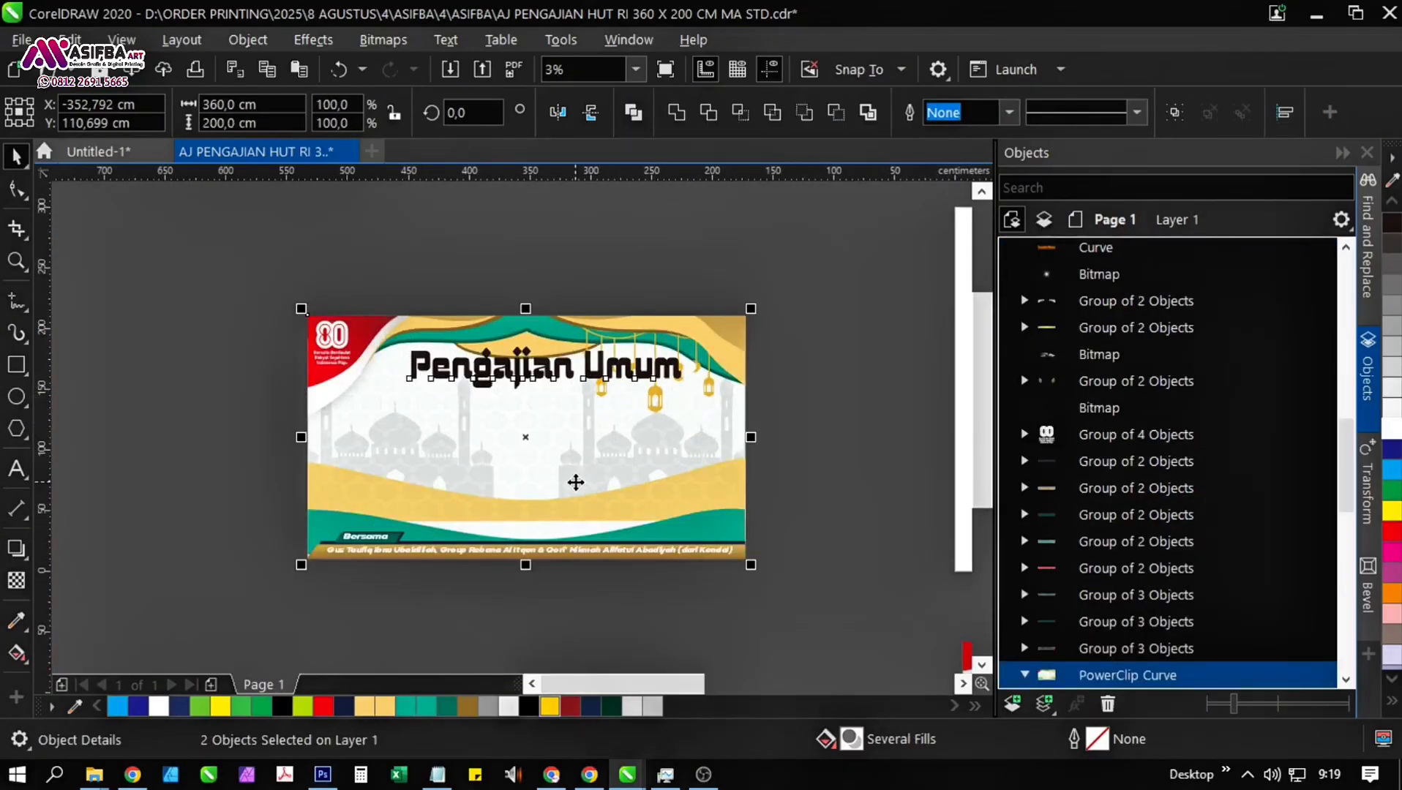
key("c")
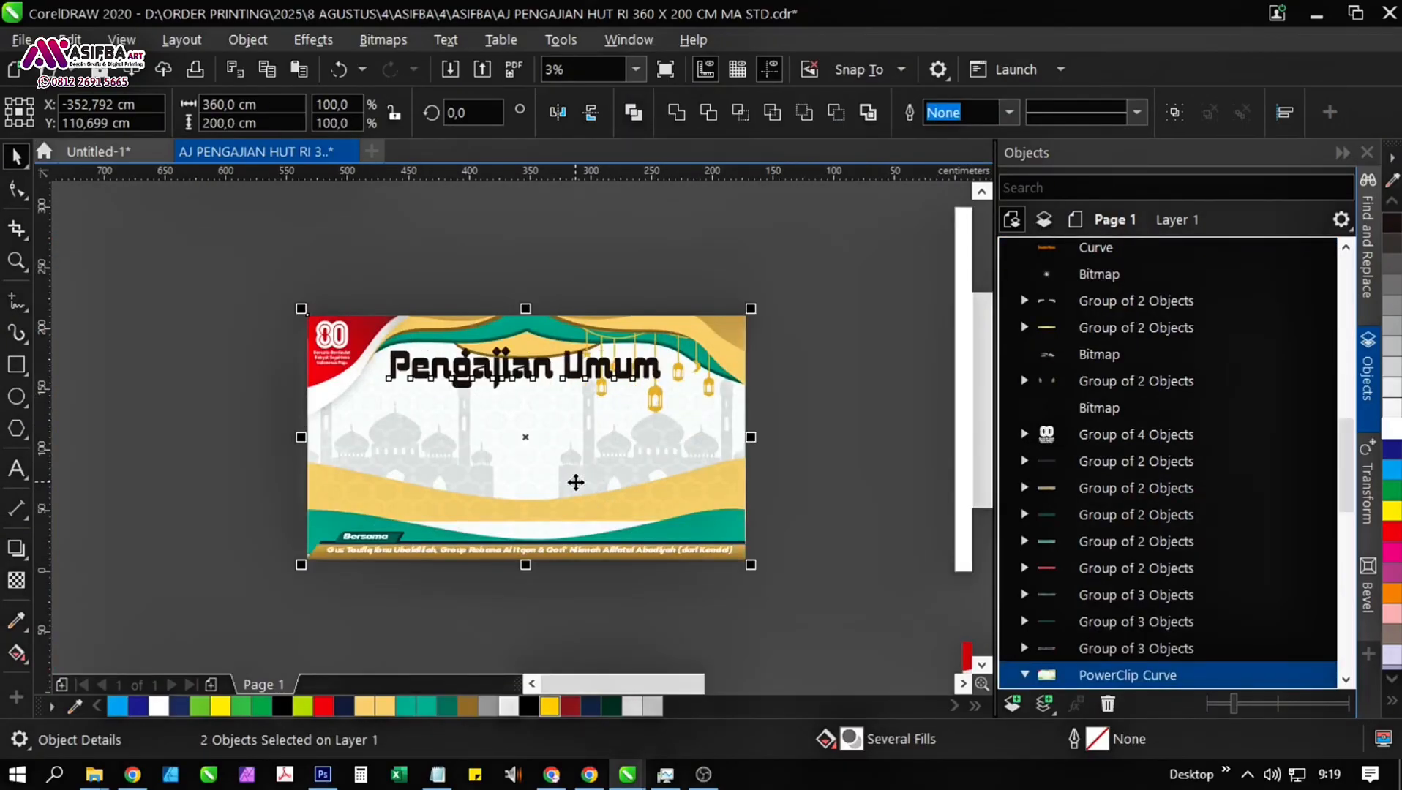
Duplicate the heading below itself and replace the copy's text with the four Notepad lines starting "Dalam rangka Lailatul ijtima'".
left_click(437, 775)
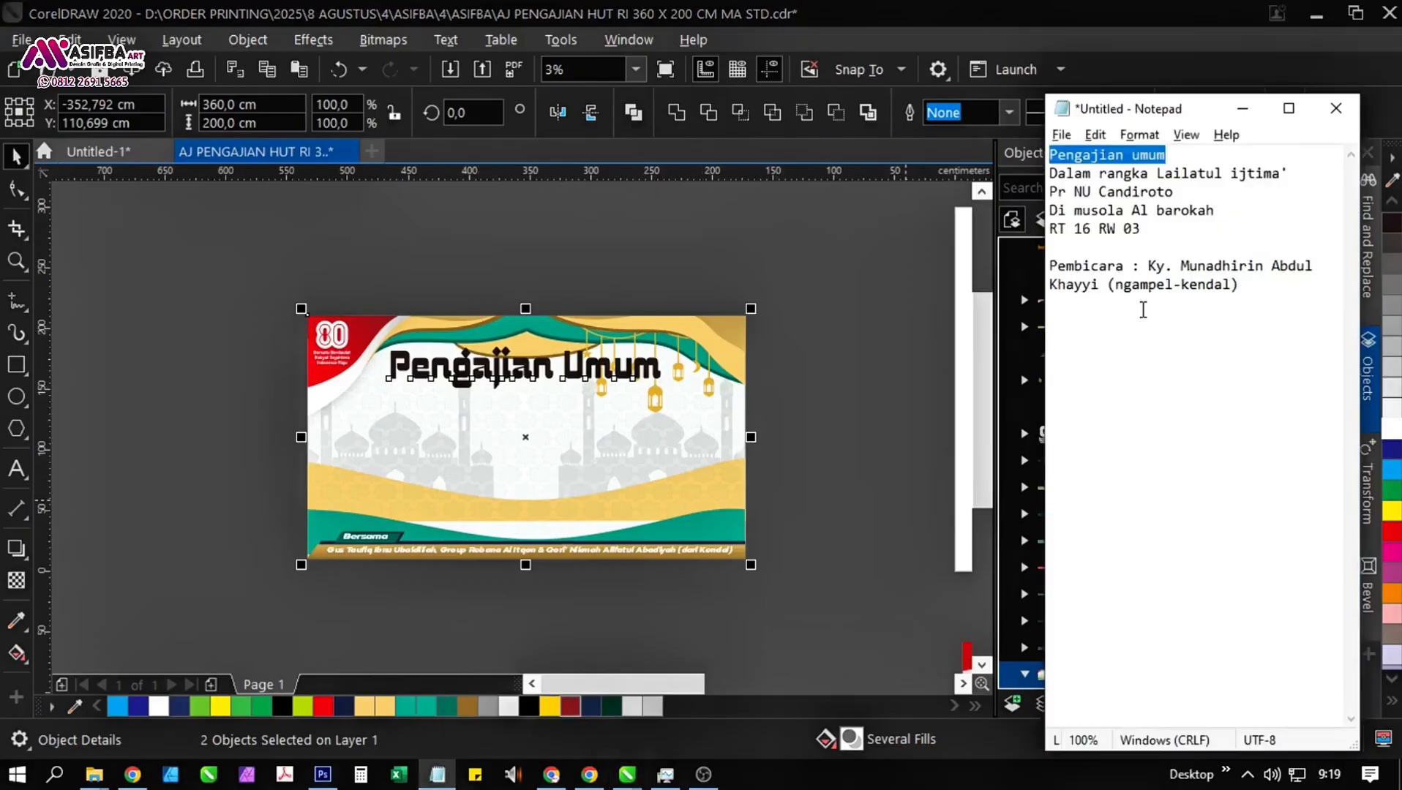
left_click_drag(1139, 247, 1007, 175)
key("ctrl+c")
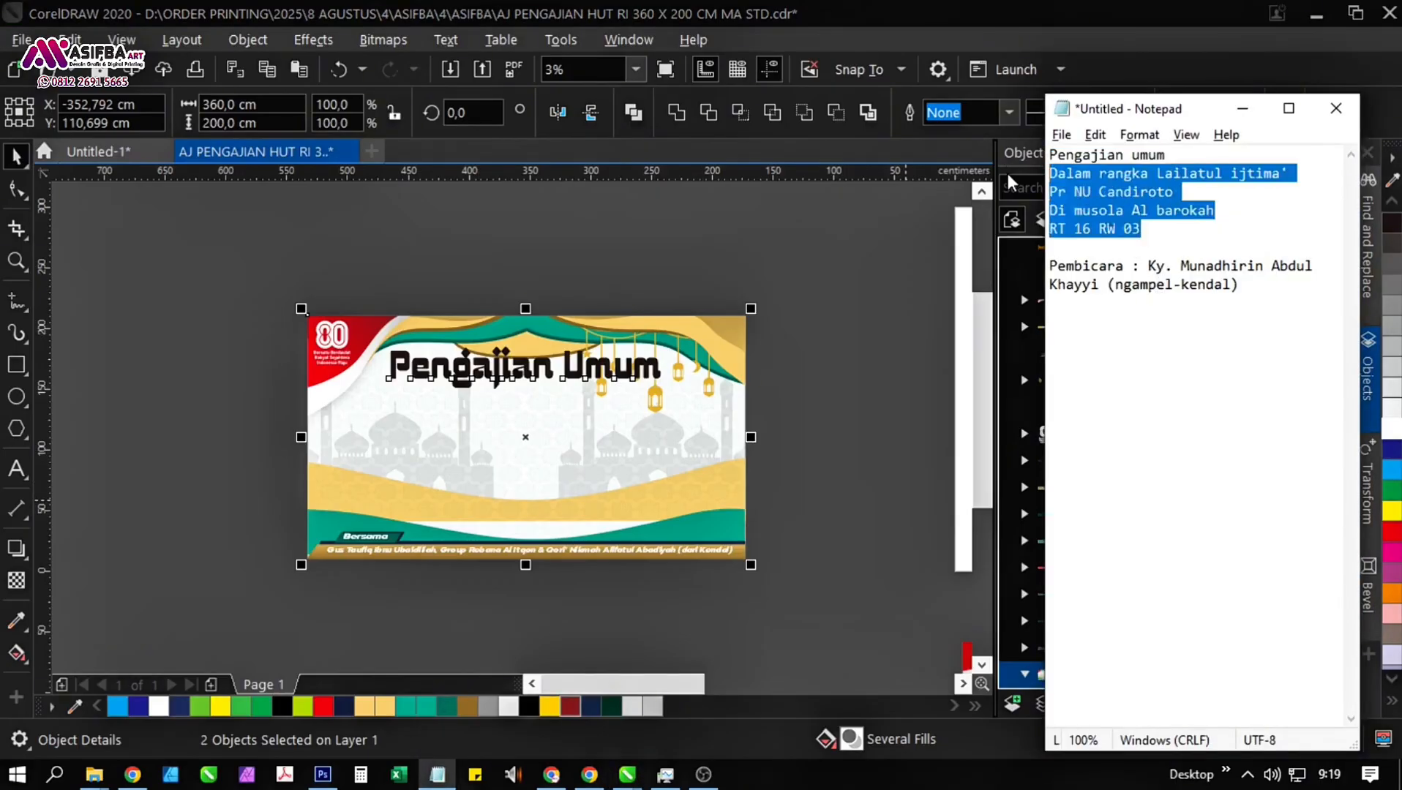
left_click(906, 448)
left_click(527, 369)
left_click_drag(527, 370, 527, 438)
right_click(526, 439)
key("F8")
key("ctrl+a")
key("ctrl+v")
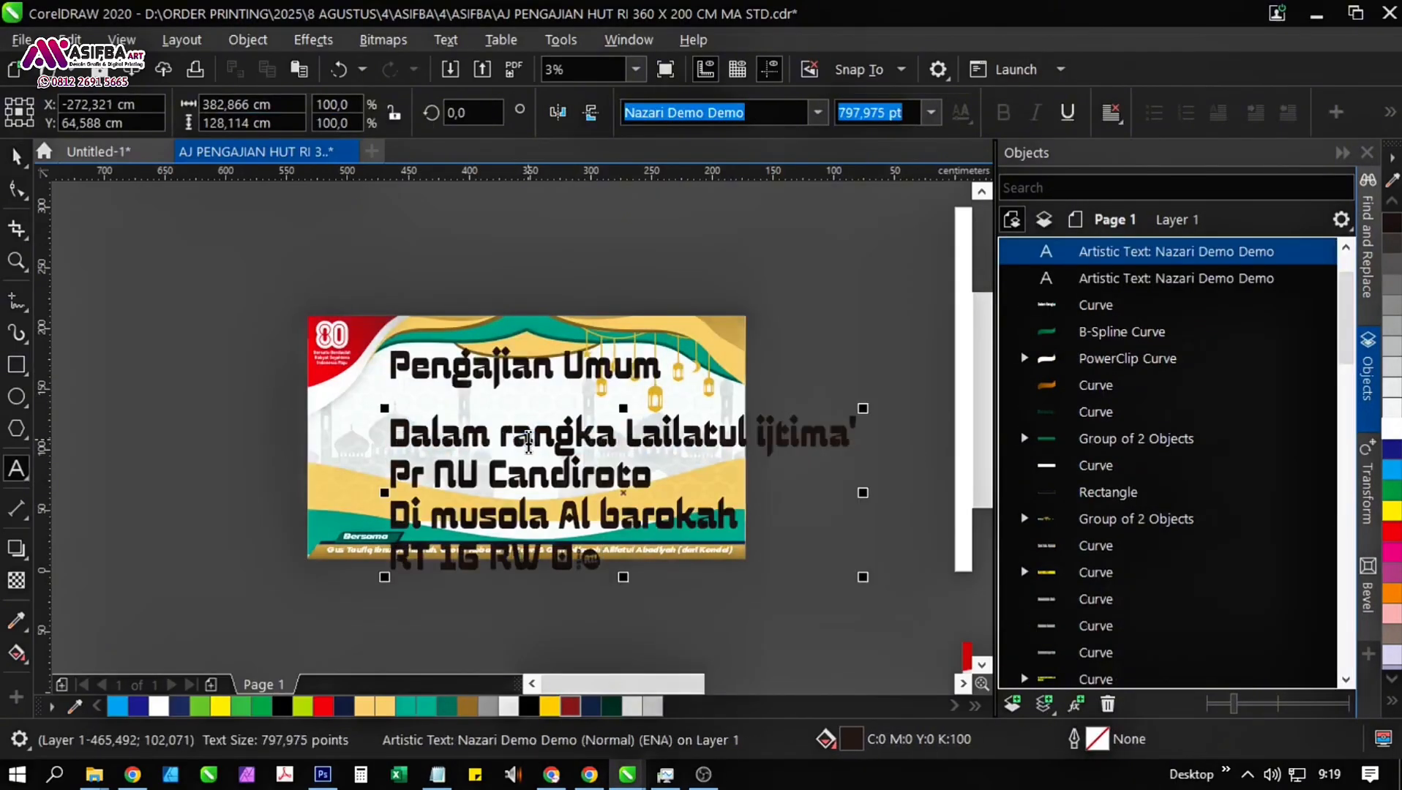
Centre-align the four-line event text and break it apart into a separate text object per line.
key("ctrl+a")
key("ctrl+e")
key("ctrl+space")
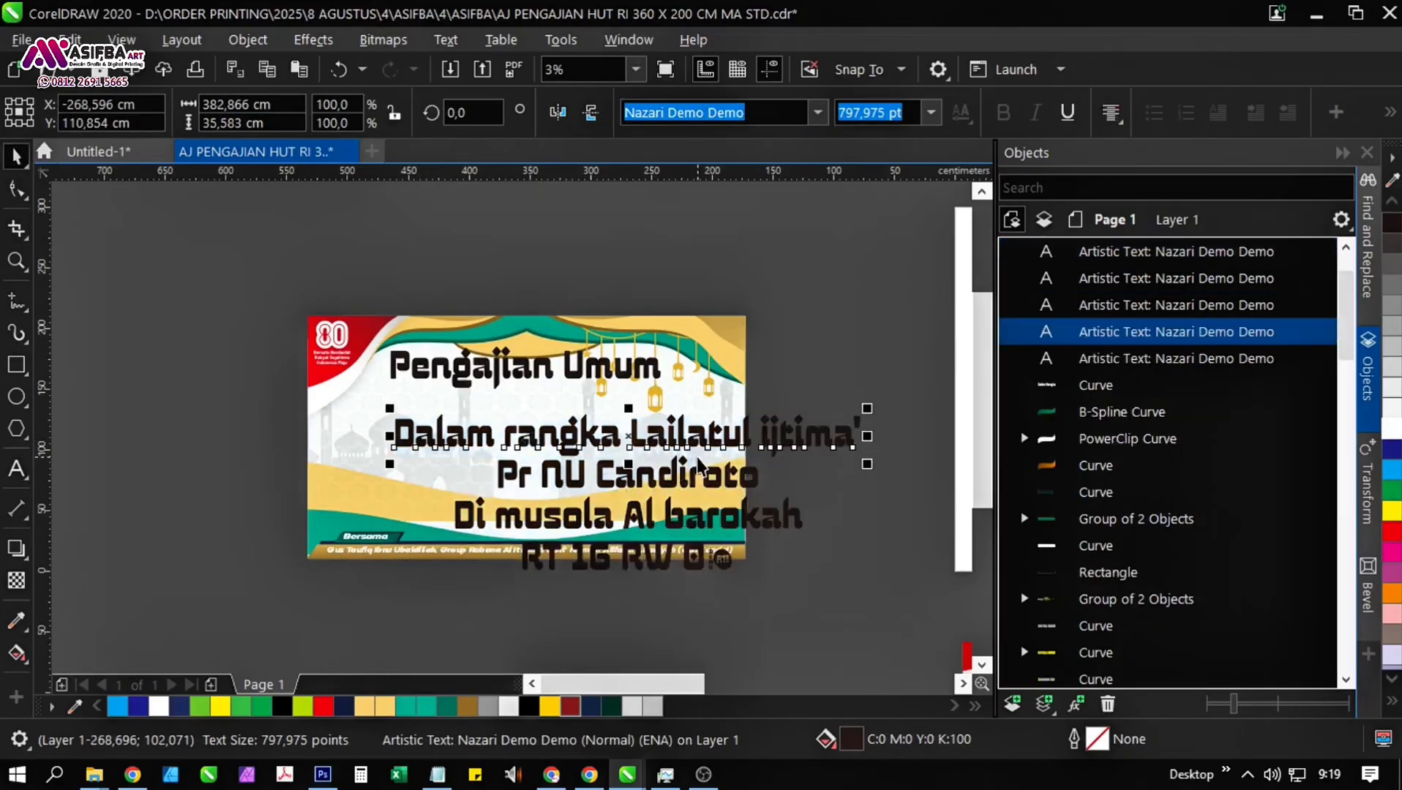
left_click_drag(836, 499, 686, 481)
left_click(686, 481)
Move the "Dalam rangka Lailatul ijtima'" line above the banner and split it into two text objects before "Lailatul".
left_click(480, 423)
left_click_drag(479, 421, 462, 281)
scroll(462, 281, "up", 1)
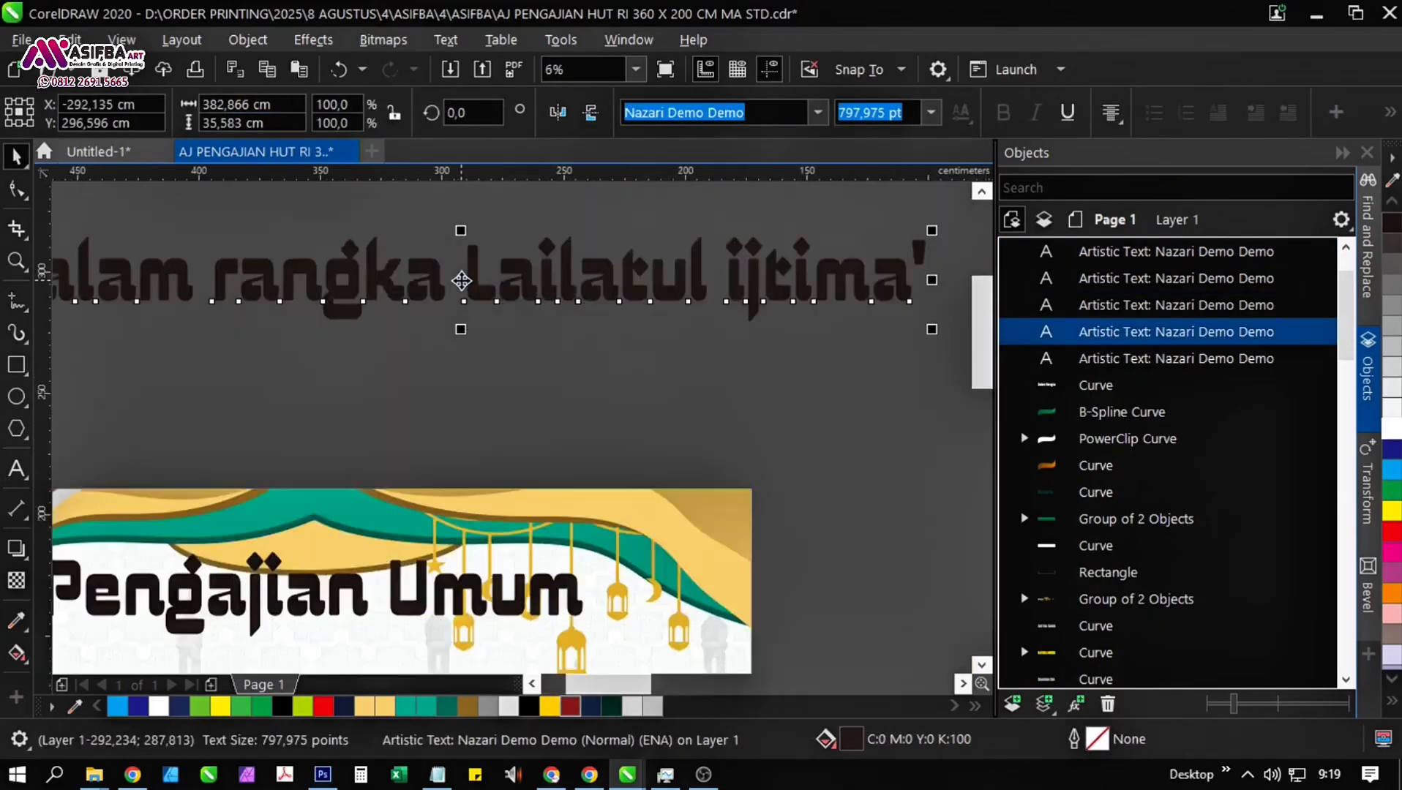
double_click(462, 281)
key("Return")
key("ctrl+space")
key("ctrl+k")
left_click(462, 281)
Capitalise "rangka" so that the upper text reads "Dalam Rangka".
double_click(498, 295)
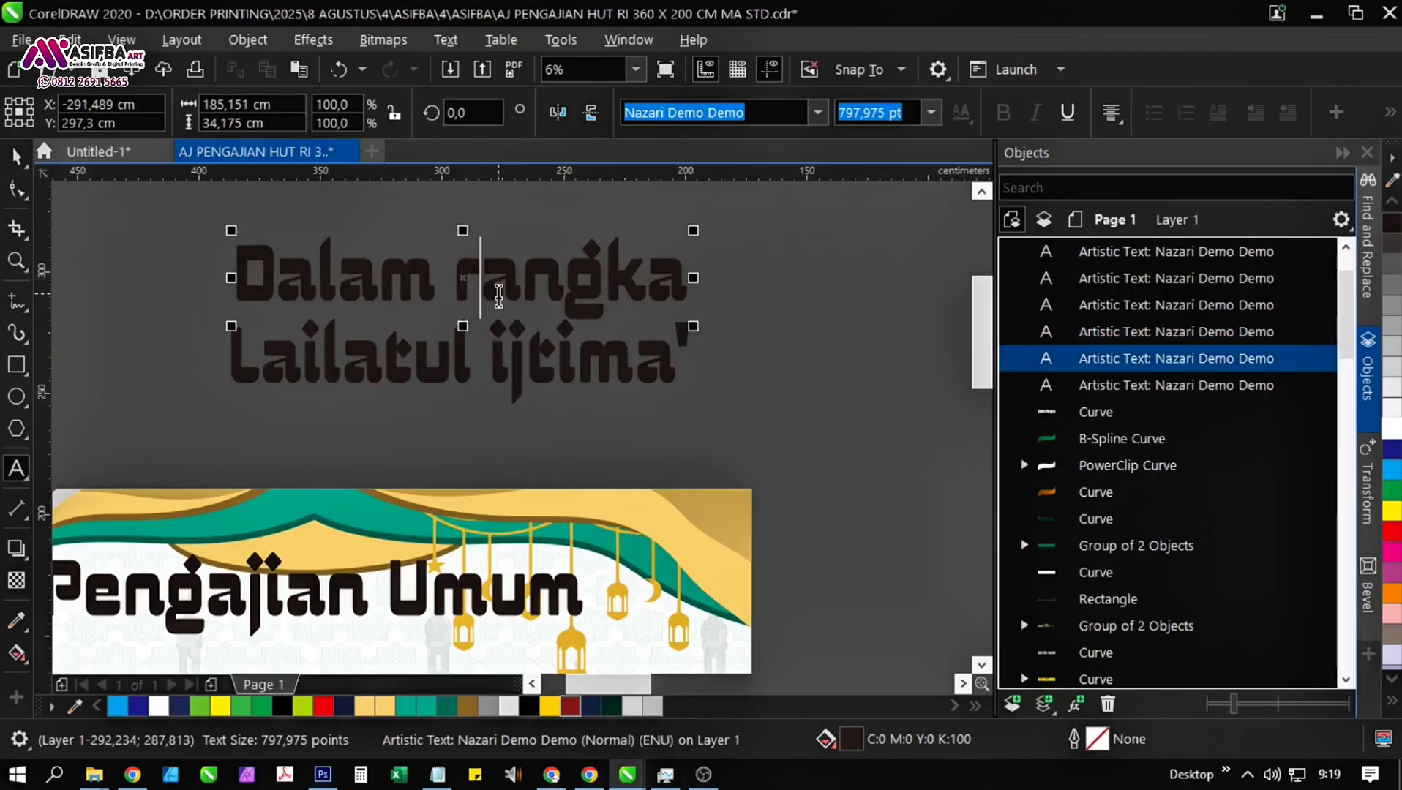
key("BackSpace")
type("R")
key("ctrl+space")
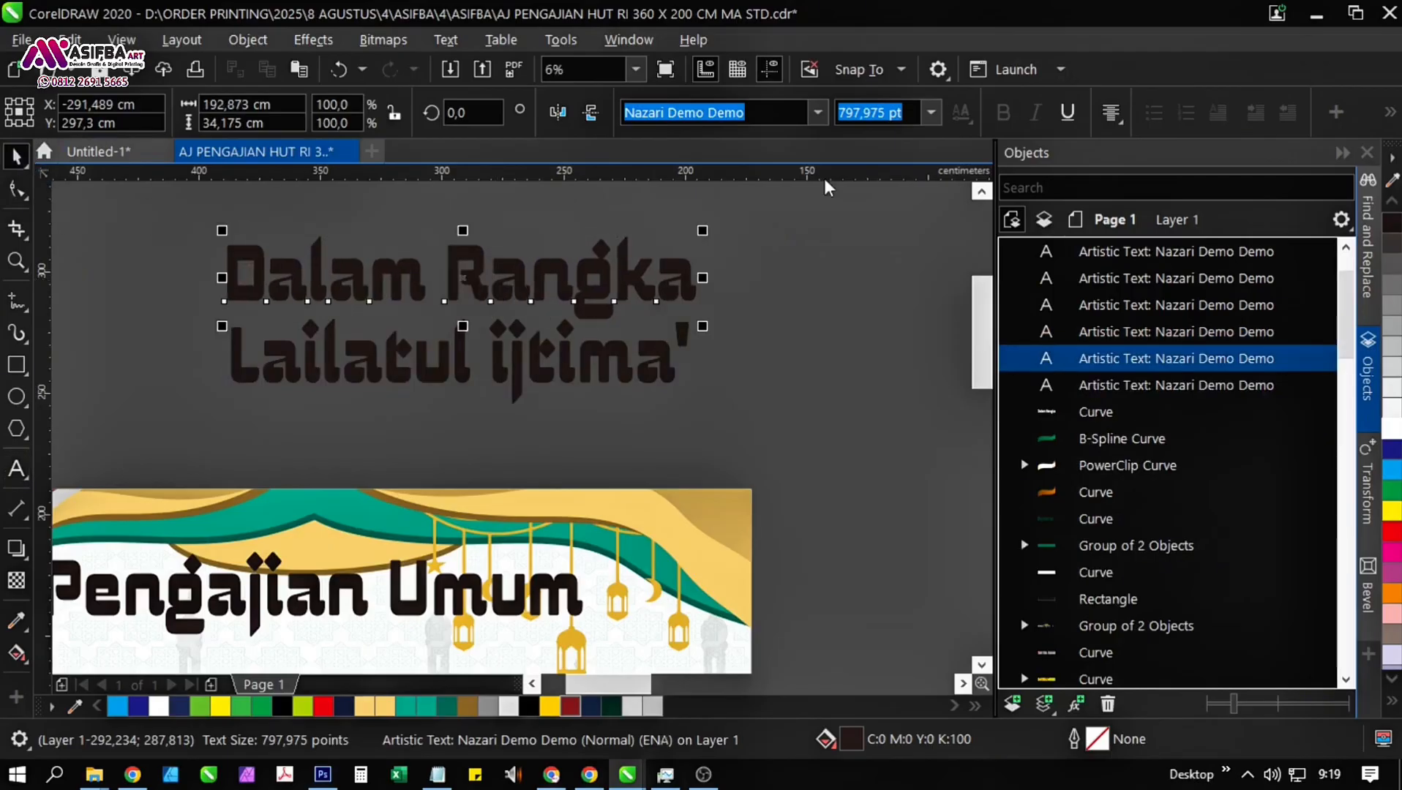
Set the font of the "Dalam Rangka" text above the banner to Oleo Script Swash Caps.
left_click(817, 112)
scroll(925, 464, "down", 8)
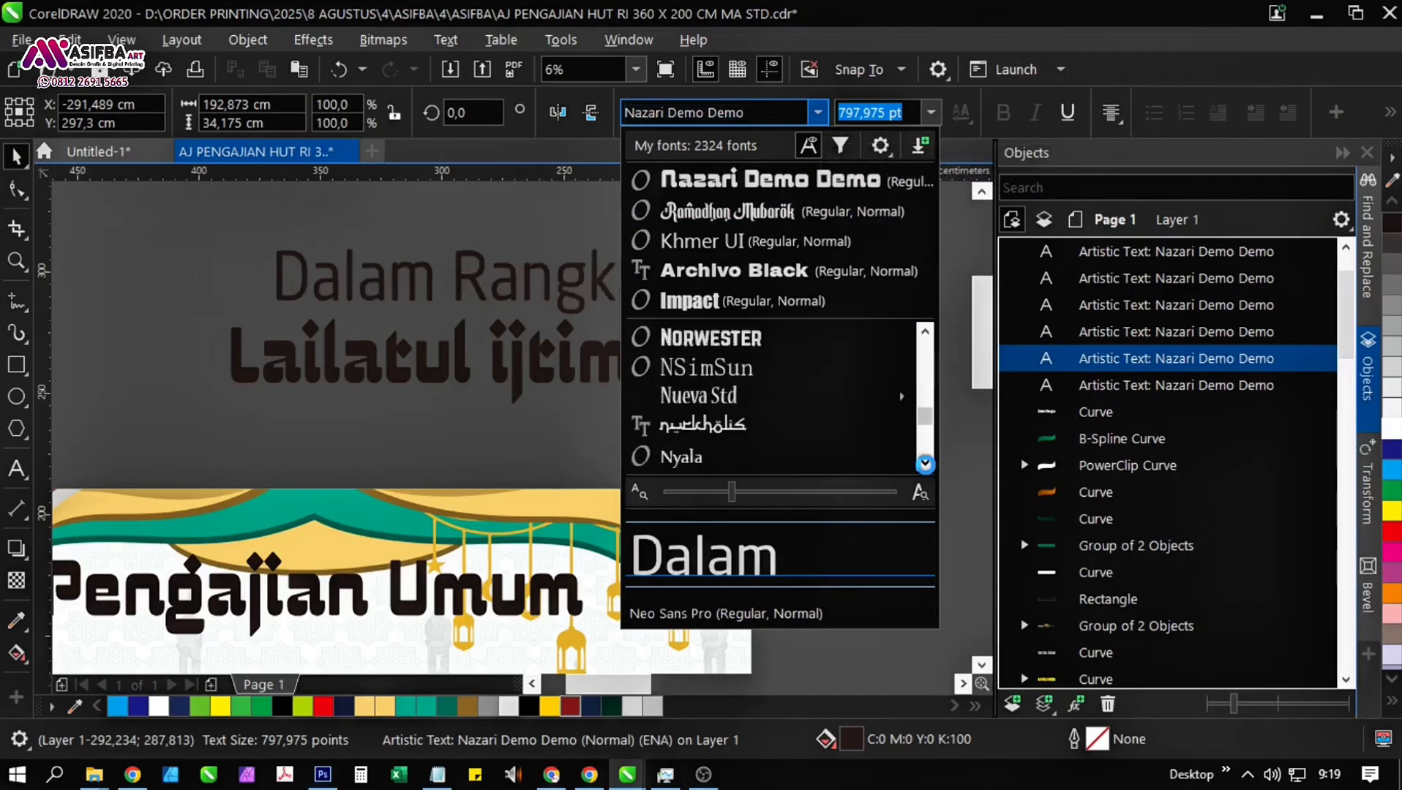
left_click(925, 464)
left_click(926, 331)
left_click(926, 332)
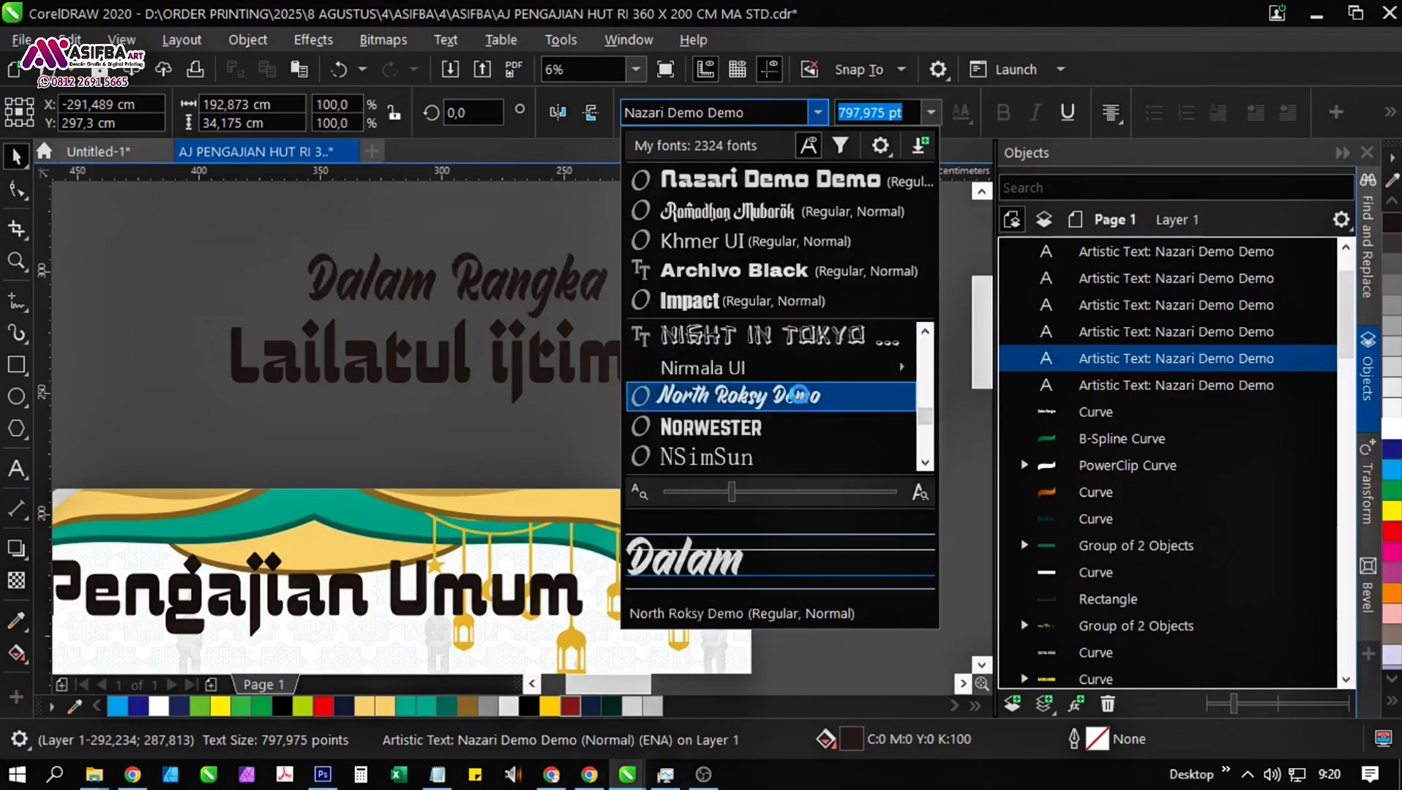
scroll(926, 462, "down", 4)
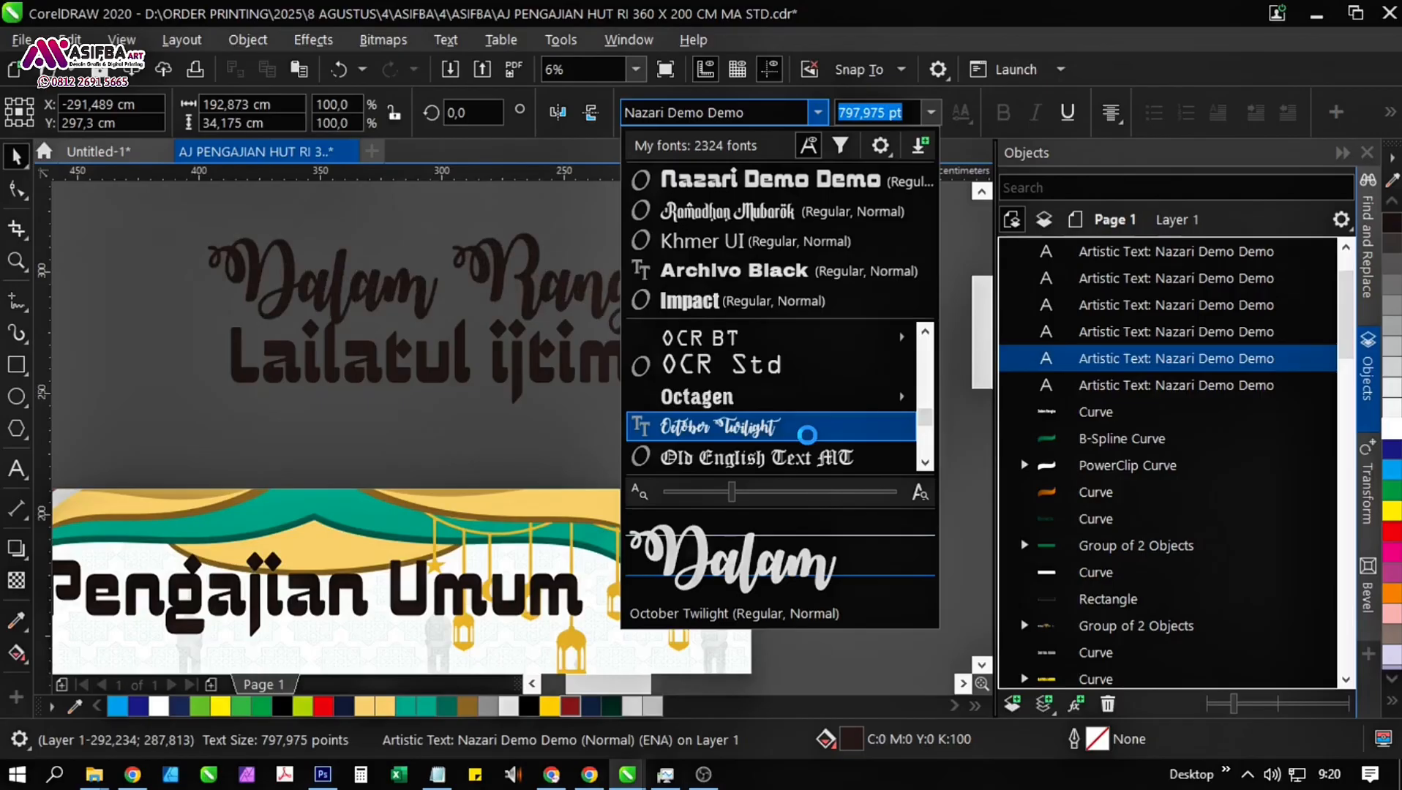
left_click(926, 464)
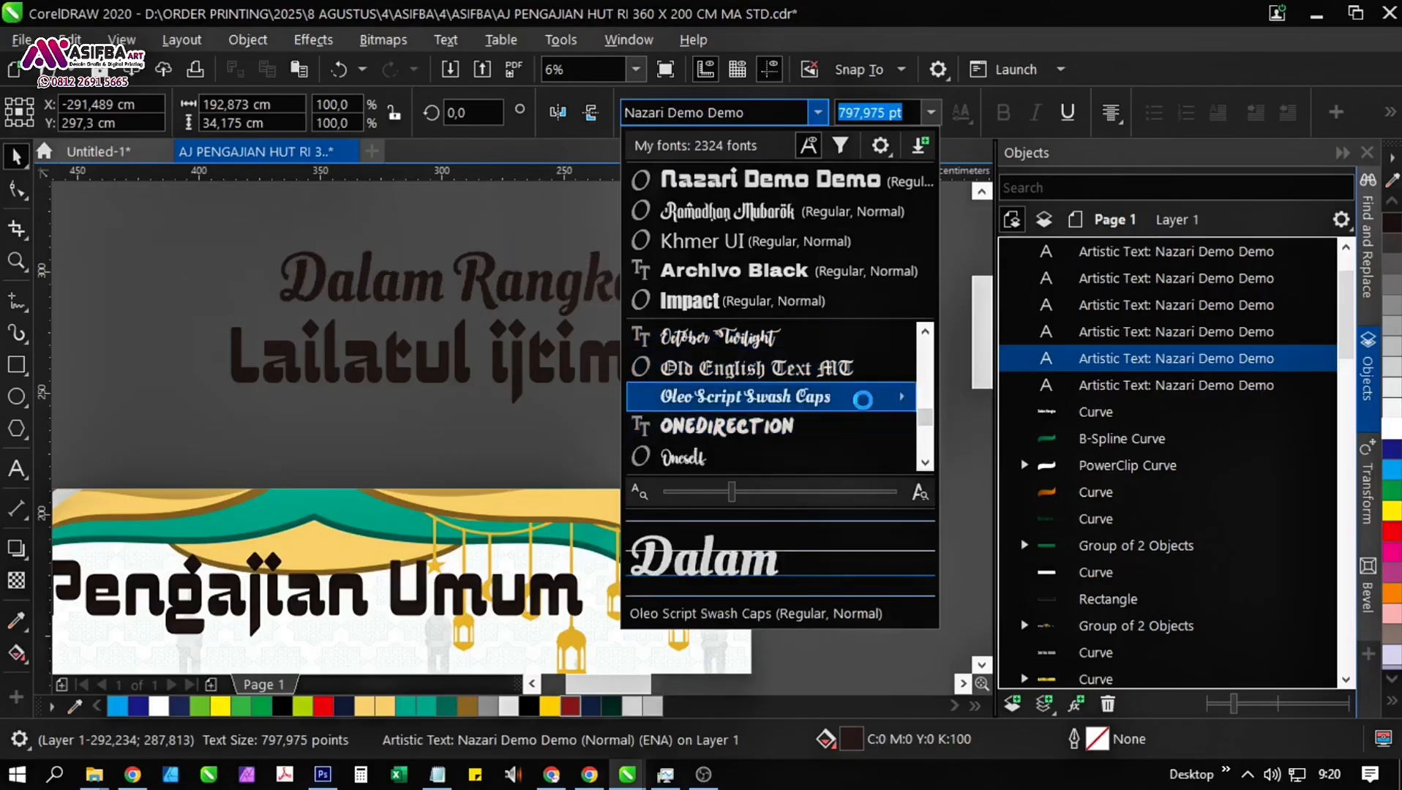
left_click(736, 398)
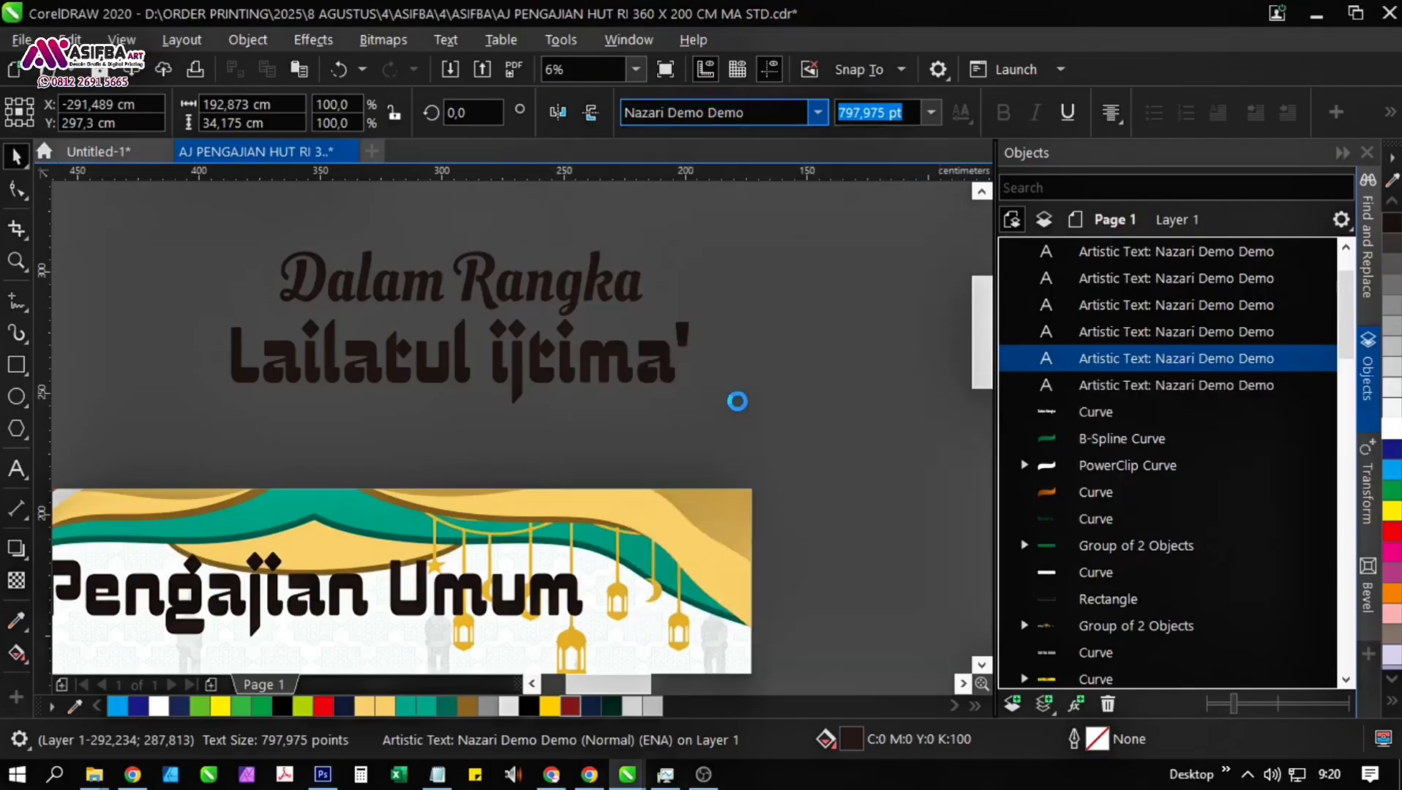
key("Escape")
Set the font of the "Lailatul ijtima'" text above the banner to Neka Laurent.
left_click(627, 380)
left_click(818, 112)
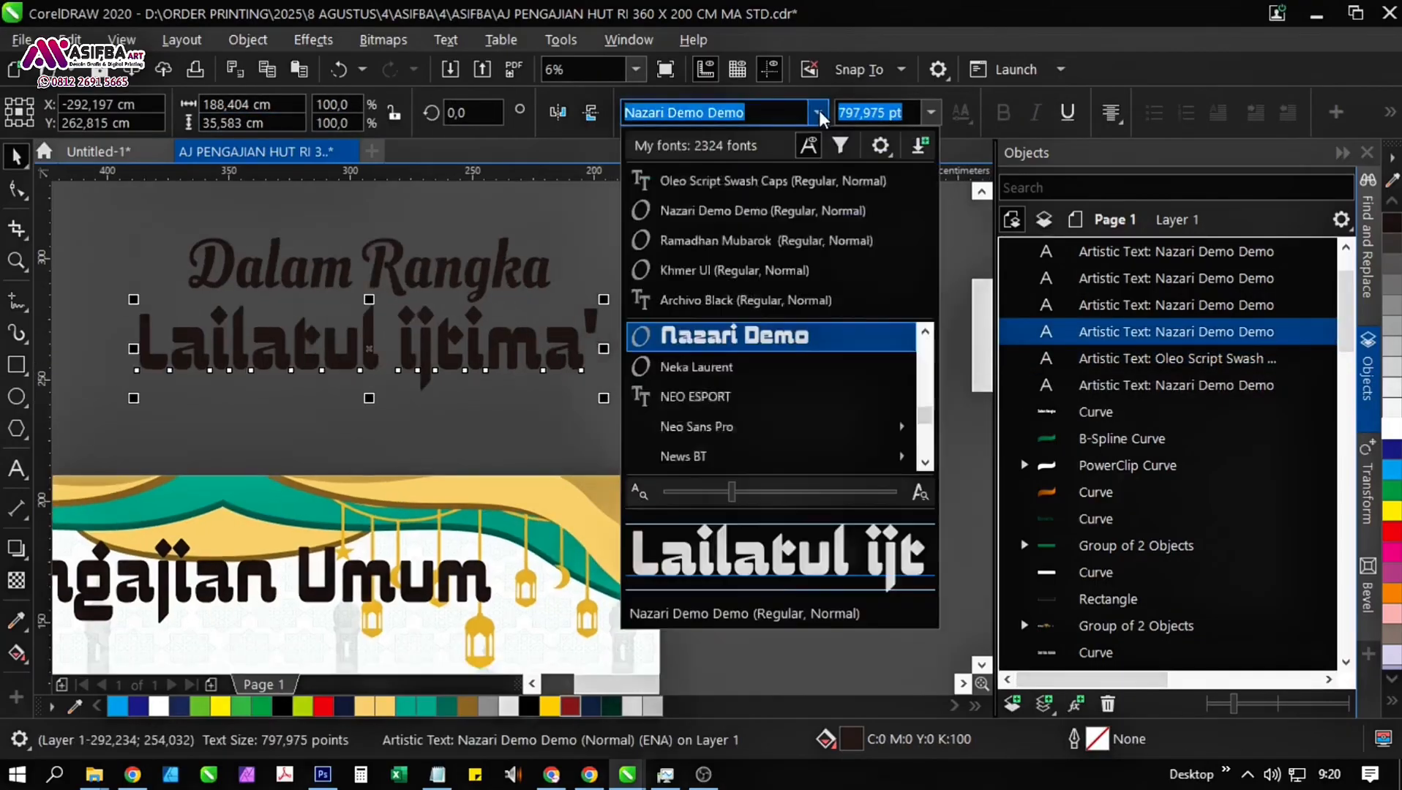
left_click(882, 371)
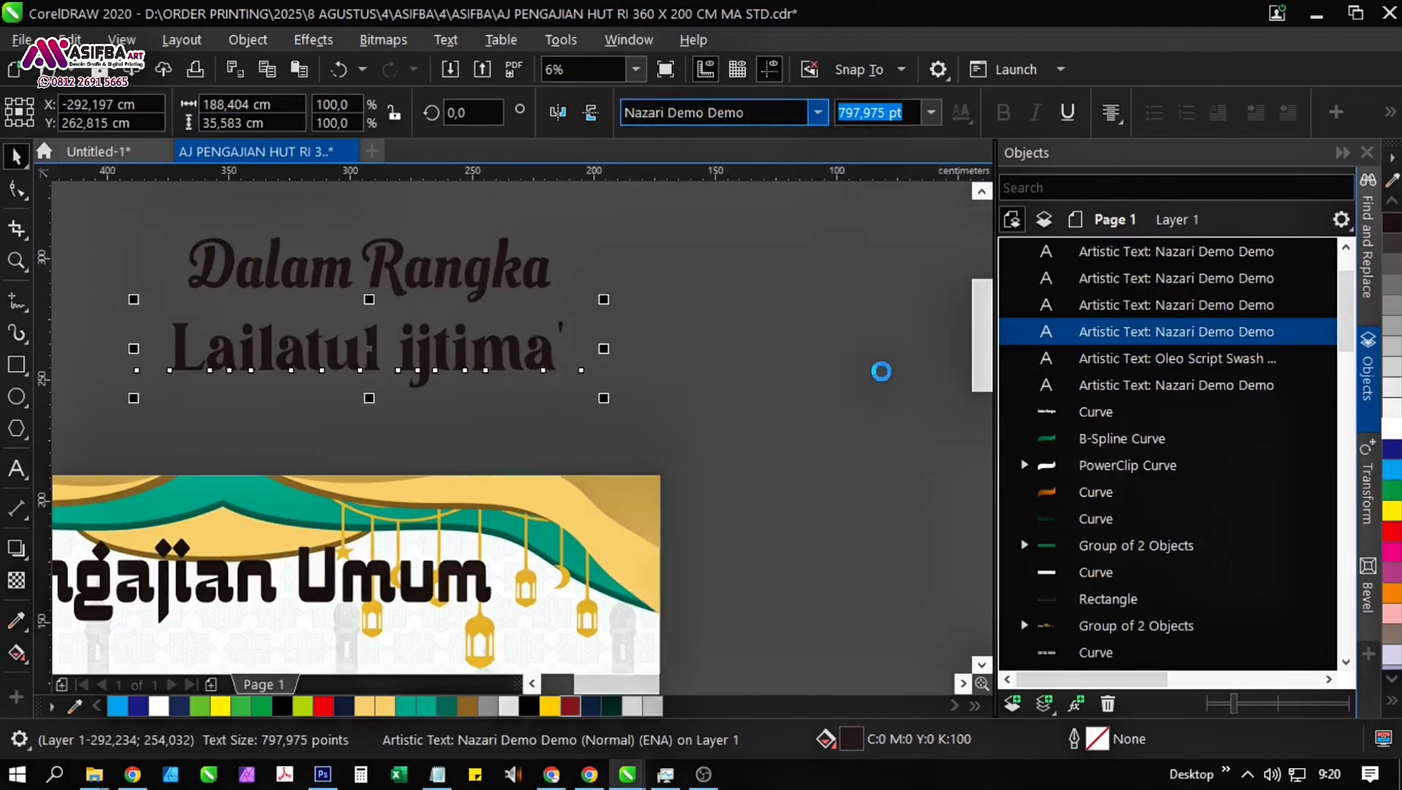
key("Escape")
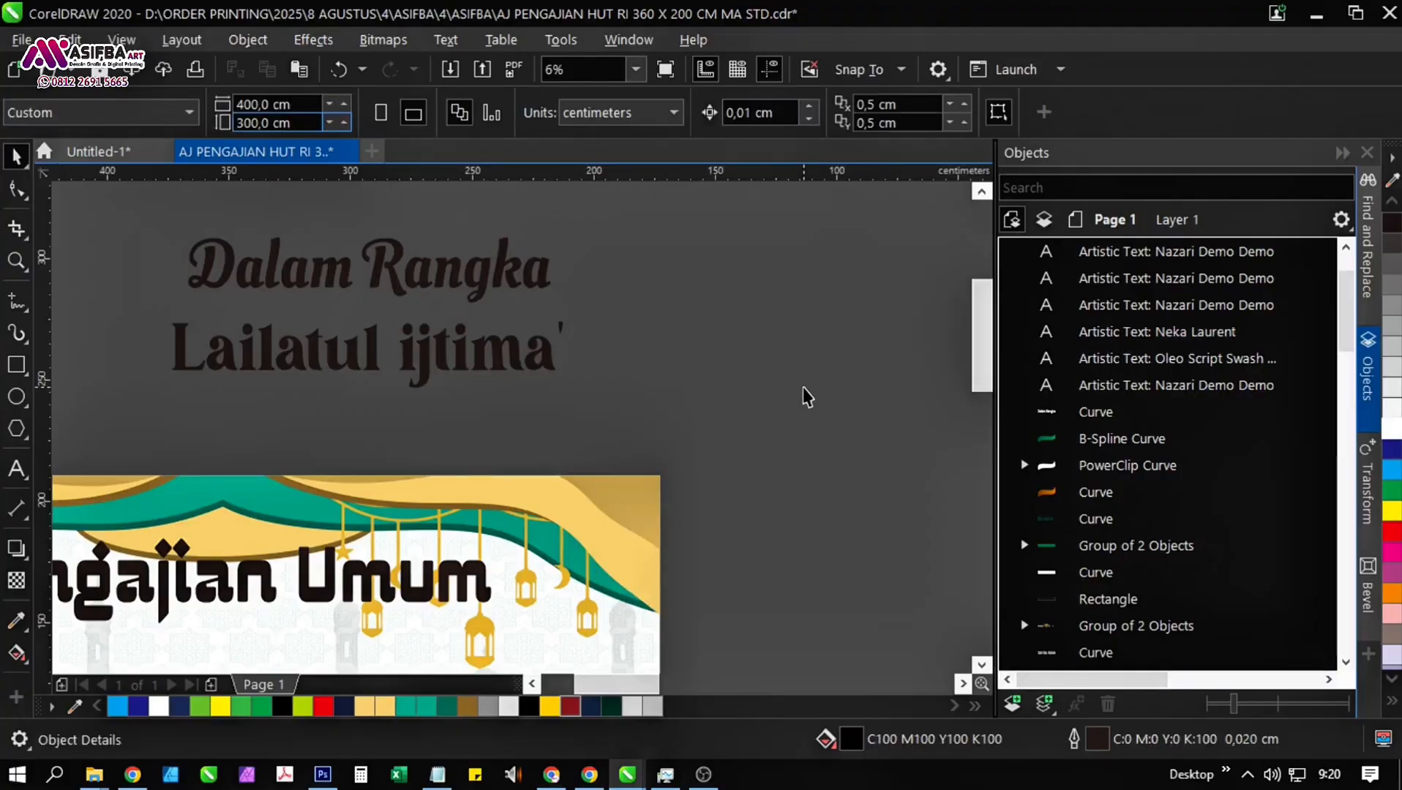
Place a copy of the "Pengajian Umum" heading in the empty space above the banner.
left_click_drag(409, 512, 412, 469)
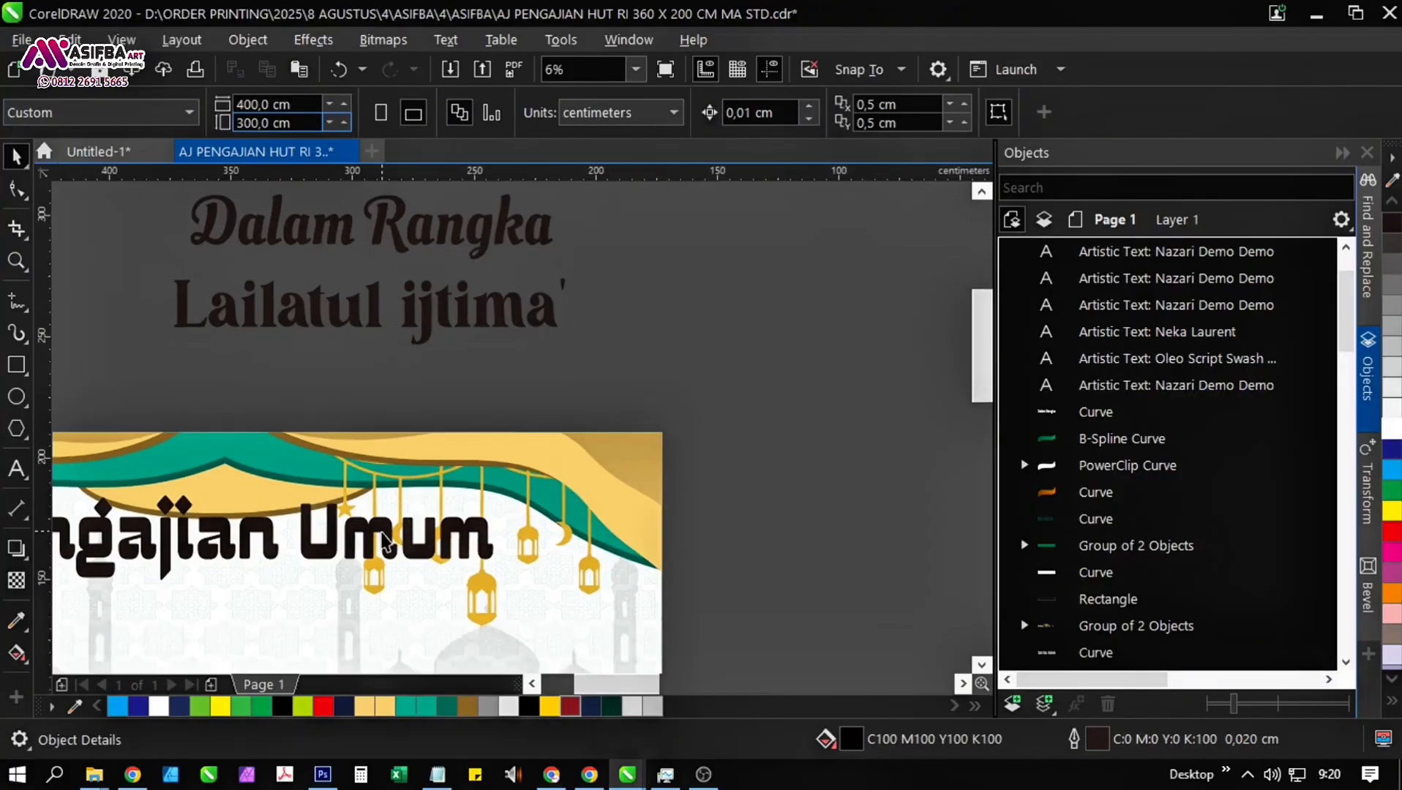
left_click(383, 530)
scroll(384, 531, "down", 1)
left_click_drag(384, 530, 375, 304)
right_click(375, 305)
Set the font of the "Pengajian Umum" heading on the banner to Marleigh Regular.
left_click(366, 532)
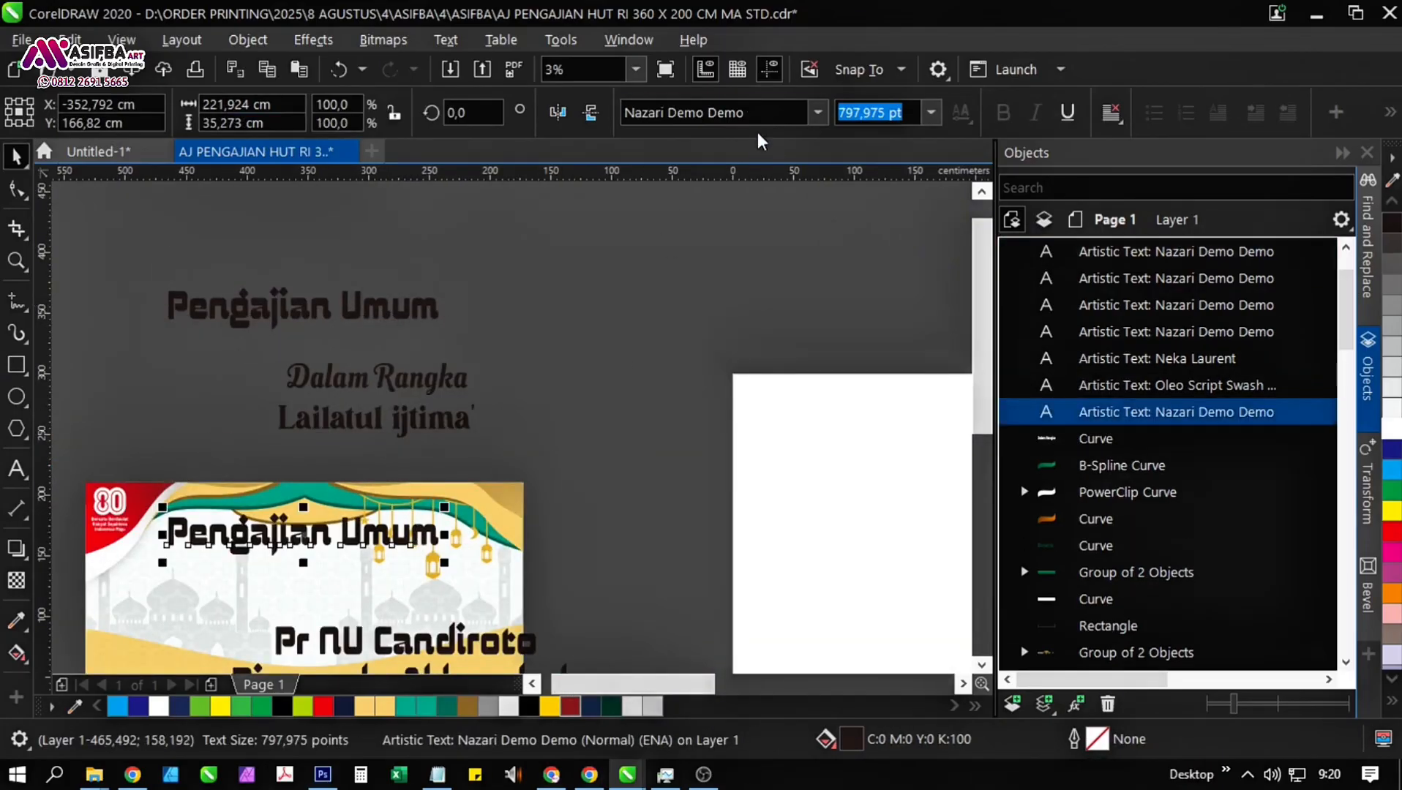
left_click(769, 113)
type("Marl")
key("Return")
scroll(358, 549, "up", 1)
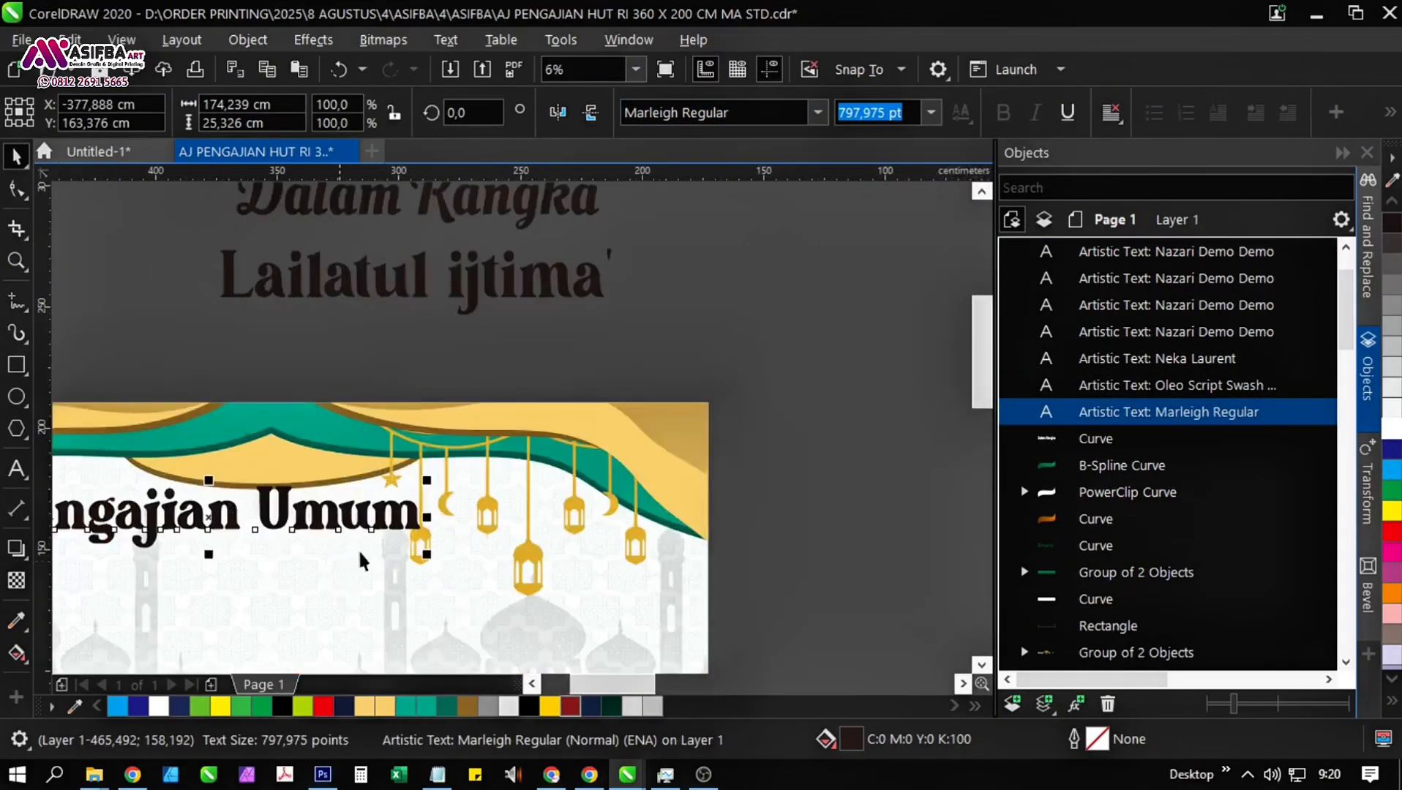
Enlarge the banner heading to about 220 cm wide and centre it horizontally on the banner background.
left_click_drag(399, 484, 544, 461)
left_click_drag(544, 461, 612, 350)
left_click(473, 444, "shift")
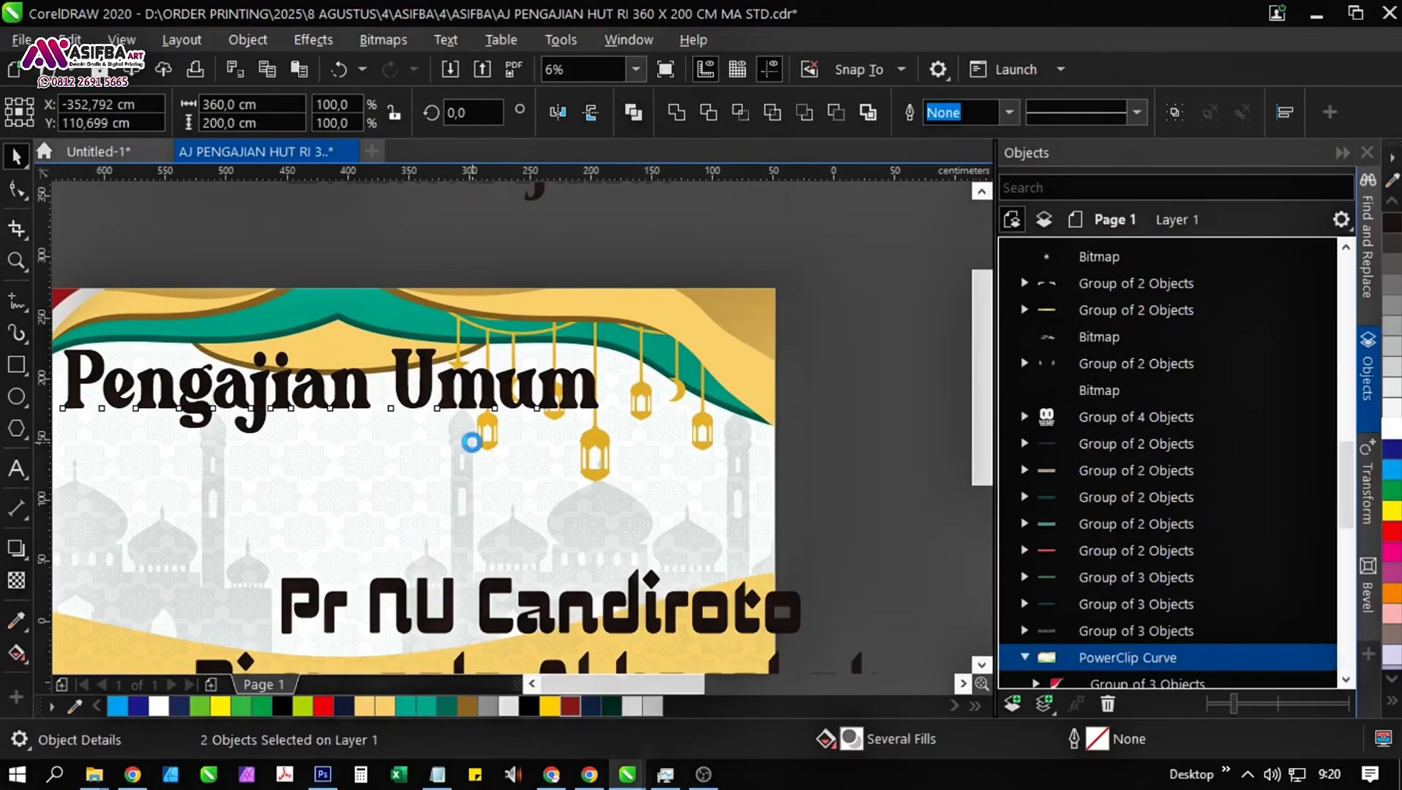
key("c")
scroll(473, 445, "down", 1)
left_click(708, 406)
left_click_drag(708, 406, 717, 472)
Enlarge the "Lailatul ijtima'" text above the banner to about 197 cm wide.
left_click(564, 367)
scroll(568, 360, "up", 1)
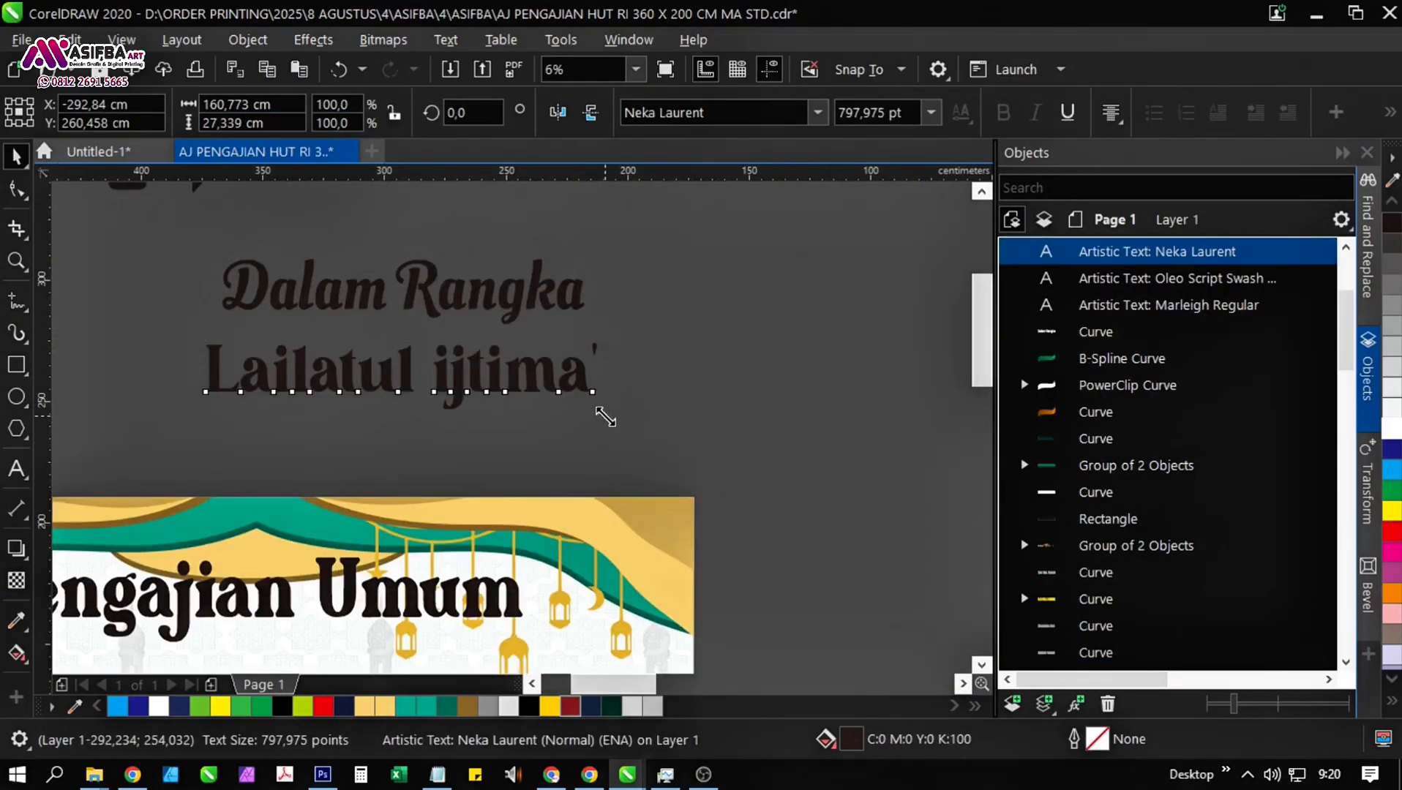
left_click_drag(605, 417, 693, 432)
left_click_drag(524, 401, 460, 309)
scroll(479, 352, "down", 1)
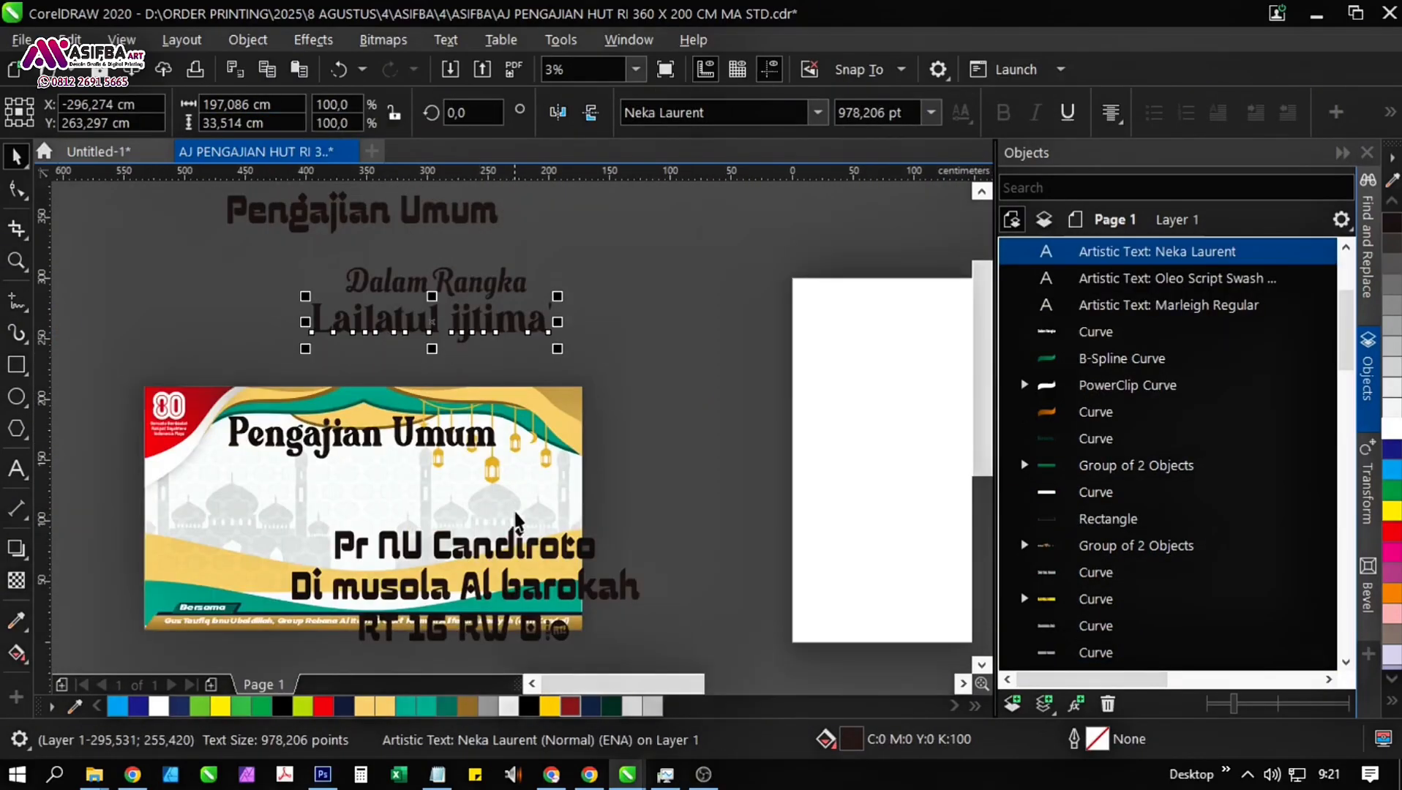
left_click(516, 522)
left_click(657, 569)
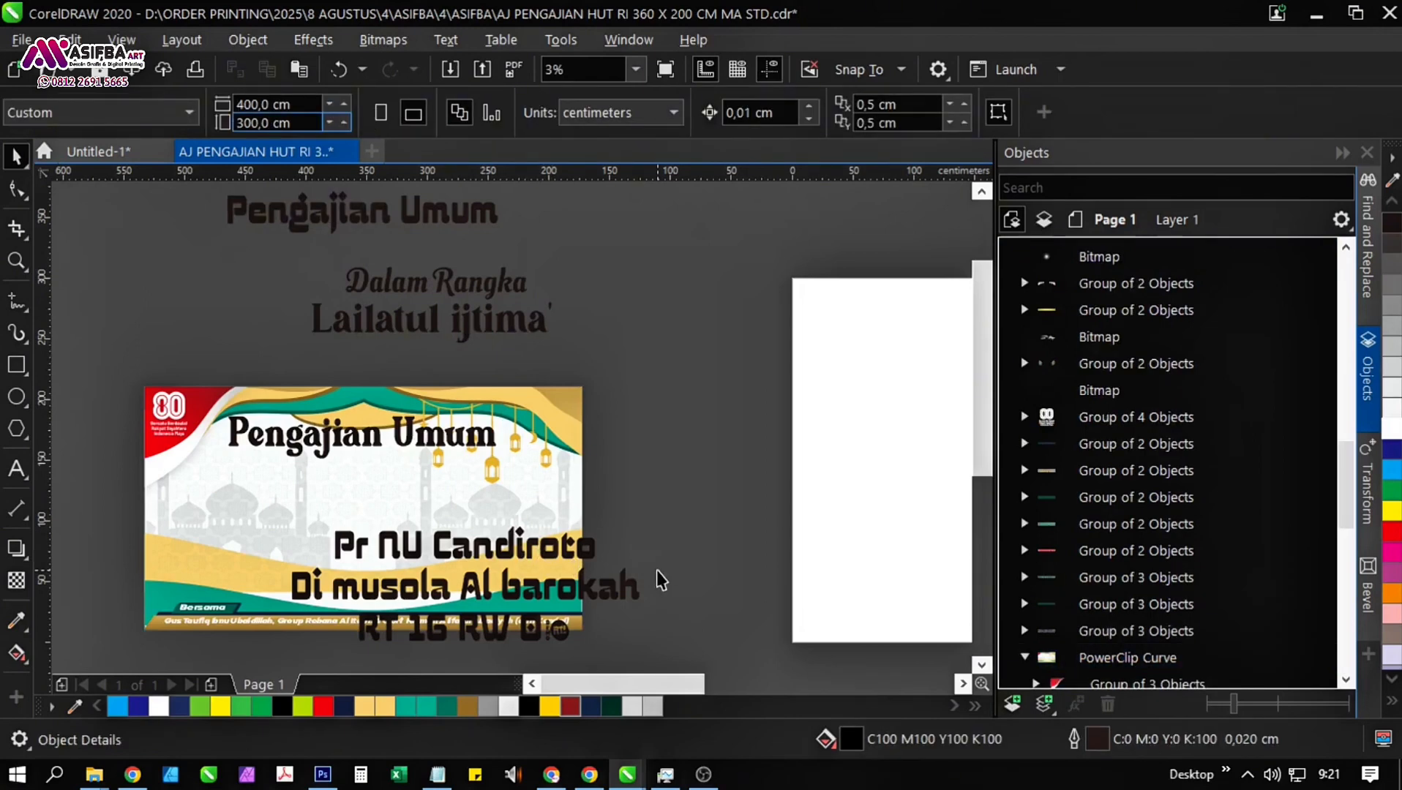
Browse fonts with live previews on the "Pr NU Candiroto" line, including Neo Sans Pro, Morally Serif and Mie Noodle.
left_click(587, 554)
left_click(817, 112)
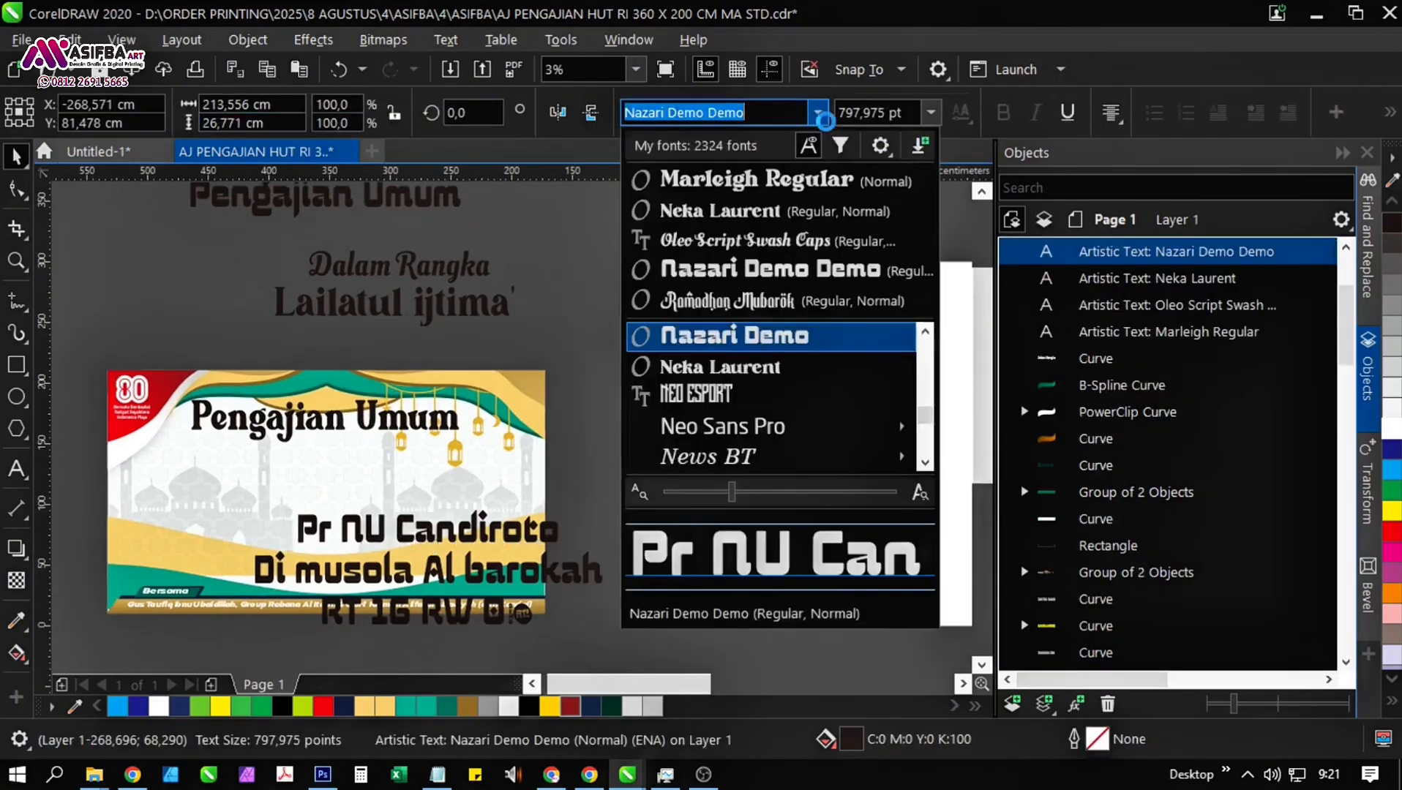
scroll(927, 410, "up", 6)
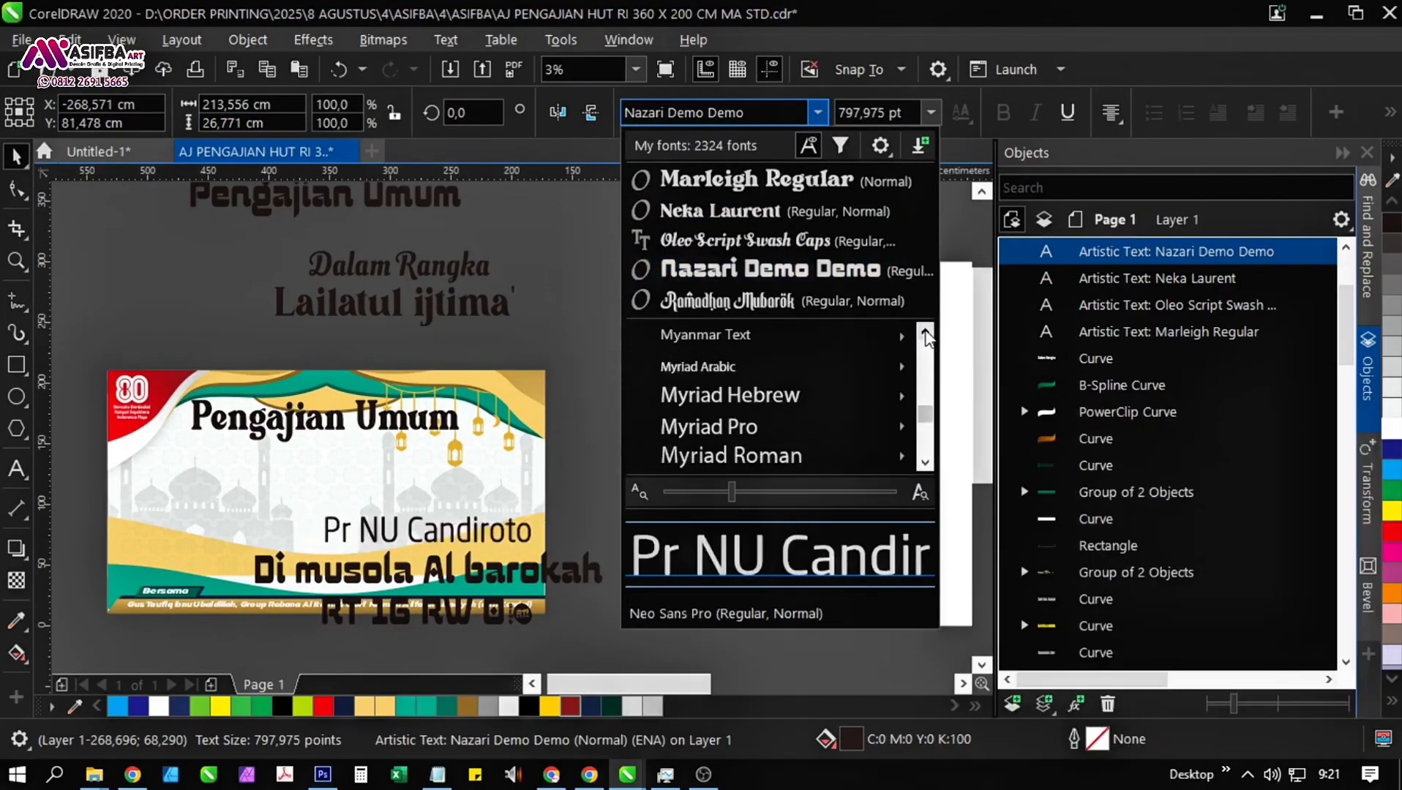
scroll(799, 412, "up", 5)
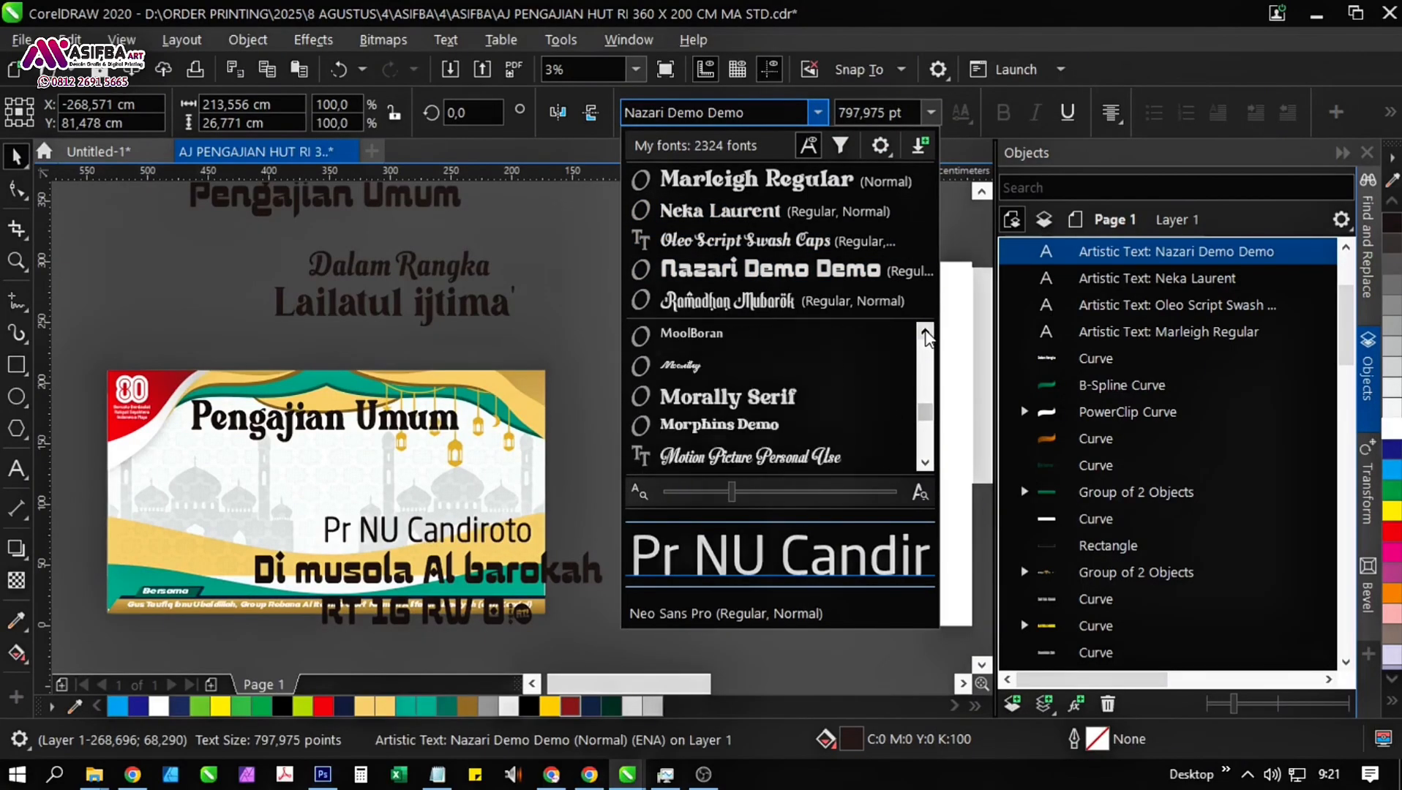
scroll(926, 338, "up", 5)
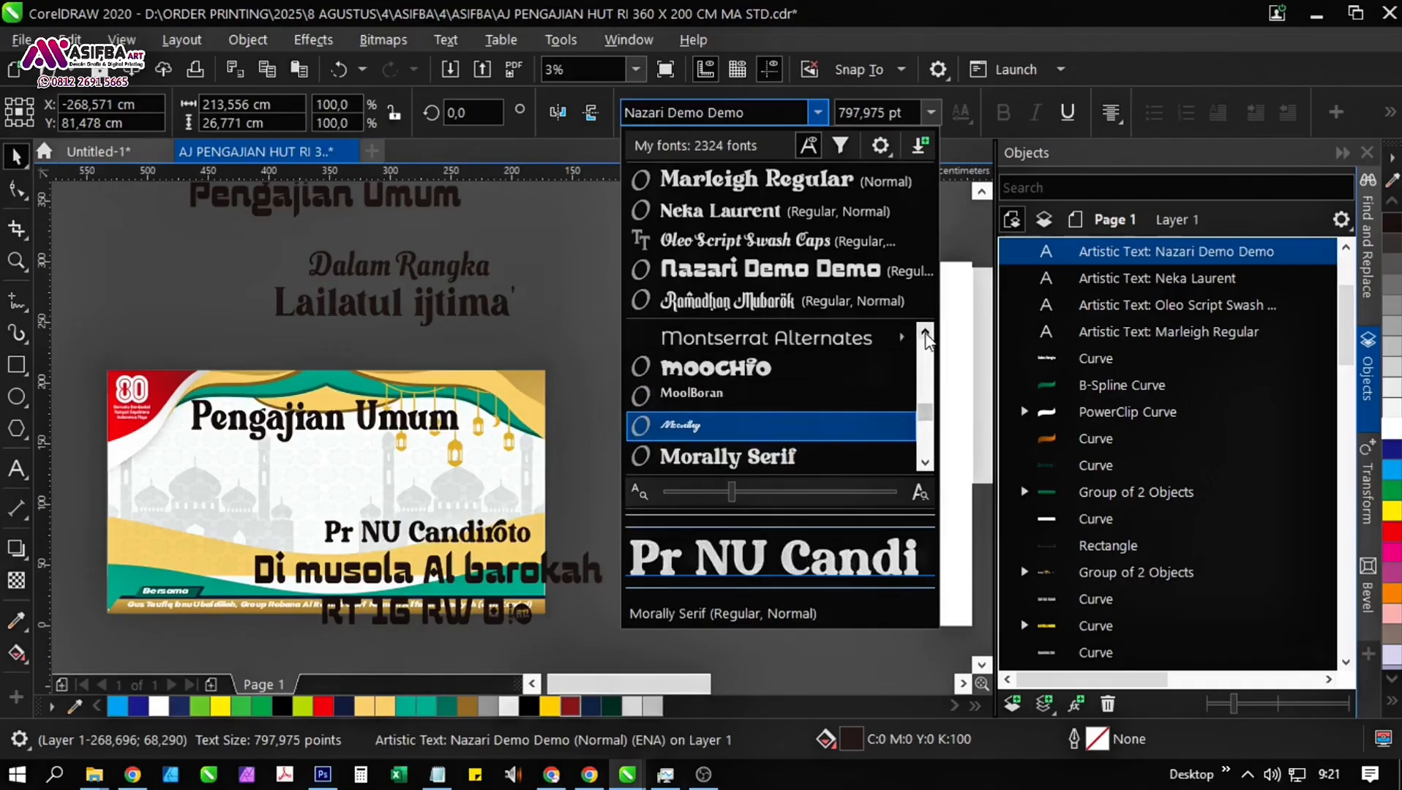
scroll(927, 338, "up", 5)
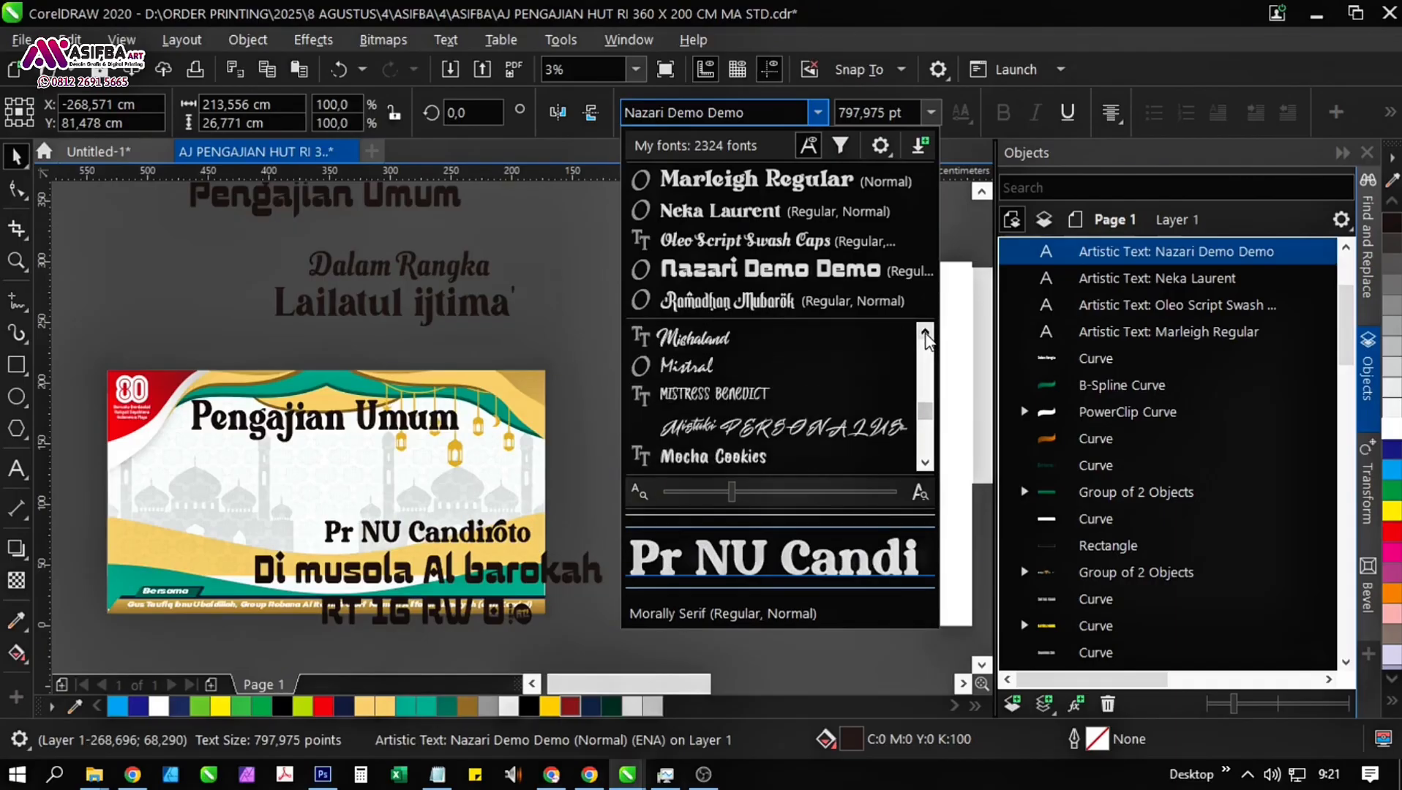
left_click(925, 334)
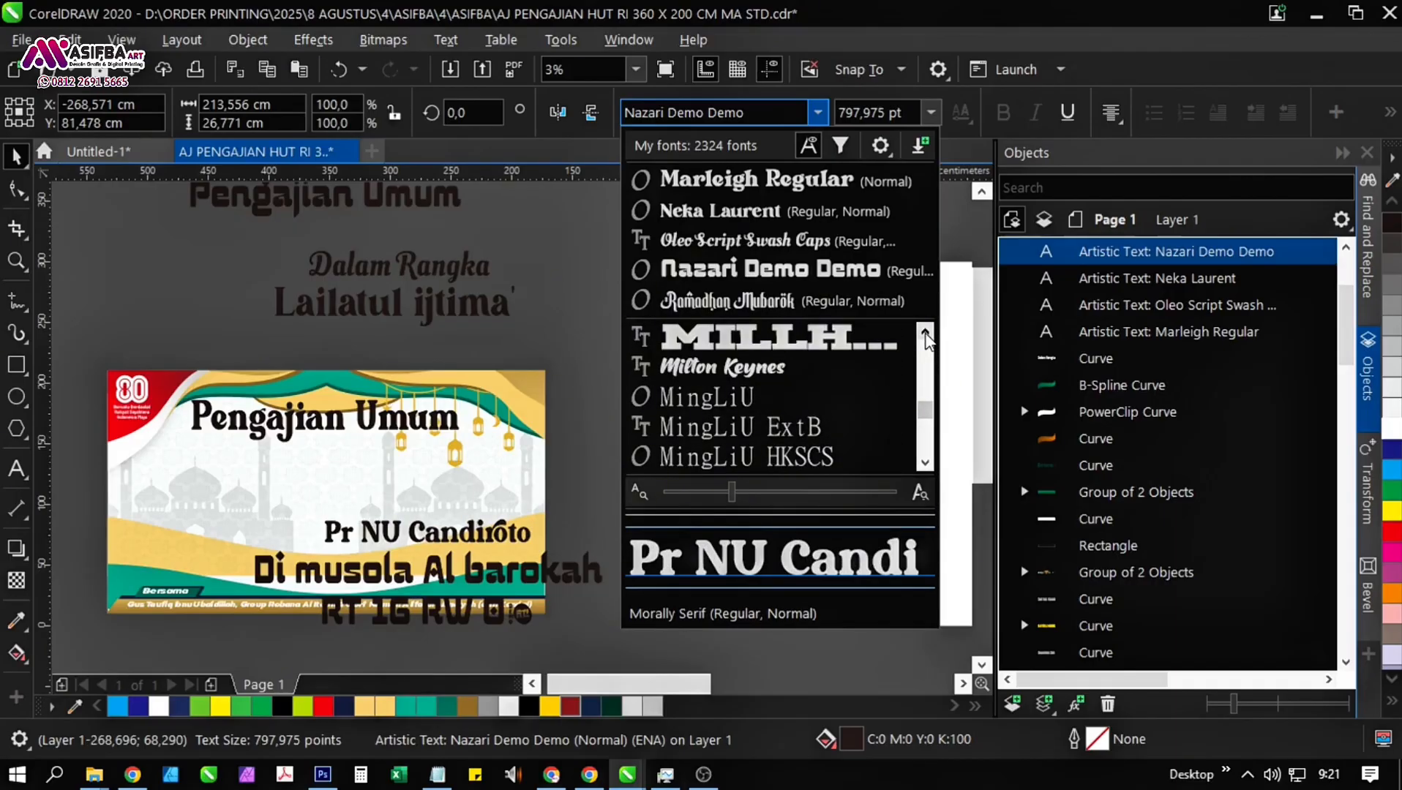
scroll(927, 338, "up", 5)
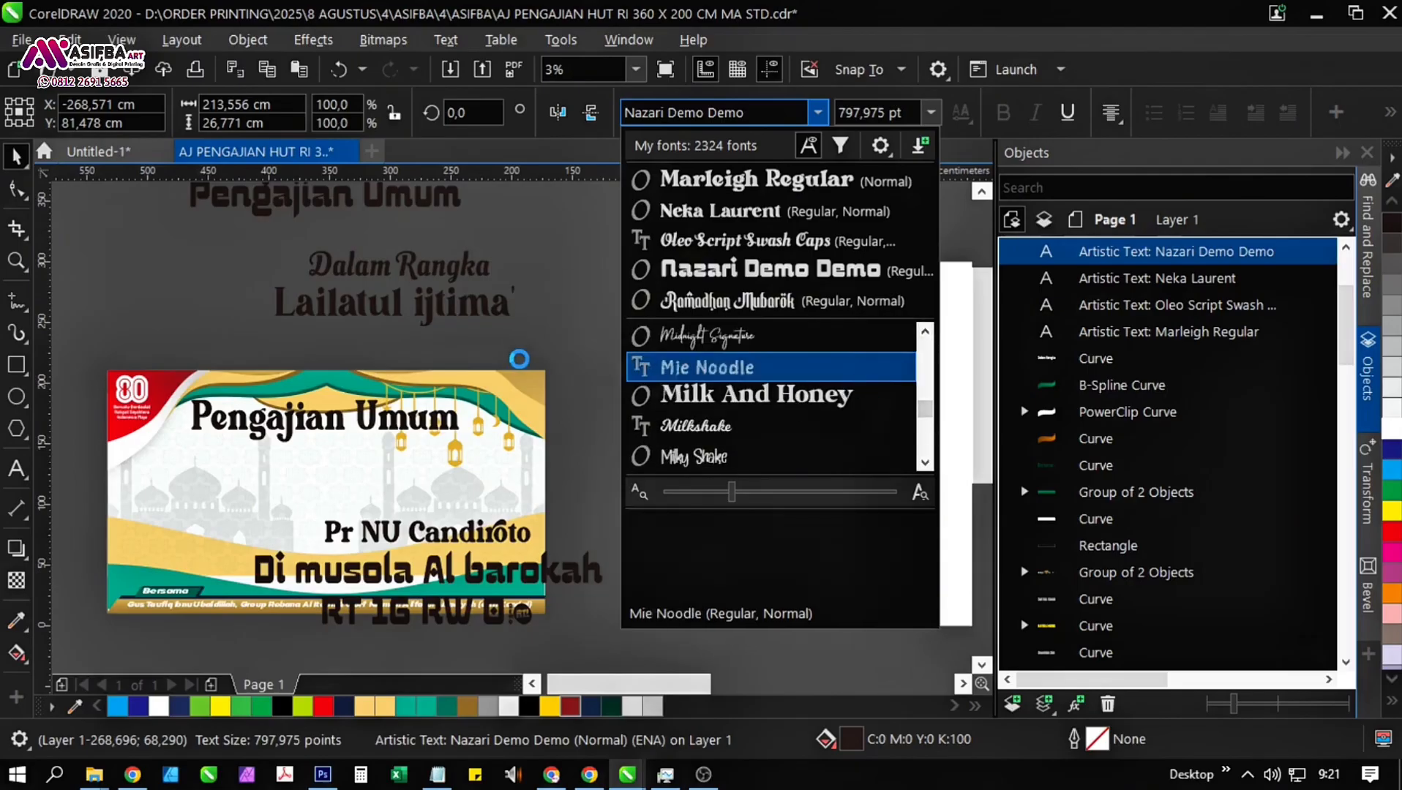
left_click(703, 367)
Set the font of the "Pengajian Umum" heading on the banner to Morally Serif.
left_click(411, 421)
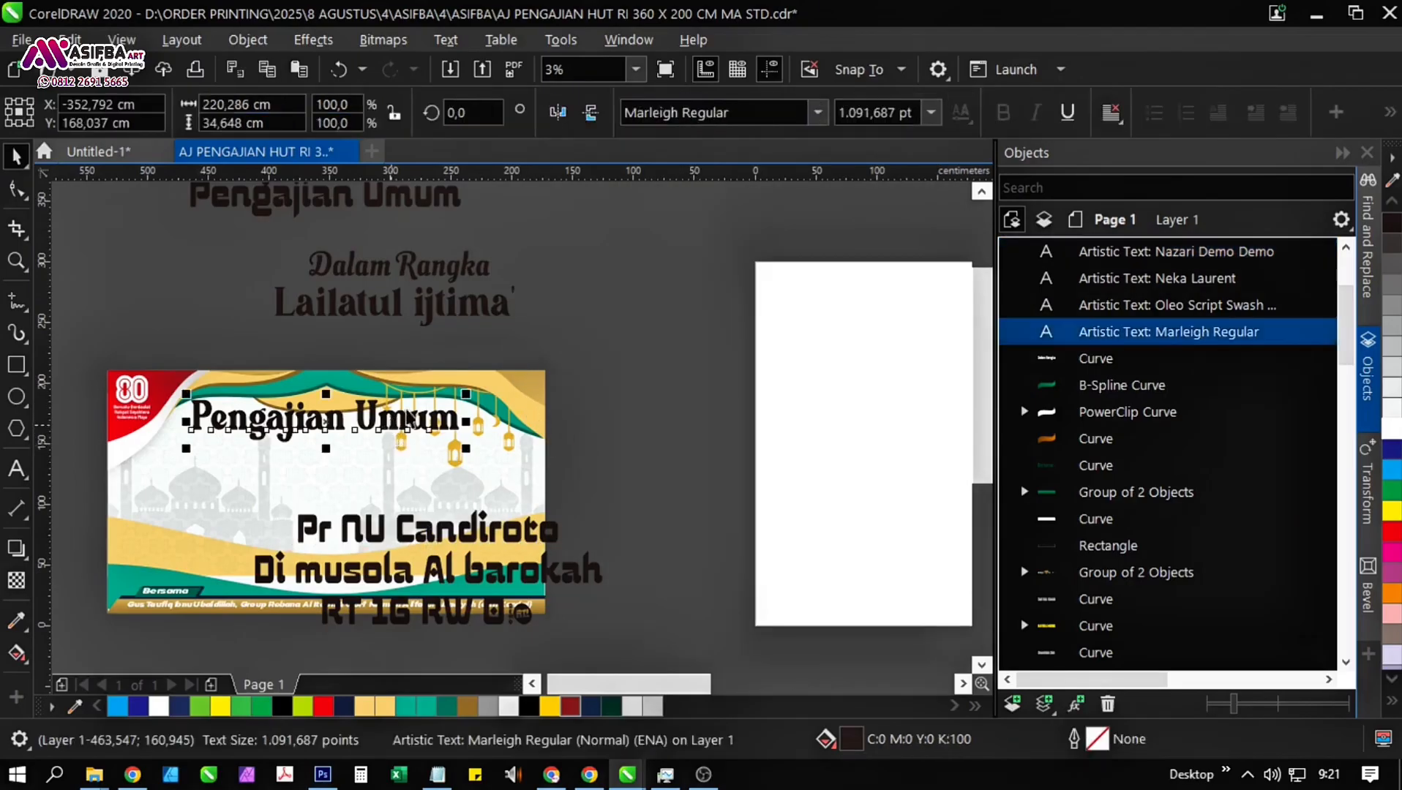
type("Morally Serif")
key("Return")
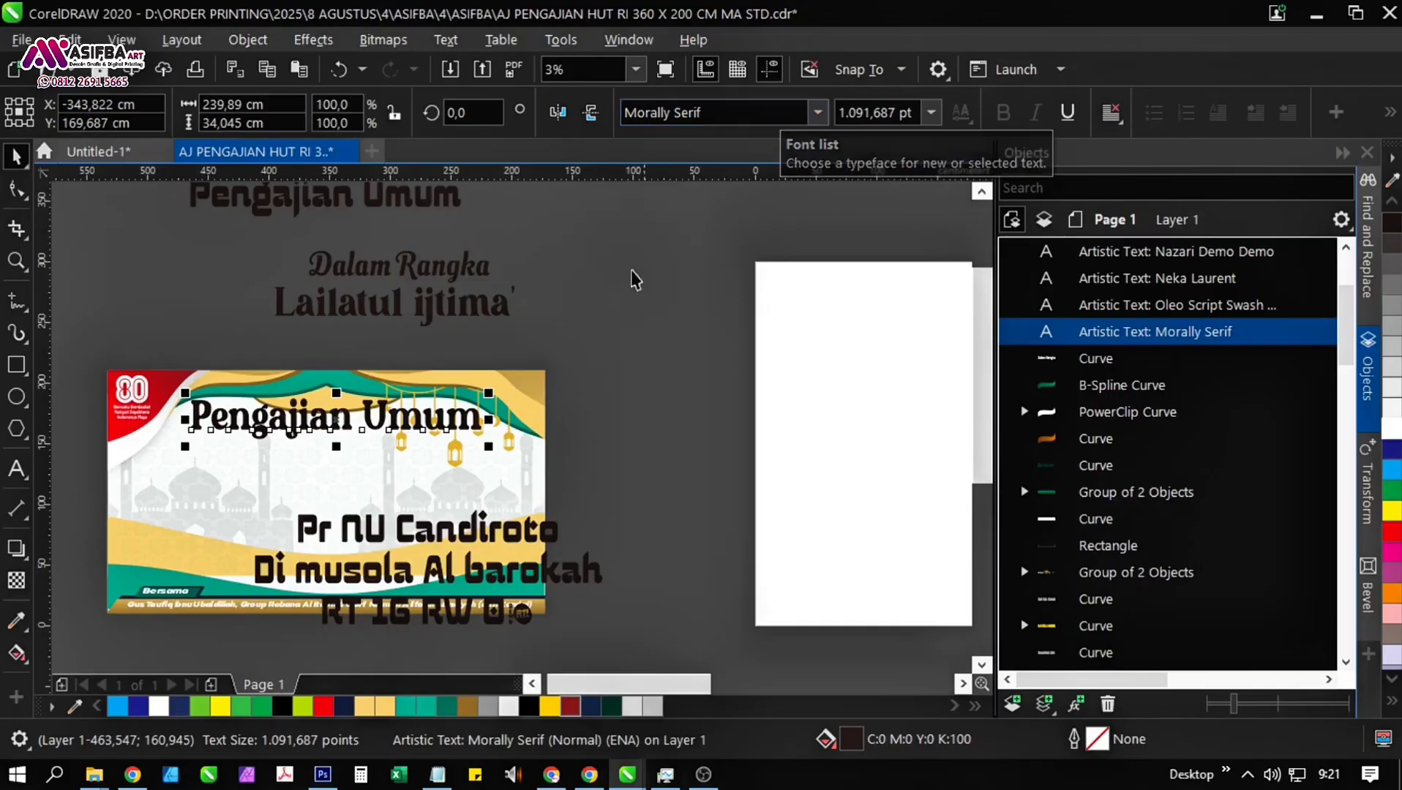
Move the "Dalam Rangka" and "Lailatul ijtima'" texts together onto the banner below the heading.
left_click(395, 307)
left_click(415, 271, "shift")
left_click_drag(414, 271, 346, 464)
Scale "Dalam Rangka" down to about 113 cm wide and centre it under the "Pengajian Umum" heading.
left_click(342, 461)
scroll(342, 461, "up", 2)
mouse_move(287, 498)
left_mouse_down()
mouse_move(284, 486)
mouse_move(299, 514)
left_mouse_up()
left_click_drag(666, 515, 578, 499)
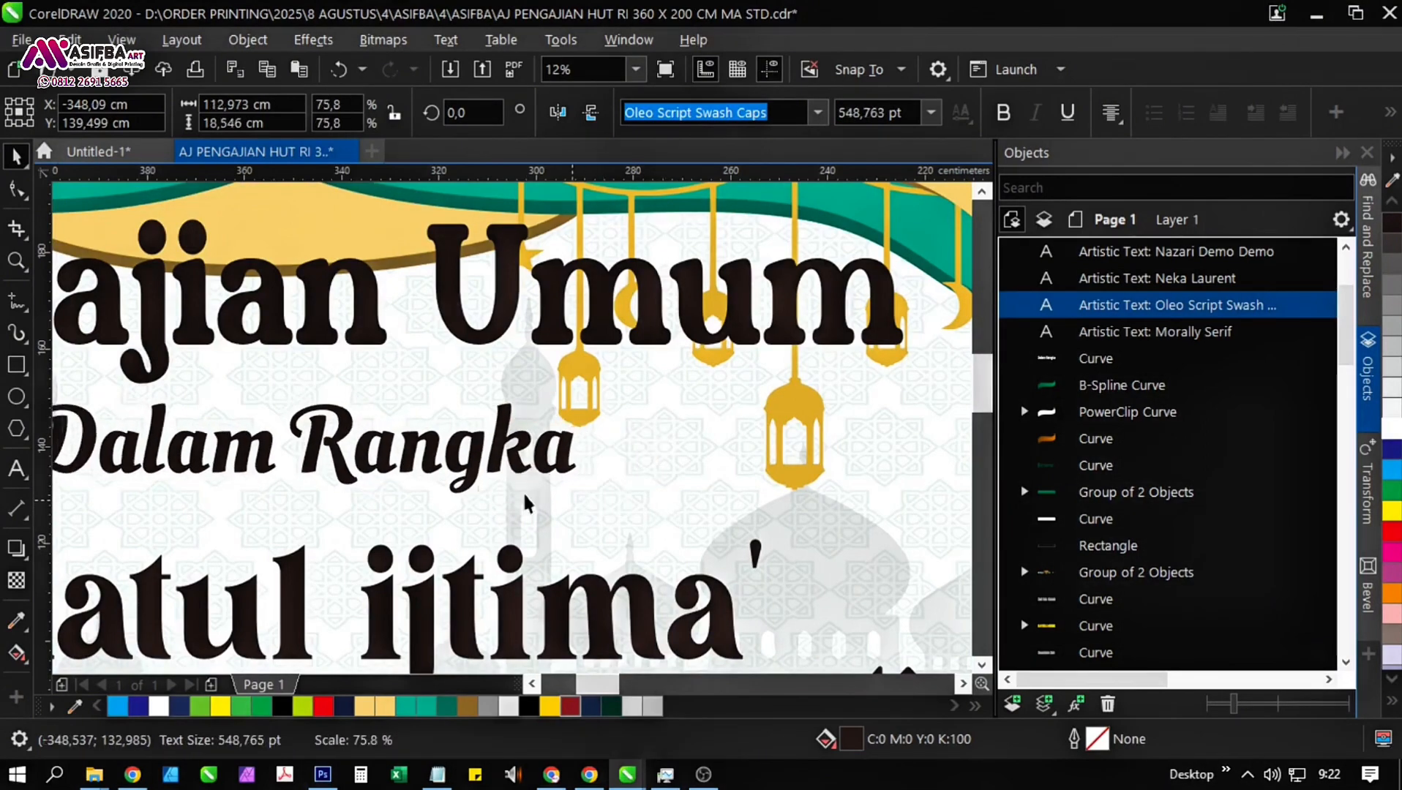
scroll(529, 339, "down", 1)
left_click(531, 322, "shift")
left_click_drag(530, 322, 522, 265)
key("c")
Capitalise the second word of the Lailatul line so that it reads "Lailatul Ijtima'".
double_click(466, 432)
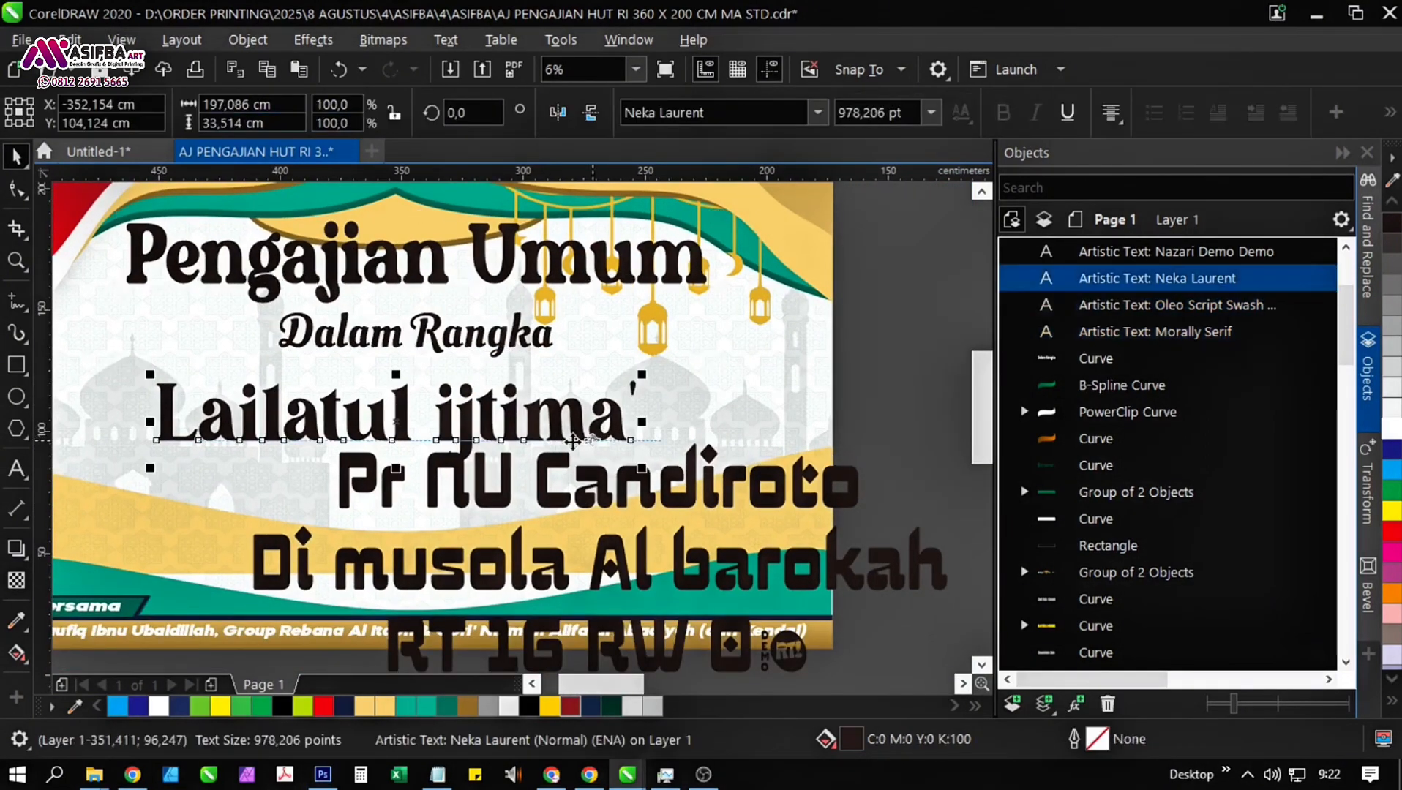
key("BackSpace")
type("I")
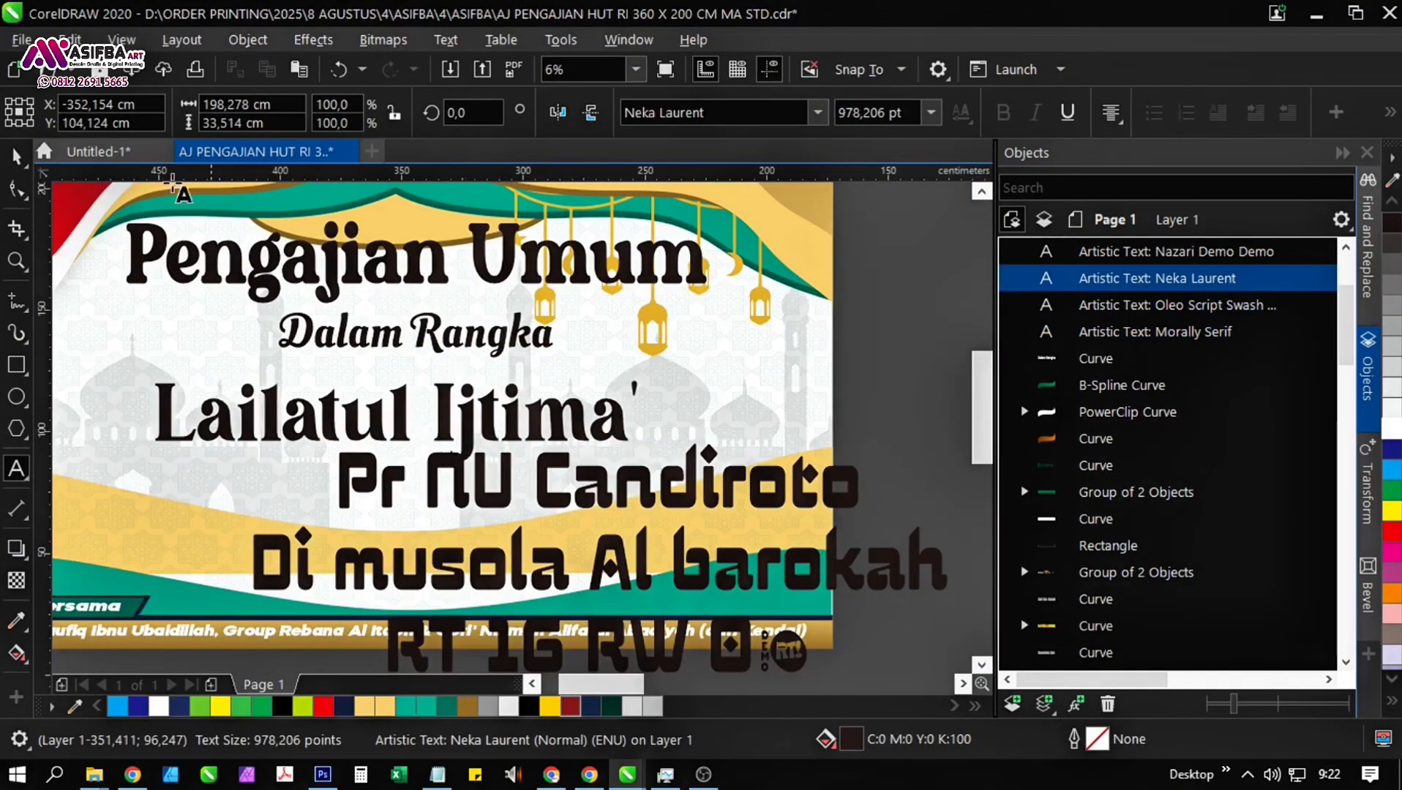
left_click(16, 156)
Set the font of the "Pr NU Candiroto" line to Morally Serif, matching the heading.
left_click_drag(438, 395, 424, 329)
left_click(475, 433)
left_click(713, 112)
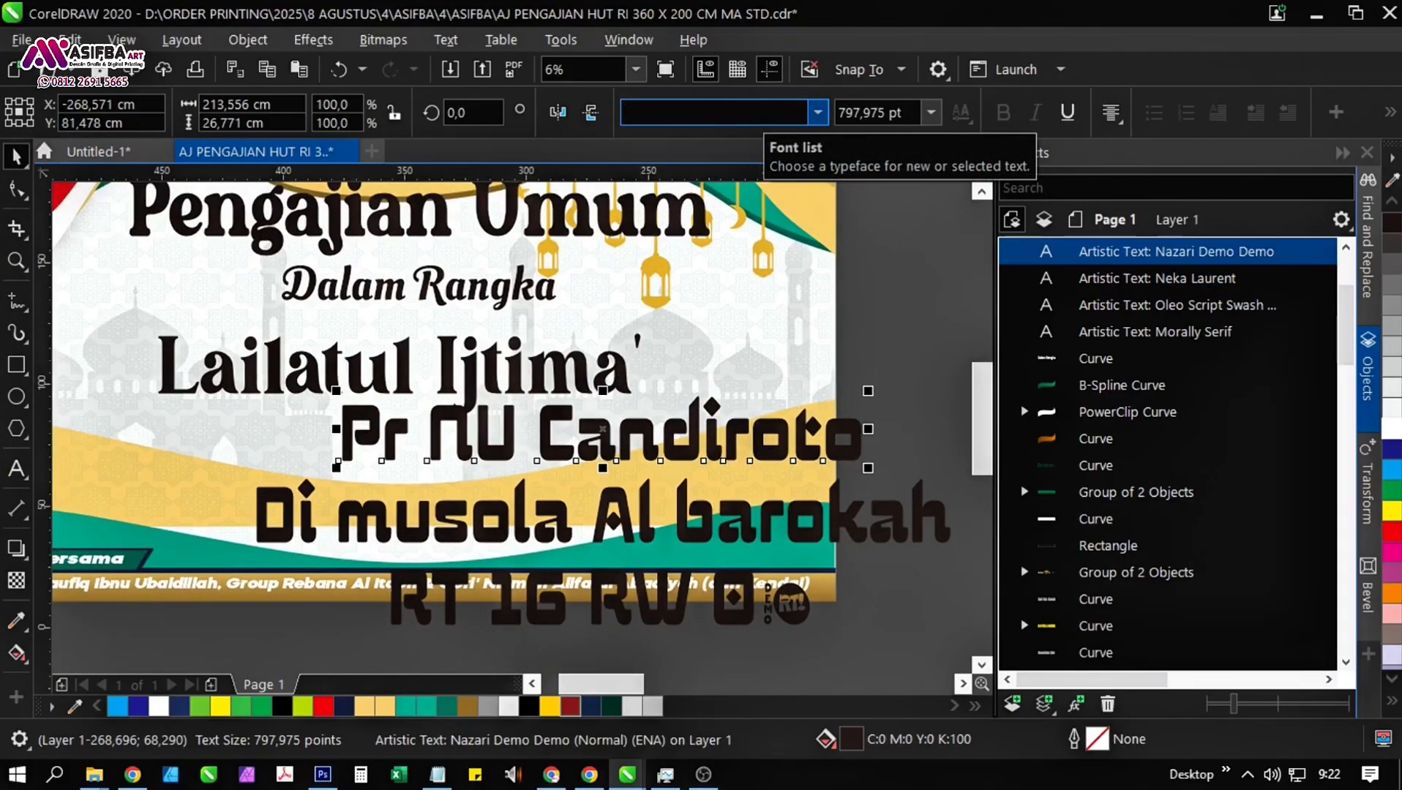
left_click(704, 227)
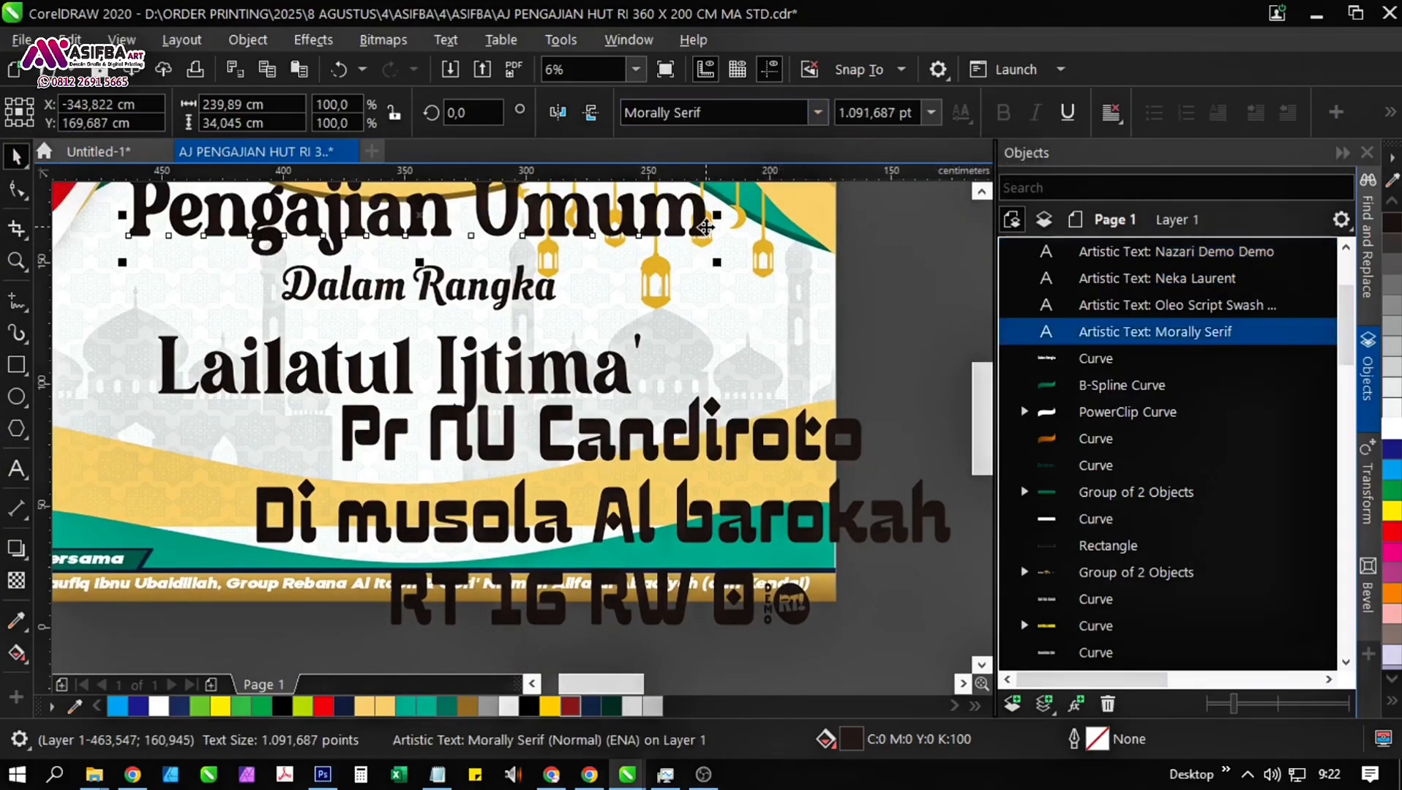
left_click(688, 447)
left_click(761, 114)
type("Morally Serif")
key("Return")
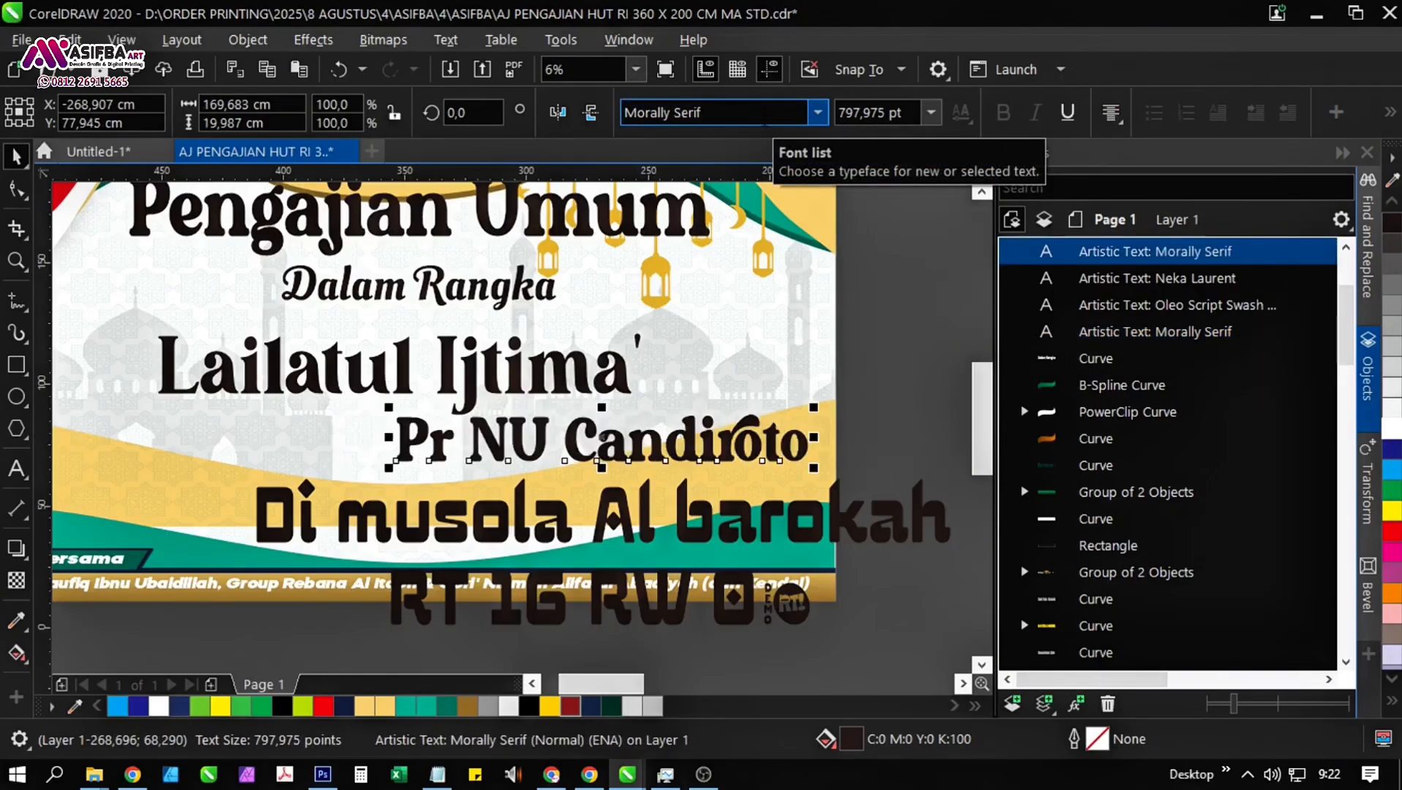
Change "Pr NU" to "PRNU" in the Candiroto line.
double_click(471, 425)
key("BackSpace")
key("BackSpace")
type("r")
key("BackSpace")
type("R")
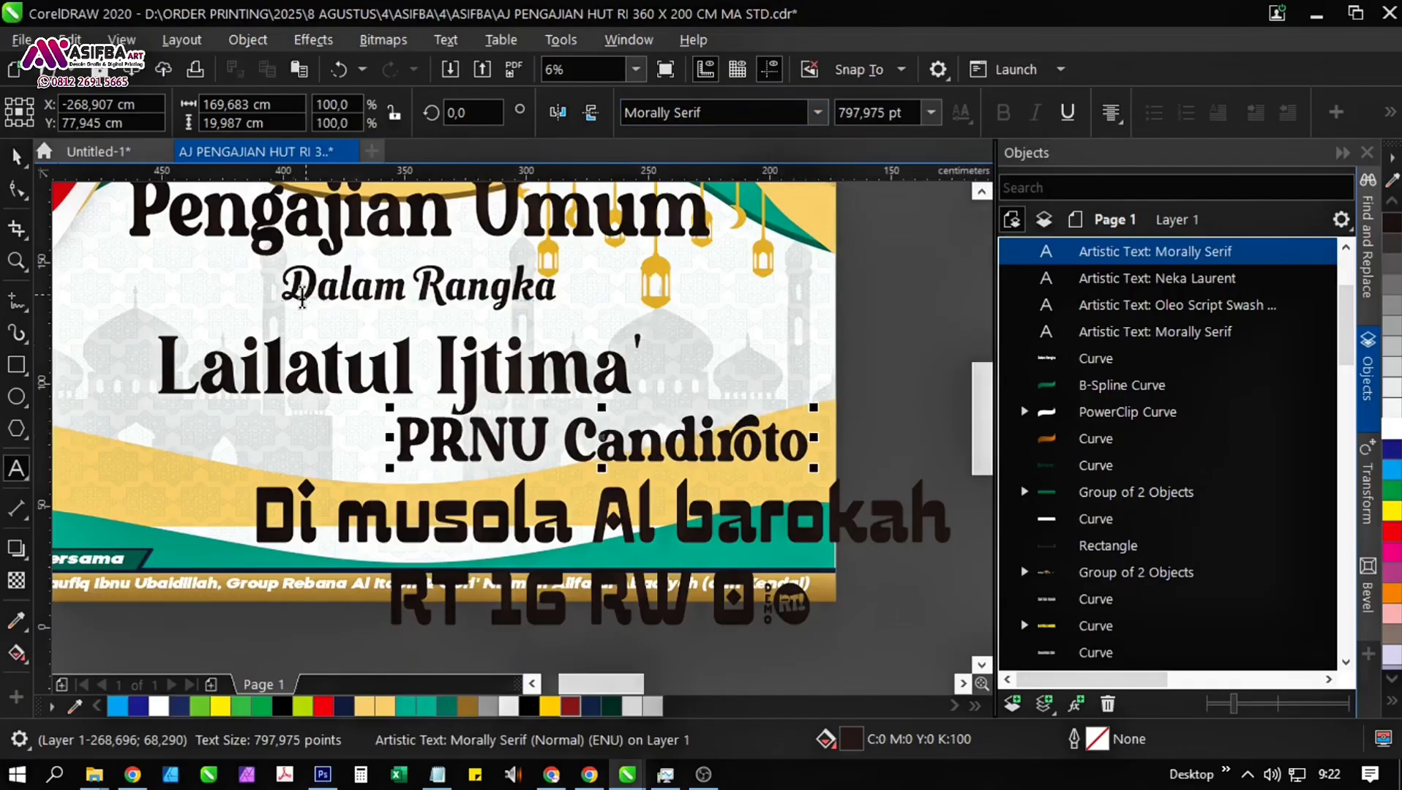
left_click(20, 158)
Set the font of the "PRNU Candiroto" line to Passion One.
scroll(651, 447, "down", 1)
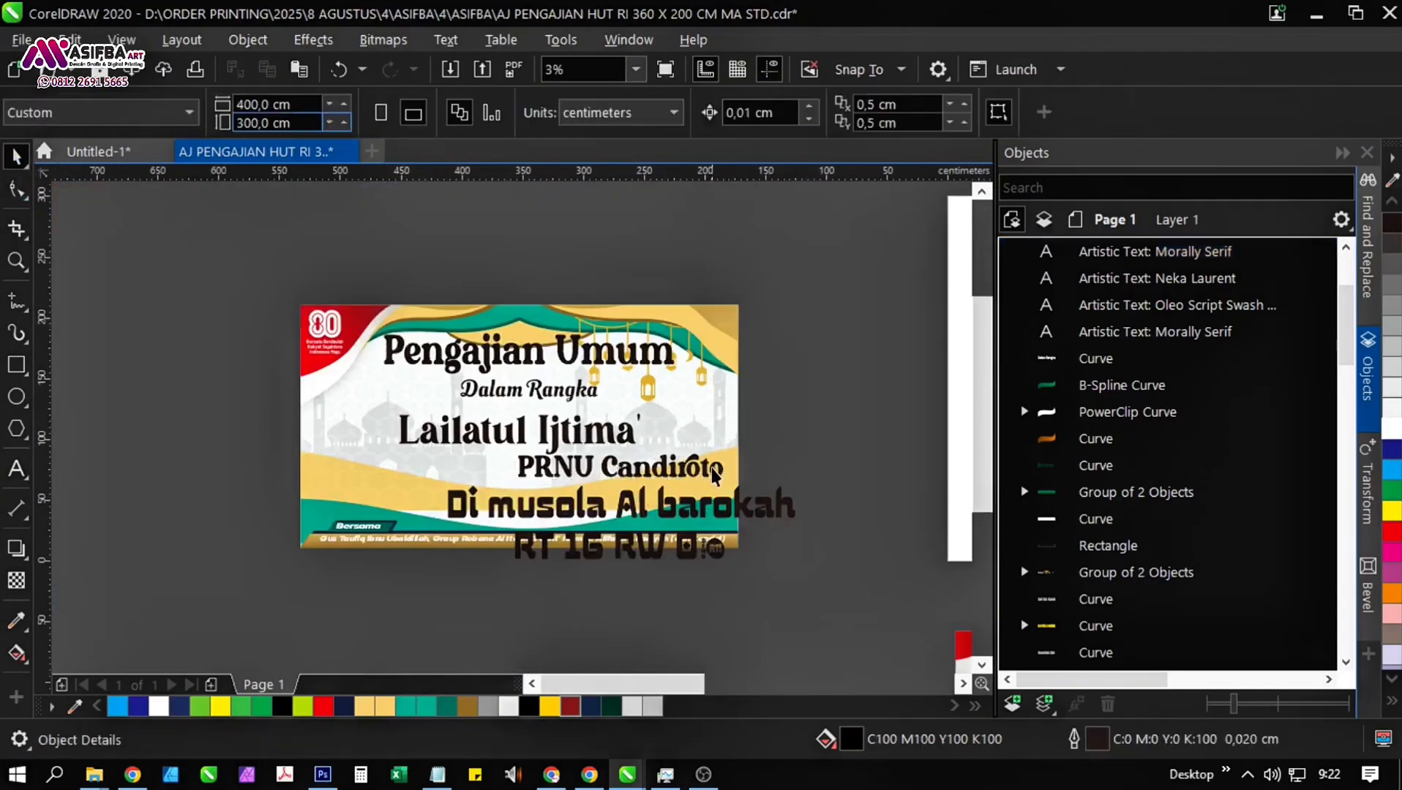
left_click(699, 461)
left_click(744, 113)
key("Return")
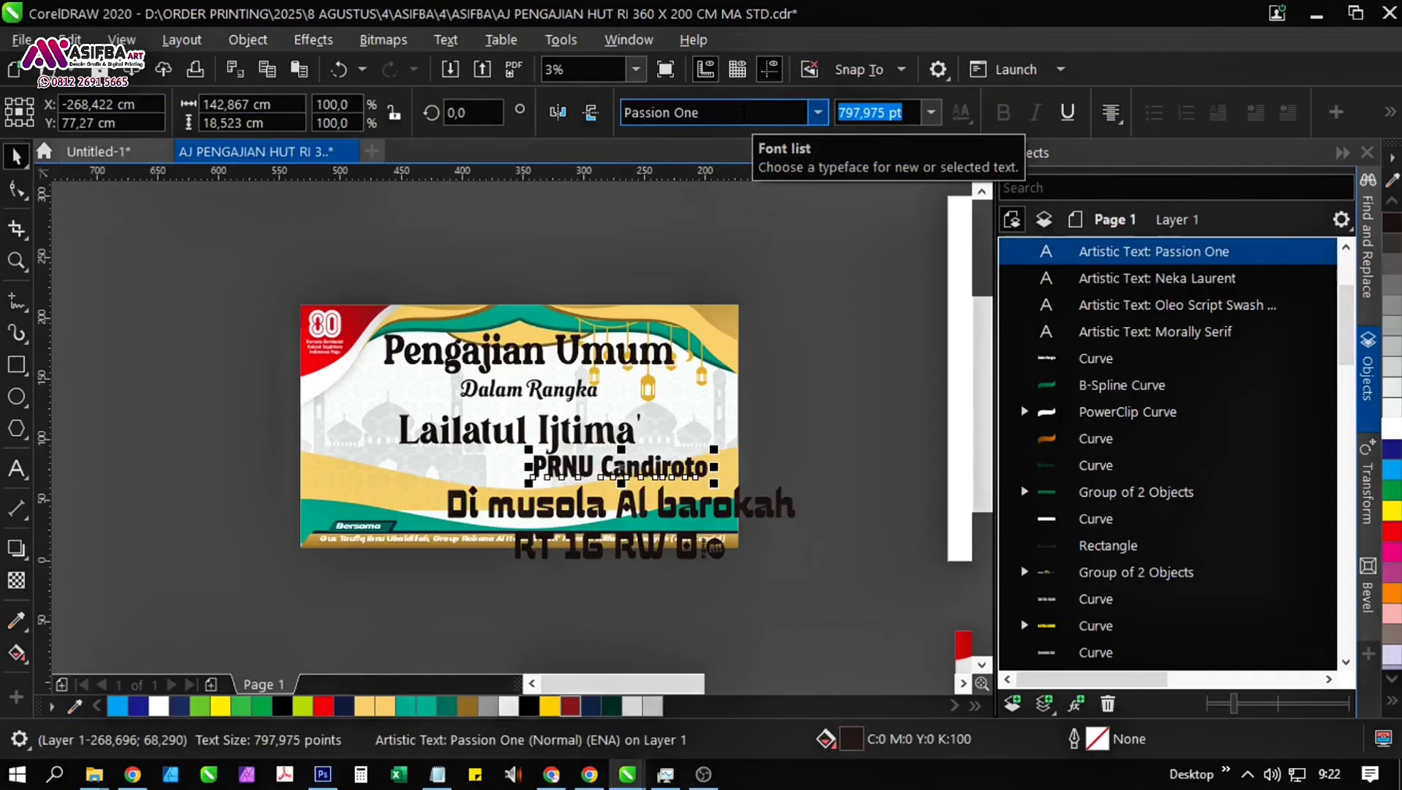
Set the font of the "Di musola Al barokah" line to Morally Serif.
left_click(518, 349)
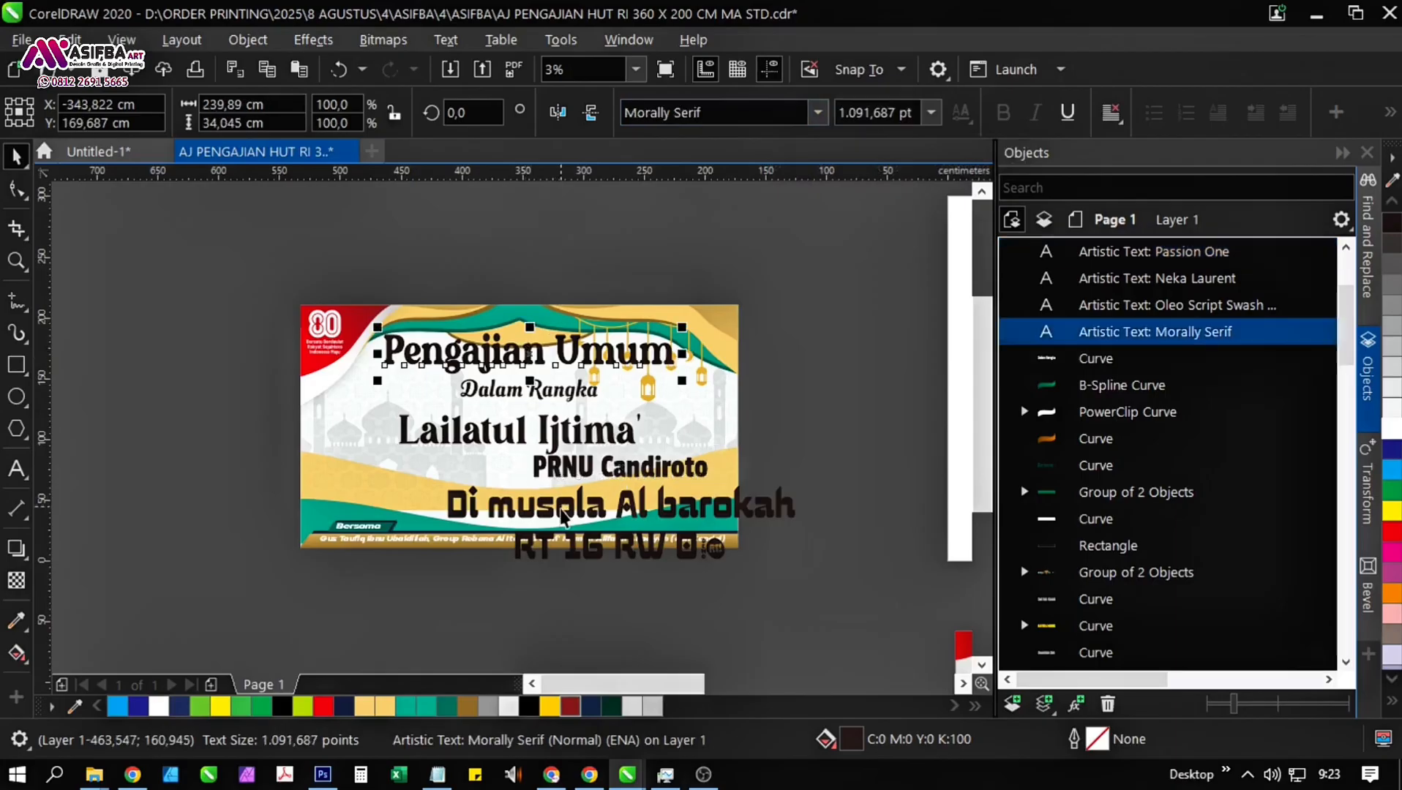
left_click(561, 509)
left_click(569, 353)
left_click(572, 516)
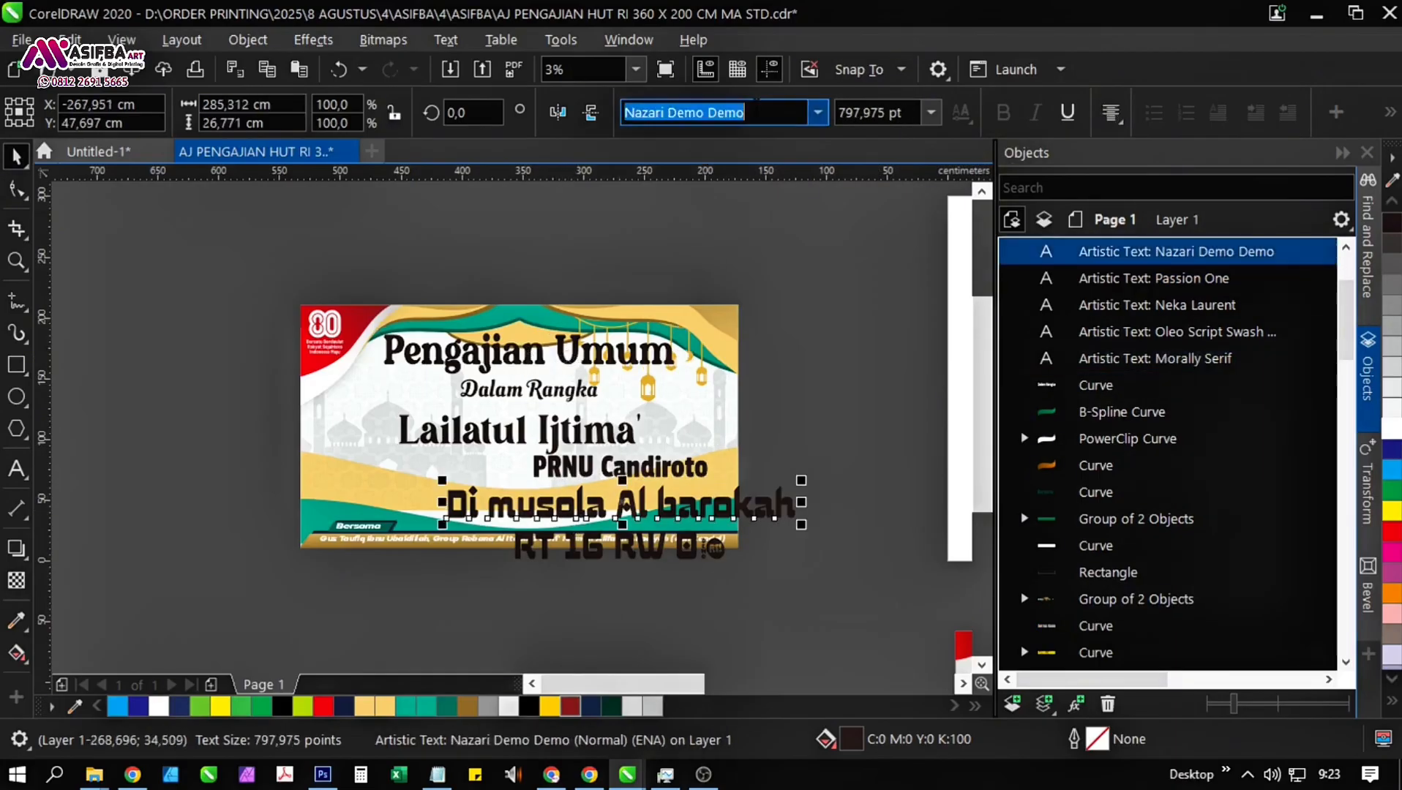
type("Morally Serif")
key("Return")
Capitalise the second word of the venue line so that it reads "Di Musola Al barokah".
scroll(454, 527, "up", 2)
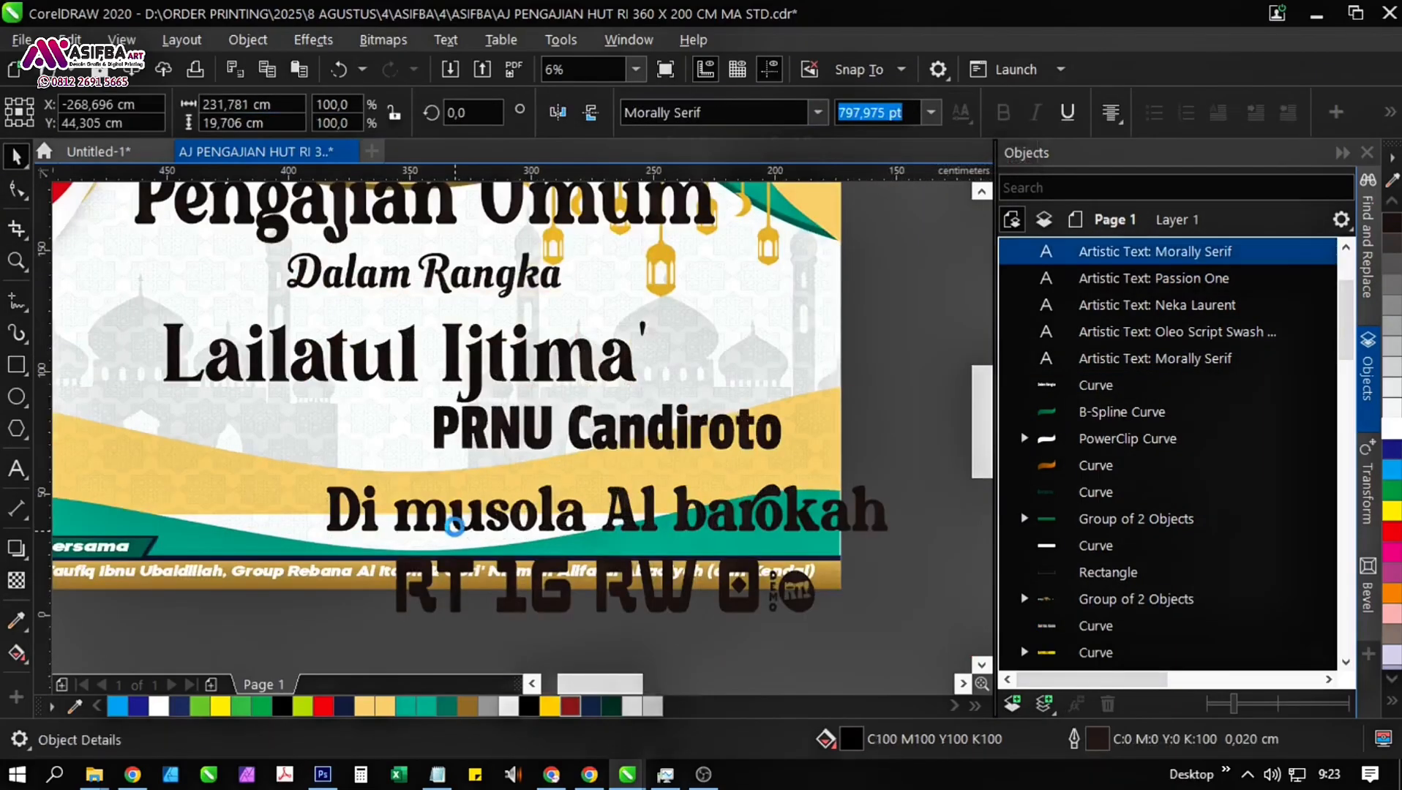
double_click(454, 526)
key("BackSpace")
type("M")
left_click_drag(560, 376, 600, 478)
Set the font of the "Pengajian Umum" heading to Cooper Black.
left_click(528, 305)
left_click(725, 112)
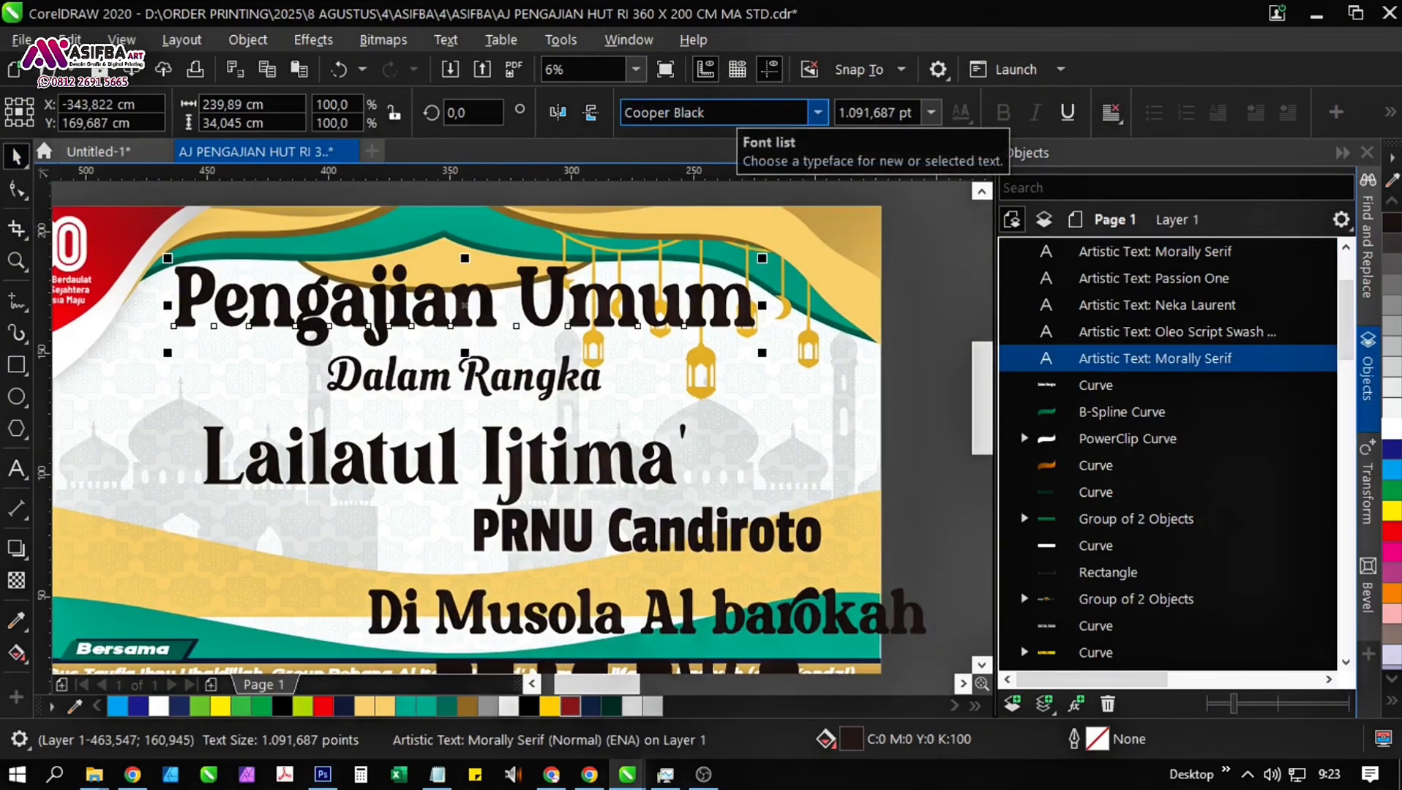
key("Return")
scroll(634, 329, "down", 2)
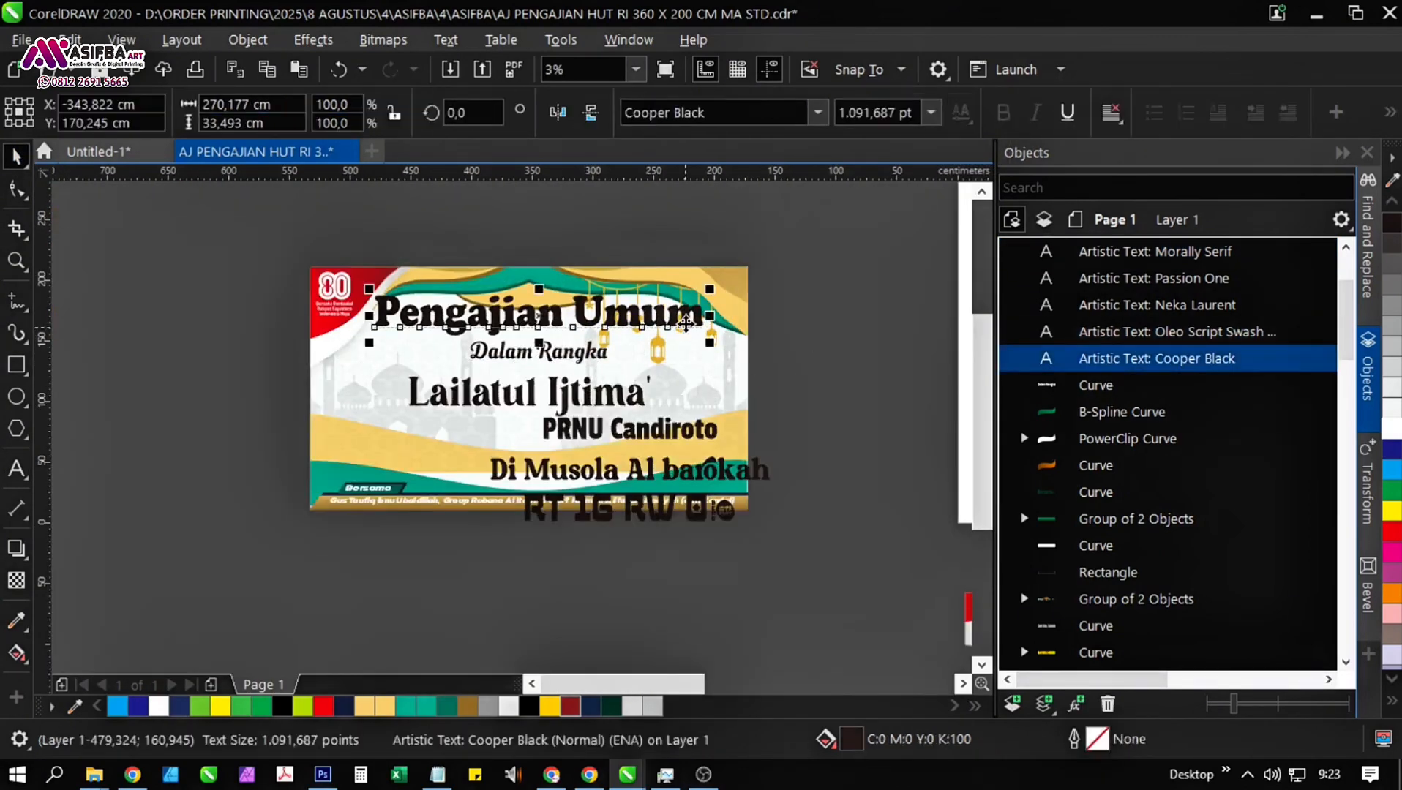
scroll(687, 320, "up", 1)
scroll(659, 313, "down", 2)
Enlarge the "PRNU Candiroto" line to about 864 pt and centre it horizontally under "Lailatul Ijtima'".
left_click(442, 394)
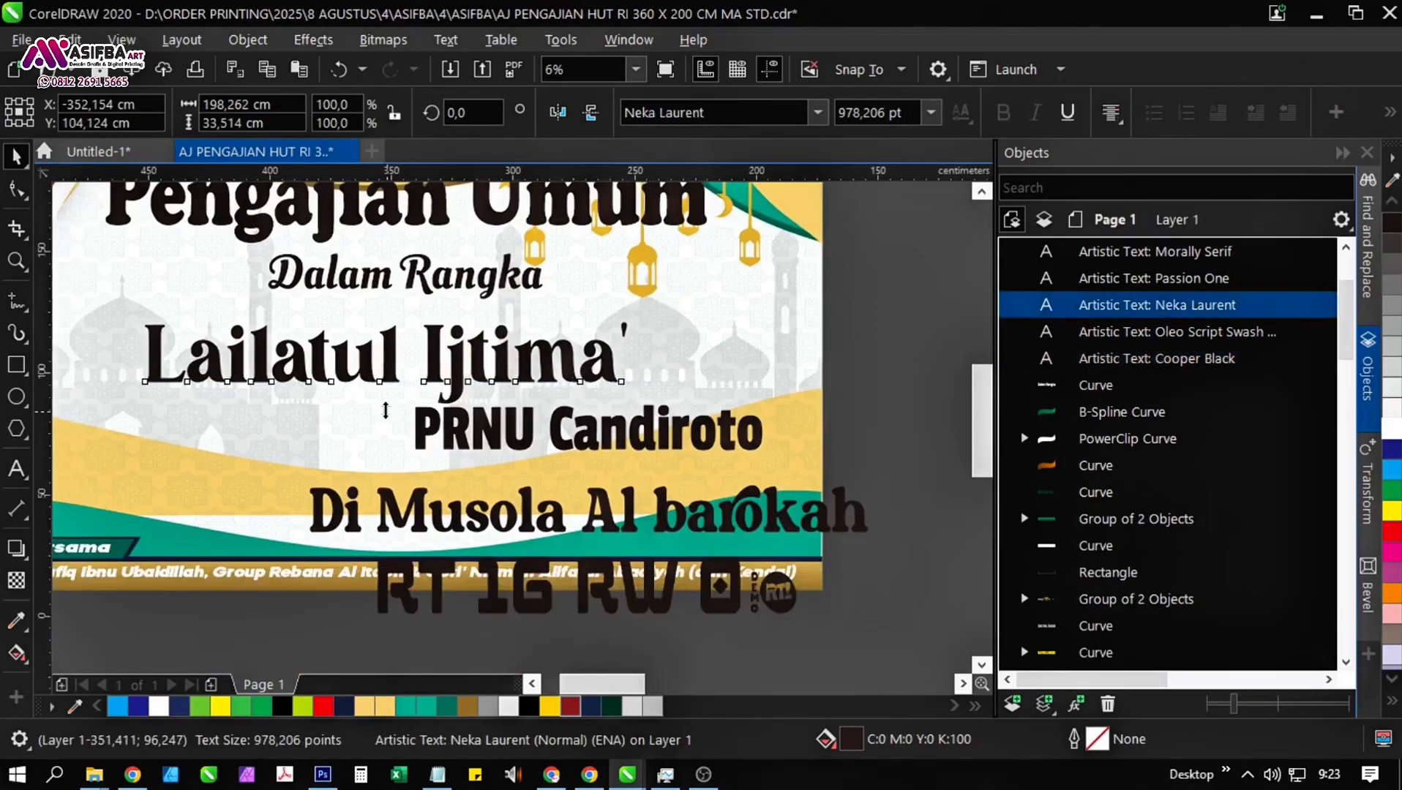
left_click_drag(386, 410, 335, 430)
left_click(447, 442)
left_click(394, 370, "shift")
scroll(396, 346, "down", 1)
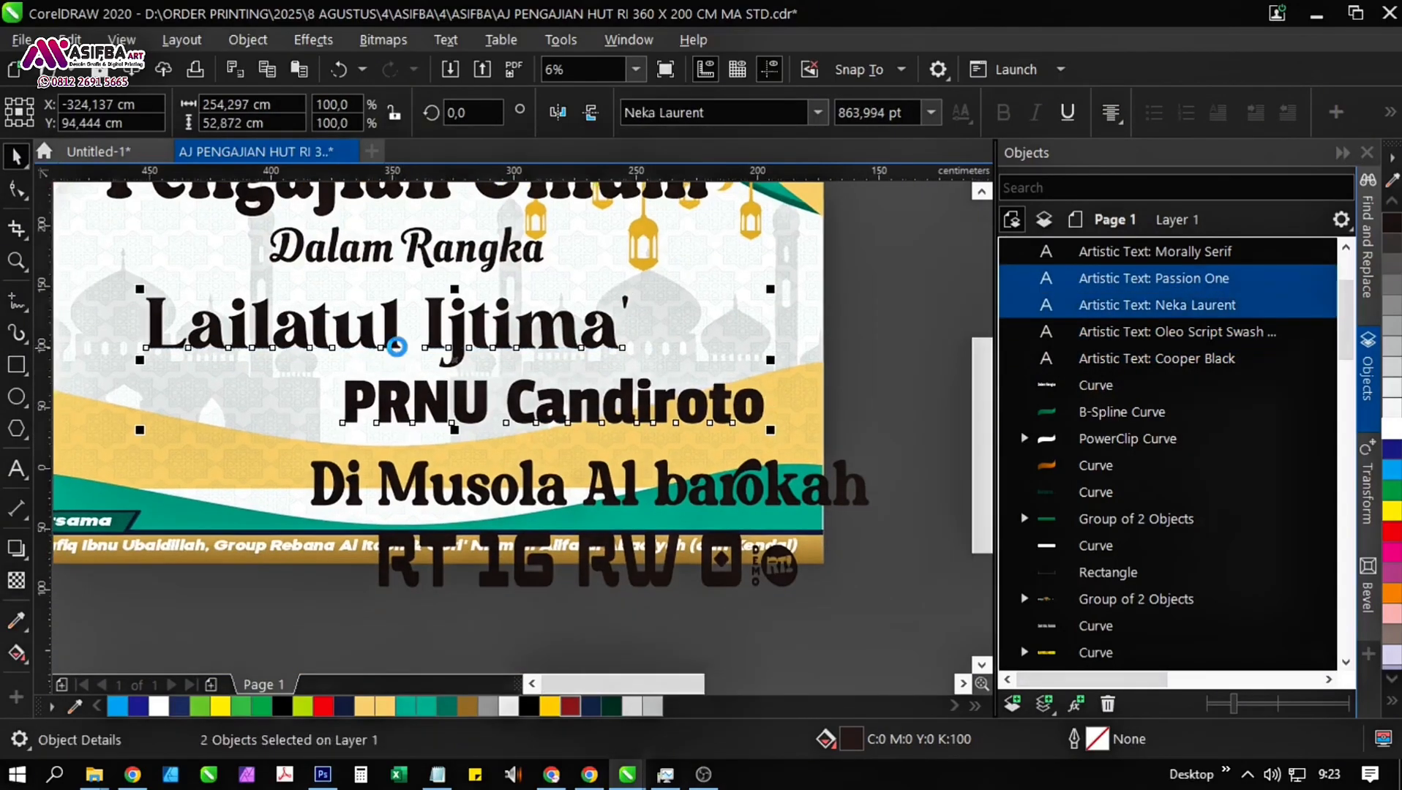
key("c")
Centre the "Di Musola Al barokah" line under the lines above and move it up close below "PRNU Candiroto".
left_click(710, 380)
left_click(432, 415)
left_click(407, 374, "shift")
key("c")
key("Escape")
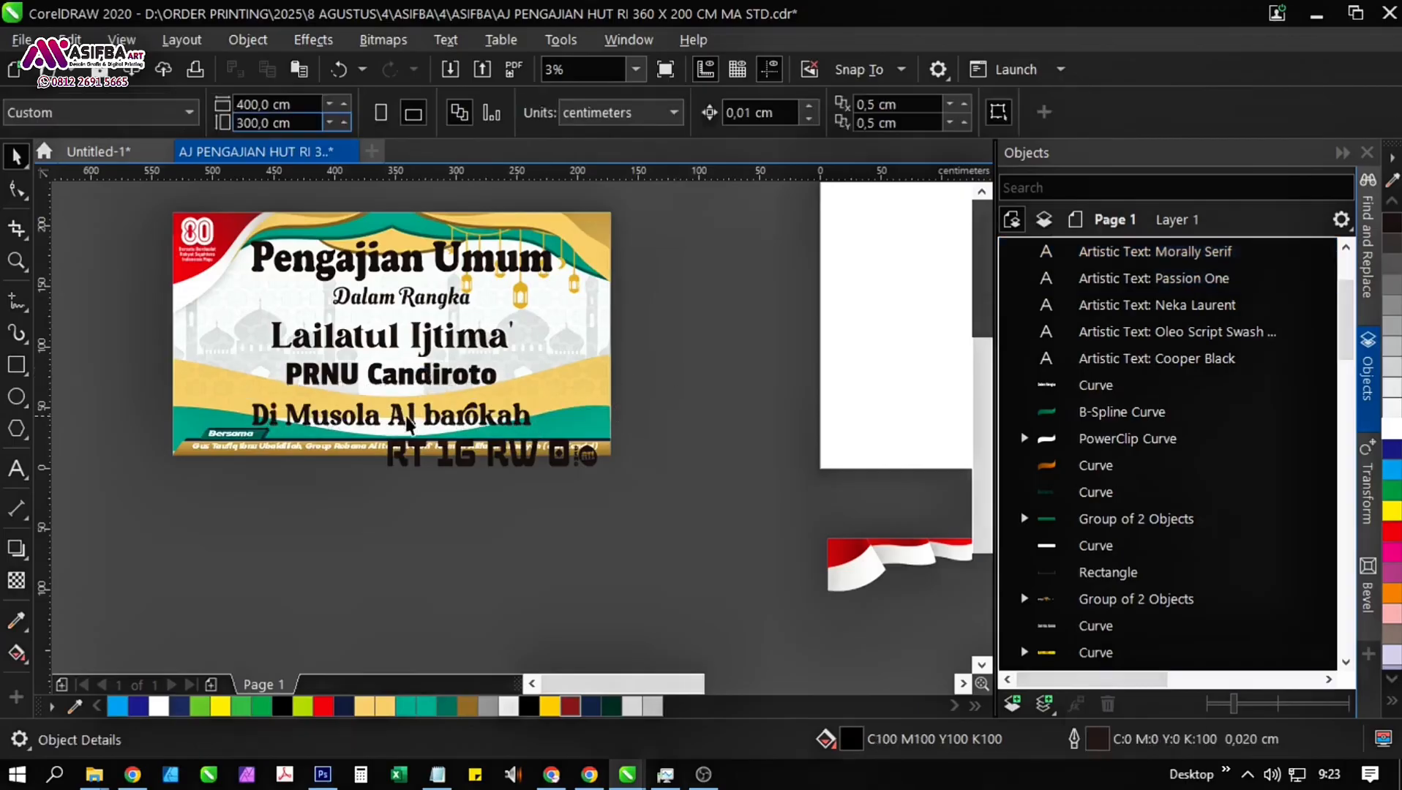
scroll(392, 414, "up", 1)
left_click_drag(408, 431, 414, 408)
scroll(414, 405, "down", 1)
key("Escape")
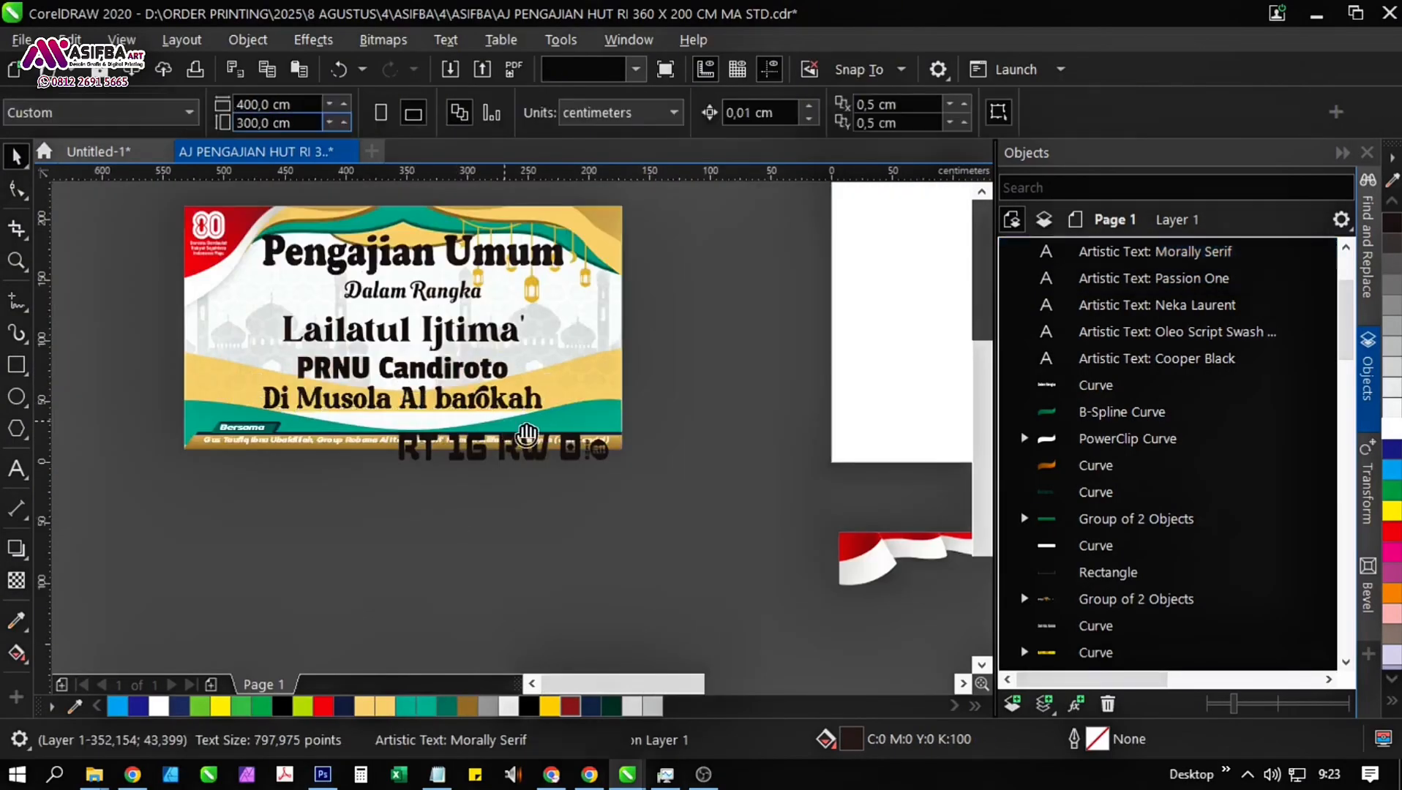
Move the 80 anniversary logo off the banner to its left and open the banner's PowerClip contents for editing.
left_click_drag(527, 435, 519, 467)
left_click_drag(306, 285, 188, 294)
key("Escape")
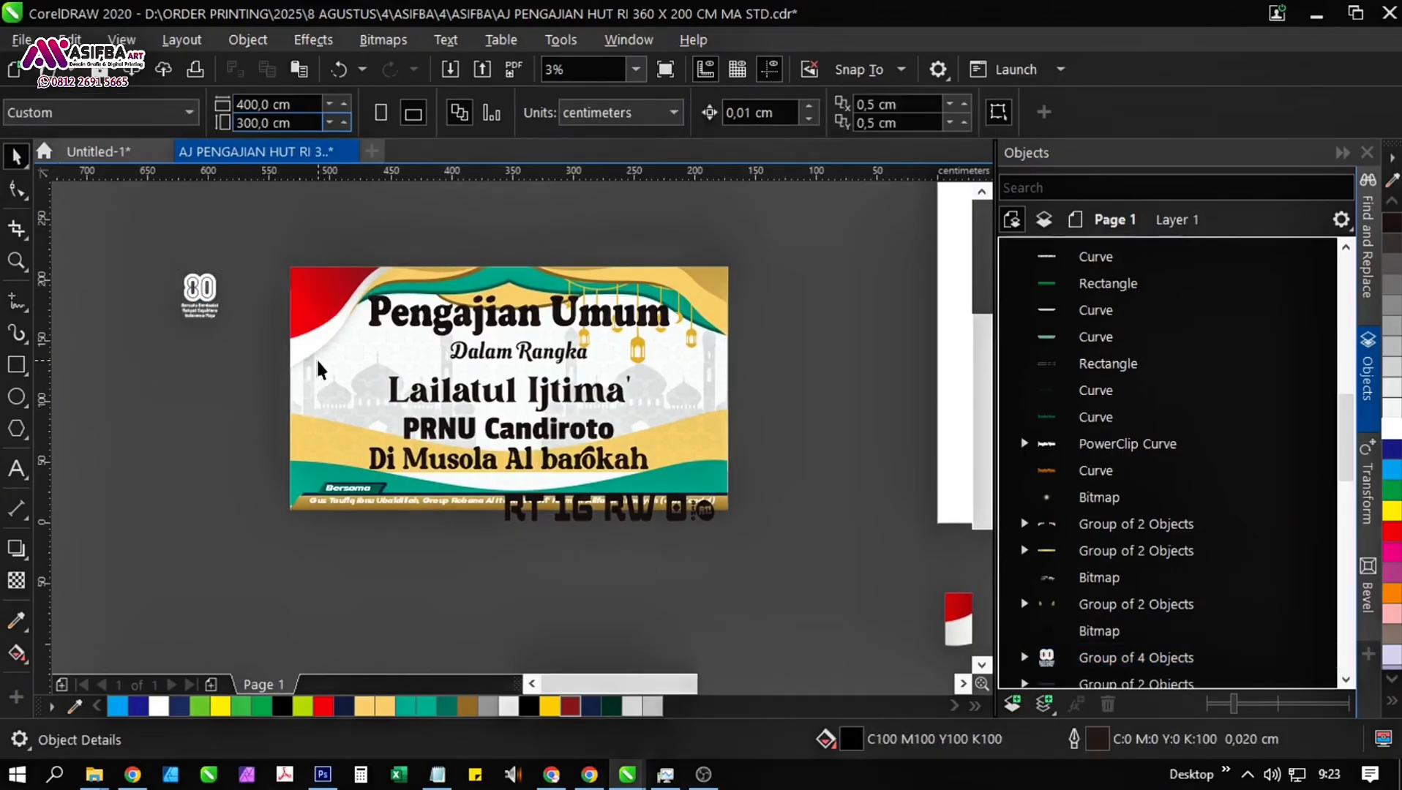
left_click(303, 299)
left_click(110, 212)
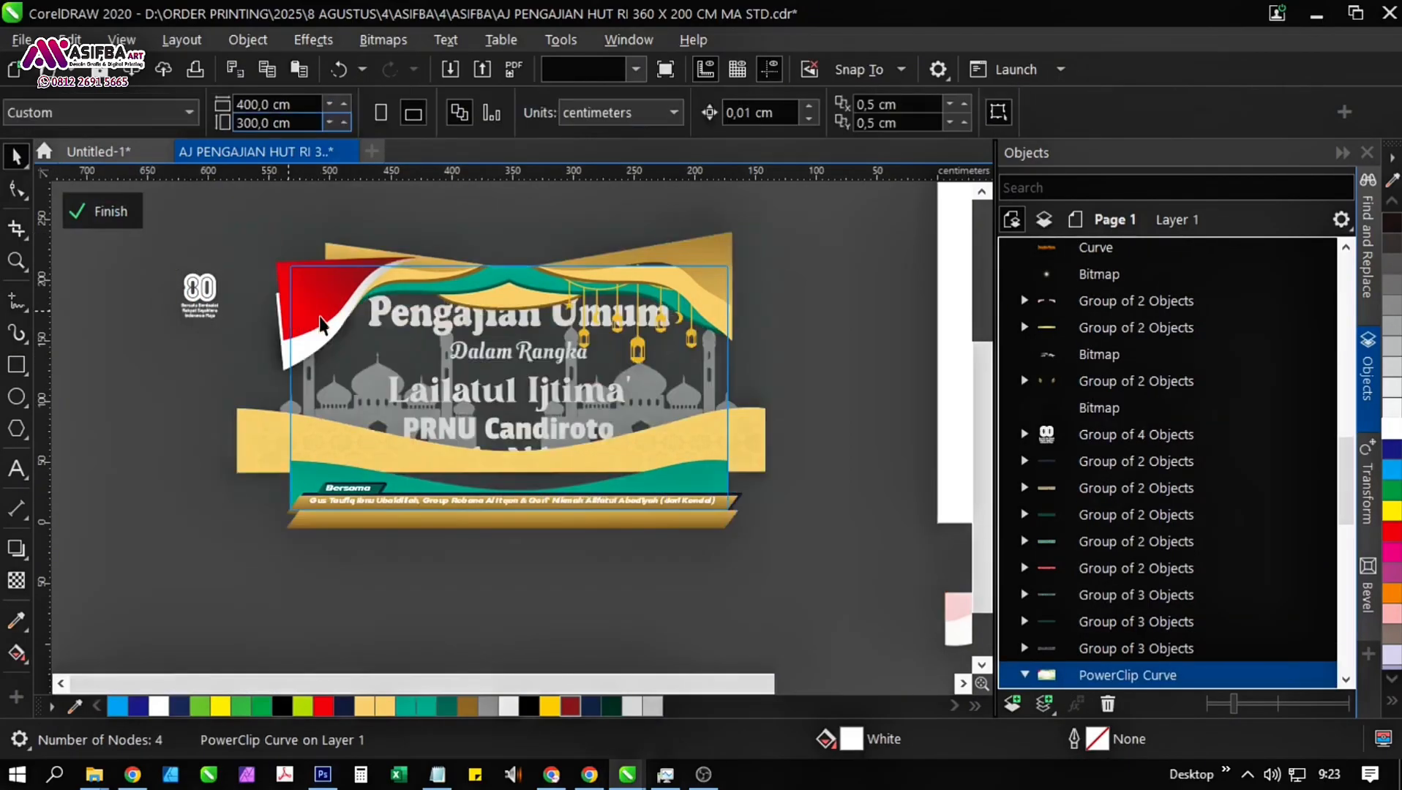
left_click_drag(296, 315, 220, 315)
key("ctrl+z")
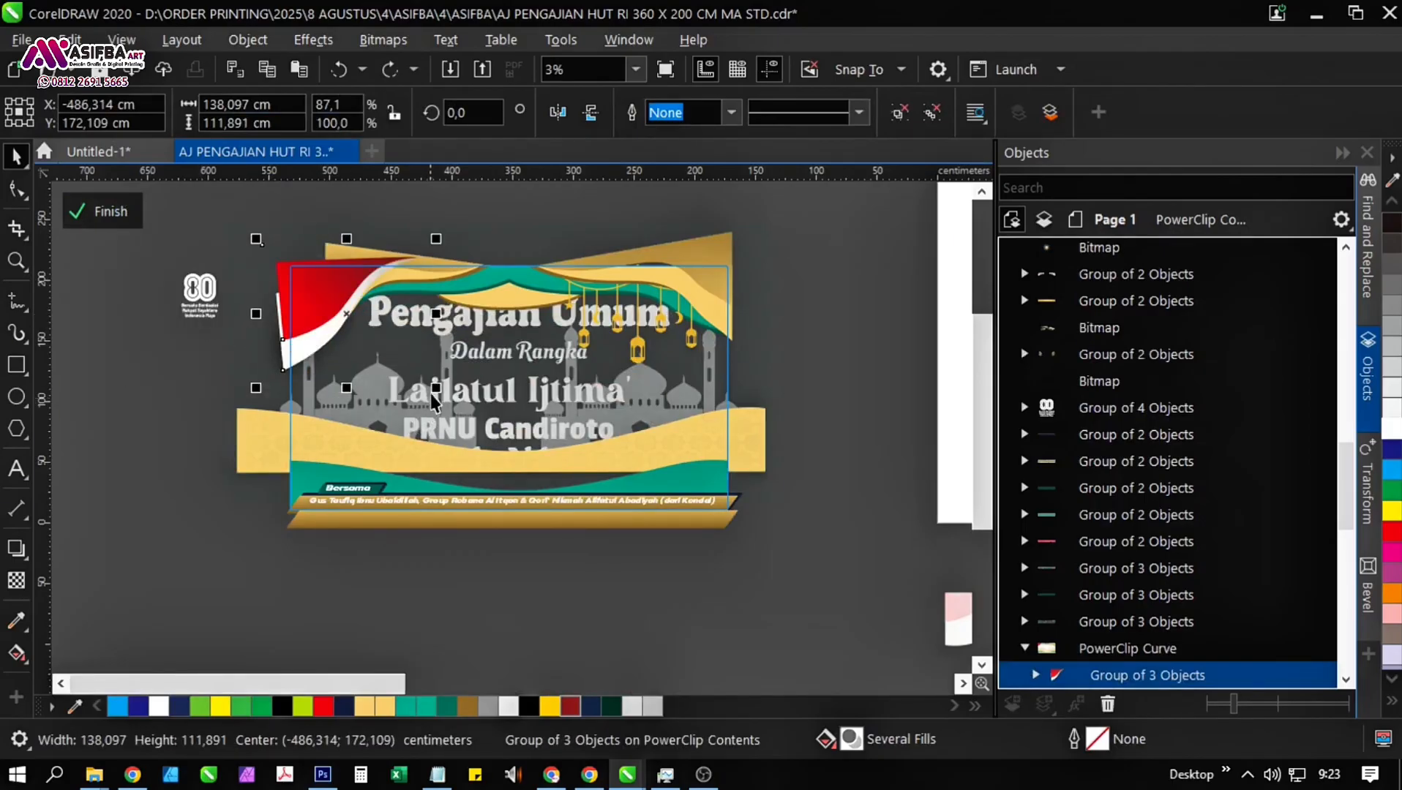
left_click_drag(431, 395, 397, 383)
left_click(797, 411)
left_click_drag(830, 340, 247, 246)
scroll(329, 366, "up", 1)
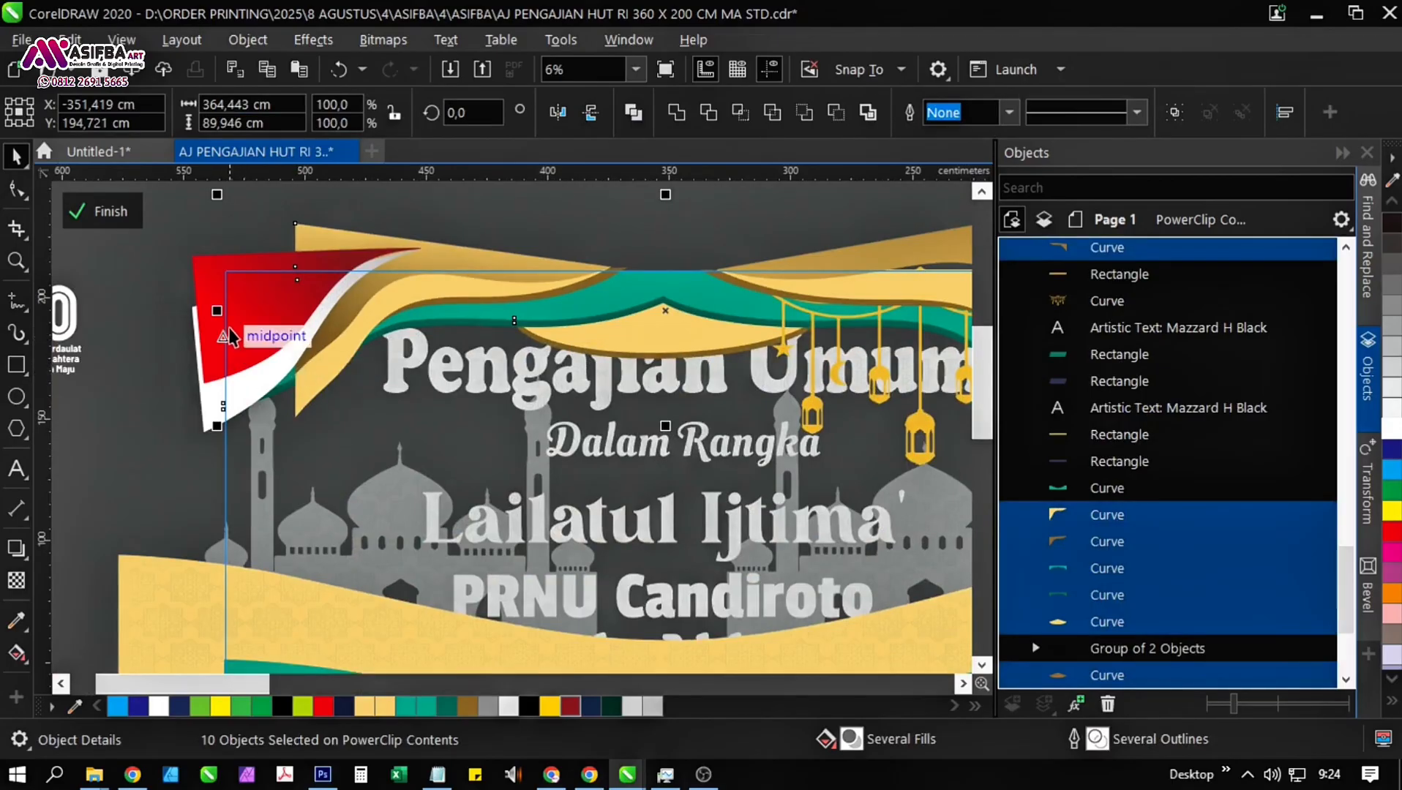
left_click_drag(229, 337, 162, 312)
key("Escape")
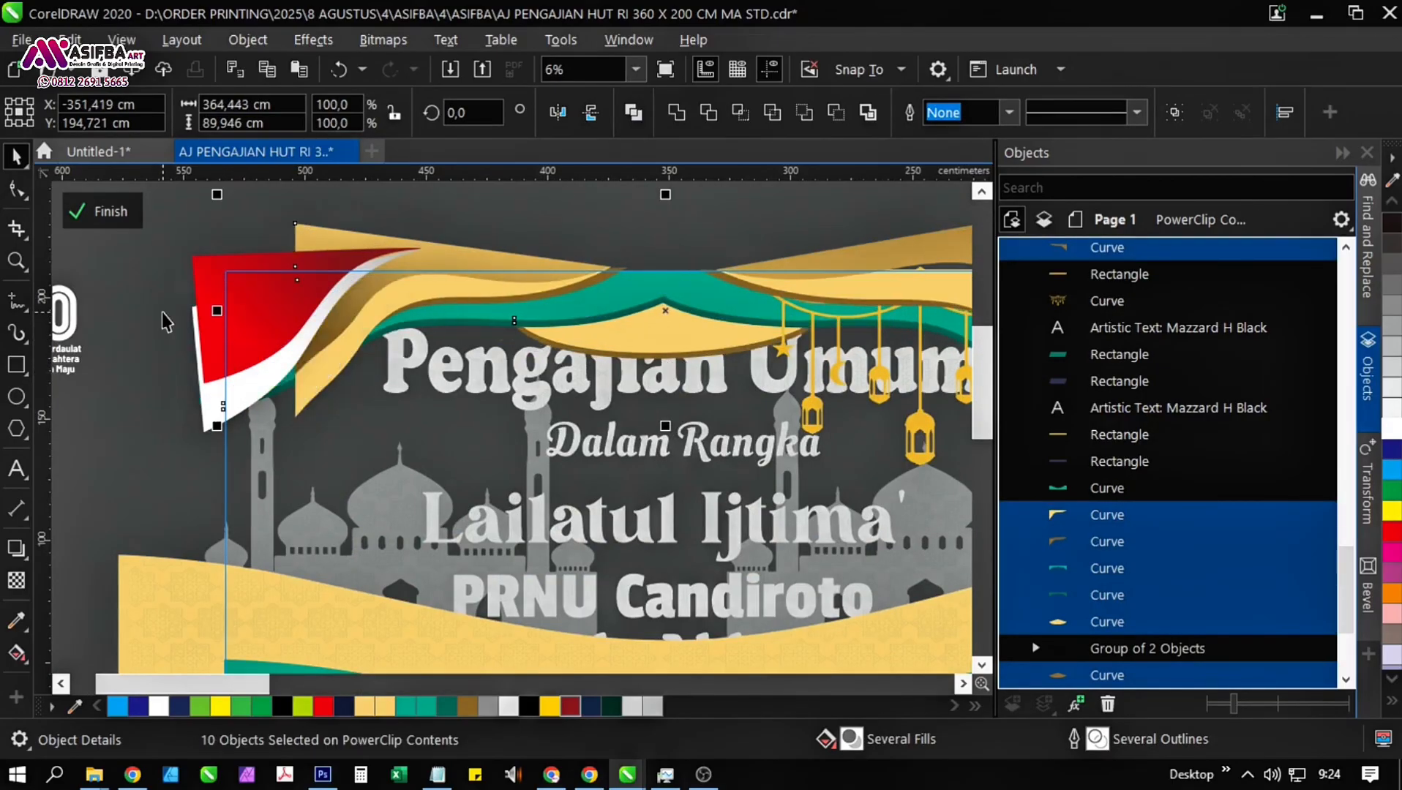
scroll(363, 347, "down", 1)
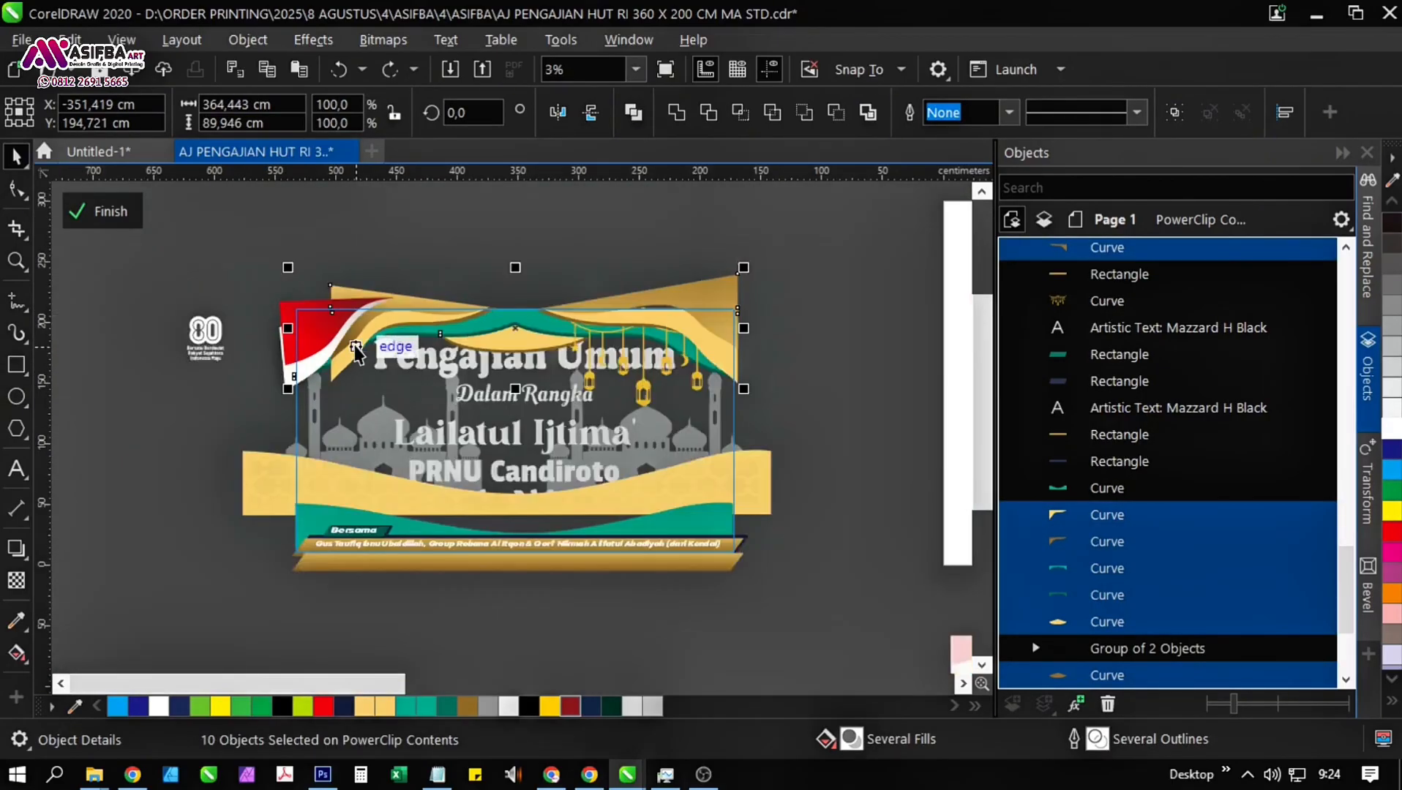
scroll(300, 341, "up", 1)
Move the red and white flag ornament out of the banner's upper-left corner to the empty area beside it.
left_click_drag(286, 368, 178, 280)
scroll(218, 371, "down", 1)
left_click(219, 371)
Move the three curves of the left gold drape about 36 cm left so they cover the banner's upper-left corner.
left_click(332, 346)
scroll(333, 346, "up", 1)
left_click(319, 364, "shift")
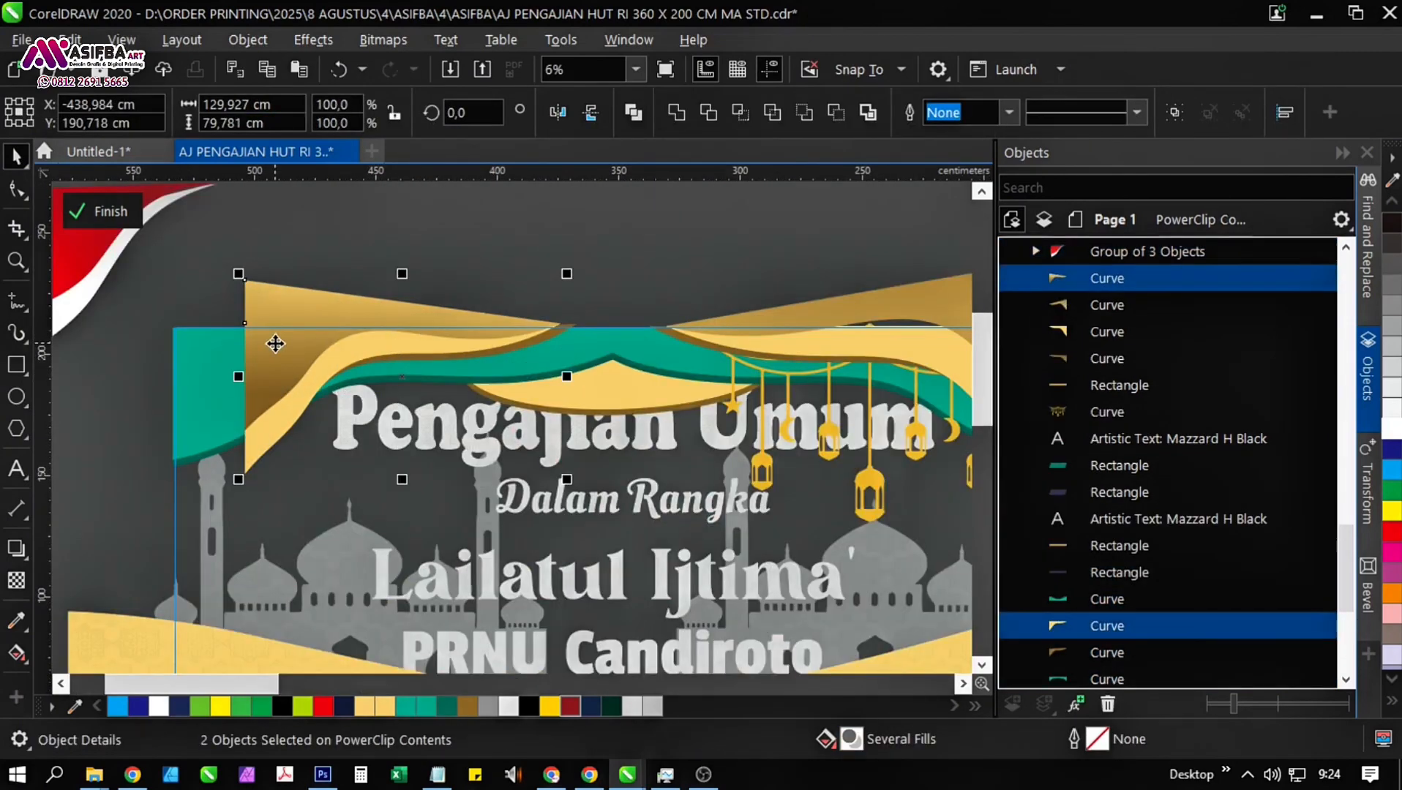
left_click(604, 250)
left_click_drag(604, 250, 573, 340)
scroll(573, 340, "down", 1)
left_click_drag(577, 269, 315, 467)
scroll(477, 372, "up", 1)
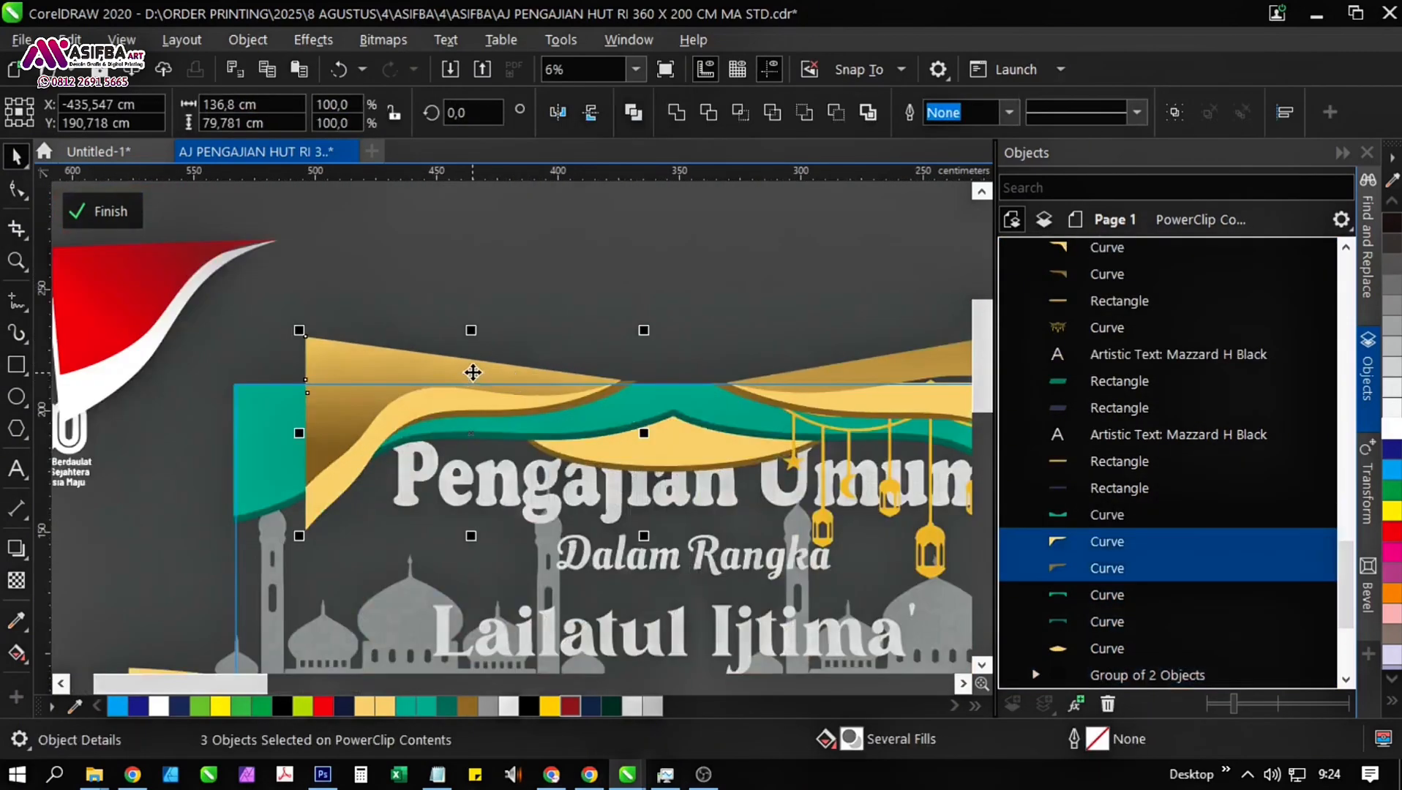
left_click_drag(476, 373, 390, 382)
scroll(395, 384, "down", 1)
scroll(409, 428, "up", 1)
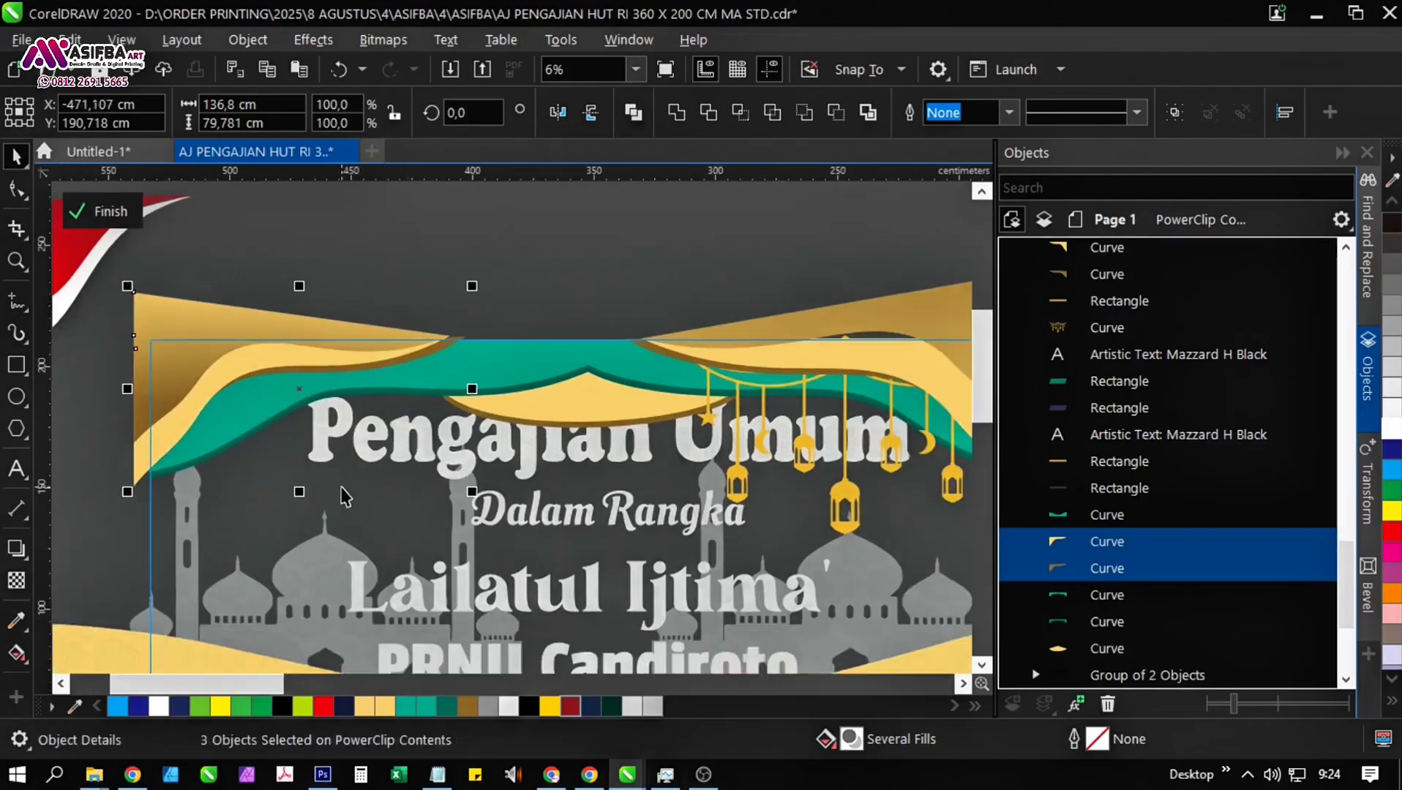
scroll(344, 410, "down", 1)
left_click(761, 429)
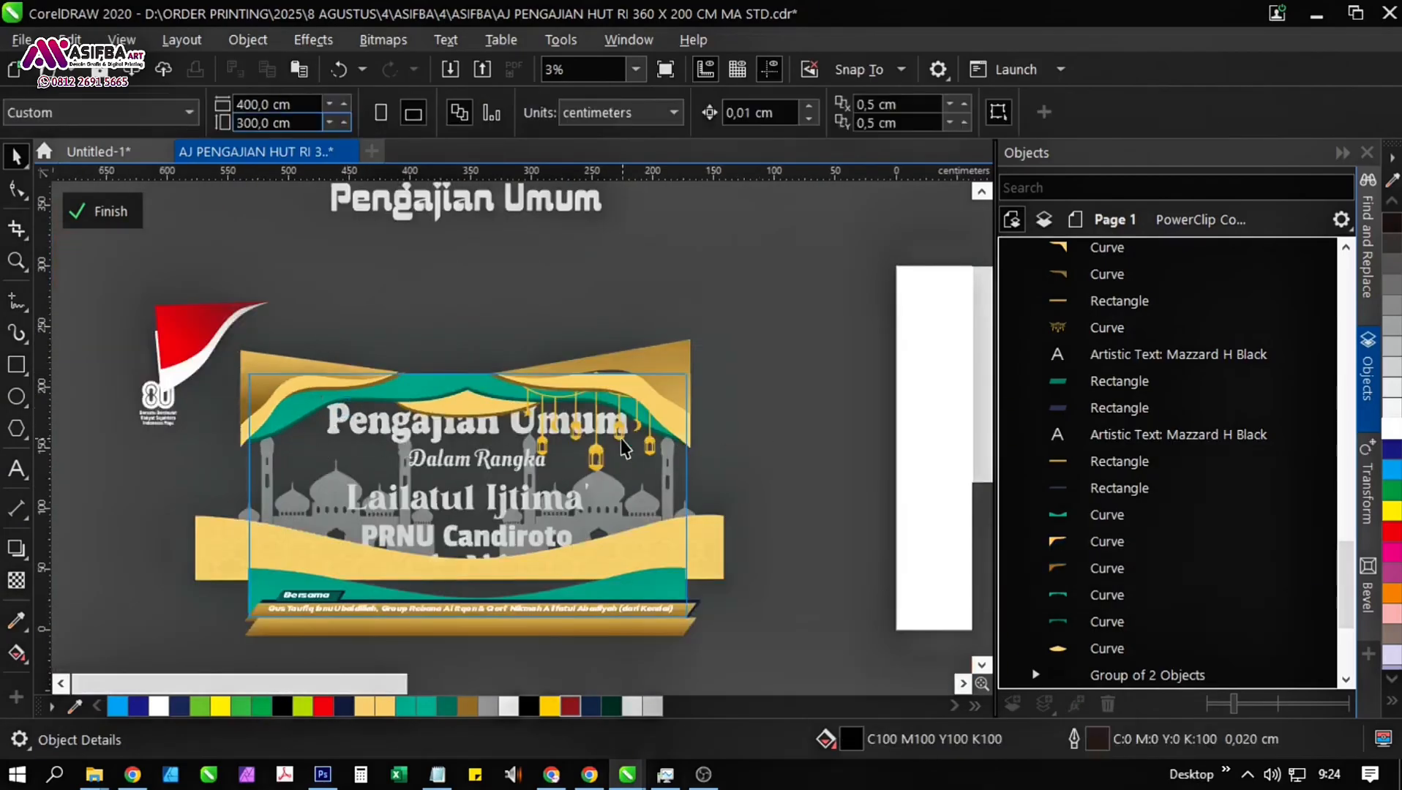
Enlarge the hanging lantern garland at the banner's upper right to about 145 × 79 cm.
left_click(618, 436)
scroll(587, 437, "up", 1)
left_click_drag(416, 515, 454, 492)
key("ctrl+z")
left_click_drag(615, 501, 667, 463)
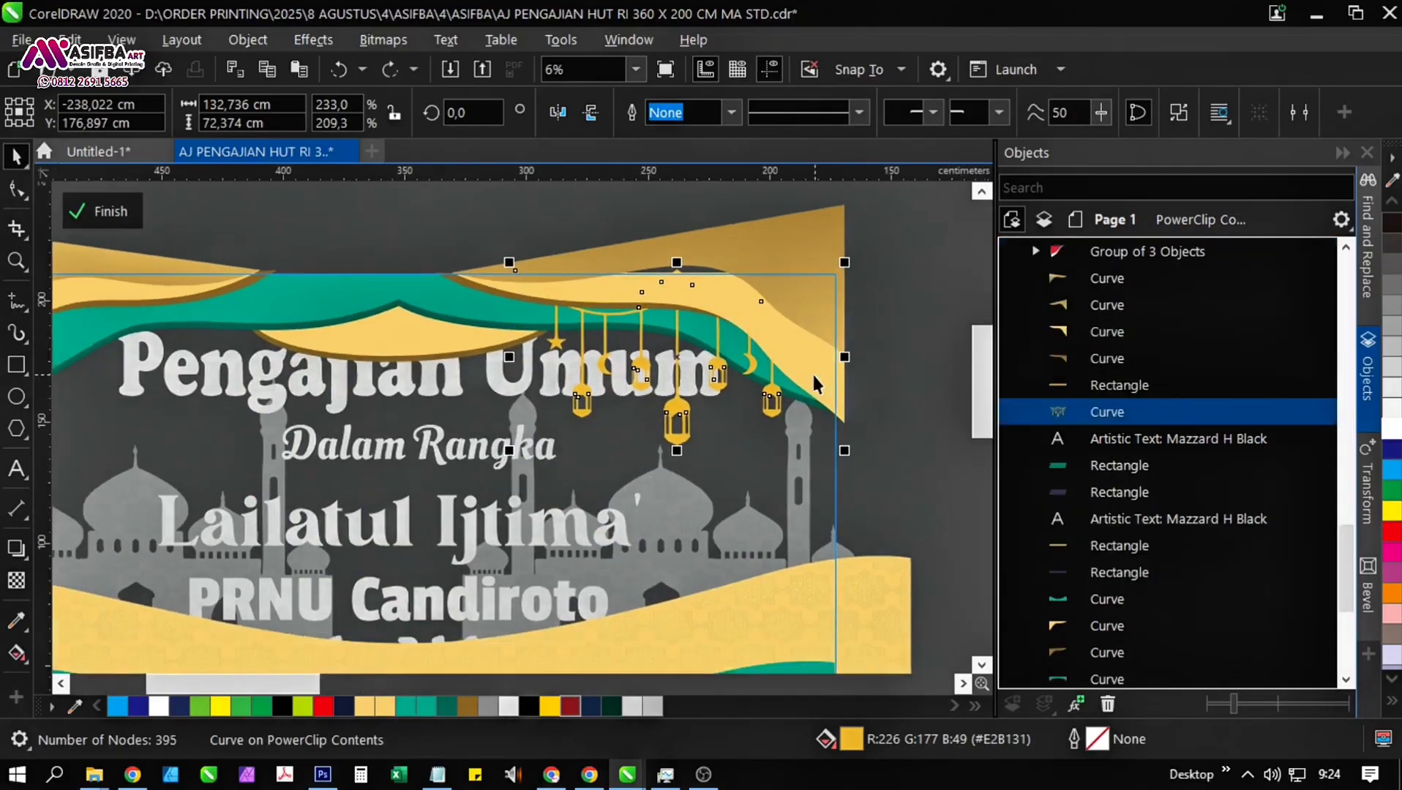
left_click_drag(846, 450, 874, 468)
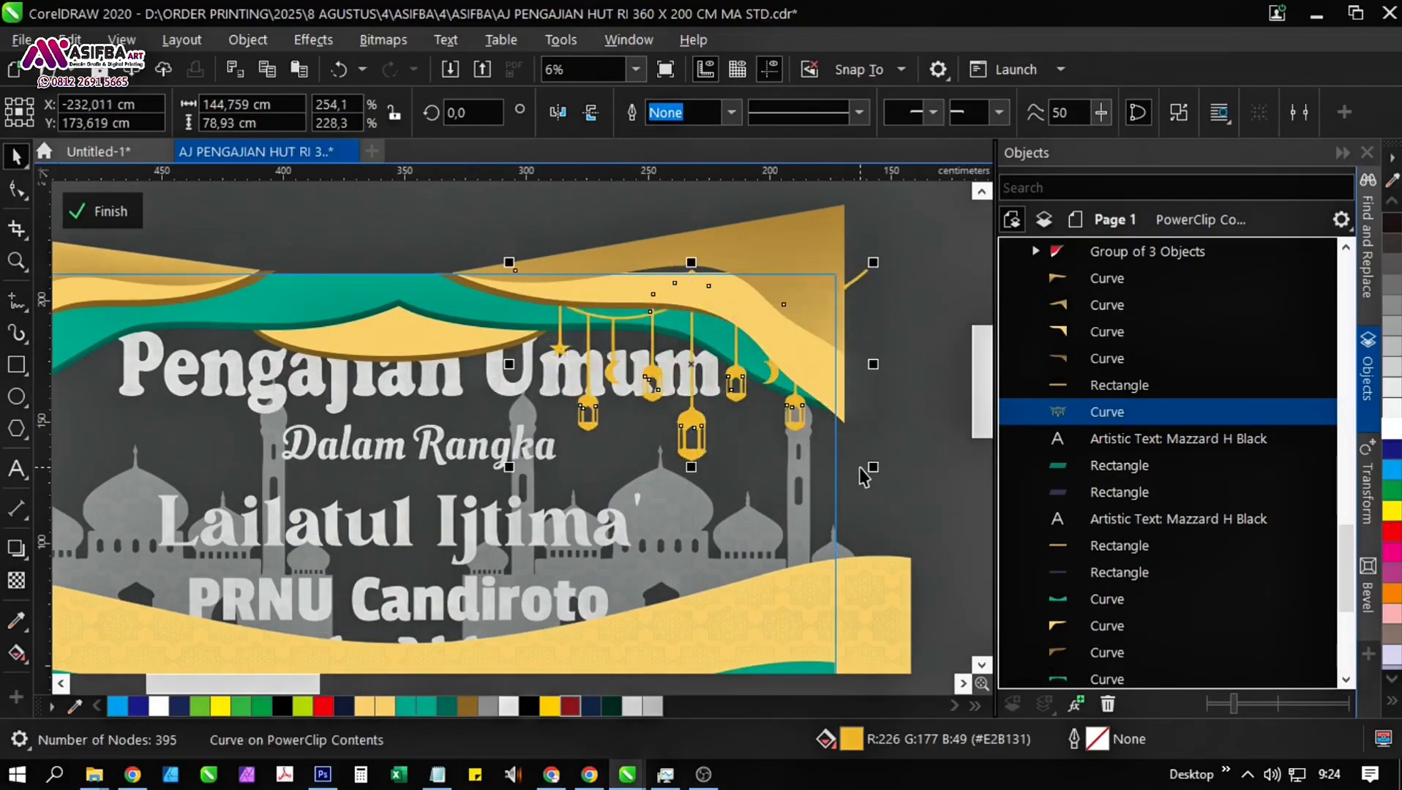
Make a horizontally mirrored copy of the lantern garland and place it over the banner's upper-left corner.
left_click_drag(873, 365, 368, 376)
right_click(368, 375)
mouse_move(368, 375)
left_mouse_down()
mouse_move(578, 387)
mouse_move(270, 388)
mouse_move(301, 389)
left_mouse_up()
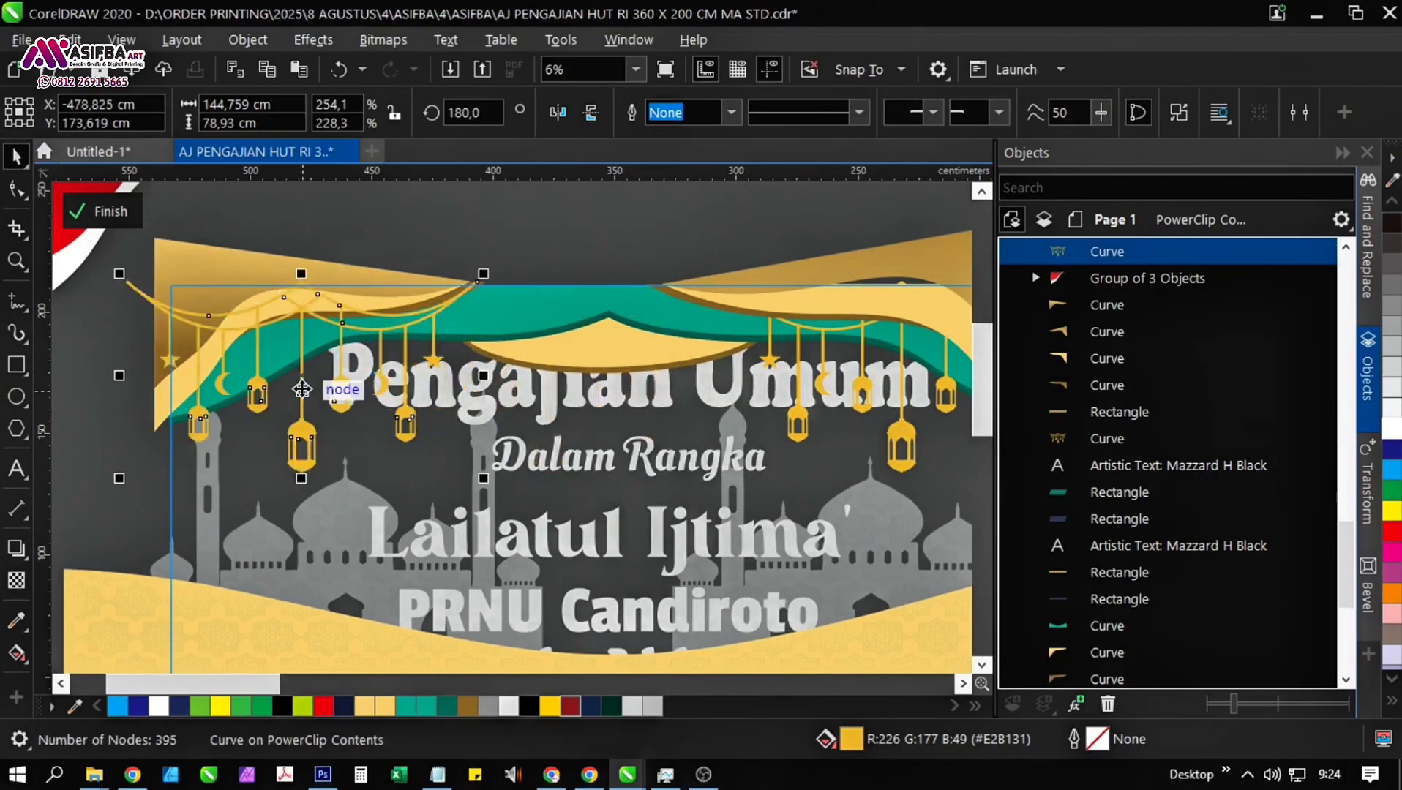
Send the mirrored lantern garland backward behind the gold drape and finish editing the PowerClip contents.
key("ctrl+Page_Down")
key("ctrl+Page_Down")
key("ctrl+Page_Down")
key("ctrl+Page_Down")
key("ctrl+Page_Down")
key("ctrl+Page_Down")
key("ctrl+Page_Down")
key("ctrl+Page_Down")
key("ctrl+Page_Down")
key("ctrl+Page_Down")
key("ctrl+Page_Down")
key("ctrl+Page_Down")
key("ctrl+Page_Down")
key("ctrl+Page_Down")
key("ctrl+Page_Down")
key("ctrl+Page_Down")
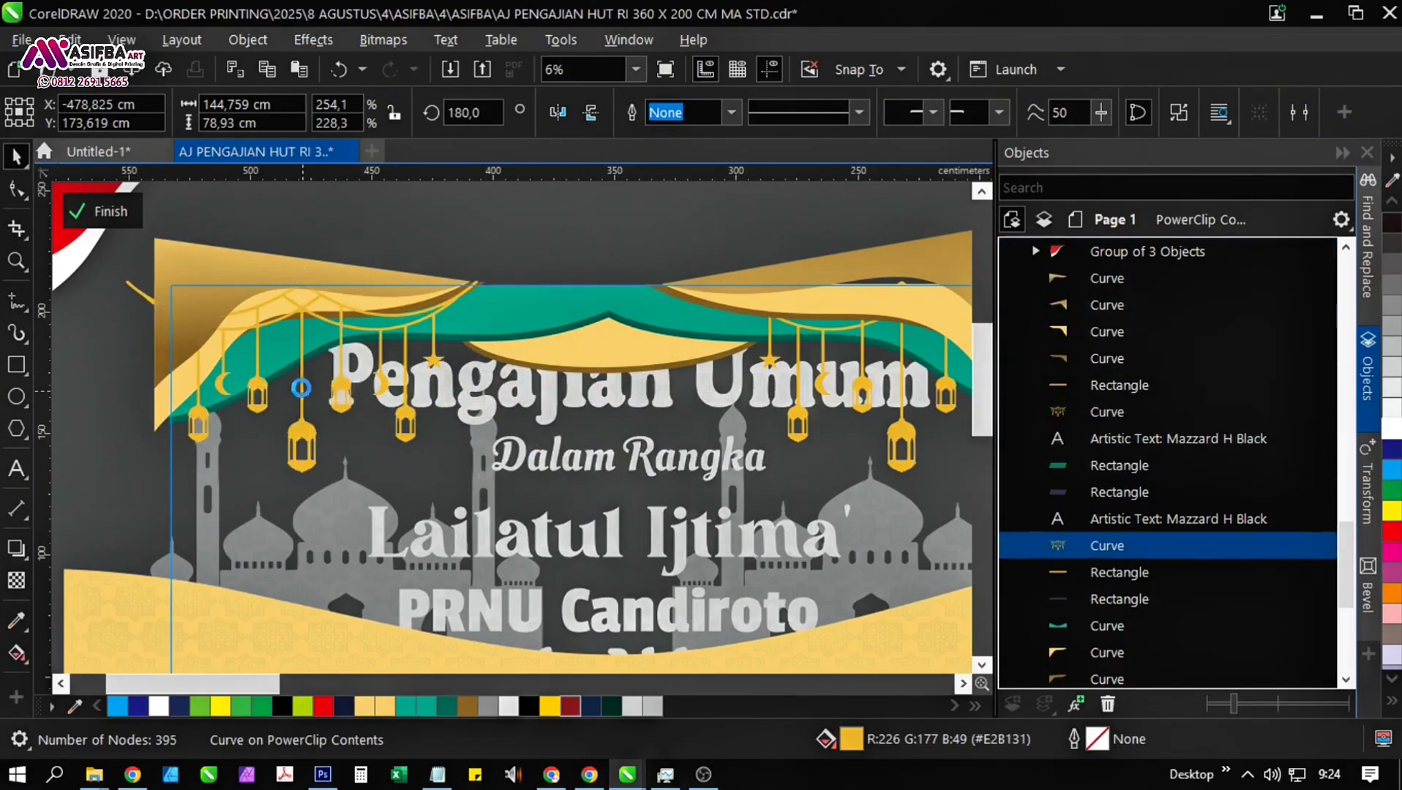
key("ctrl+Page_Down")
key("ctrl+Page_Up")
scroll(302, 389, "down", 1)
left_click(446, 272)
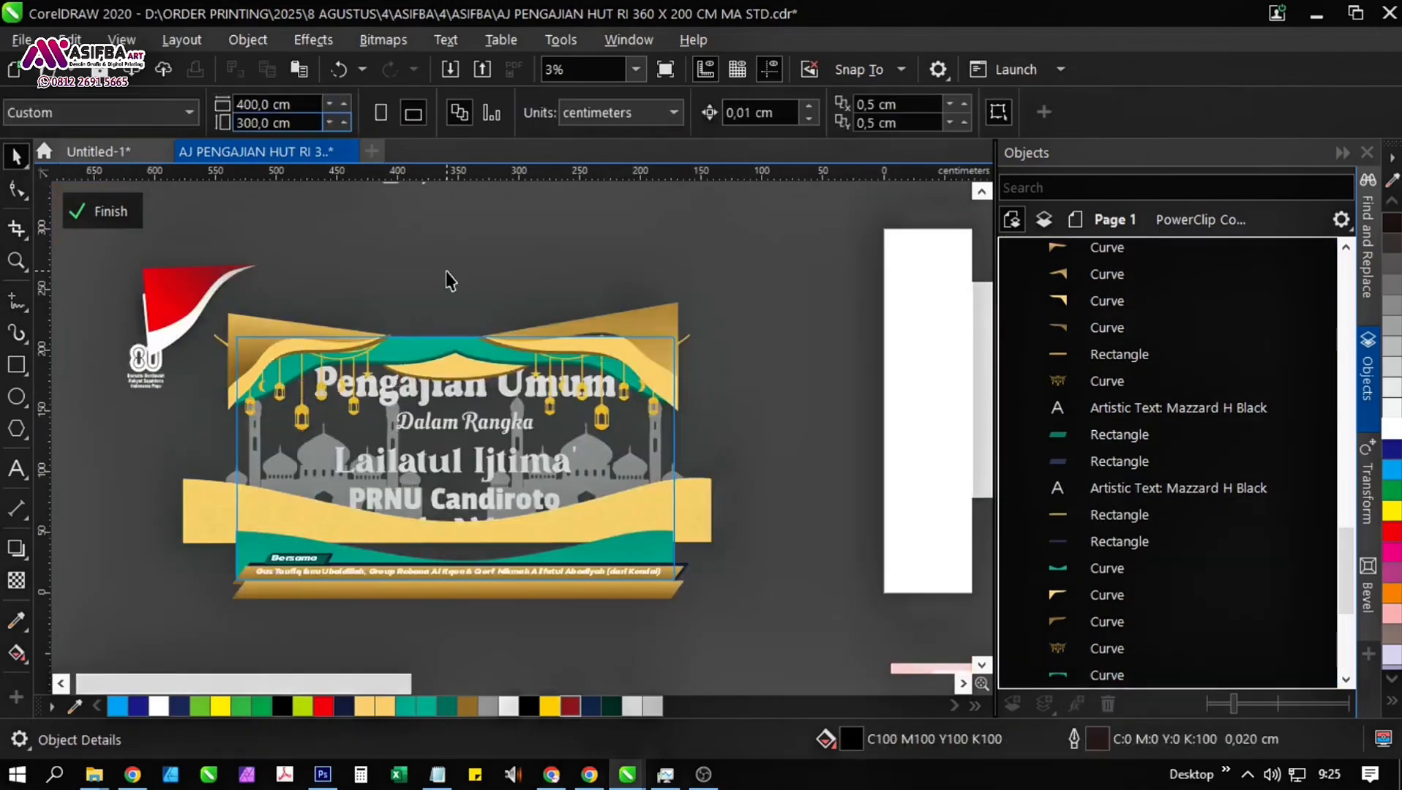
left_click(97, 215)
left_click(795, 472)
scroll(541, 431, "up", 1)
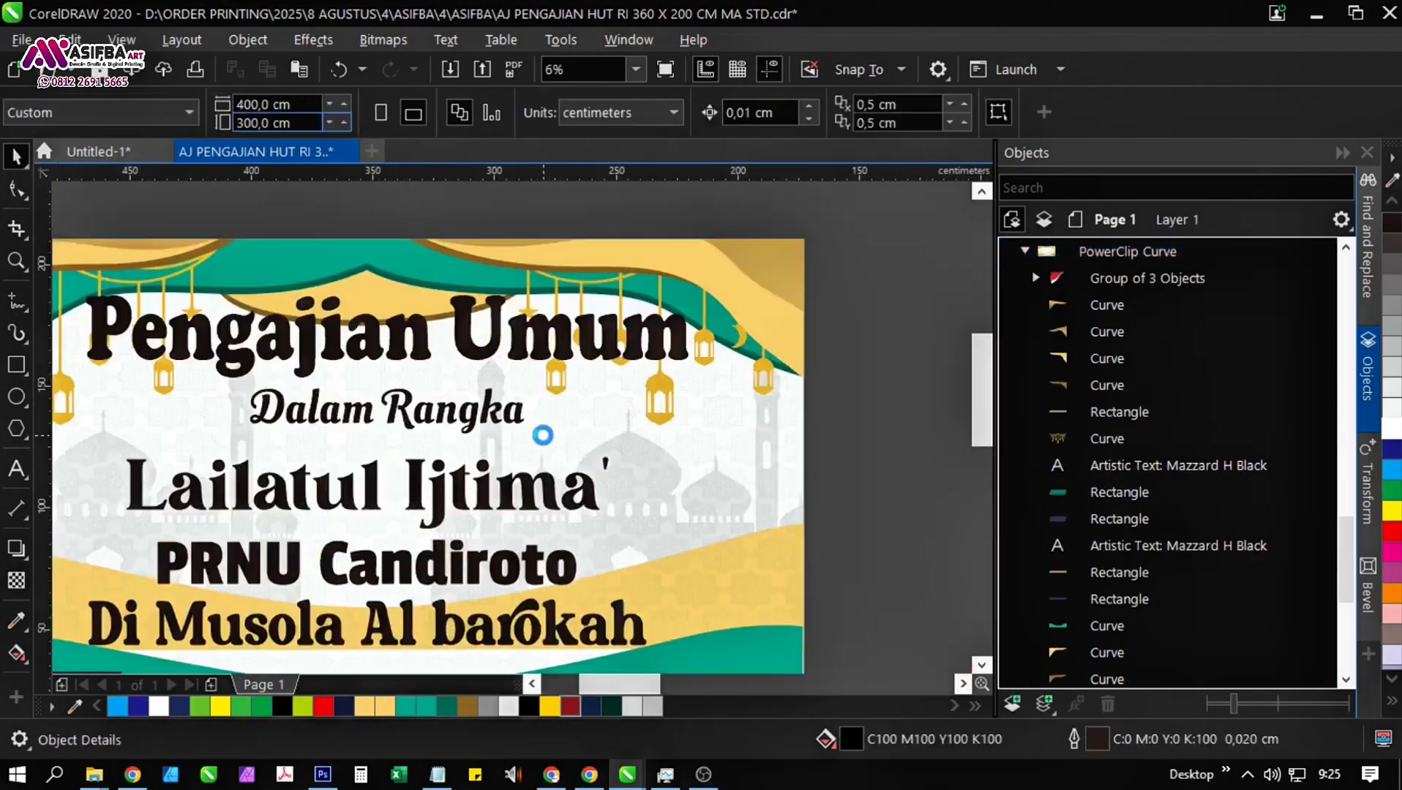
scroll(555, 418, "down", 1)
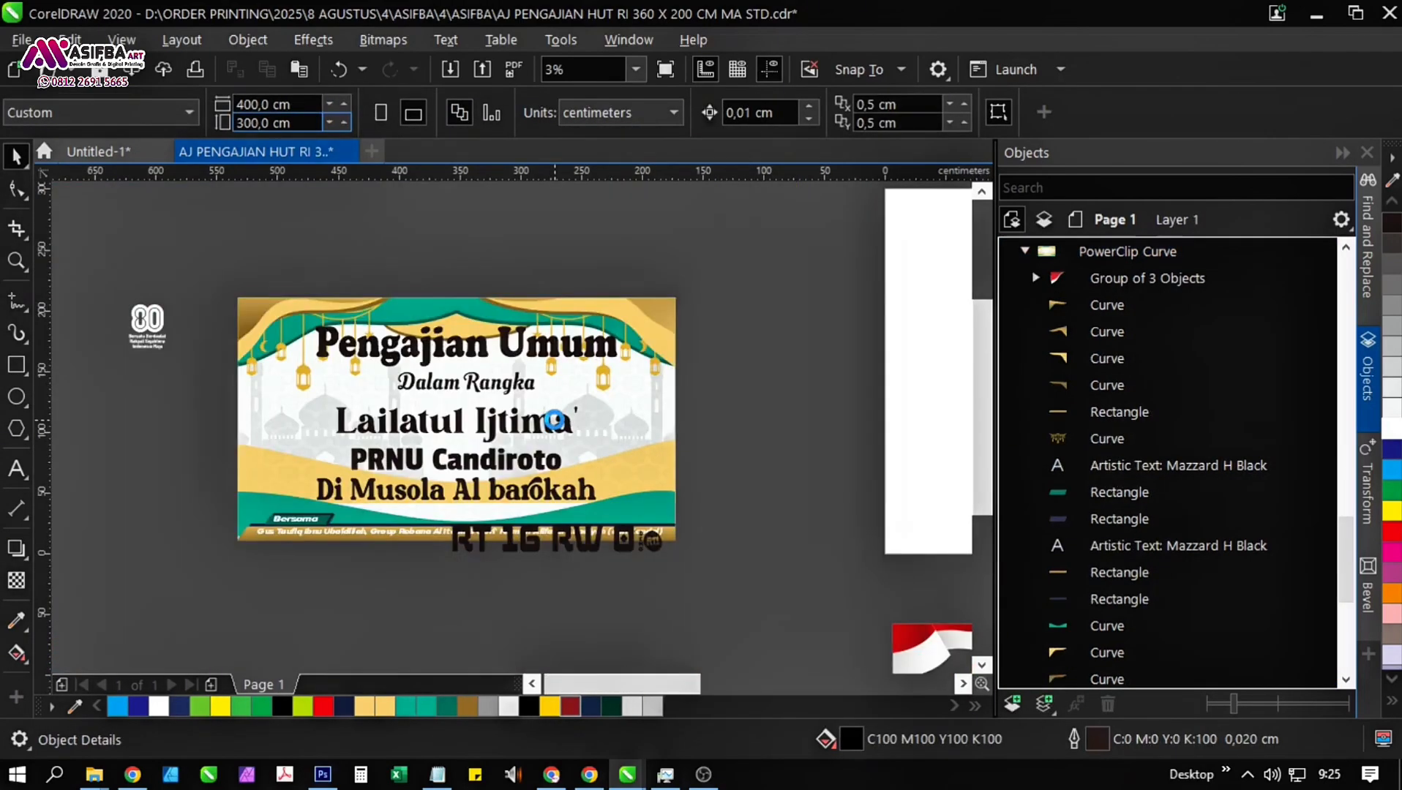
Reopen the banner's PowerClip contents and move the large background pattern group about 94 cm right and 42 cm up.
left_click(652, 487)
left_click(99, 214)
left_click(695, 493)
left_click(772, 507)
left_click(708, 491)
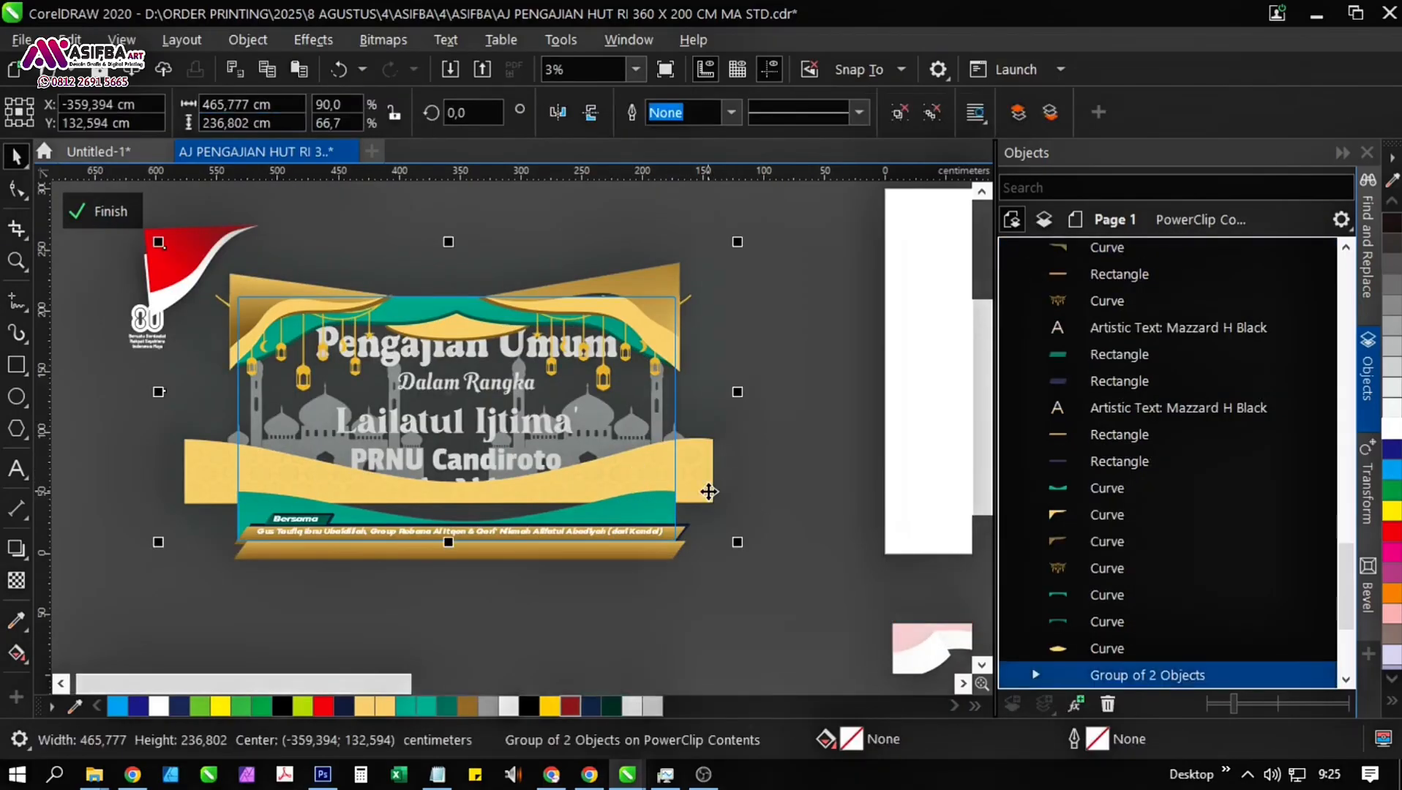
left_click_drag(709, 492, 822, 440)
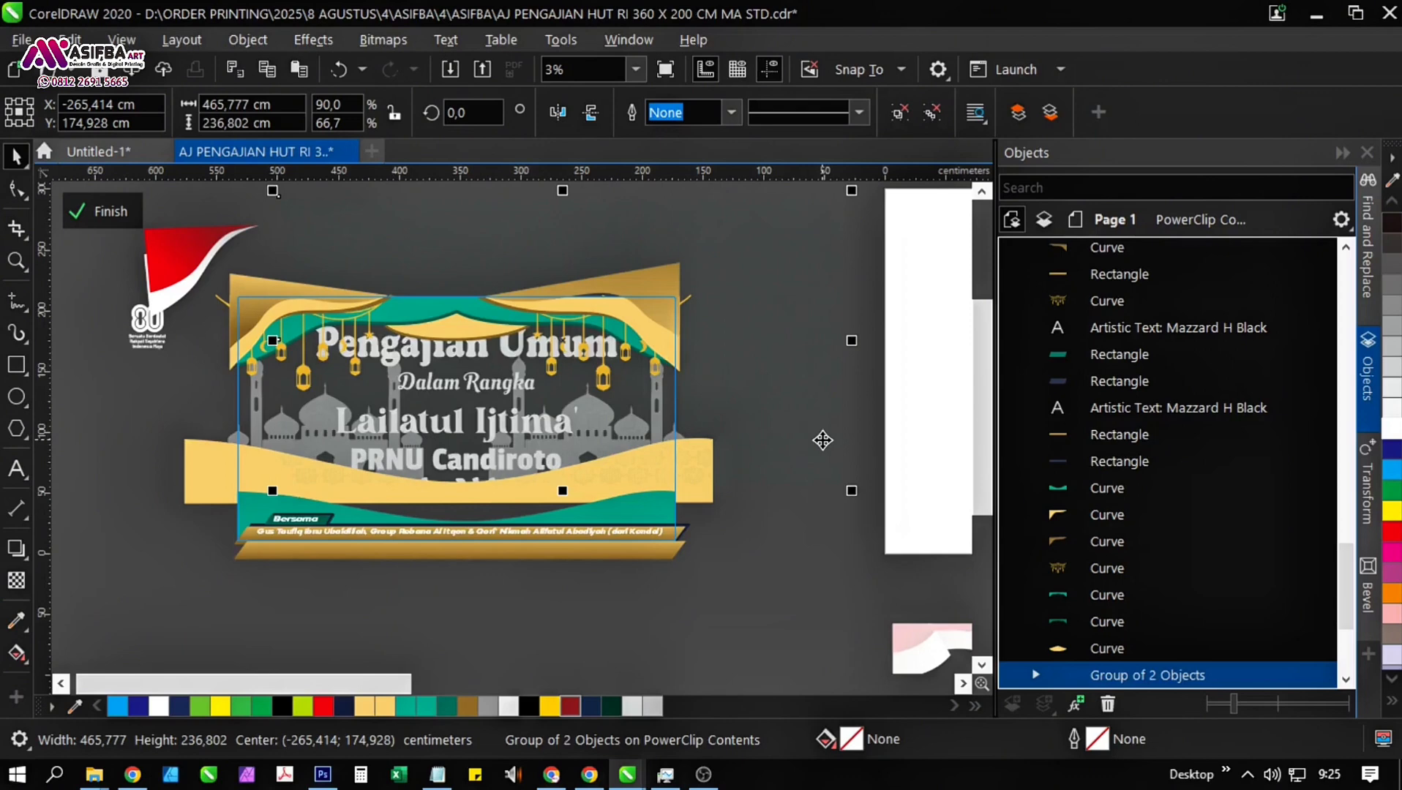
Lower the wide yellow wave band about 17 cm and send it to the back of the PowerClip contents.
left_click(694, 466)
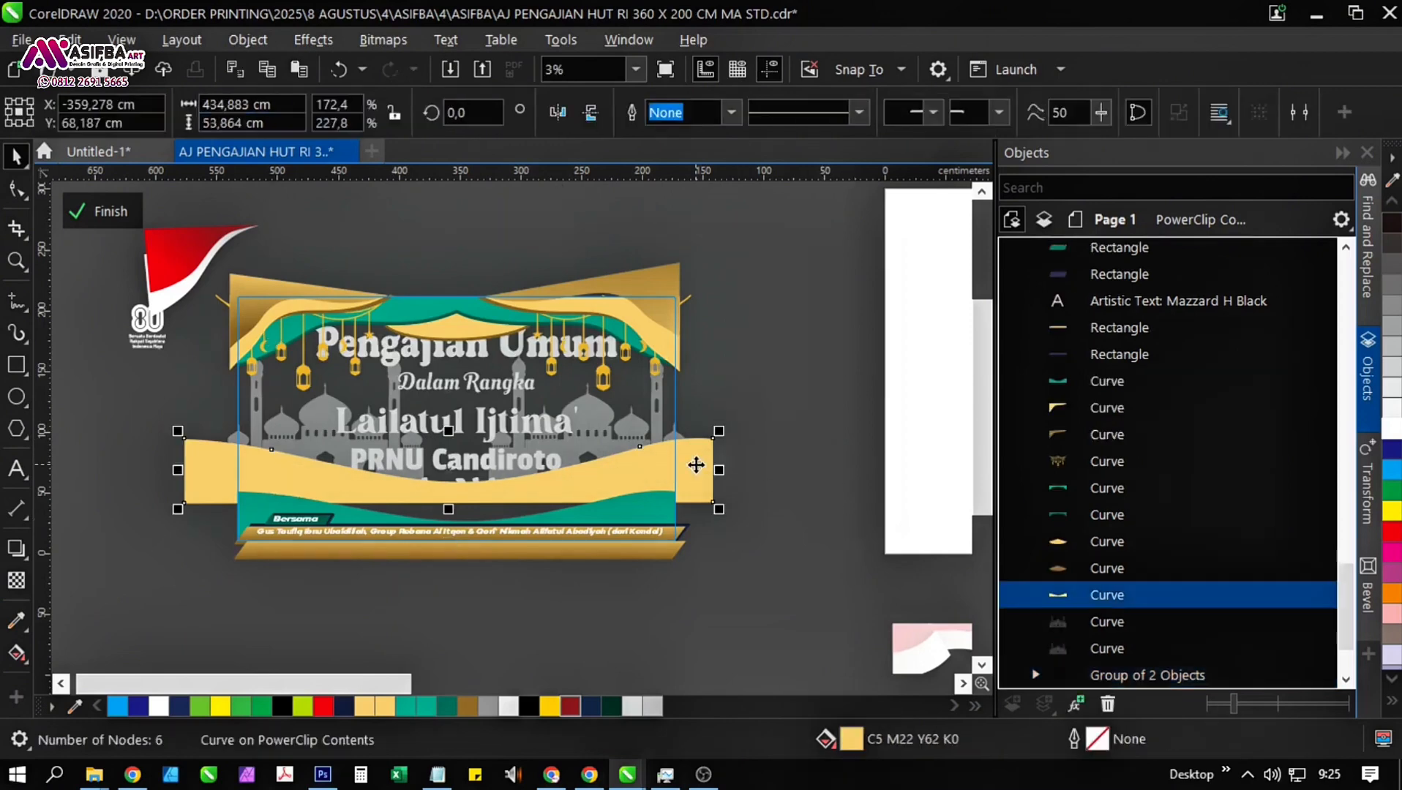
scroll(702, 476, "up", 1)
key("shift+Page_Down")
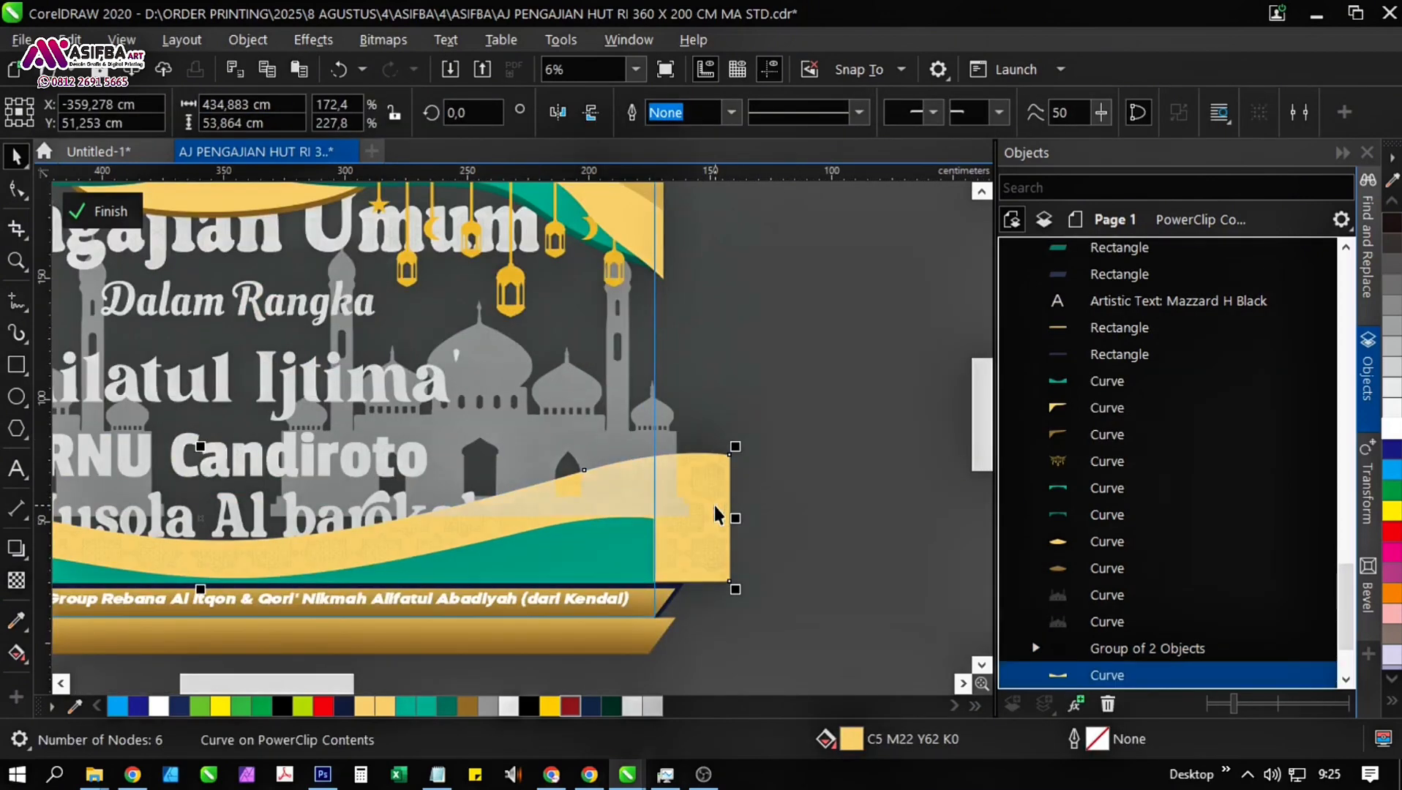
Send both grey mosque silhouettes to the back, behind the yellow wave band, and finish editing the PowerClip contents.
left_click(644, 455)
left_click_drag(333, 441, 699, 387)
left_click(182, 382, "shift")
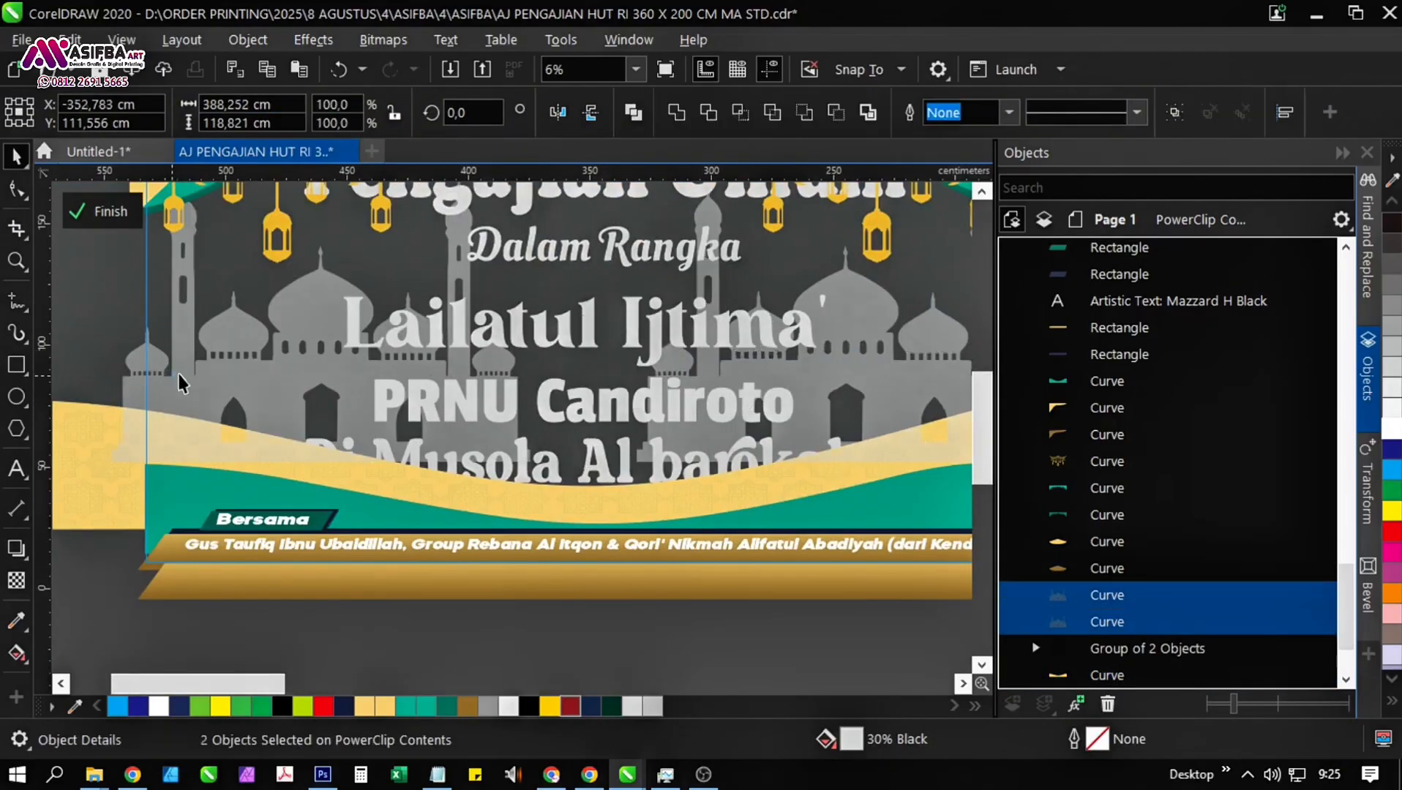
key("shift+Page_Down")
scroll(552, 421, "down", 1)
left_click(134, 238)
left_click(121, 216)
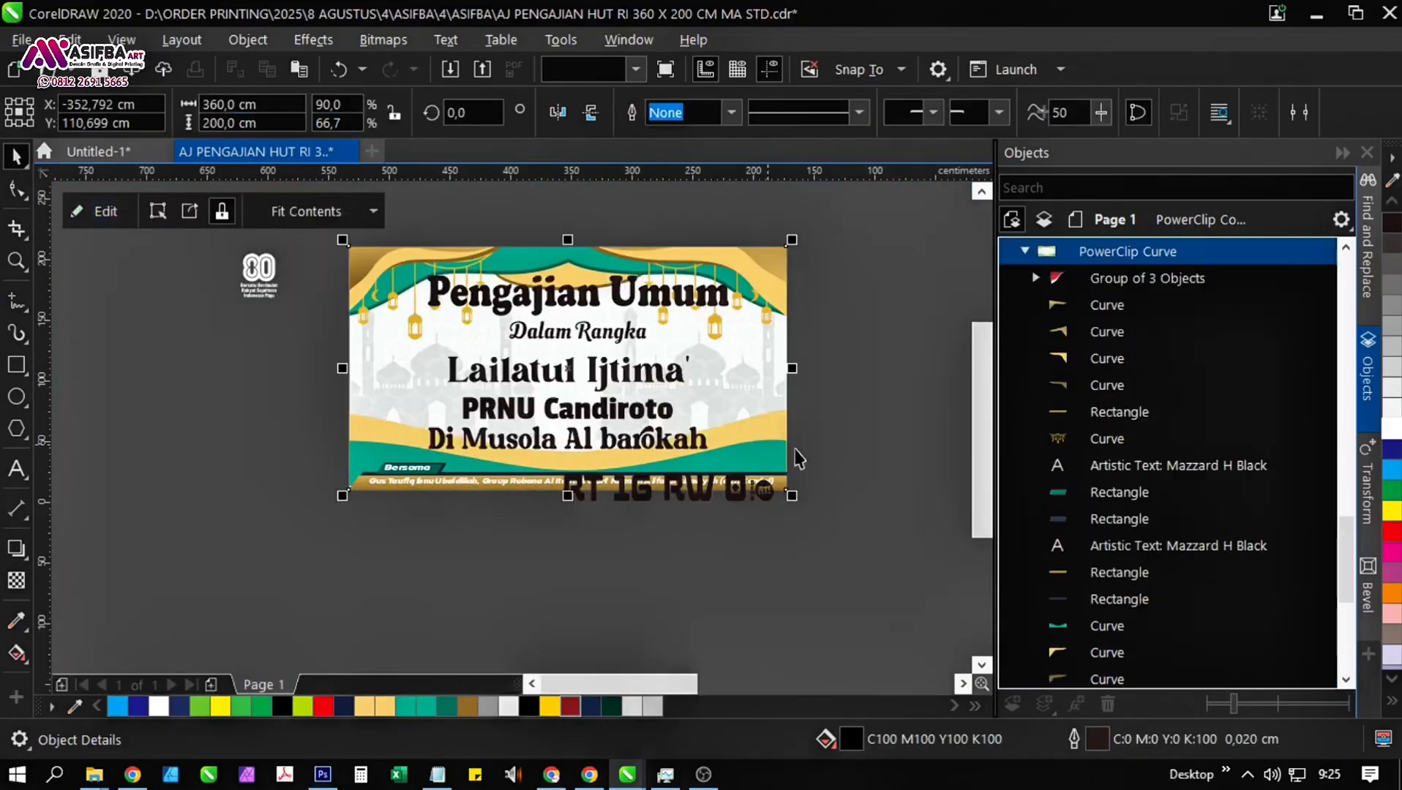
Save the banner document and view the spare design elements around the blank page.
left_click_drag(820, 476, 689, 426)
left_click(207, 379)
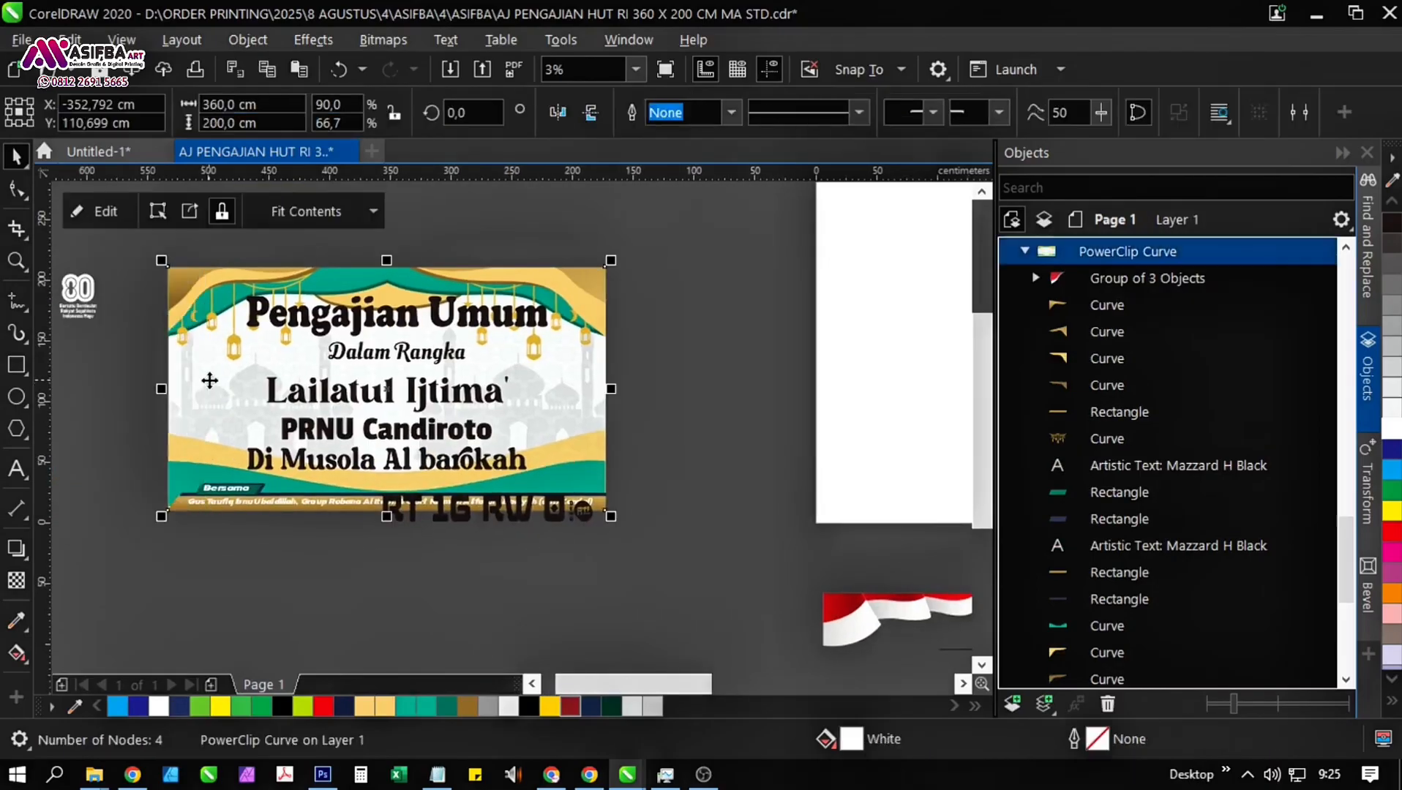
left_click_drag(481, 323, 467, 368)
scroll(466, 368, "down", 1)
left_click_drag(665, 400, 372, 399)
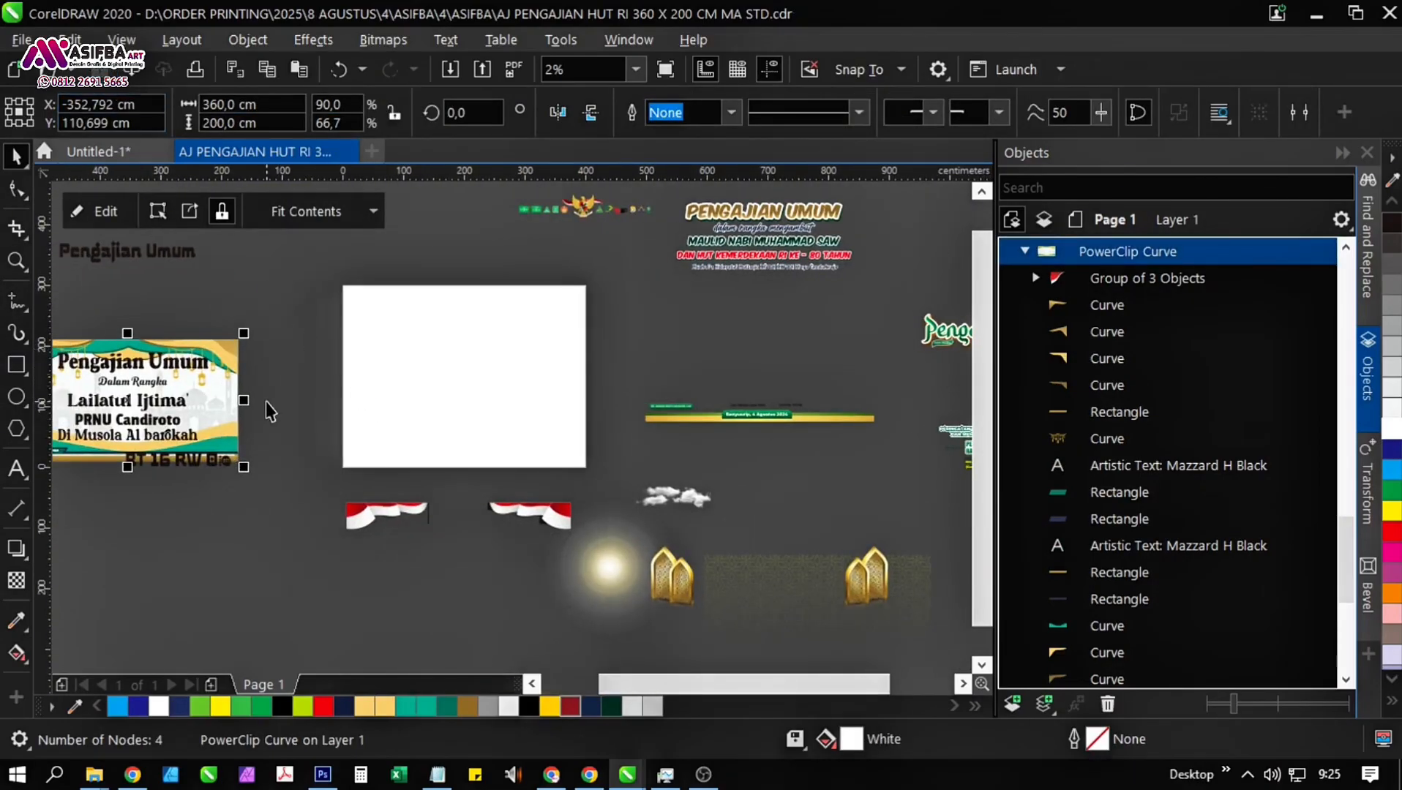
left_click_drag(267, 402, 402, 463)
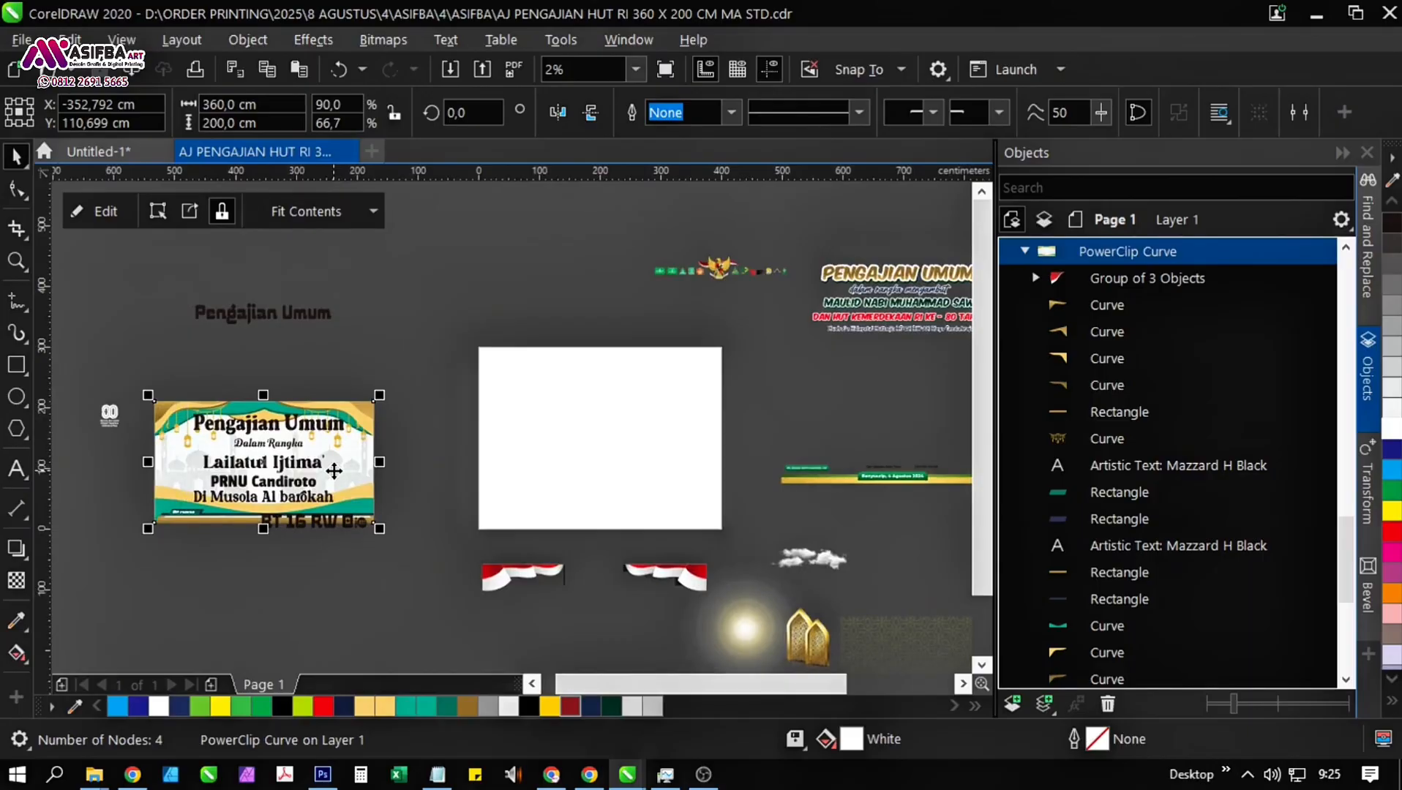
Enlarge the "Lailatul Ijtima'" line to about 242 cm wide and move it up about 5.5 cm.
left_click(711, 390)
scroll(379, 443, "up", 3)
left_click(677, 503)
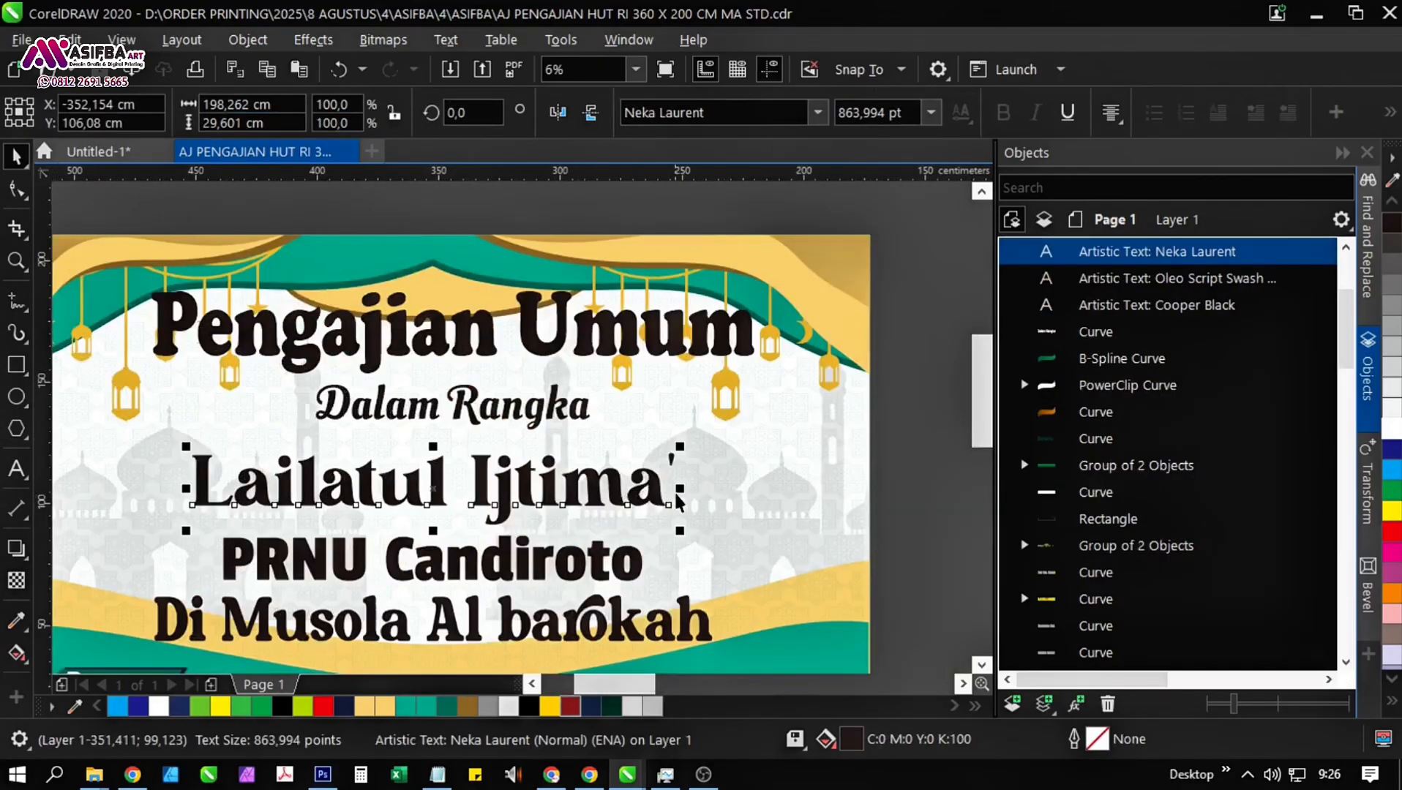
left_click_drag(680, 489, 734, 440)
left_click_drag(516, 502, 515, 488)
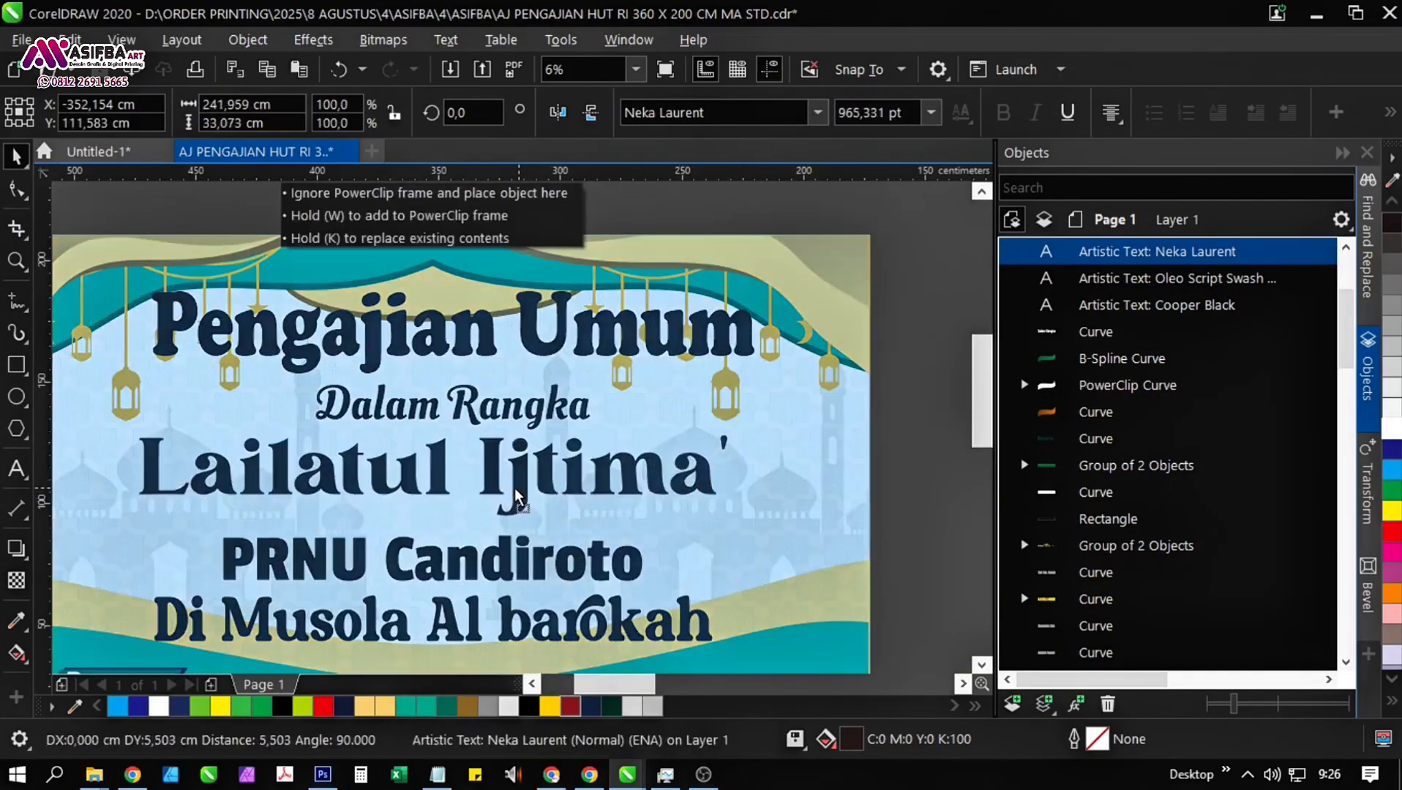
Capitalise the mosque name in the venue line so it reads "Di Musola Al Barokah".
left_click_drag(507, 569, 499, 445)
scroll(494, 467, "up", 1)
left_click(495, 469)
scroll(495, 432, "down", 1)
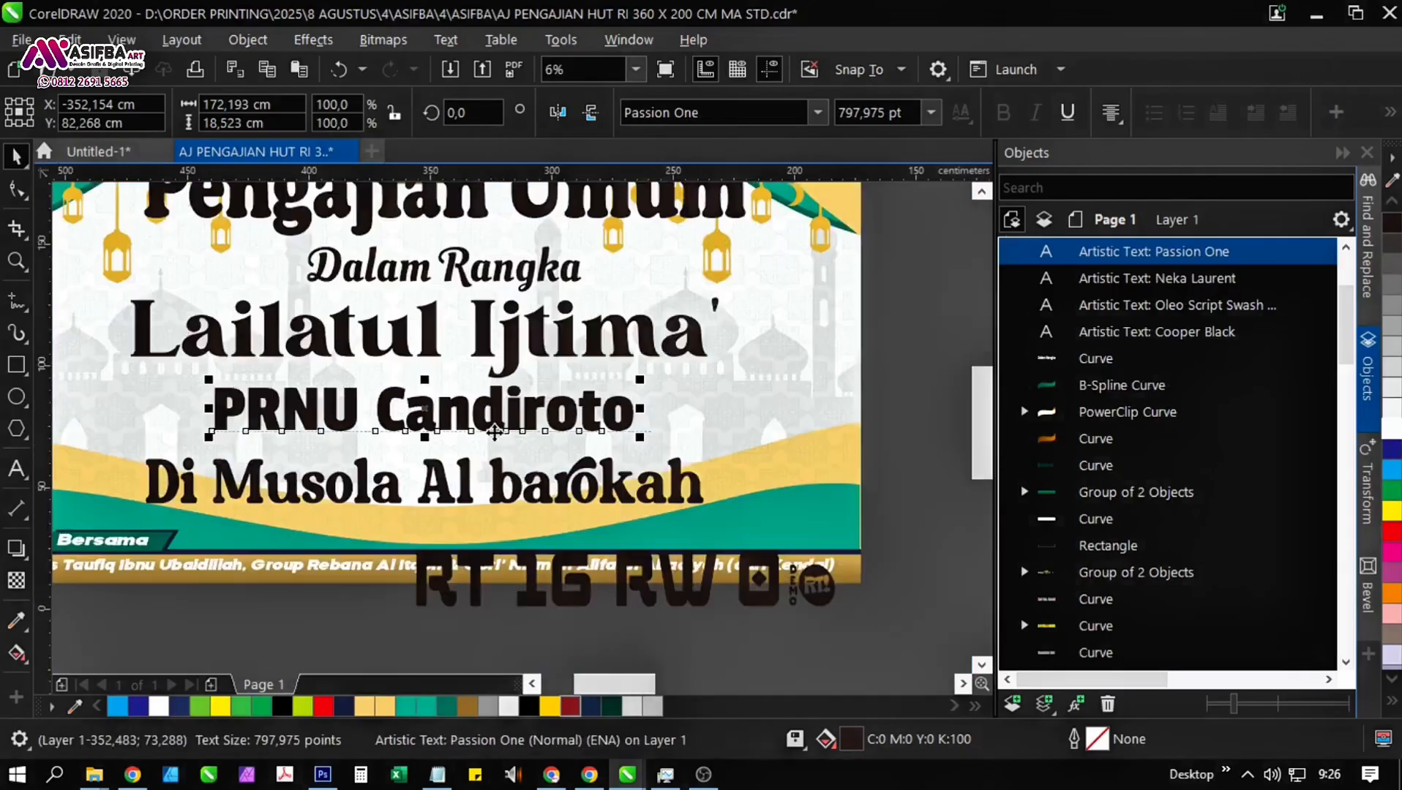
left_click(466, 490)
double_click(524, 505)
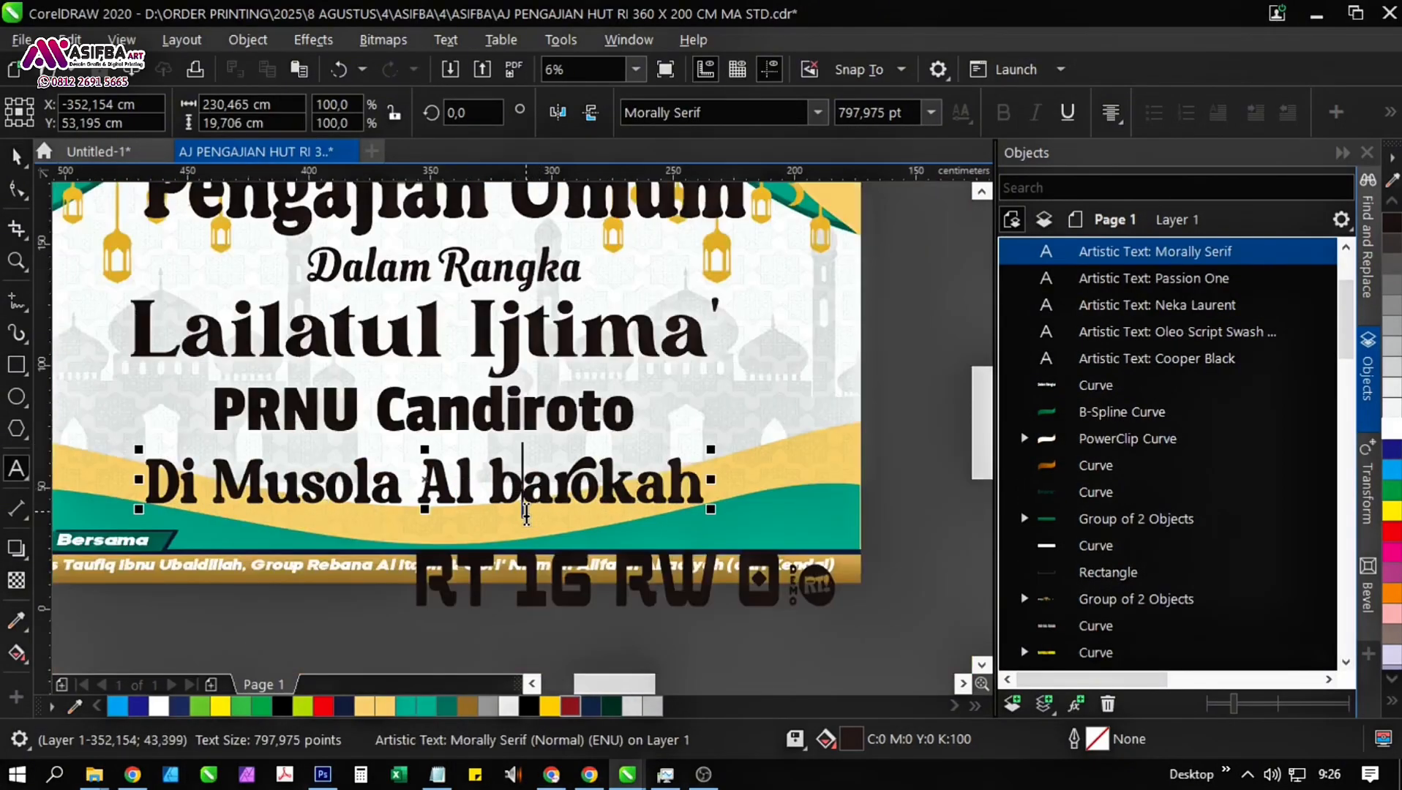
key("BackSpace")
type("B")
left_click(16, 160)
left_click_drag(548, 376, 506, 432)
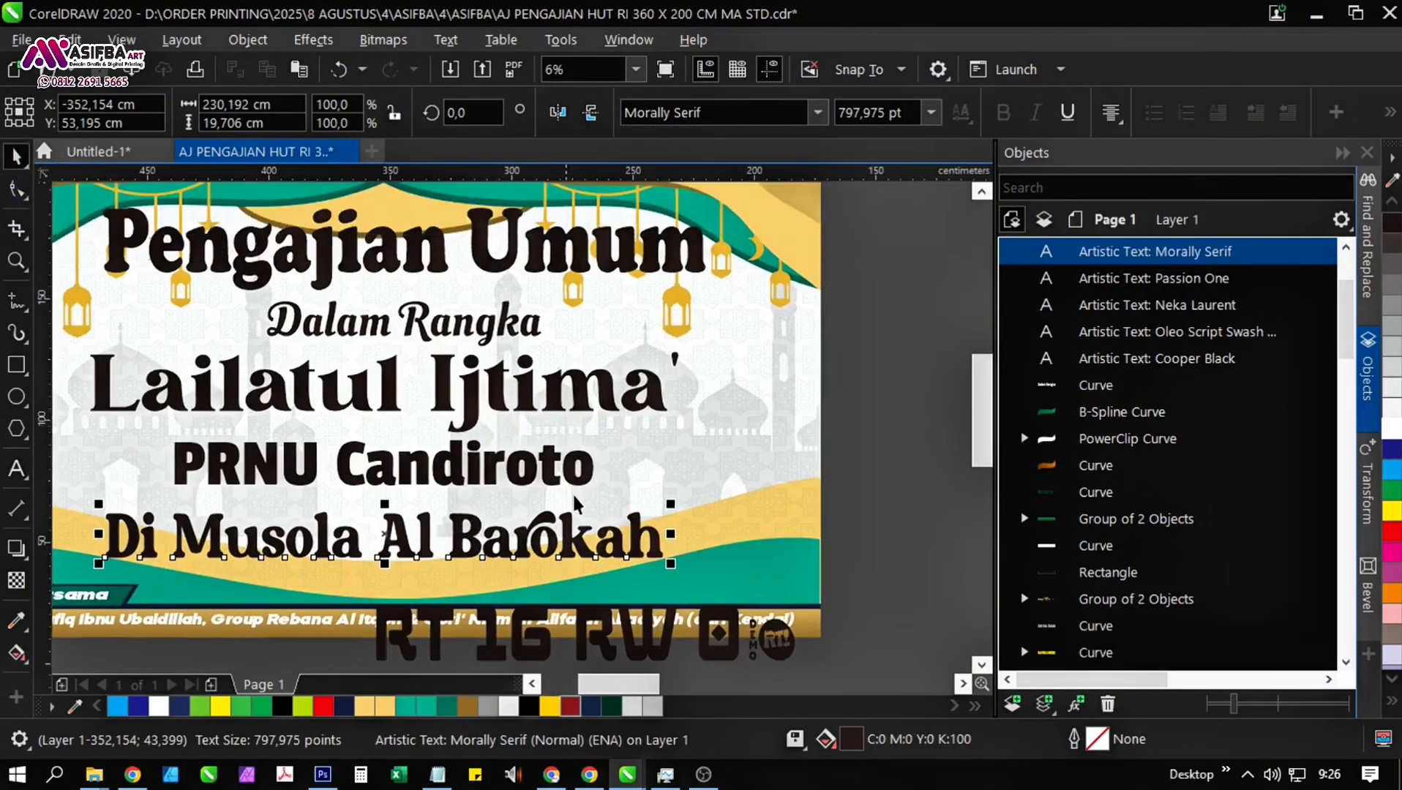
Append "RT 16 RW 03" to the venue line and scale the whole line to about 291 cm wide.
left_click_drag(633, 567, 615, 424)
left_click(508, 510)
left_click_drag(535, 473, 500, 526)
double_click(598, 472)
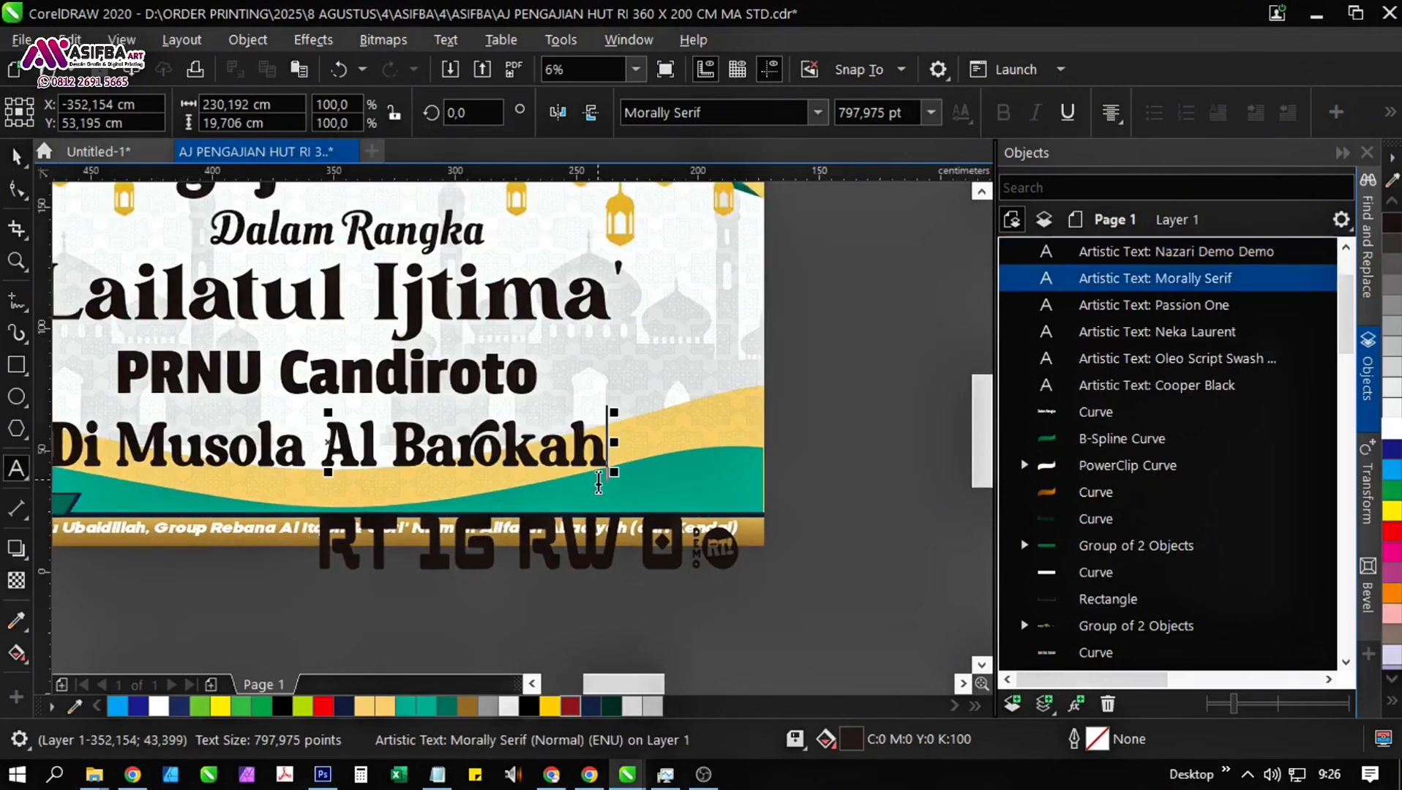
type("RT 16")
key("alt+Tab")
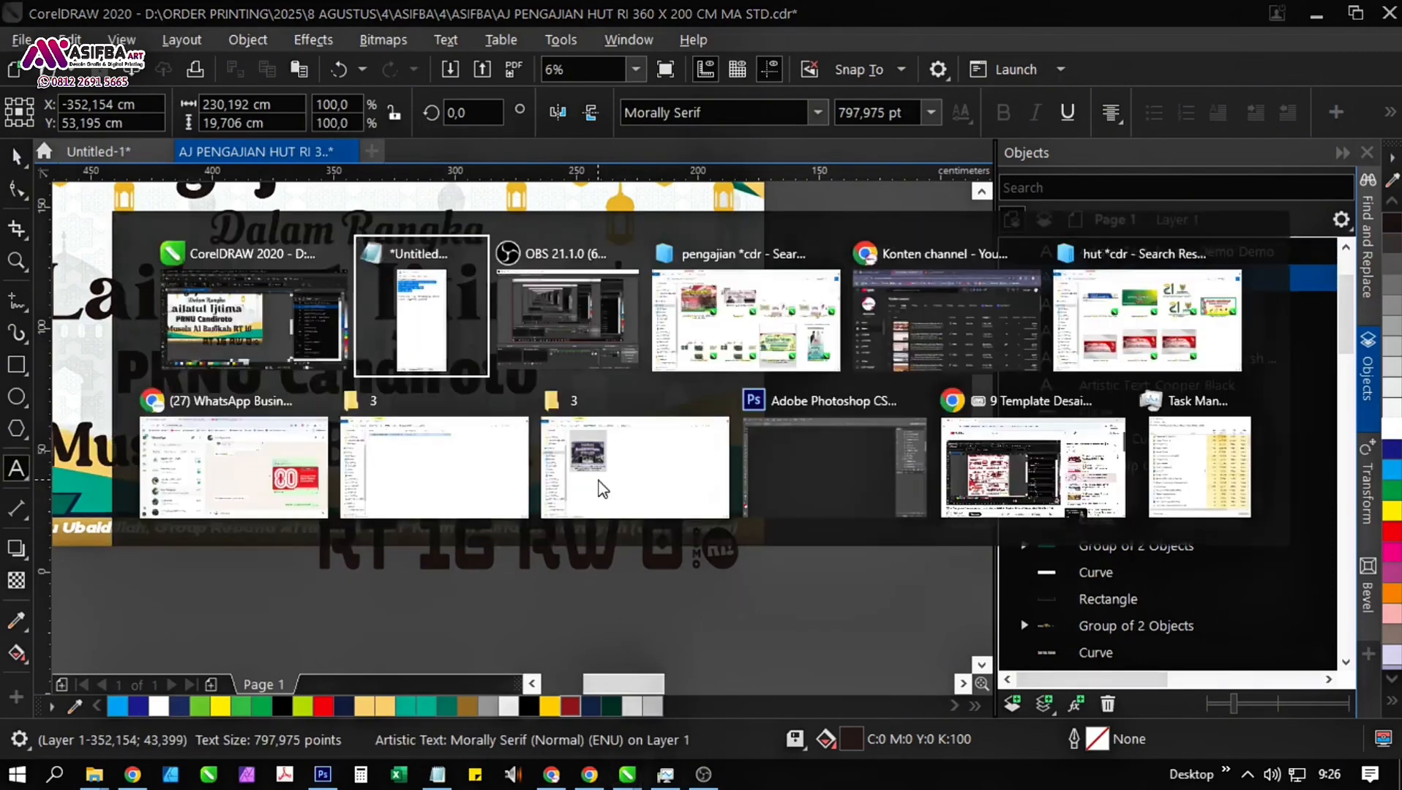
key("alt+Tab")
left_click(663, 460)
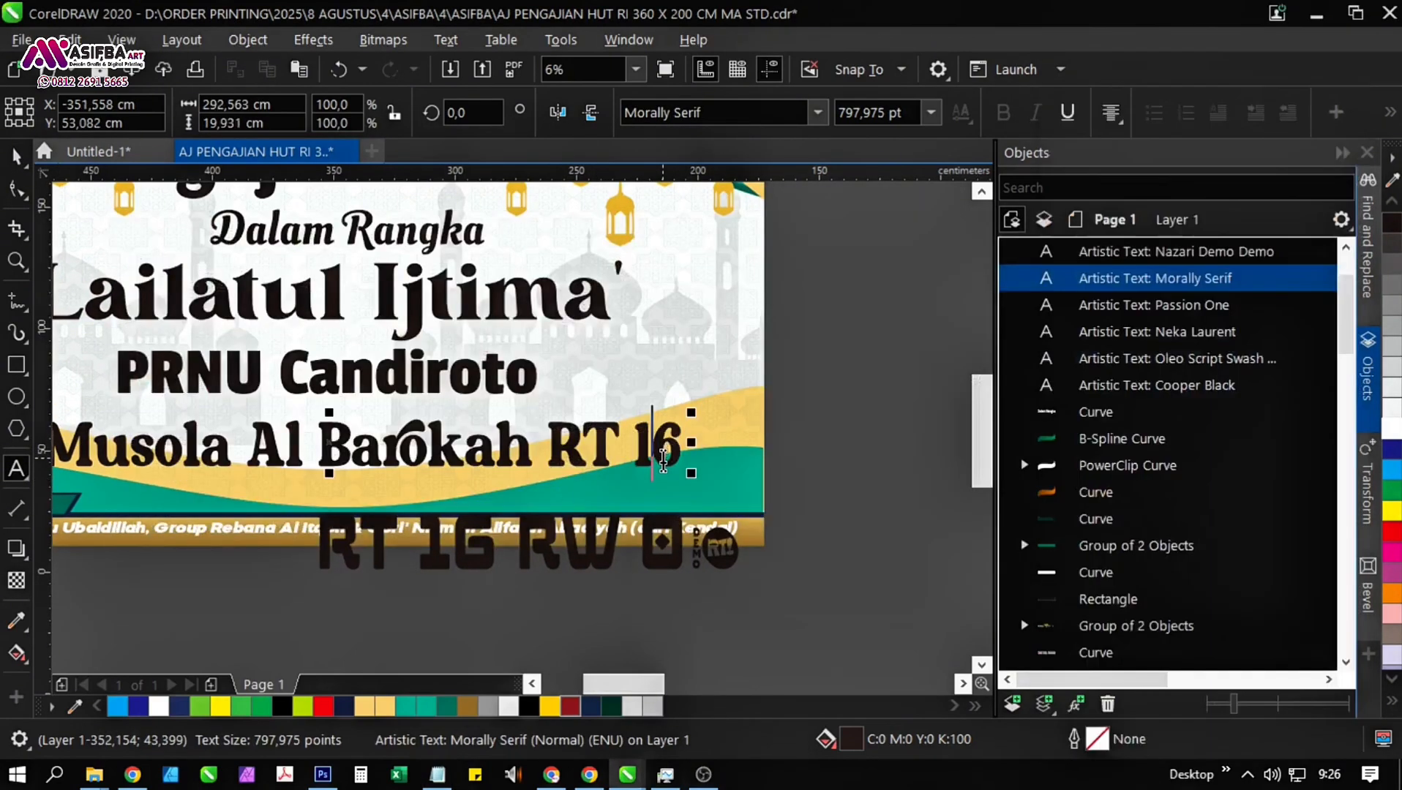
type("RW 03")
key("ctrl+space")
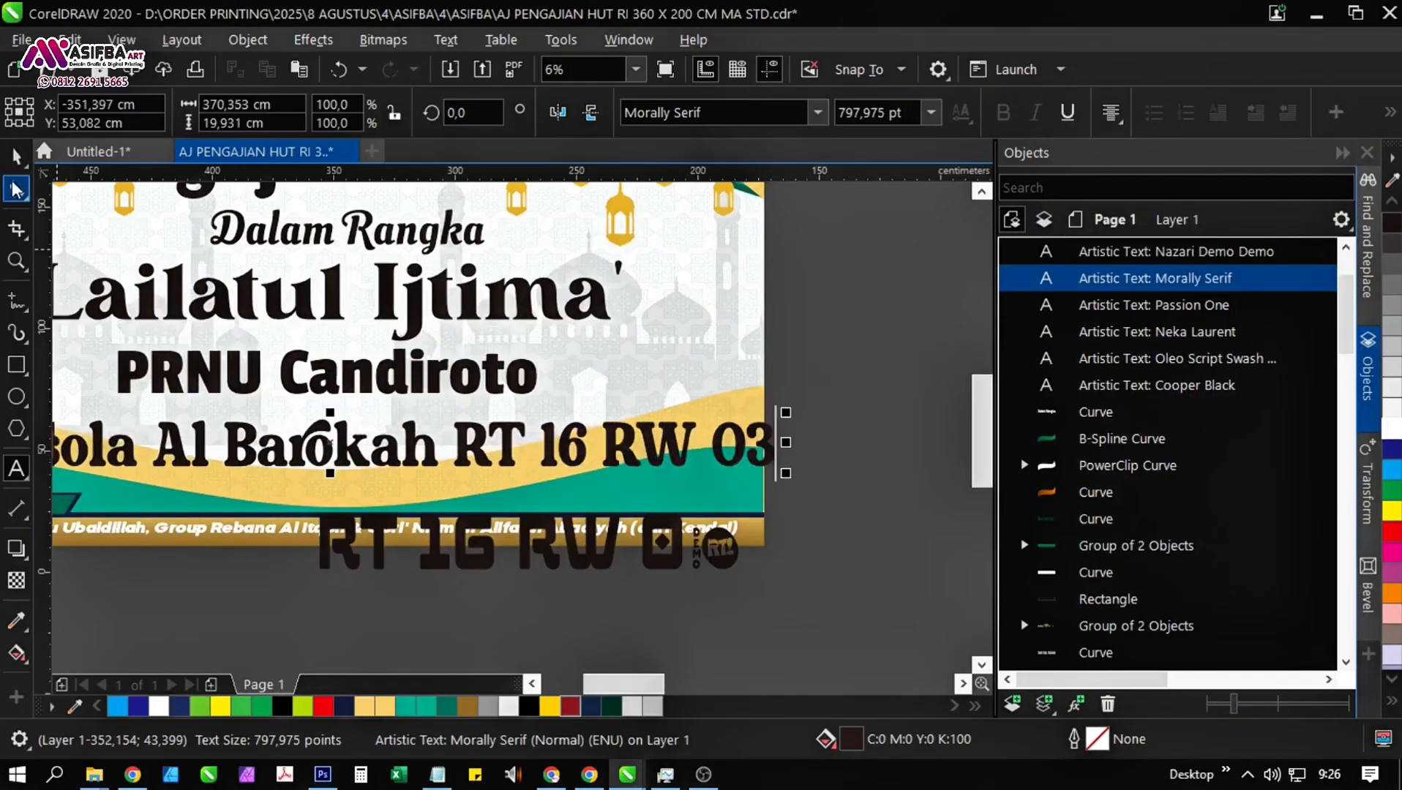
left_click_drag(789, 477, 692, 512)
key("Escape")
Enlarge the "PRNU Candiroto" line about its centre, keeping it between the "Lailatul Ijtima'" and venue lines.
scroll(651, 456, "left", 1)
left_click(570, 379)
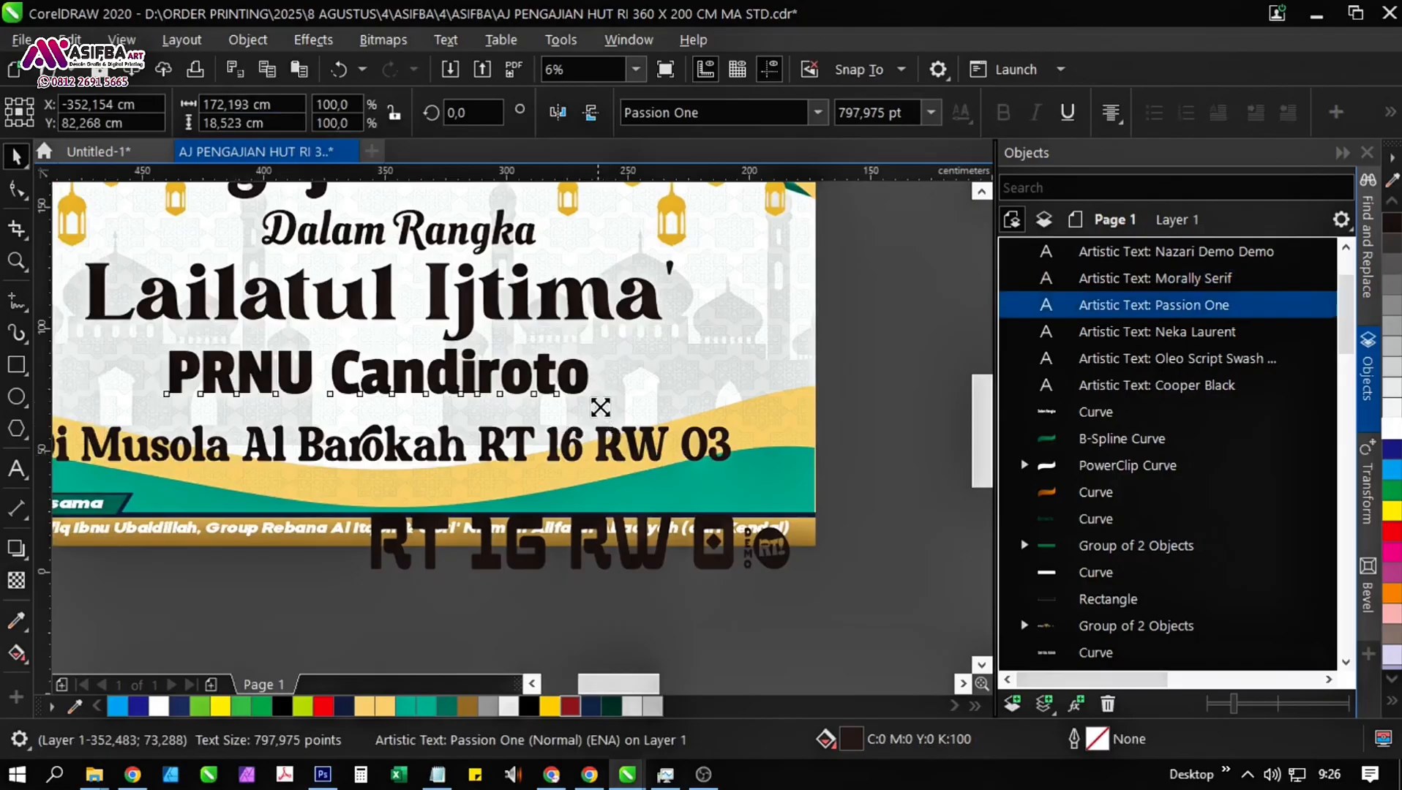
left_click_drag(600, 408, 649, 439)
scroll(513, 390, "up", 1)
left_click_drag(498, 390, 481, 470)
scroll(480, 413, "down", 1)
left_click(481, 448)
scroll(481, 448, "up", 1)
scroll(481, 470, "down", 2)
Delete the separate leftover RT/RW text overlapping the banner's lower edge.
left_click(686, 477)
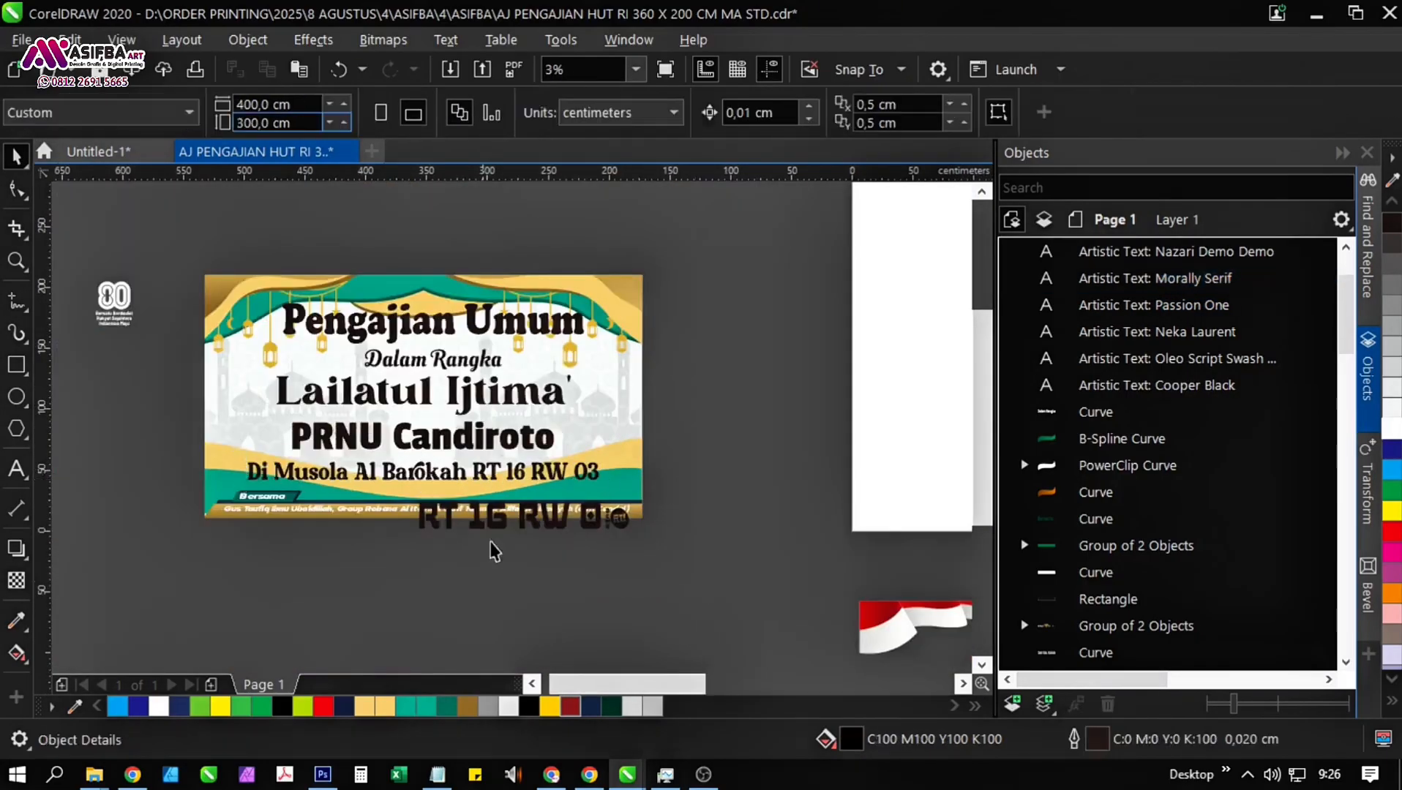
left_click_drag(498, 518, 511, 595)
key("Delete")
Switch to the Notepad notes and copy the speaker's name and place of origin after "Pembicara :".
left_click(452, 774)
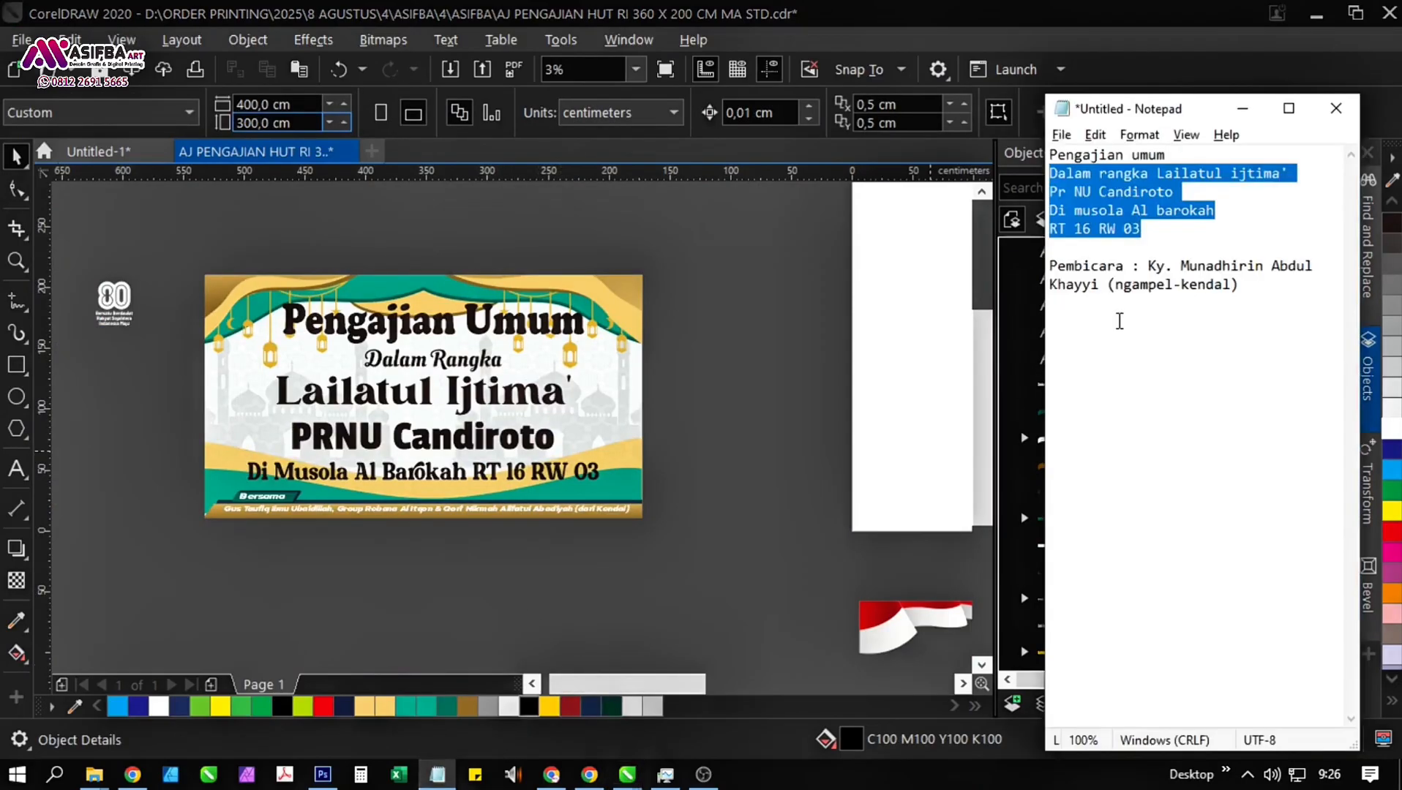
left_click(1131, 285)
left_click_drag(1251, 285, 1048, 267)
left_click_drag(1148, 266, 1234, 287)
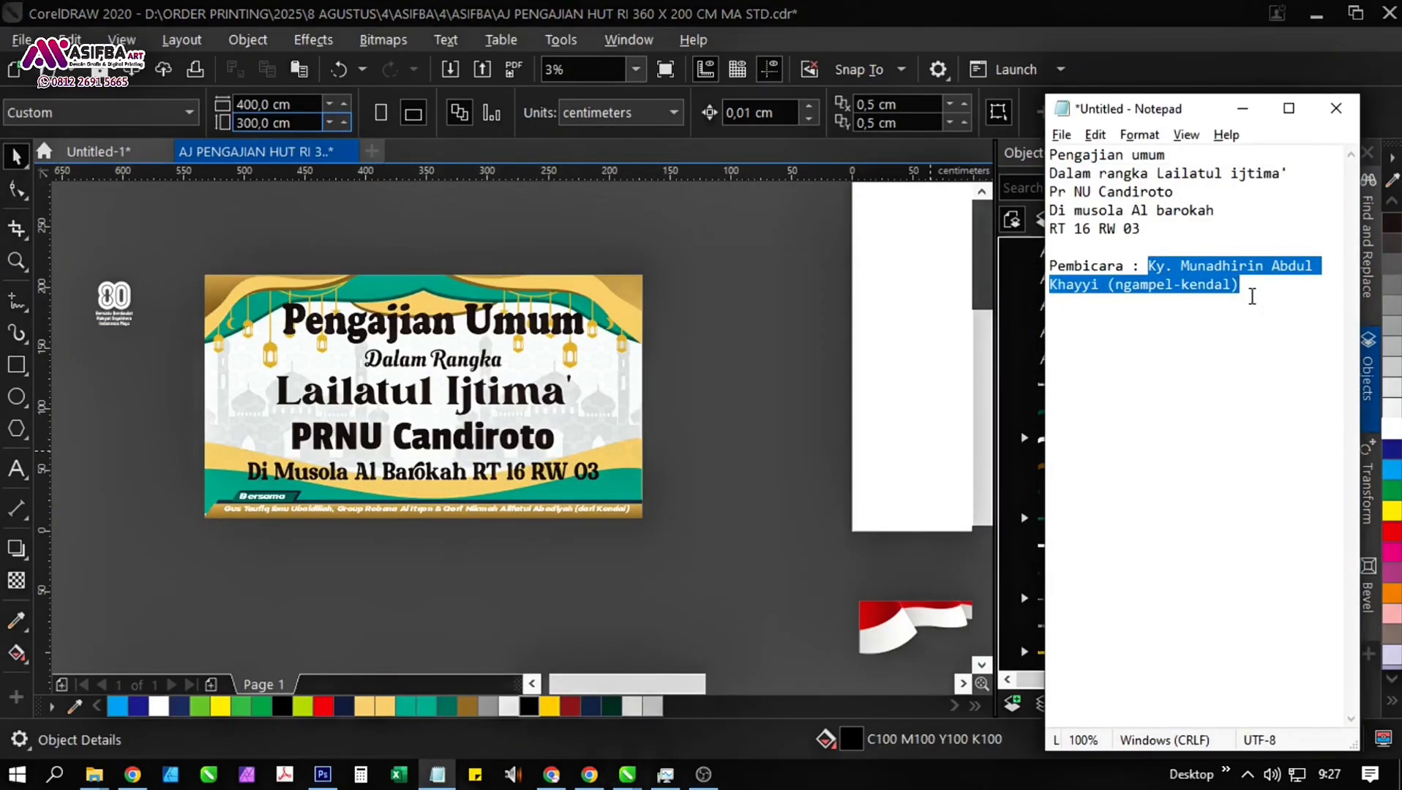
Open the banner's PowerClip contents, stretch the bottom bars with their texts to about 49 cm tall, and lower them slightly.
left_click(688, 455)
scroll(263, 513, "up", 1)
left_click(265, 515)
left_click(104, 213)
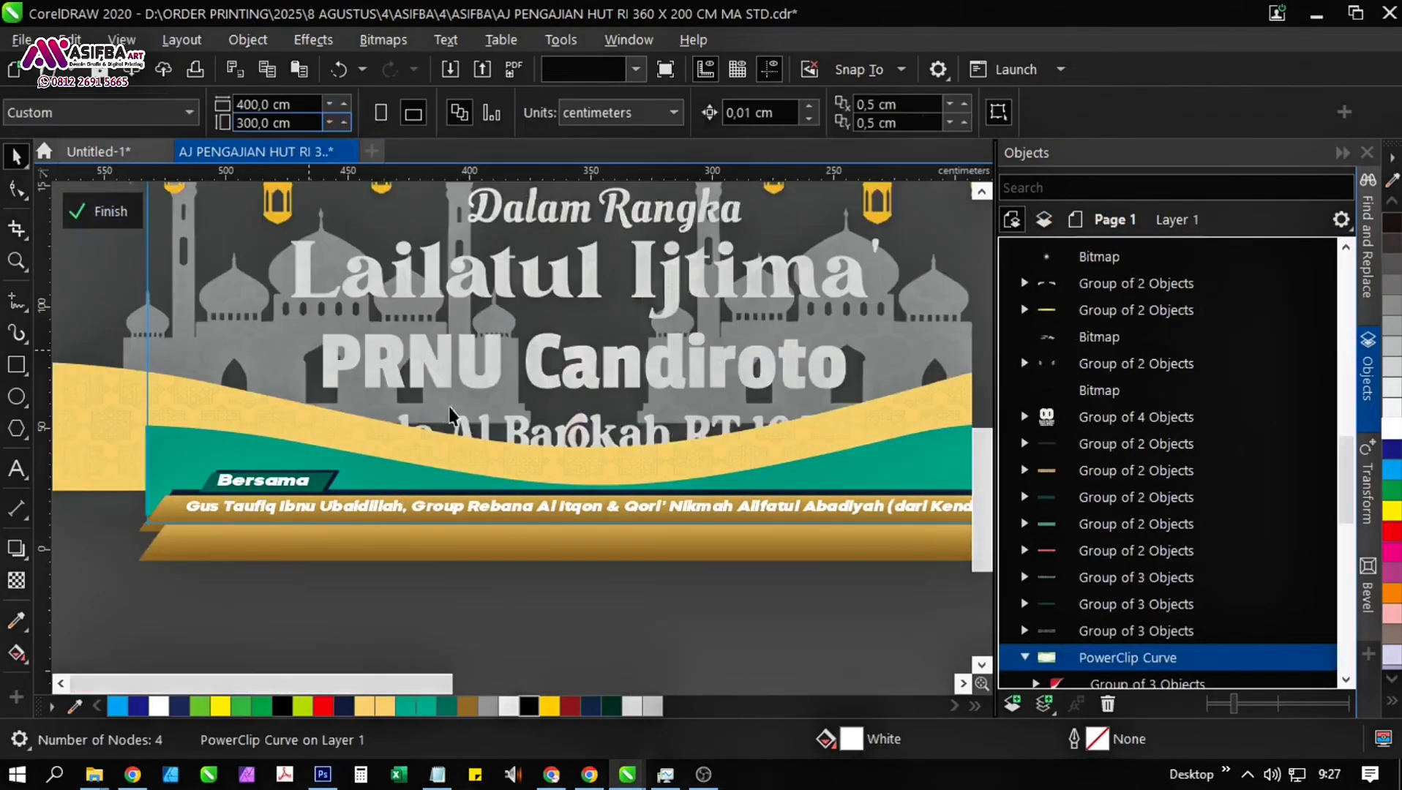
scroll(450, 416, "down", 1)
left_click_drag(840, 516, 287, 423)
scroll(633, 416, "up", 1)
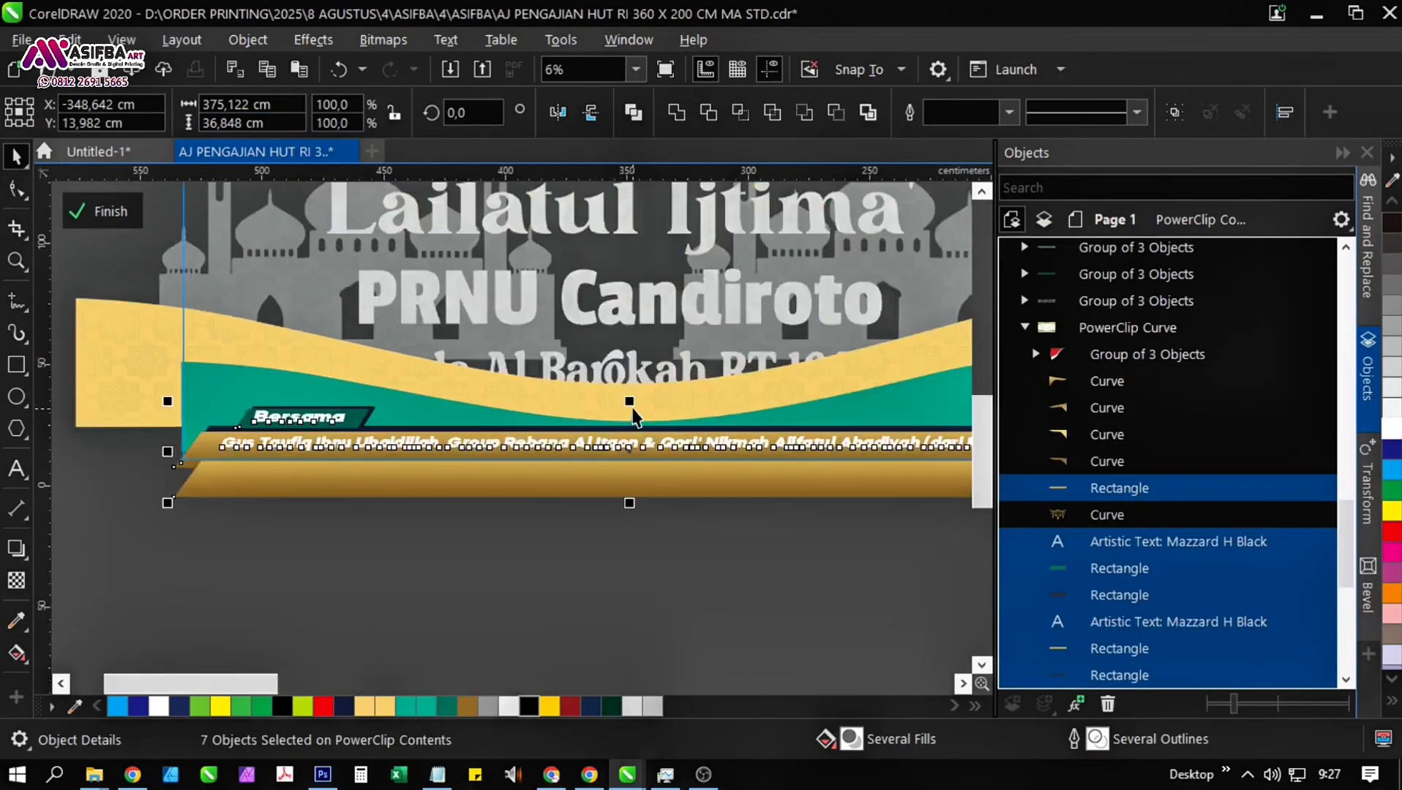
left_click_drag(630, 401, 629, 377)
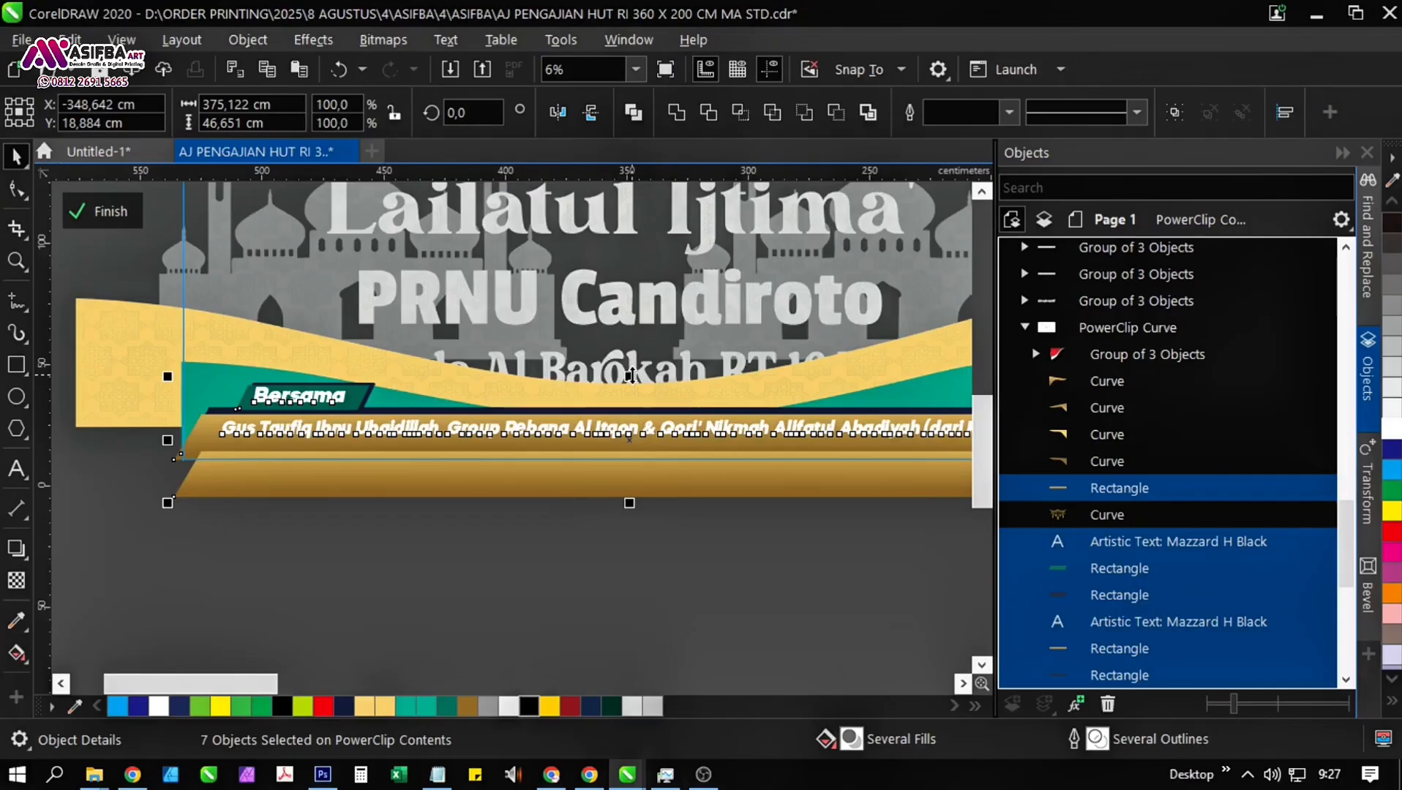
scroll(641, 479, "up", 1)
left_click_drag(496, 475, 501, 488)
scroll(500, 386, "up", 1)
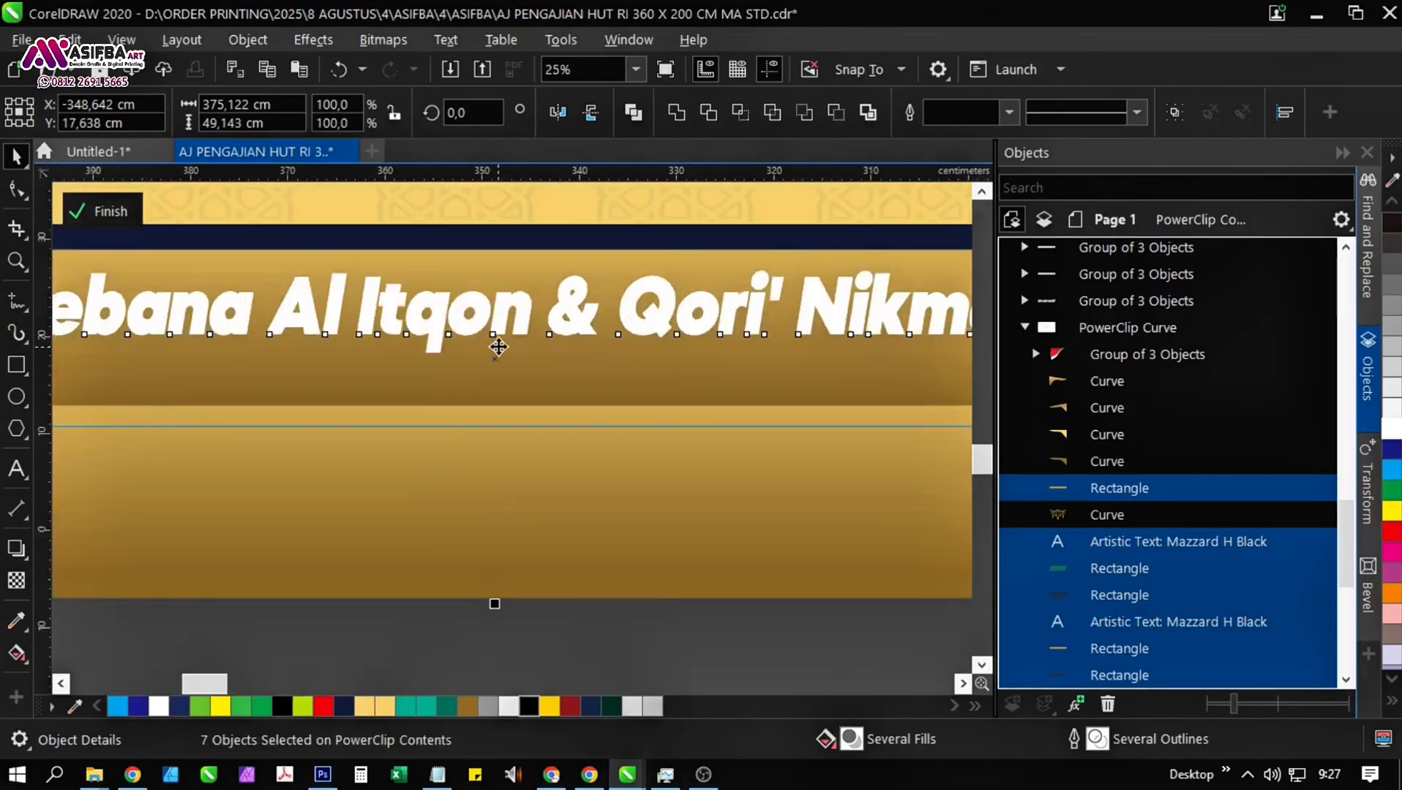
left_click_drag(505, 337, 513, 354)
scroll(513, 354, "down", 2)
left_click(478, 512)
Replace the guest names on the upper gold bar with the copied speaker's name and place of origin.
double_click(362, 357)
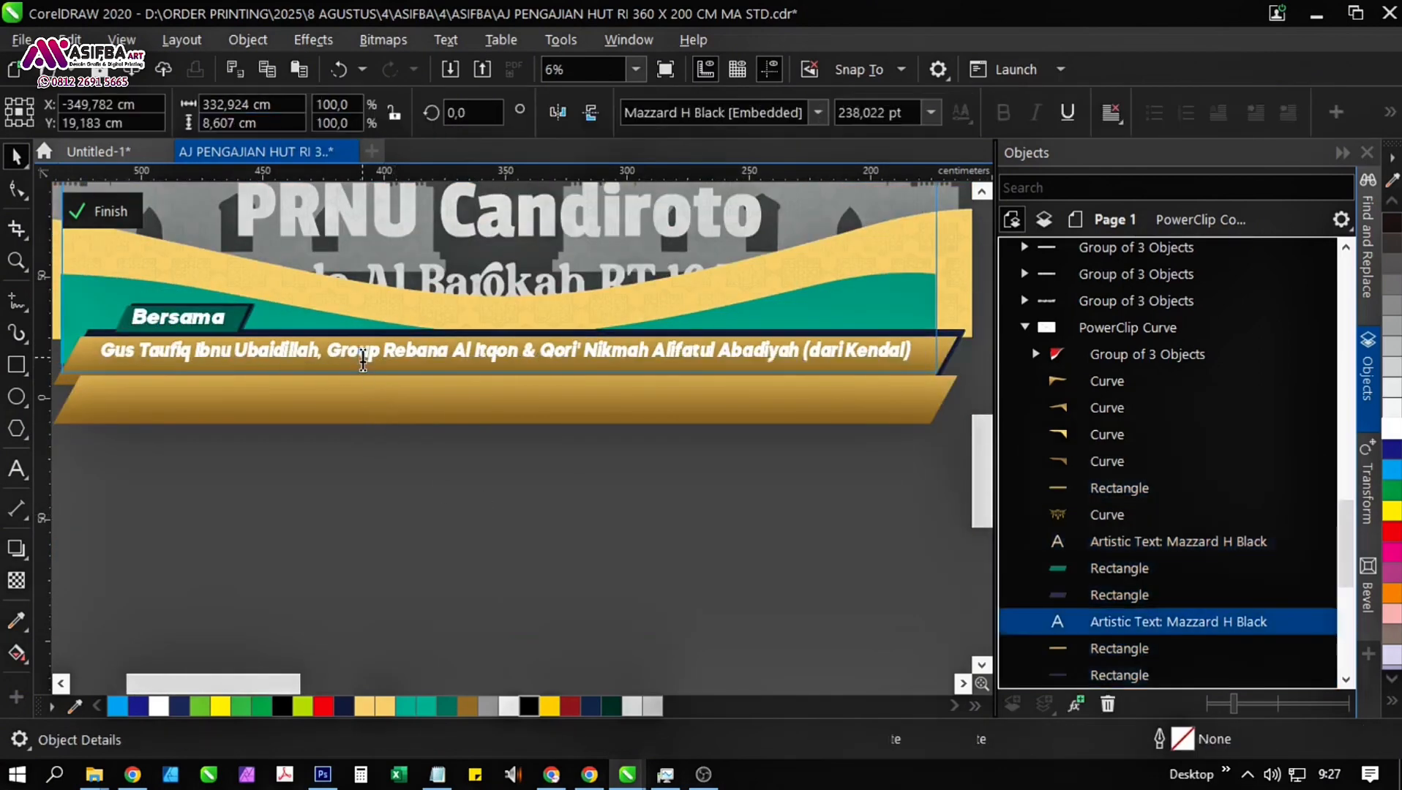
left_click(871, 324)
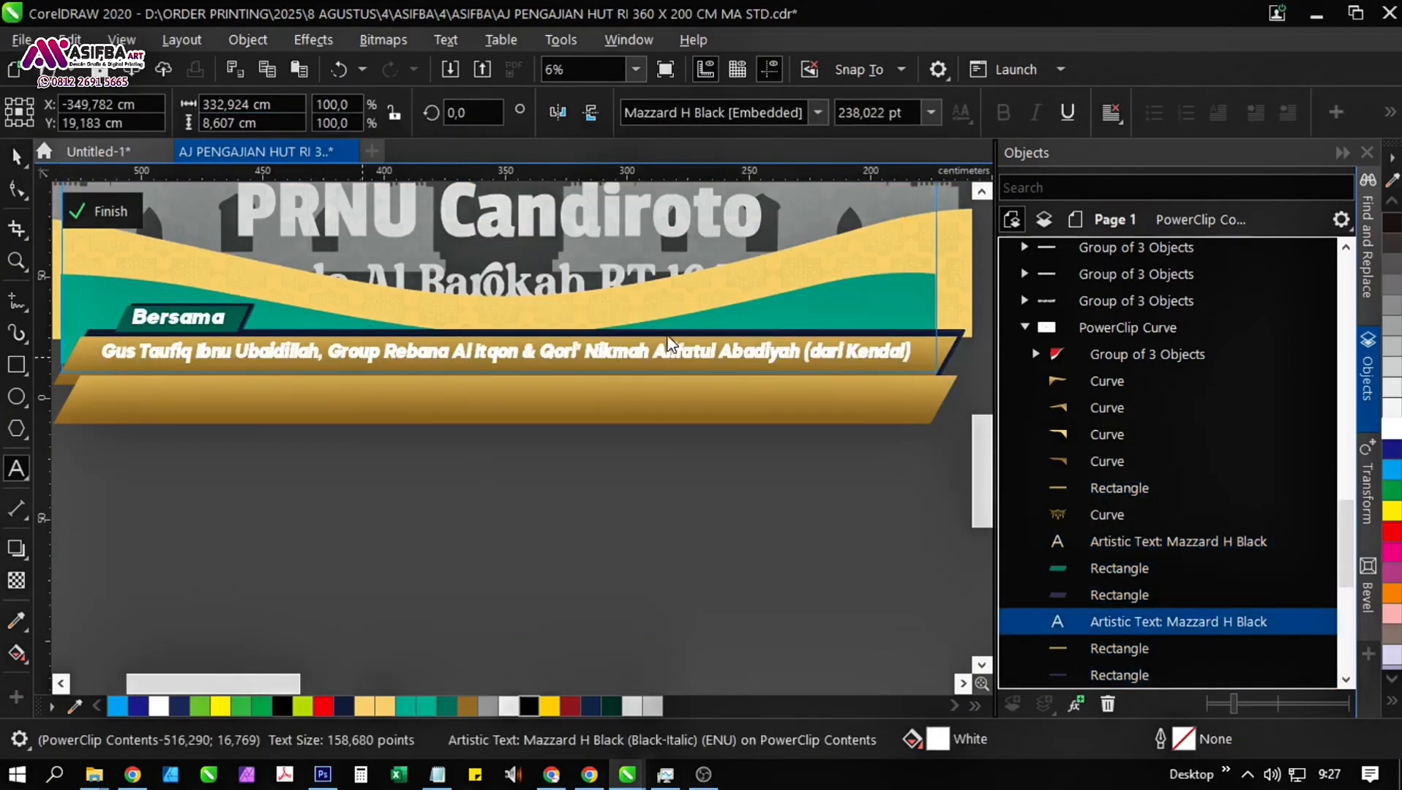
left_click(469, 519)
left_click(380, 363)
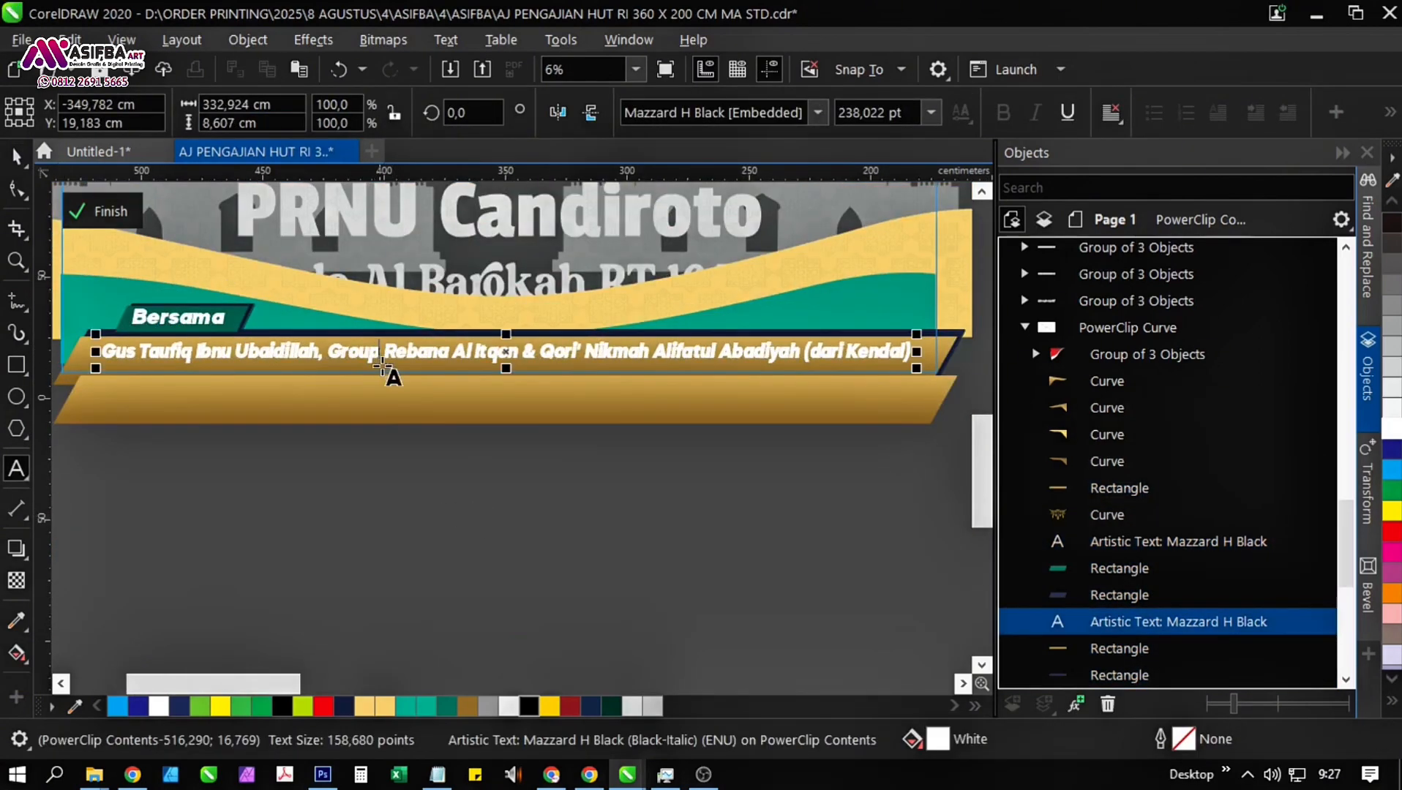
key("ctrl+a")
key("BackSpace")
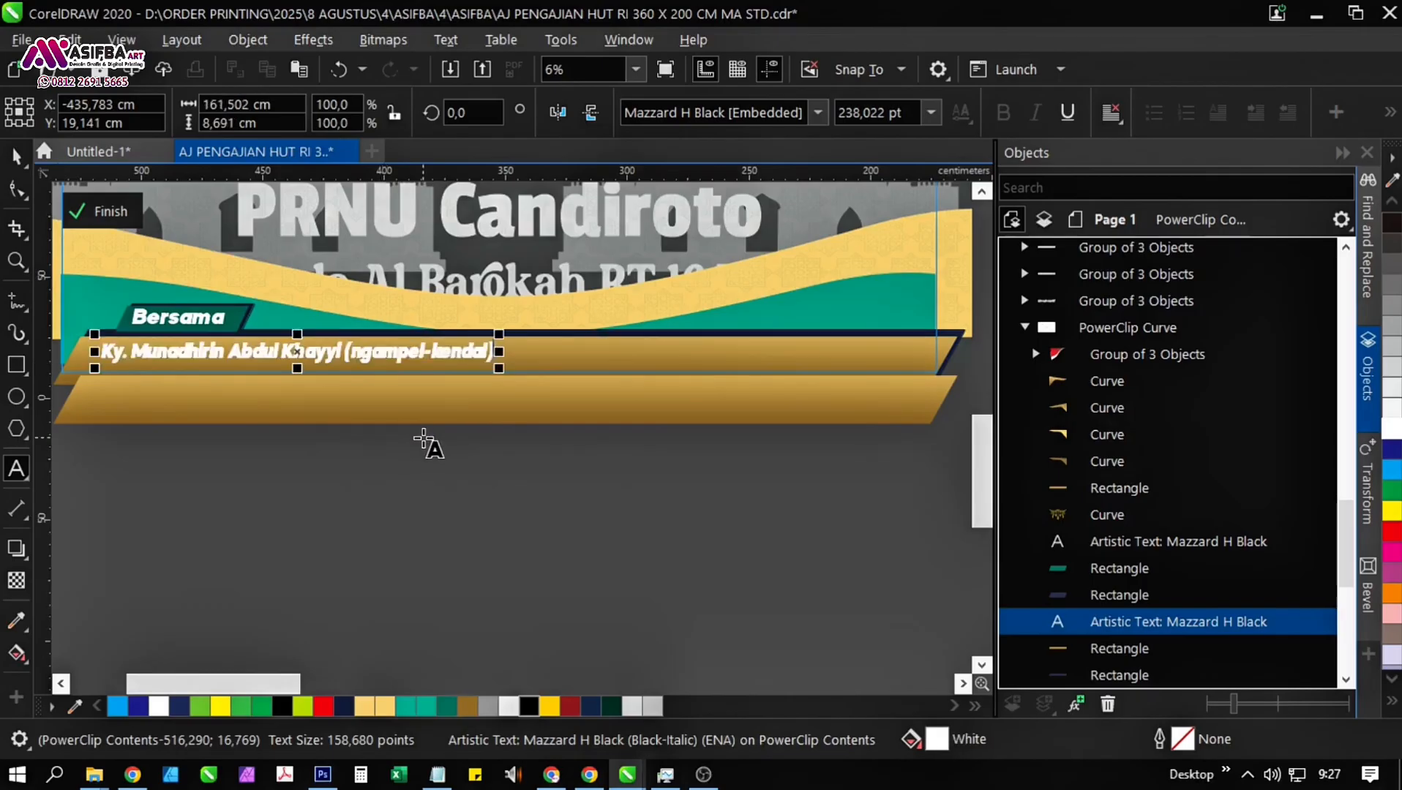
left_click(16, 157)
left_click(260, 444)
left_click_drag(260, 444, 335, 539)
Change the "Bersama" label to "Pembicara:", narrow it to fit its green tag, and finish editing the PowerClip contents.
scroll(271, 443, "up", 1)
double_click(276, 394)
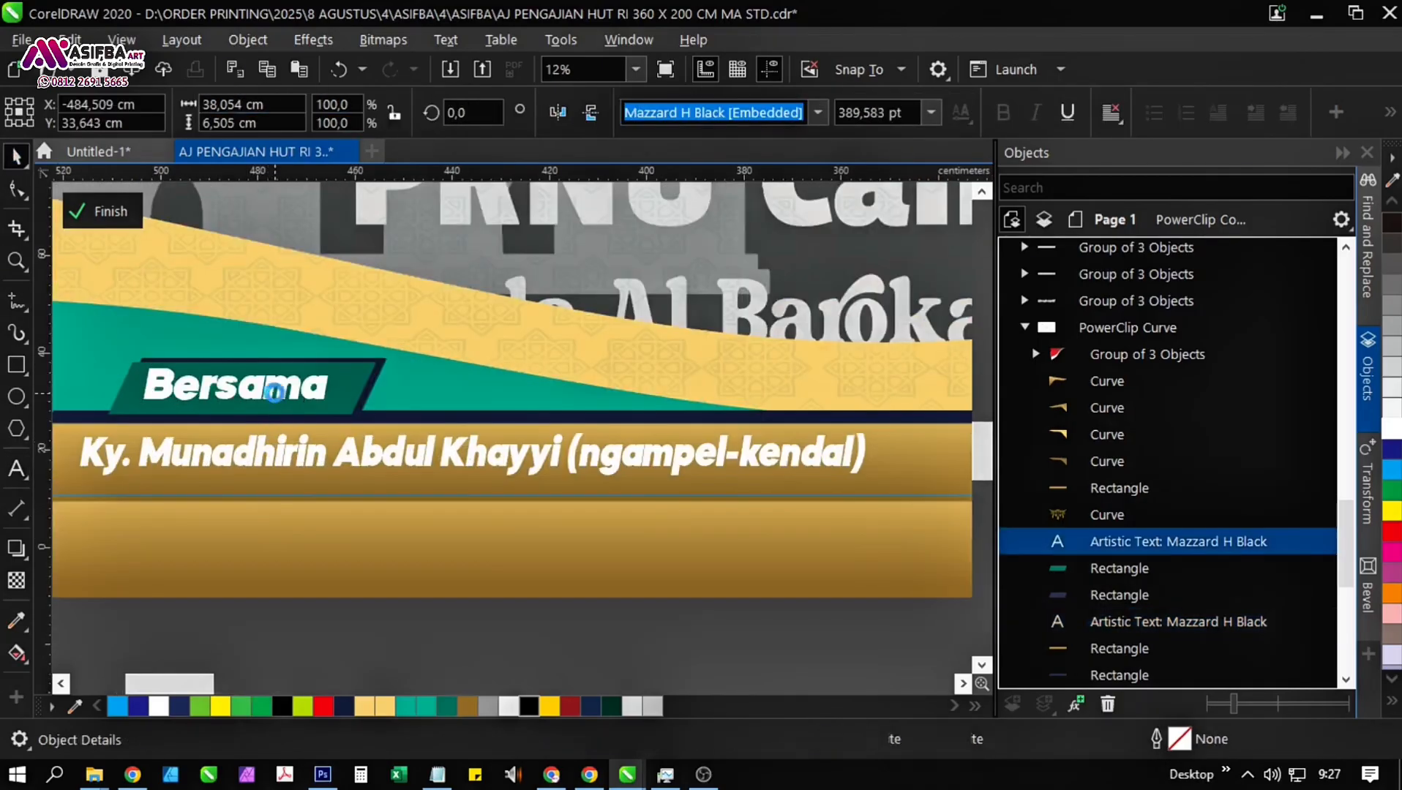
key("ctrl+a")
type("Pem")
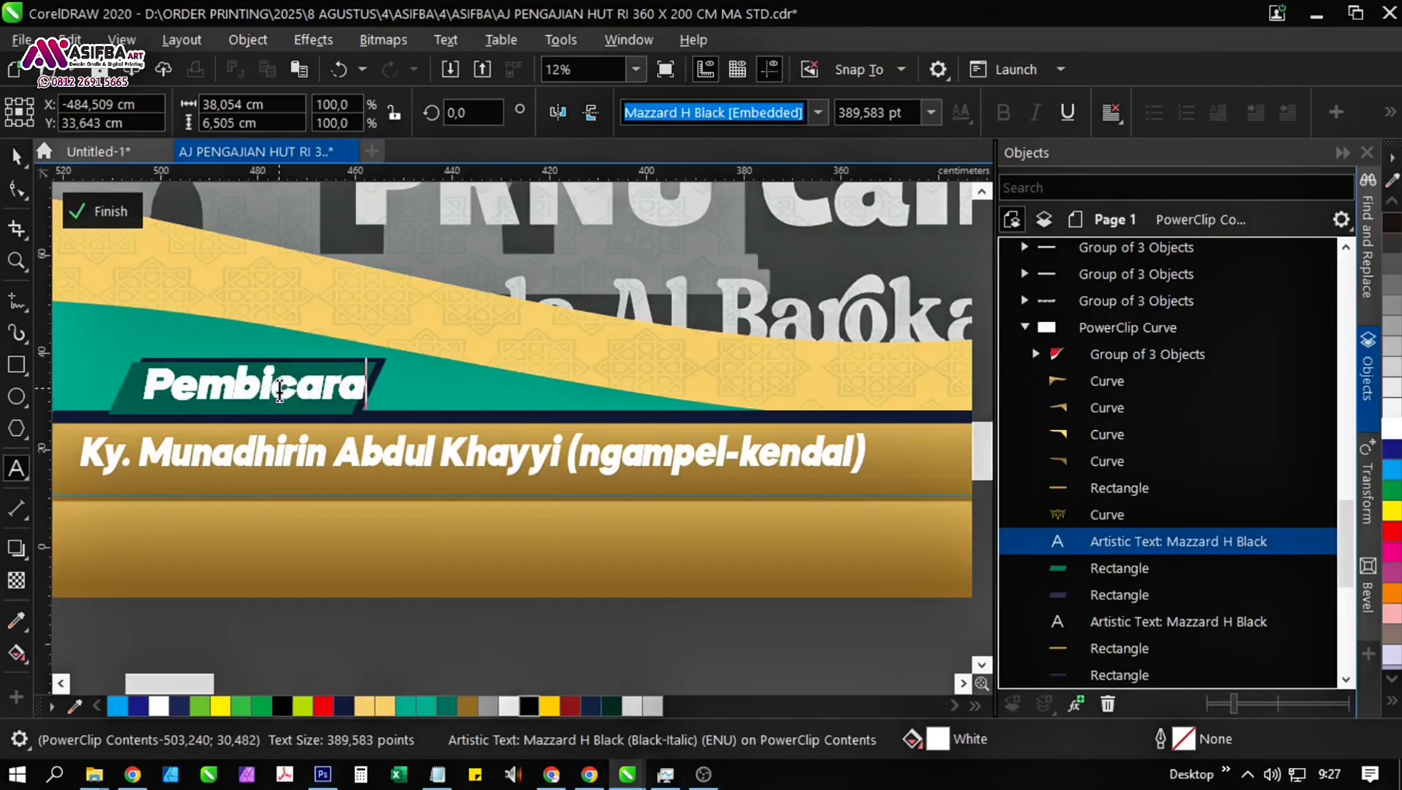
left_click(11, 153)
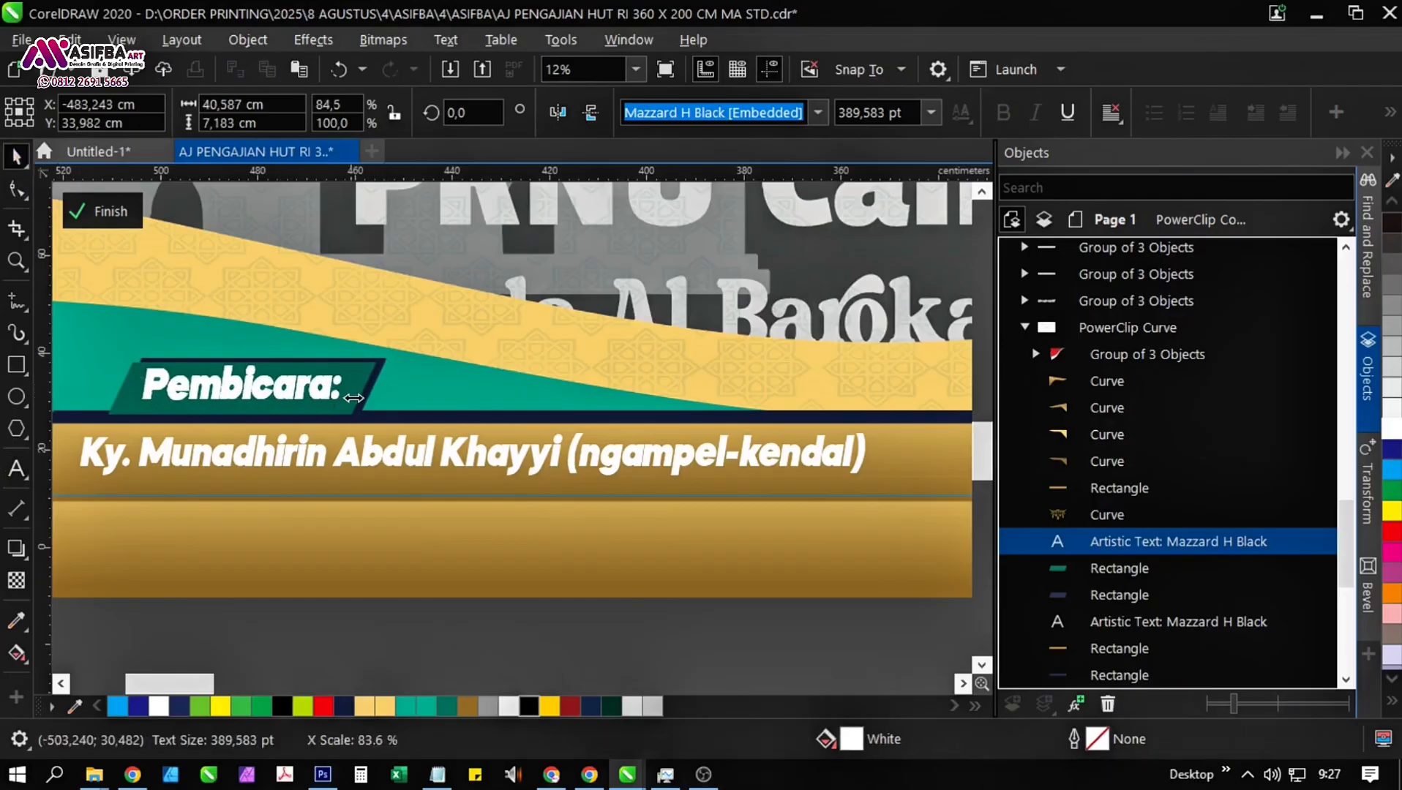
scroll(281, 447, "down", 1)
left_click(115, 223)
left_click(372, 519)
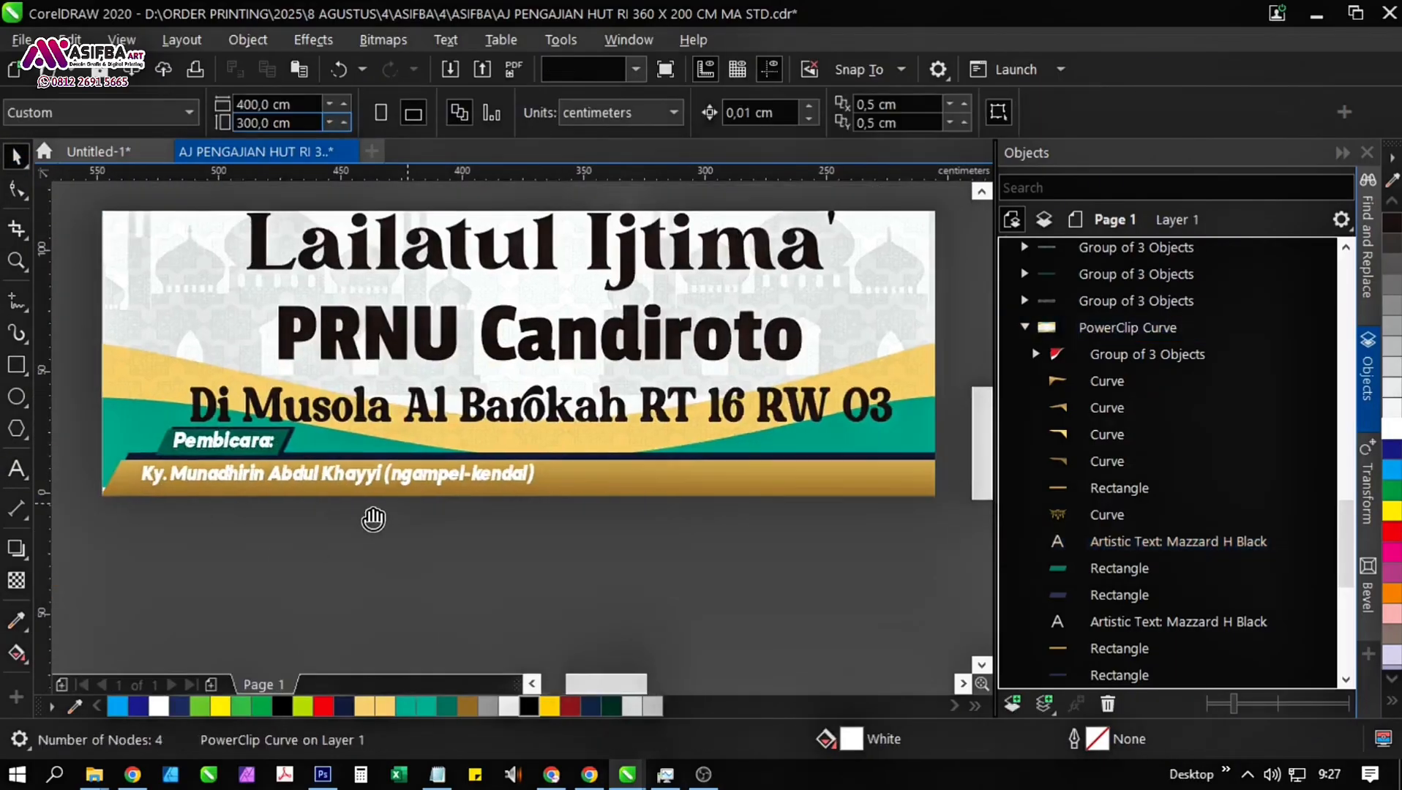
Raise the "Di Musola Al Barokah RT 16 RW 03" line slightly above the speaker label.
scroll(373, 515, "down", 1)
scroll(463, 435, "up", 1)
left_click_drag(463, 436, 499, 279)
left_click(407, 411)
scroll(407, 412, "up", 1)
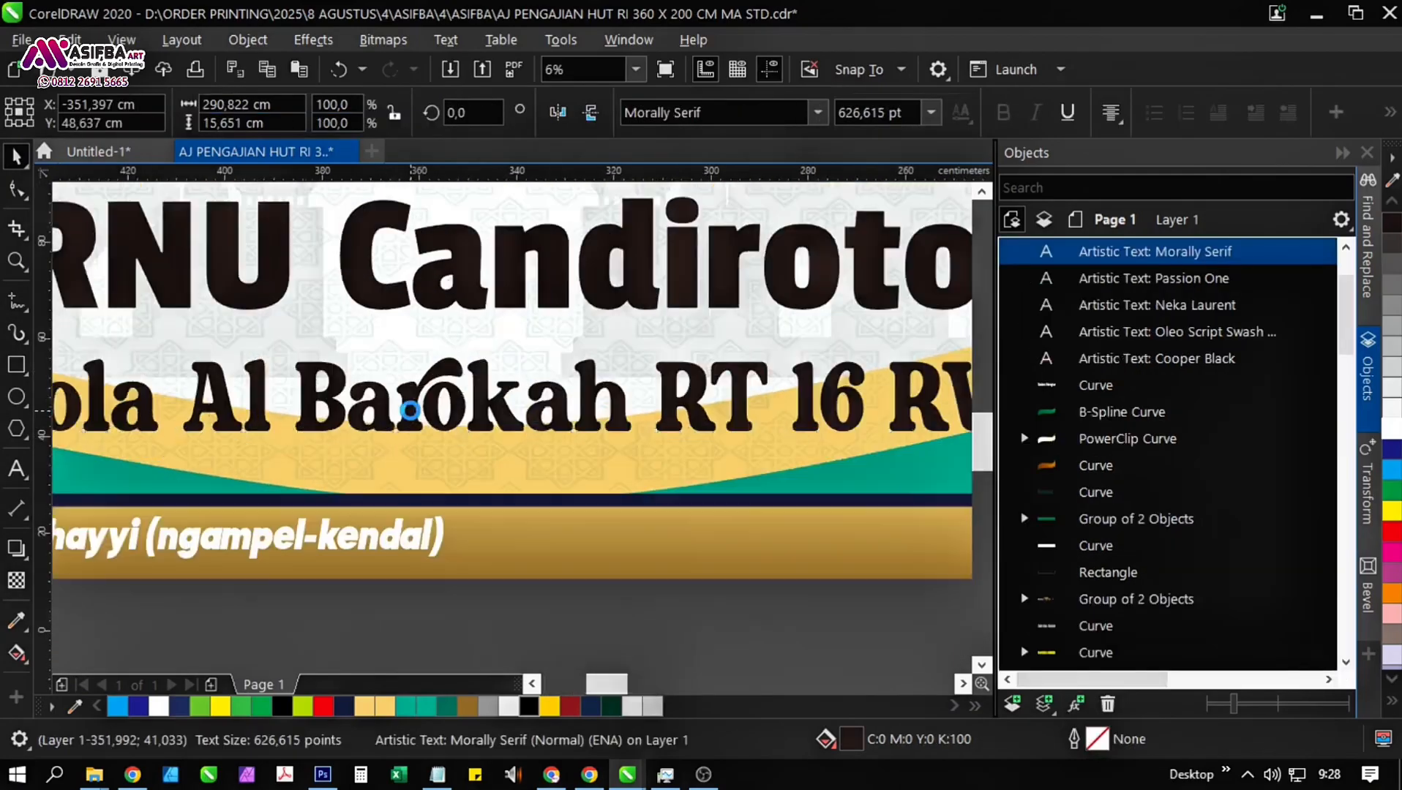
left_click_drag(406, 412, 405, 397)
scroll(405, 397, "down", 1)
scroll(429, 535, "down", 1)
left_click(517, 485)
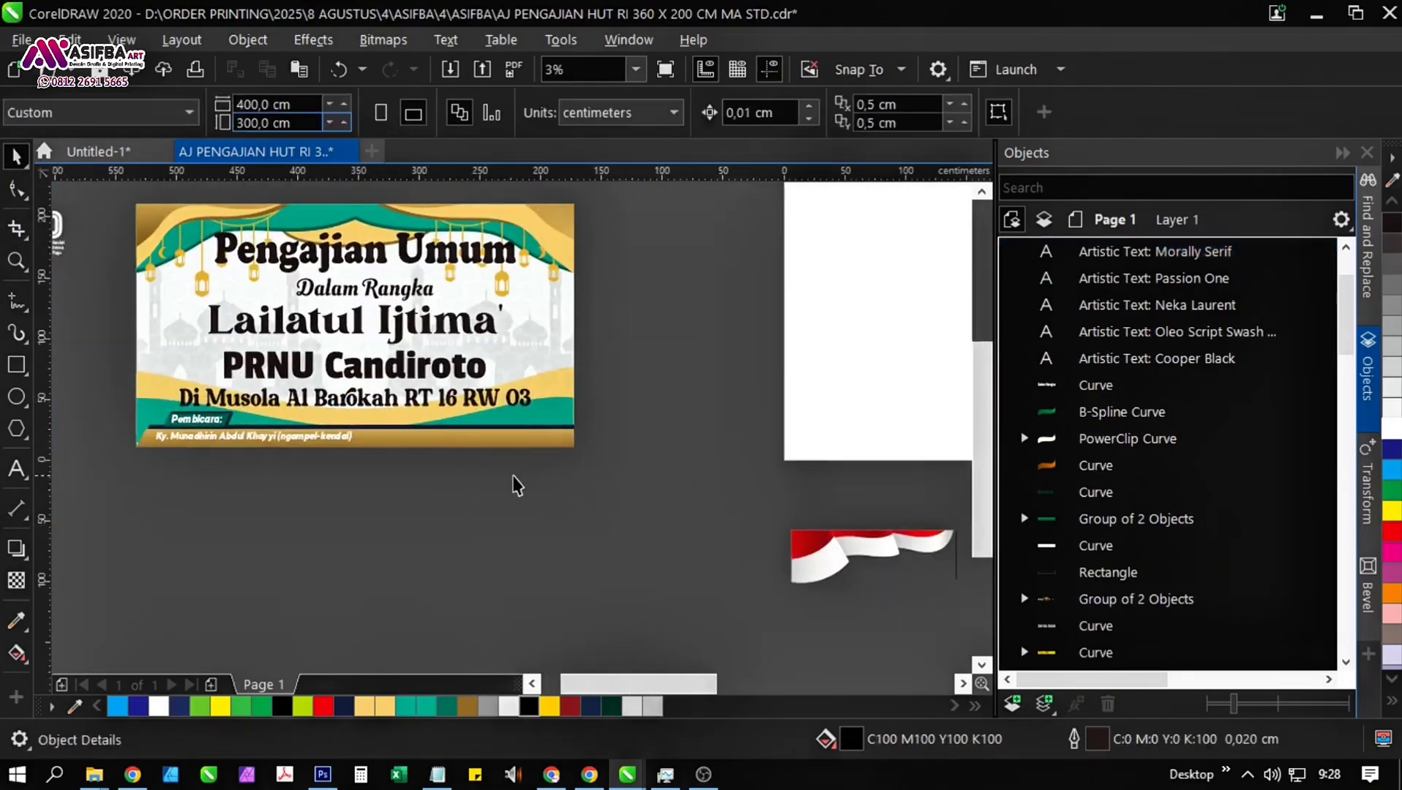
Reopen the PowerClip contents and shorten the two gold bars and their navy backing bar to about 202 cm wide.
left_click(476, 435)
left_click(101, 212)
left_click(534, 461)
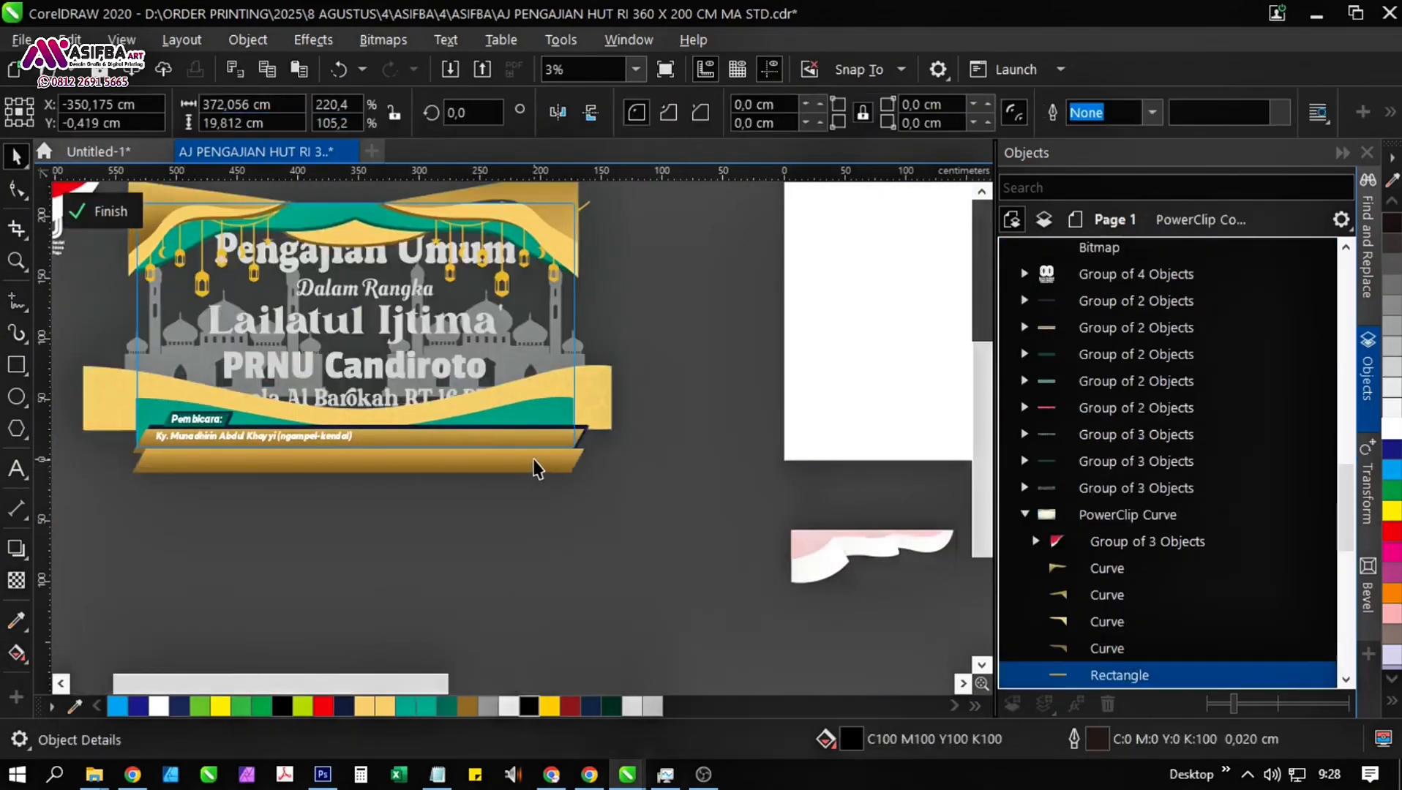
scroll(534, 461, "up", 1)
left_click(554, 423, "shift")
scroll(639, 389, "up", 1)
scroll(714, 444, "down", 2)
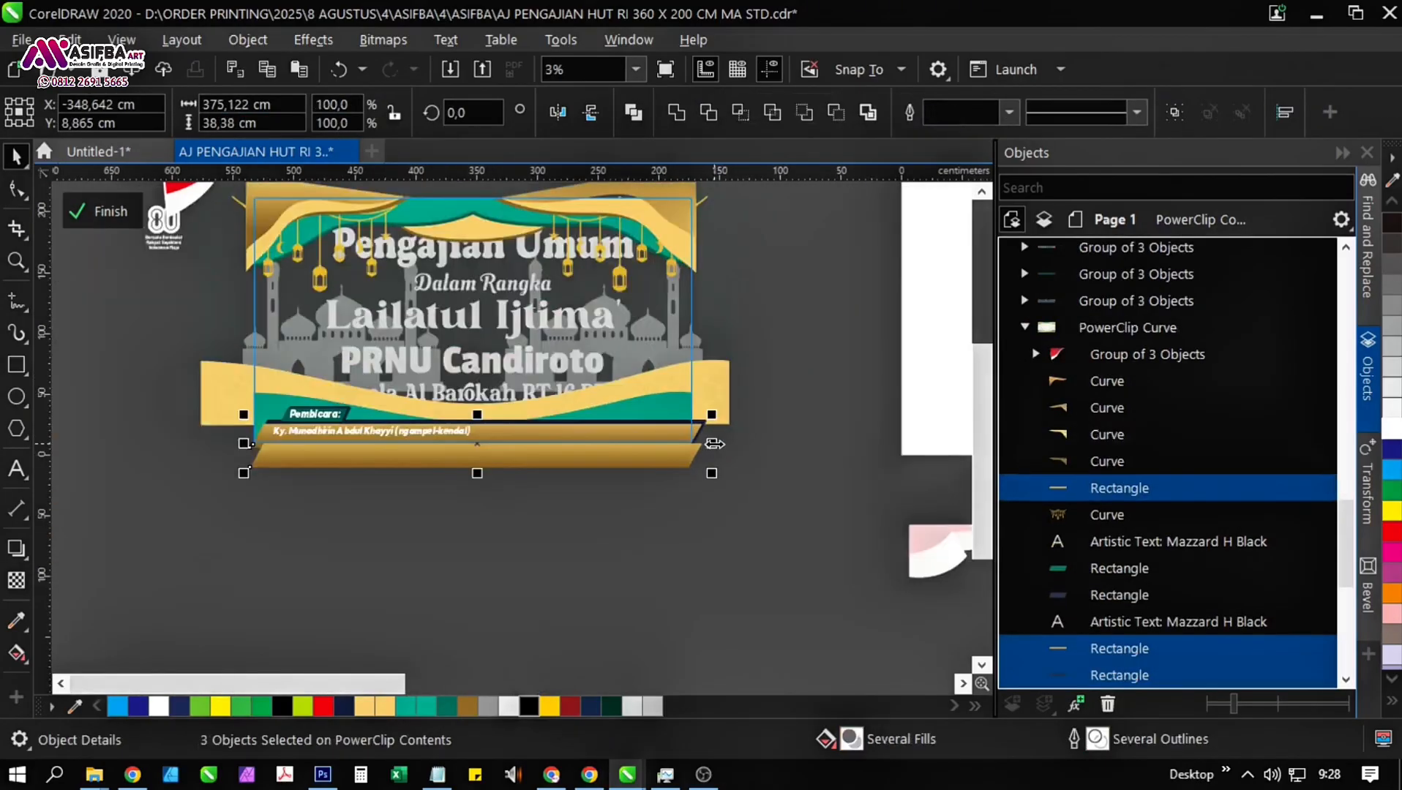
left_click_drag(710, 444, 492, 466)
scroll(395, 457, "up", 2)
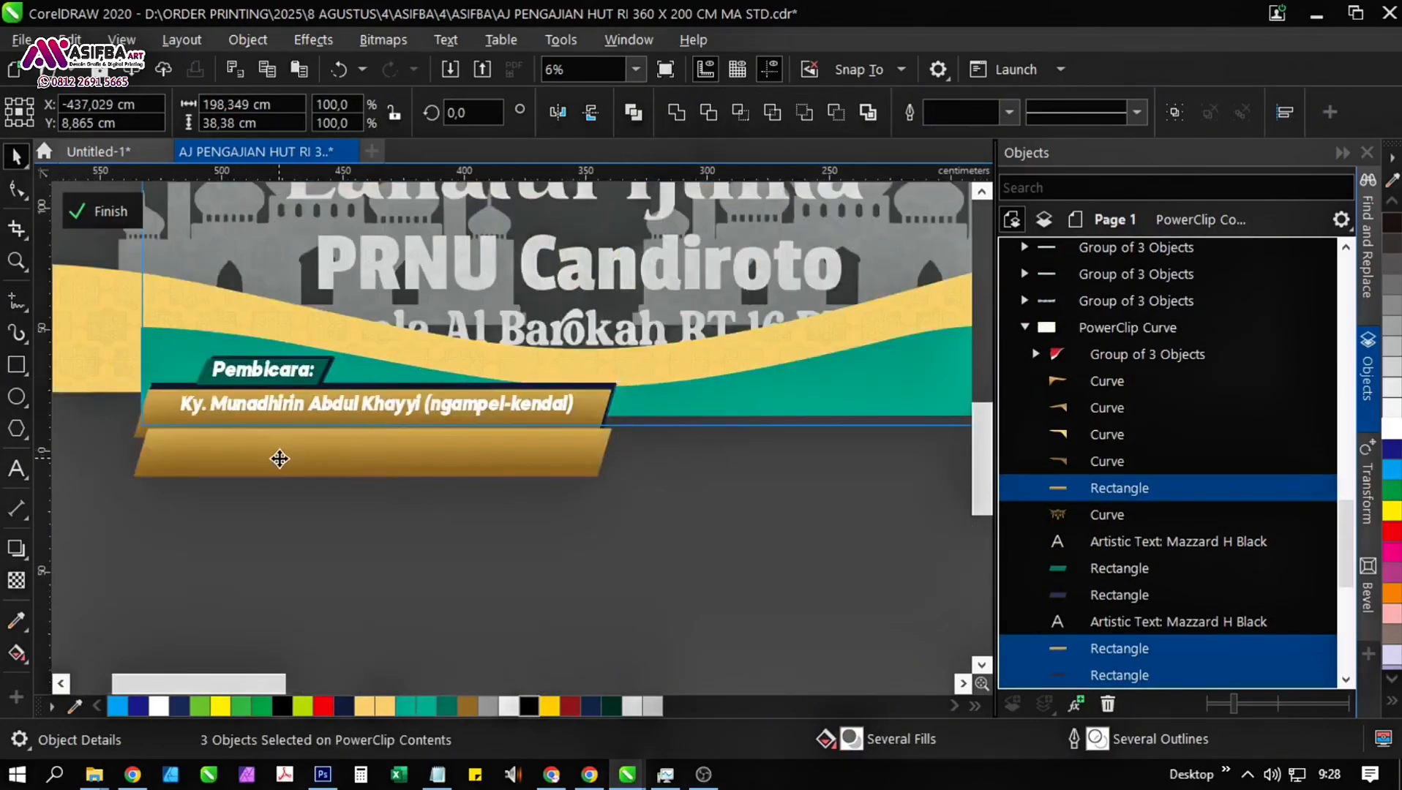
left_click_drag(432, 388, 433, 388)
scroll(518, 489, "down", 1)
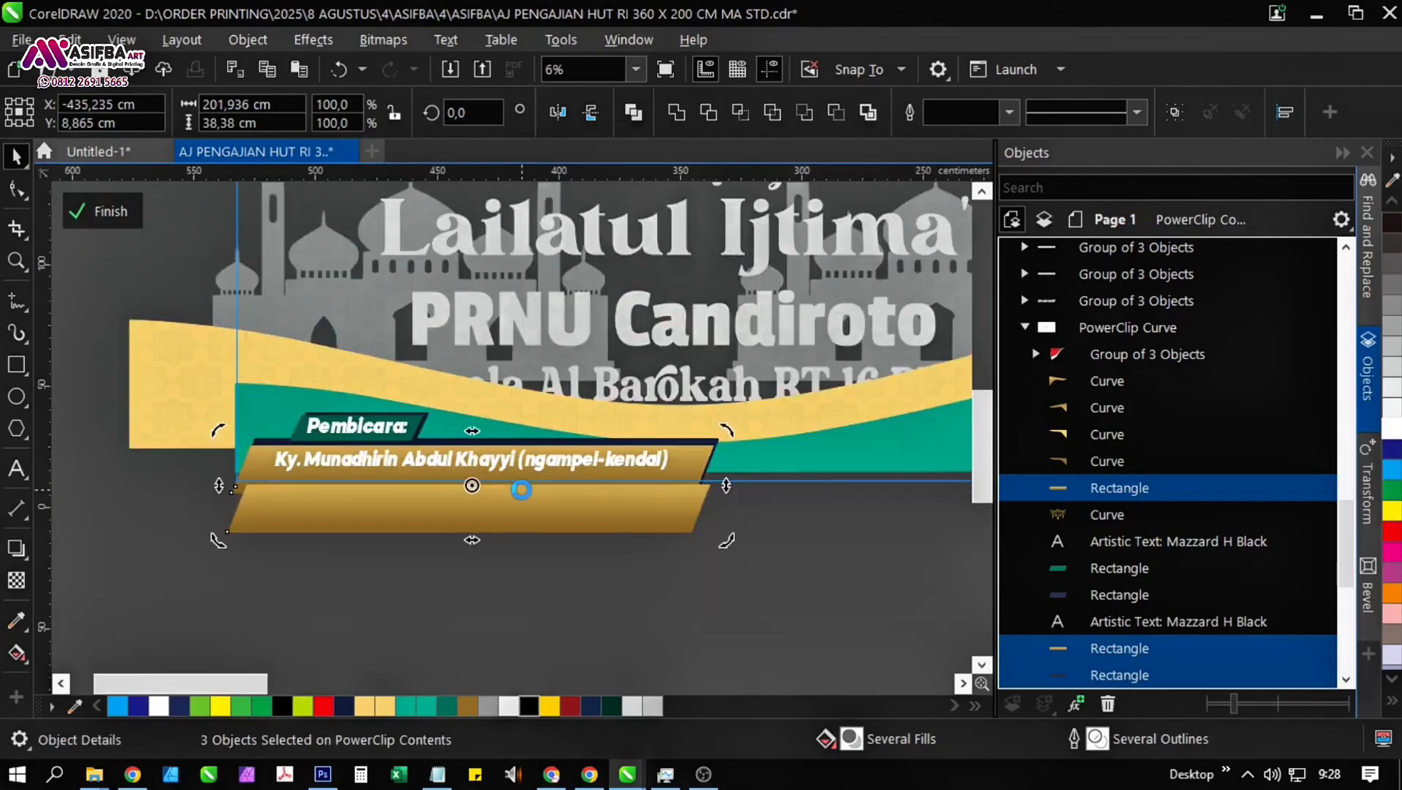
Refine the combined width of the two gold bars and navy backing bar to about 196 cm.
scroll(517, 460, "up", 1)
scroll(518, 459, "down", 1)
left_click(521, 498)
scroll(709, 491, "up", 1)
left_click_drag(739, 480, 702, 480)
scroll(704, 483, "down", 1)
scroll(478, 491, "up", 1)
left_click(477, 494)
left_click_drag(447, 379, 456, 384)
scroll(460, 385, "down", 1)
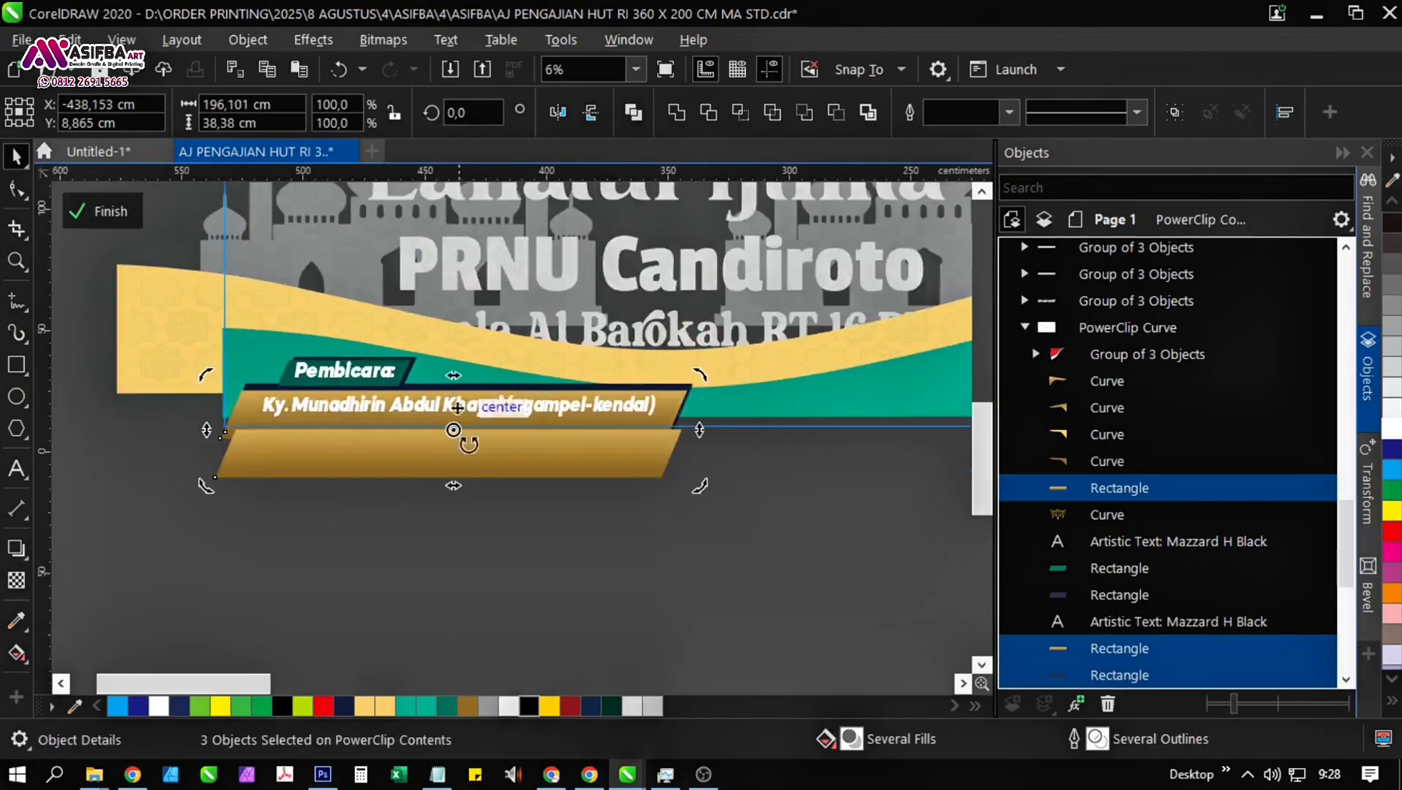
Adjust the navy backing bar behind the speaker strip to about 192 cm wide and finish editing the PowerClip contents.
key("Escape")
scroll(621, 385, "up", 2)
left_click(603, 396)
left_click_drag(748, 423, 611, 396)
scroll(630, 413, "down", 2)
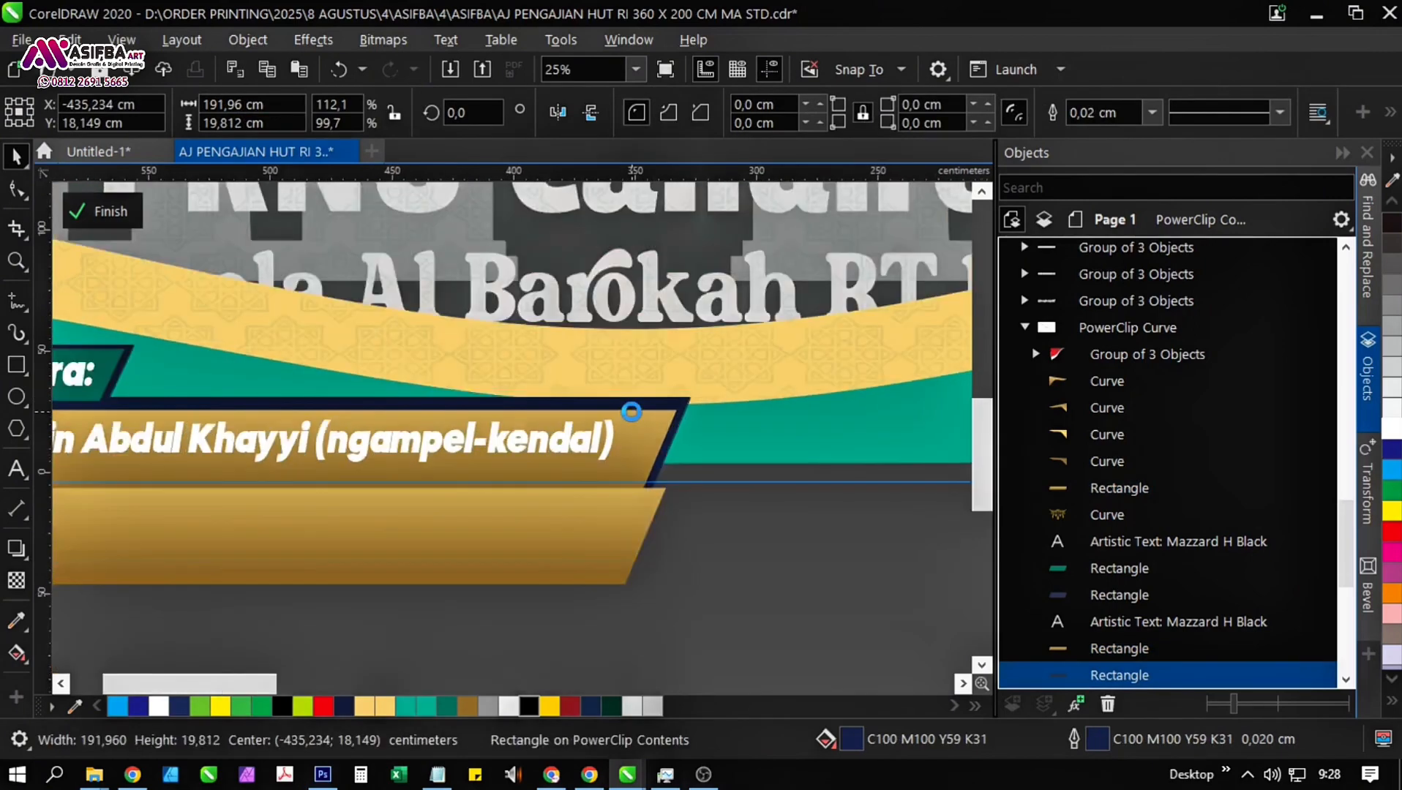
key("Escape")
left_click(109, 212)
Reopen the PowerClip contents and stretch the green wave down to the banner's lower edge, about 41 cm tall.
left_click(418, 546)
left_click_drag(754, 442, 432, 466)
left_click(392, 398)
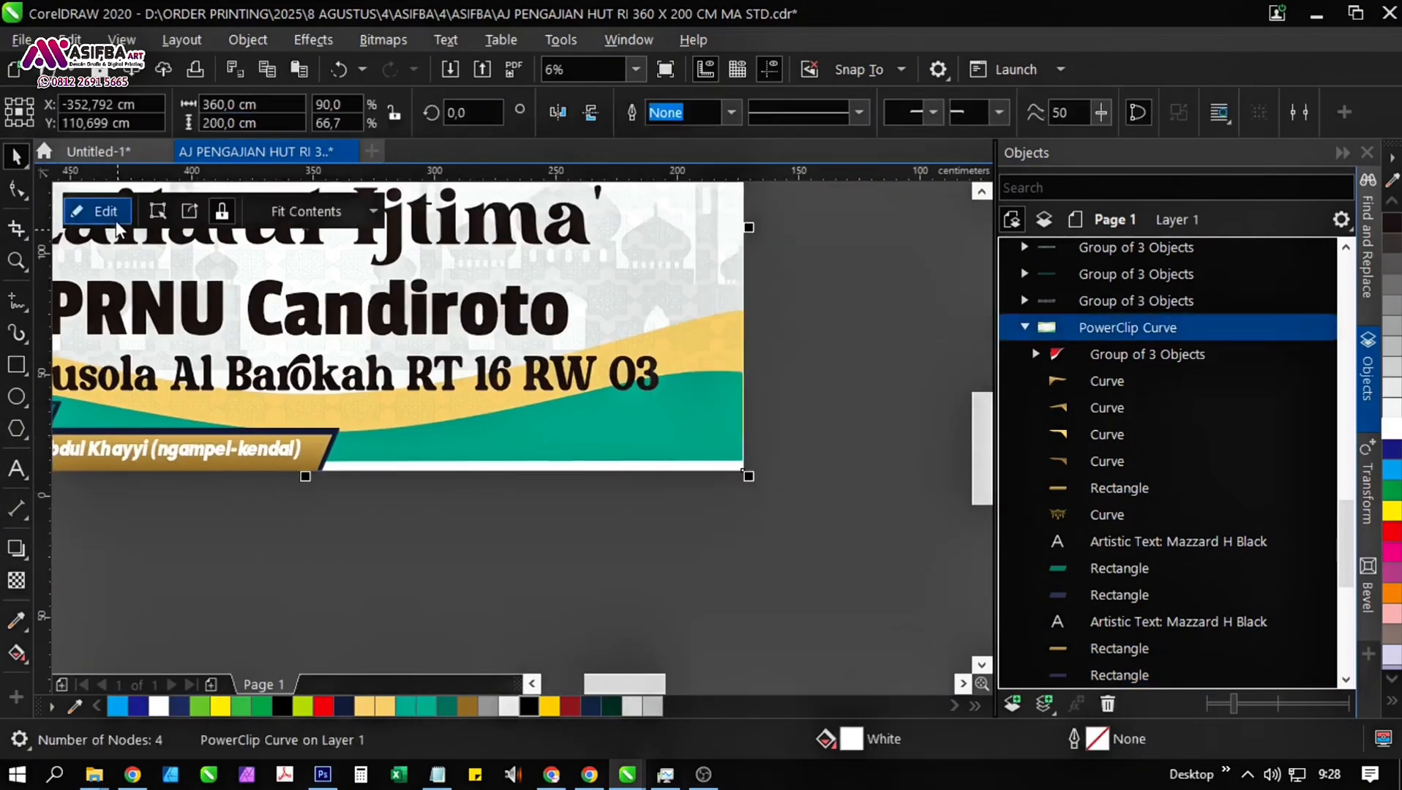
left_click(101, 213)
left_click(645, 446)
scroll(357, 470, "up", 1)
left_click_drag(247, 461, 249, 479)
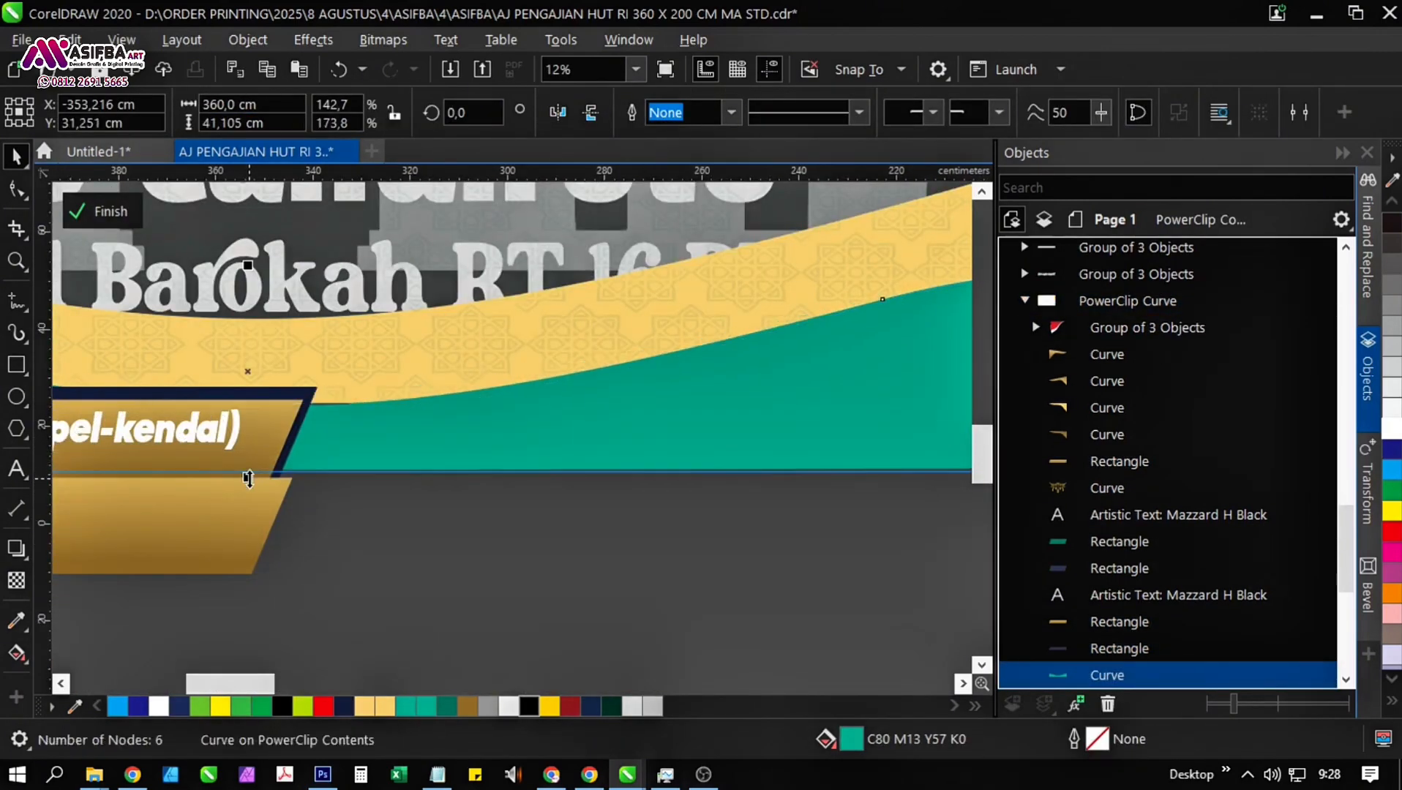
Finish editing the PowerClip contents and save the banner file.
scroll(250, 482, "down", 2)
left_click(281, 595)
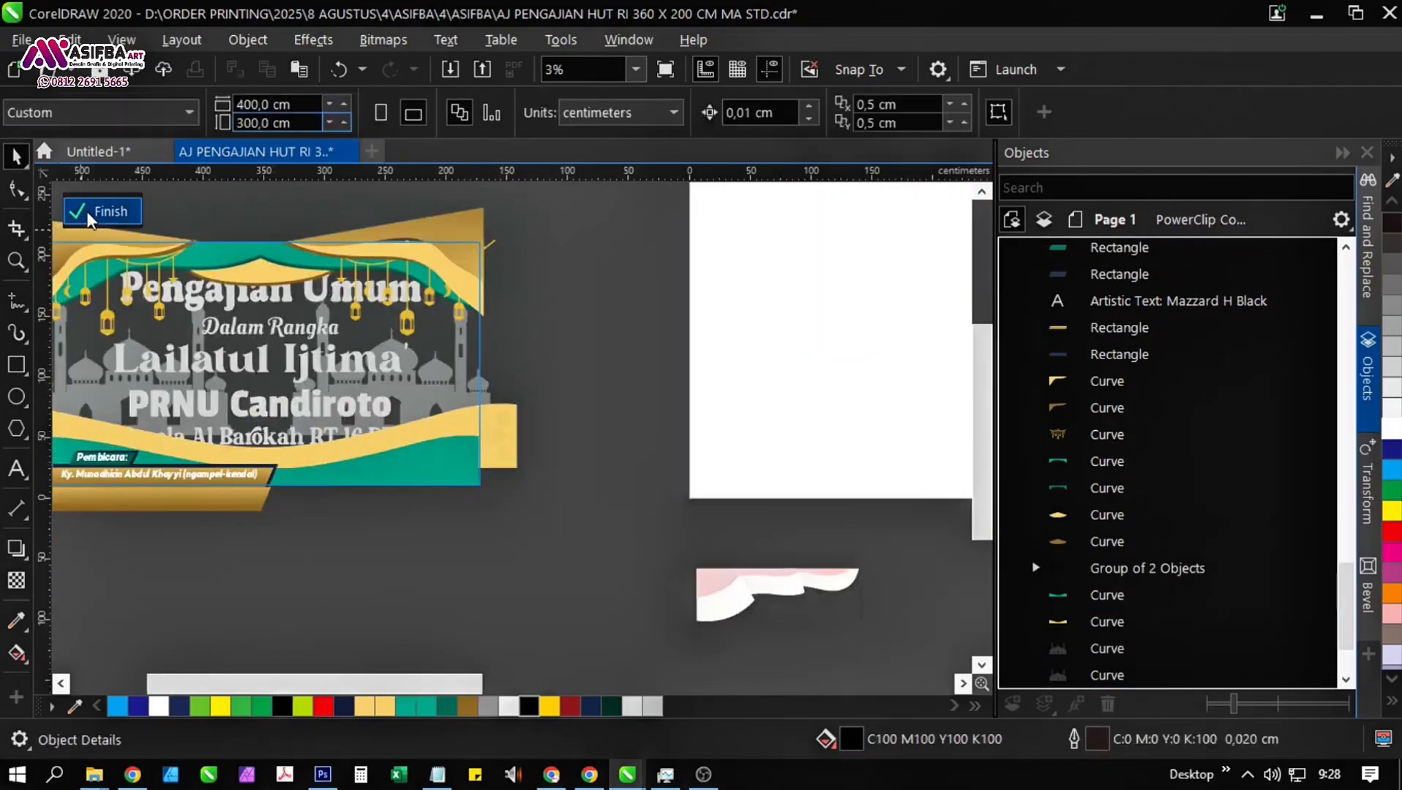
left_click(90, 217)
left_click(253, 522)
left_click_drag(253, 523, 364, 519)
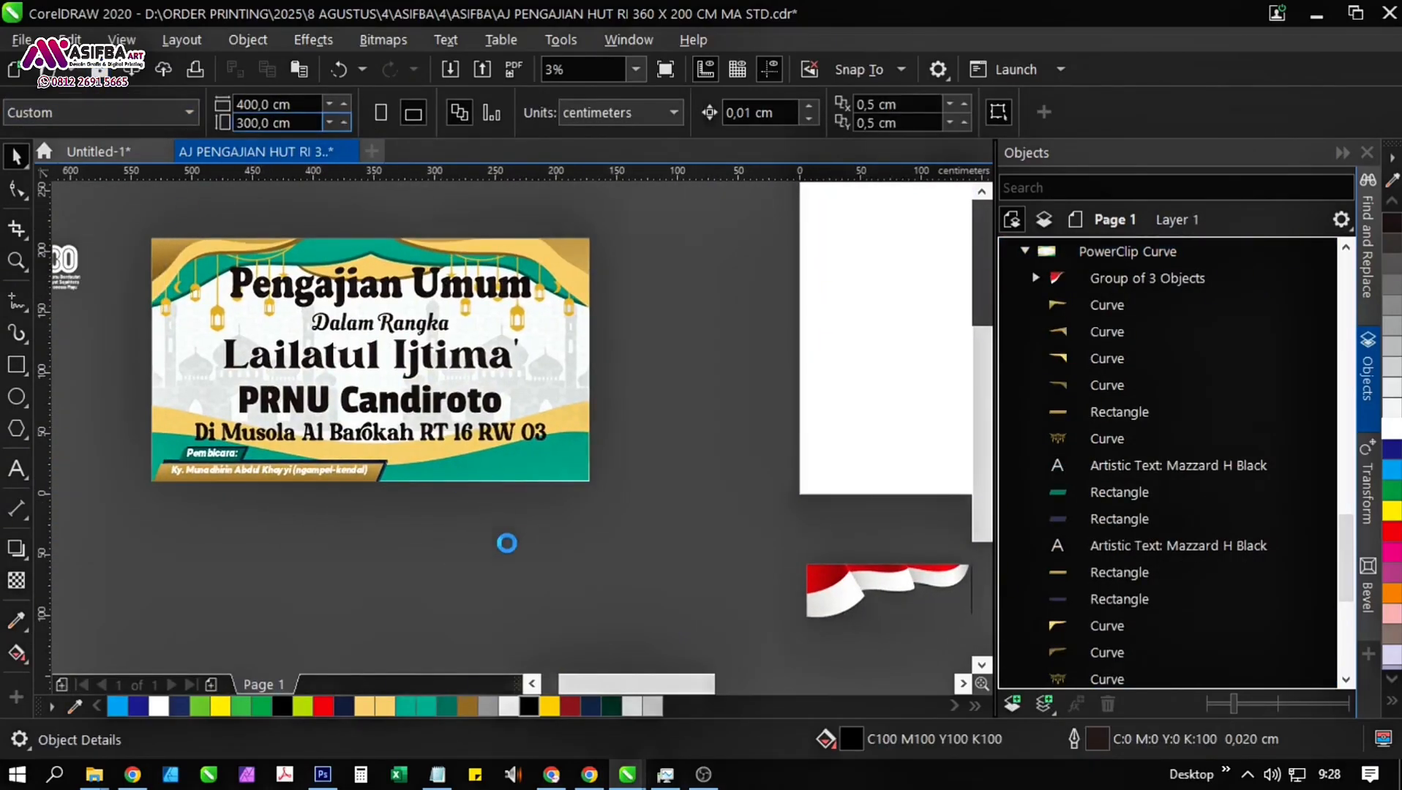
left_click_drag(434, 464, 476, 547)
left_click_drag(617, 560, 464, 393)
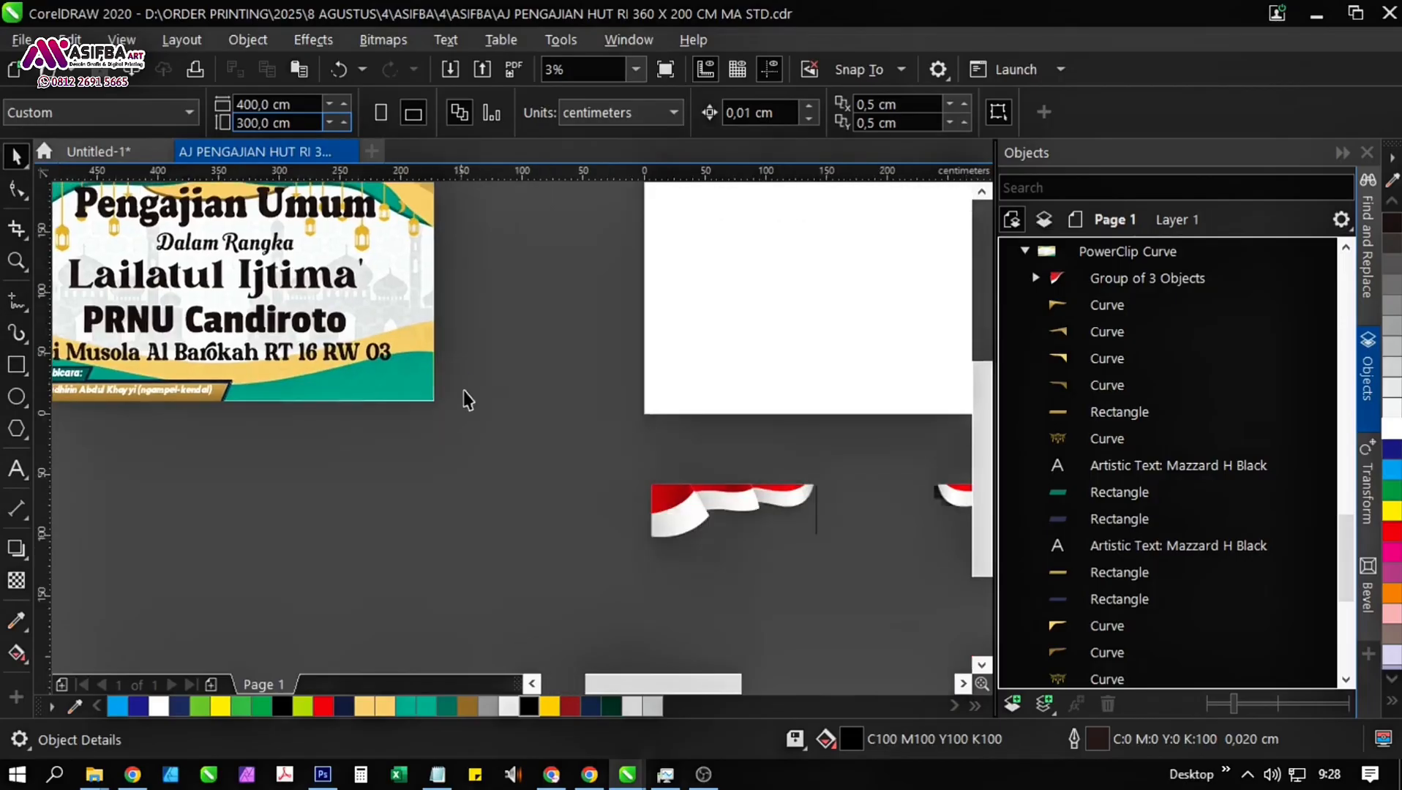
Ungroup the pair of red-and-white flag drapes and move the left drape beside the banner.
left_click(693, 501)
scroll(642, 533, "down", 1)
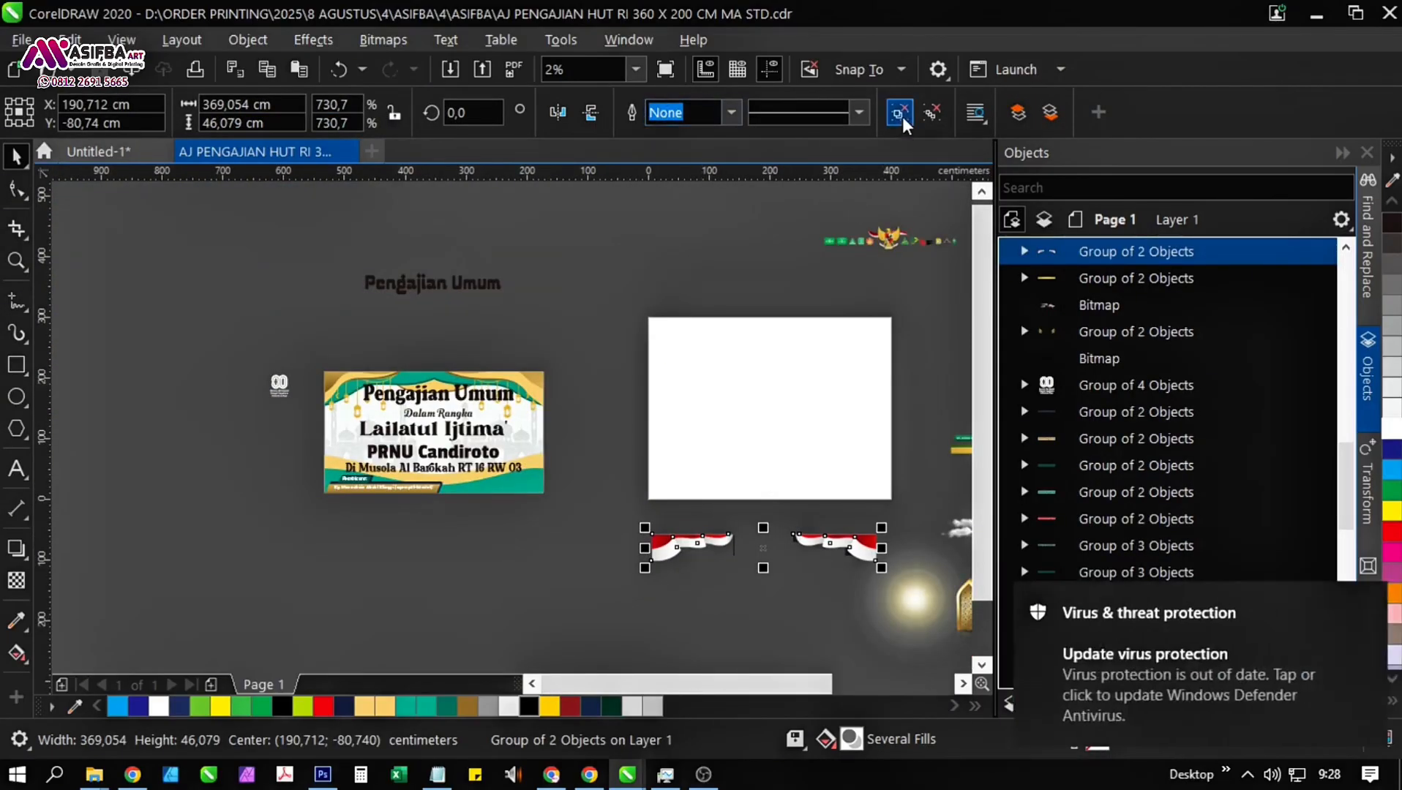
left_click(672, 548)
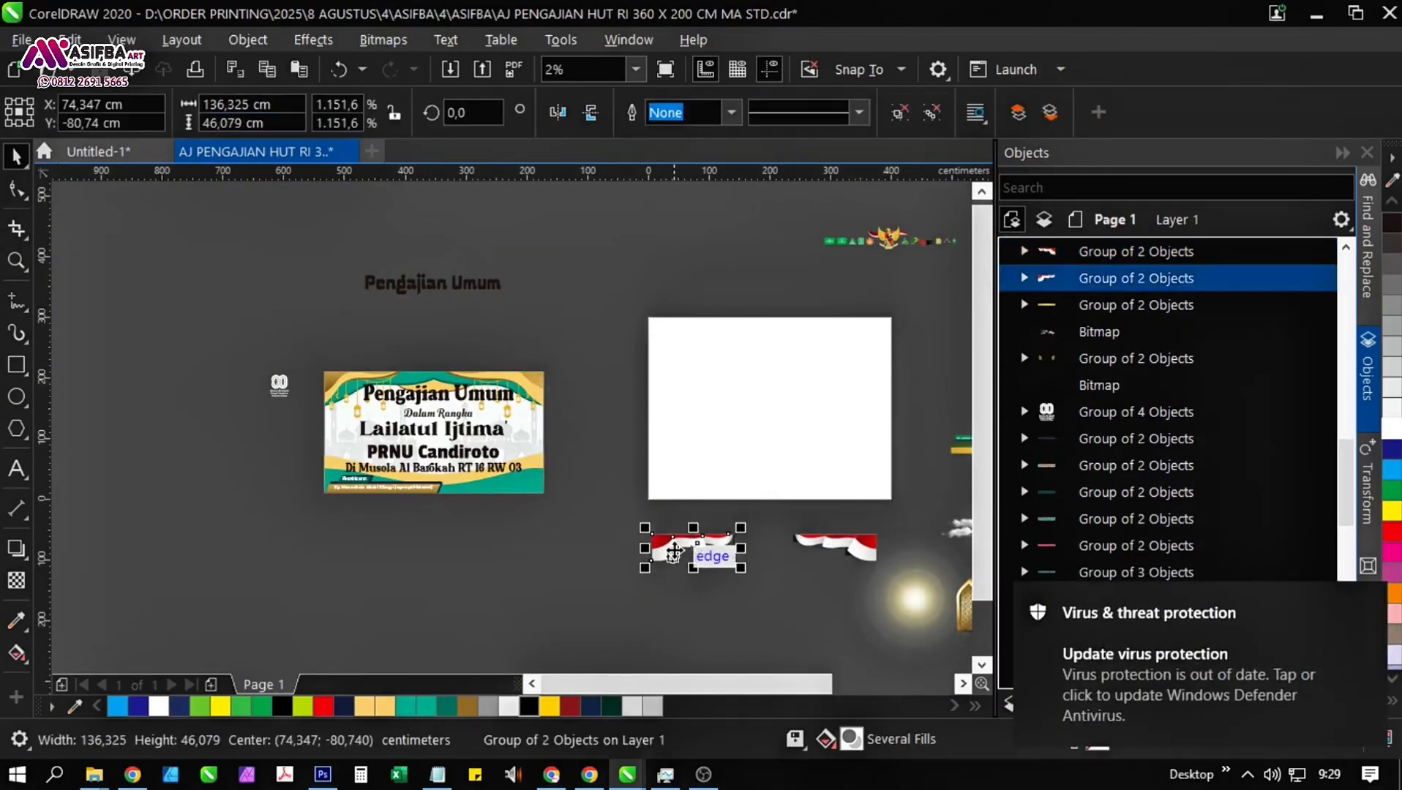
left_click_drag(672, 547, 587, 407)
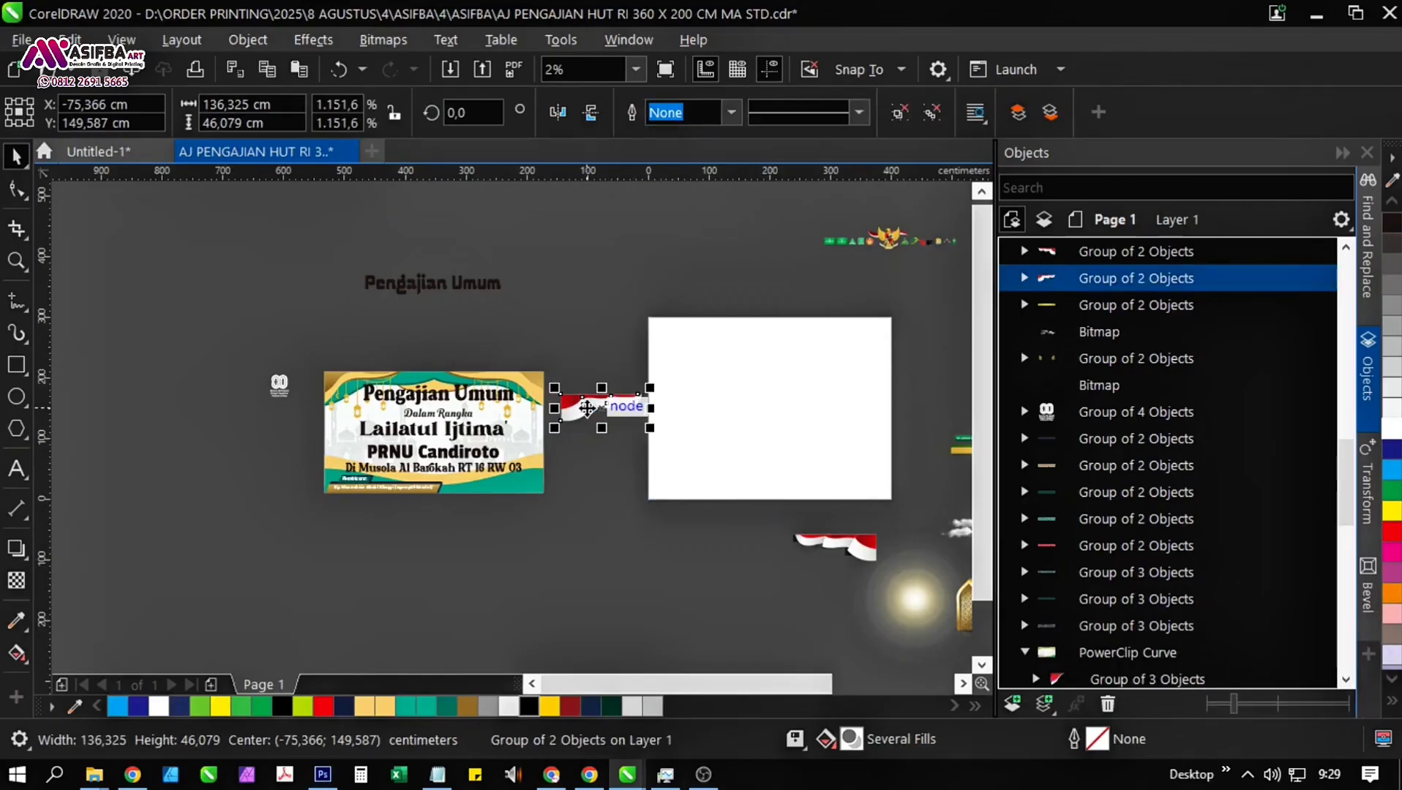
Shrink the flag drape and align it into the banner's upper-left corner.
scroll(587, 407, "up", 1)
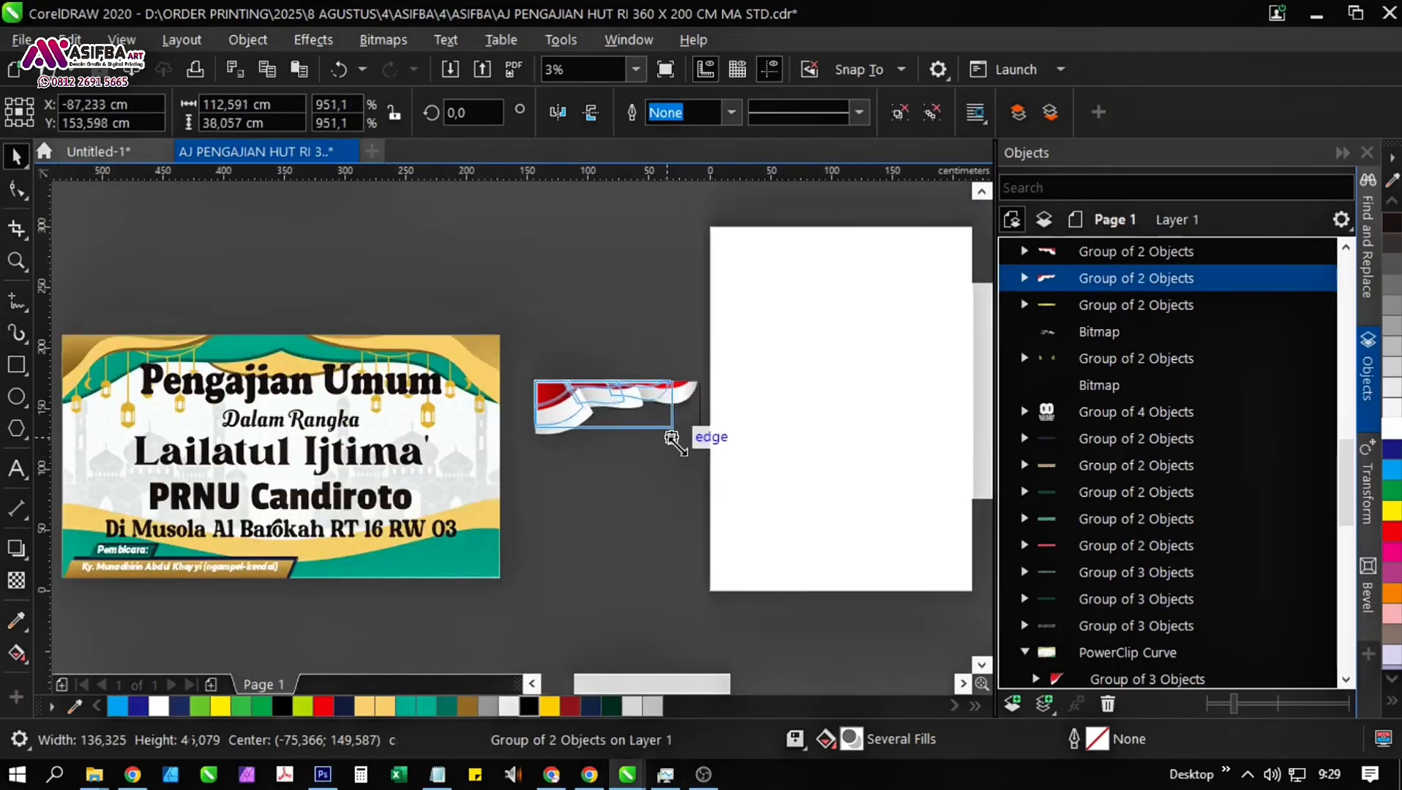
left_click(491, 462, "shift")
key("l")
left_click(617, 547)
scroll(66, 413, "up", 2)
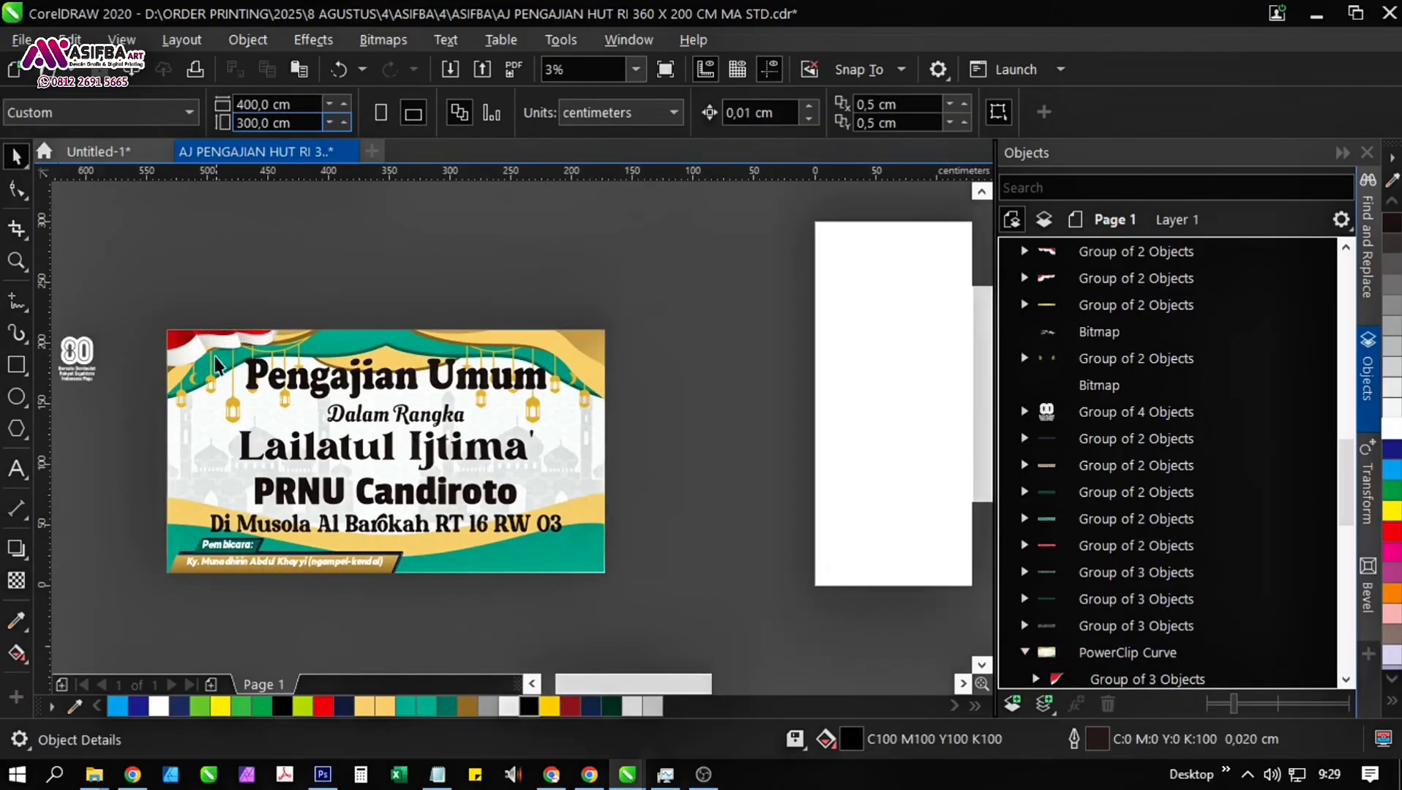
Reduce the flag drape in the banner's upper-left corner to about 66 × 22 cm.
left_click(206, 344)
left_click_drag(505, 444, 375, 400)
scroll(283, 360, "down", 1)
left_click(313, 305)
scroll(248, 344, "up", 1)
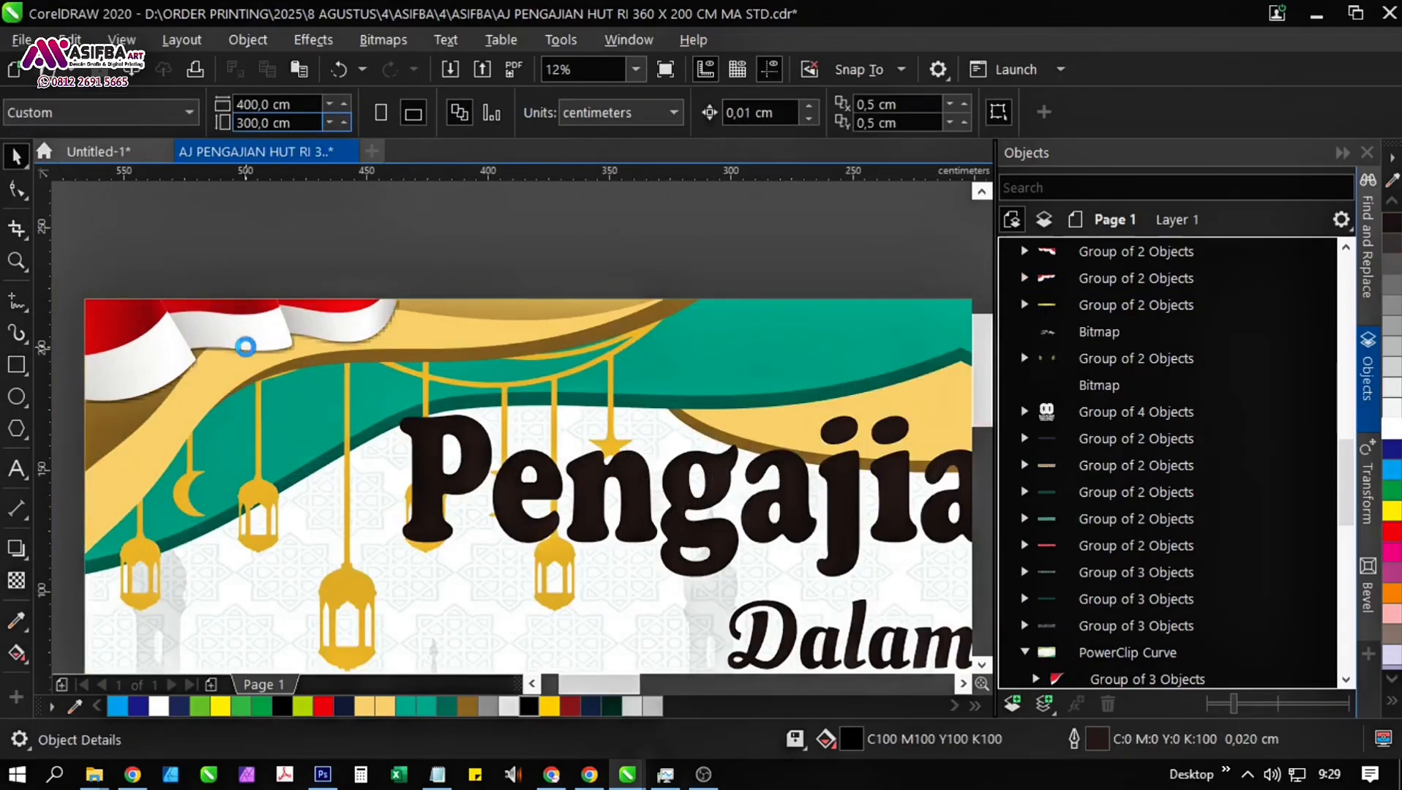
scroll(248, 344, "down", 1)
left_click(238, 342)
scroll(221, 371, "up", 1)
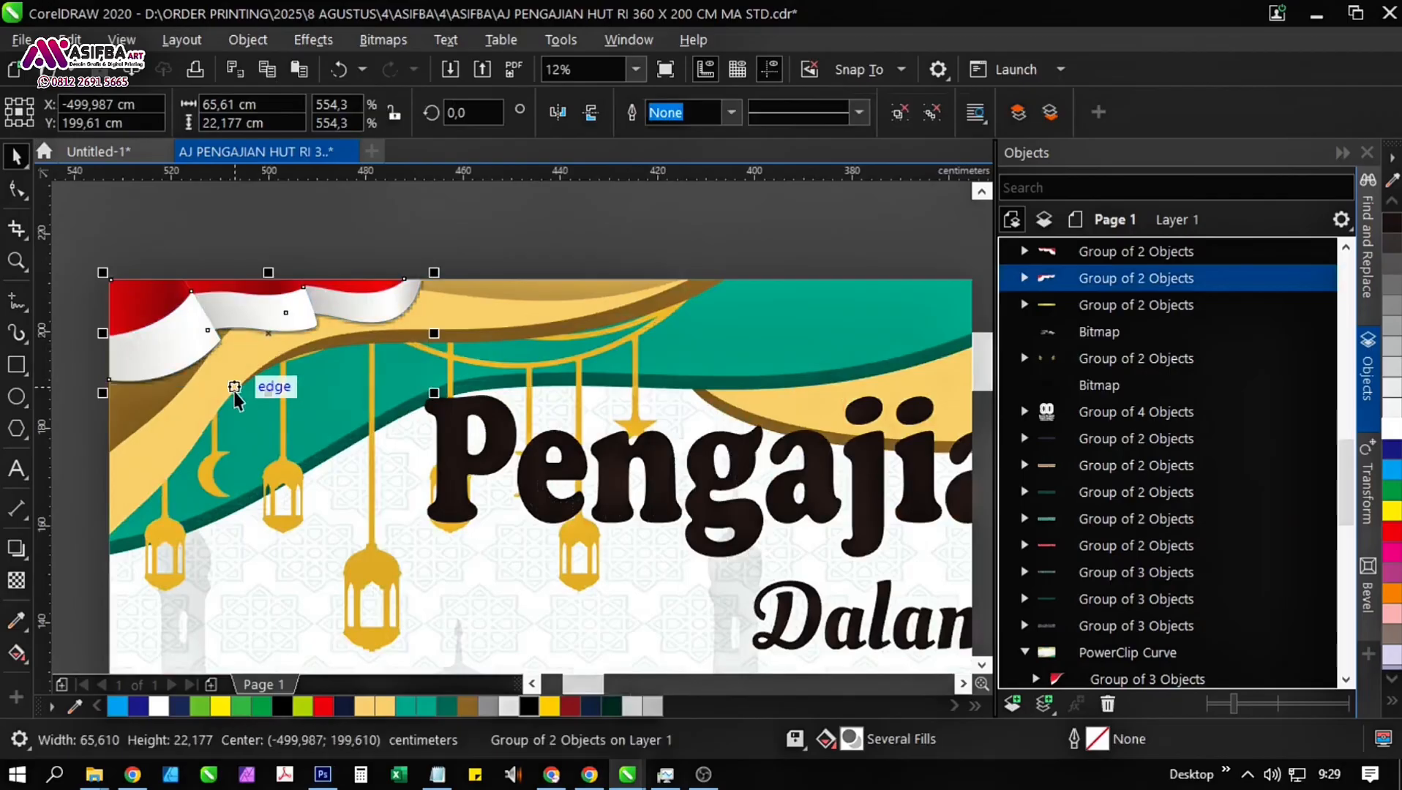
Make a horizontally mirrored copy of the flag drape and align it to the banner's right edge.
scroll(234, 395, "down", 1)
left_click_drag(164, 360, 425, 362)
right_click(425, 363)
left_click(791, 372, "shift")
left_click_drag(766, 359, 651, 356)
key("r")
left_click(601, 304)
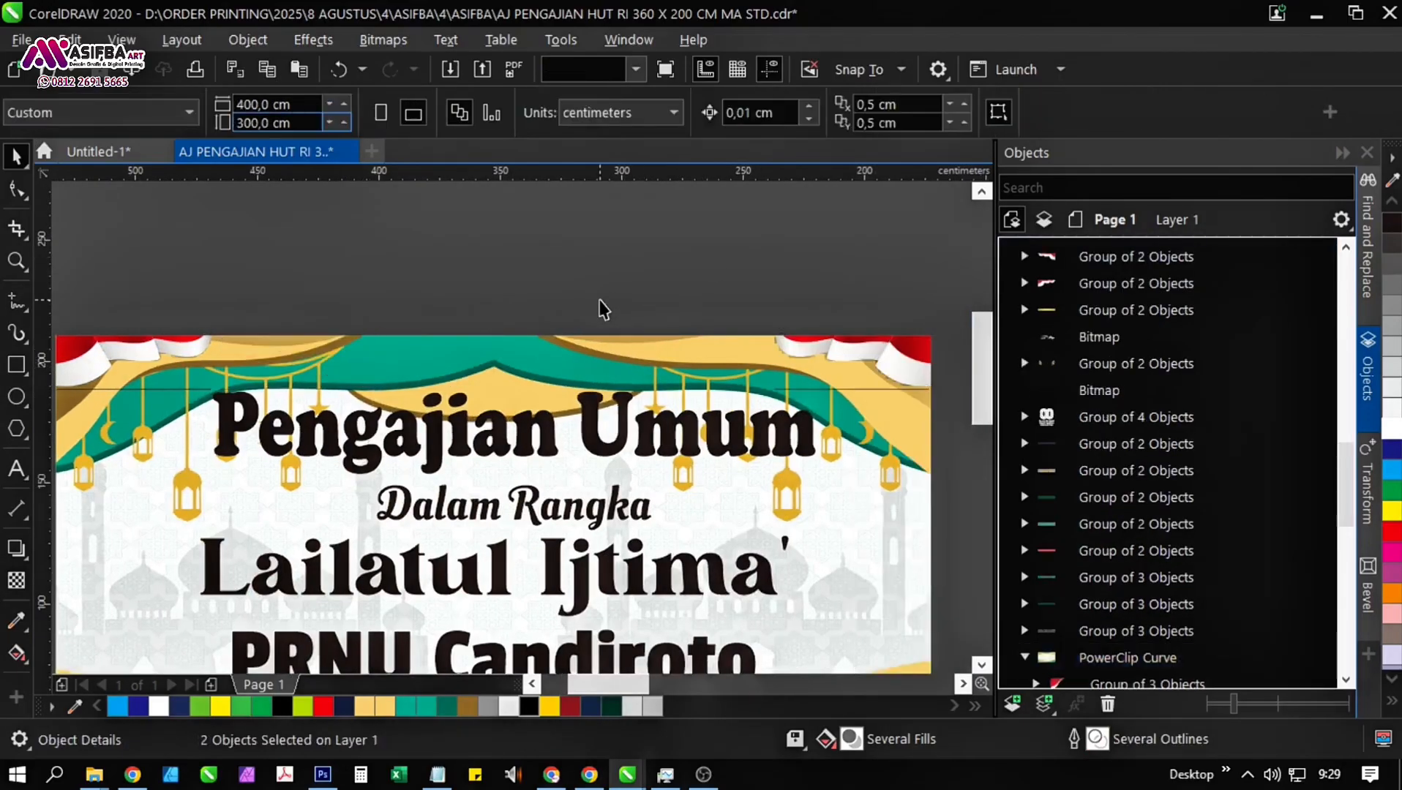
Set the shadow feathering of the right flag drape's drop shadow to 7.
scroll(600, 301, "down", 1)
left_click(753, 331)
left_click(1026, 252)
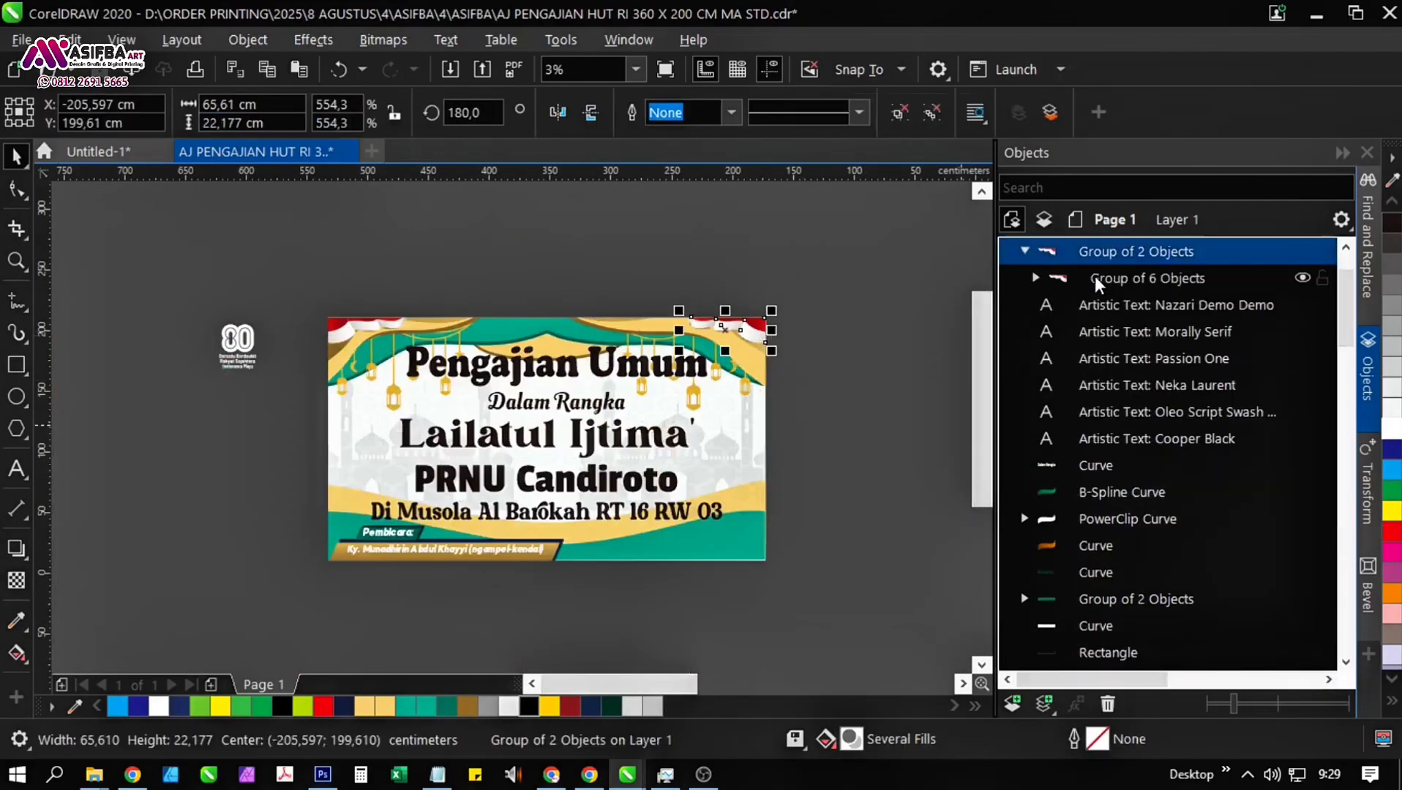
left_click(1036, 278)
left_click(1118, 305)
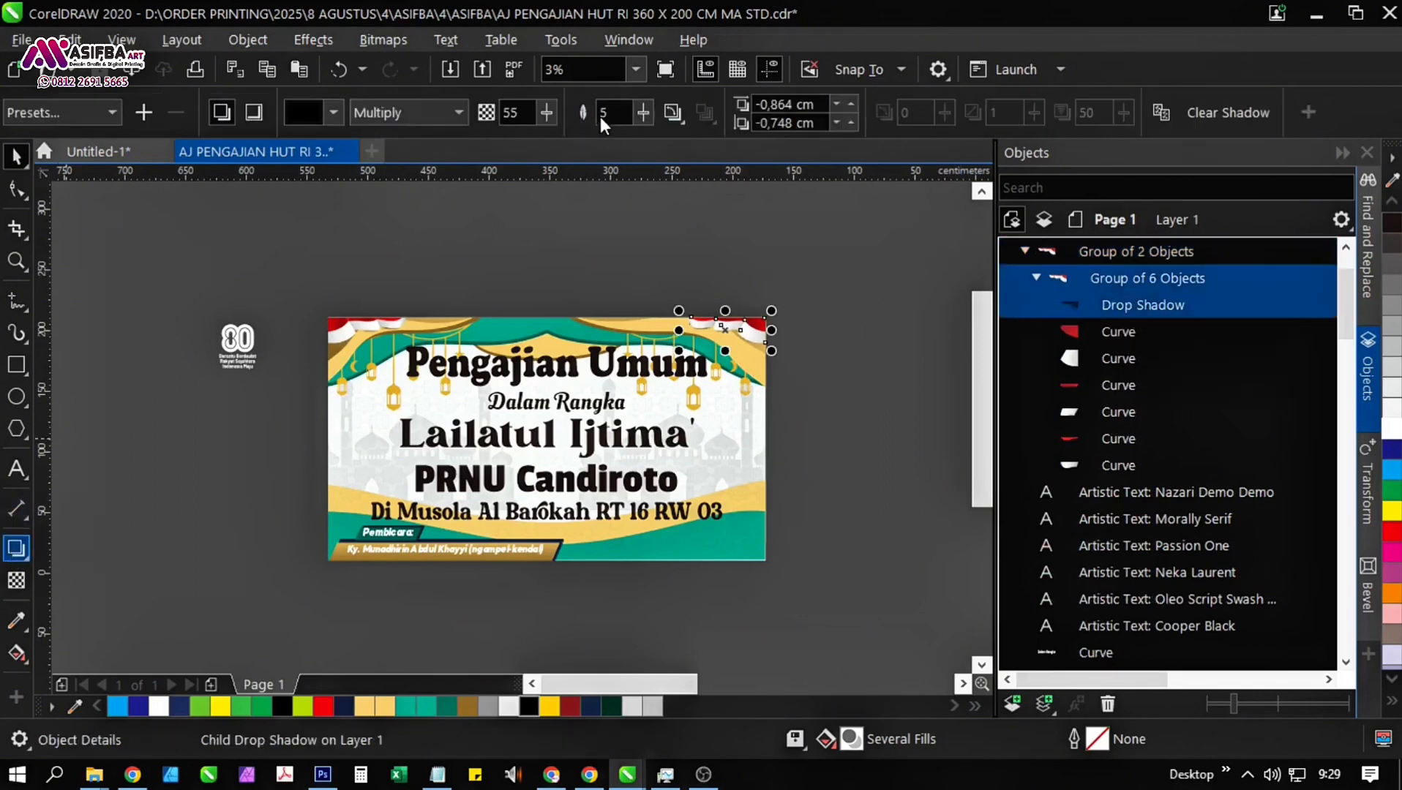
left_click_drag(614, 115, 584, 117)
type("7")
key("Return")
scroll(659, 316, "up", 1)
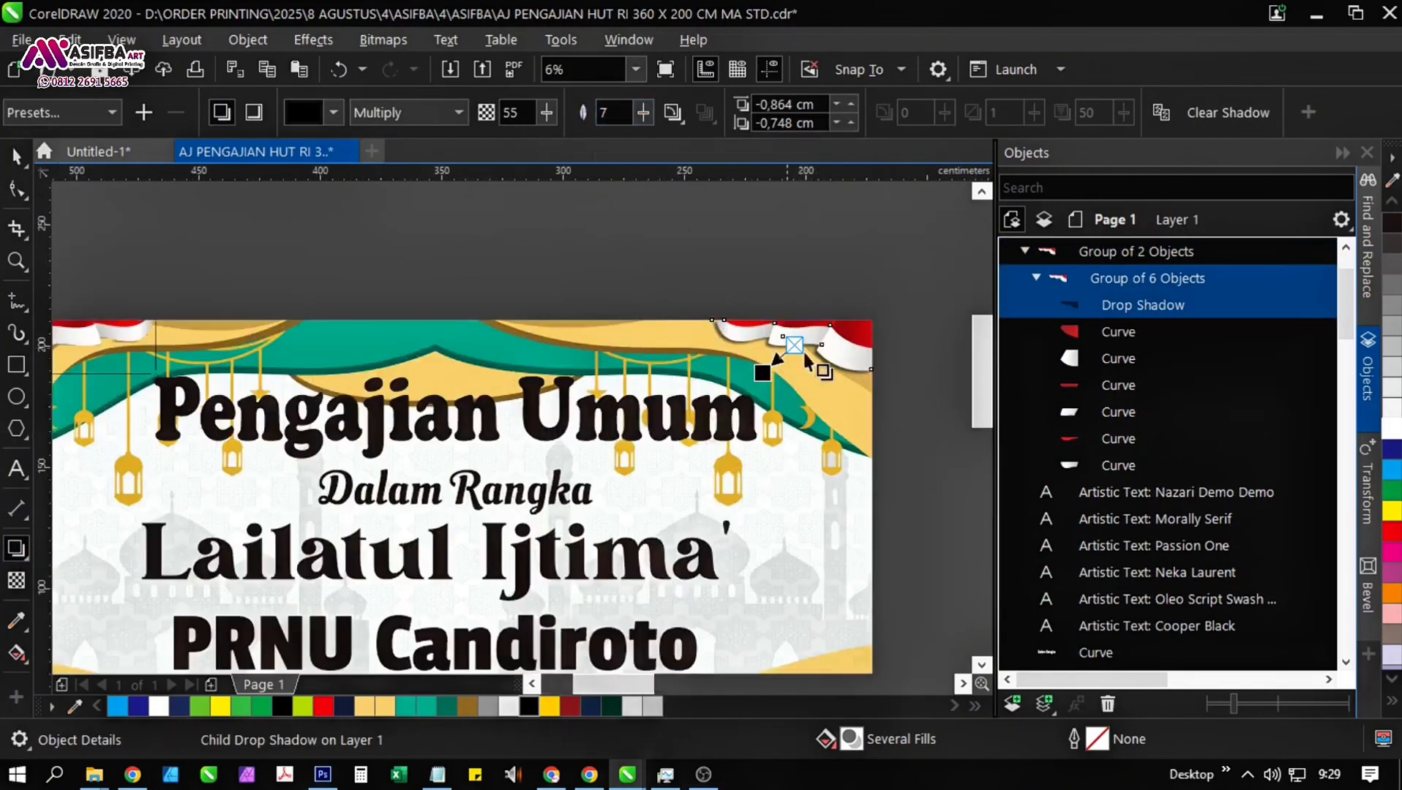
Set the left flag drape's shadow feathering to 7 as well and save the file.
scroll(851, 366, "up", 1)
scroll(851, 366, "down", 2)
scroll(823, 381, "up", 1)
left_click(116, 322)
left_click(1026, 605)
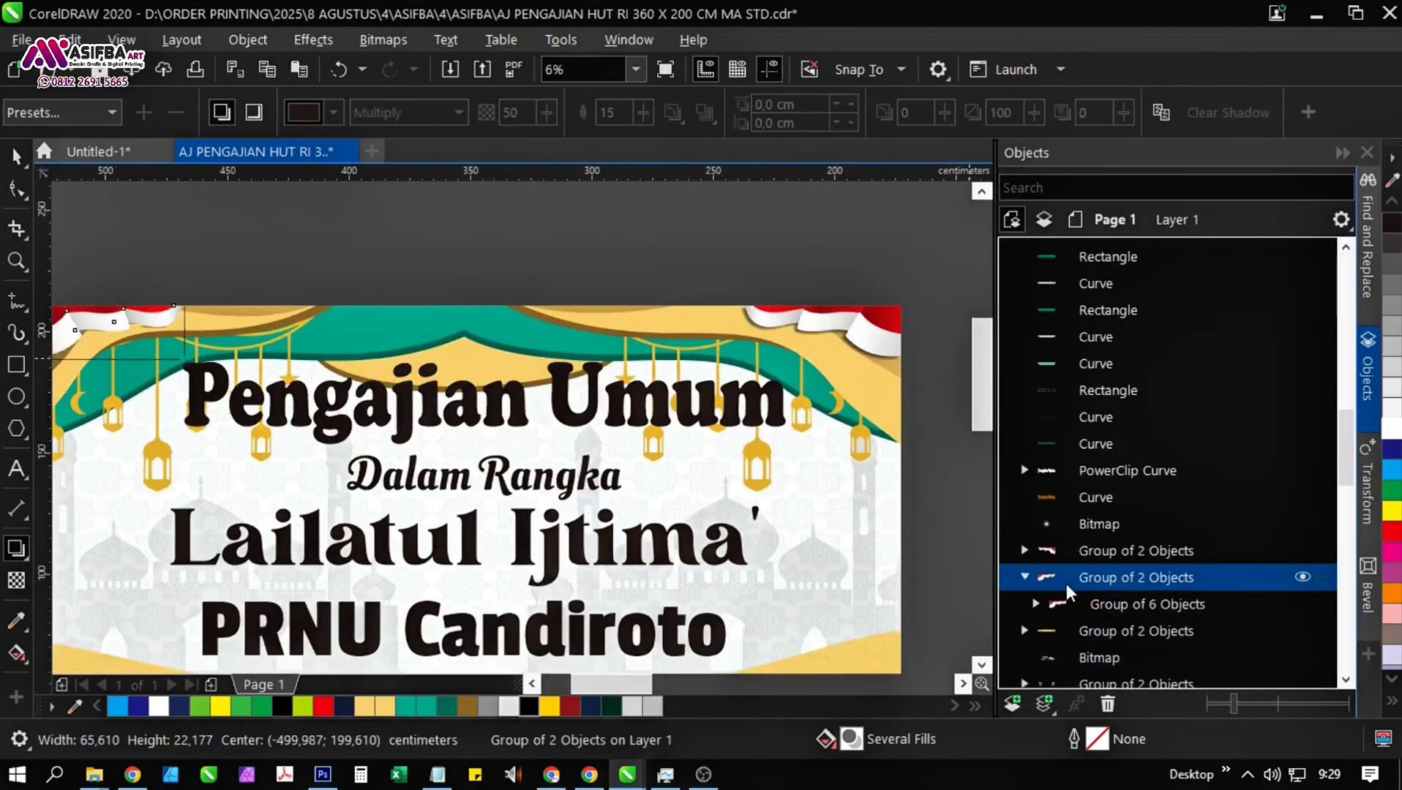
left_click(1036, 604)
left_click(1120, 631)
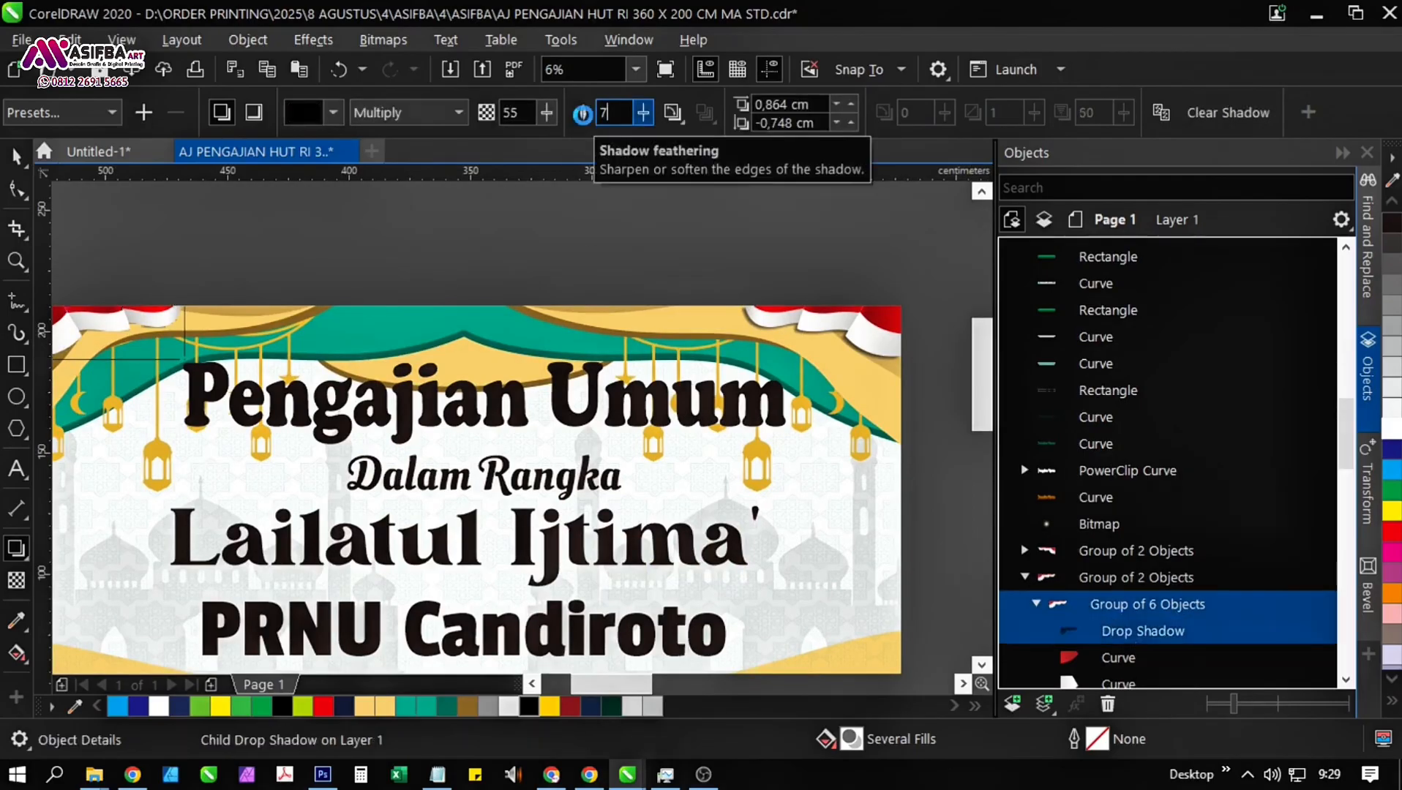
left_click(491, 260)
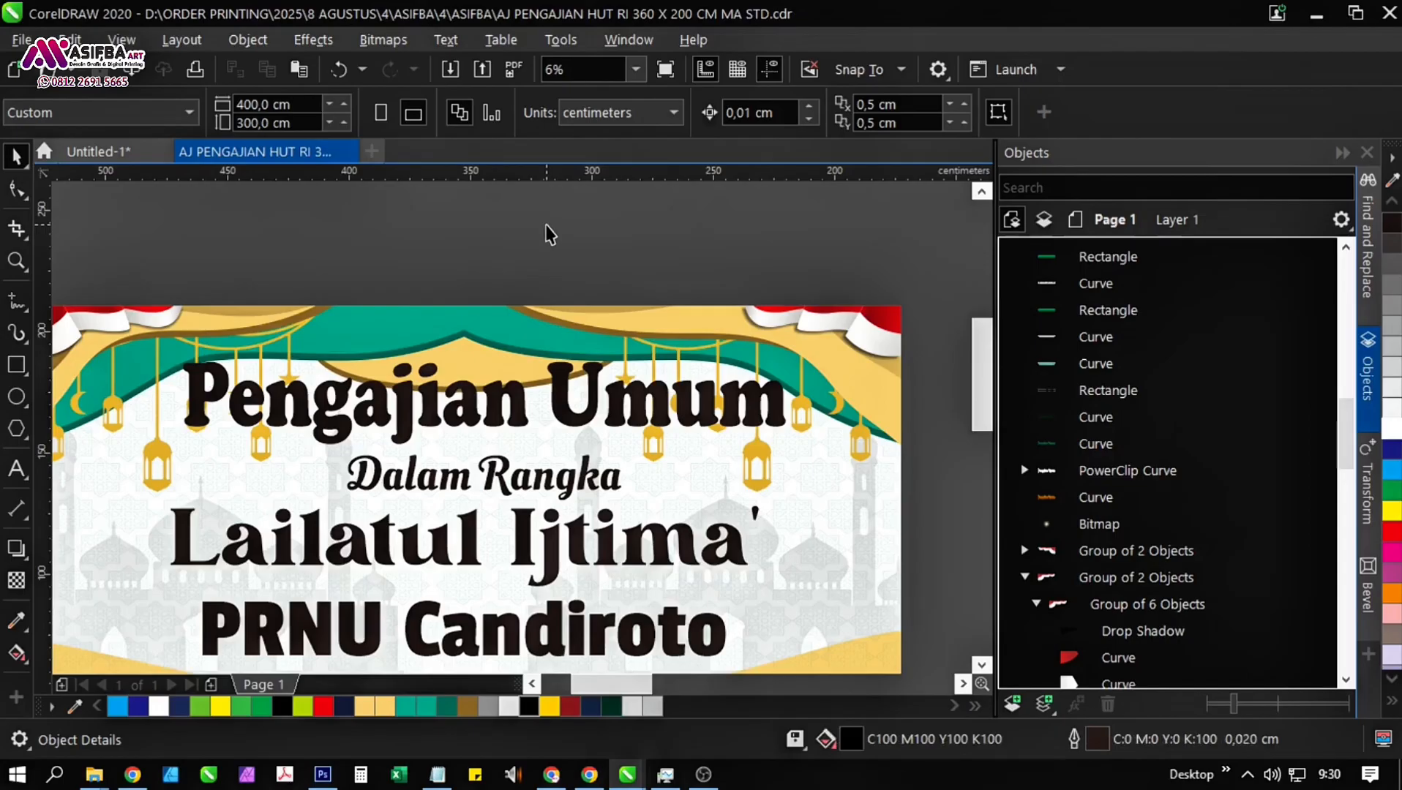
Open the PowerClip contents, send the left lantern garland behind the green curtain and lower it by about 6 cm.
scroll(789, 463, "down", 2)
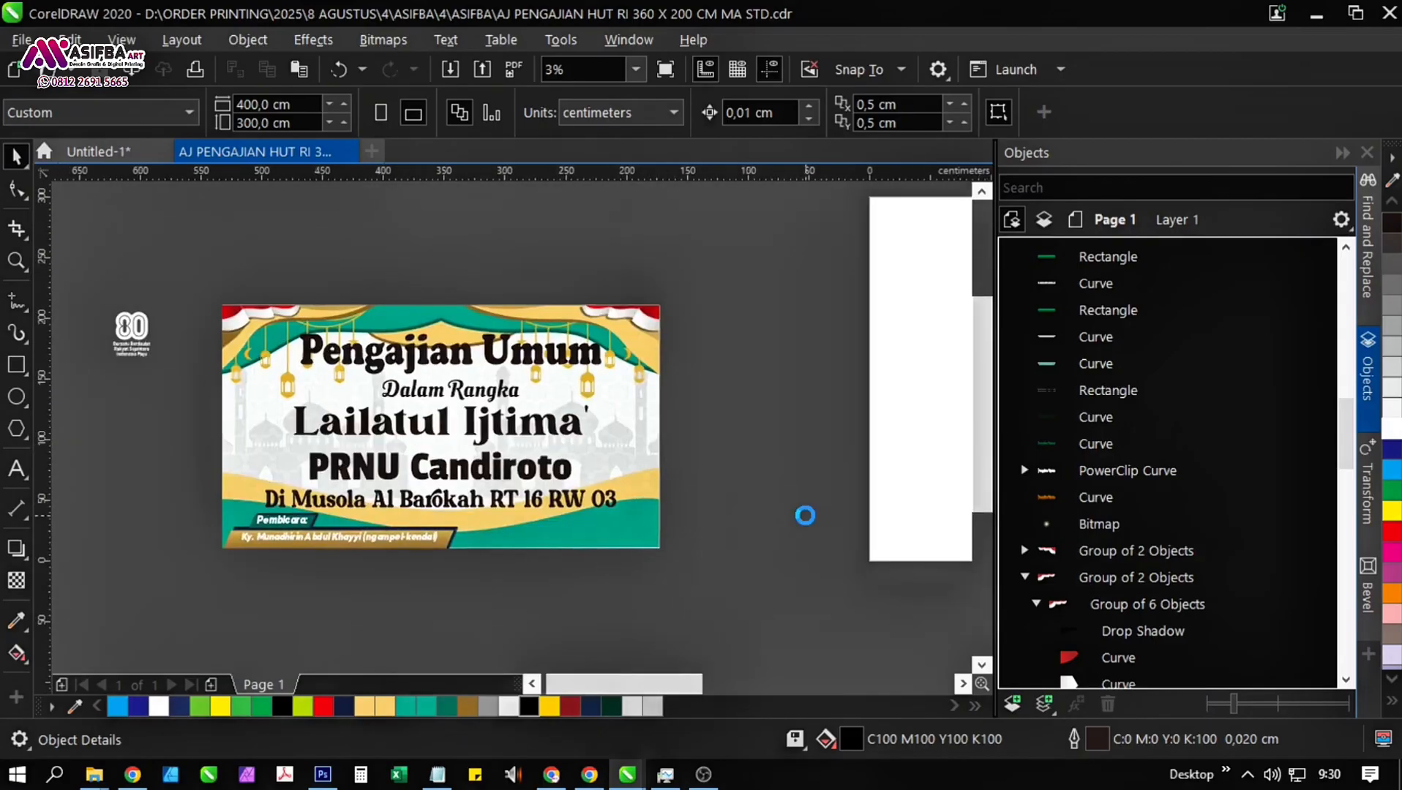
double_click(639, 427)
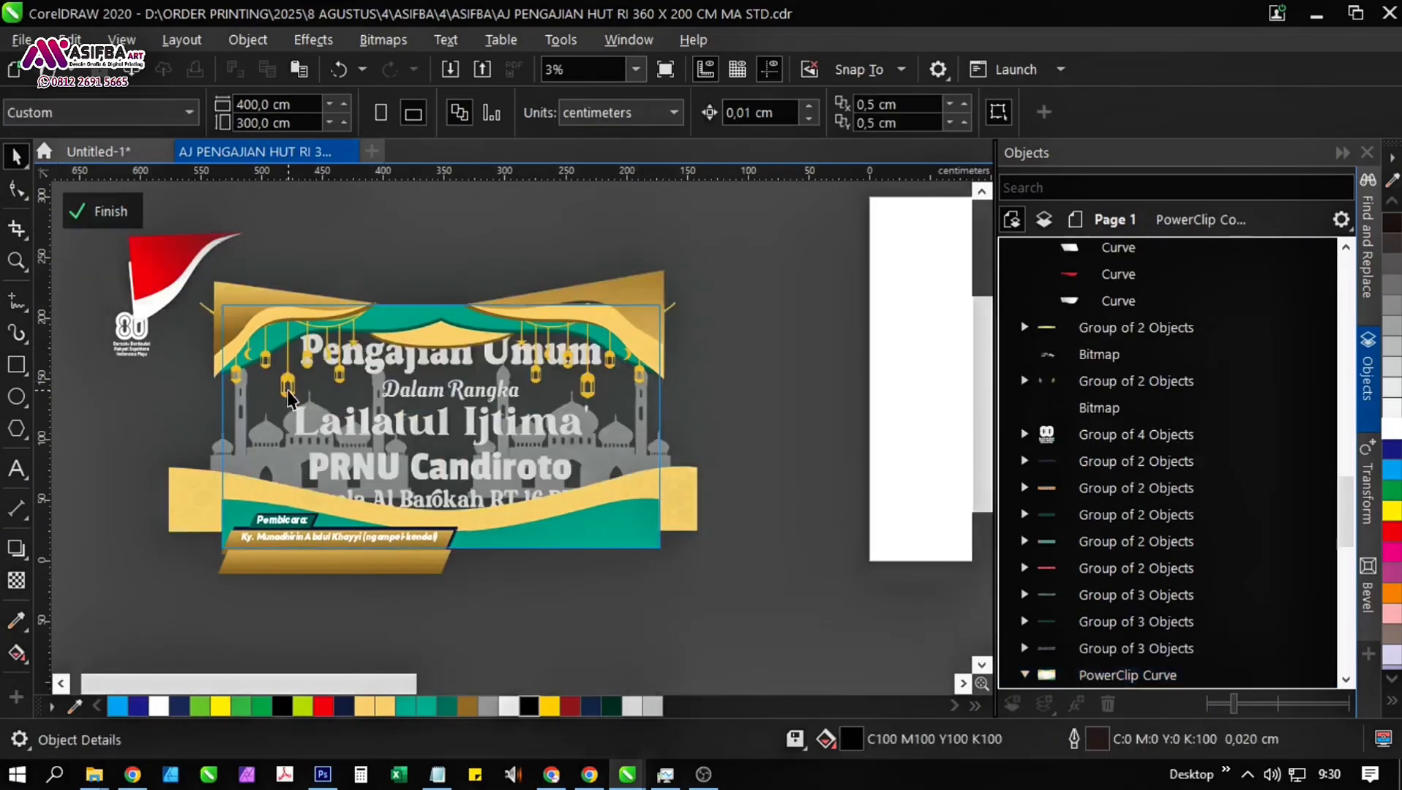
left_click(287, 388)
scroll(287, 388, "up", 1)
left_click_drag(464, 217, 427, 249)
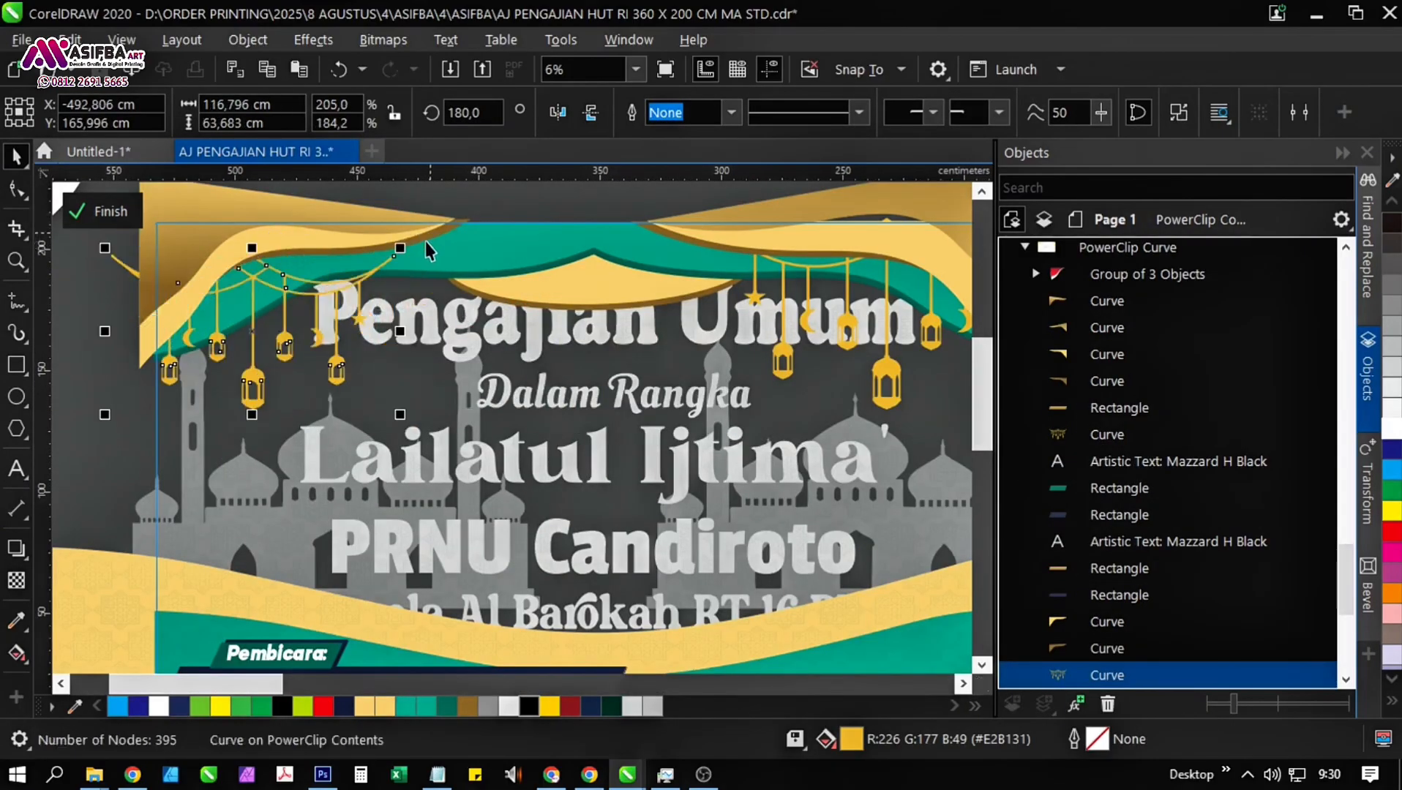
scroll(1056, 530, "down", 3)
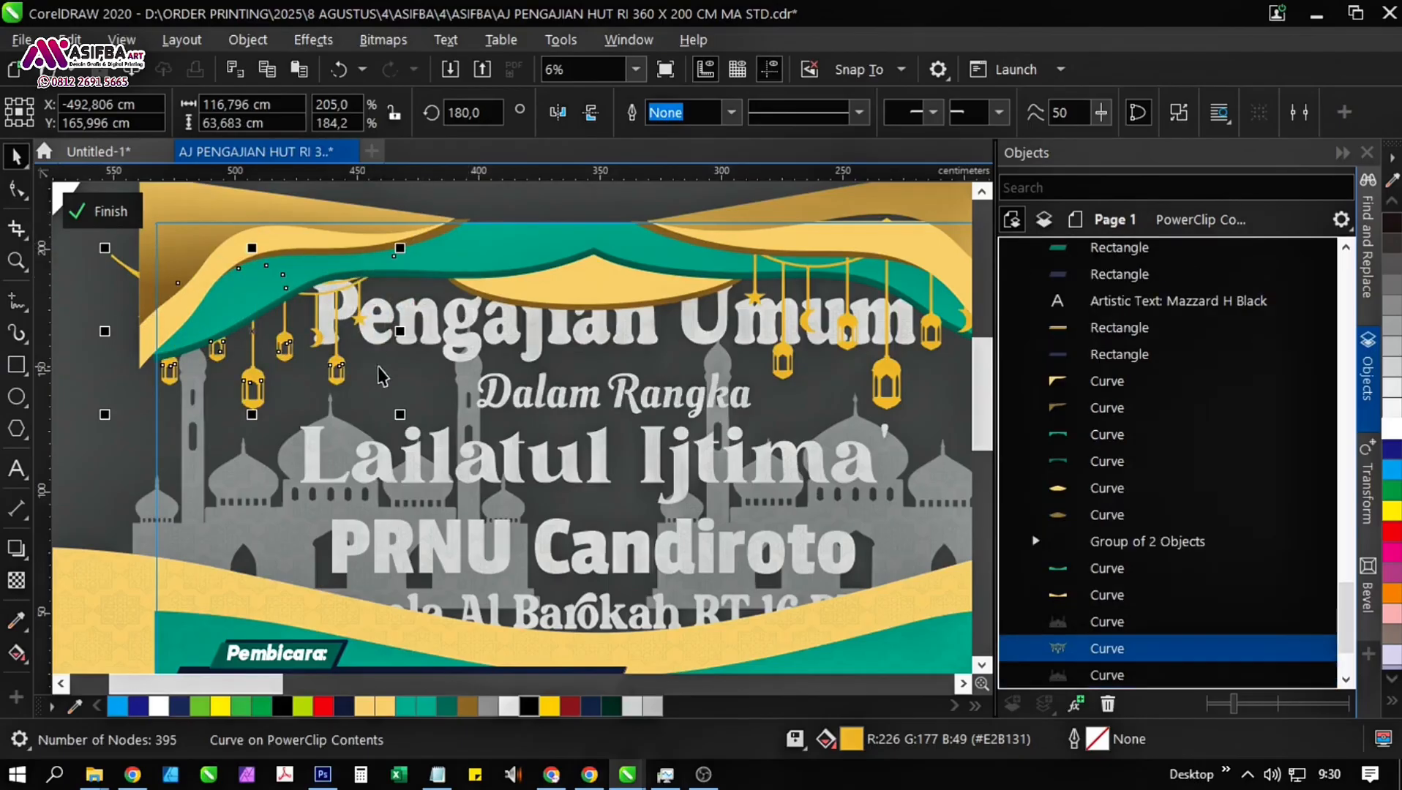
scroll(286, 384, "up", 1)
left_click_drag(254, 381, 252, 407)
scroll(252, 406, "down", 1)
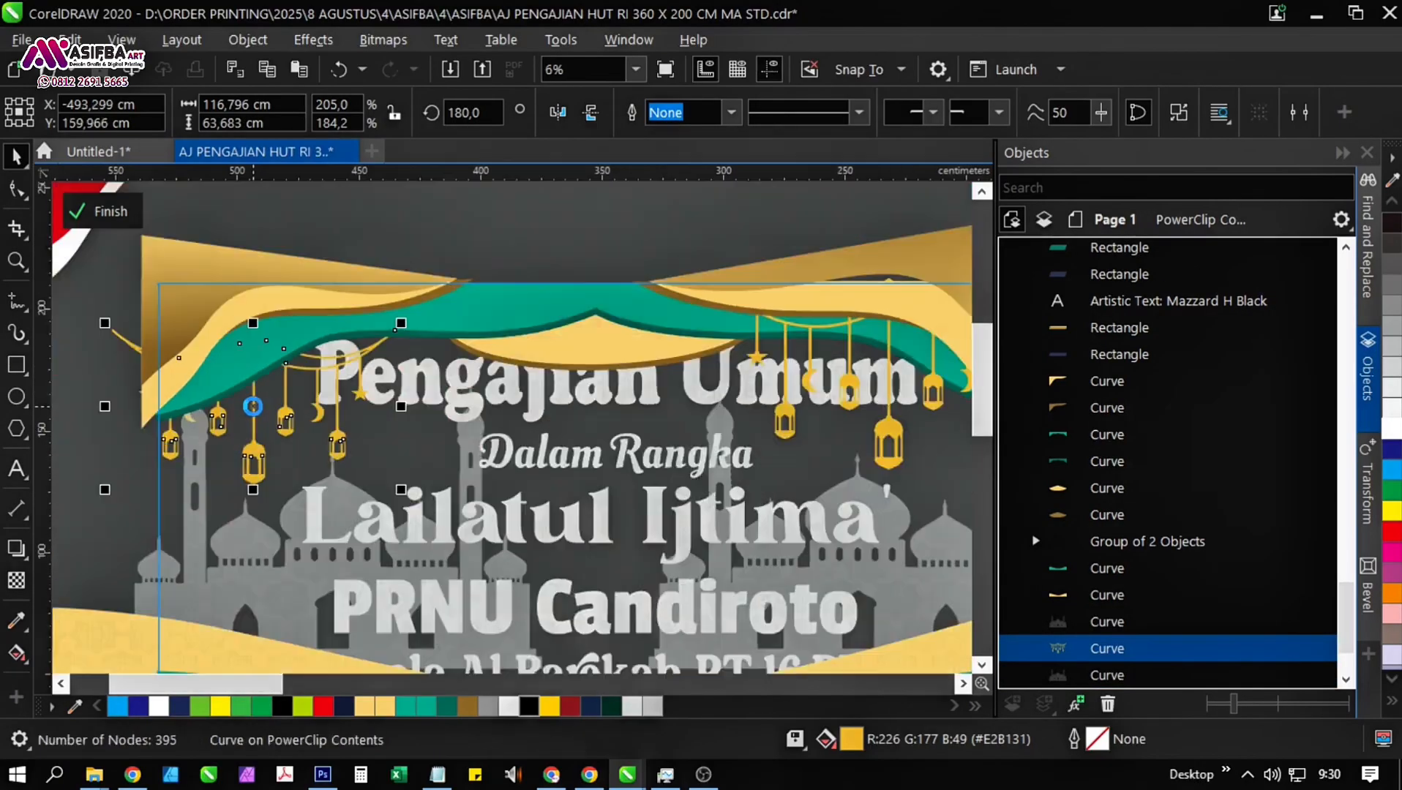
Delete the right lantern garland from the PowerClip contents.
left_click_drag(403, 320, 407, 311)
left_click_drag(405, 307, 405, 315)
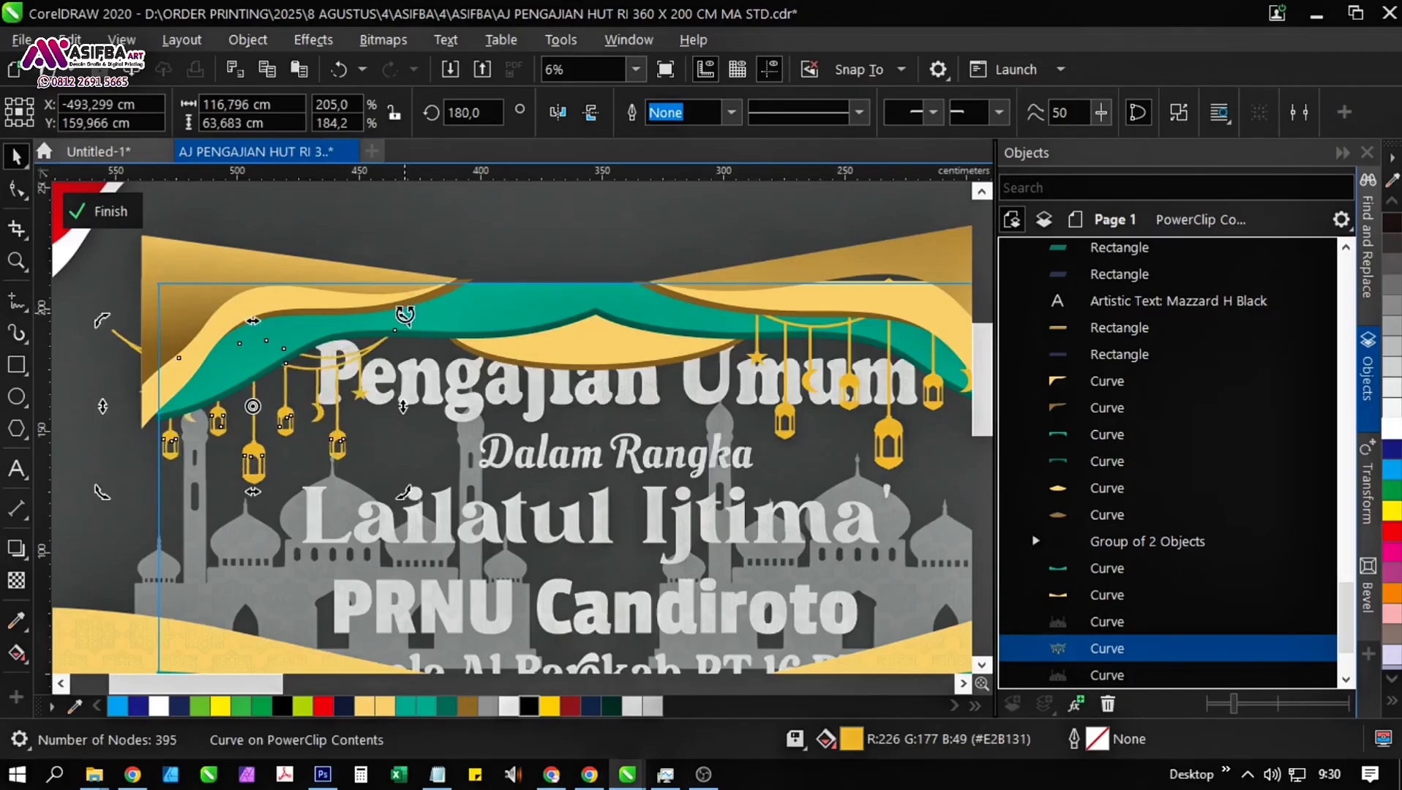
left_click_drag(634, 321, 464, 301)
left_click(619, 405)
key("Delete")
left_click_drag(297, 468, 461, 416)
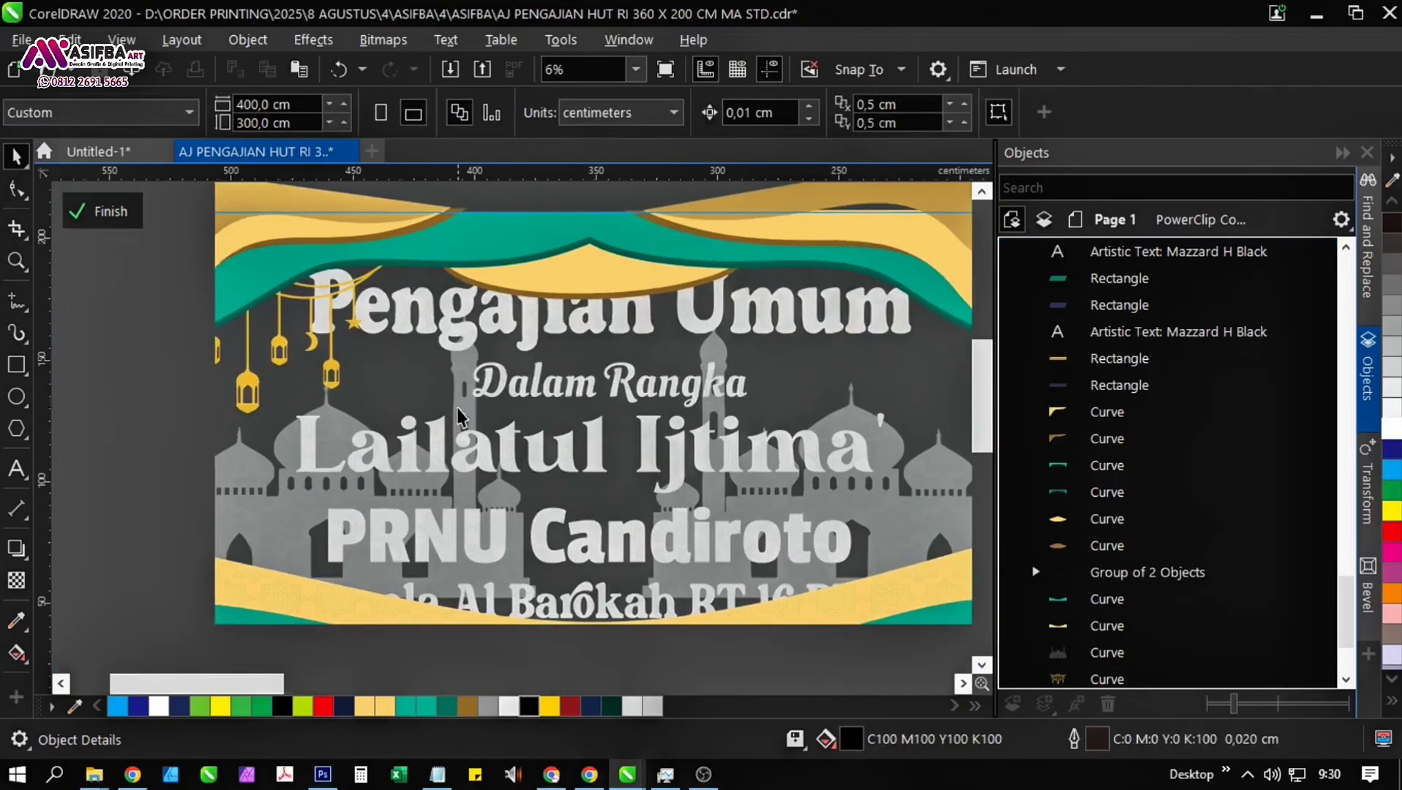
left_click(251, 391)
scroll(251, 391, "down", 1)
scroll(261, 414, "up", 1)
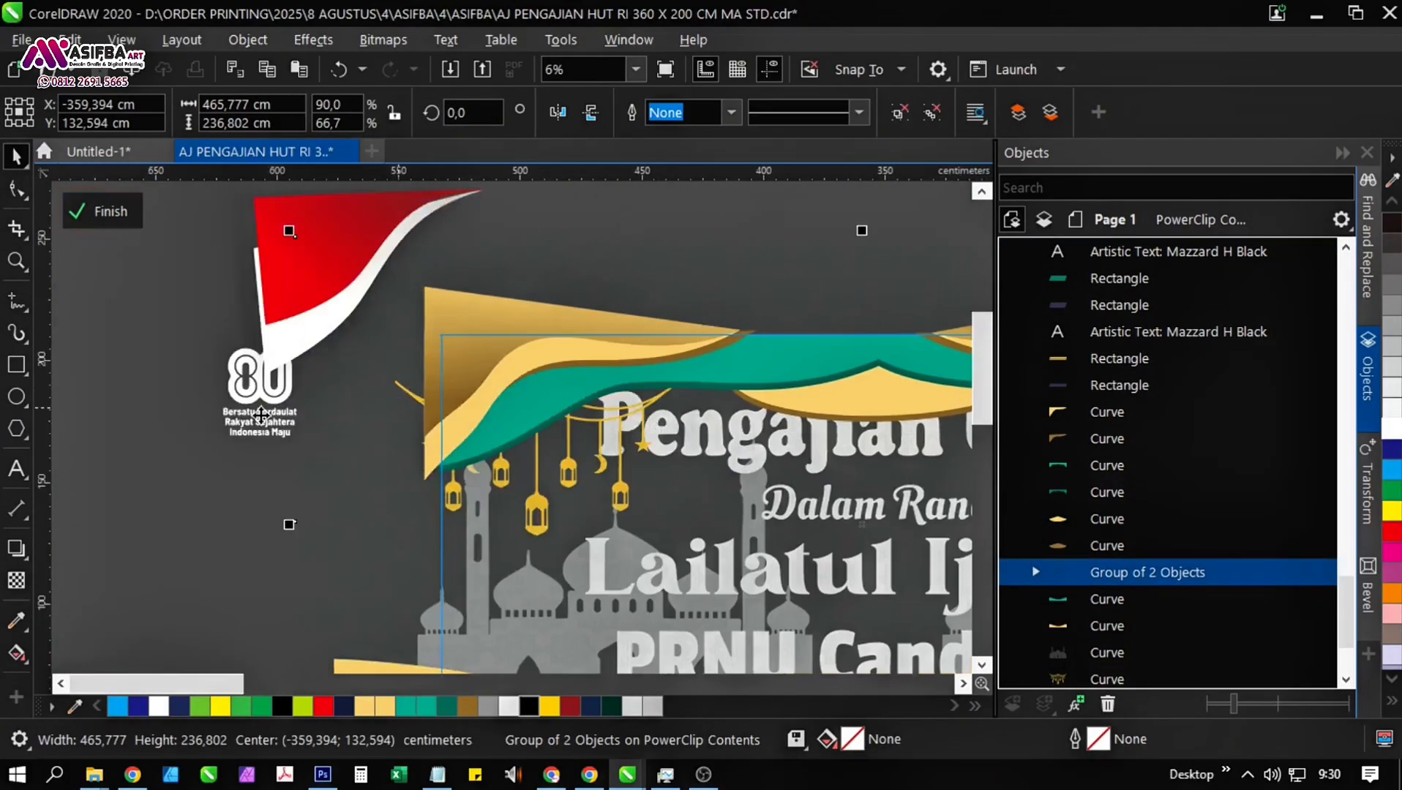
left_click(17, 190)
left_click(317, 434)
key("space")
key("ctrl+s")
left_click_drag(479, 499, 354, 426)
mouse_move(210, 286)
left_mouse_down()
mouse_move(486, 503)
mouse_move(198, 275)
left_mouse_up()
left_click_drag(202, 278, 513, 621)
scroll(249, 512, "down", 1)
left_click(188, 460)
scroll(244, 350, "up", 1)
key("ctrl+z")
scroll(458, 564, "down", 1)
left_click(200, 403)
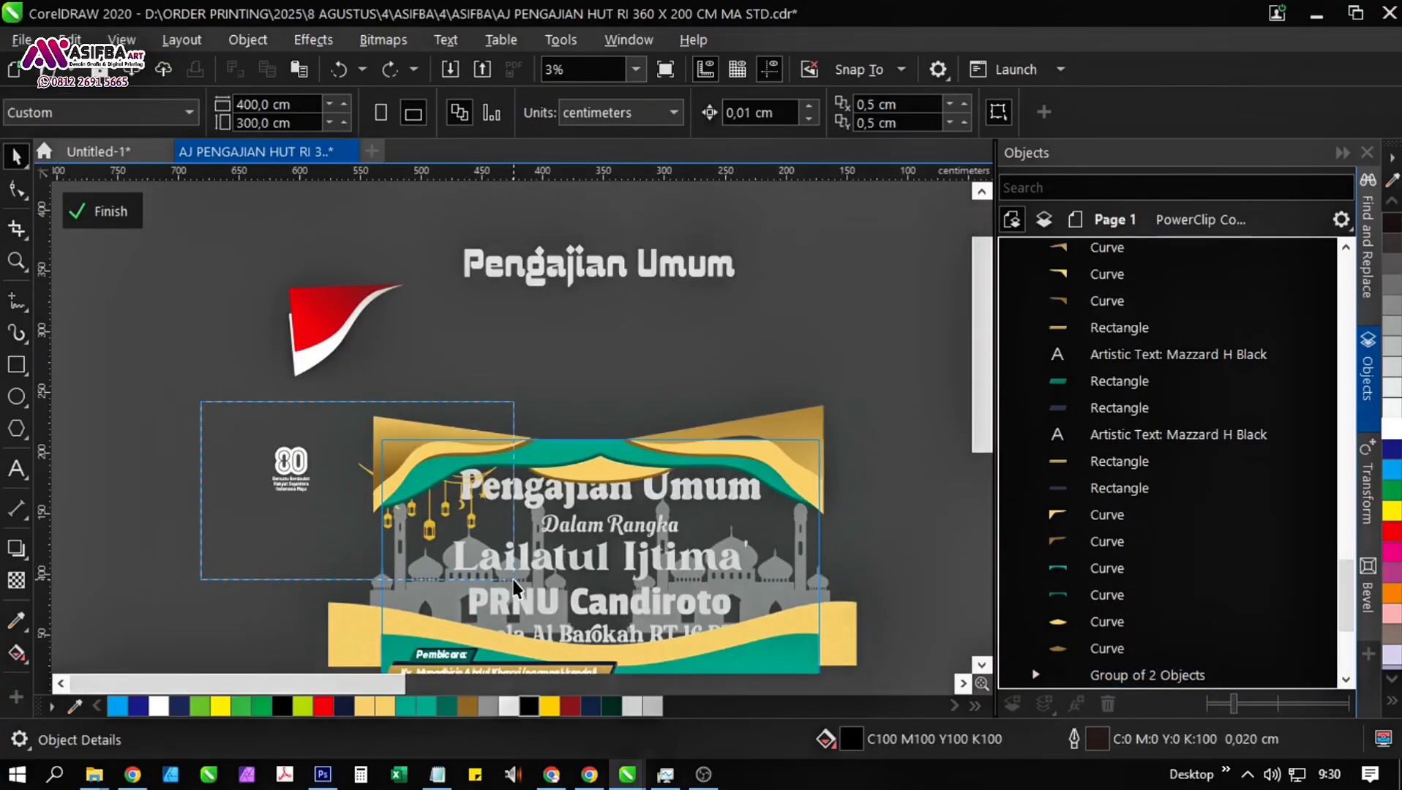
Move the left lantern garland up about 12 cm and order it behind the gold curtain but in front of the green one.
left_click(485, 515)
scroll(484, 515, "up", 1)
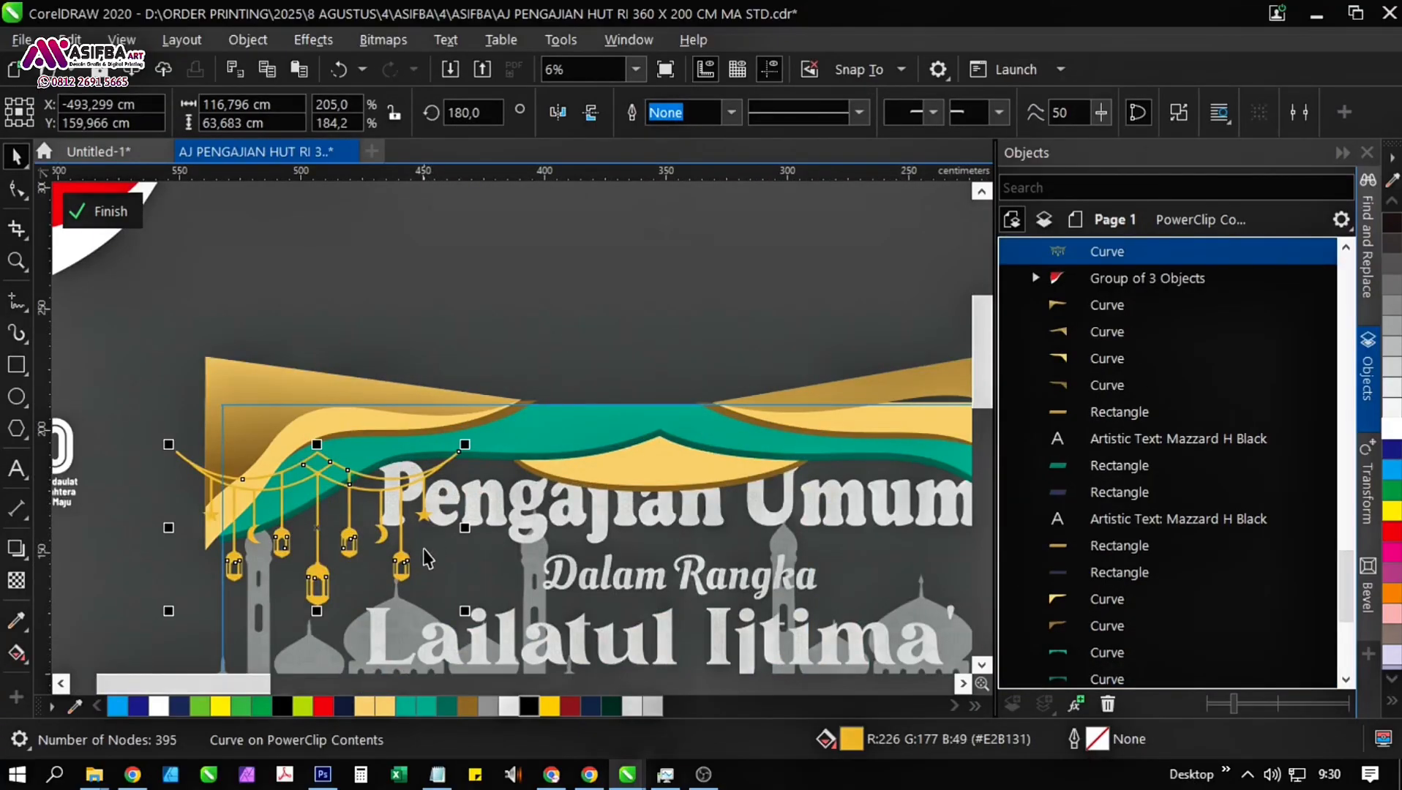
left_click_drag(339, 582, 344, 500)
scroll(319, 521, "up", 1)
scroll(350, 526, "down", 1)
key("ctrl+Page_Down")
key("ctrl+Page_Down")
key("ctrl+Page_Down")
key("ctrl+Page_Down")
key("ctrl+Page_Down")
key("ctrl+Page_Down")
key("ctrl+Page_Down")
key("ctrl+Page_Down")
key("ctrl+Page_Down")
key("ctrl+Page_Down")
key("ctrl+Page_Down")
key("ctrl+Page_Down")
key("ctrl+Page_Down")
key("ctrl+Page_Down")
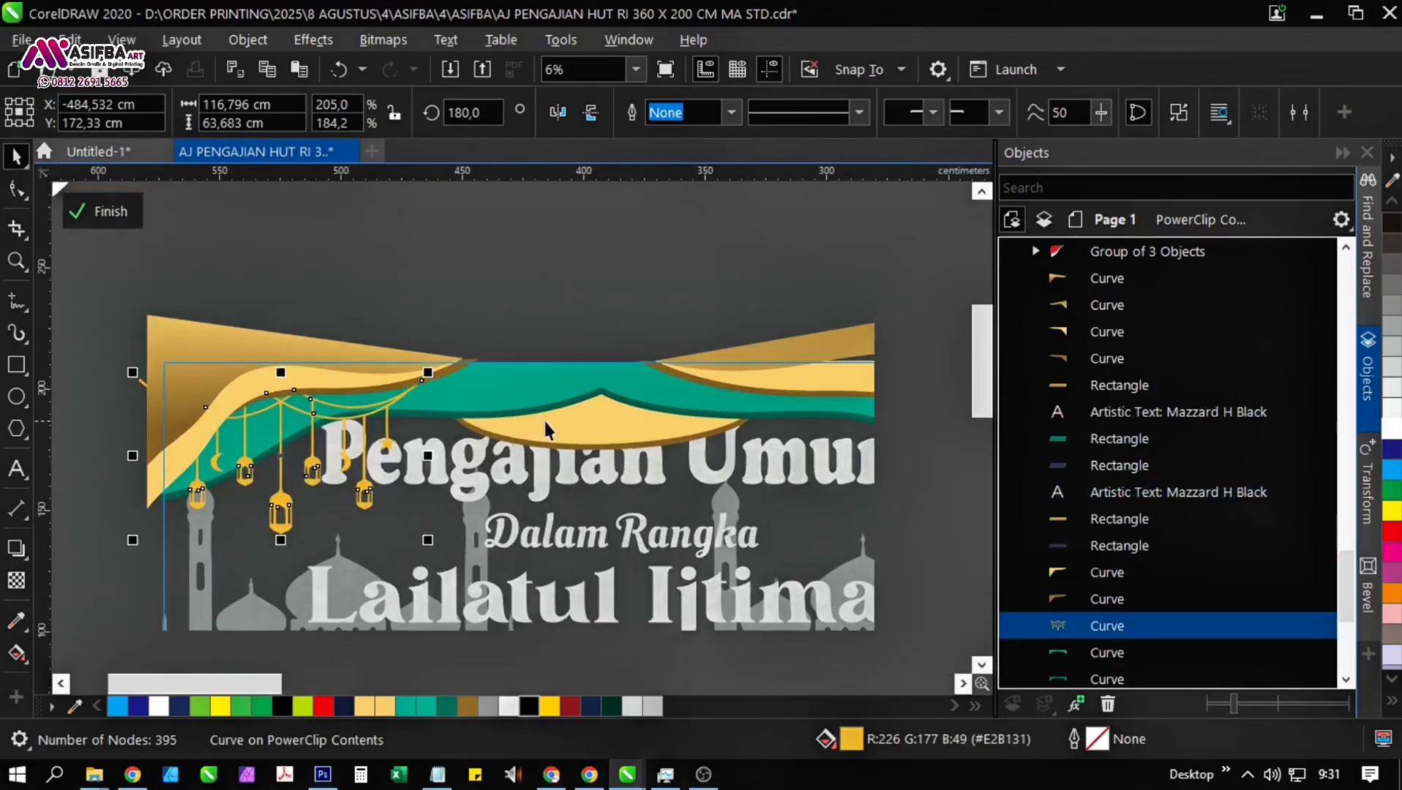
Create a horizontally mirrored copy of the lantern garland and move it to the banner's upper-right side.
scroll(156, 472, "down", 1)
scroll(156, 474, "up", 1)
left_click_drag(188, 412, 307, 413)
right_click(308, 413)
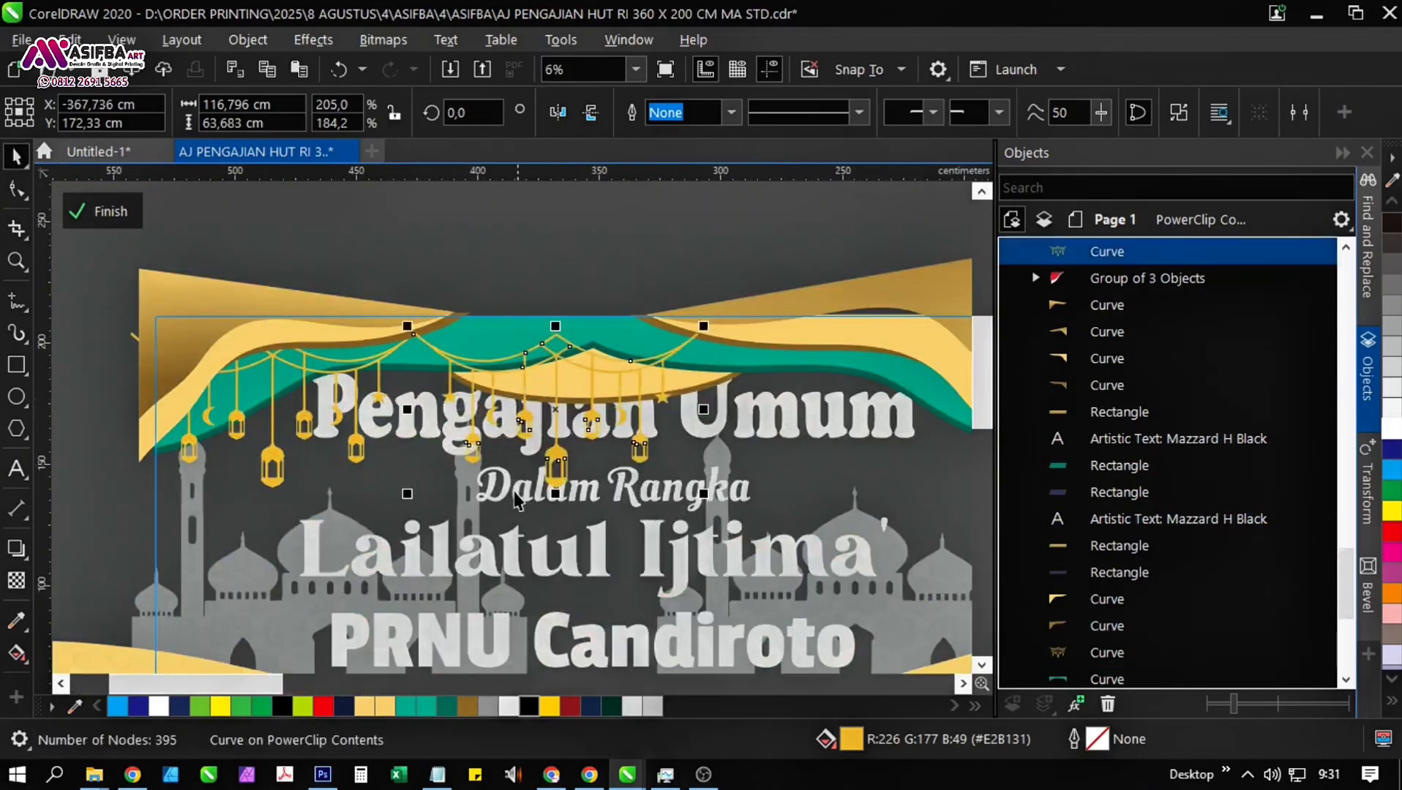
left_click_drag(622, 487, 367, 459)
left_click_drag(299, 382, 645, 382)
left_click_drag(636, 464, 486, 433)
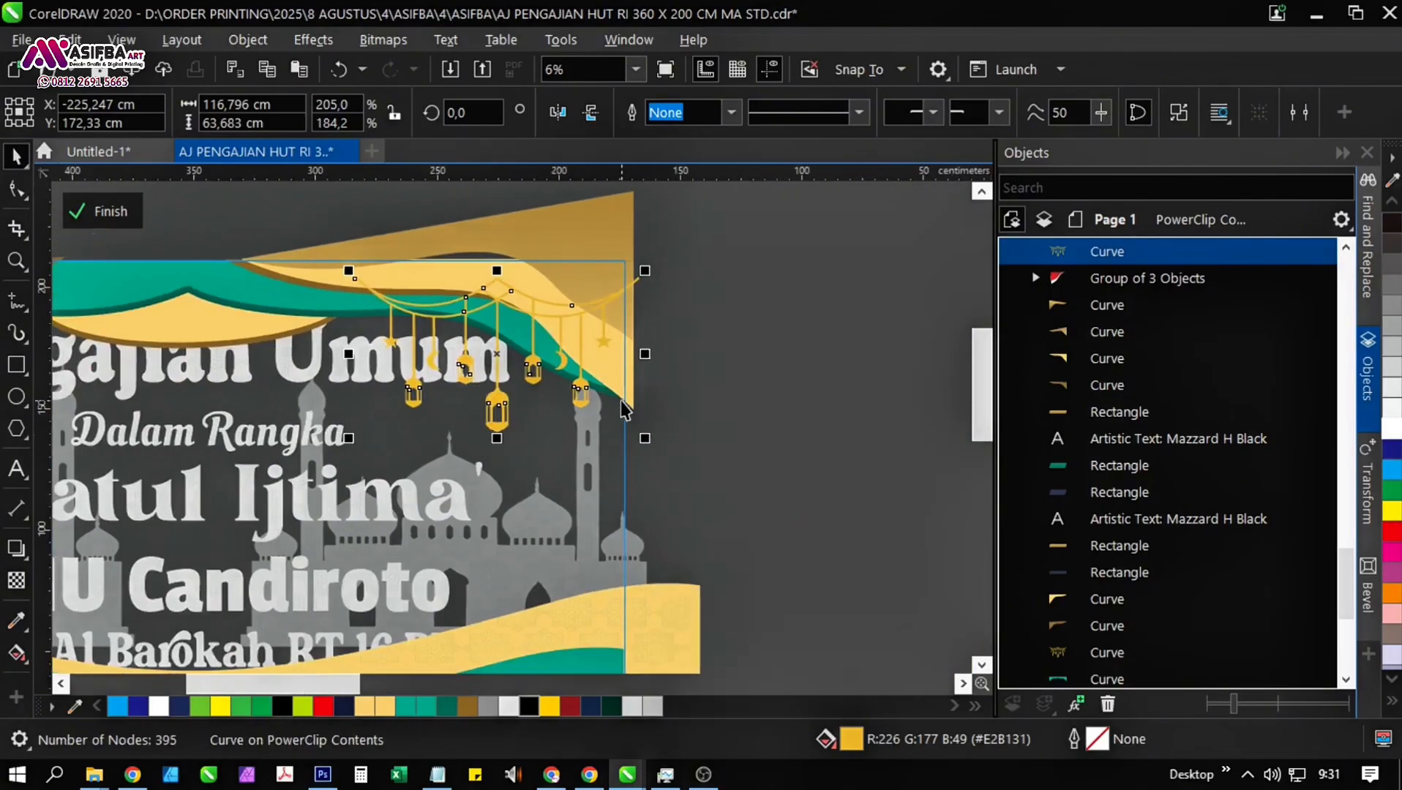
Order the right lantern garland behind the gold curtain and finish editing the PowerClip contents.
key("ctrl+Page_Down")
key("ctrl+Page_Down")
key("ctrl+Page_Down")
key("ctrl+Page_Down")
key("ctrl+Page_Down")
key("ctrl+Page_Down")
key("ctrl+Page_Down")
scroll(621, 401, "down", 1)
left_click(176, 258)
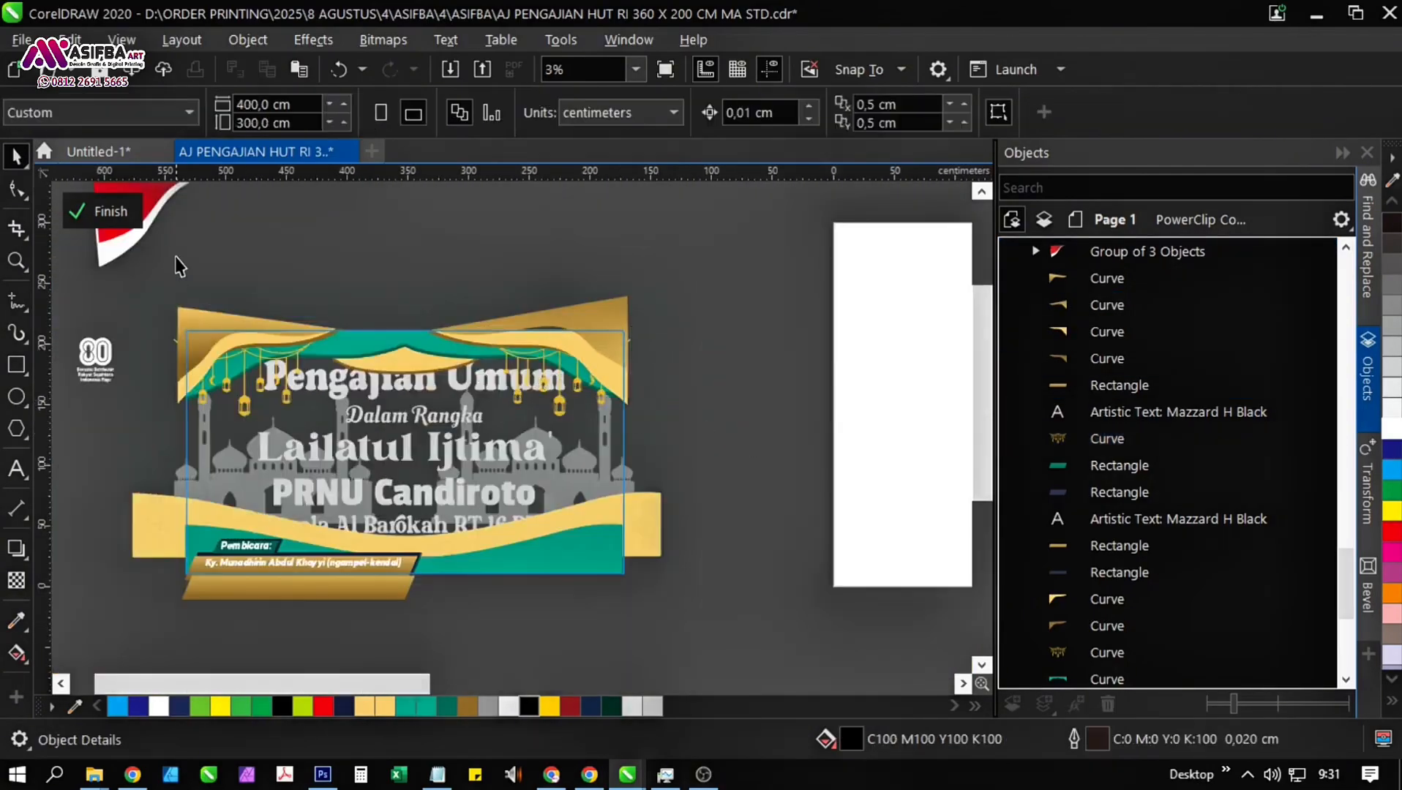
left_click(101, 210)
left_click(723, 510)
scroll(469, 501, "up", 2)
scroll(488, 477, "down", 3)
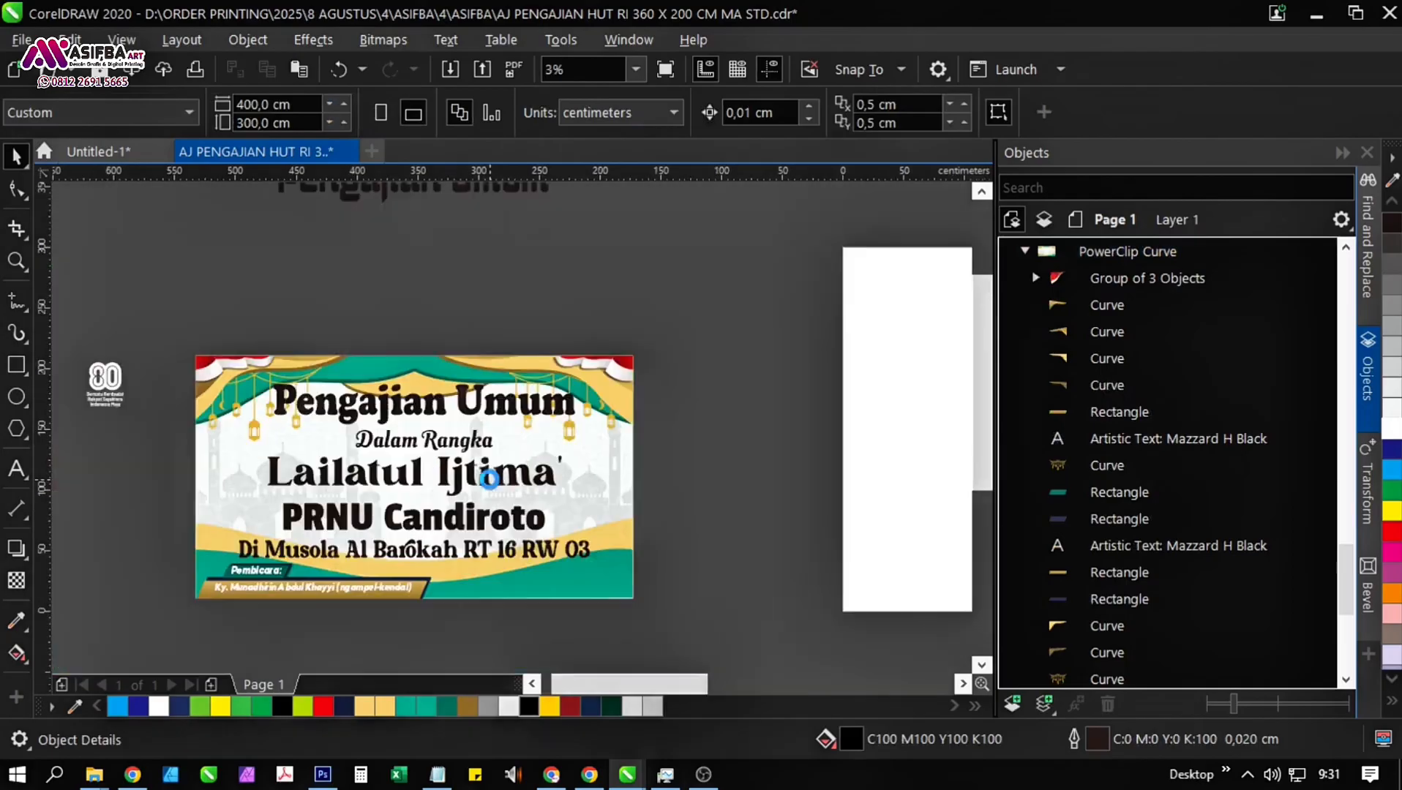
Cover the banner's left half with a semi-transparent dark rectangle about 180.5 × 200 cm, removing the full-size rectangle.
key("F6")
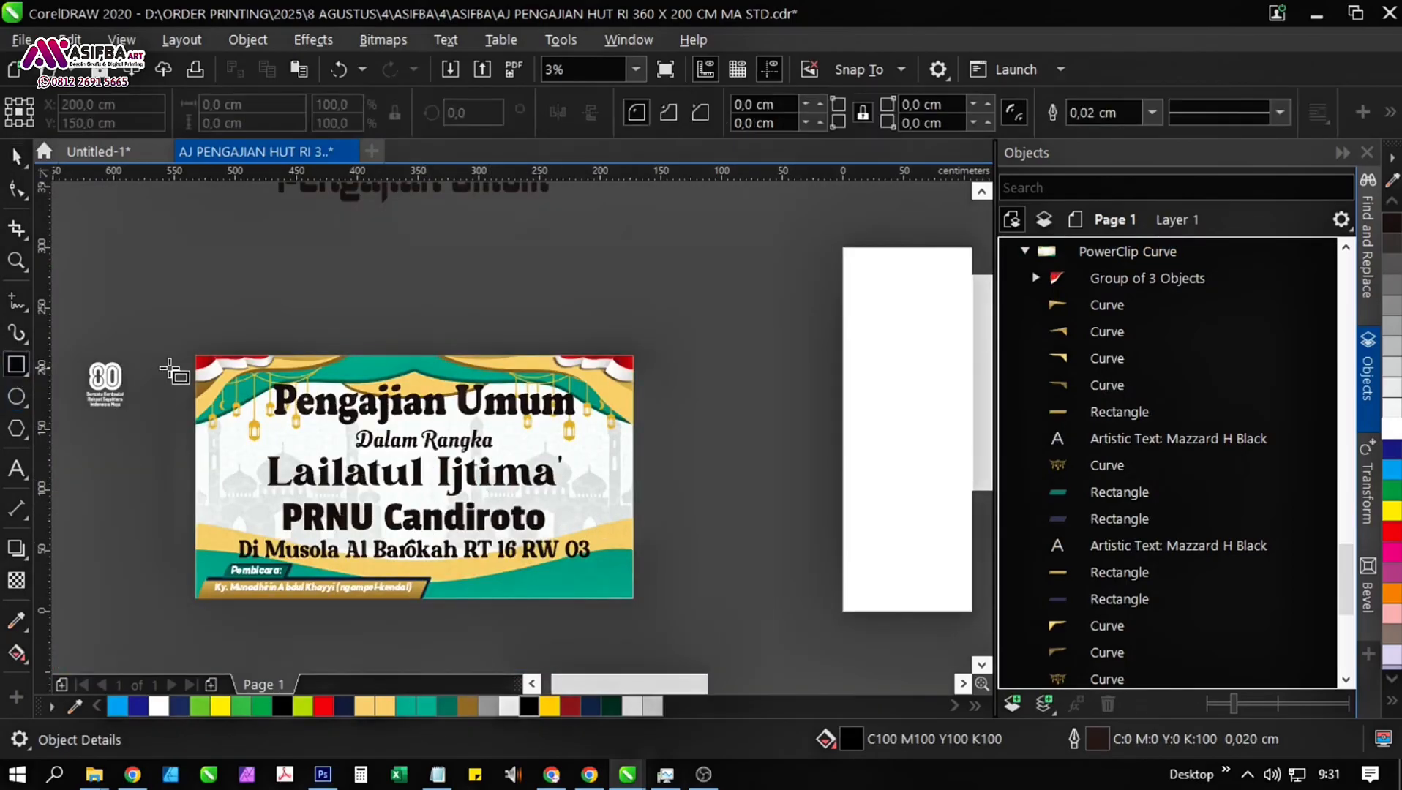
left_click_drag(189, 349, 639, 604)
left_click_drag(639, 476, 415, 477)
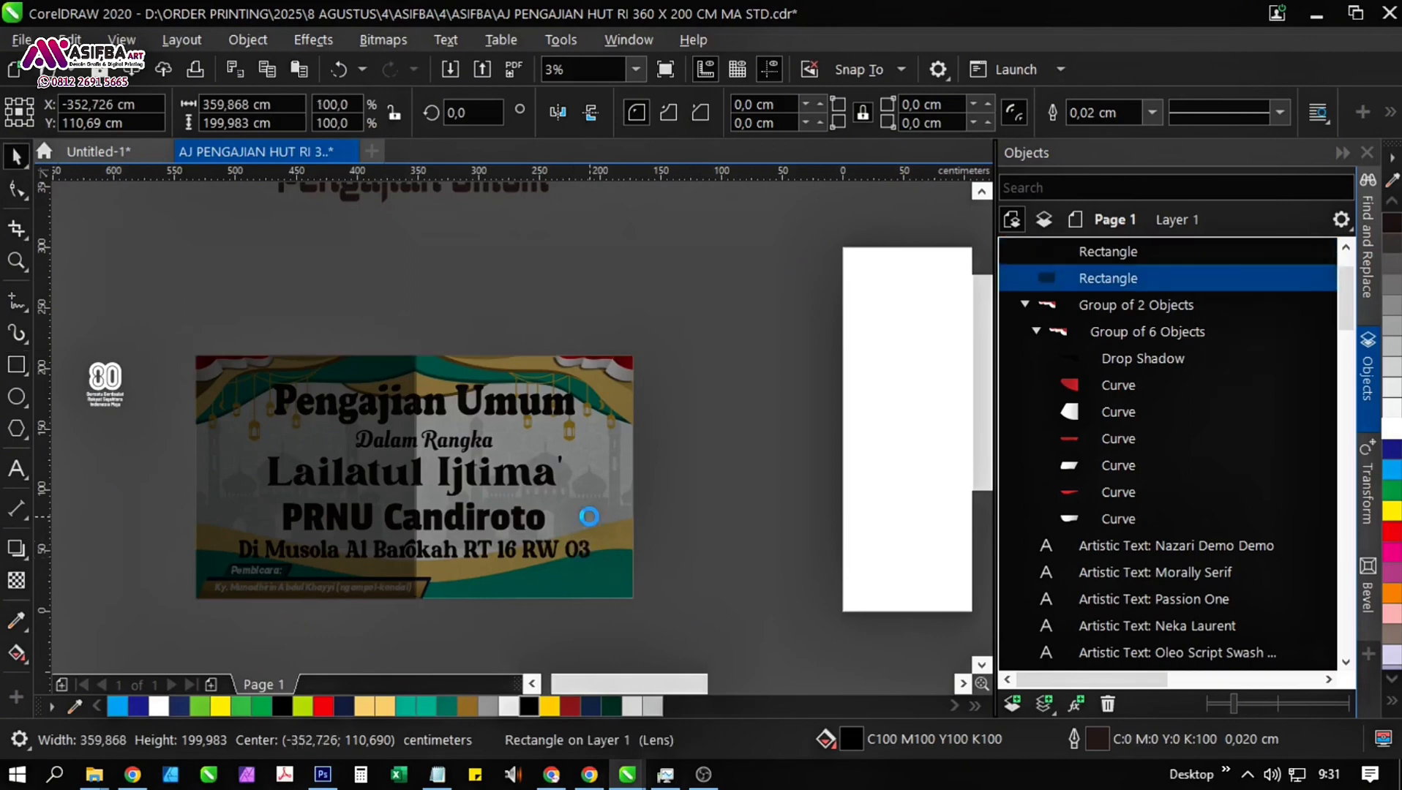
key("Delete")
left_click(222, 454)
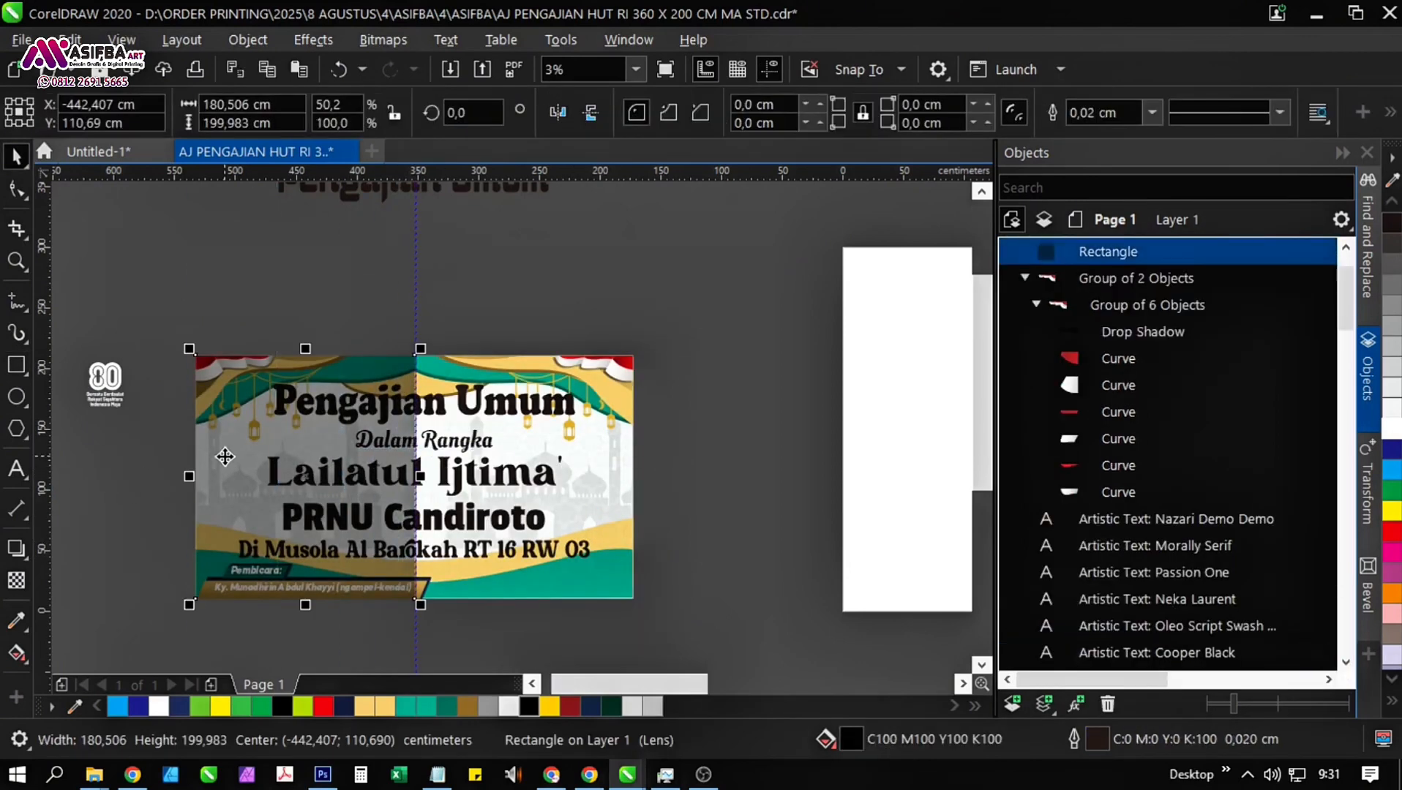
Delete the semi-transparent dark rectangle over the banner's left half and open the banner's PowerClip contents for editing.
key("Delete")
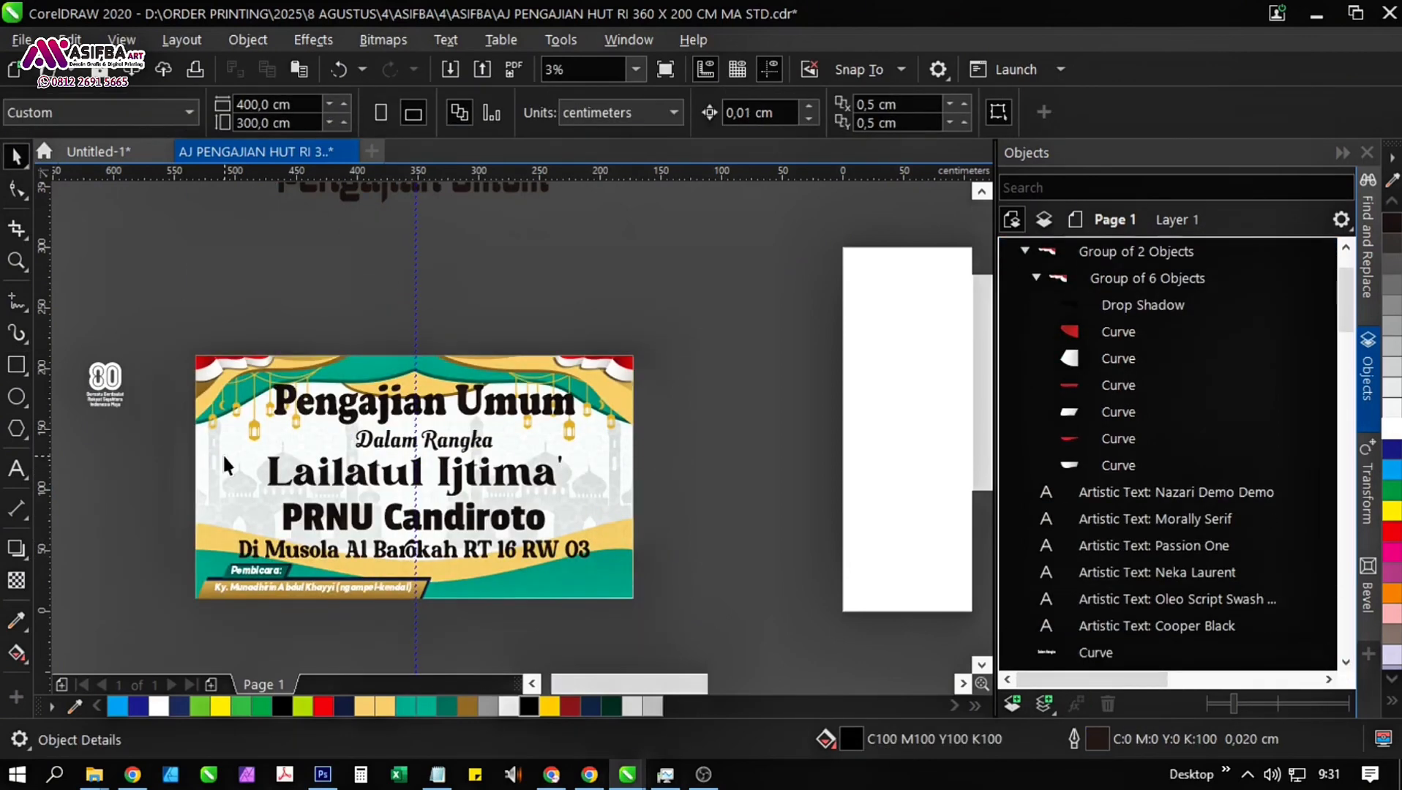
left_click(221, 454)
left_click(97, 210)
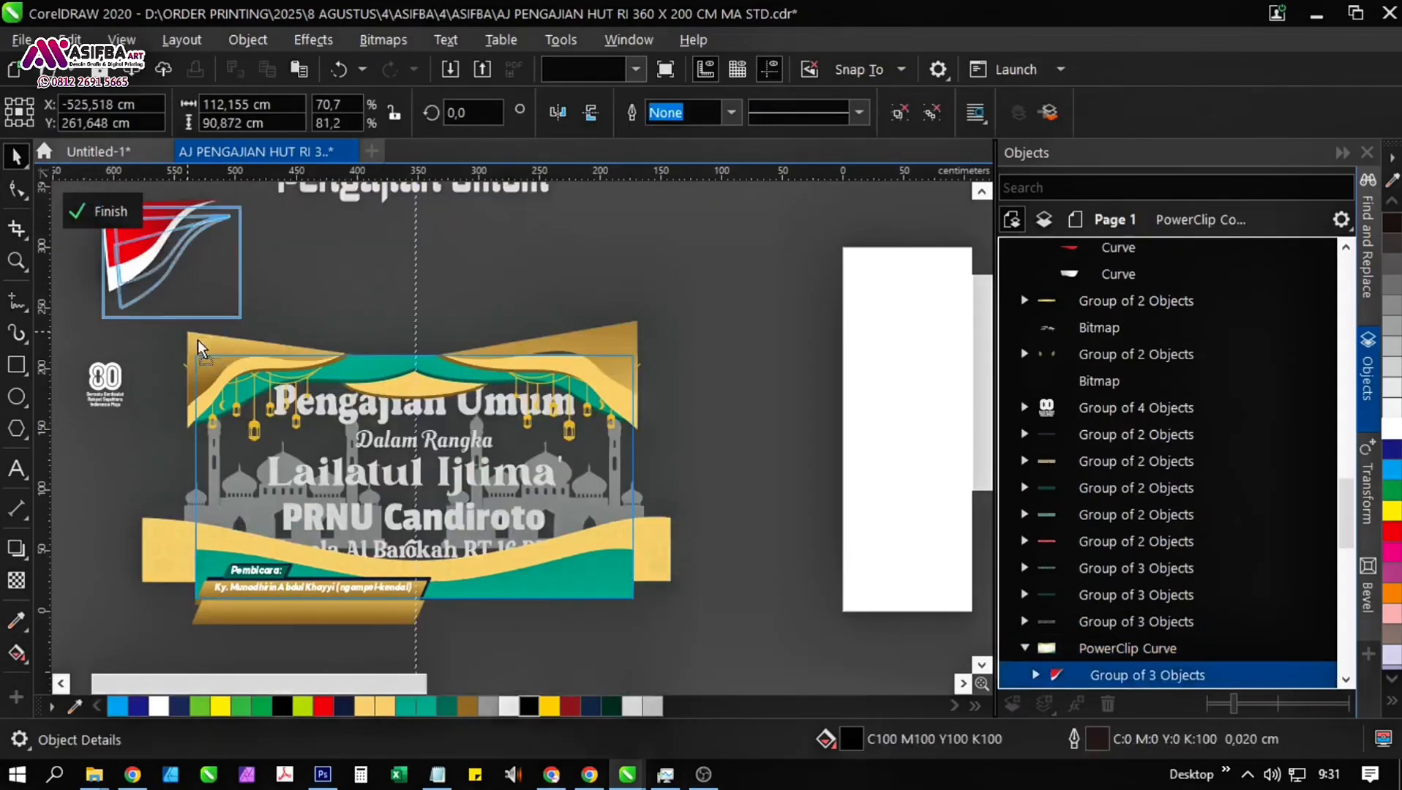
Move the left gold curtain about 5 cm to the right within the PowerClip and finish editing the contents.
left_click_drag(246, 283, 402, 347)
left_click_drag(390, 296, 295, 246)
left_click_drag(246, 340, 524, 502)
scroll(475, 439, "up", 2)
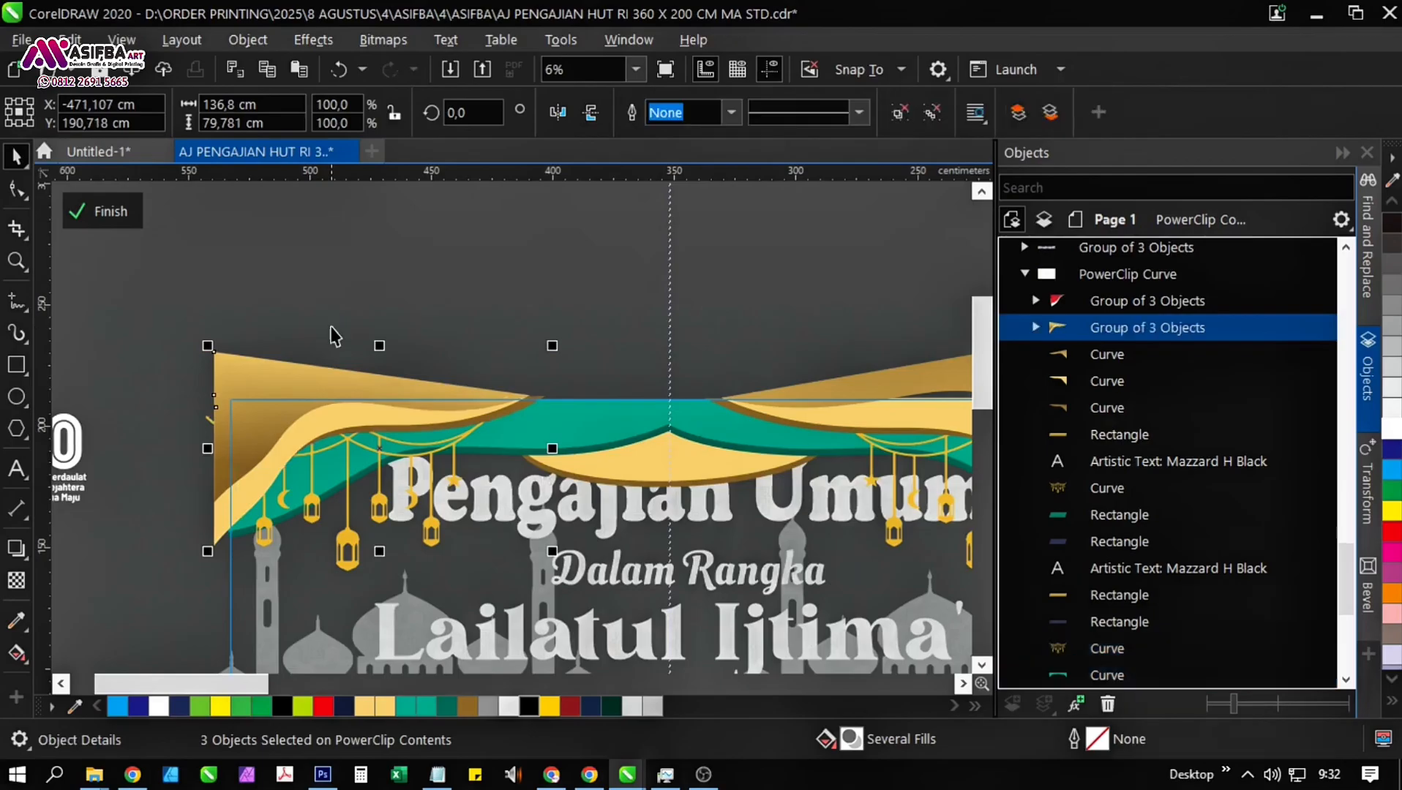
left_click_drag(346, 371, 279, 326)
left_click_drag(358, 498, 338, 476)
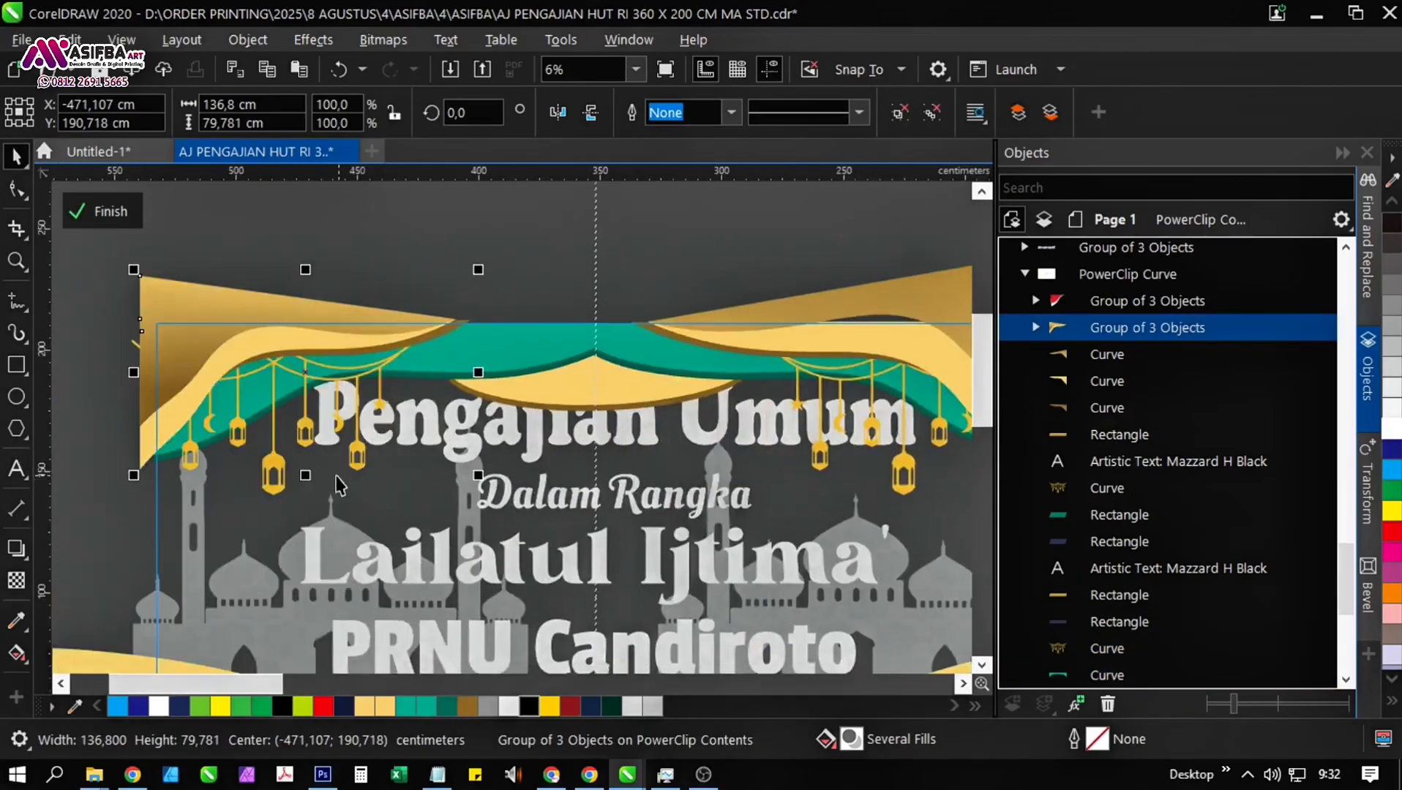
scroll(144, 444, "up", 4)
left_click_drag(144, 444, 188, 460)
scroll(688, 489, "down", 4)
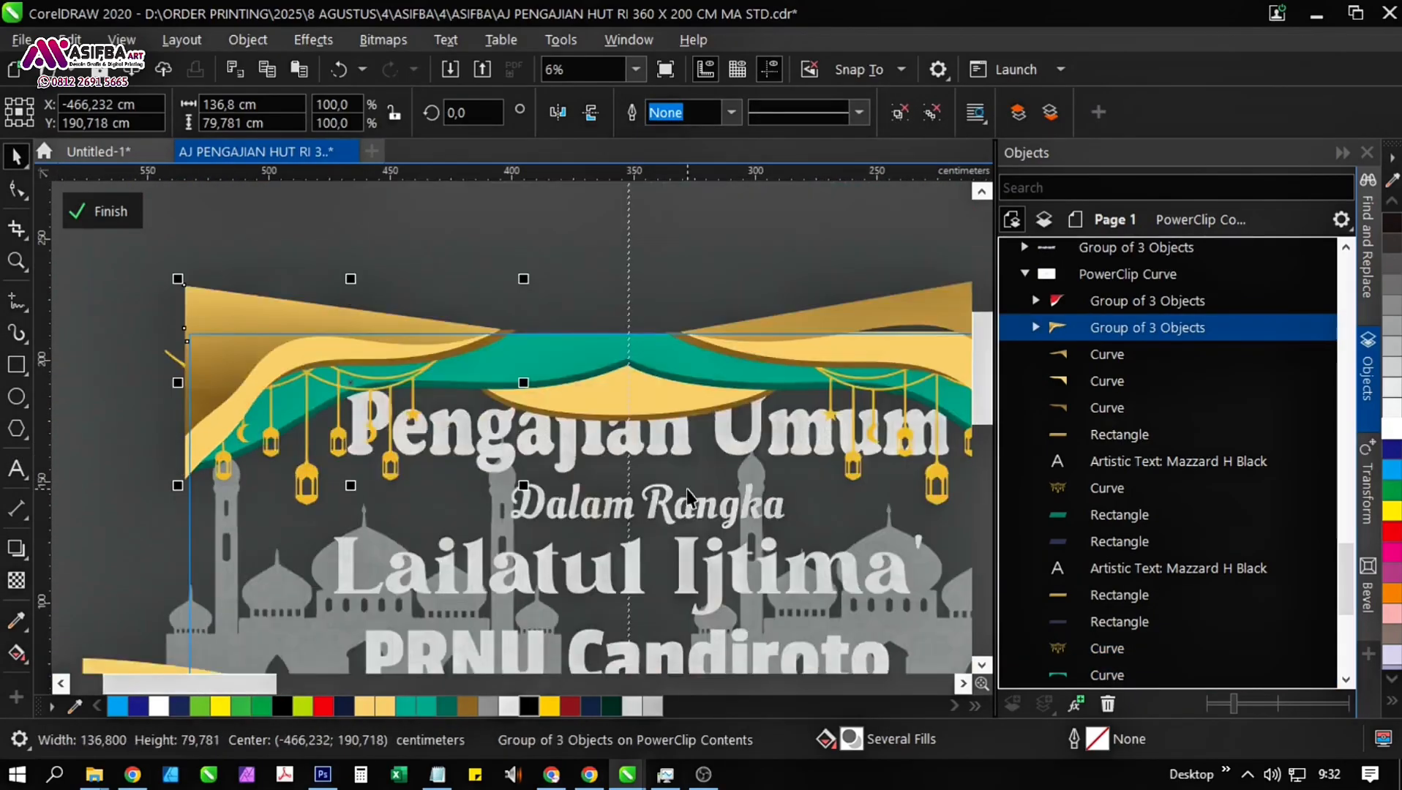
left_click_drag(687, 489, 524, 450)
left_click(116, 212)
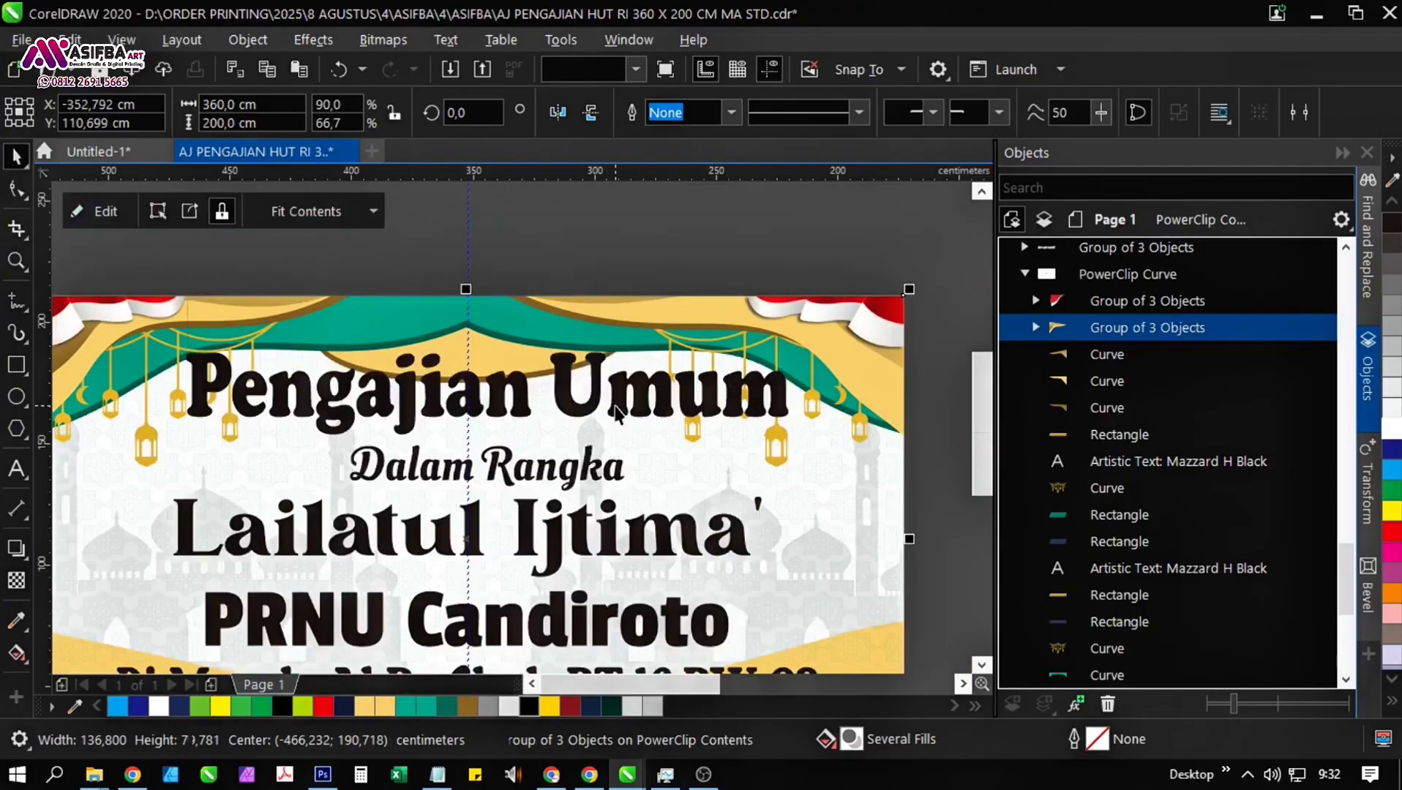
Deselect the banner and save the document.
scroll(613, 399, "down", 1)
left_click(792, 494)
left_click_drag(792, 495, 768, 453)
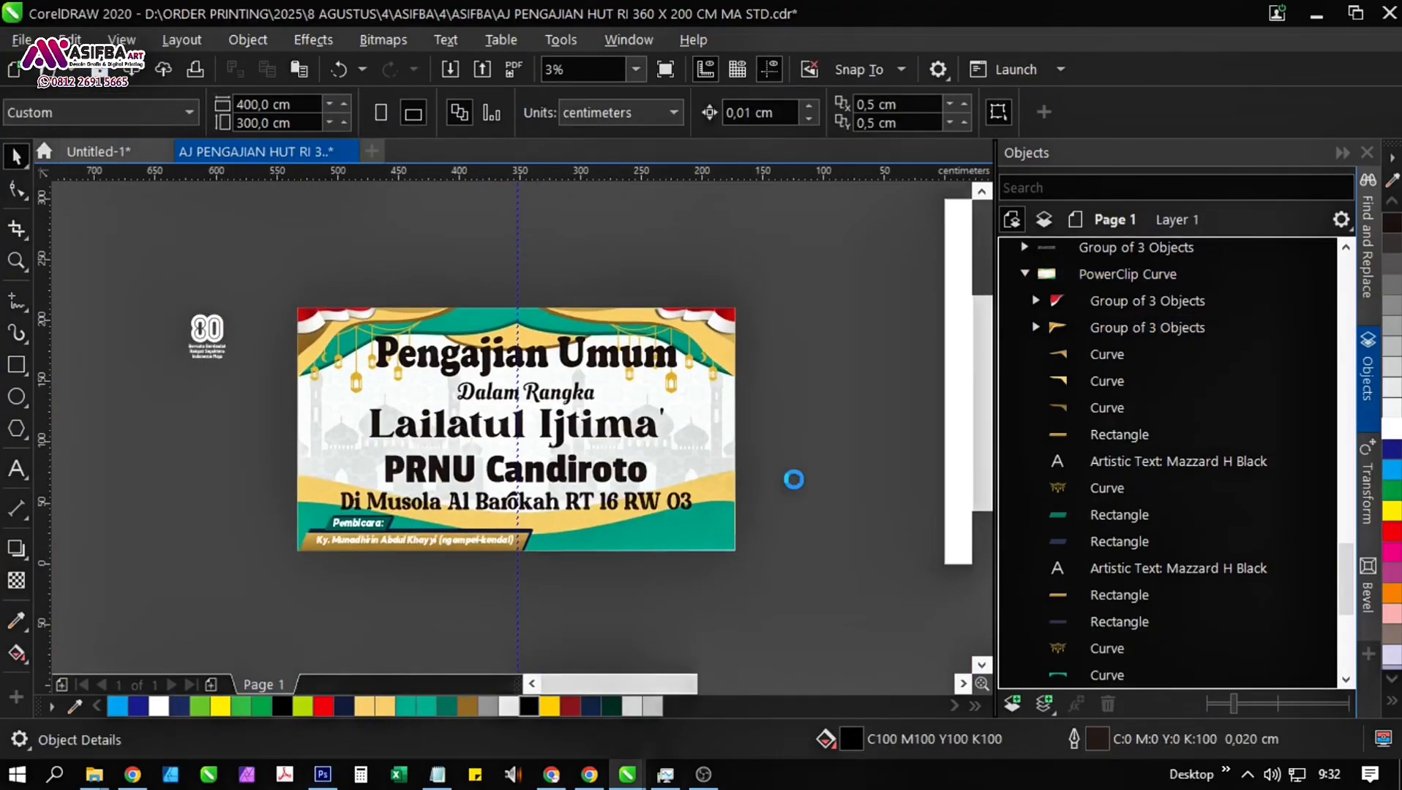
mouse_move(552, 780)
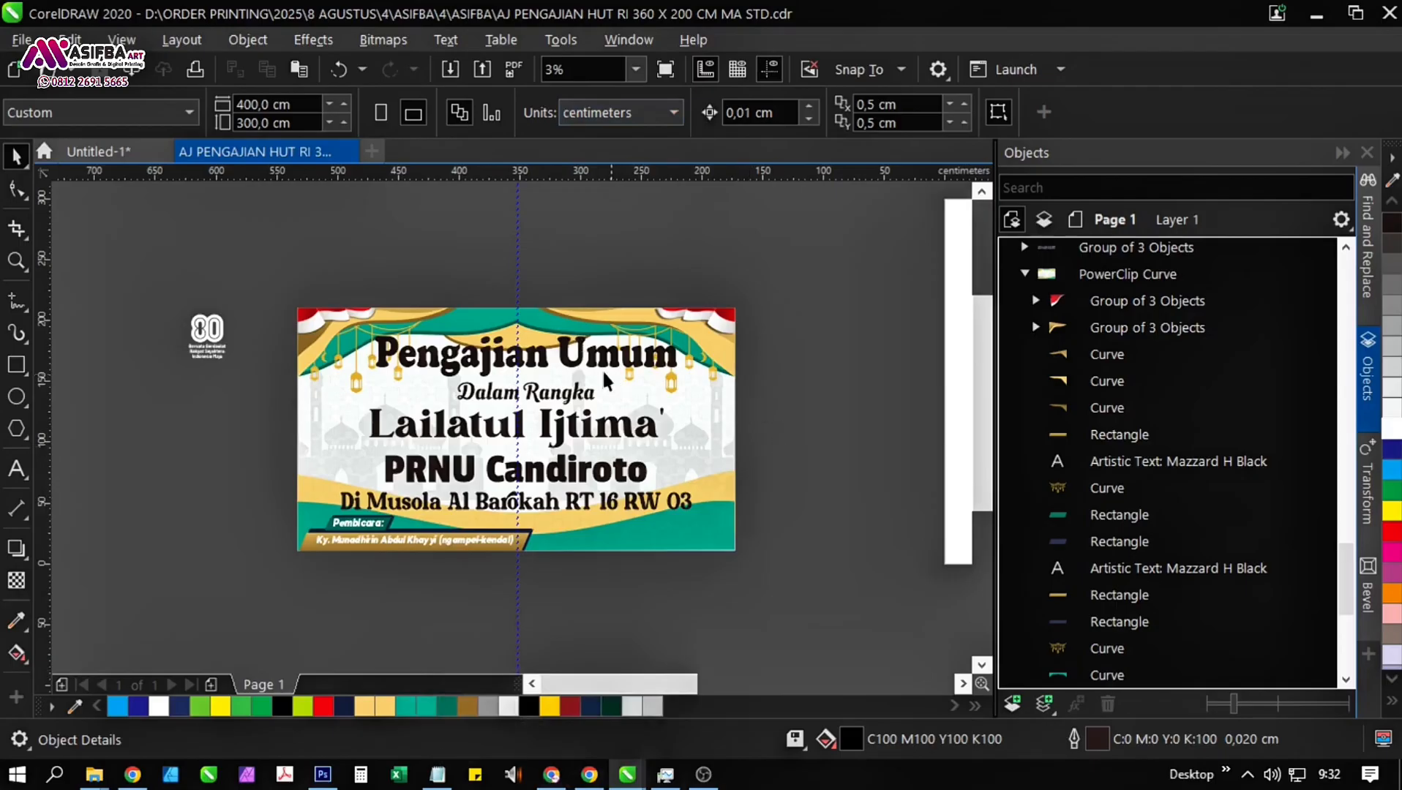
scroll(677, 442, "down", 2)
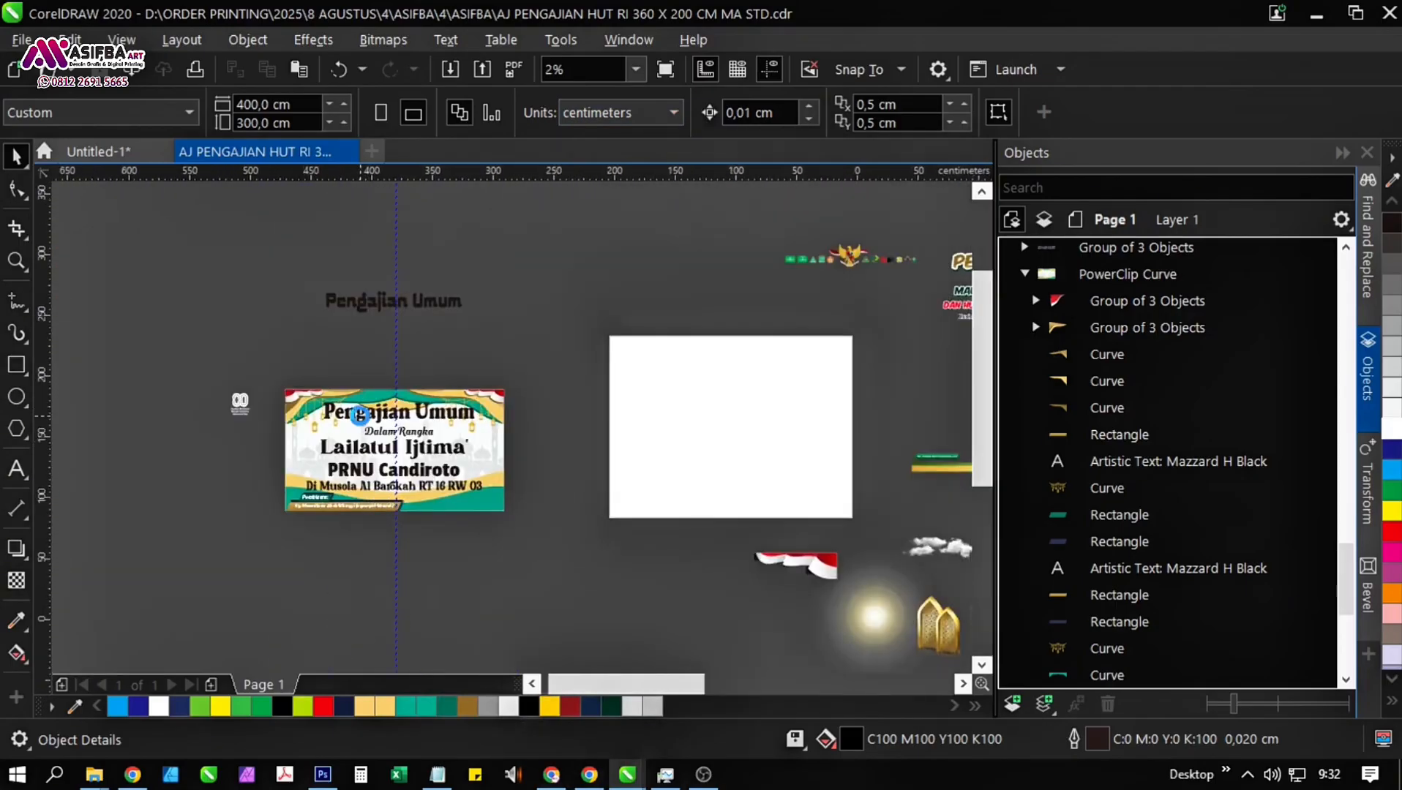
Delete the vertical guideline running through the middle of the banner.
scroll(366, 432, "up", 2)
left_click_drag(451, 544, 669, 443)
left_click(454, 407)
key("Delete")
left_click_drag(471, 364, 469, 473)
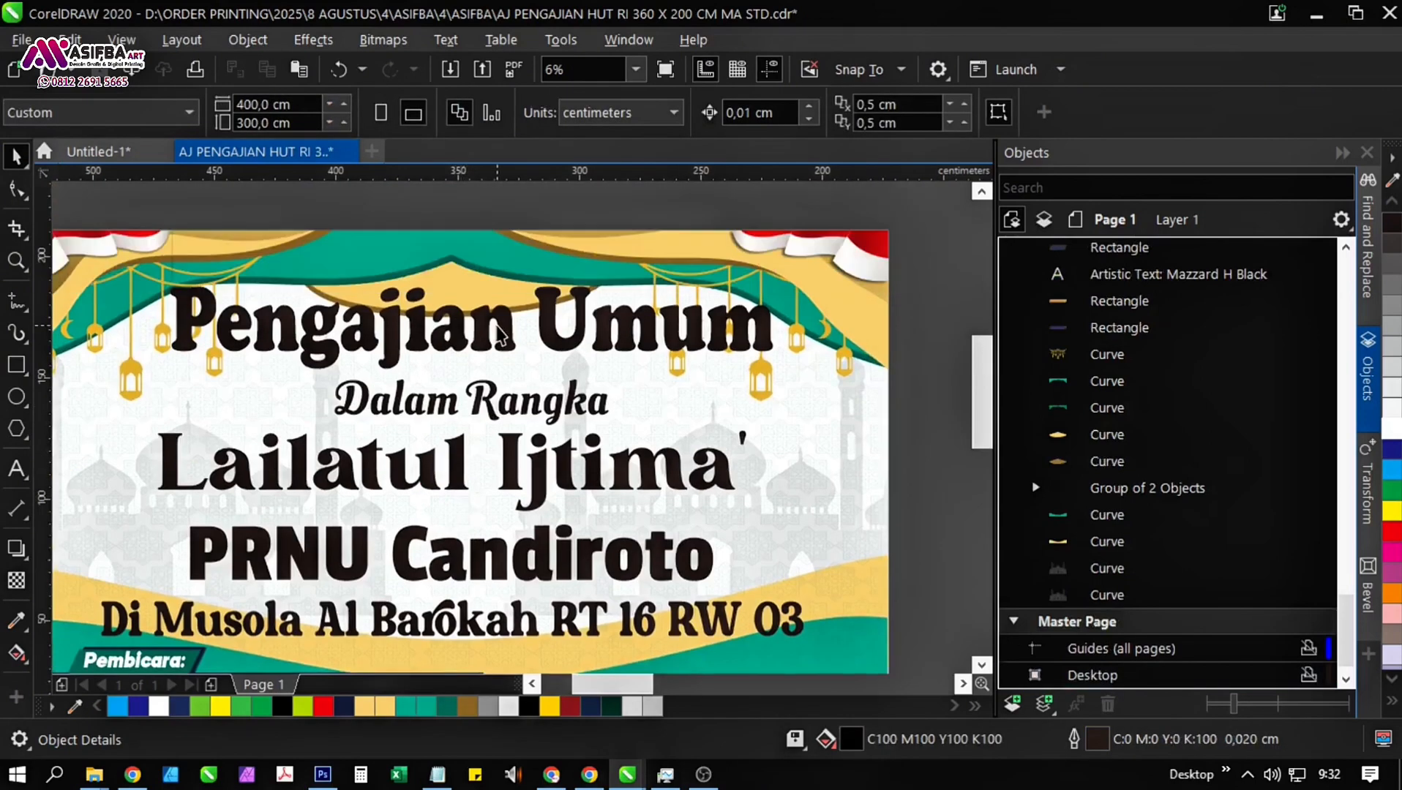
Centre the event text lines horizontally on the banner.
left_click(495, 325)
scroll(478, 319, "down", 1)
left_click_drag(756, 492, 647, 496)
left_click(758, 502)
left_click(630, 513, "shift")
key("c")
left_click(667, 568)
scroll(565, 337, "up", 1)
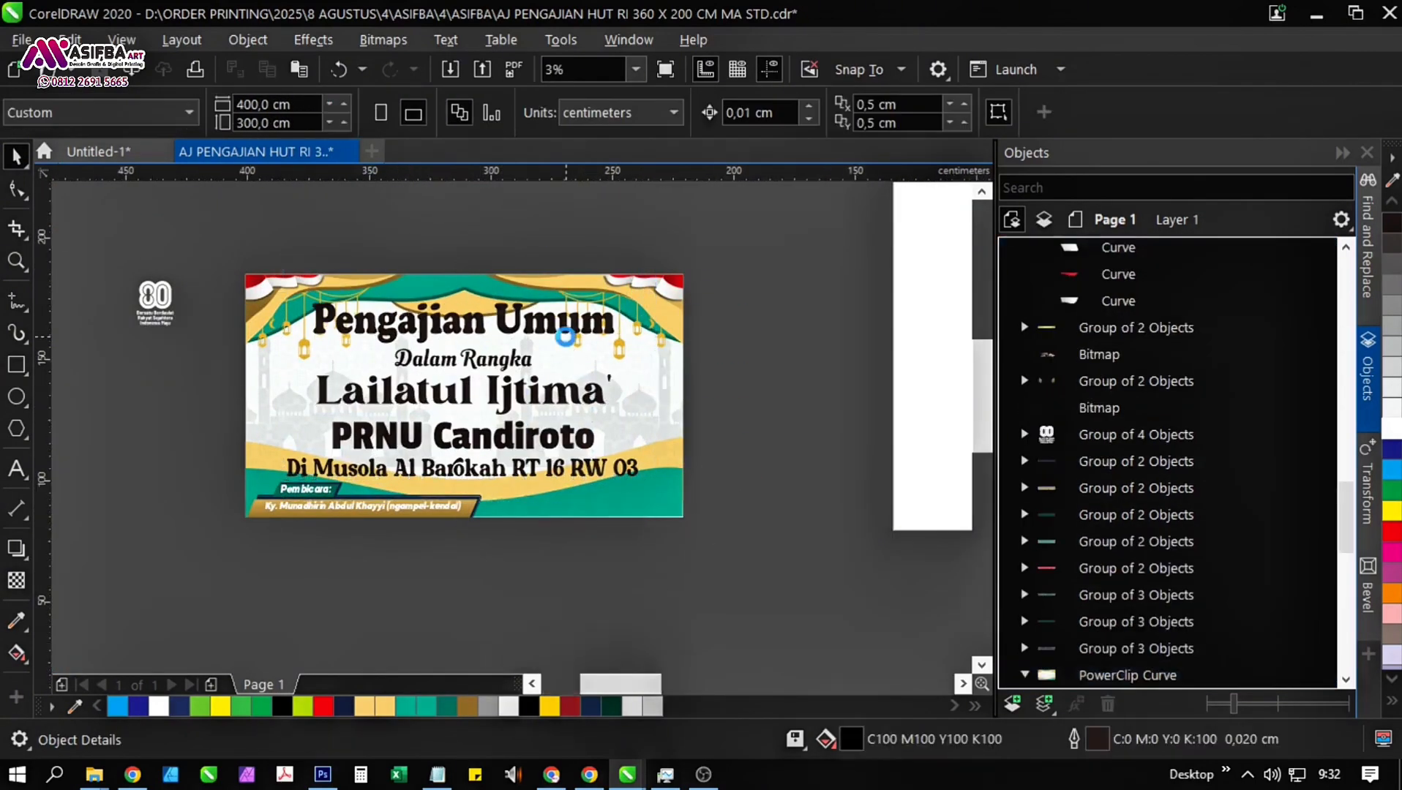
Fill the "Pengajian Umum" title with a vertical gradient from yellow at the top to orange at the bottom.
left_click(567, 327)
left_click(1392, 512)
scroll(907, 388, "down", 1)
scroll(695, 336, "up", 2)
left_click(17, 653)
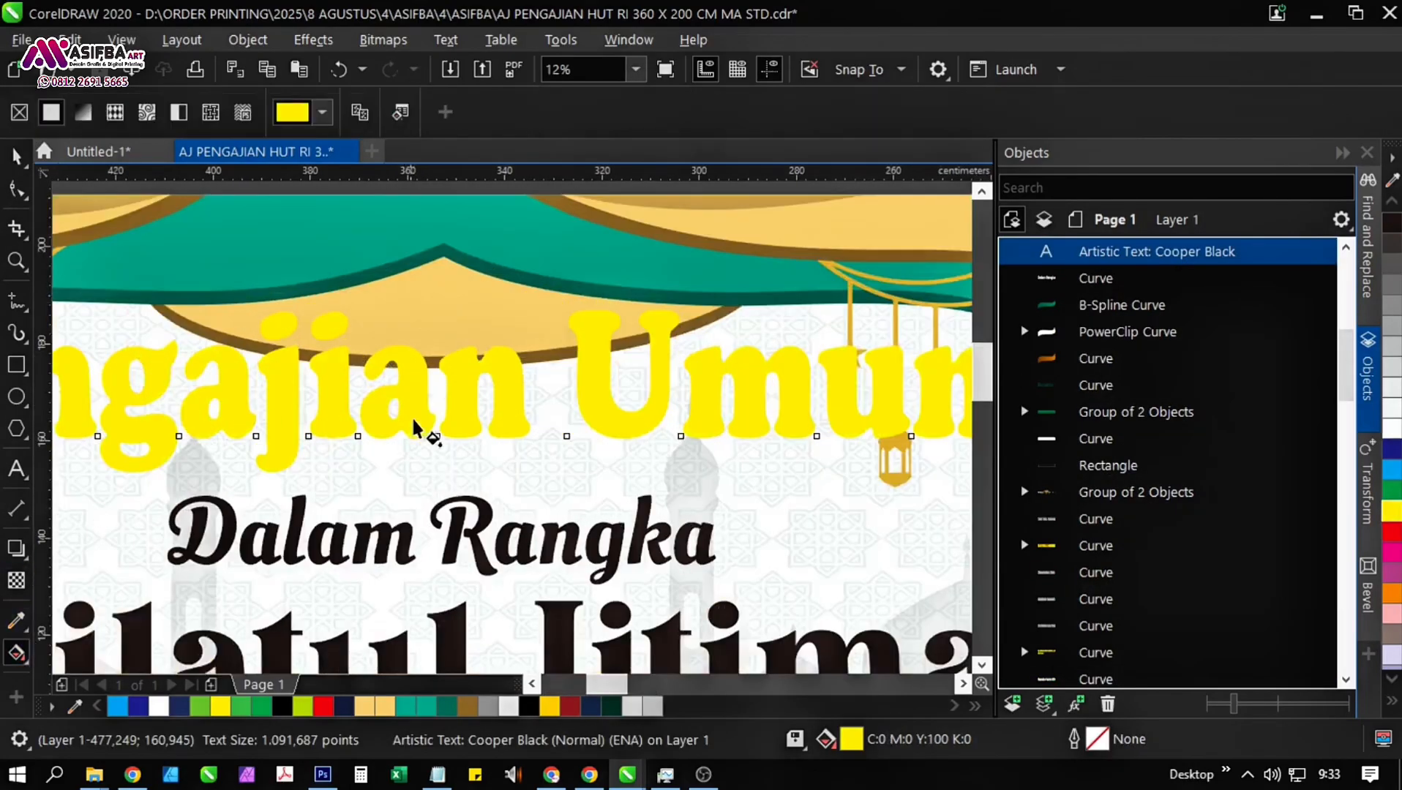
left_click_drag(459, 471, 459, 470)
left_click(477, 455)
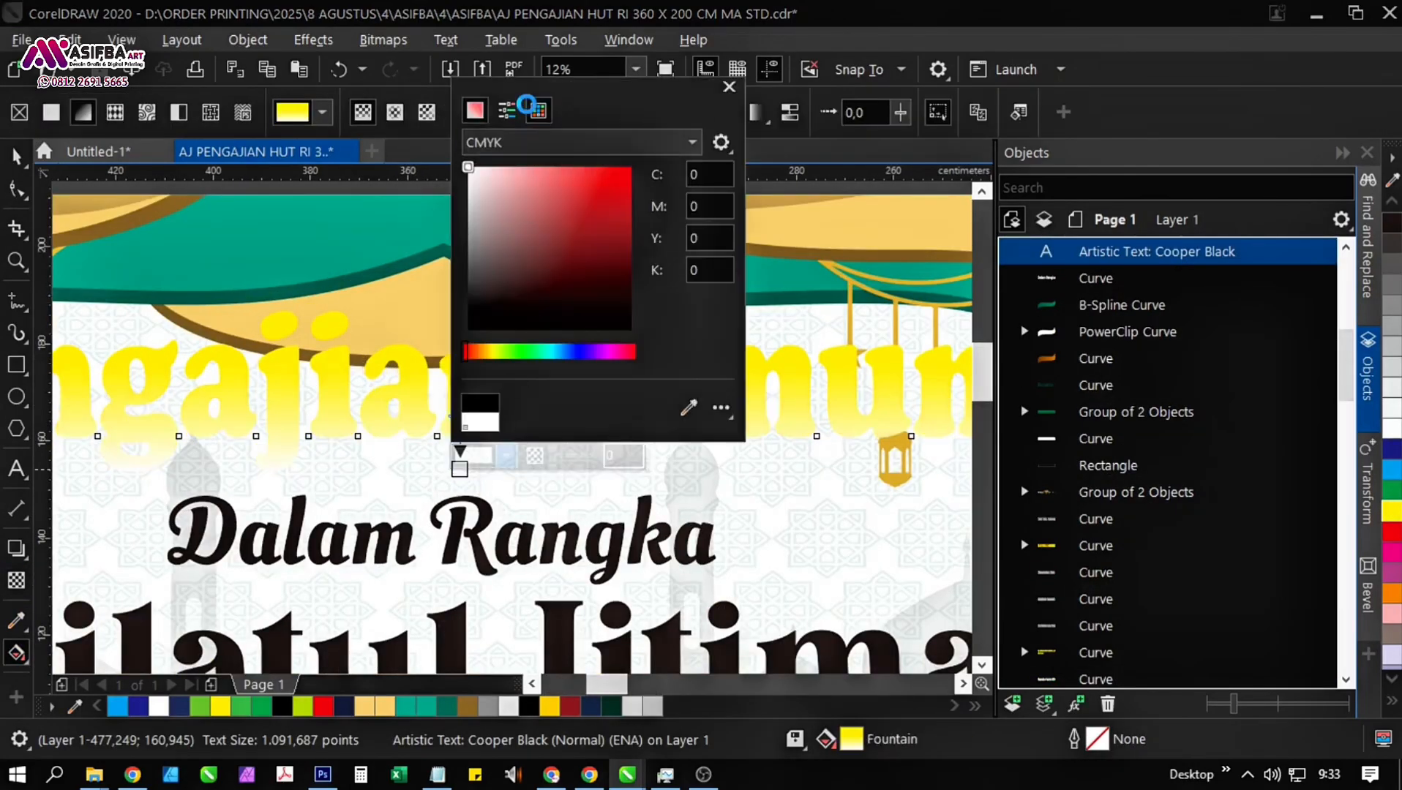
left_click(536, 110)
left_click(545, 184)
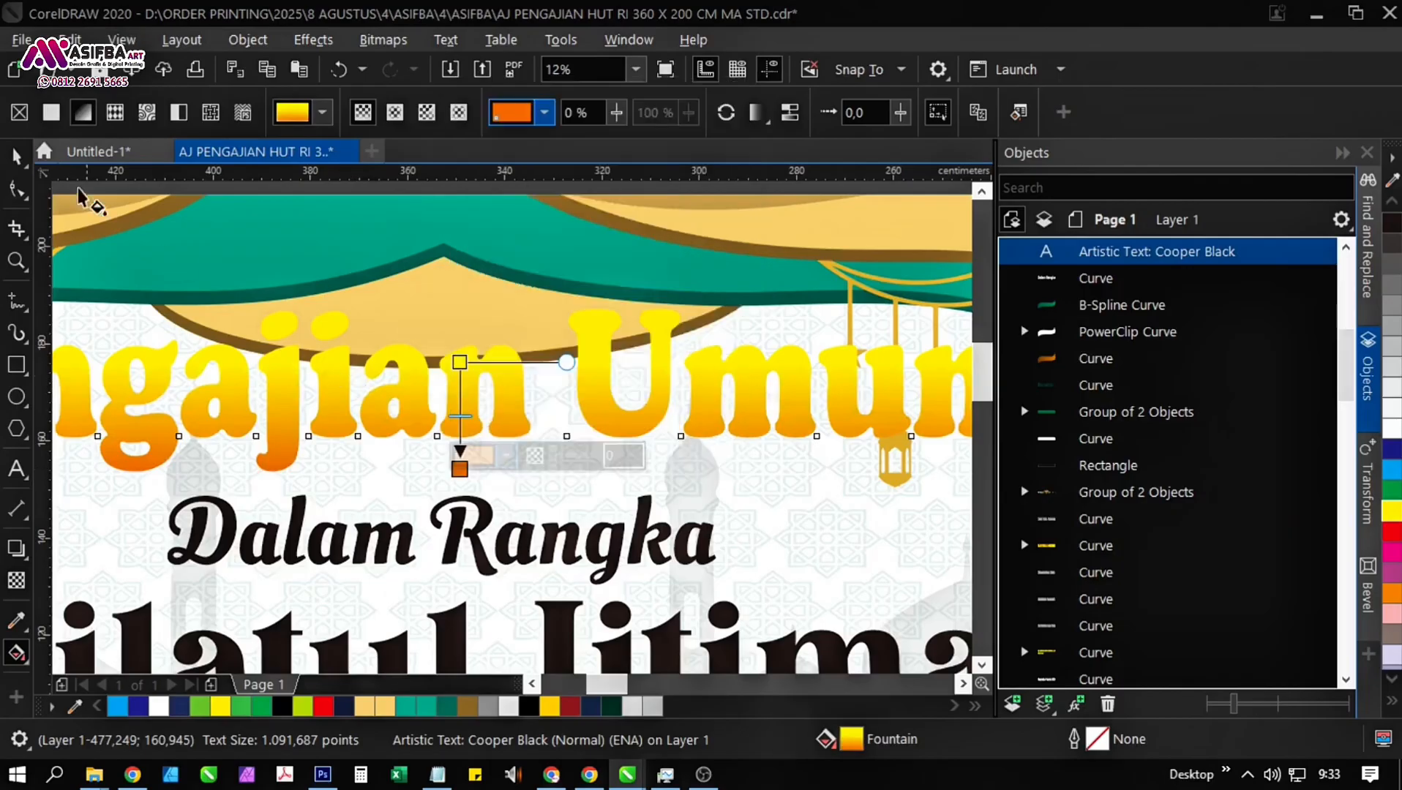
key("space")
Add a black 3 cm outline with round corners to the "Pengajian Umum" title, placed behind the fill and scaling with the object.
right_click(1392, 223)
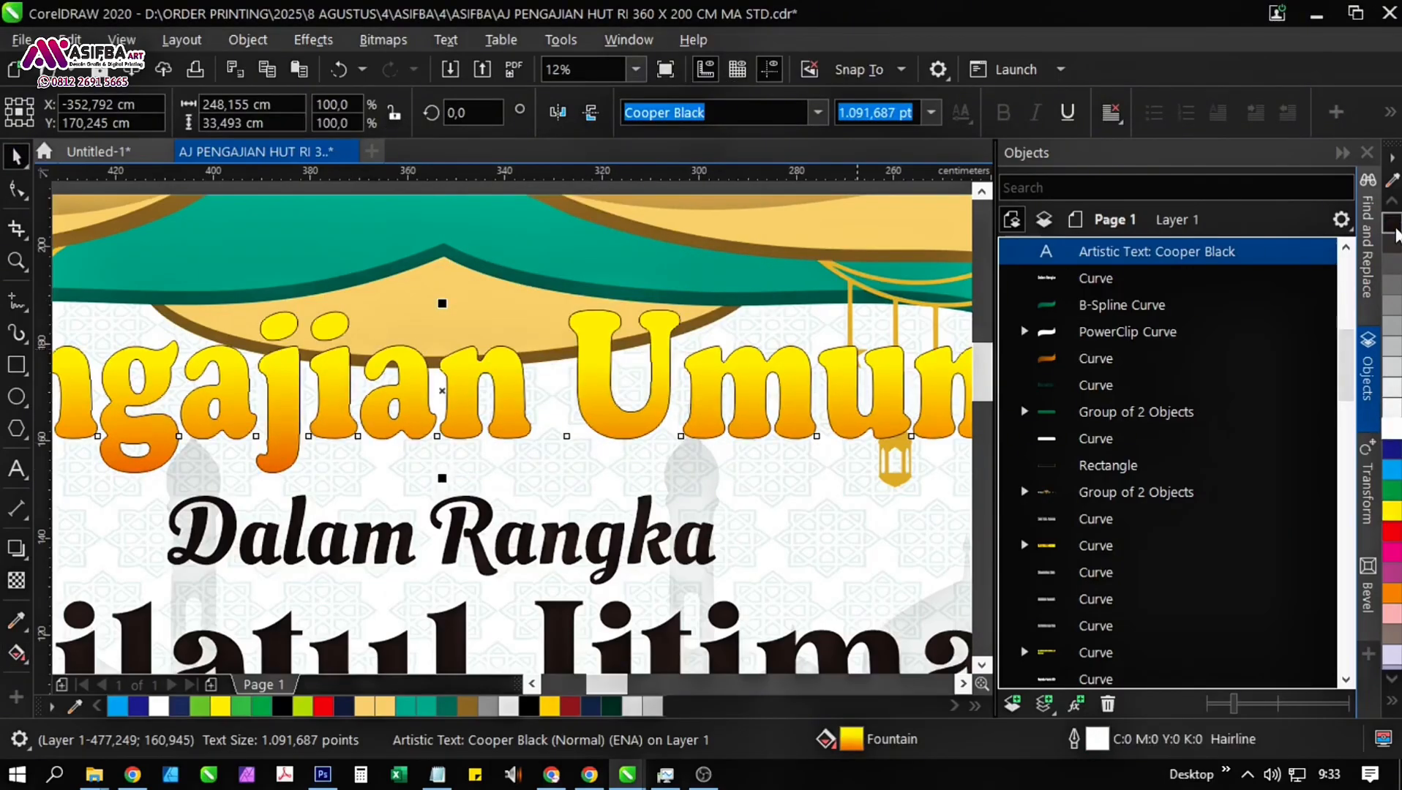
key("F12")
left_click(785, 496)
left_click(784, 475)
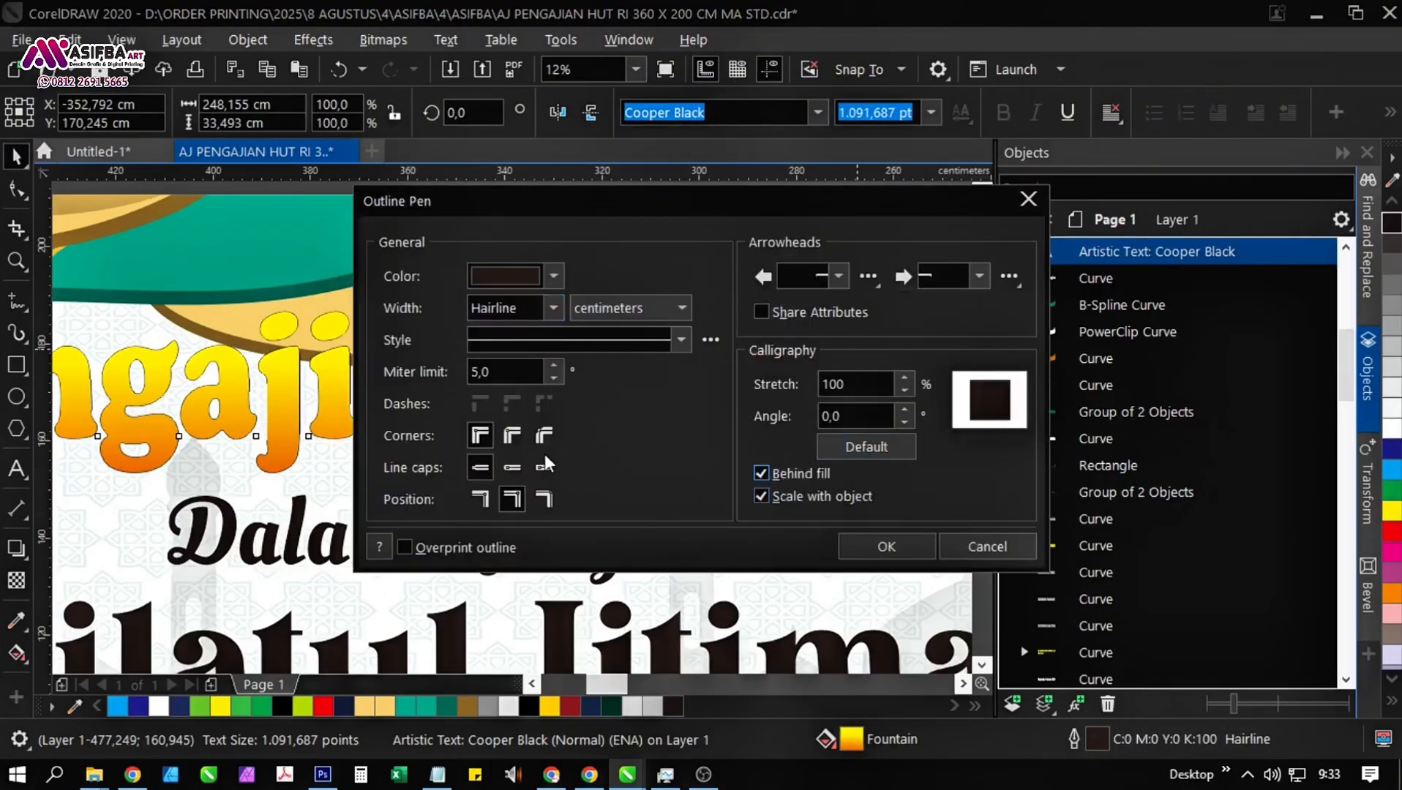
left_click(554, 308)
left_click(505, 577)
type("3")
key("Return")
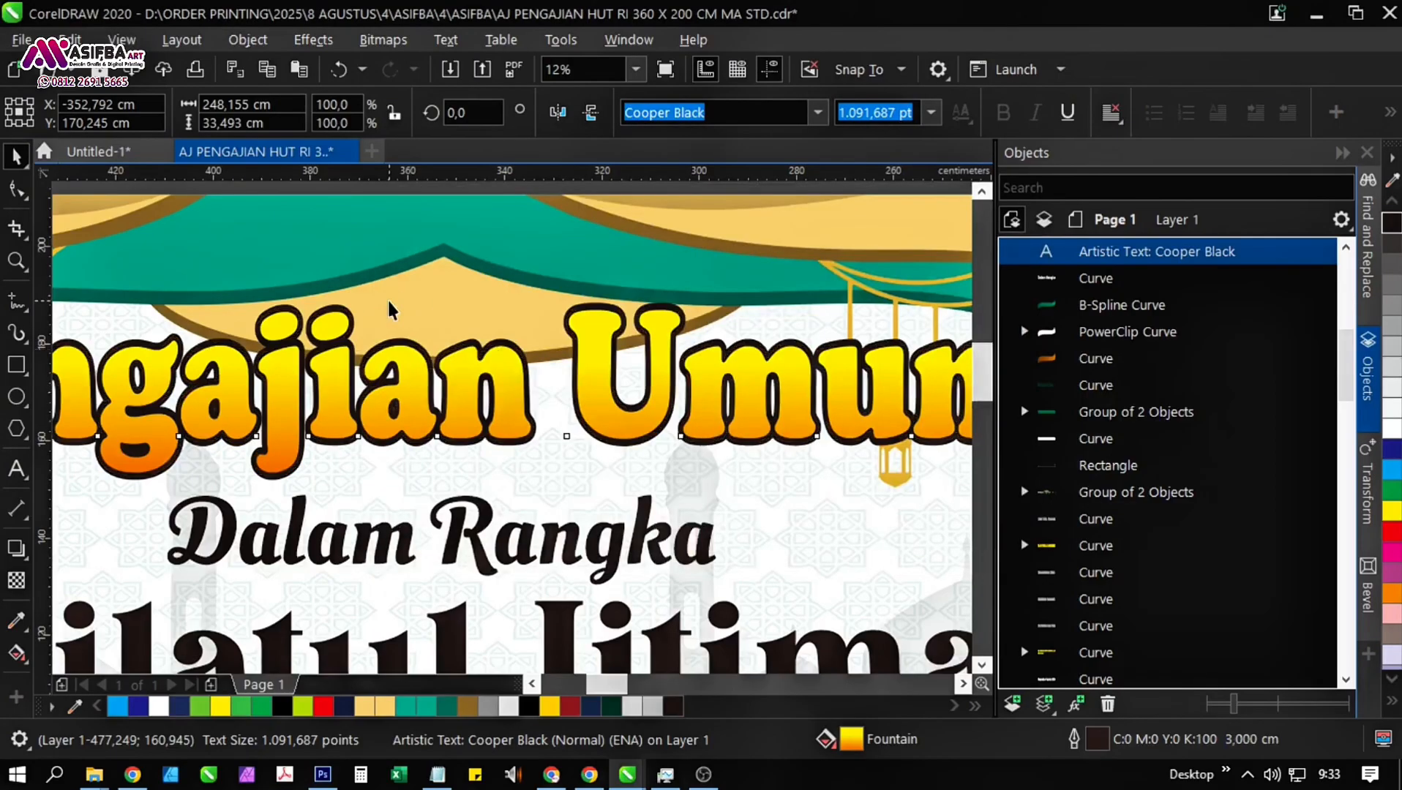
Set the outline width of the "Pengajian Umum" title to 4 cm.
key("F12")
type("4")
key("Return")
scroll(415, 383, "down", 1)
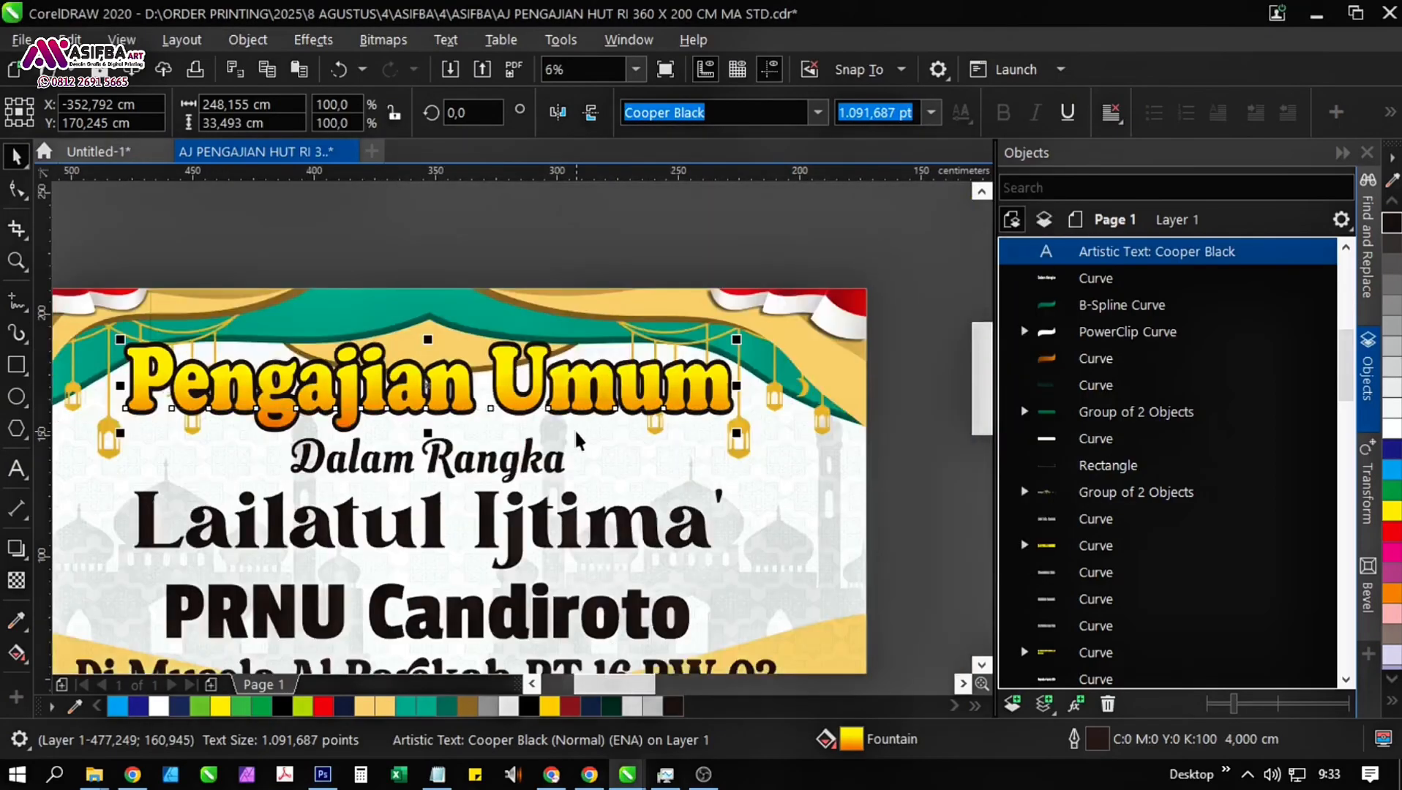
Bring the "Pengajian Umum" title to the front and duplicate it in place, selecting the lower copy.
key("shift+Page_Up")
key("plus")
left_click(1185, 277)
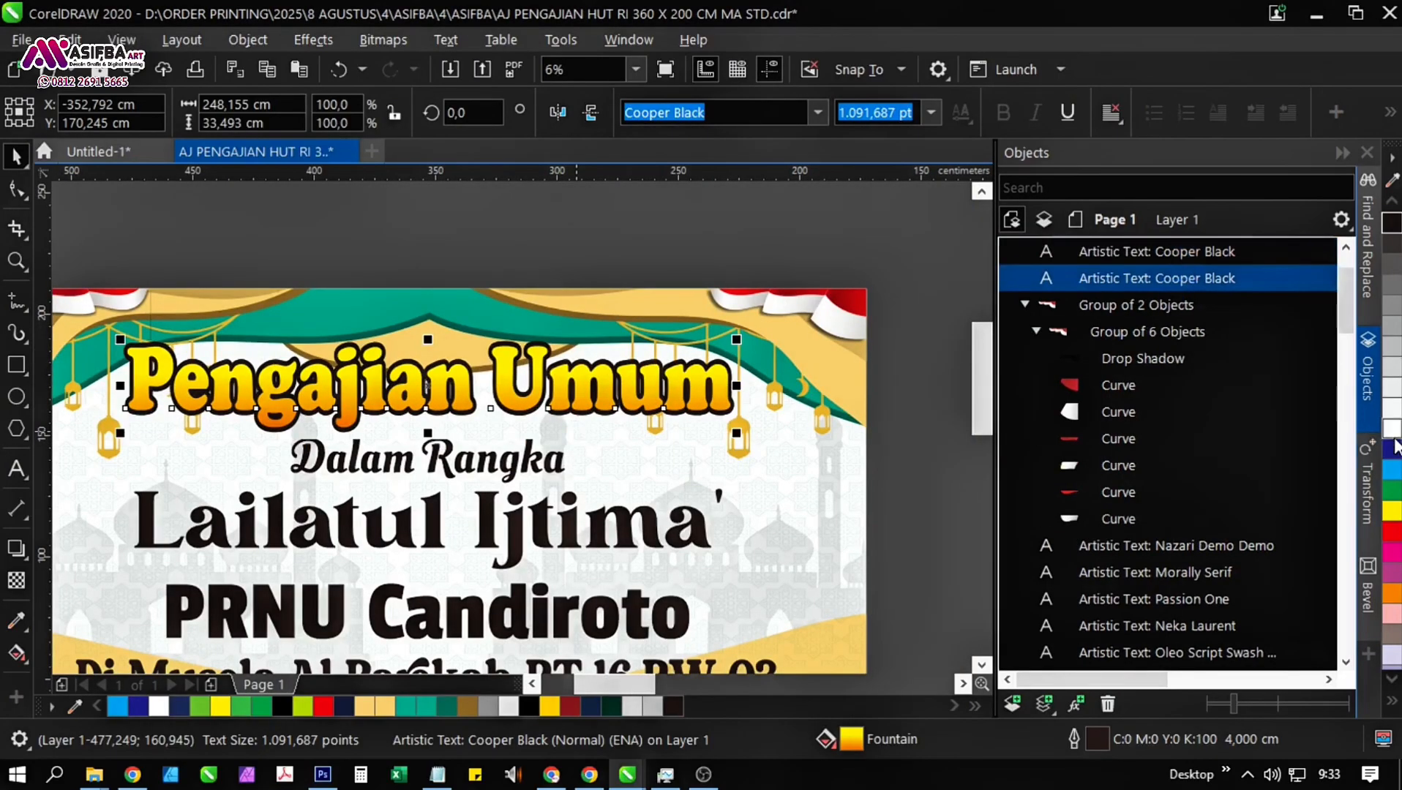
Give the lower copy of the "Pengajian Umum" title a white outline 8 cm wide.
key("F12")
type("9")
key("Return")
scroll(467, 363, "up", 1)
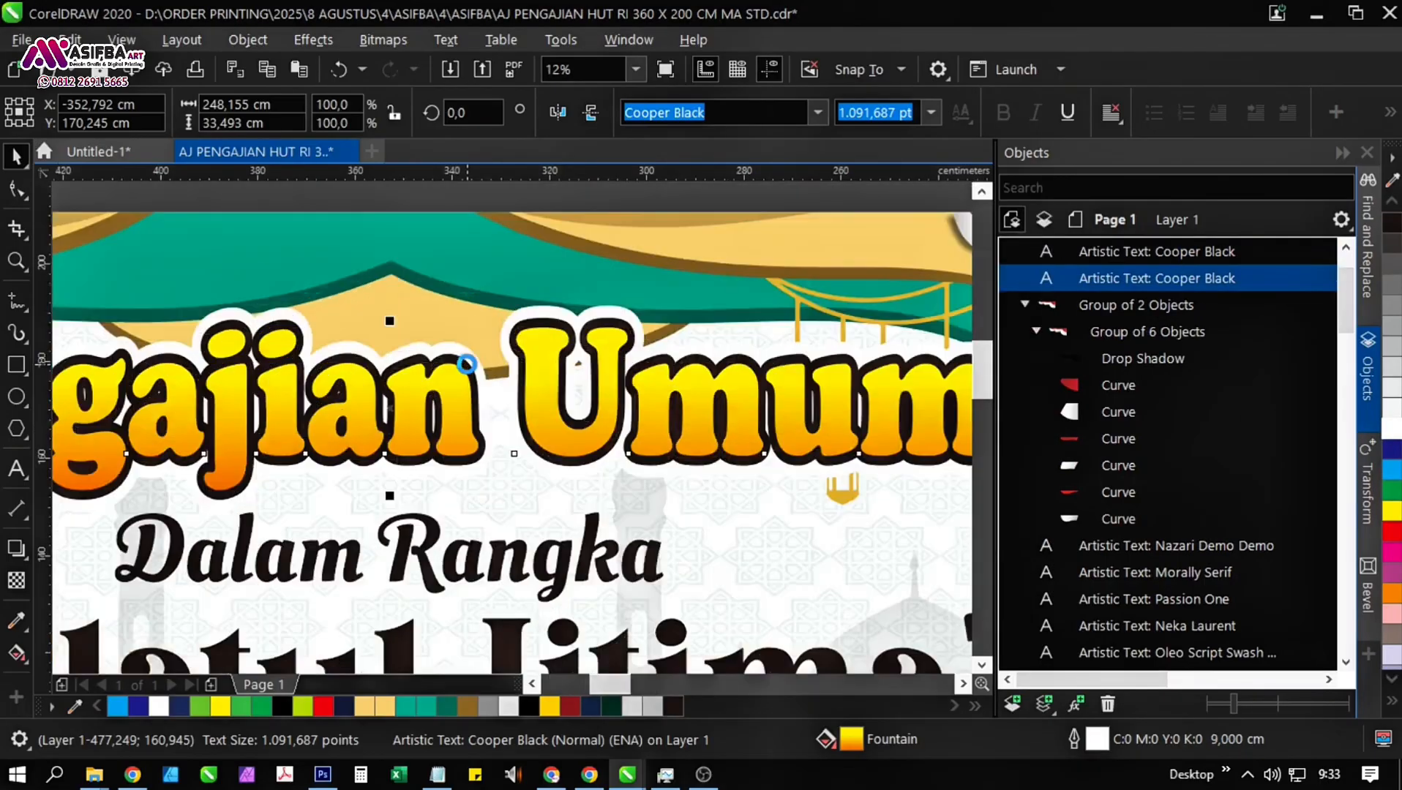
key("F12")
type("8")
key("Return")
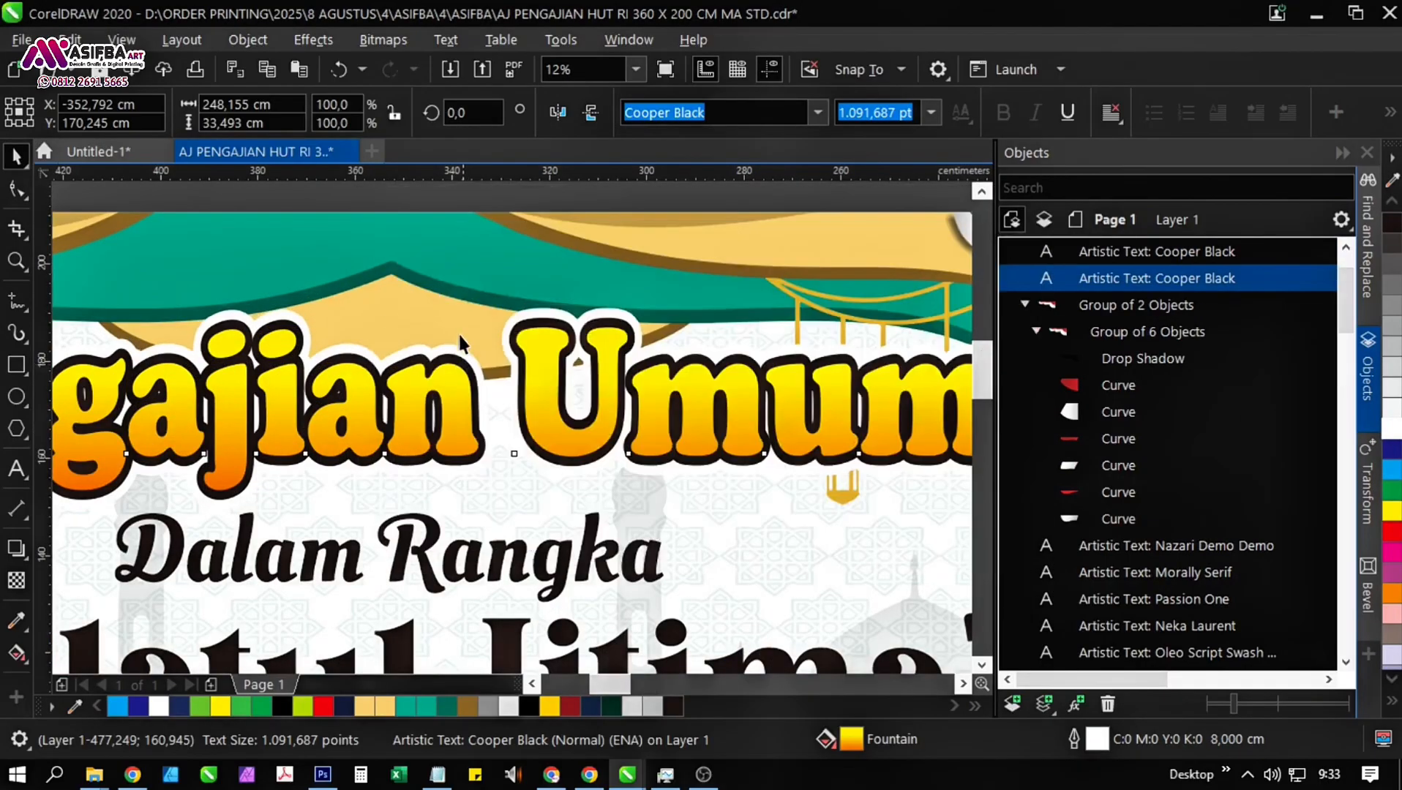
Add a Flat Bottom Right drop shadow to the white-outlined title copy, offset about 1.14 cm right and 1.07 cm down.
left_click(16, 547)
left_click(62, 112)
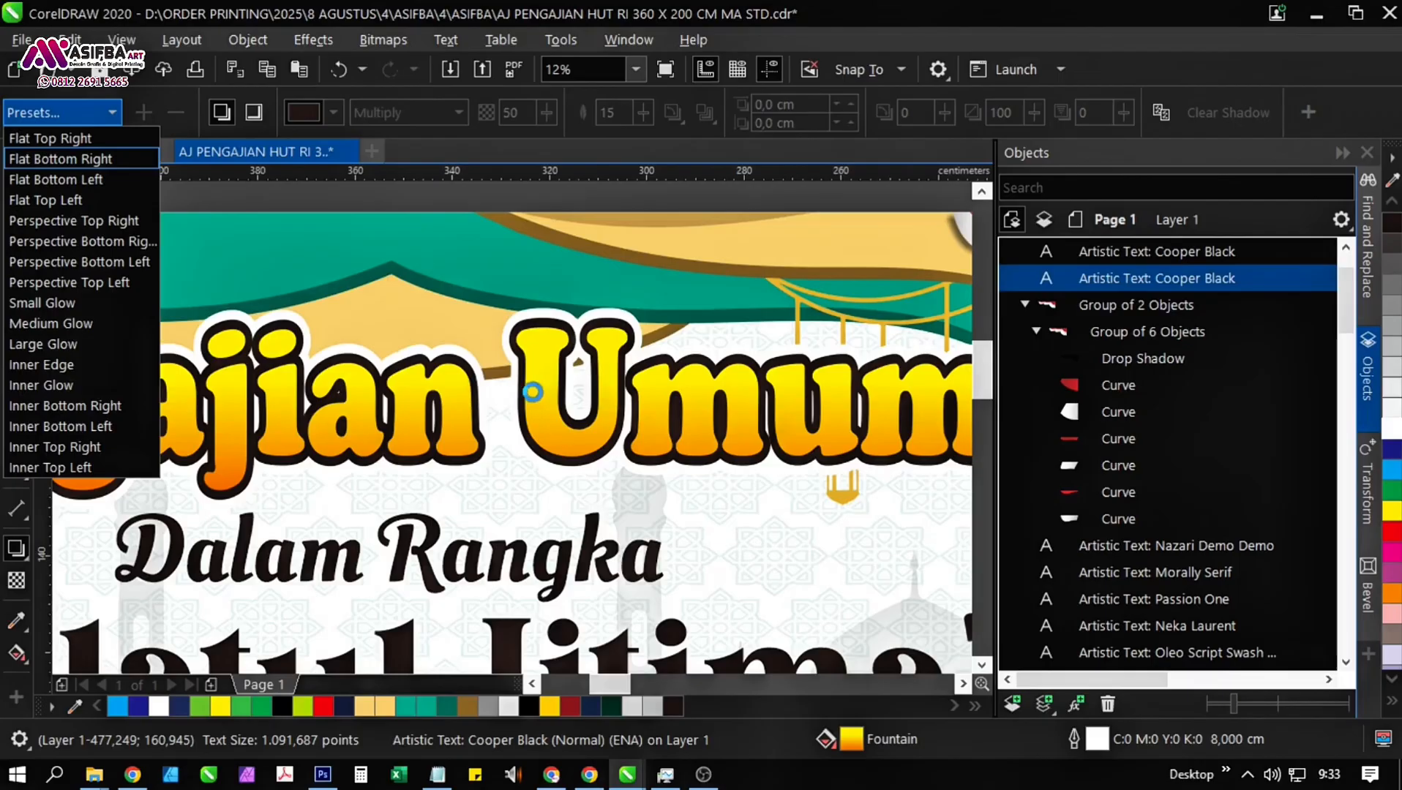
scroll(472, 497, "up", 2)
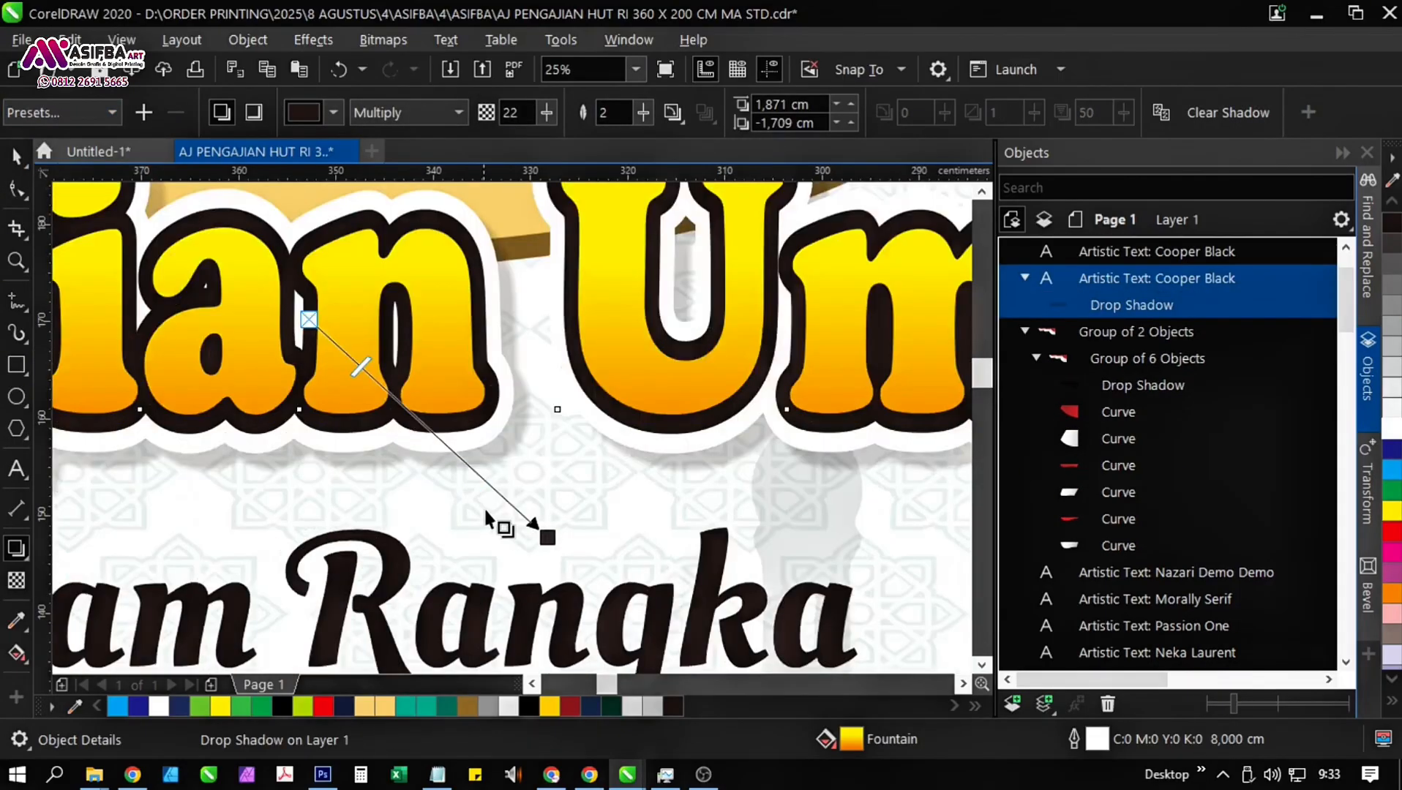
left_click_drag(547, 538, 534, 532)
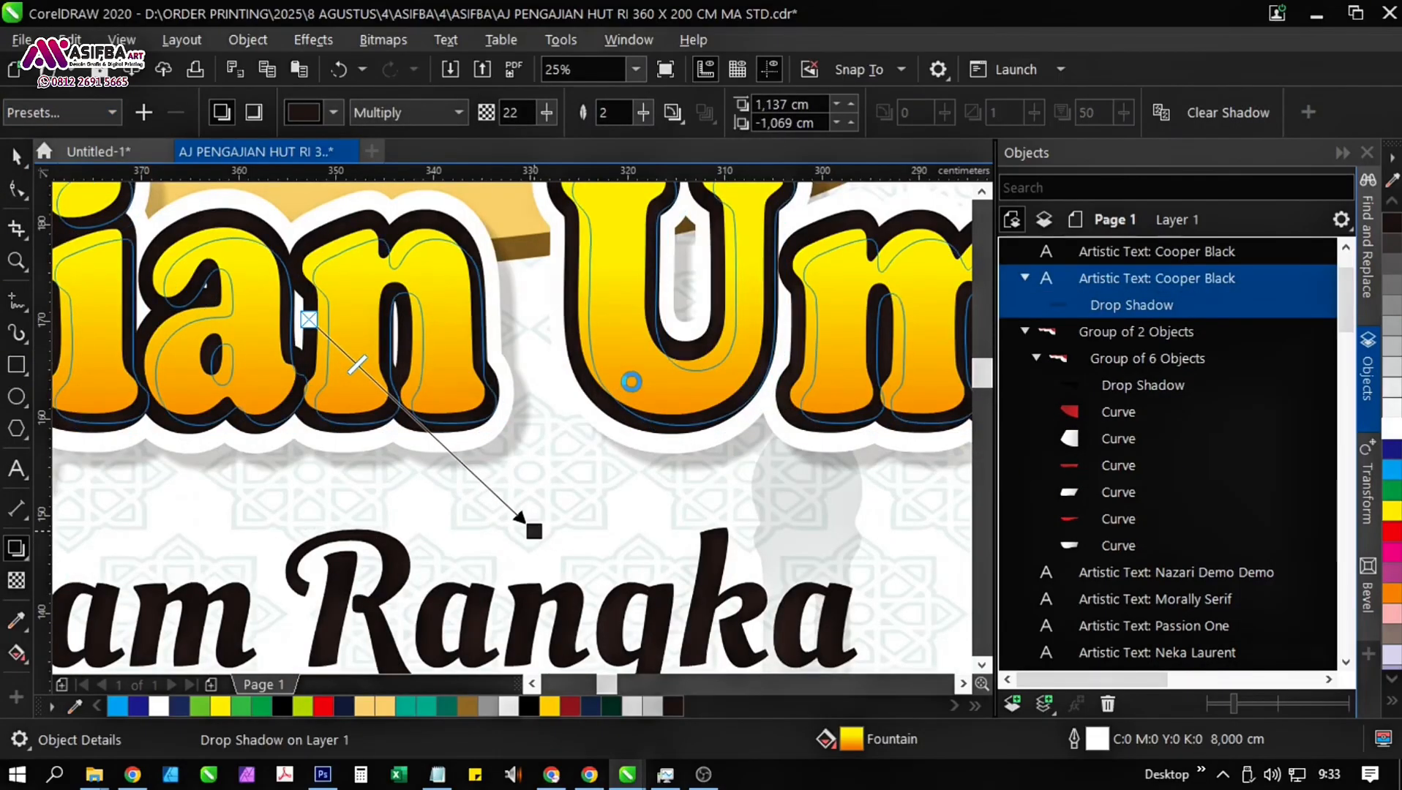
scroll(631, 381, "down", 6)
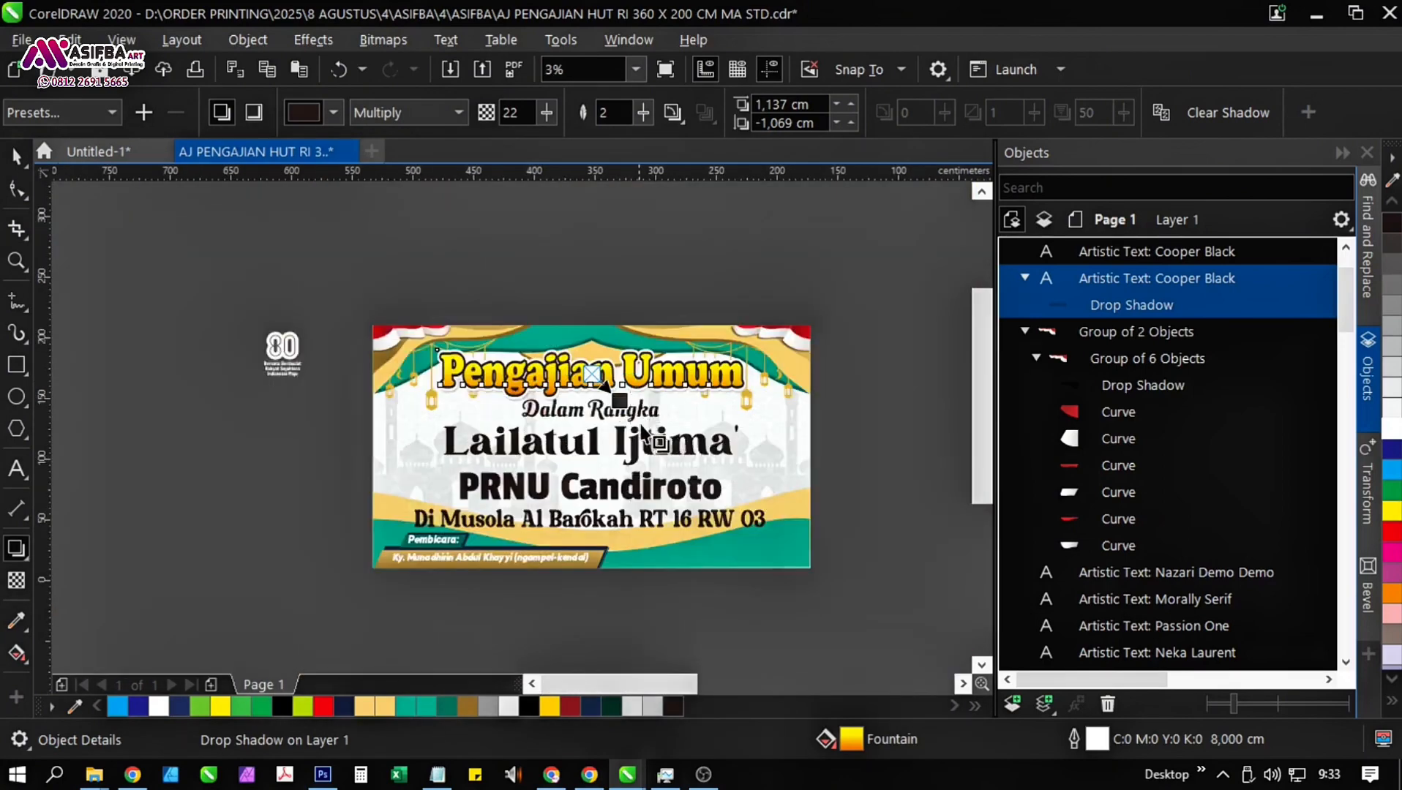
left_click(830, 436)
left_click_drag(829, 437, 753, 380)
Add a white 1 cm outline with round corners to "Dalam Rangka", placed behind the fill and scaling with the object.
left_click(571, 353)
scroll(571, 353, "up", 1)
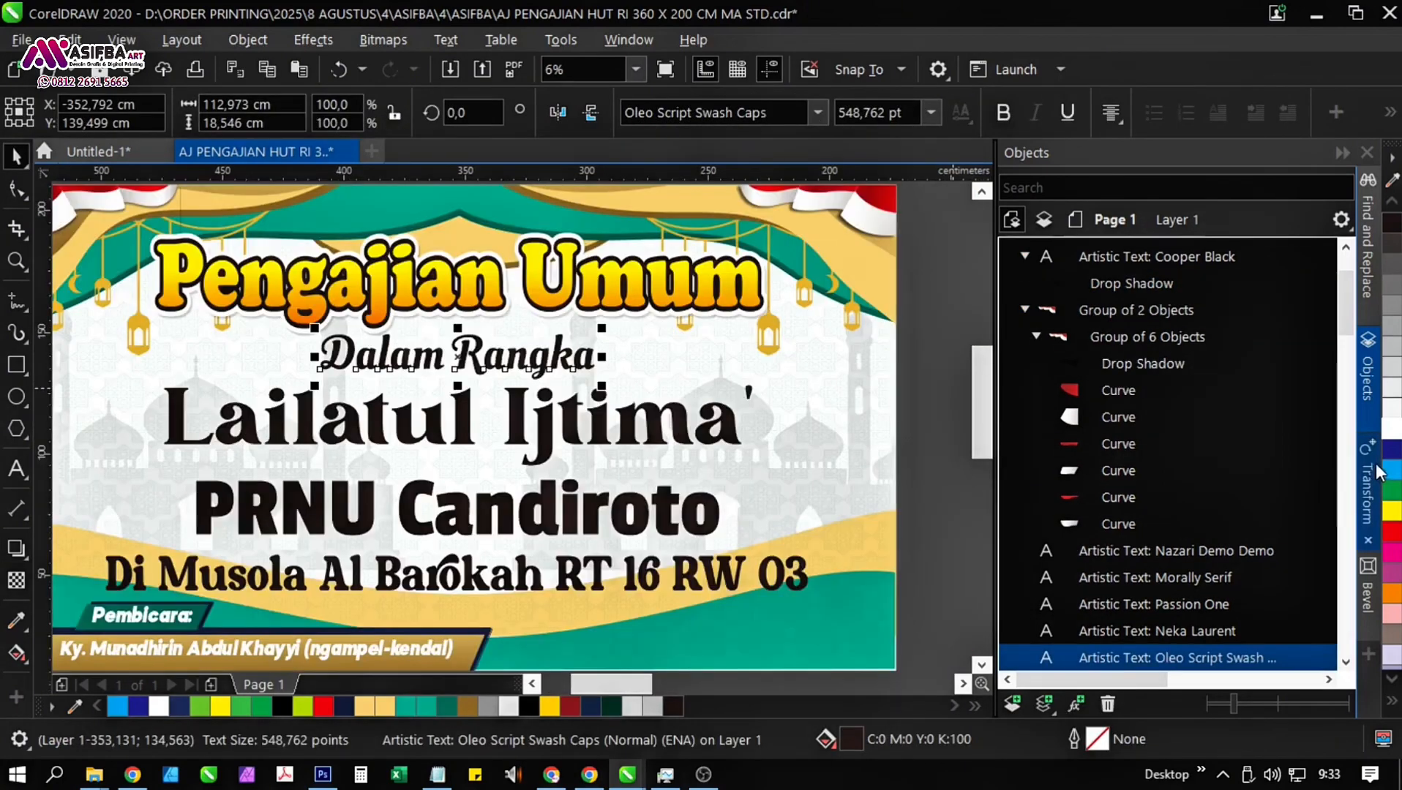
right_click(1396, 429)
key("F12")
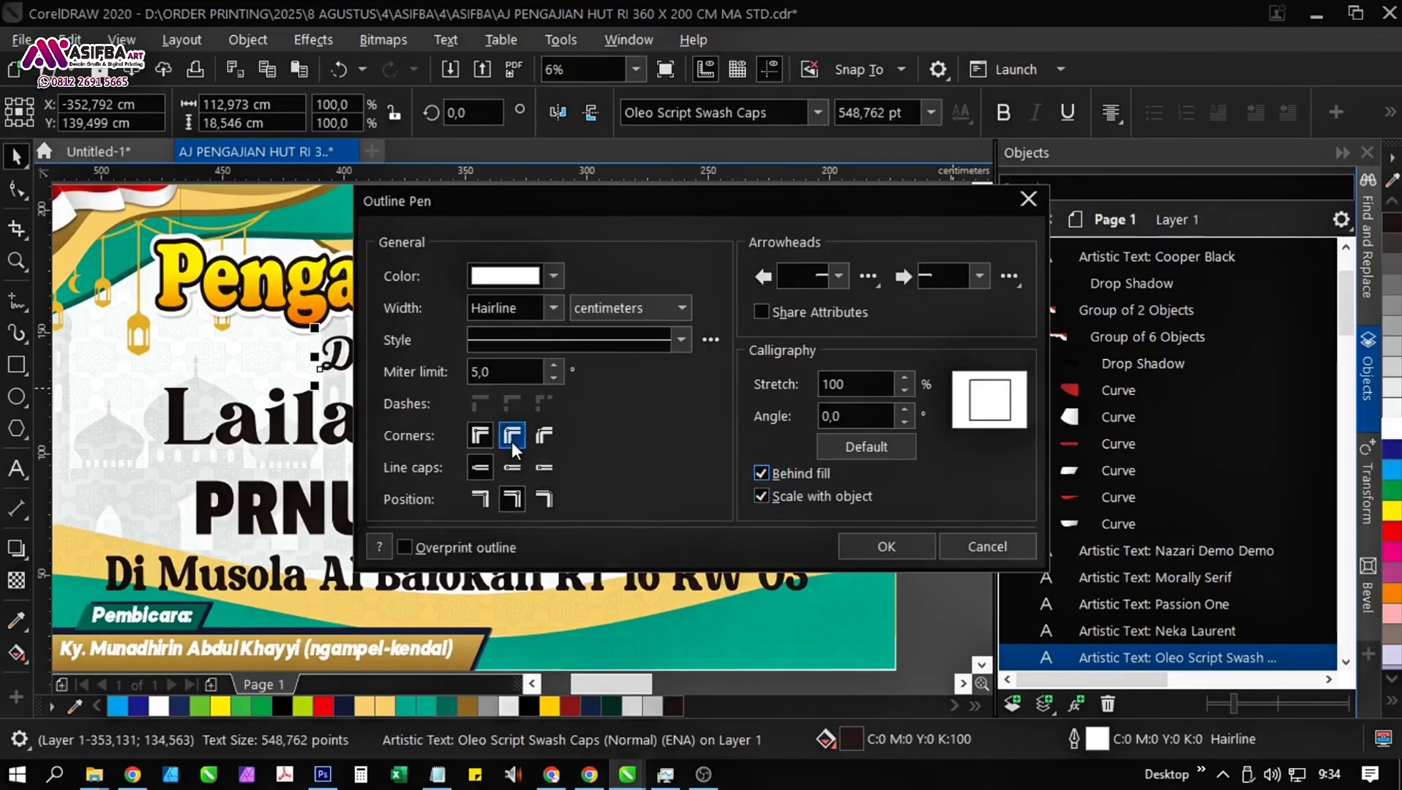
left_click(554, 307)
left_click(515, 522)
left_click(887, 547)
Set the outline width of "Dalam Rangka" to 2 cm.
scroll(515, 382, "up", 4)
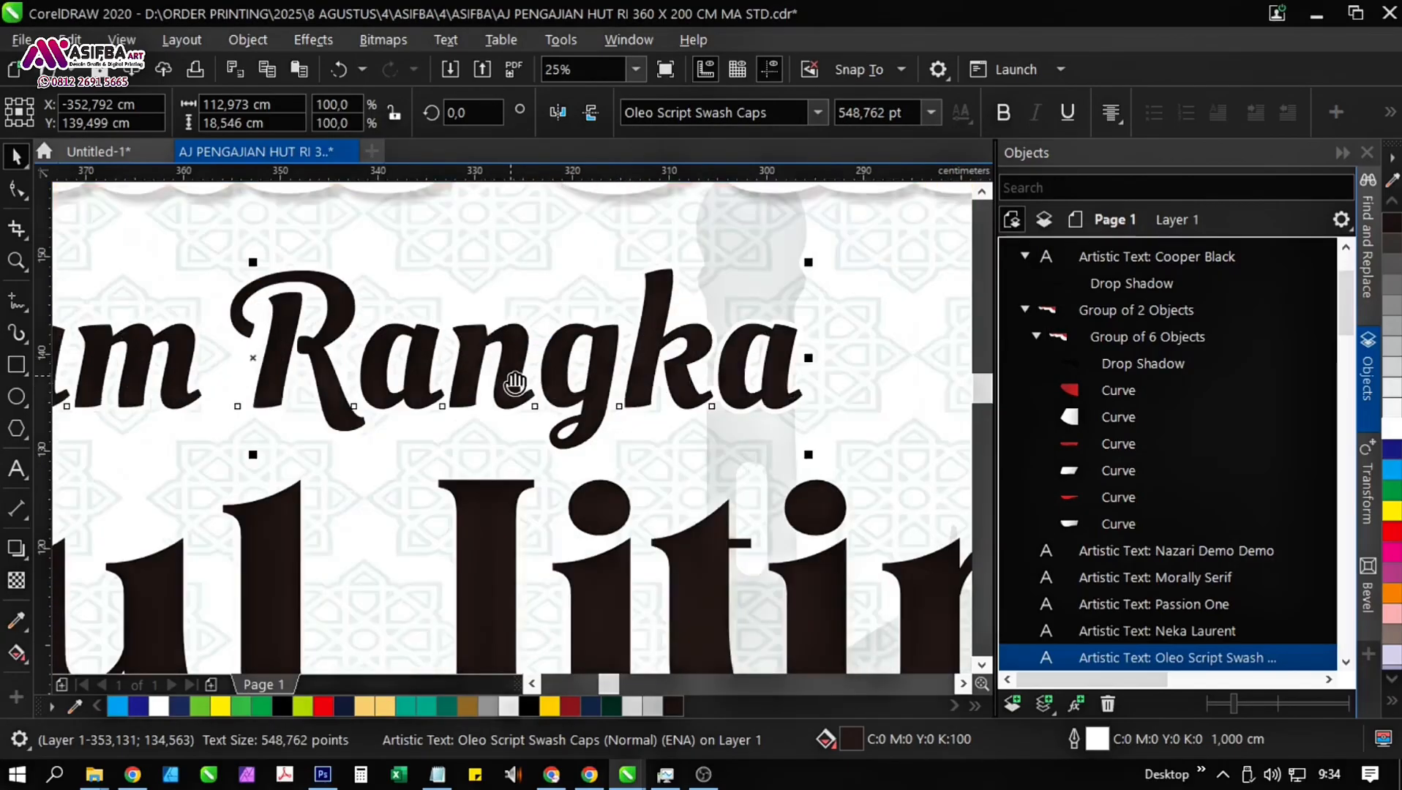
left_click_drag(514, 382, 556, 382)
key("F12")
type("2")
key("Return")
scroll(554, 379, "down", 1)
left_click_drag(429, 430, 473, 439)
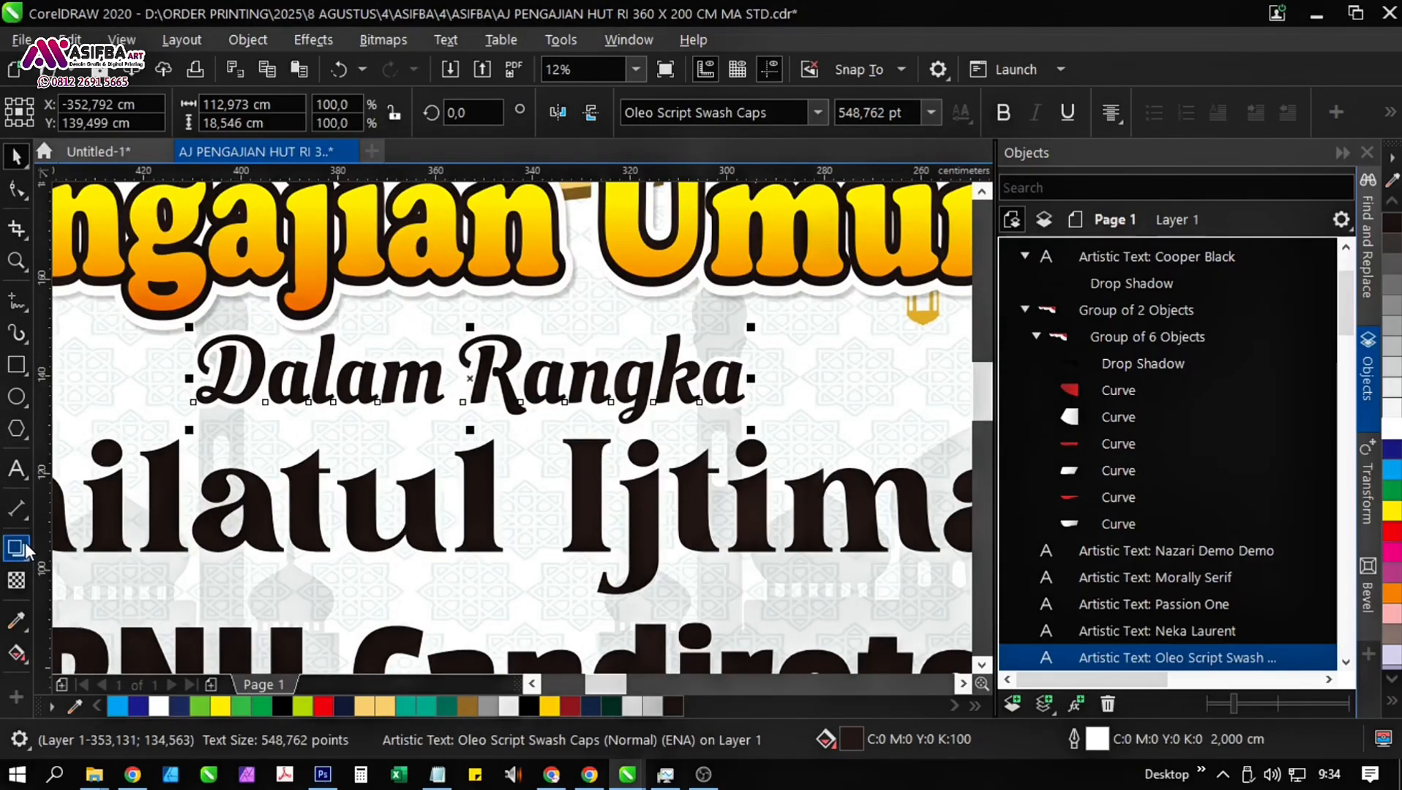
Add a Flat Bottom Right drop shadow to "Dalam Rangka", offset about 0.47 cm right and 0.43 cm down.
left_click(25, 551)
left_click(60, 116)
left_click(62, 160)
scroll(542, 401, "up", 1)
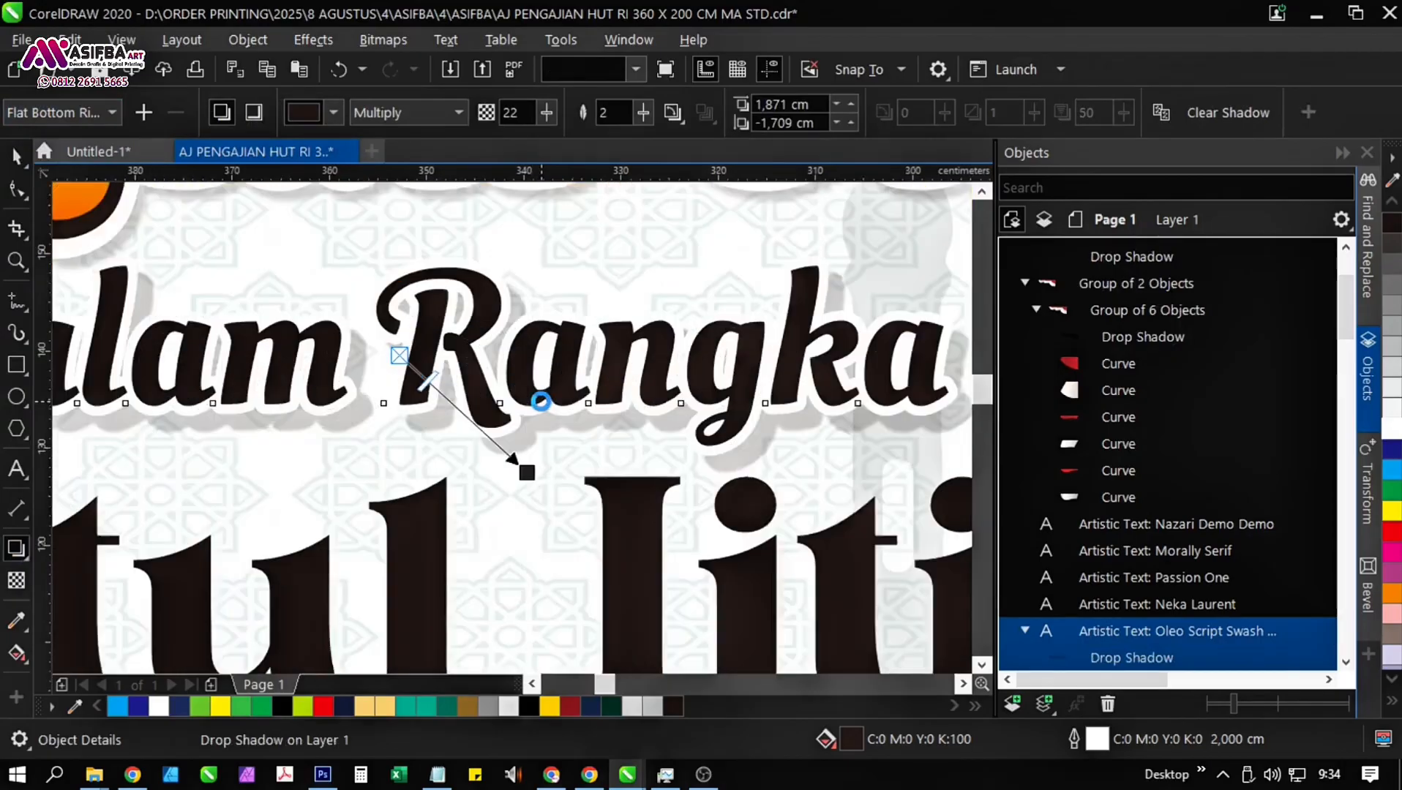
scroll(541, 401, "up", 1)
left_click_drag(510, 541, 486, 518)
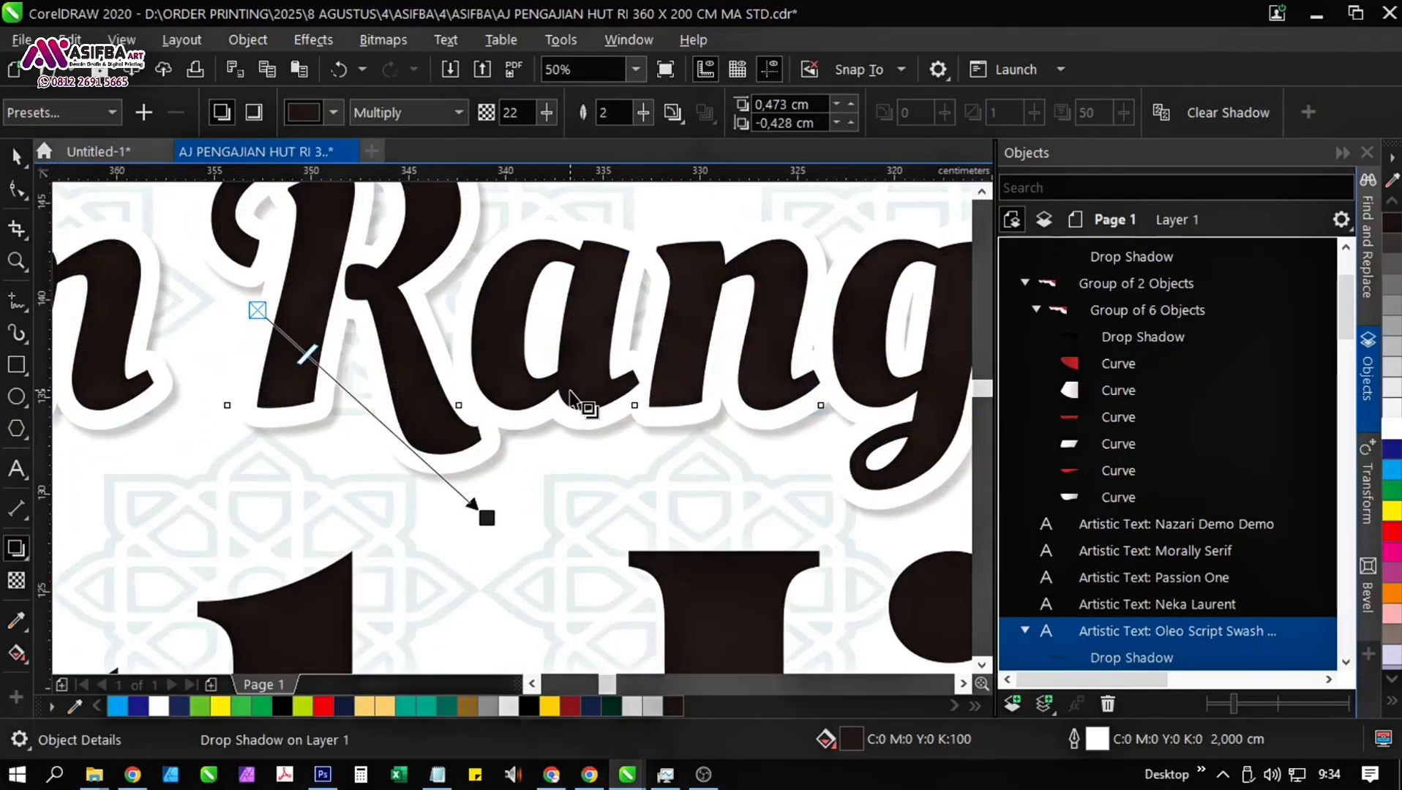
scroll(571, 392, "down", 3)
left_click(16, 156)
left_click(846, 422)
left_click_drag(843, 423, 644, 447)
scroll(644, 446, "down", 1)
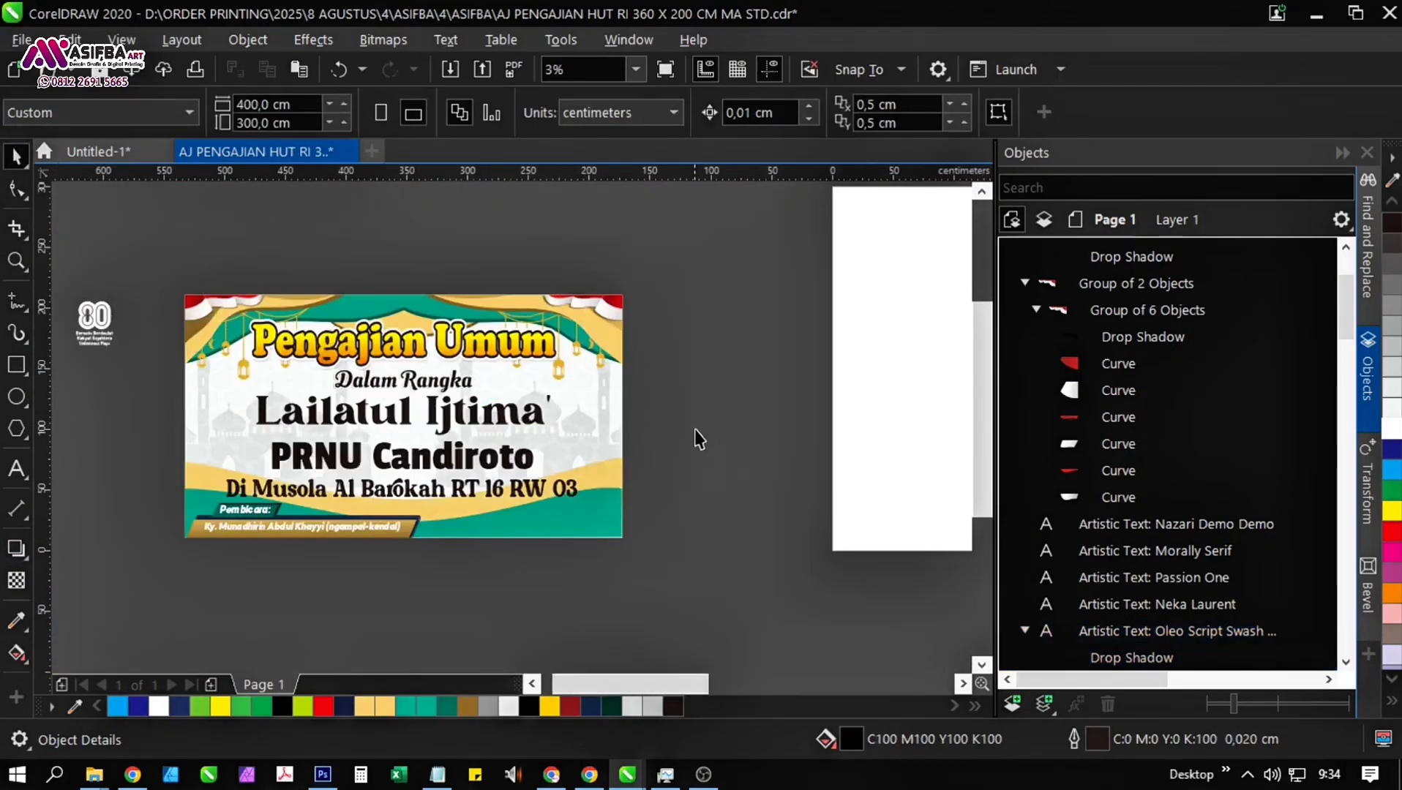
Fill "Lailatul Ijtima'" with a vertical gradient from dark blue at the bottom to light blue at the top.
left_click(478, 419)
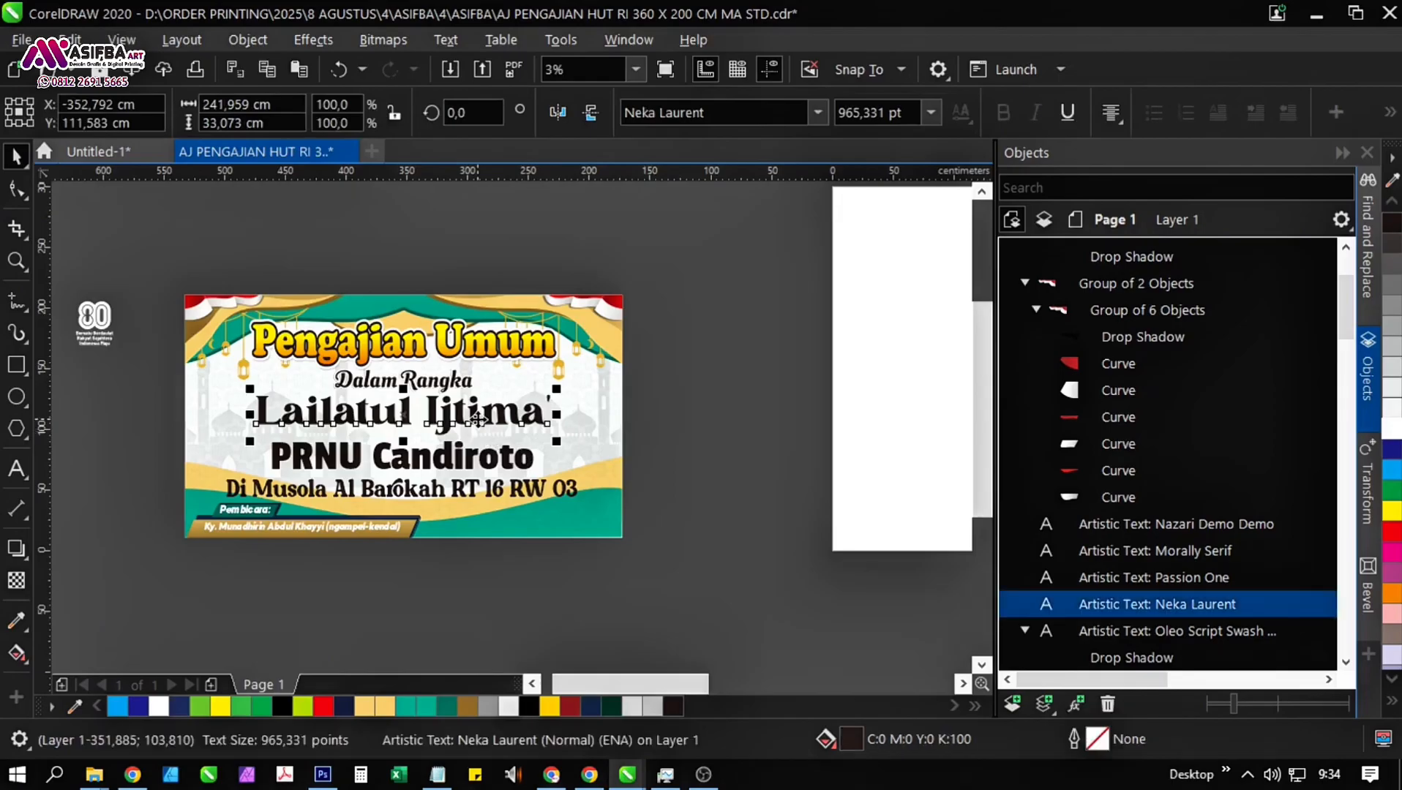
left_click(1396, 454)
scroll(373, 418, "up", 1)
left_click(16, 653)
scroll(467, 435, "up", 1)
left_click_drag(392, 418, 393, 322)
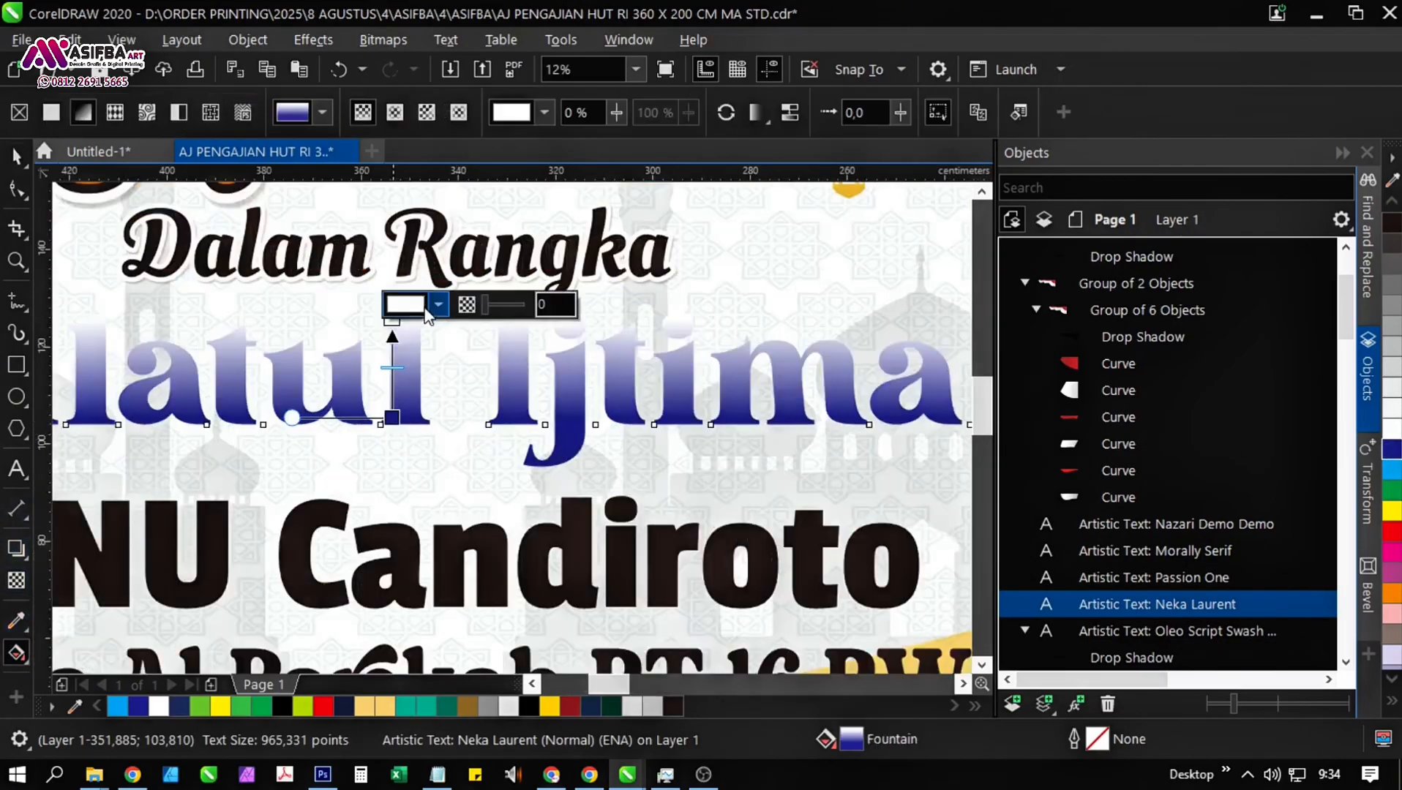
left_click(427, 310)
left_click(472, 354)
left_click(480, 450)
left_click(1391, 468)
key("space")
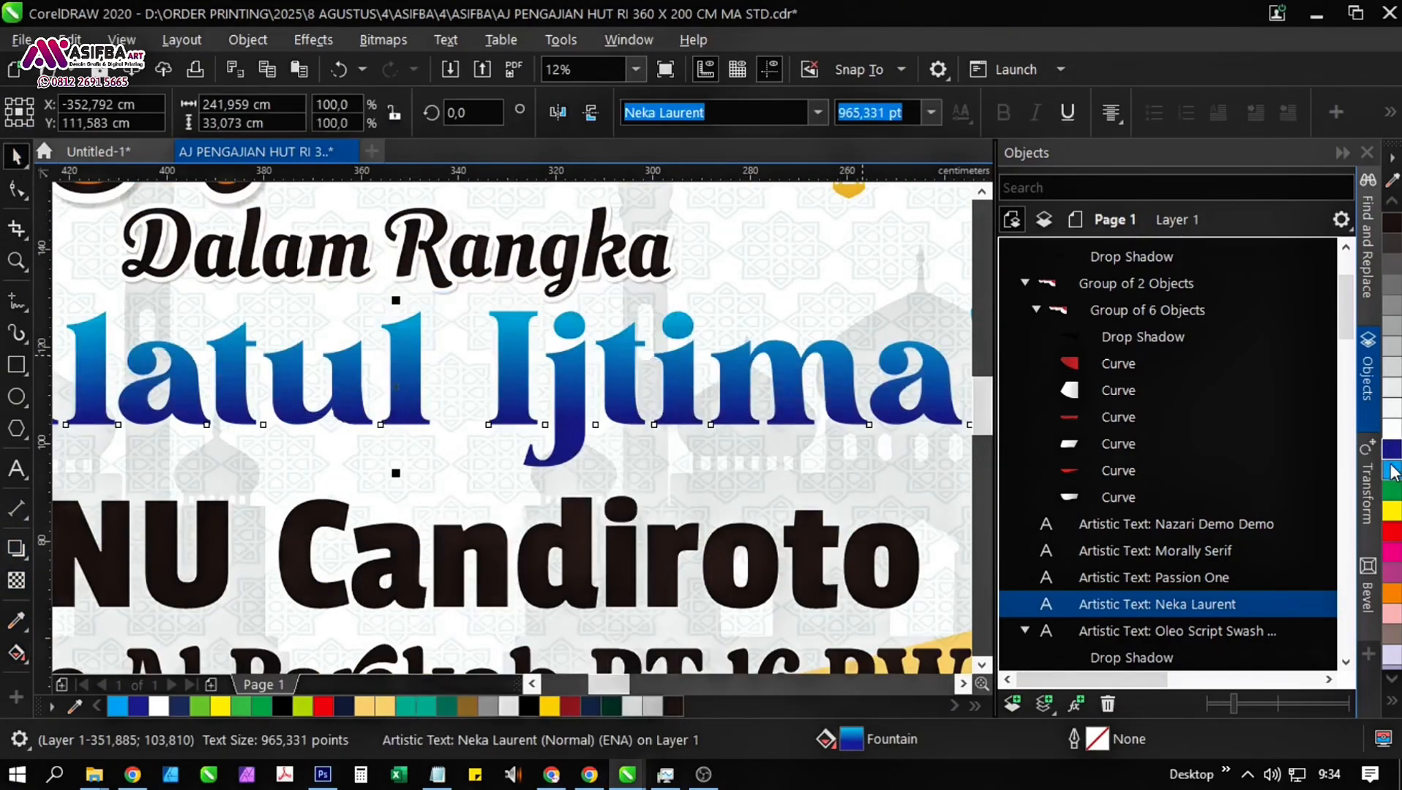
Add a white 5 cm outline with round corners to "Lailatul Ijtima'", placed behind the fill and scaling with the object.
right_click(1394, 430)
key("F12")
left_click(800, 496)
left_click(791, 477)
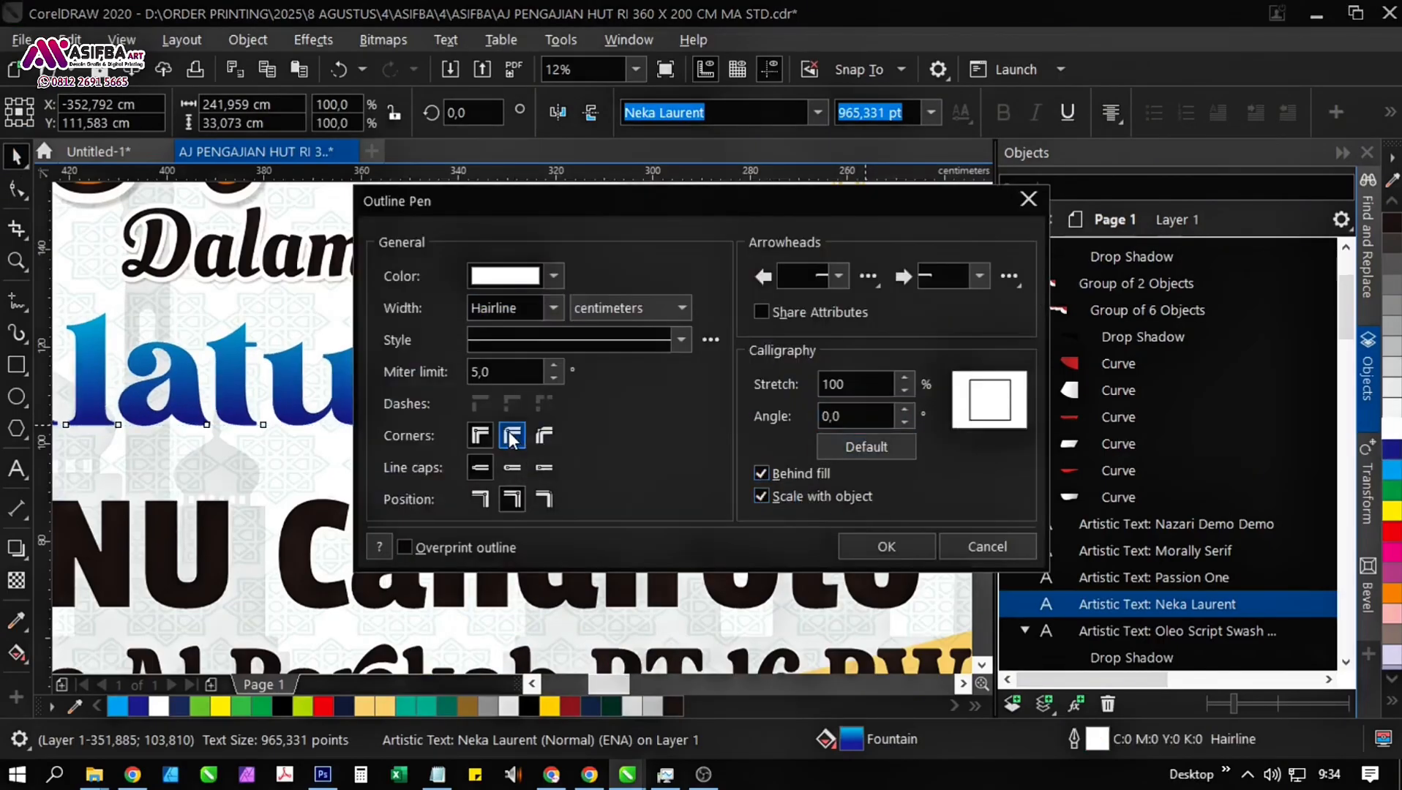
type("5")
key("Return")
Set the outline width of "Lailatul Ijtima'" to 4 cm.
key("F12")
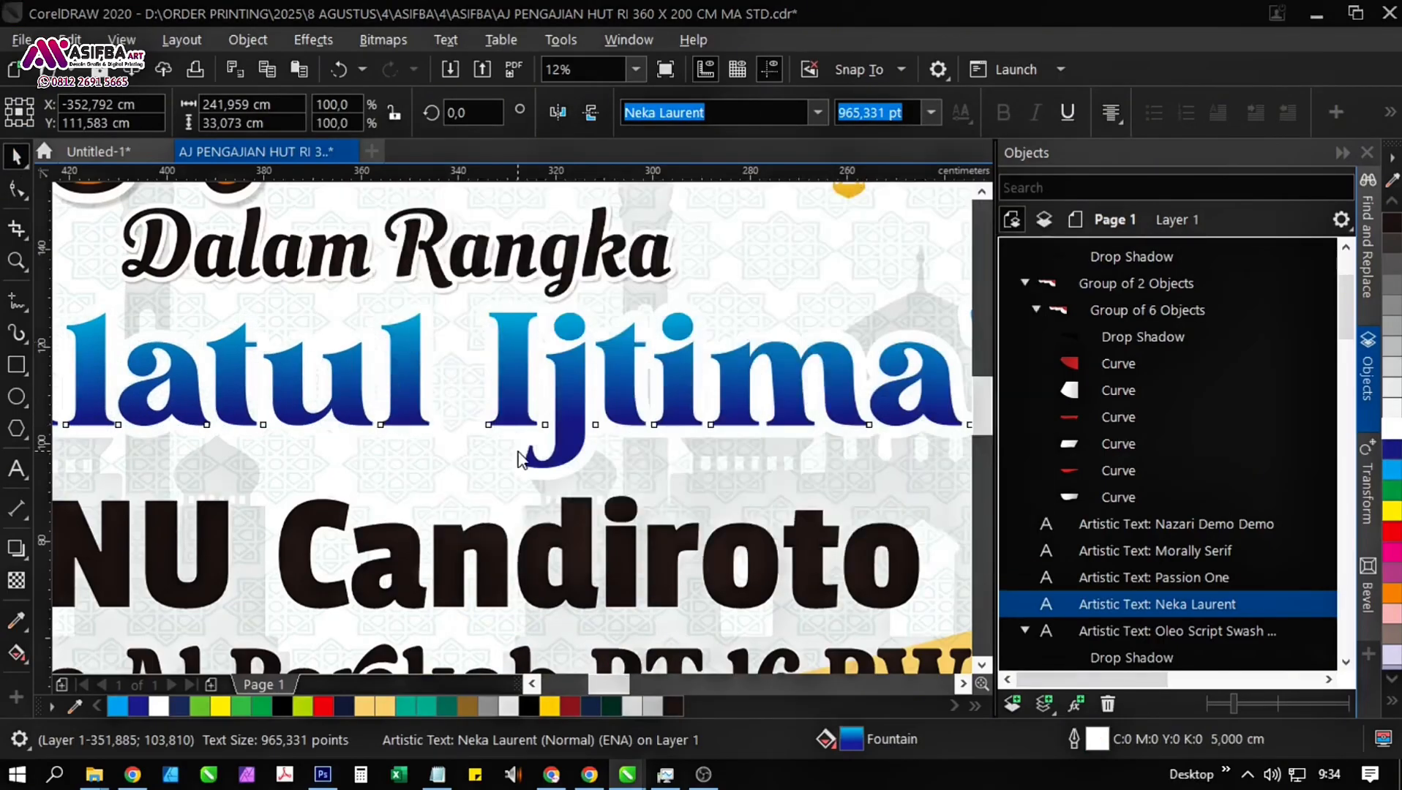
type("4")
key("Return")
scroll(518, 451, "down", 1)
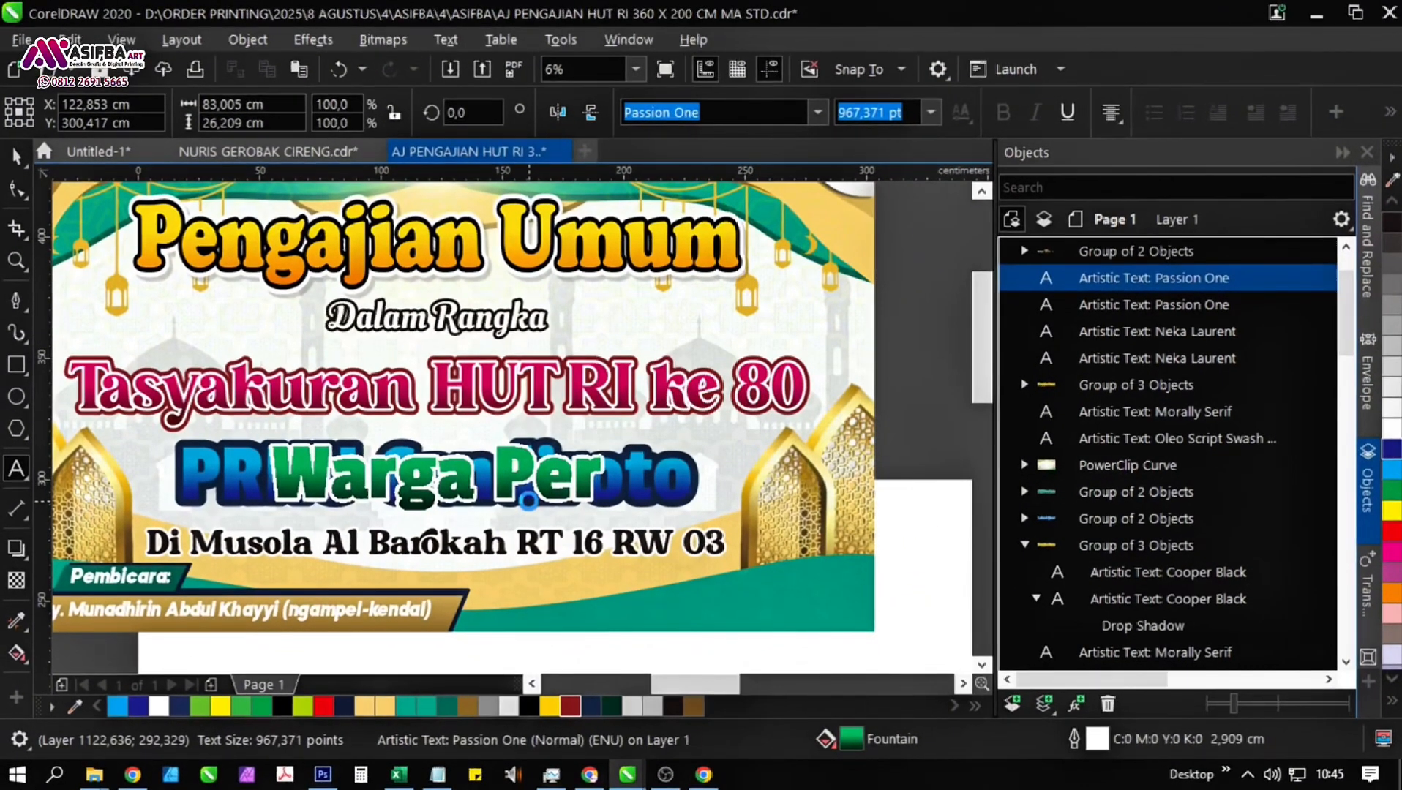
Complete the green text line above "Di Musola Al Barokah" so it reads "Warga Perum Green Asoka".
type("um")
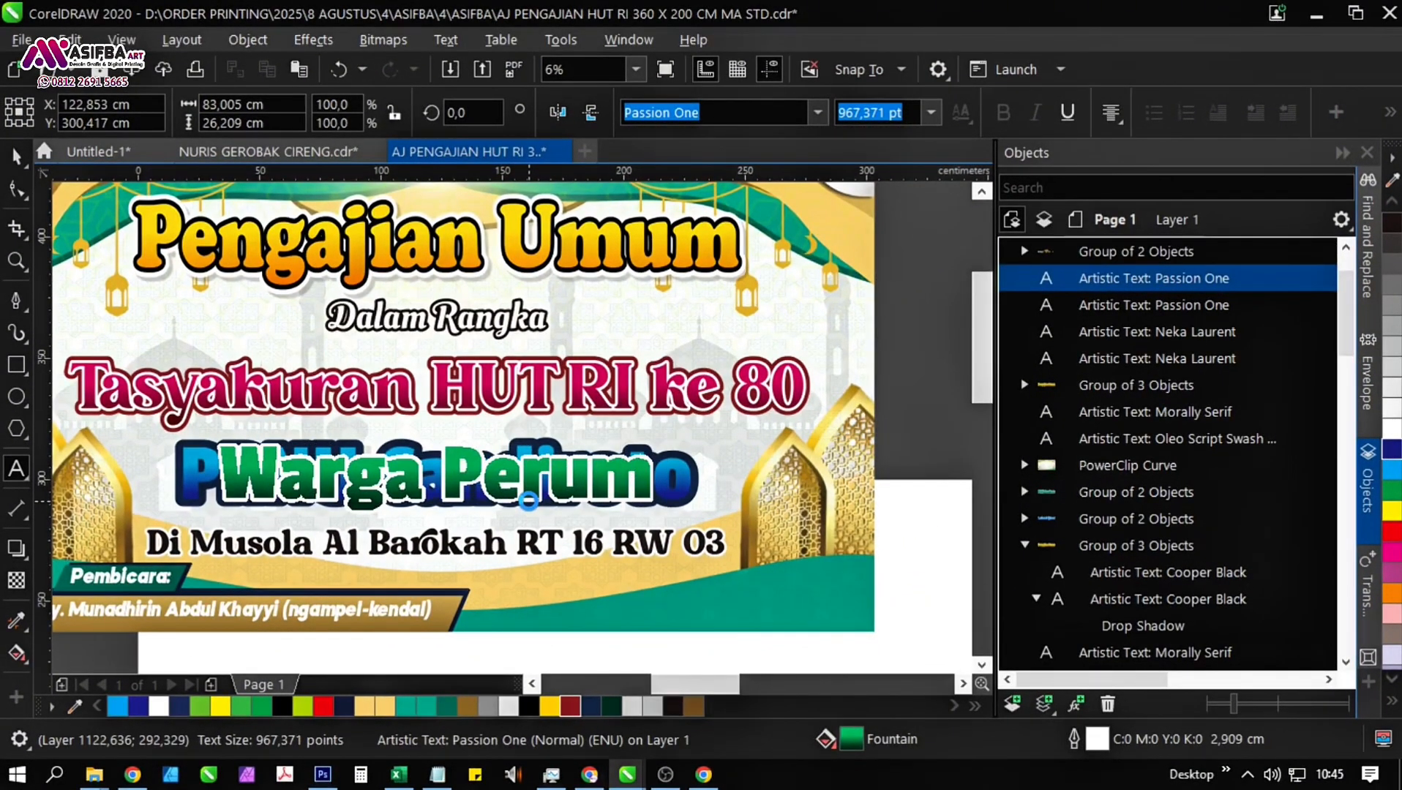
type(" G")
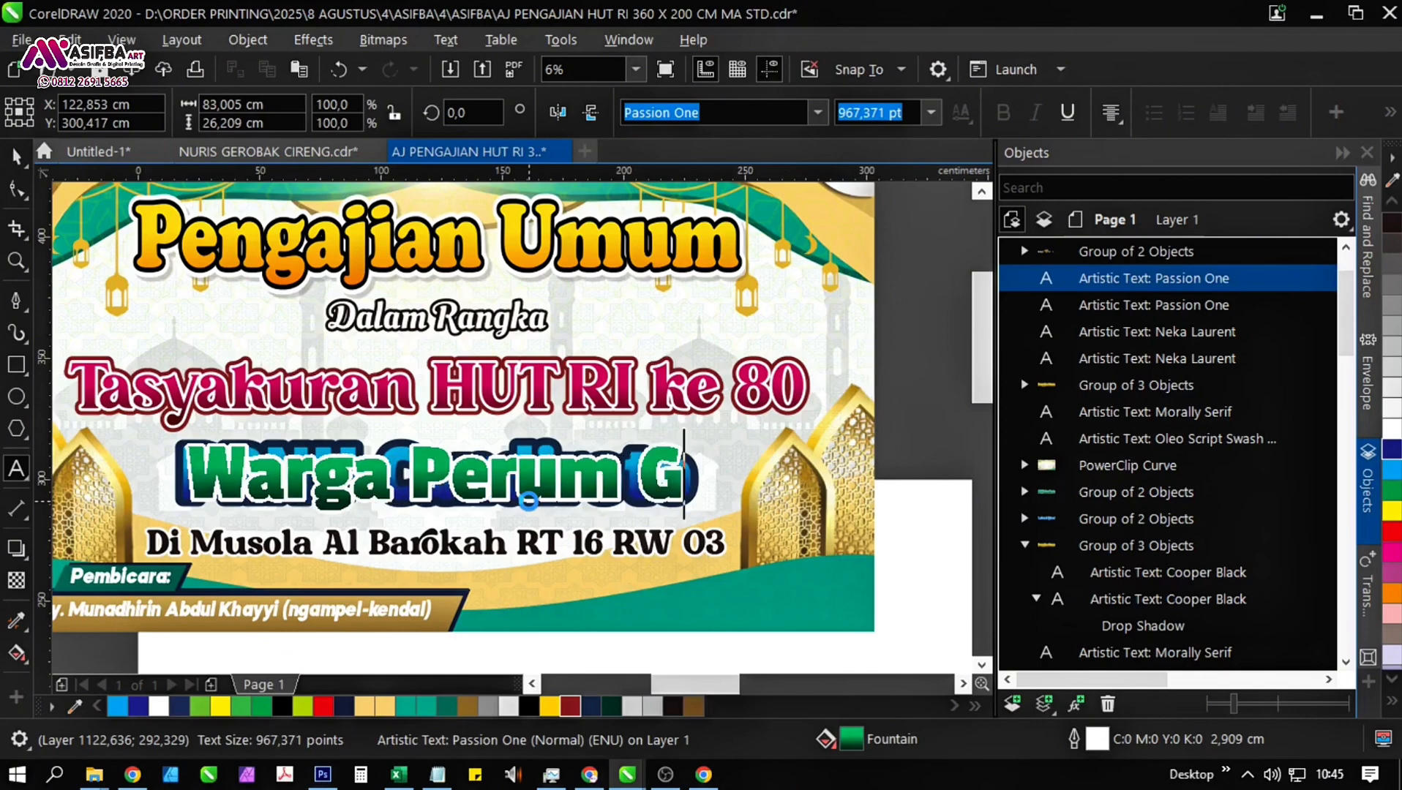
type("reen Asoka")
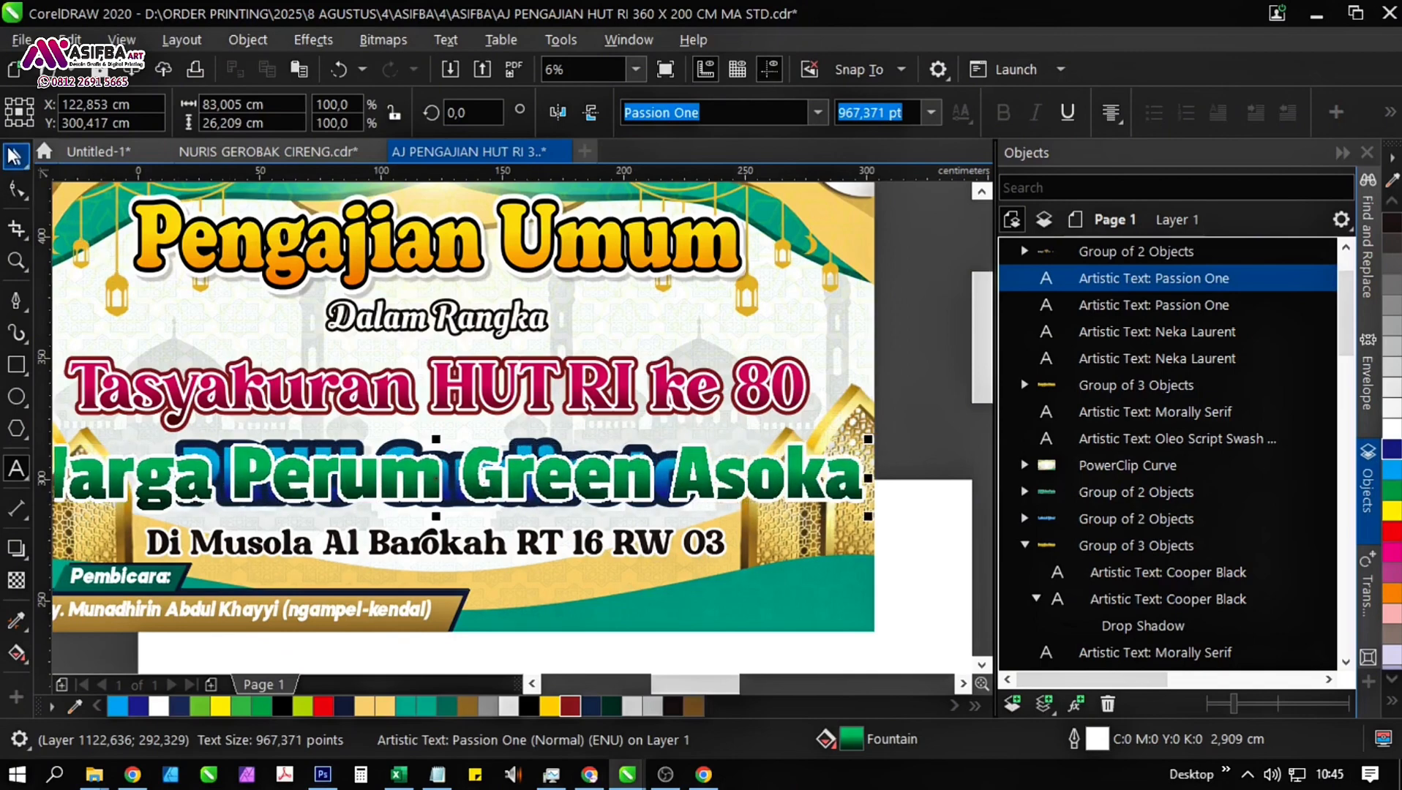
left_click(15, 156)
Replace the blue "PRNU Candiroto" backing text behind the green line with "Warga Perum Green Asoka".
left_click(433, 446)
double_click(412, 444)
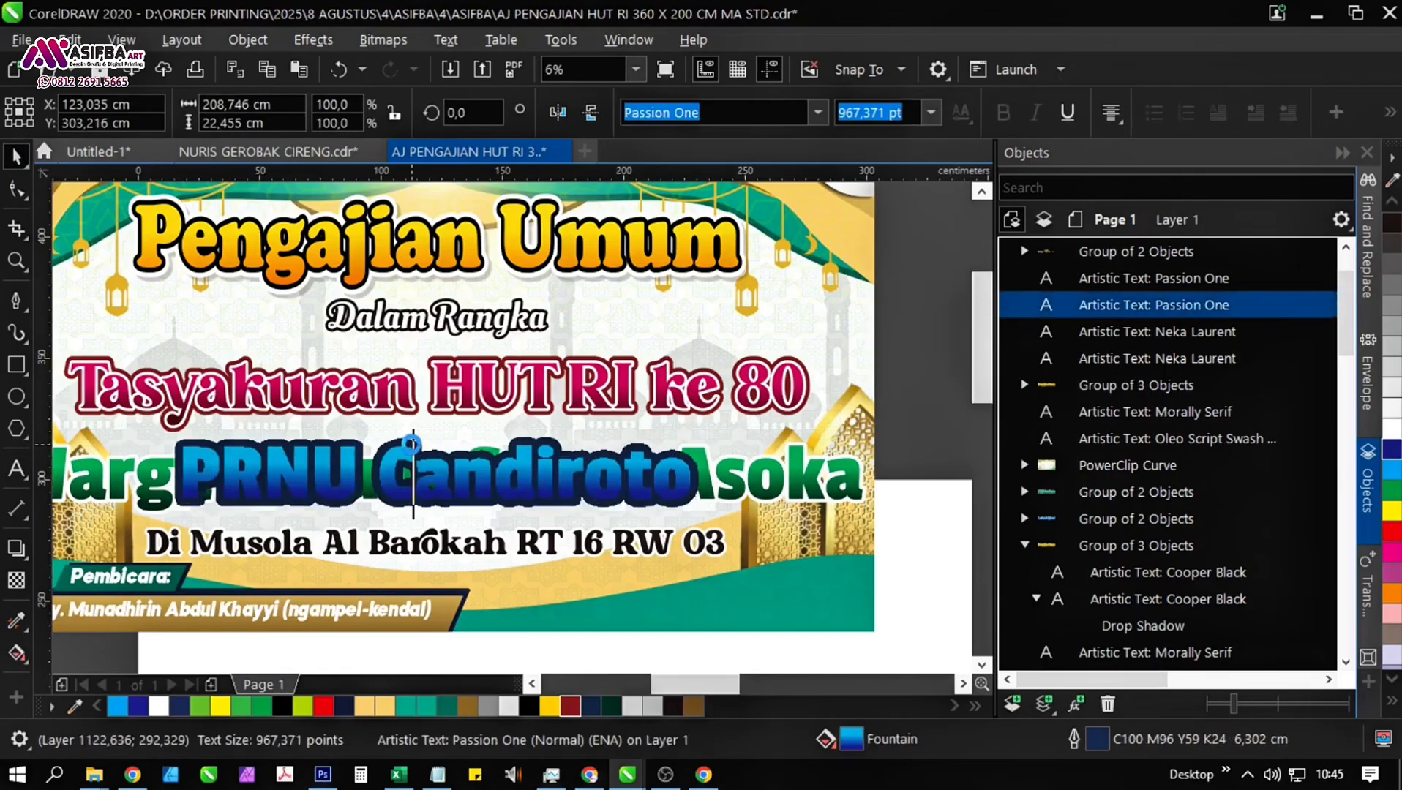
key("ctrl+a")
type("Warga")
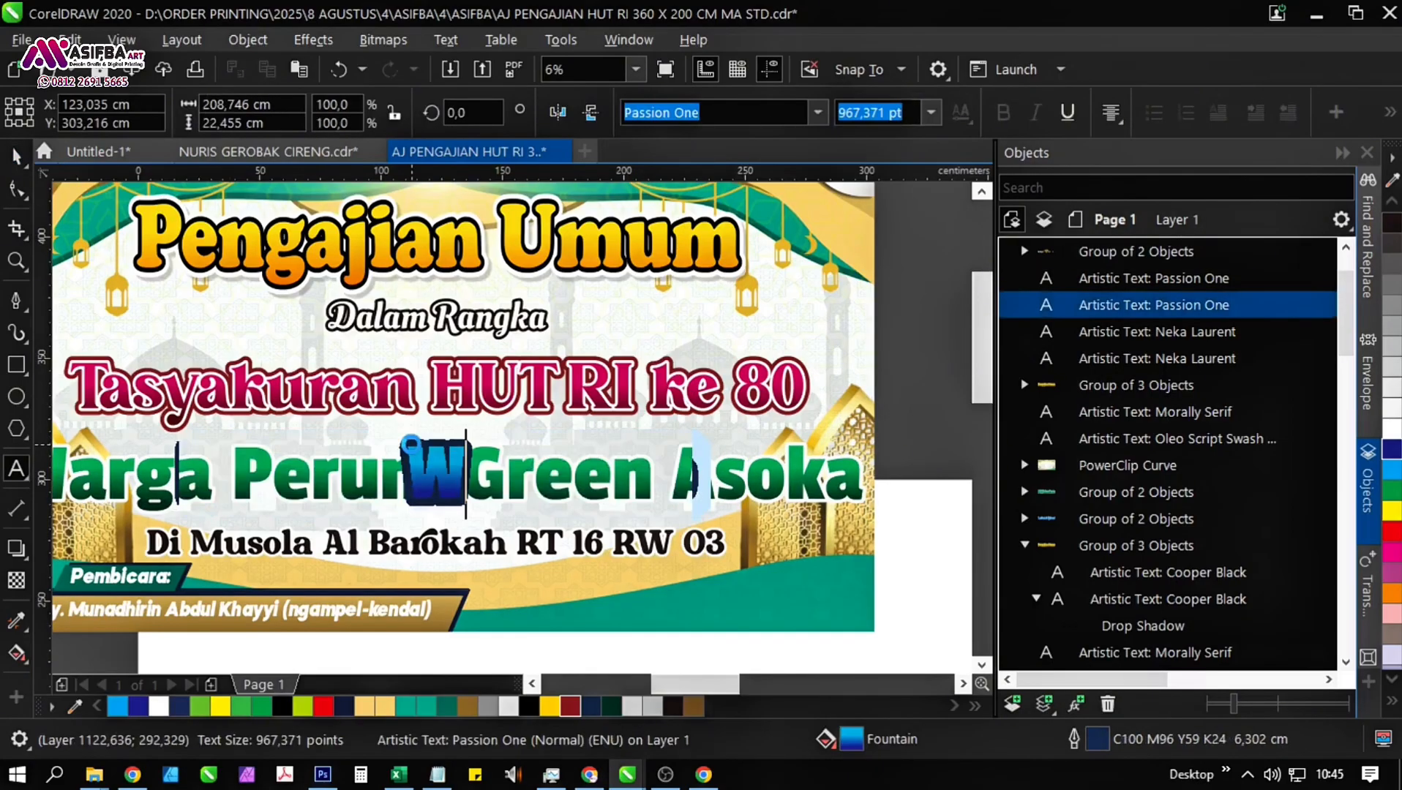
type(" Perum G")
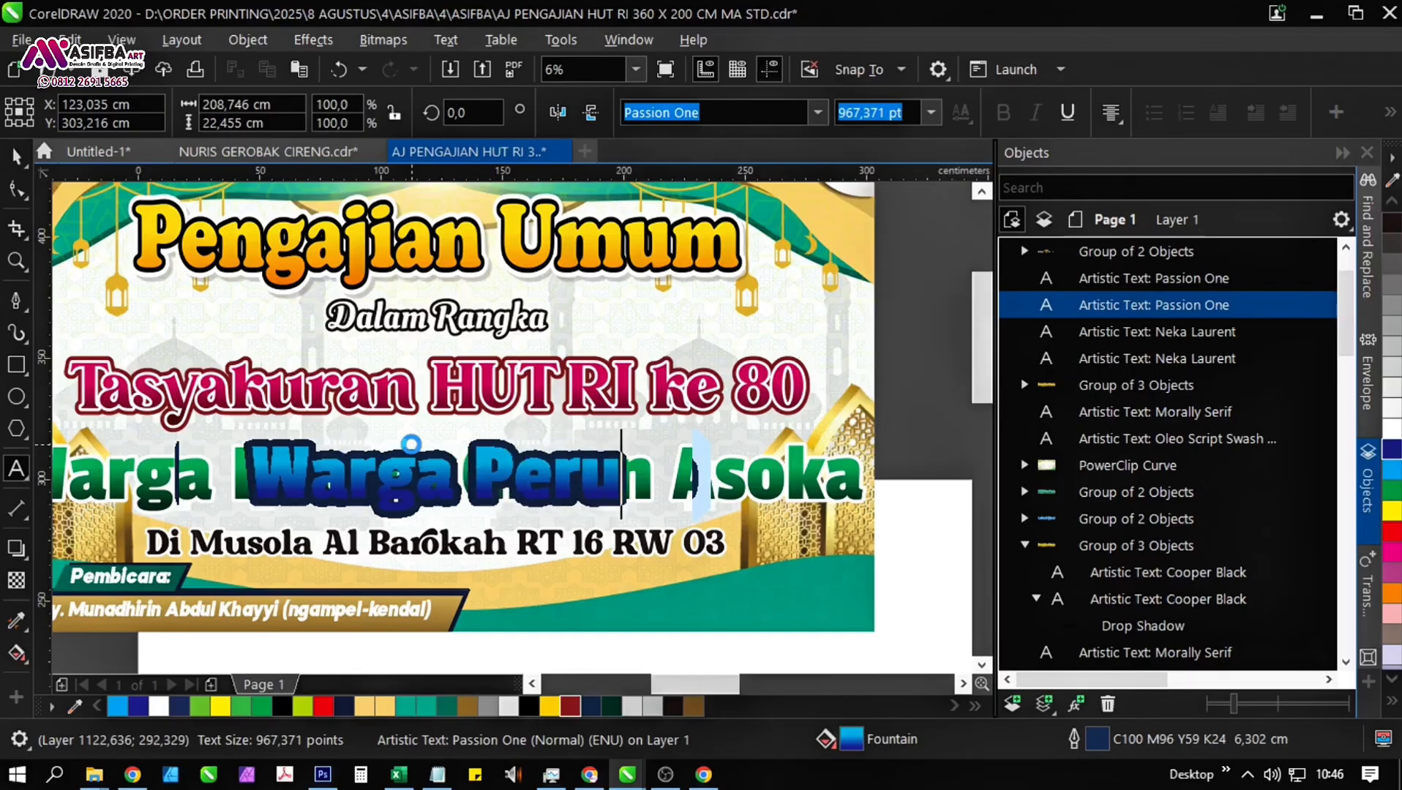
type("reen Aso")
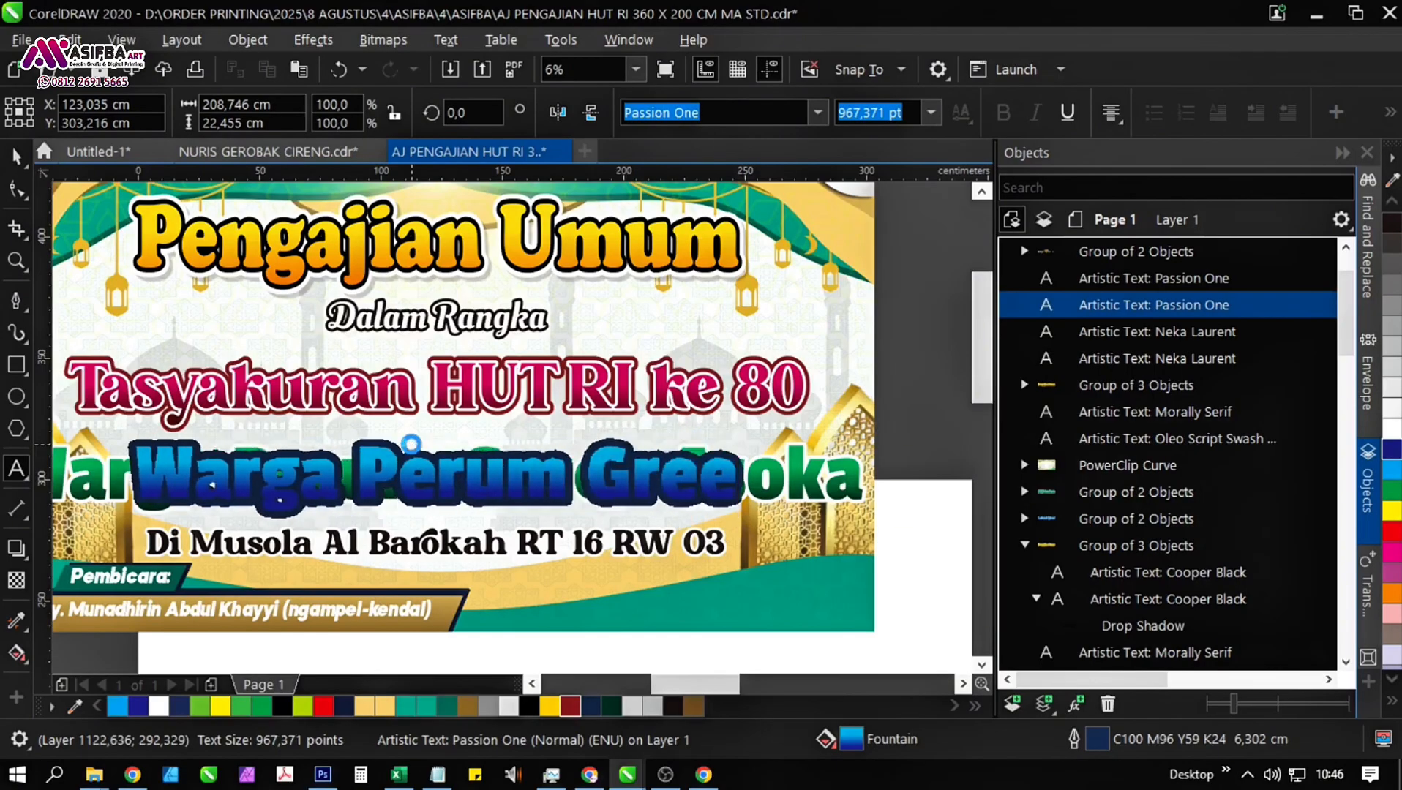
type("ka")
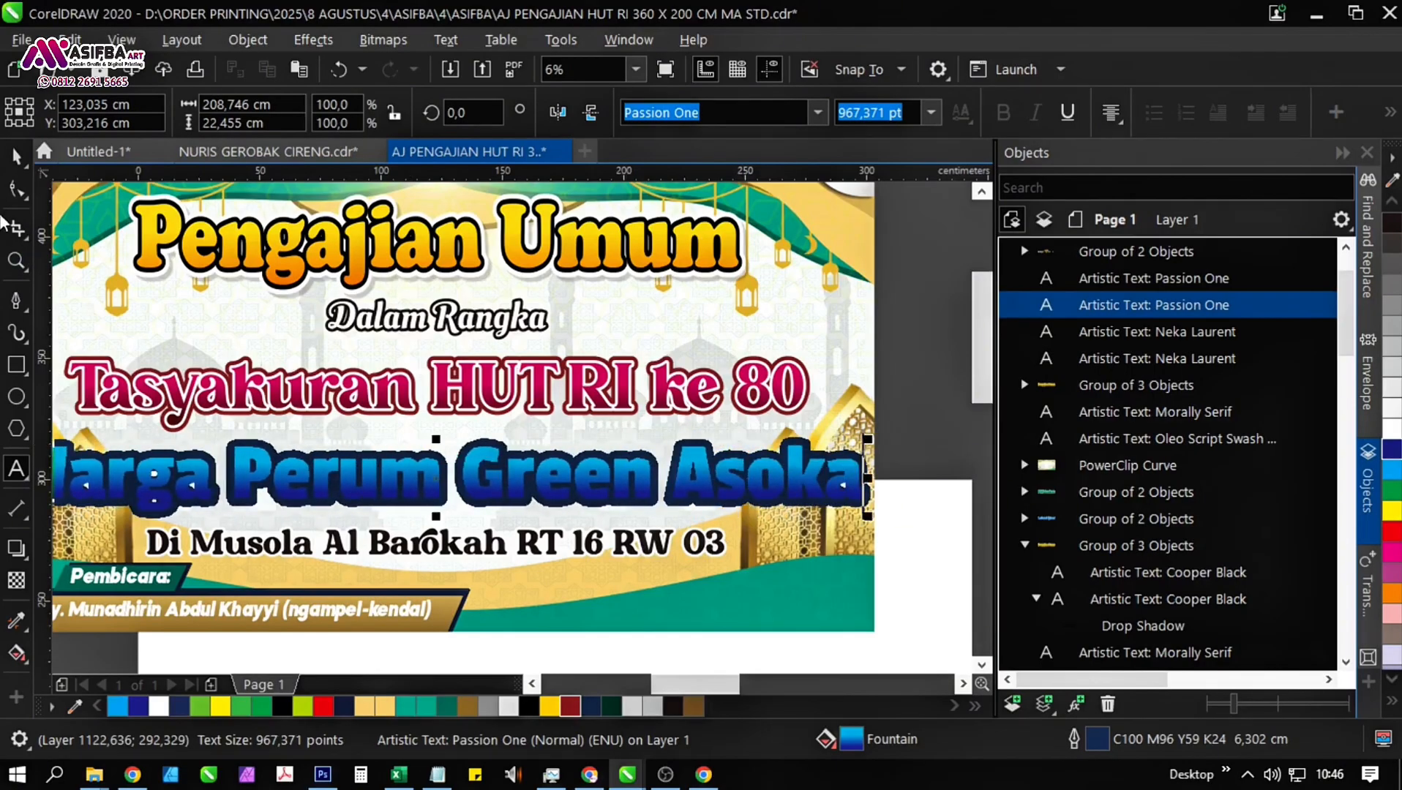
left_click(17, 160)
Scale both overlapping "Warga Perum Green Asoka" texts together to about 292 cm wide, and narrow them slightly further.
scroll(582, 404, "down", 1)
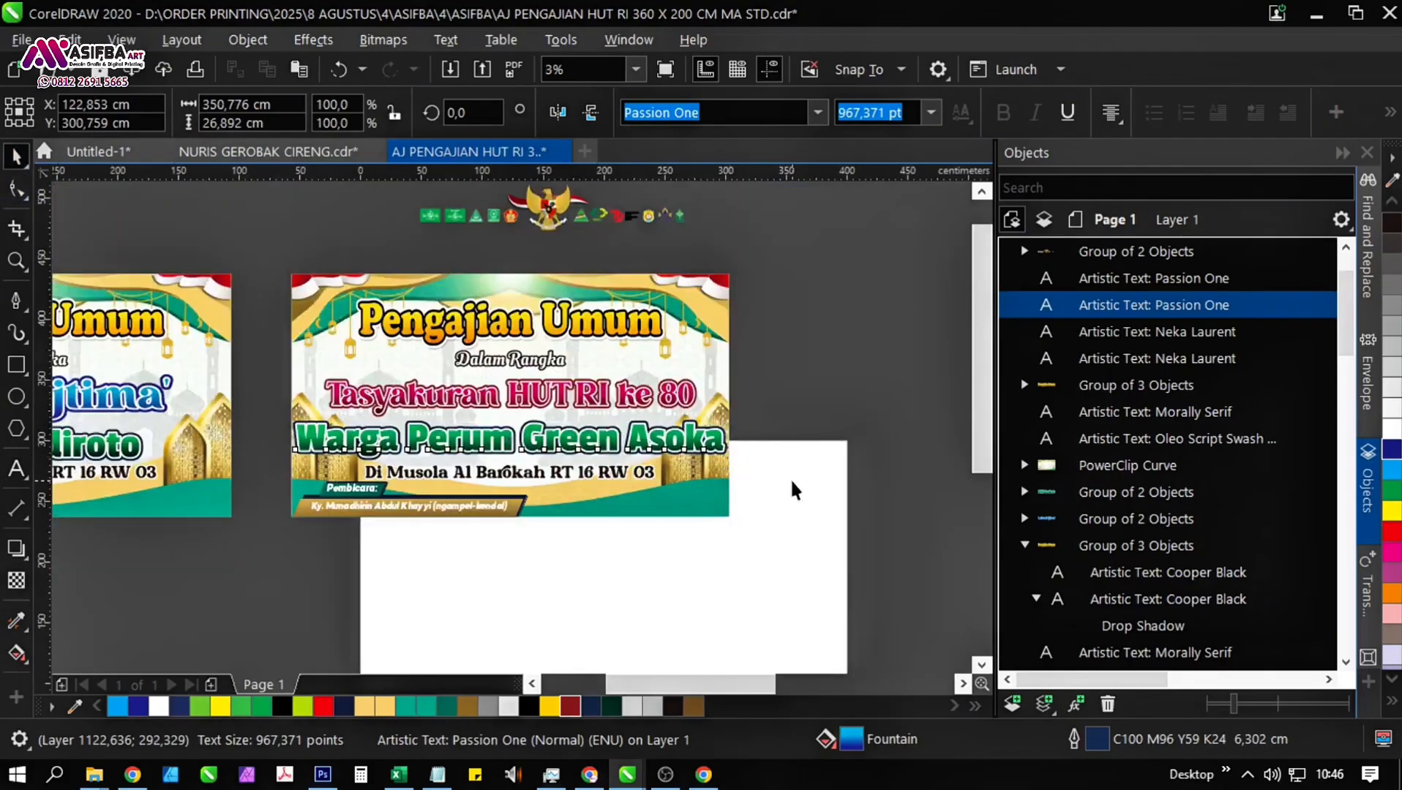
left_click_drag(783, 473, 710, 466)
left_click_drag(284, 418, 282, 420)
scroll(628, 445, "up", 1)
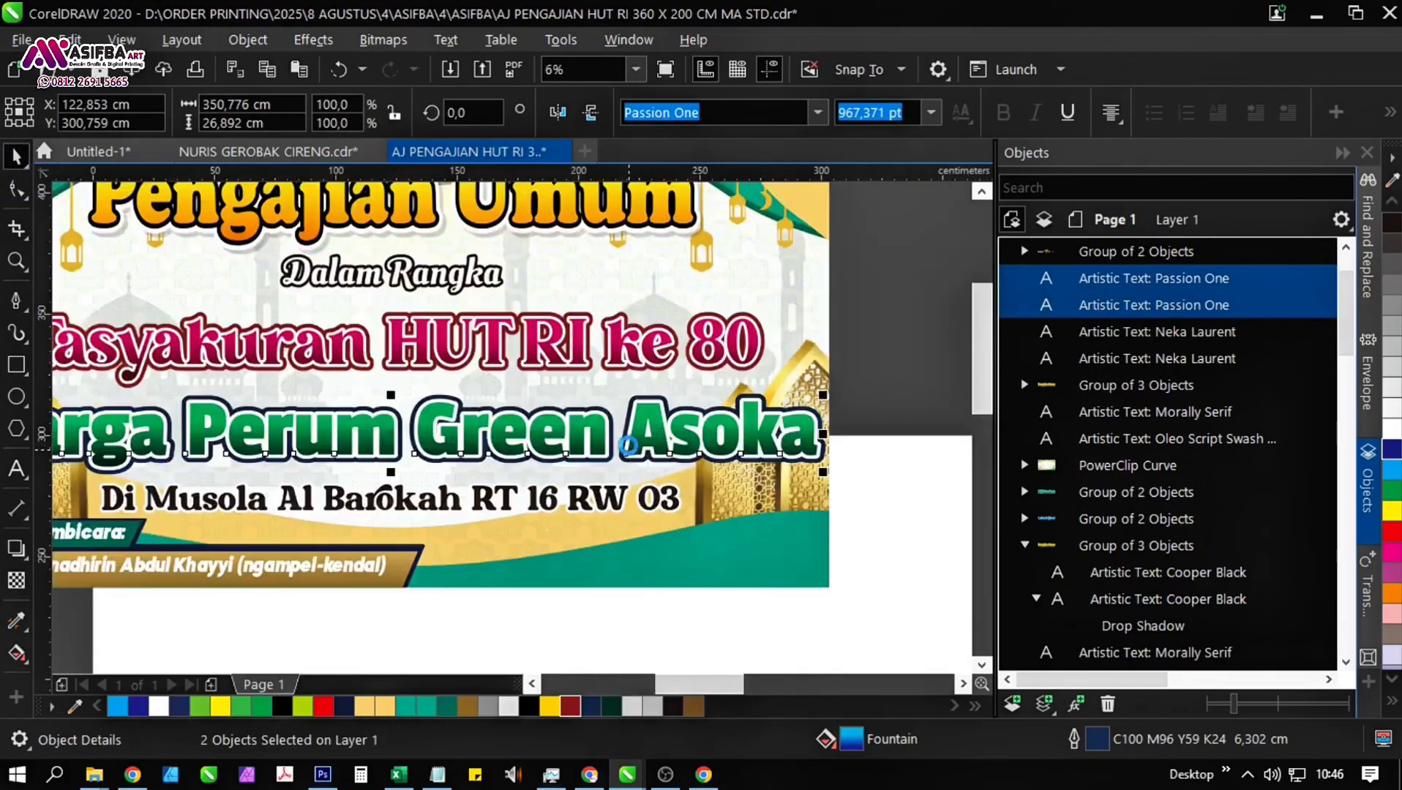
left_click_drag(827, 477, 754, 507)
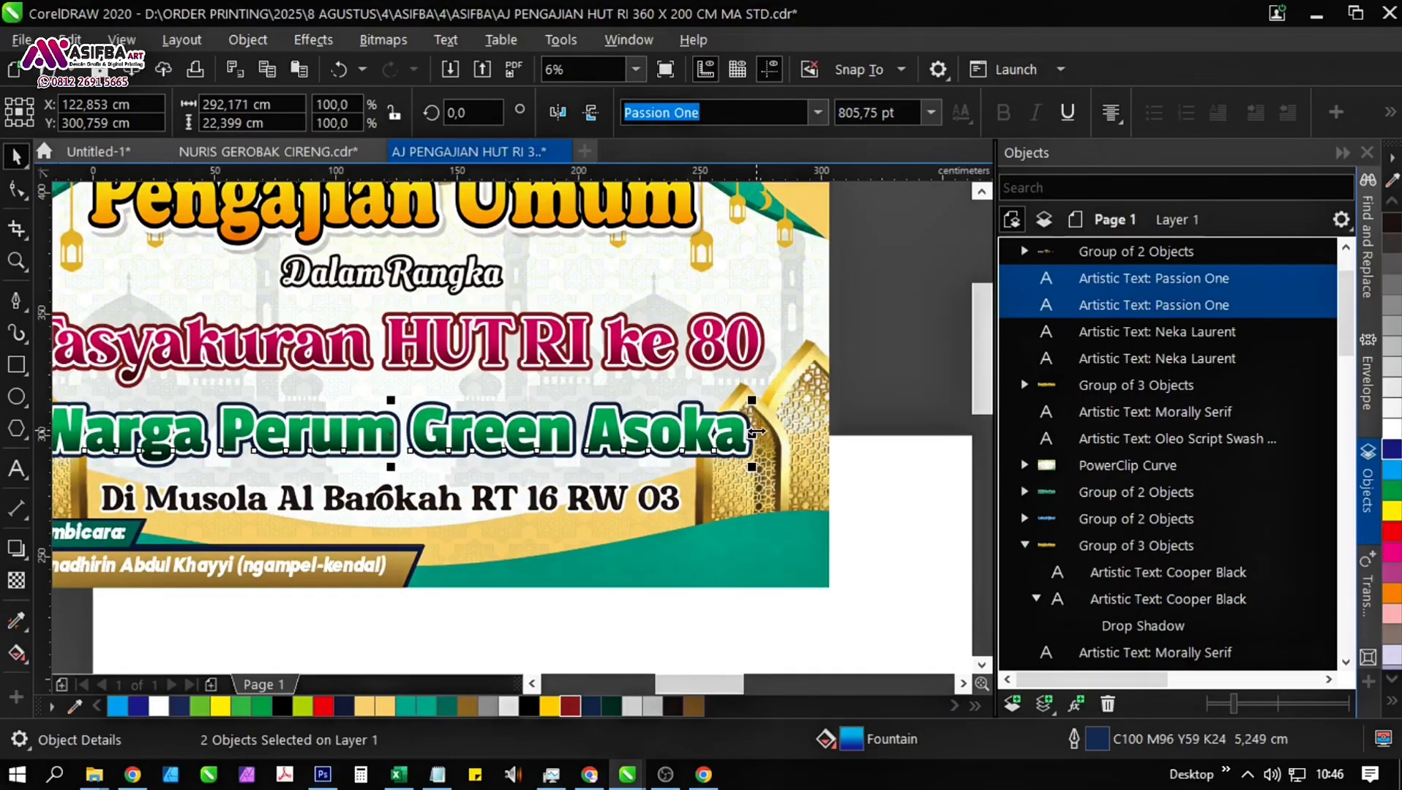
left_click_drag(757, 432, 739, 433)
left_click_drag(502, 451, 630, 443)
scroll(642, 457, "up", 1)
scroll(536, 431, "down", 1)
Move the "Di Musola Al Barokah" line up about 4.4 cm, closer to "Warga Perum Green Asoka".
left_click(530, 522)
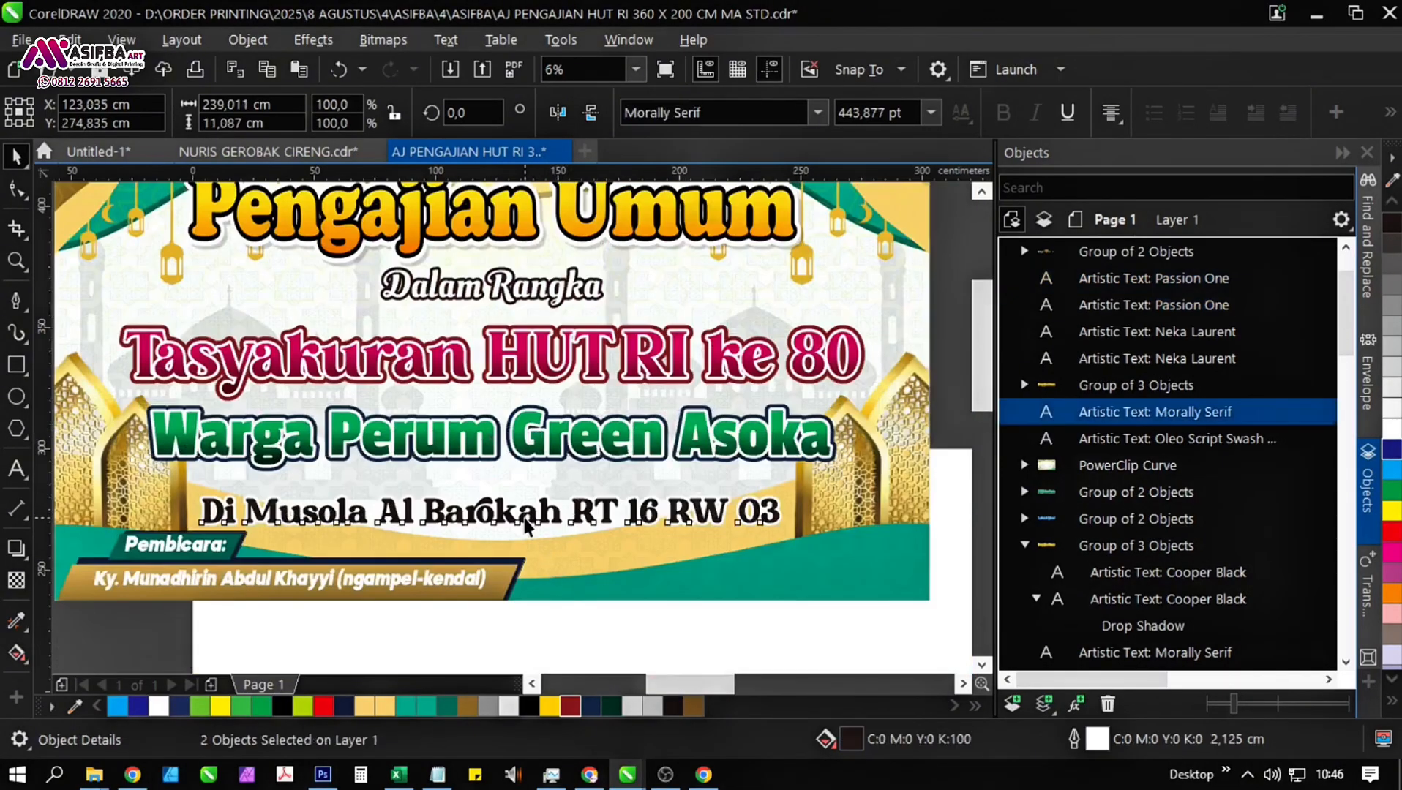
scroll(530, 523, "up", 1)
left_click_drag(521, 519, 522, 497)
Change the end of the "Di Musola Al Barokah" line to "RT 10 RW 30" and deselect the text.
left_click_drag(848, 495, 664, 489)
double_click(604, 495)
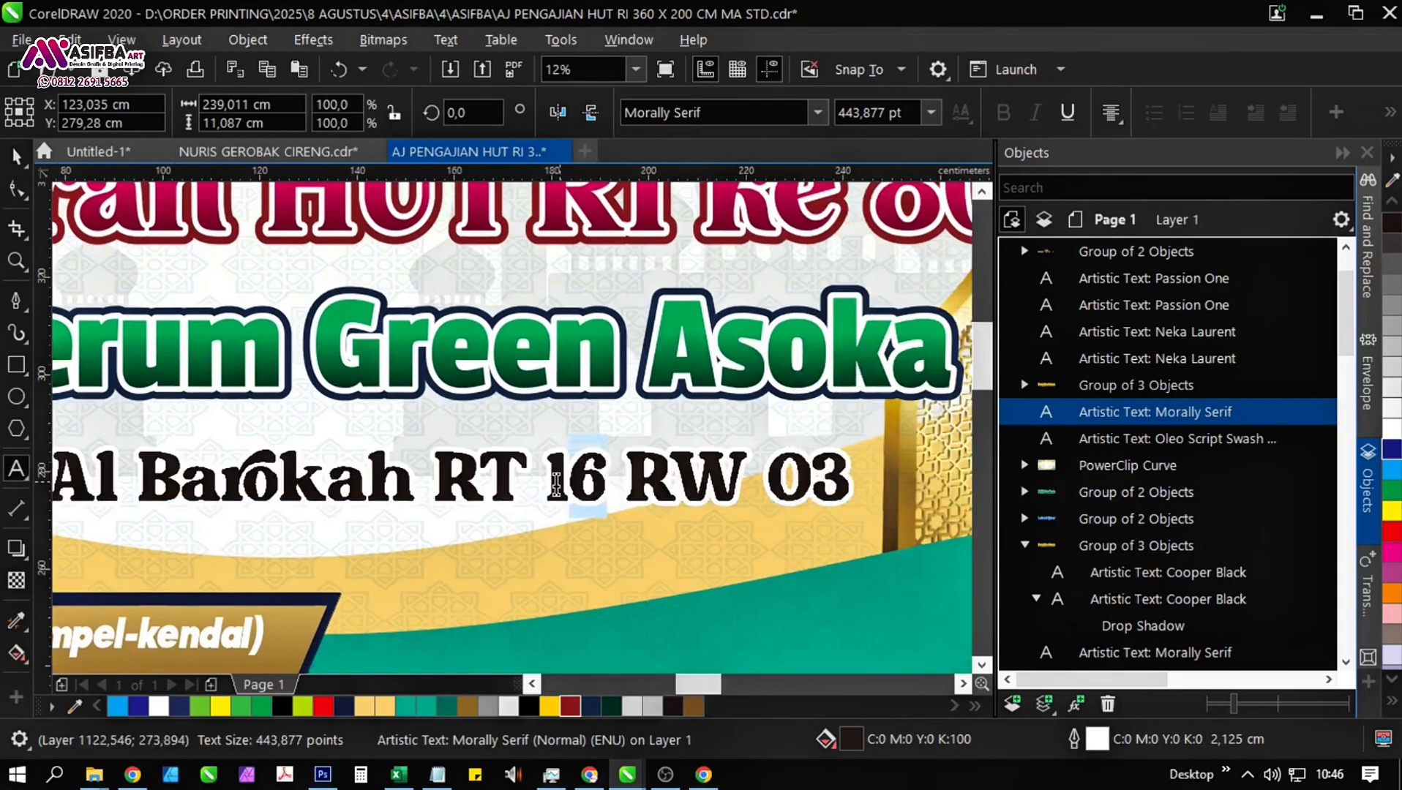
type("10 RW ")
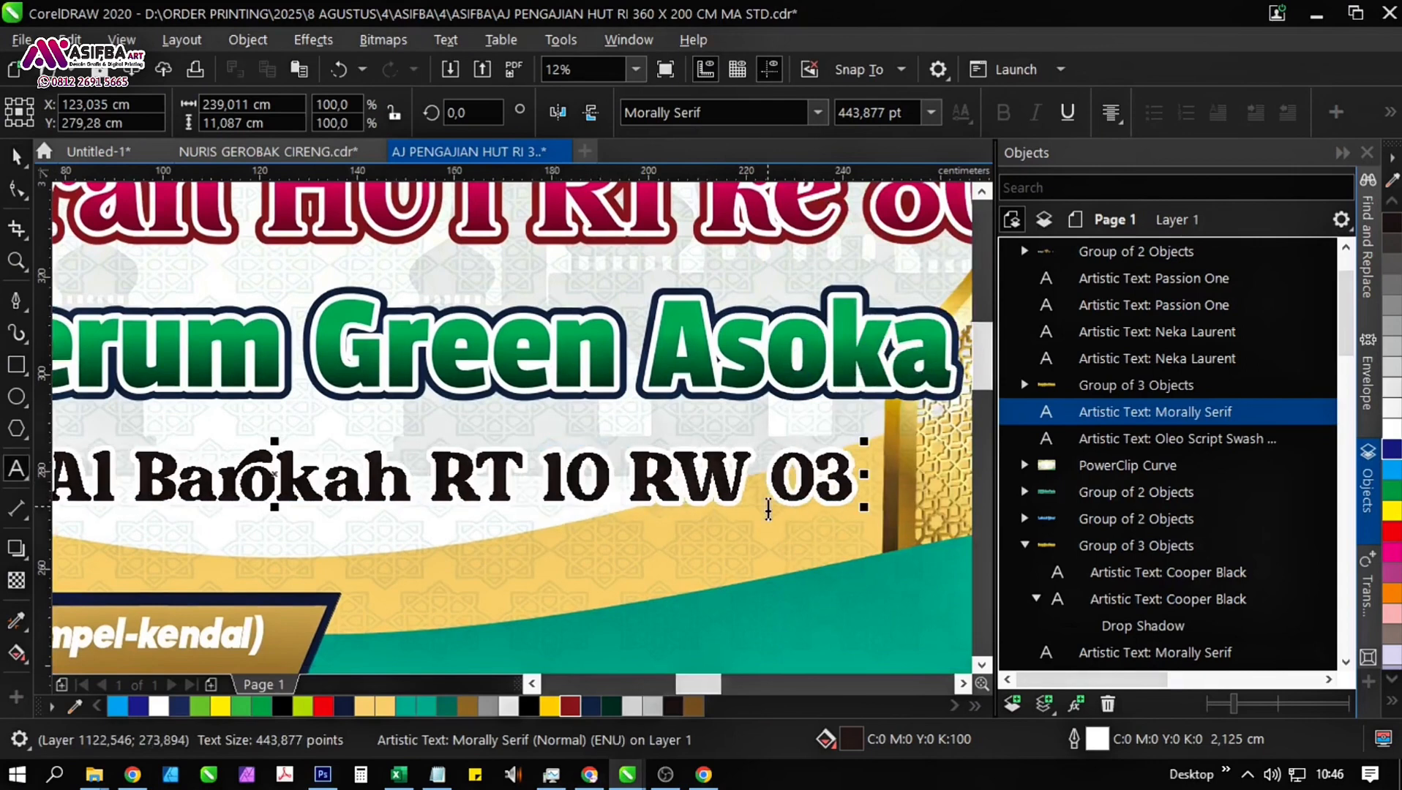
type("30")
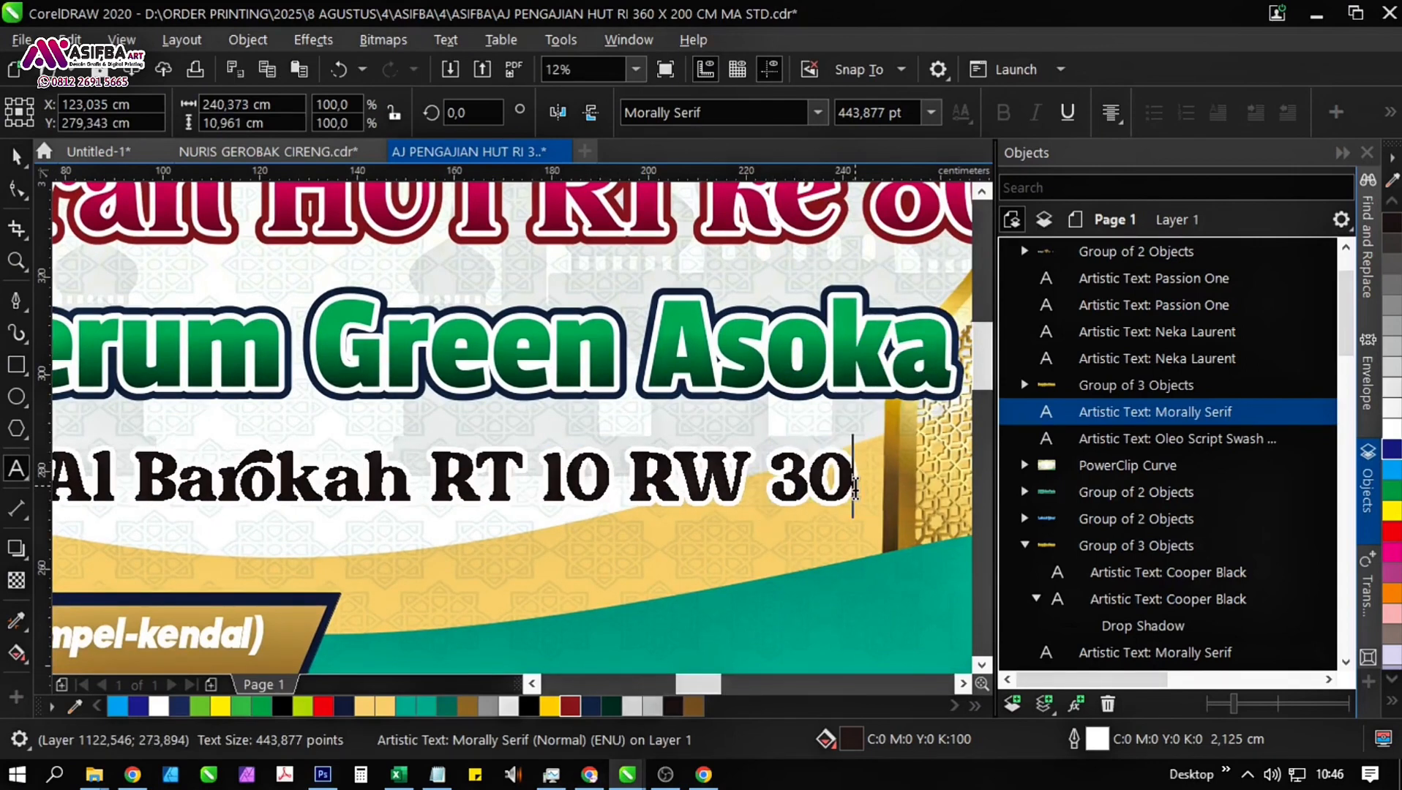
scroll(821, 497, "down", 2)
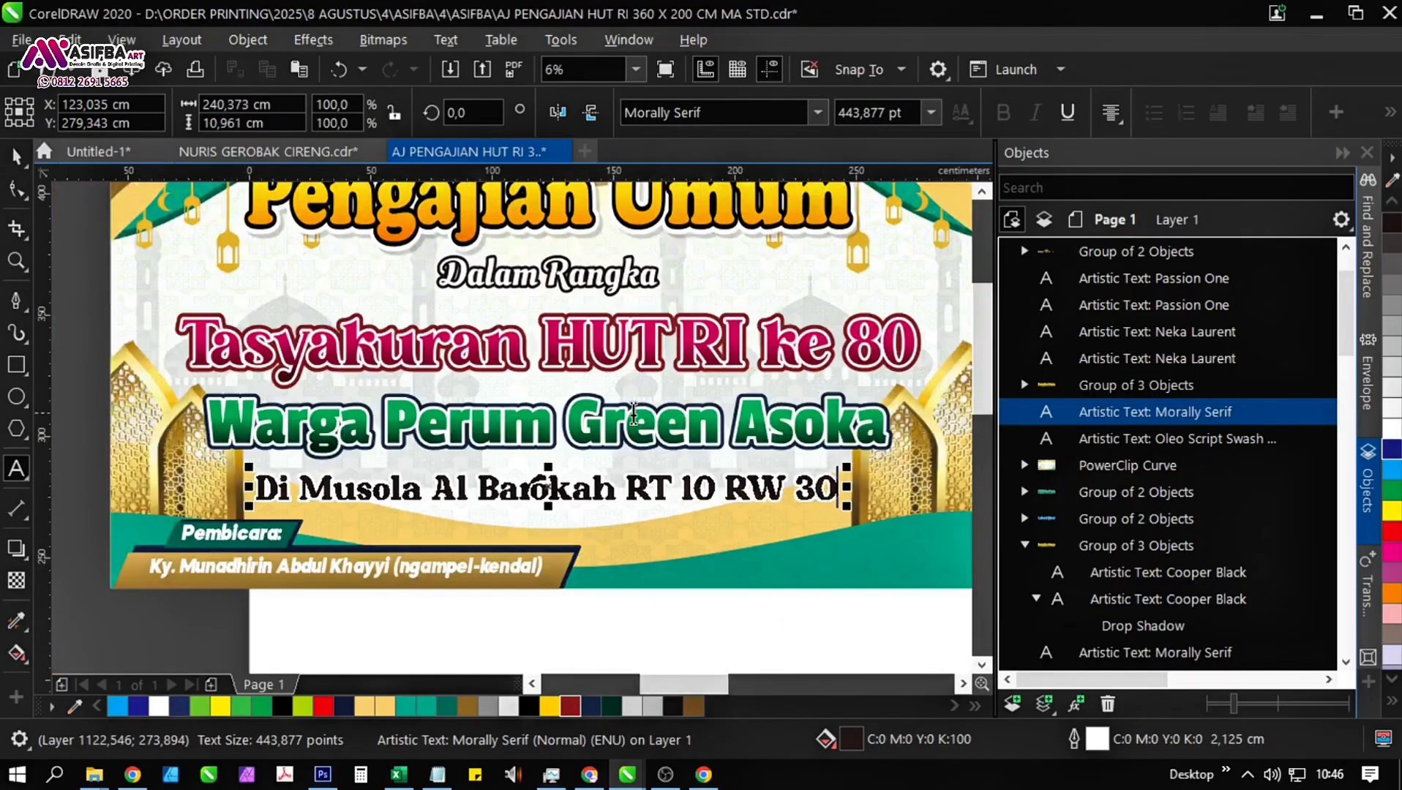
left_click(24, 170)
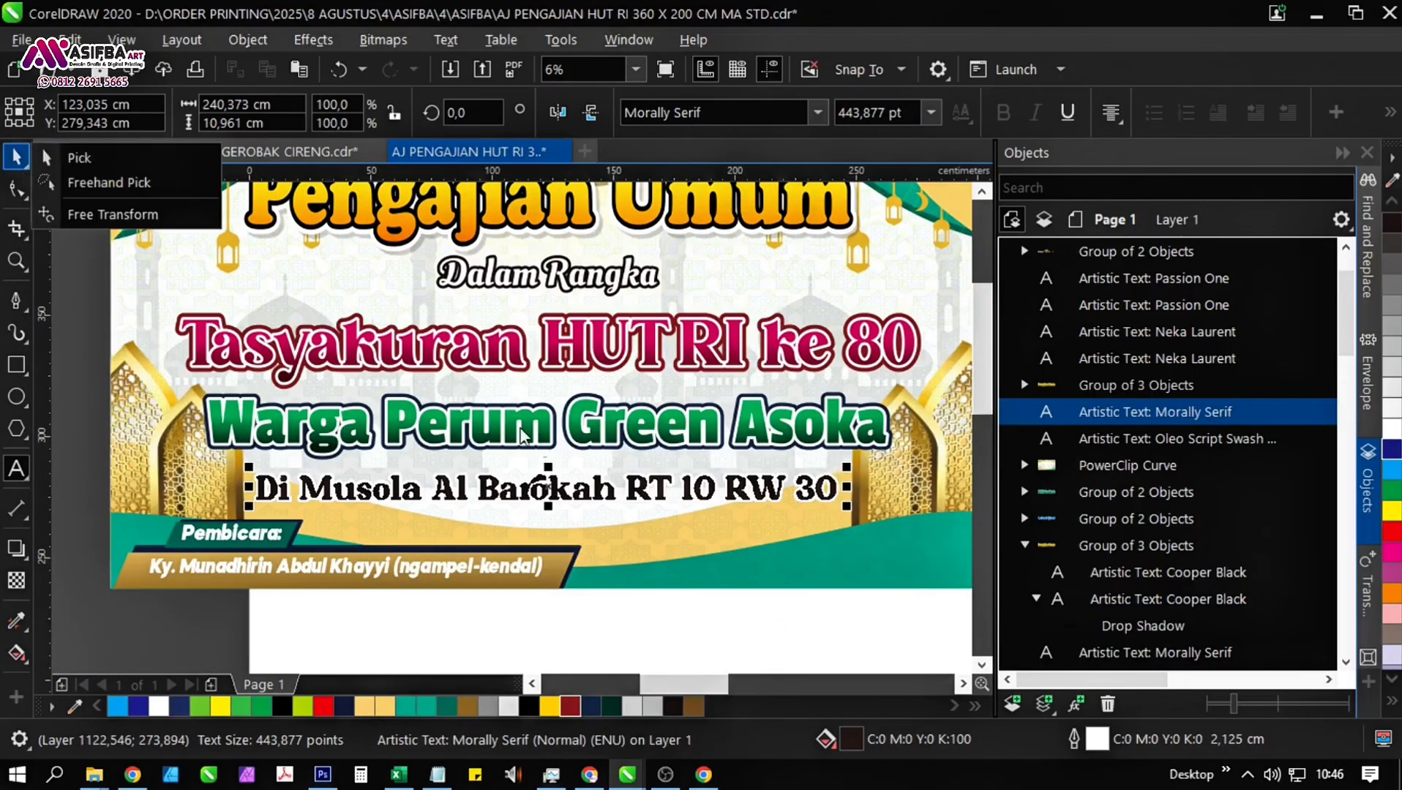
left_click(143, 167)
key("Escape")
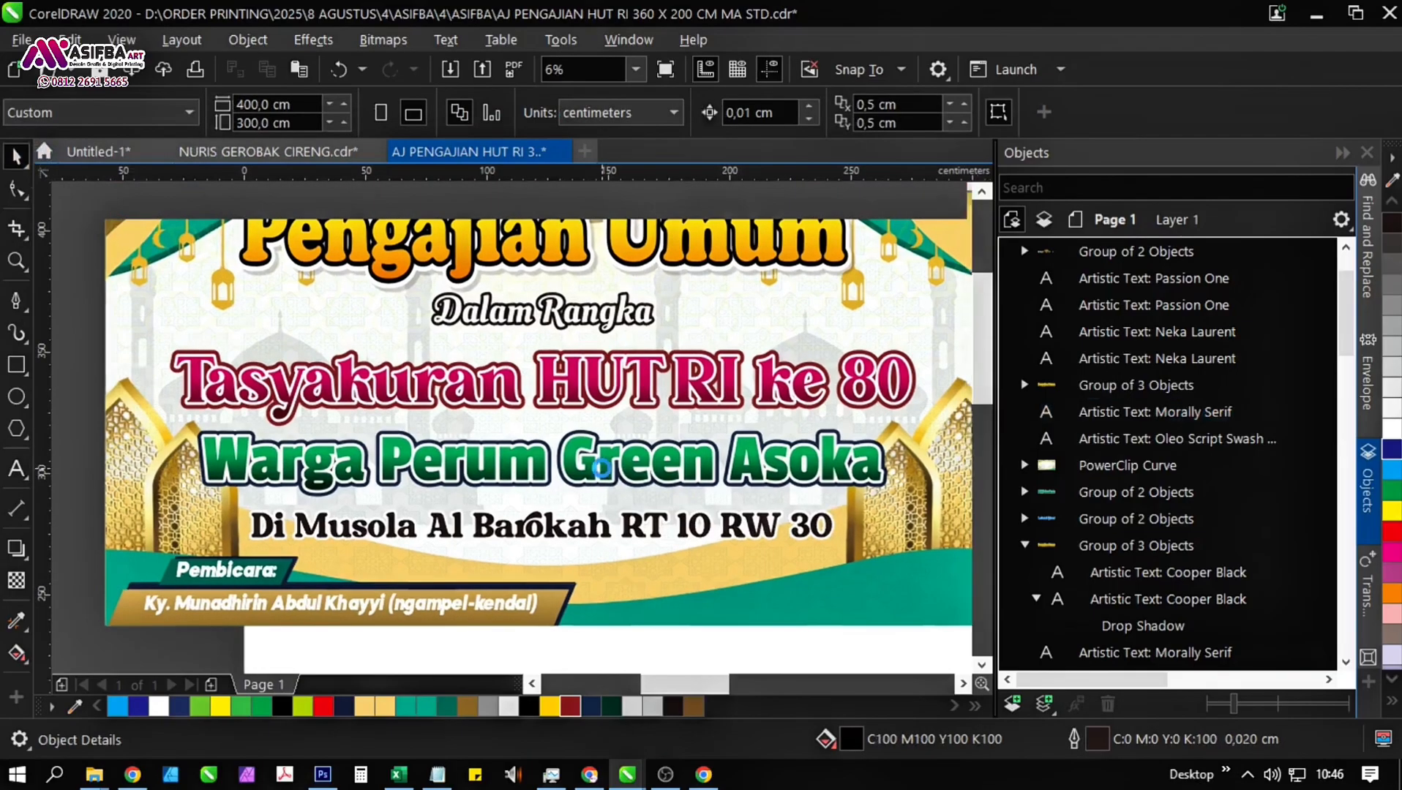
scroll(702, 468, "down", 2)
scroll(701, 468, "down", 1)
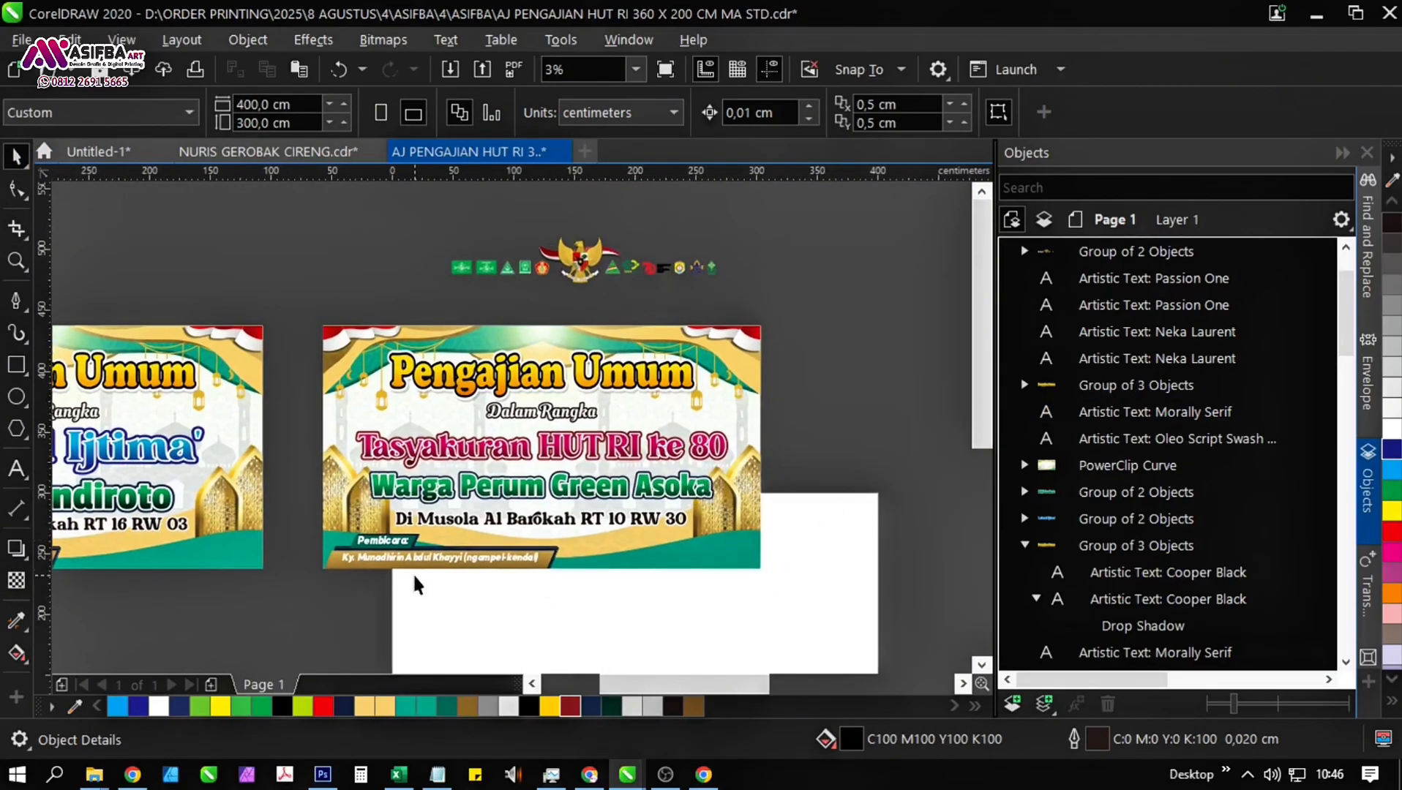
Open the second banner's background PowerClip for editing and ungroup the "Pembicara:" speaker label group.
scroll(414, 586, "up", 2)
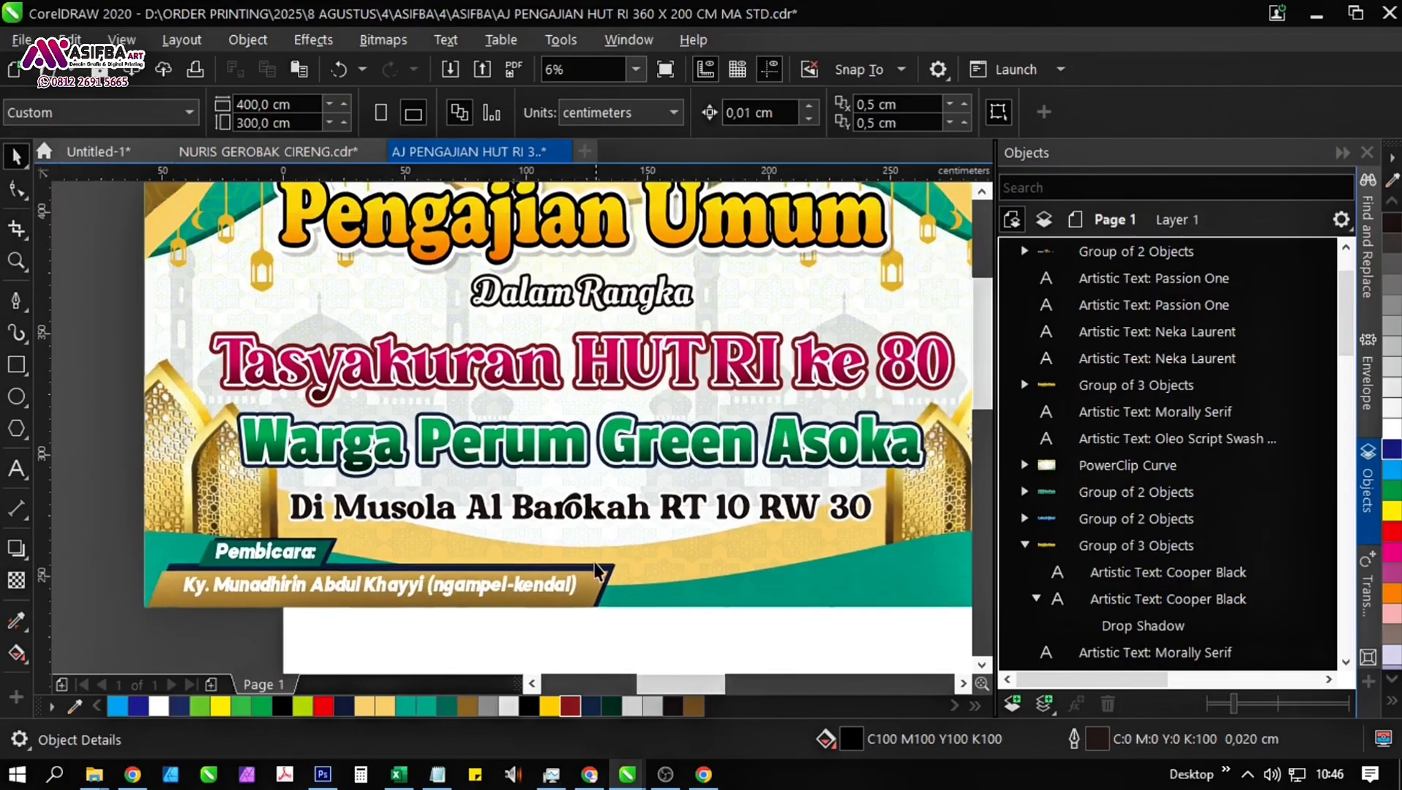
left_click(595, 565)
left_click(103, 211)
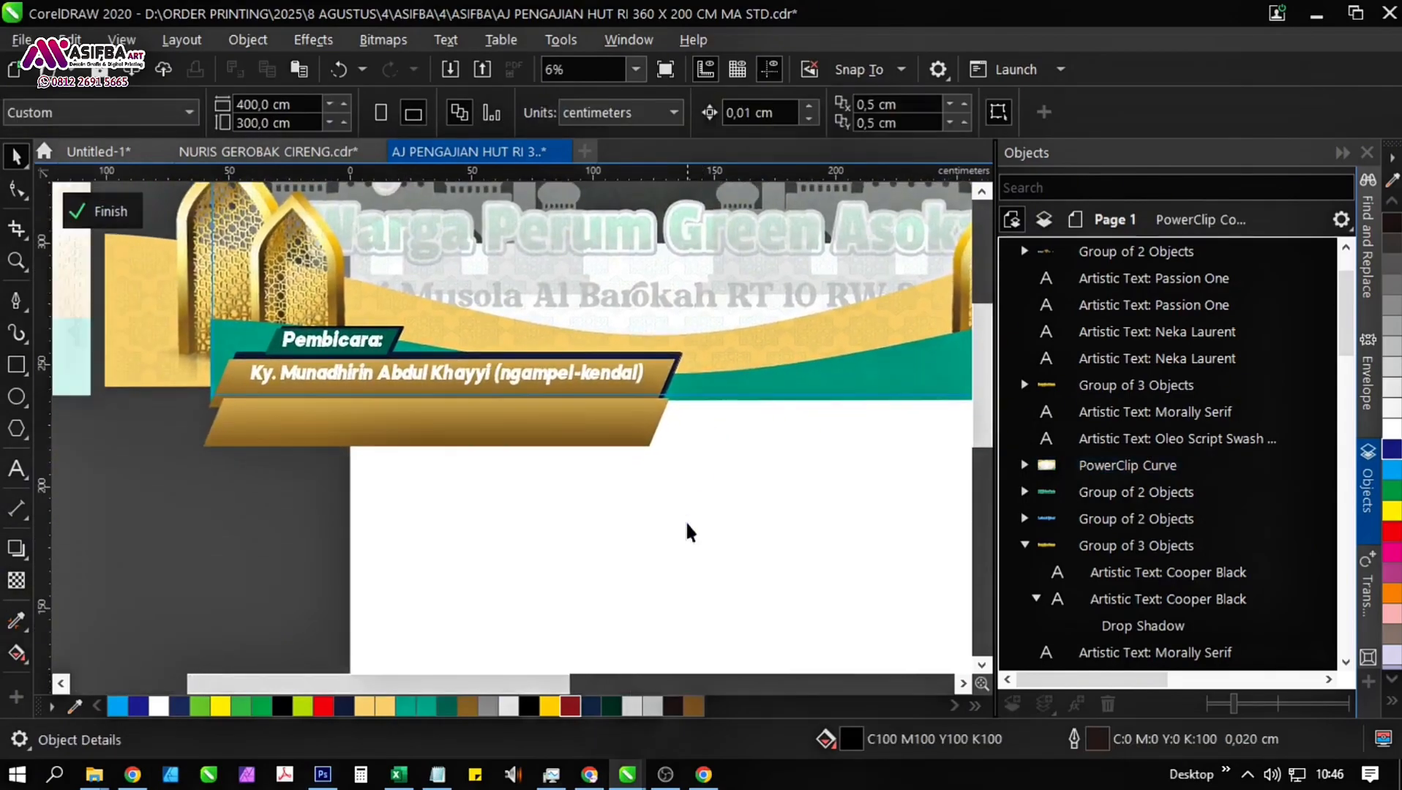
left_click_drag(730, 556, 126, 395)
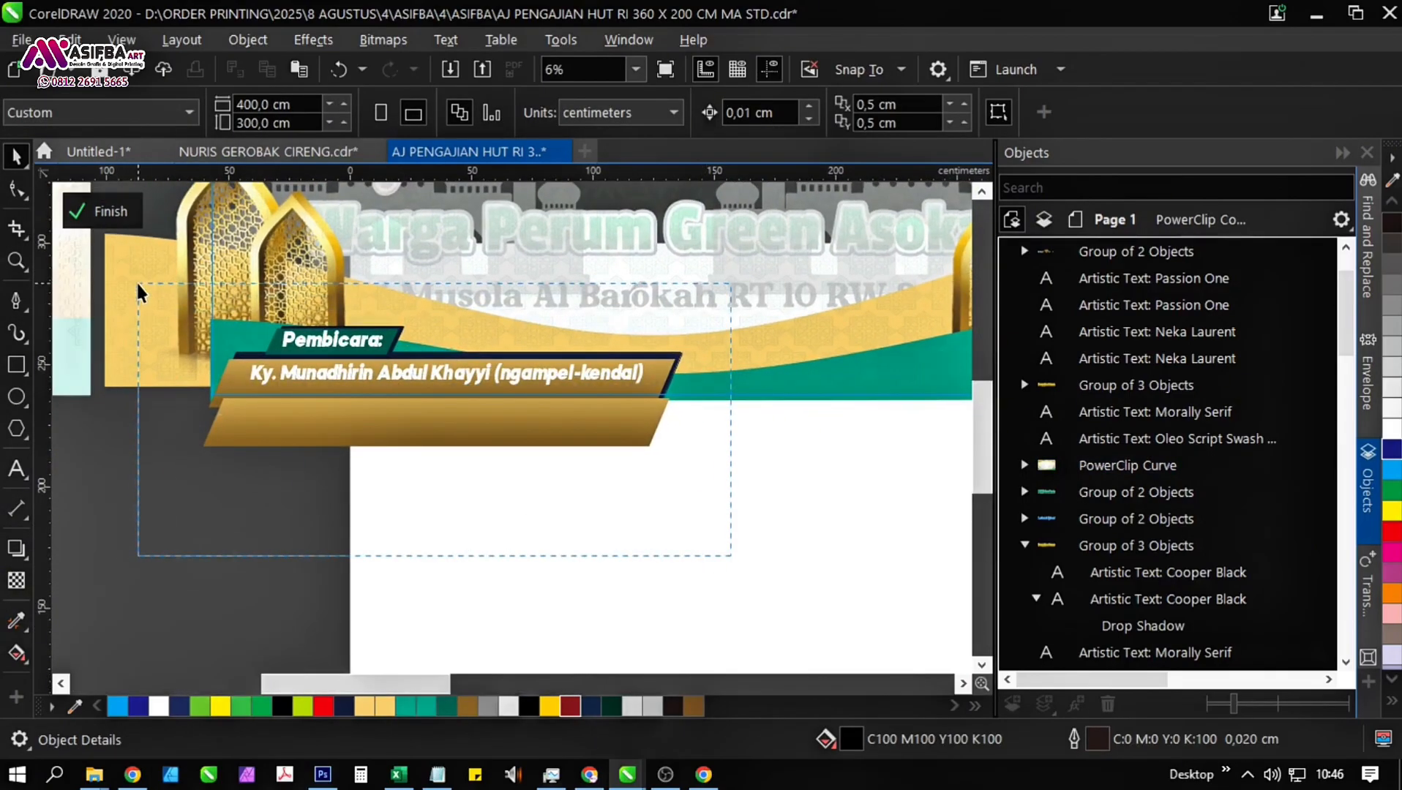
left_click_drag(140, 292, 139, 285)
scroll(307, 362, "up", 2)
left_click_drag(323, 384, 290, 397)
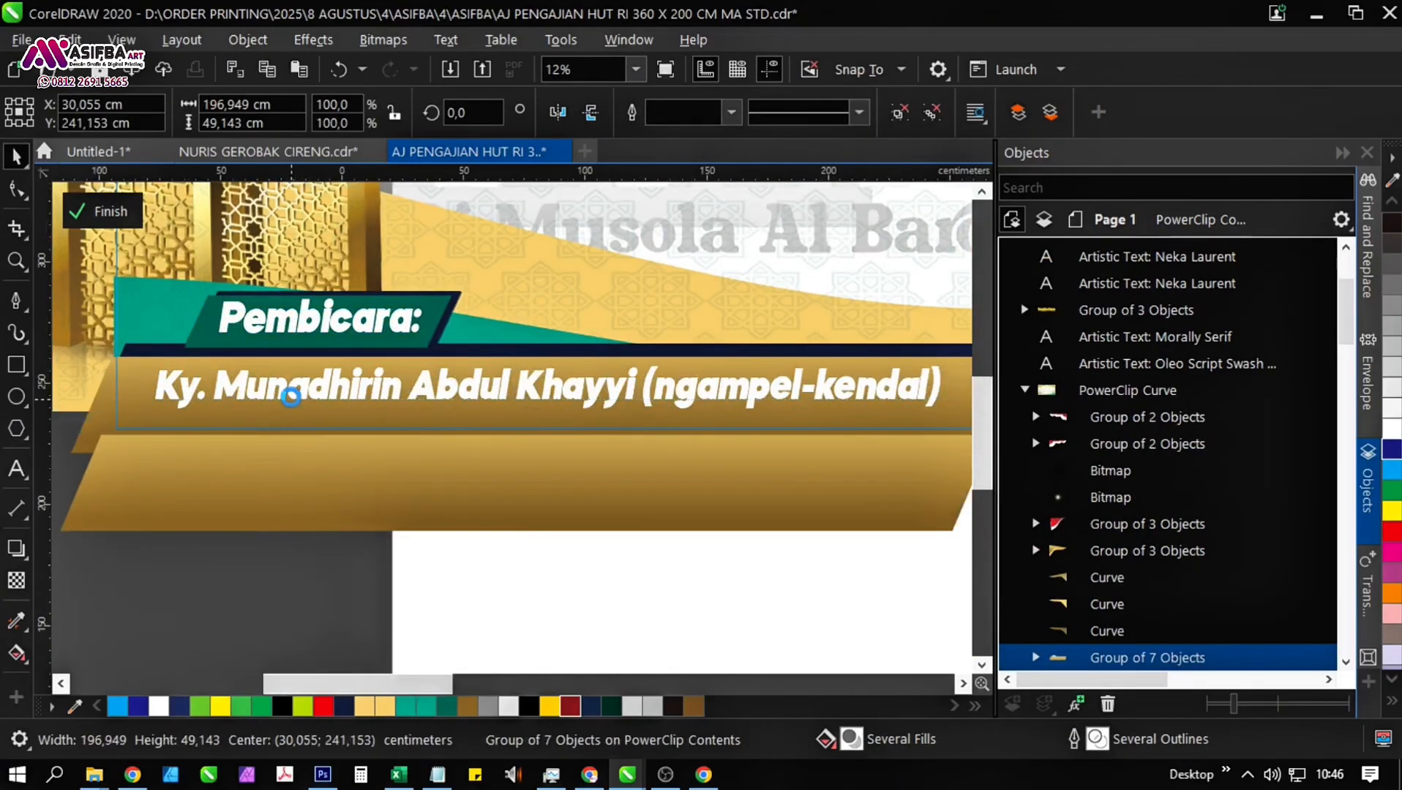
scroll(291, 396, "down", 2)
left_click(653, 500)
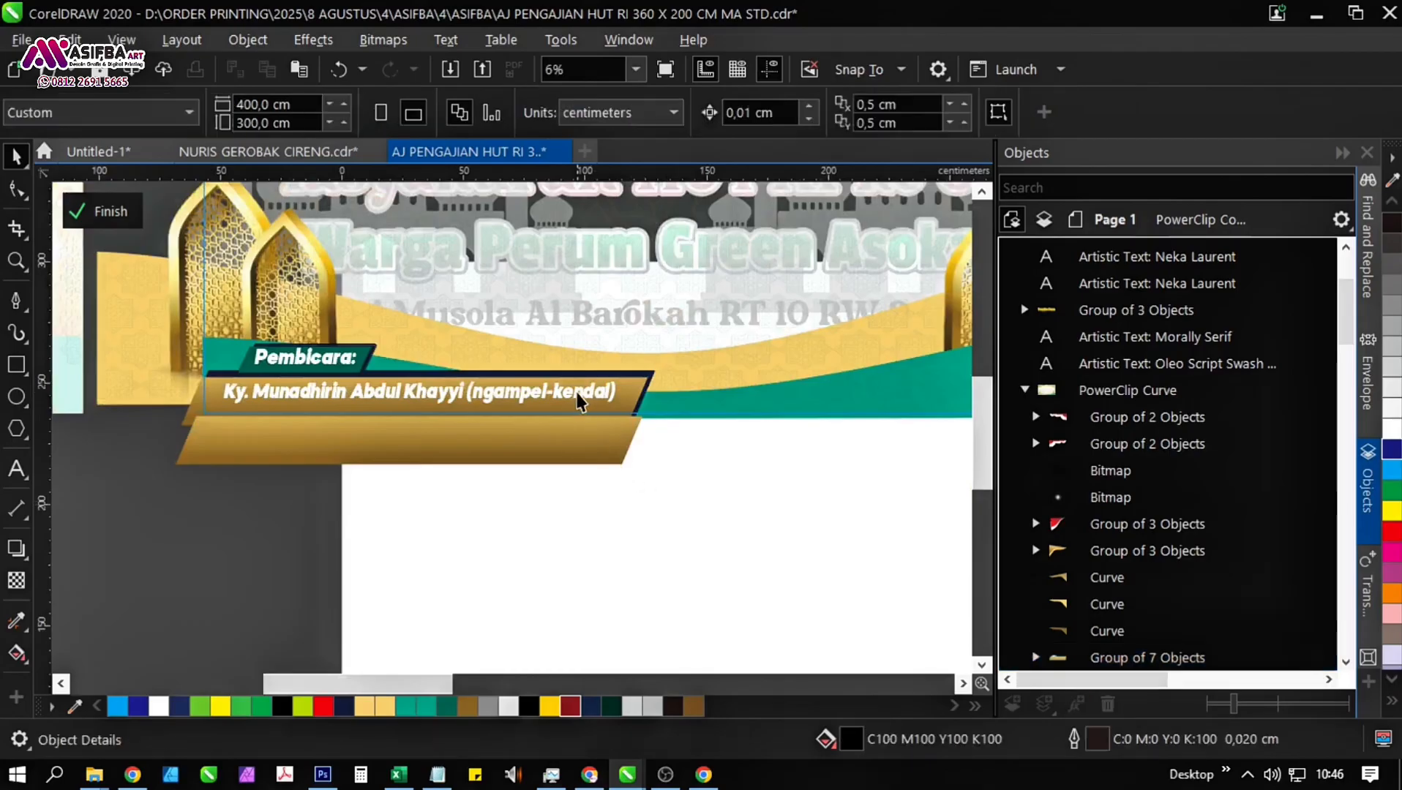
left_click(578, 395)
left_click(898, 112)
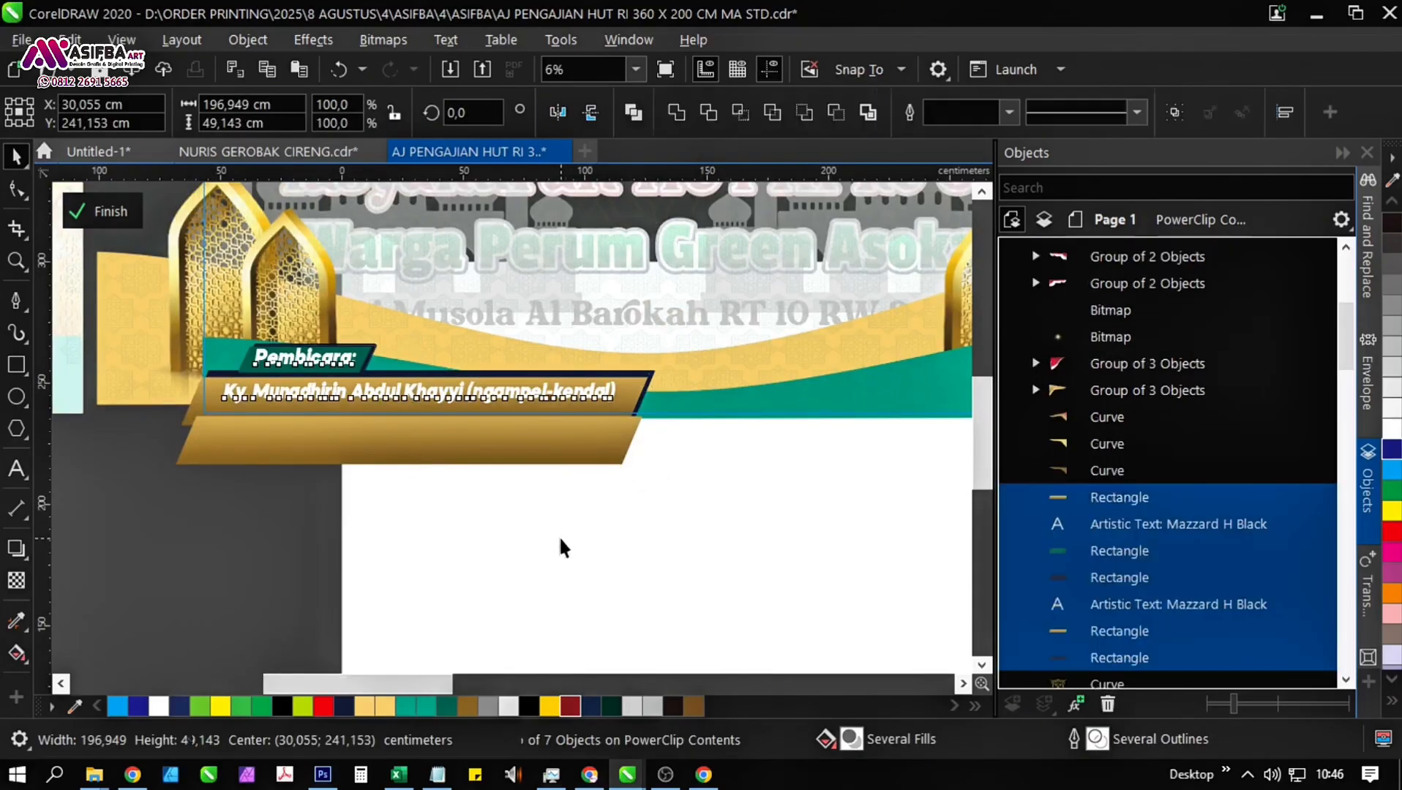
left_click(560, 547)
Copy the font name "Mazzard H Black" from the "Pembicara:" and speaker-name texts into Notepad, replacing the notes there, and return to CorelDRAW.
left_click(517, 400)
left_click(338, 361, "shift")
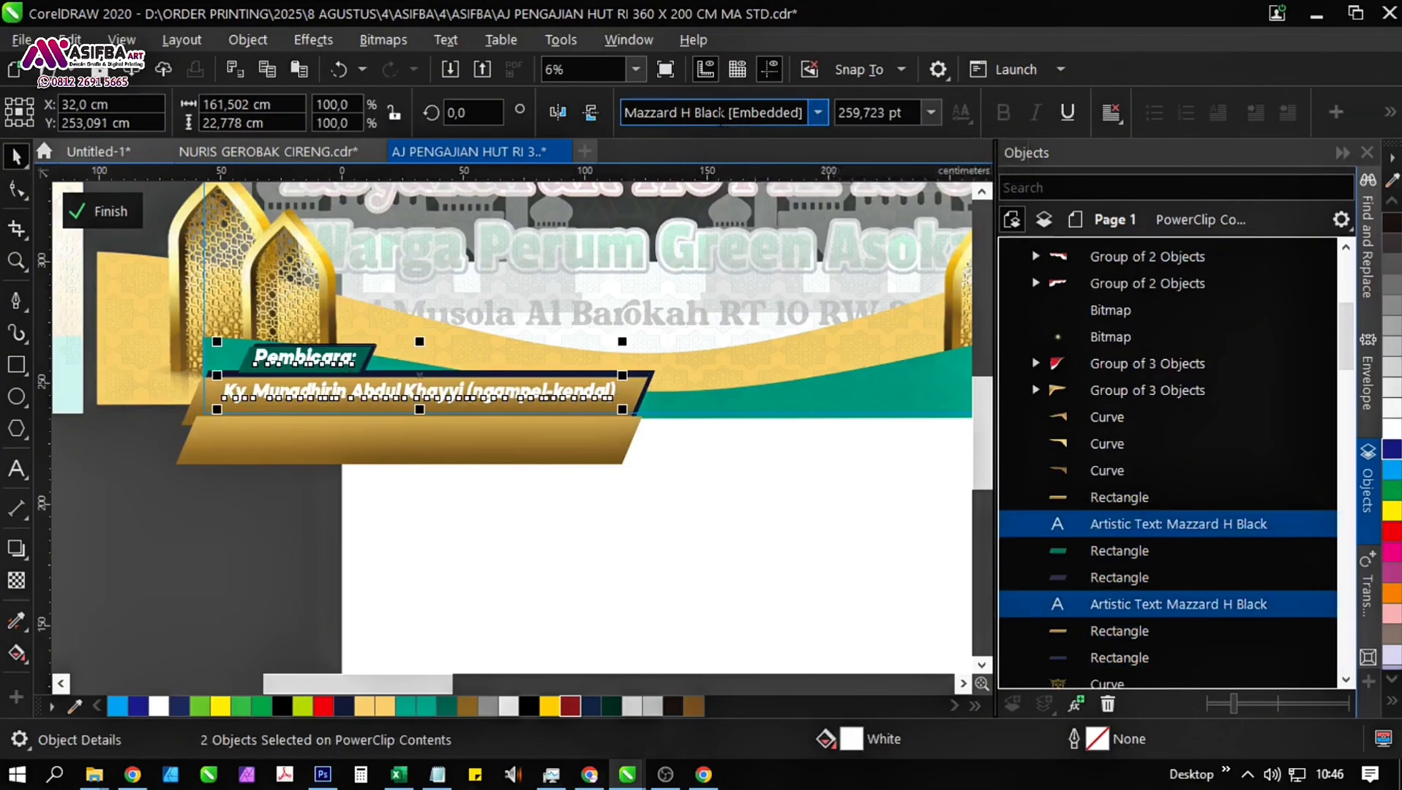
left_click(721, 112)
left_click_drag(725, 112, 625, 112)
key("ctrl+c")
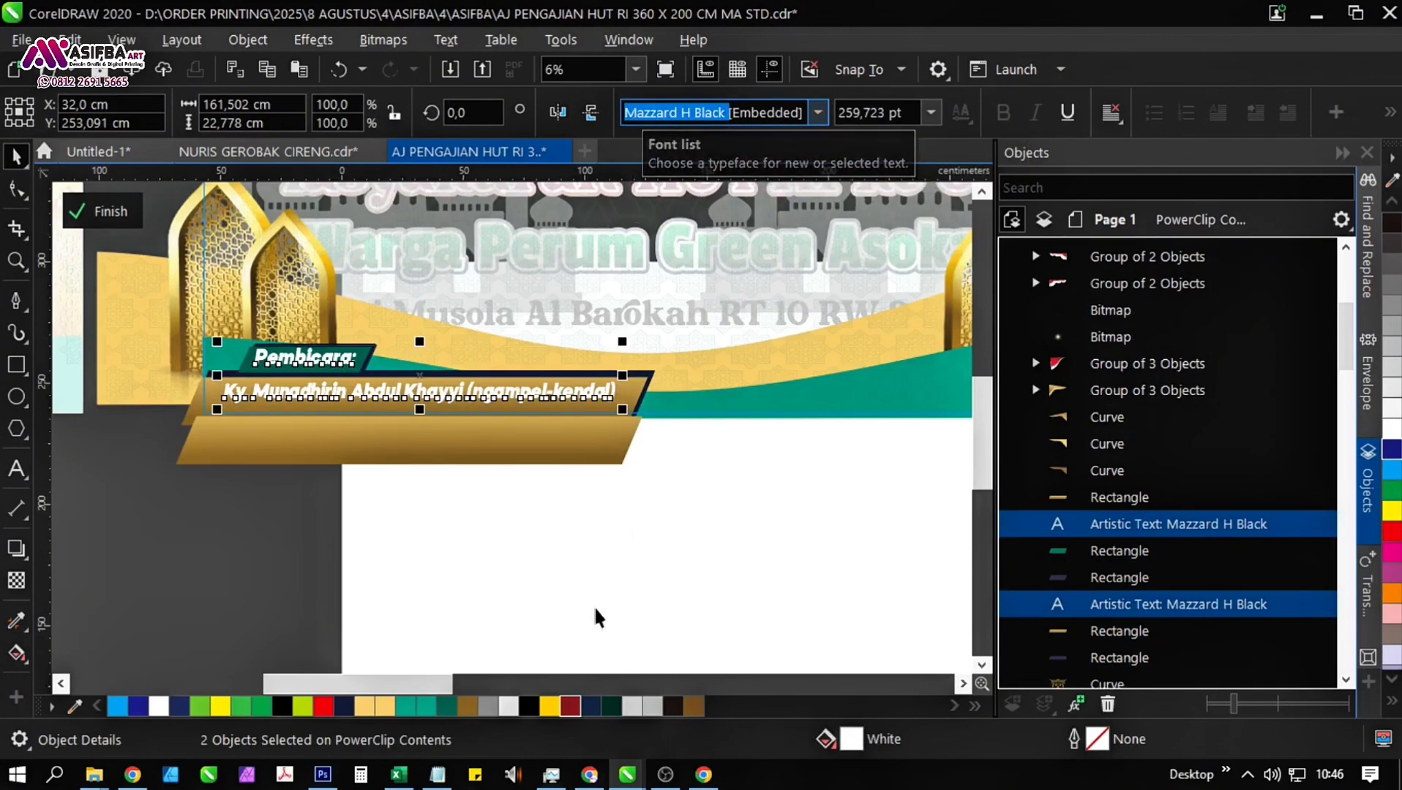
left_click(439, 774)
key("ctrl+a")
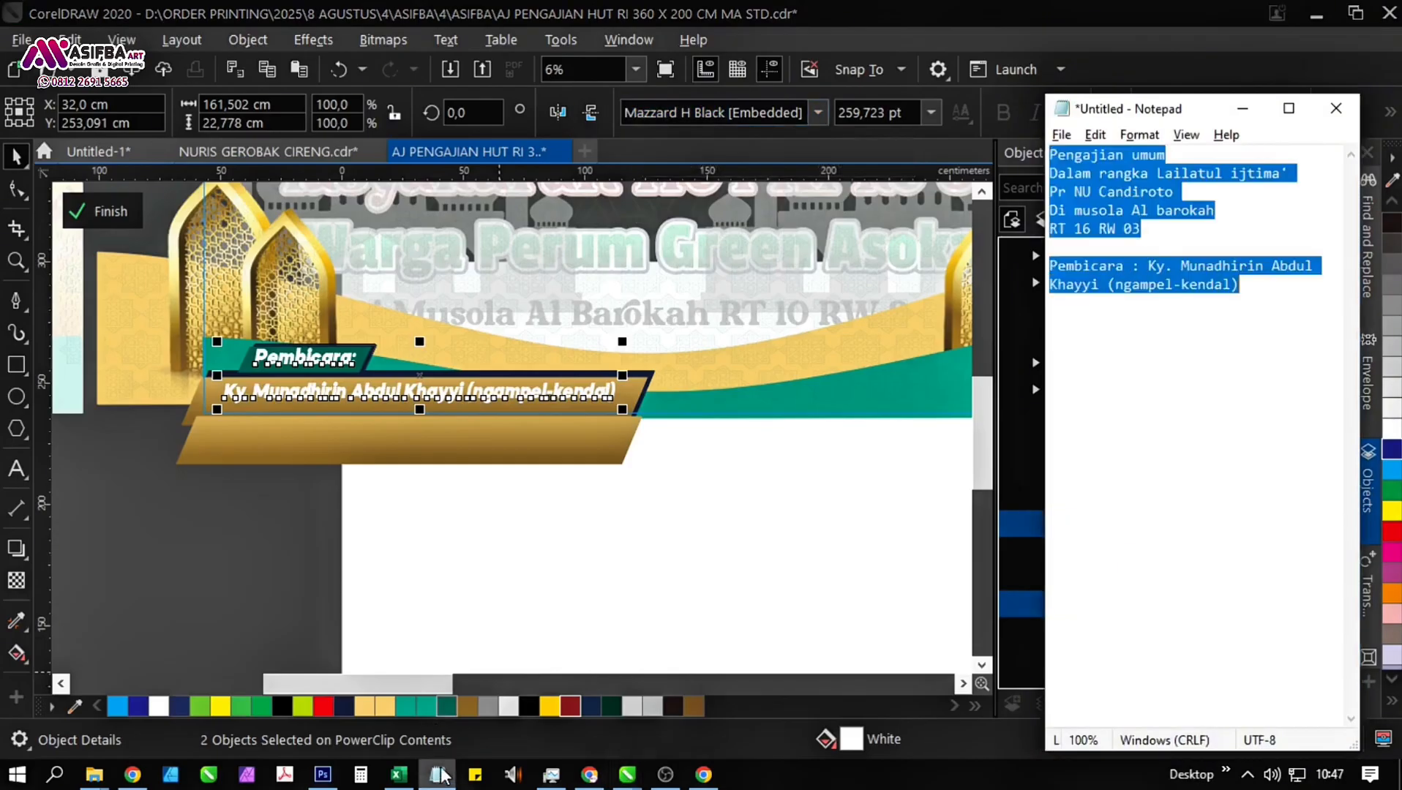
key("ctrl+v")
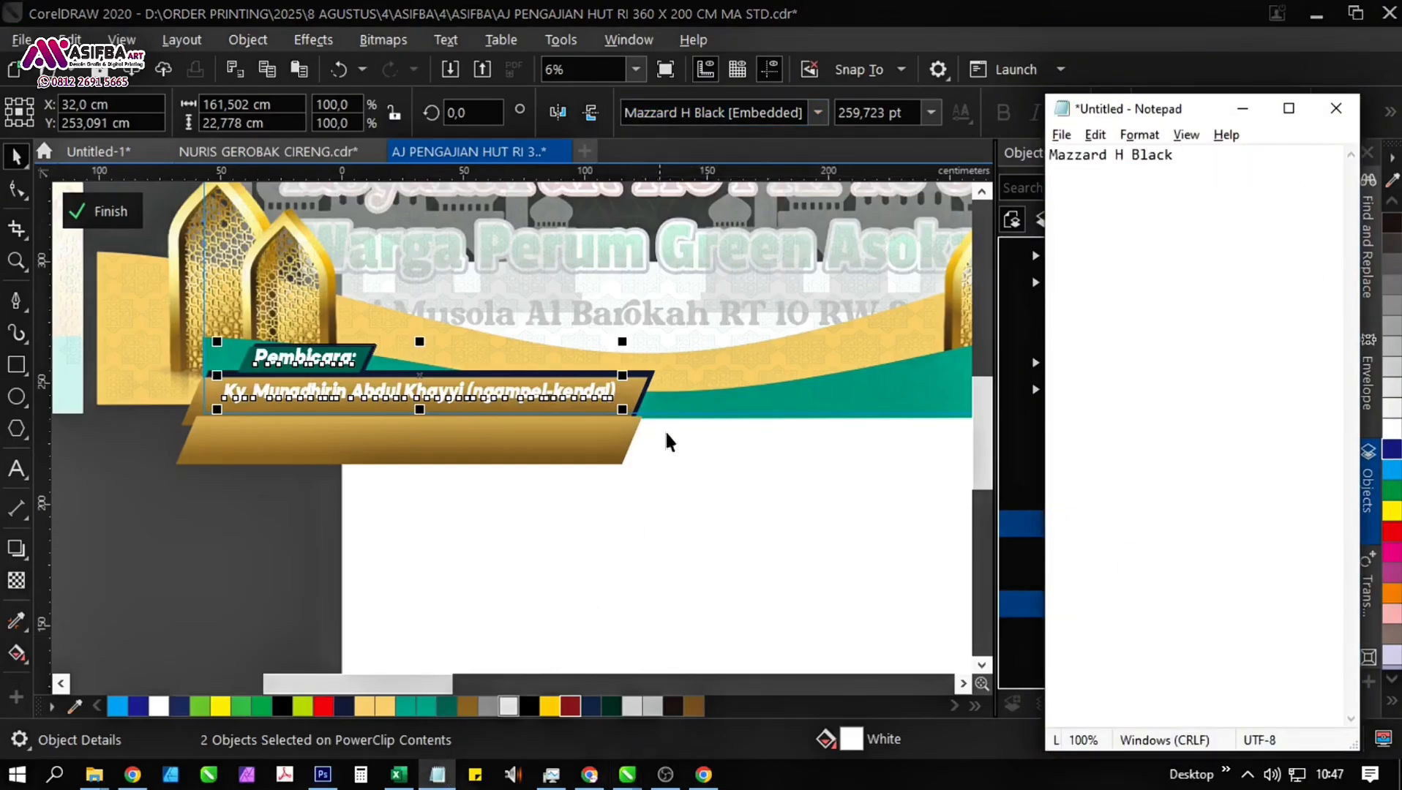
left_click(803, 141)
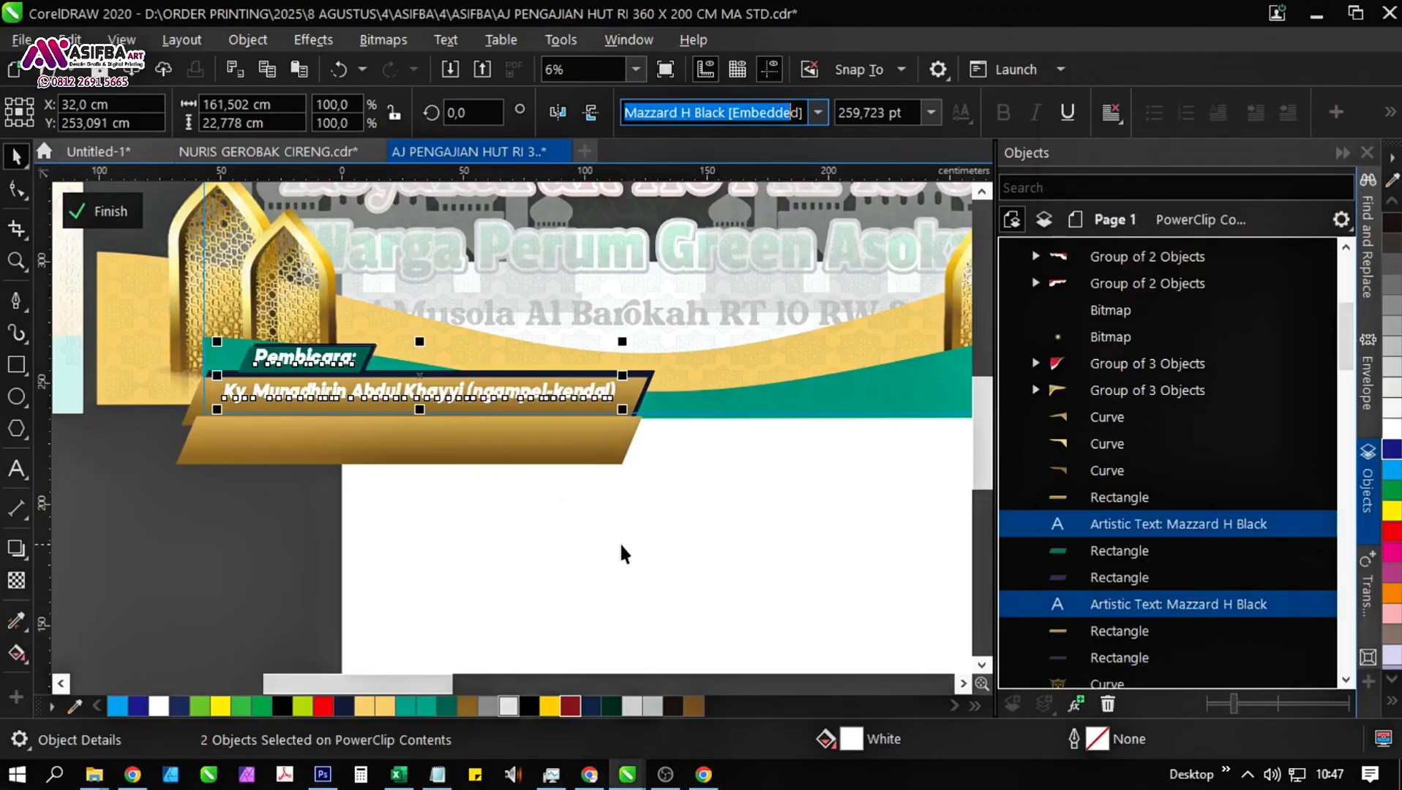
Change the font of the "Pembicara:" and speaker-name texts to Baby School.
left_click_drag(801, 112, 609, 112)
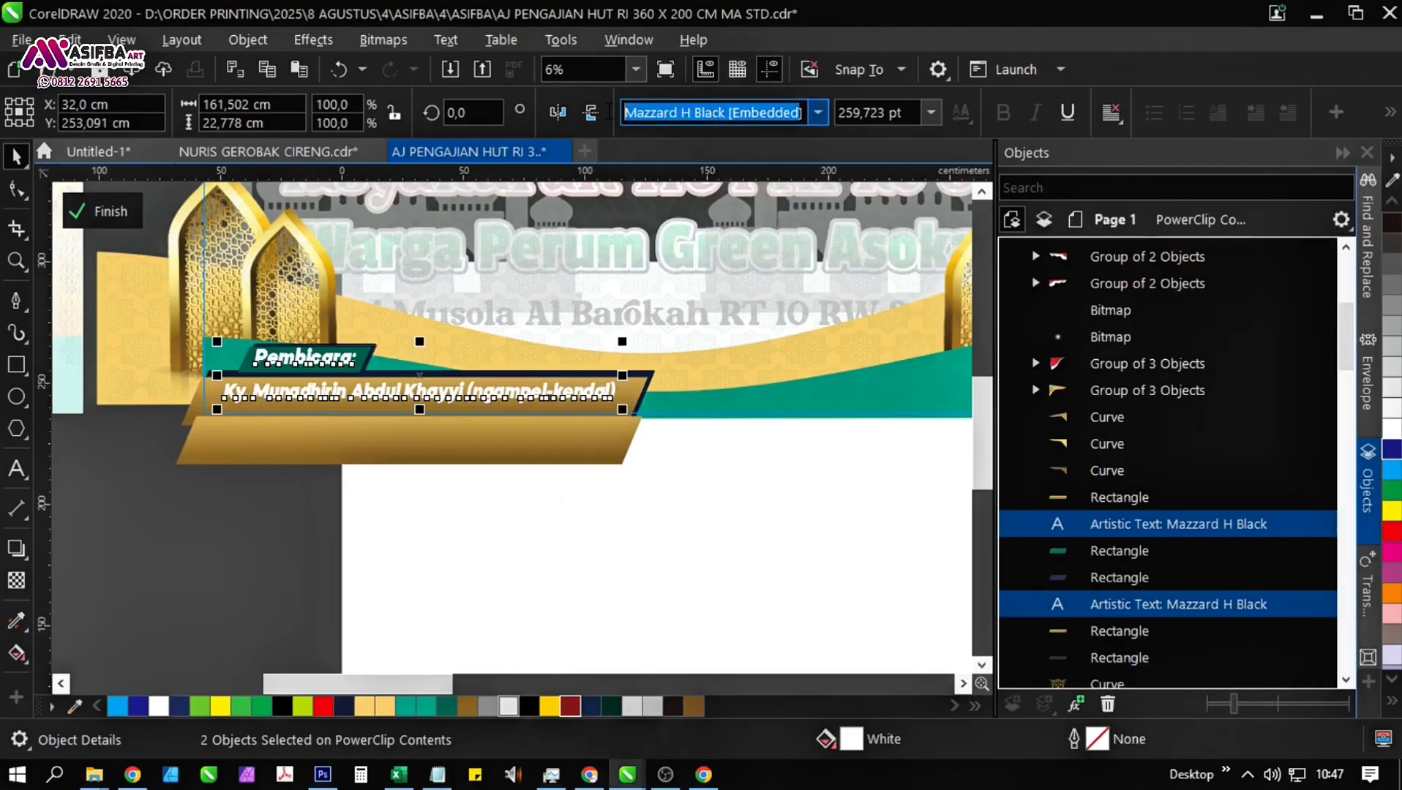
type("baby")
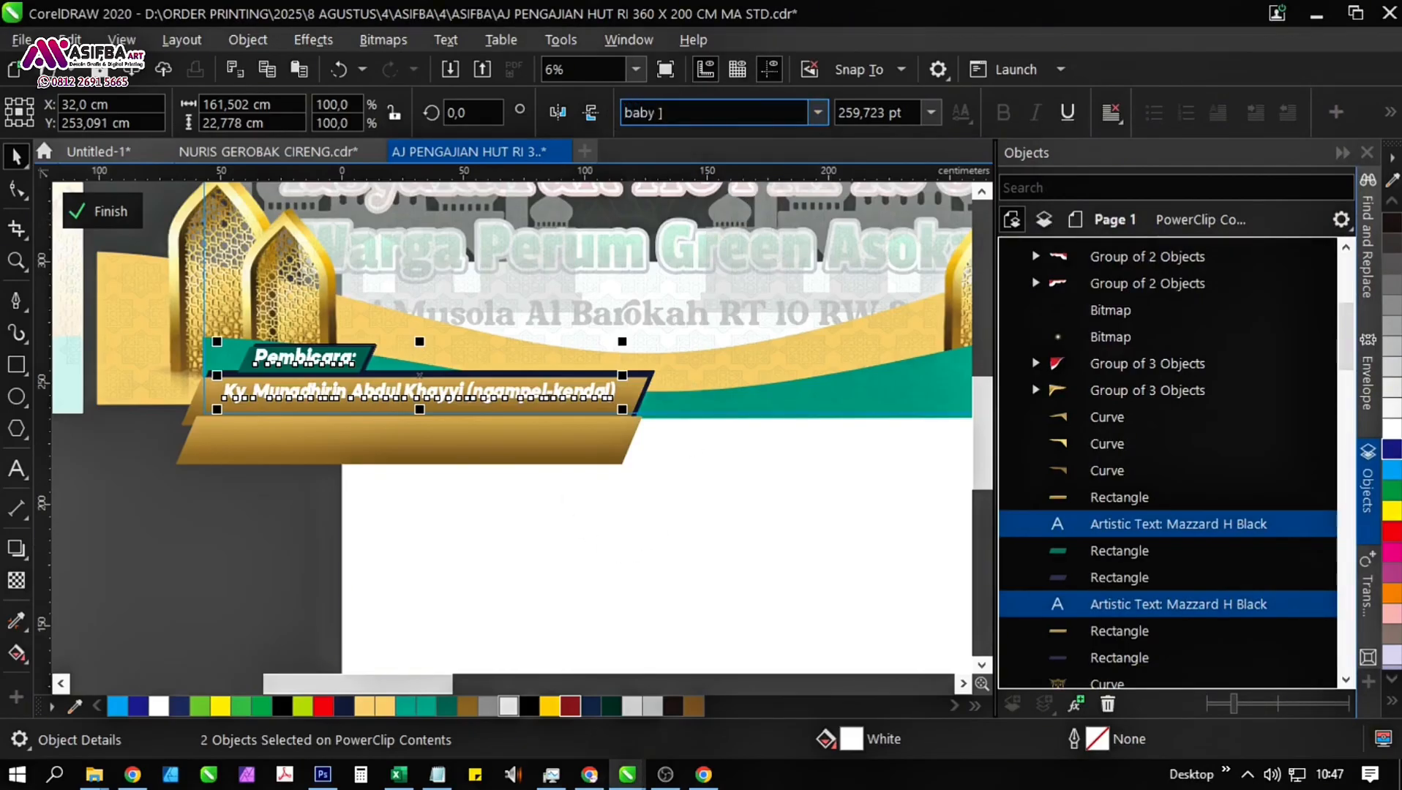
type(" sc")
key("Return")
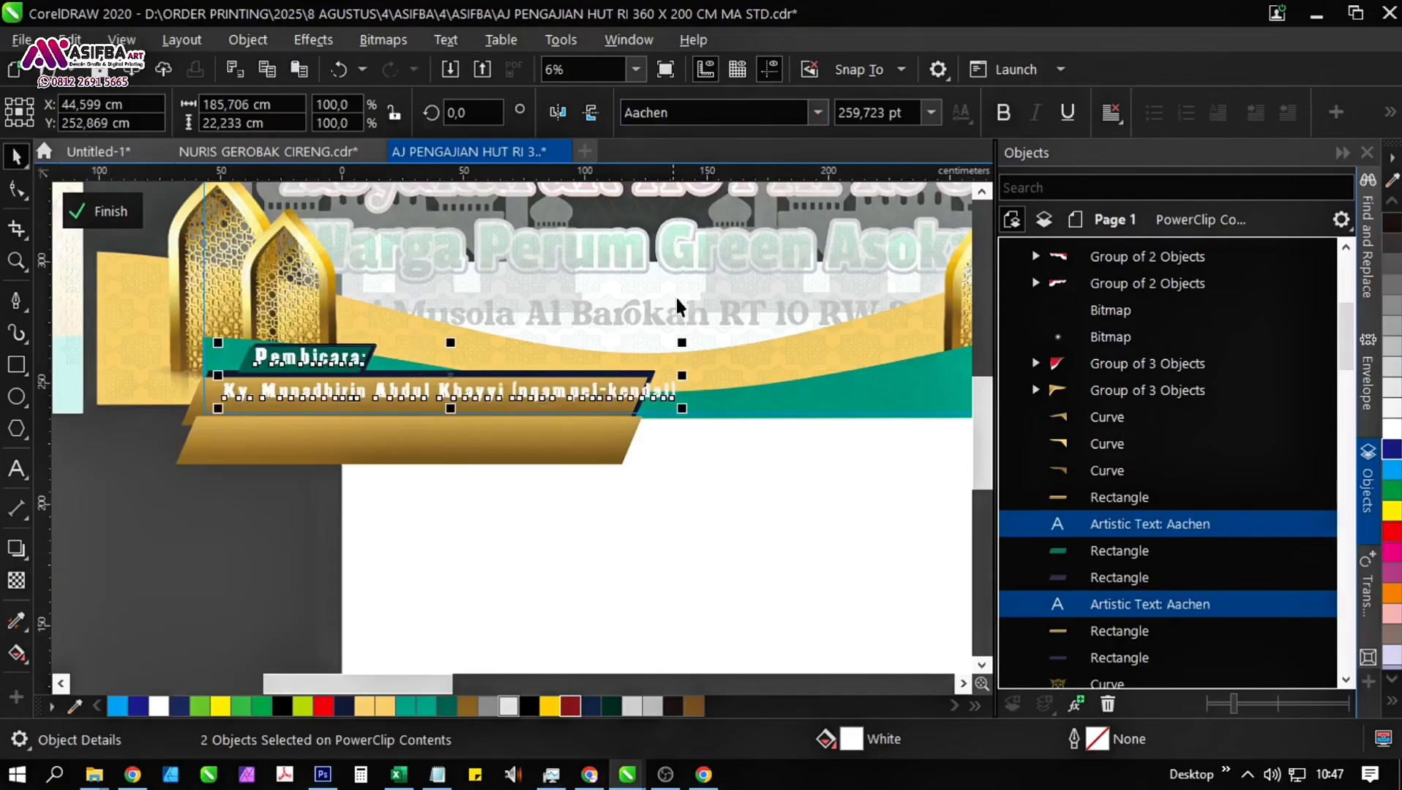
type("Baby Balloon Group")
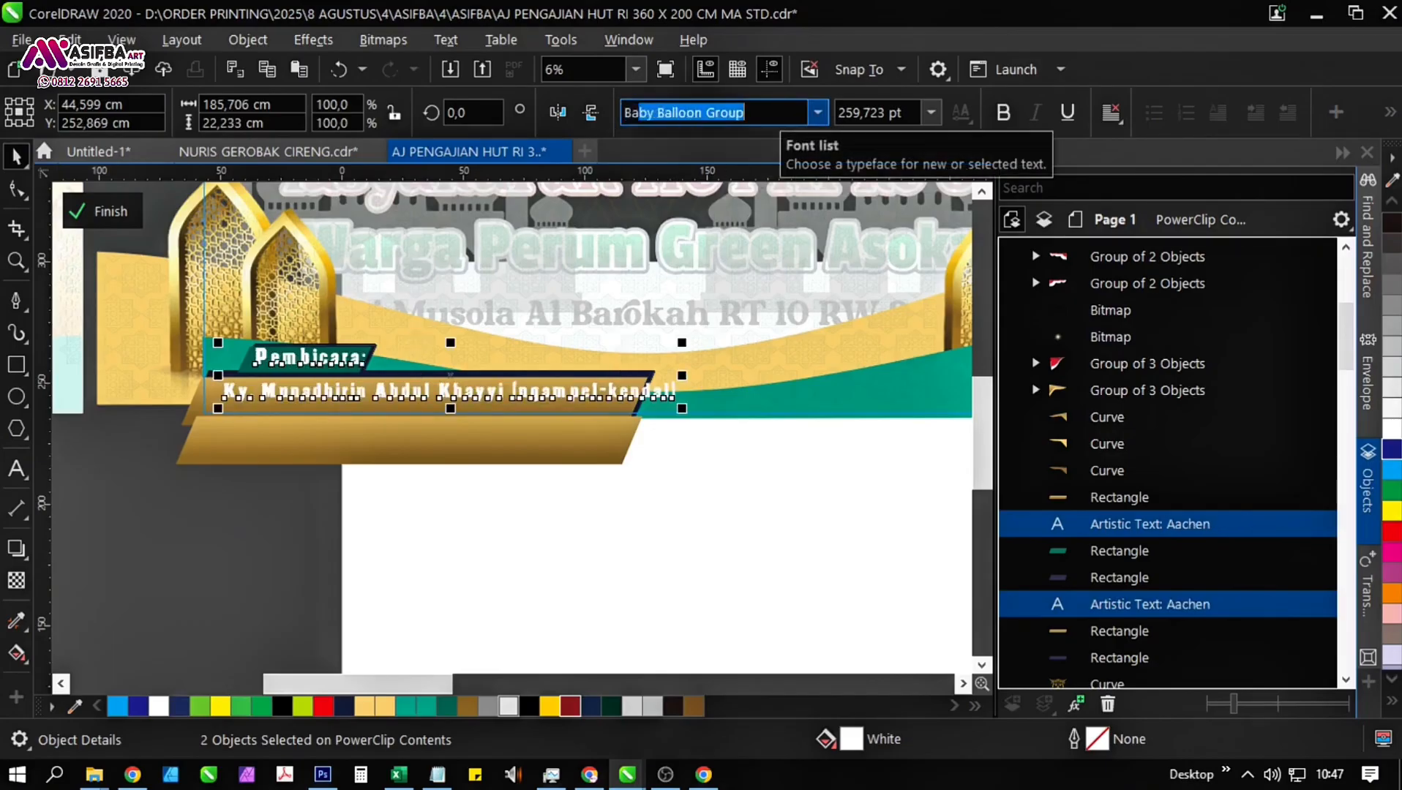
key("Return")
left_click(825, 119)
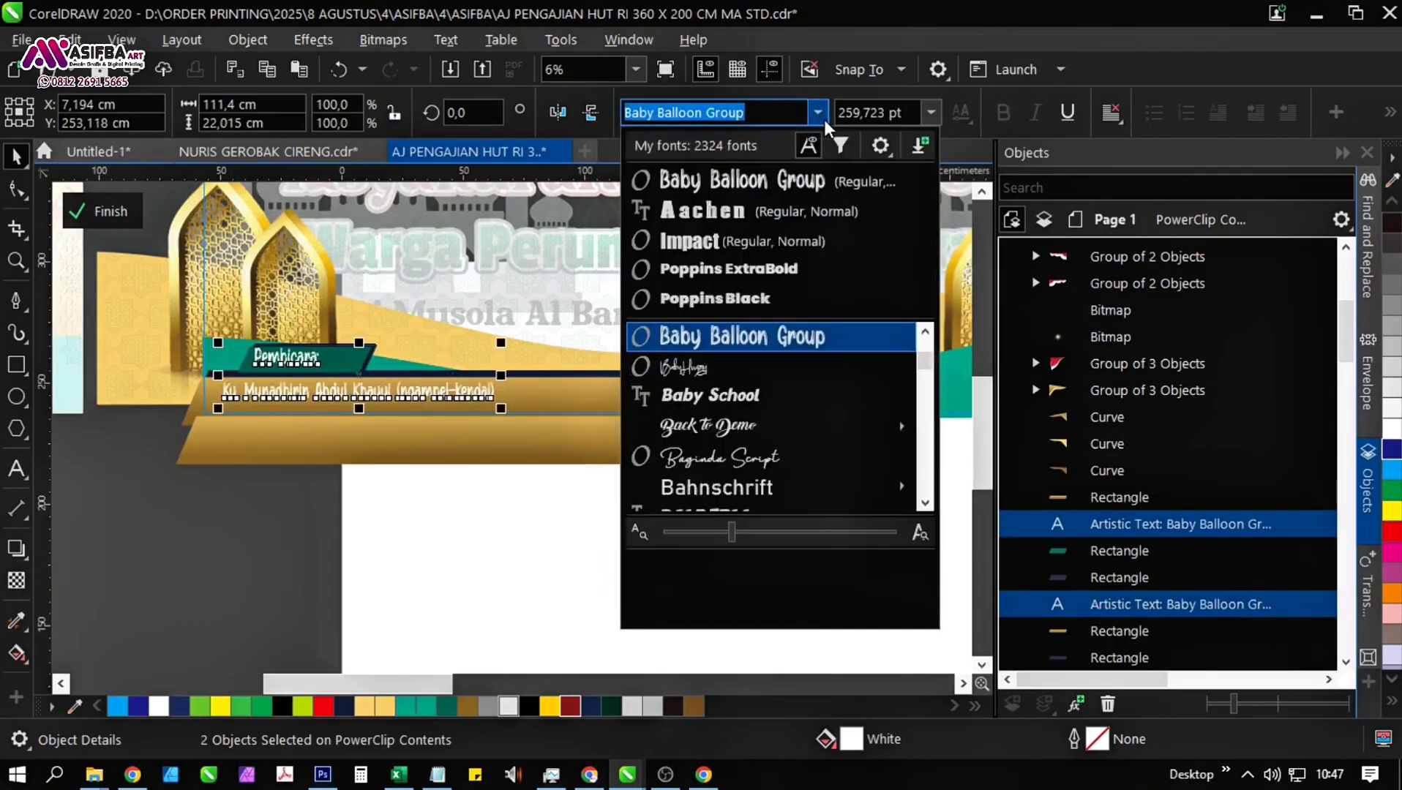
left_click(790, 399)
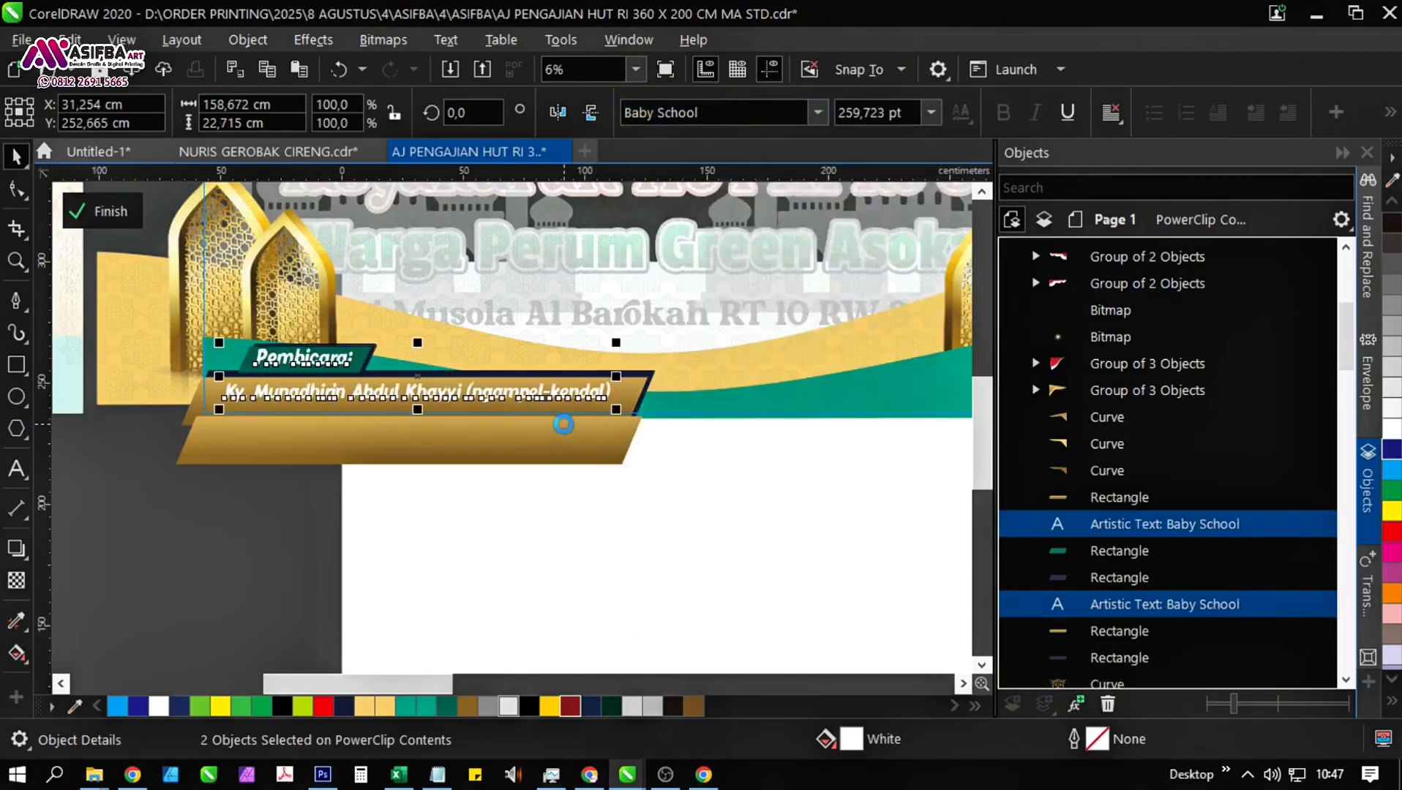
Move both speaker texts out of the PowerClip onto the main layer and widen them slightly.
key("Delete")
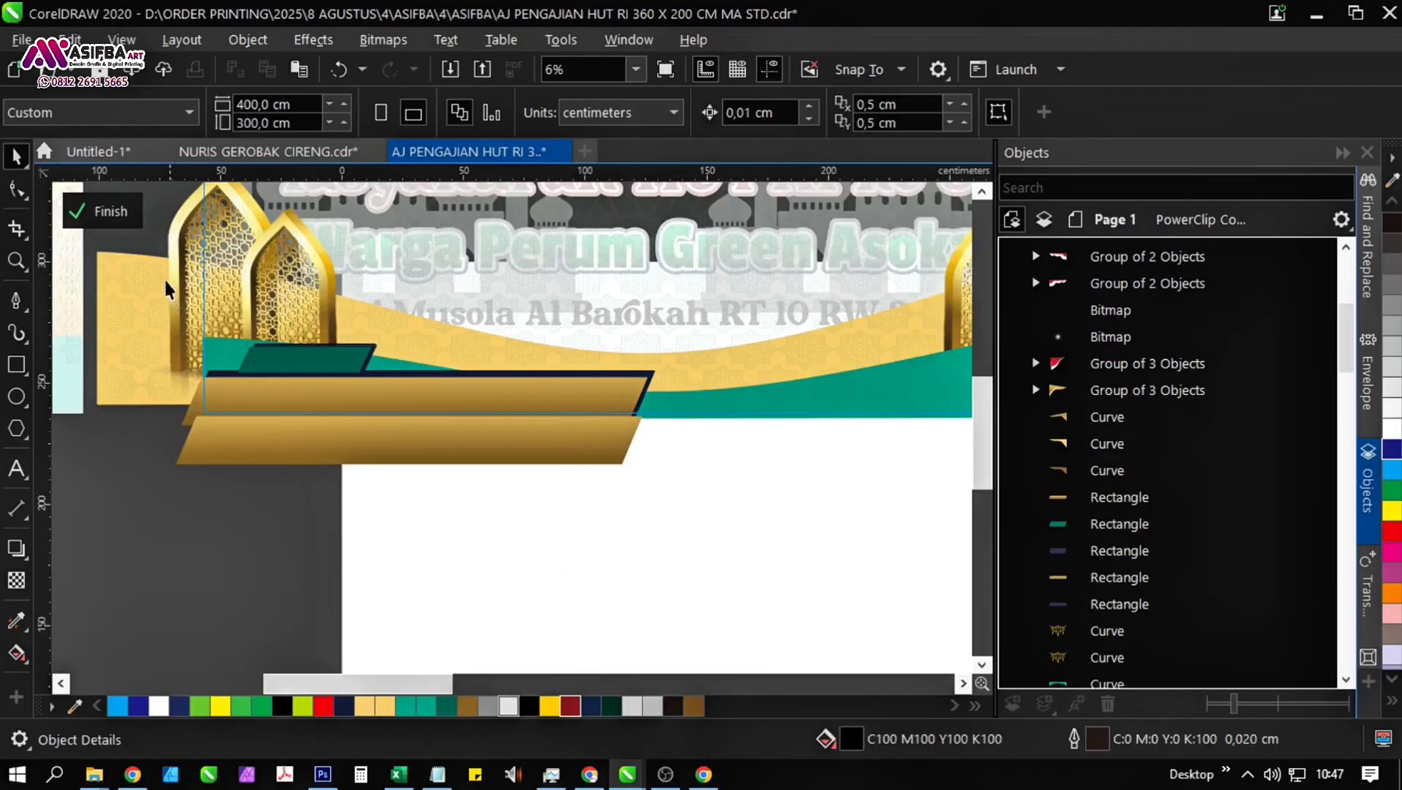
left_click(102, 211)
key("ctrl+z")
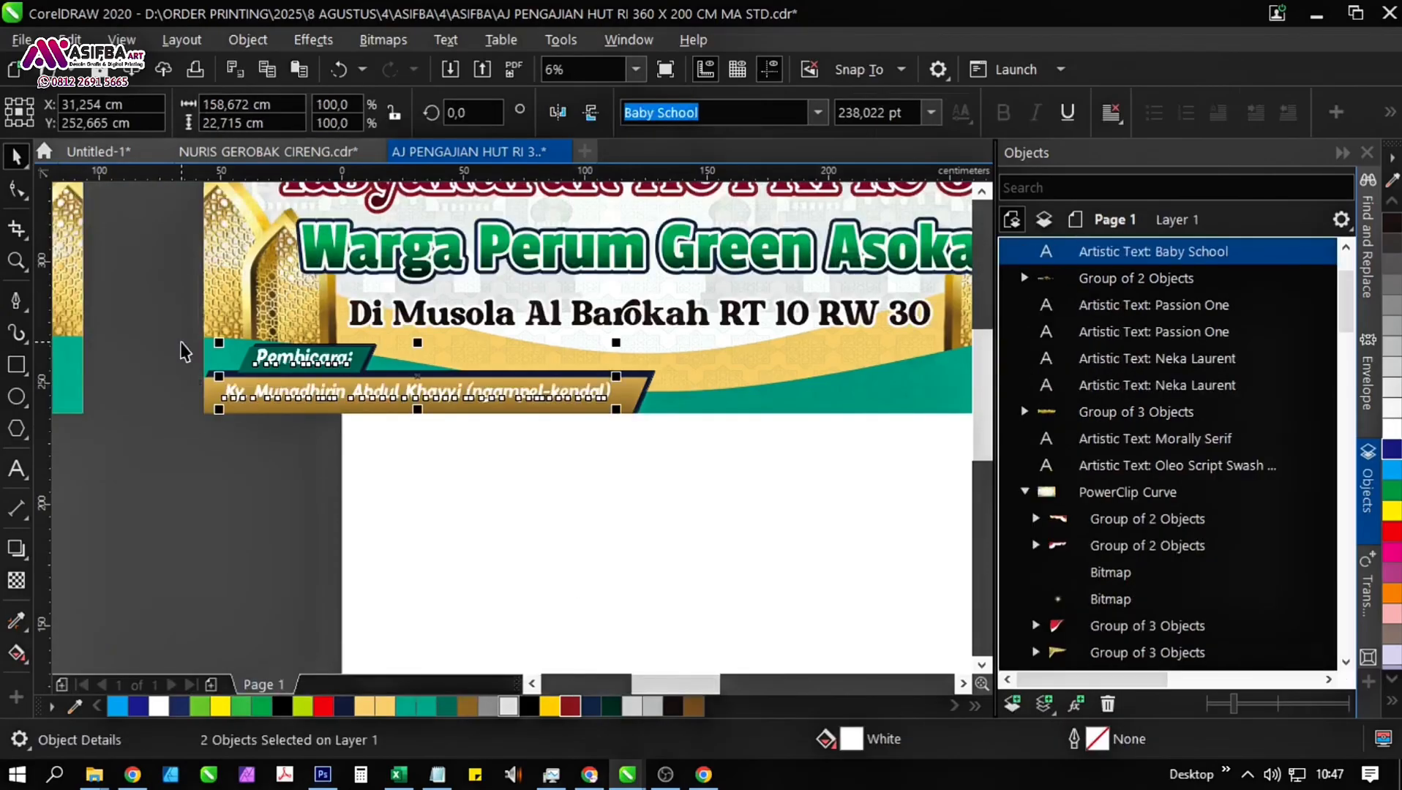
scroll(597, 386, "up", 2)
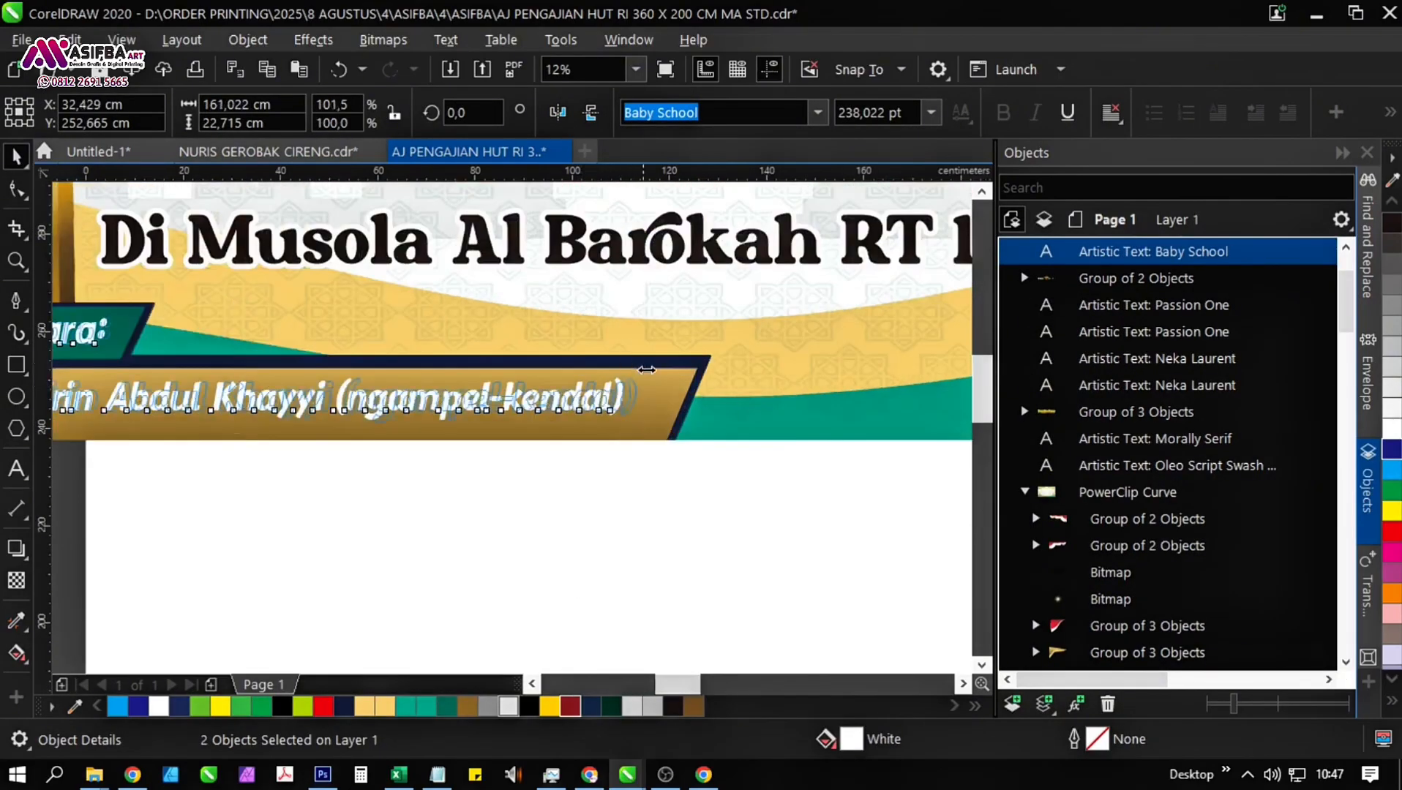
left_click(426, 507)
scroll(426, 505, "down", 2)
scroll(426, 499, "down", 1)
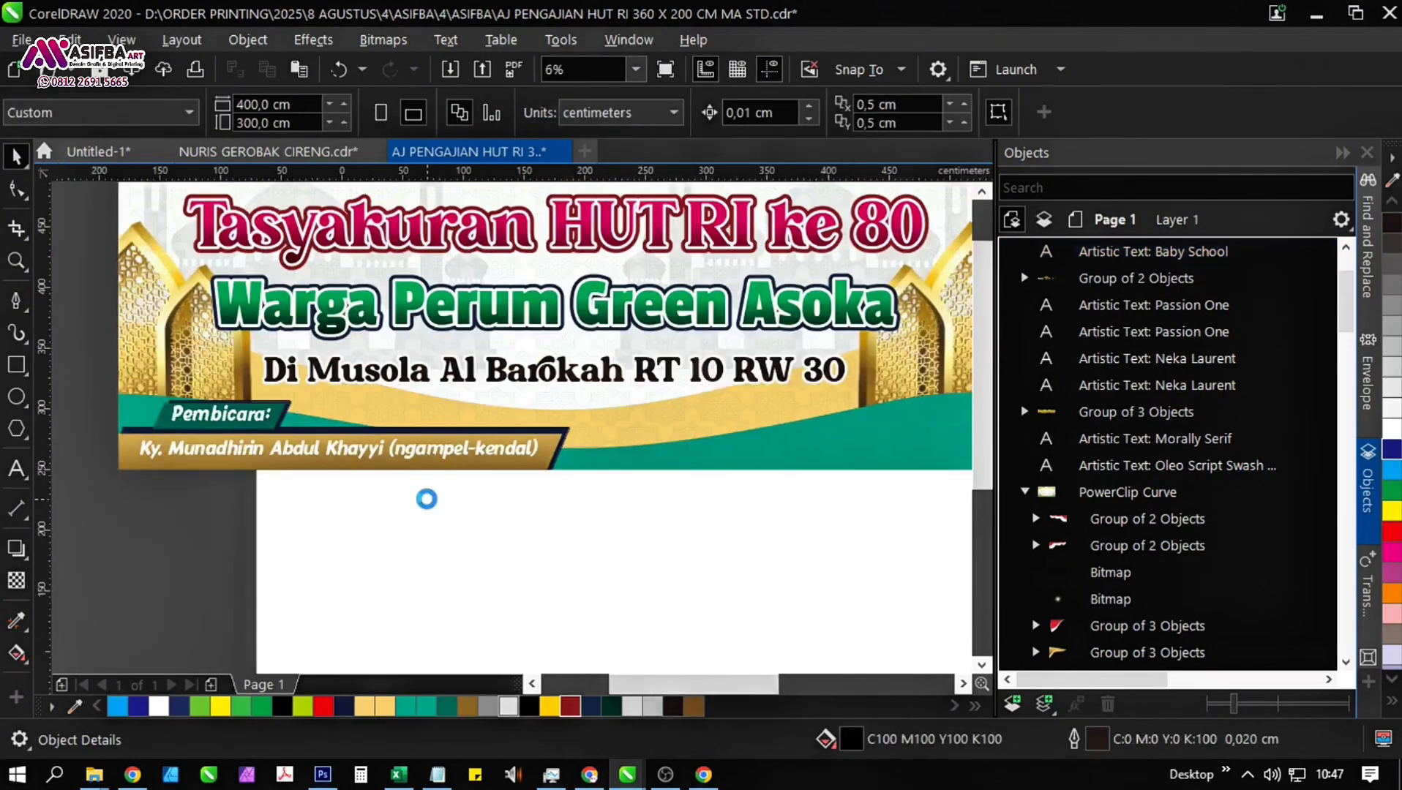
left_click_drag(642, 516, 400, 515)
scroll(399, 498, "up", 1)
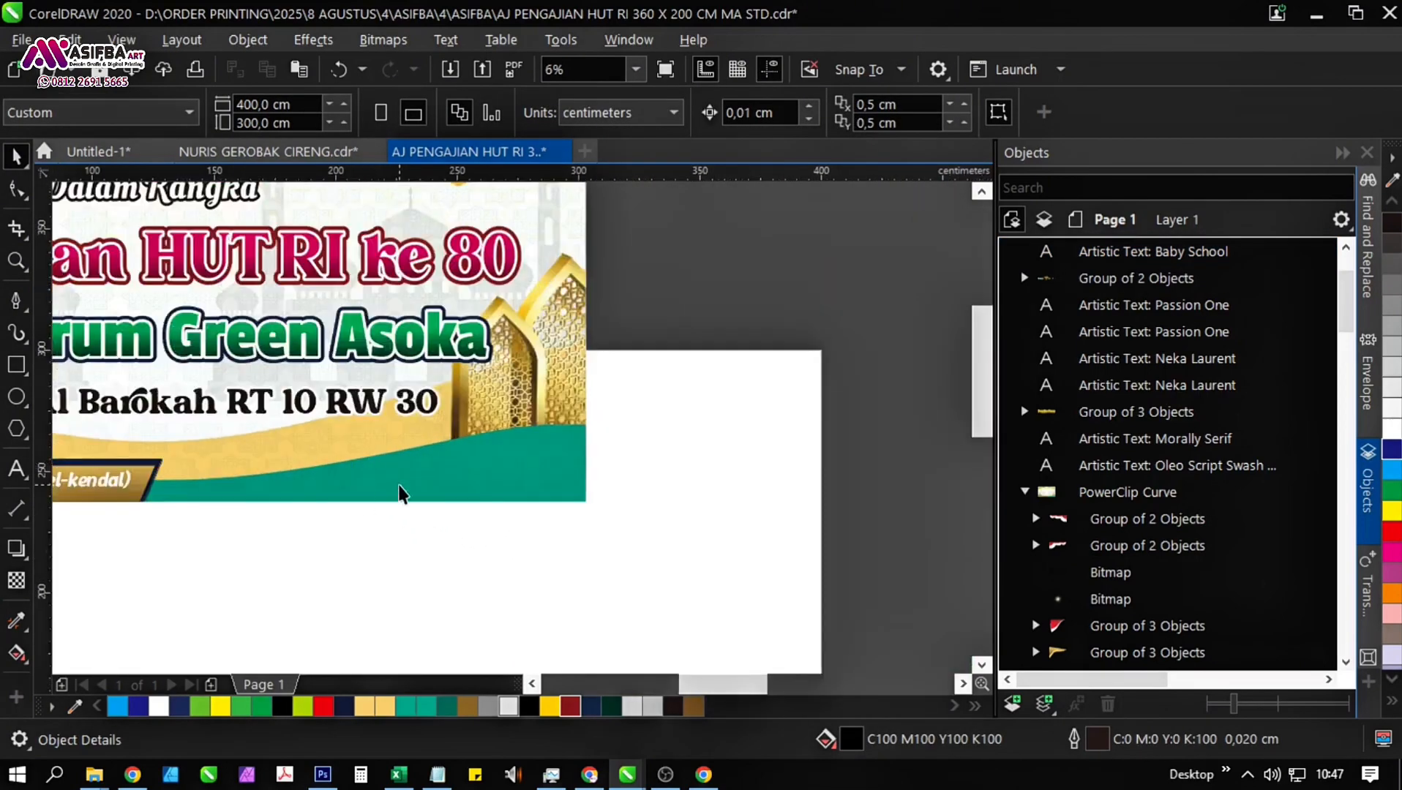
key("F6")
left_click_drag(619, 444, 383, 486)
scroll(322, 450, "down", 1)
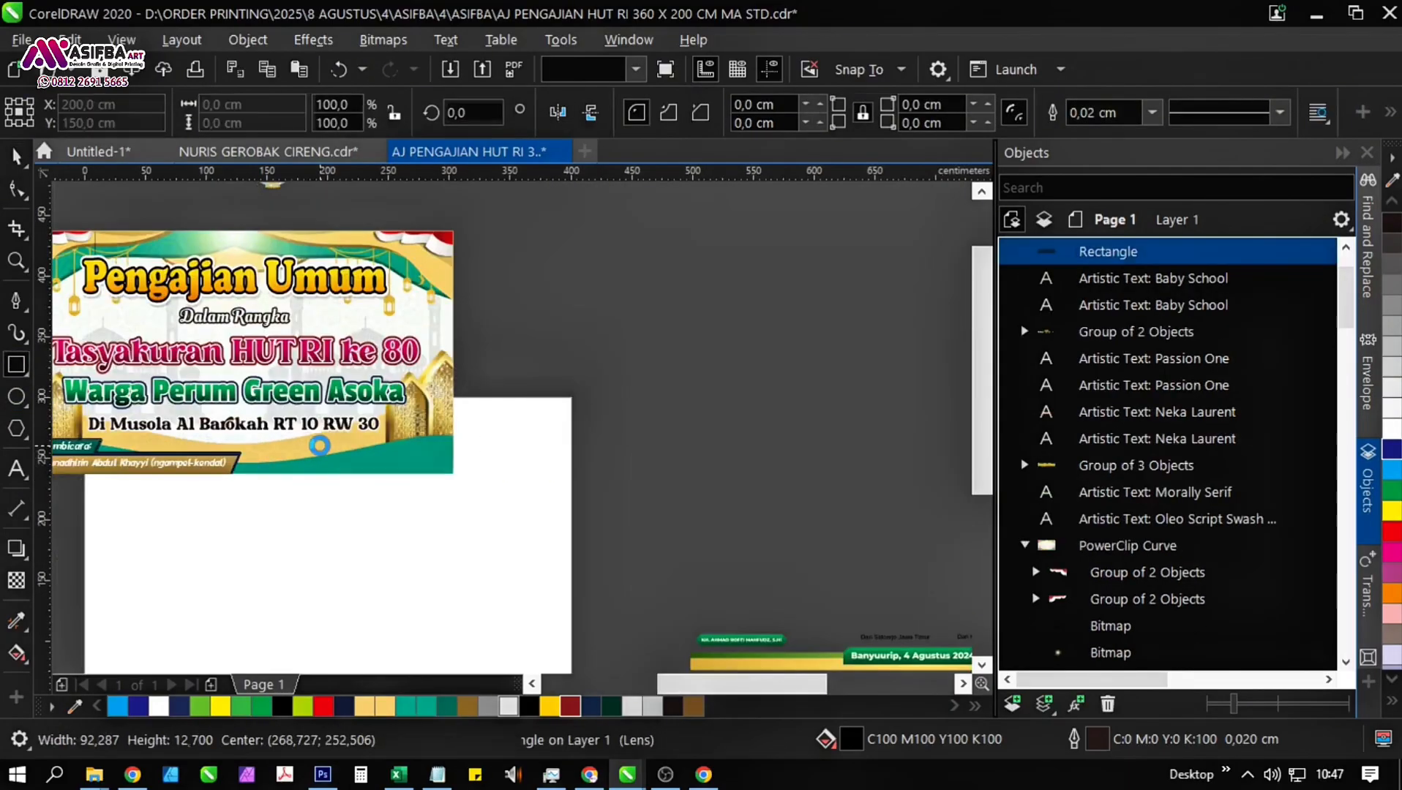
key("Delete")
Bring the green "Banyuurip, 4 Agustus 2024" label from the spare elements onto the lower-right corner of the second banner.
left_click_drag(667, 576, 498, 286)
scroll(627, 335, "up", 1)
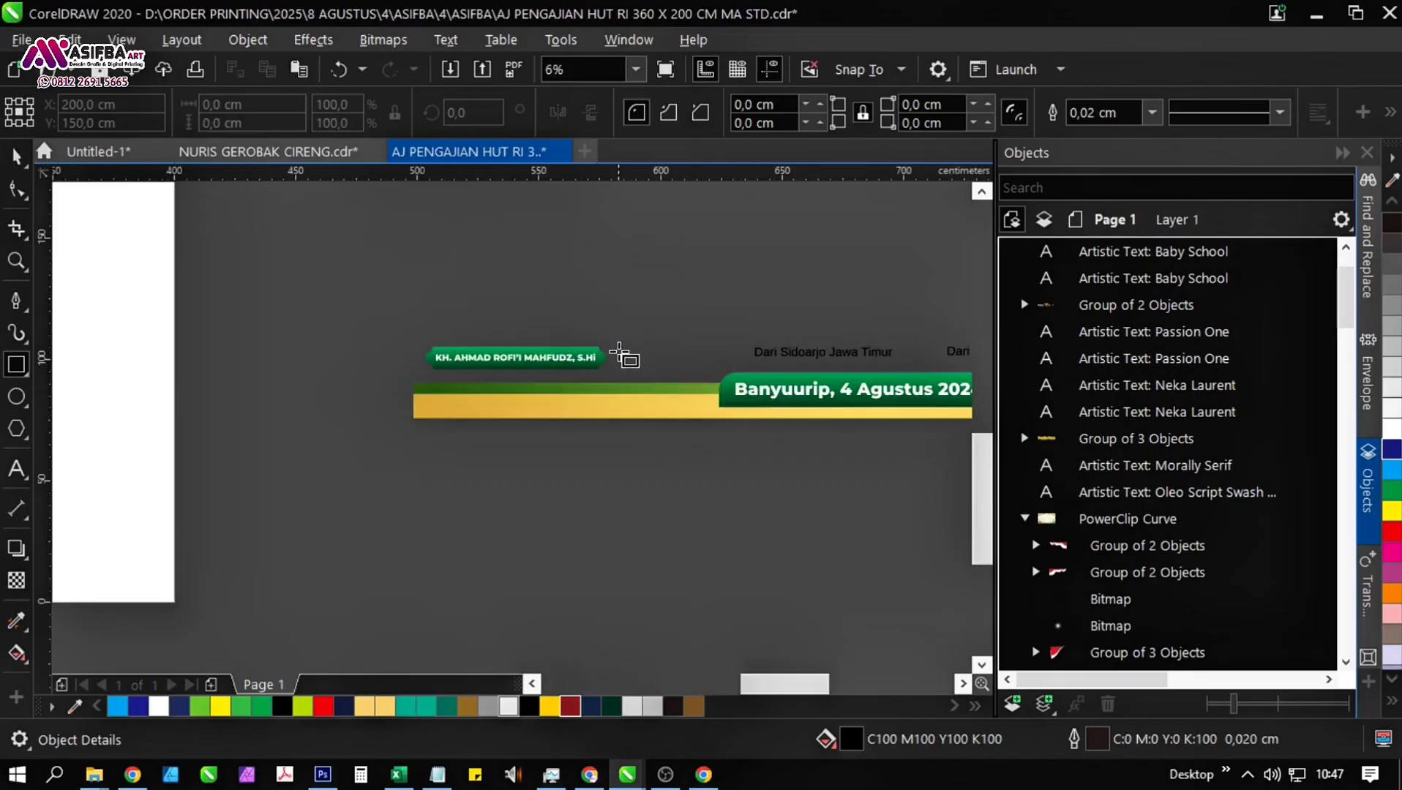
key("space")
scroll(594, 370, "up", 1)
scroll(538, 344, "down", 1)
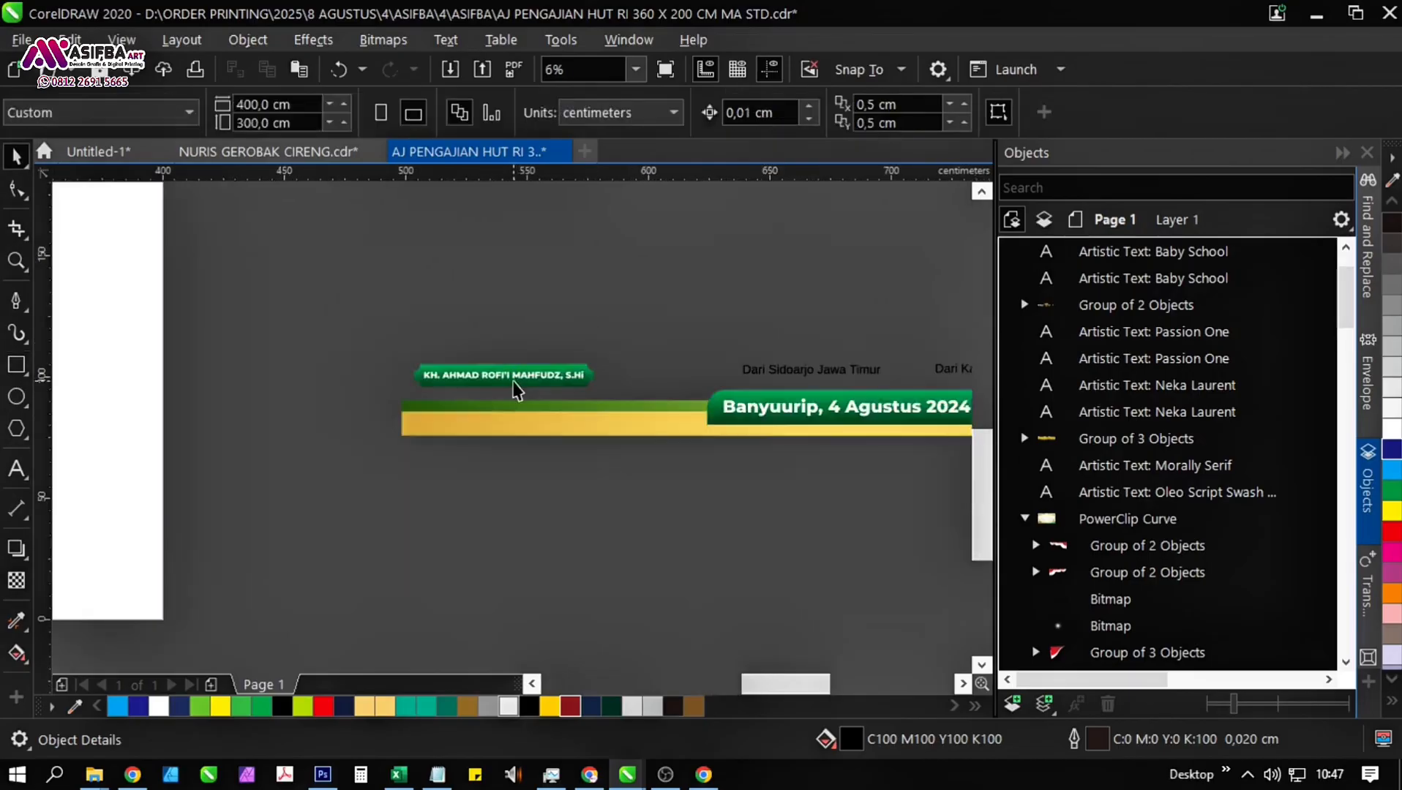
scroll(765, 435, "down", 2)
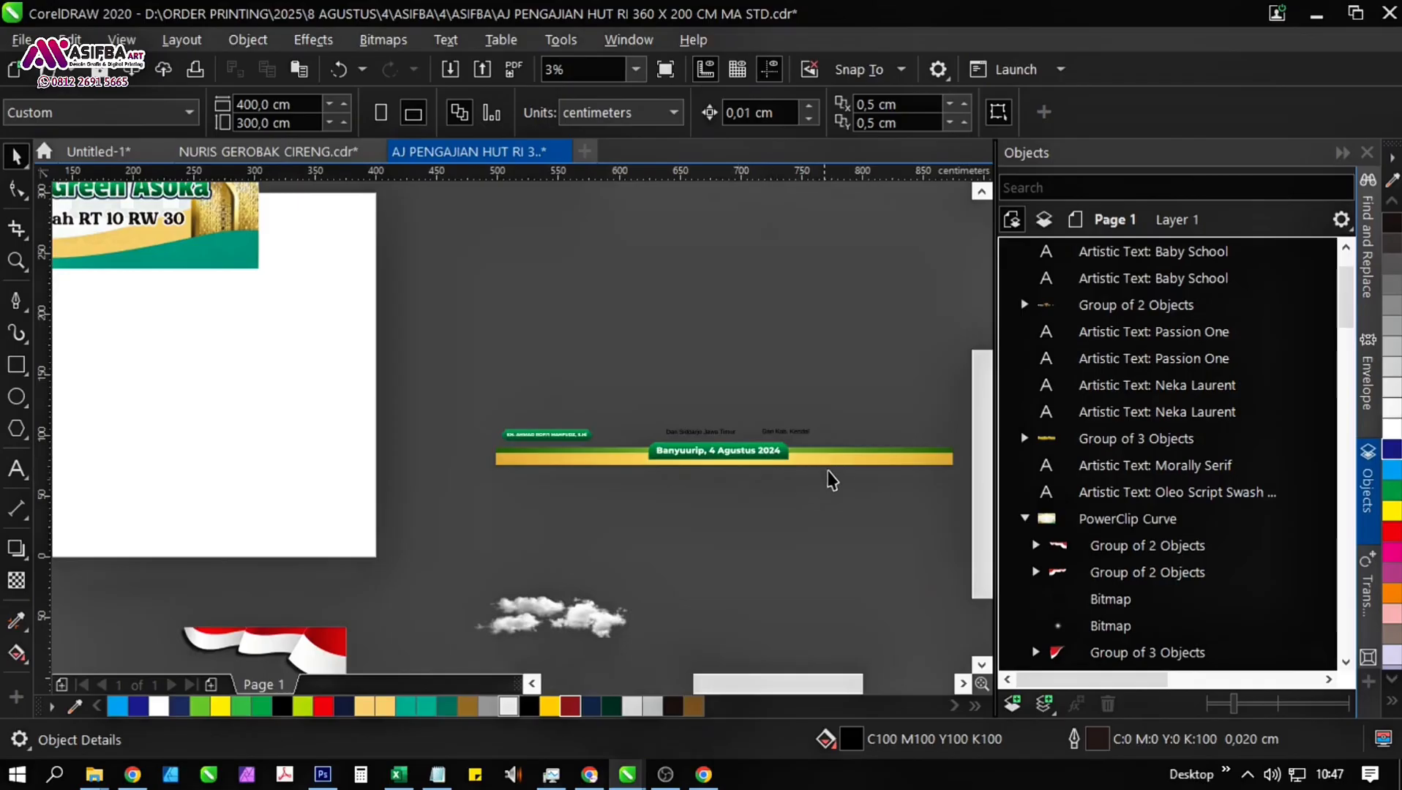
left_click(842, 456)
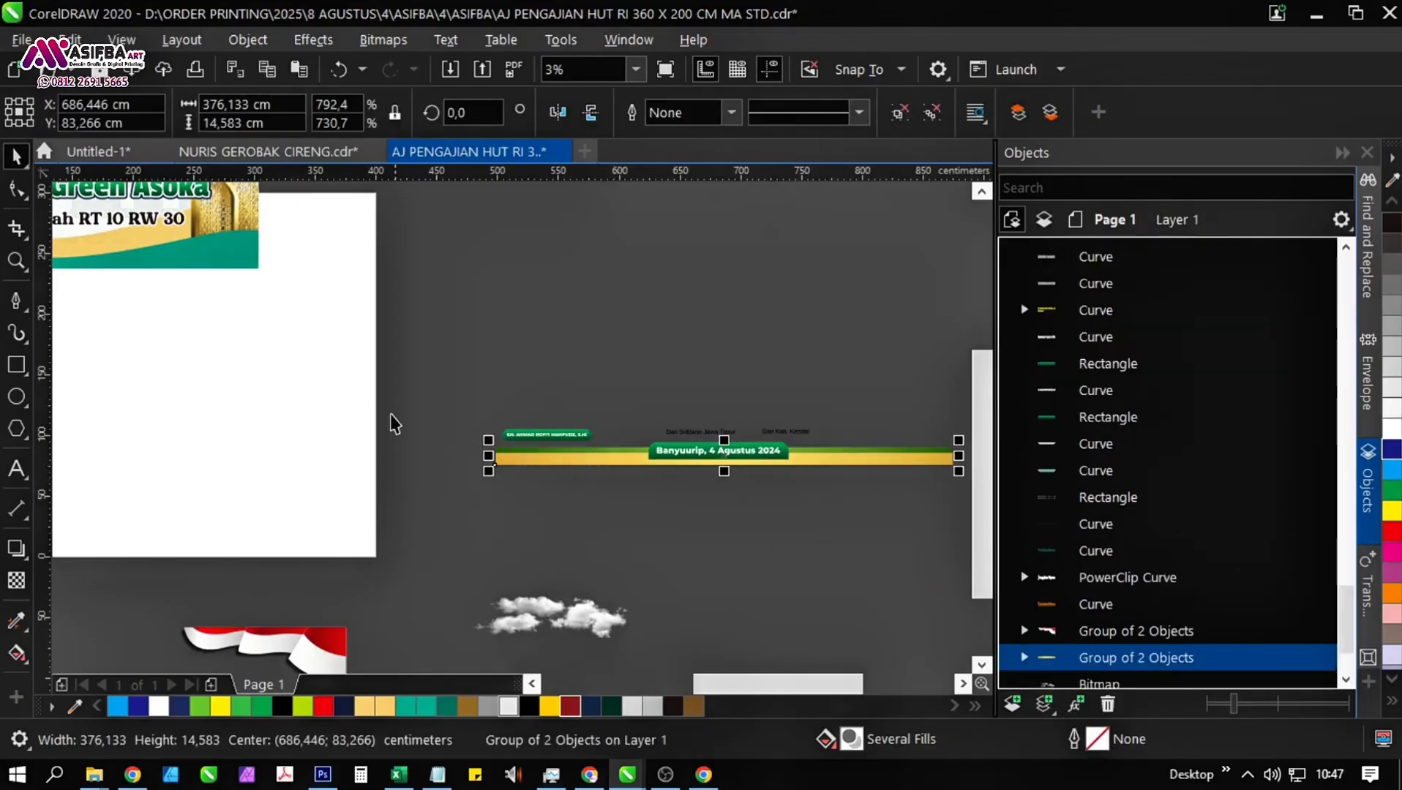
left_click(810, 521)
left_click_drag(811, 517, 289, 344)
scroll(289, 344, "up", 1)
left_click(438, 385)
Round all four corners of the green date label's rectangle to 7,125 cm.
left_click(213, 320)
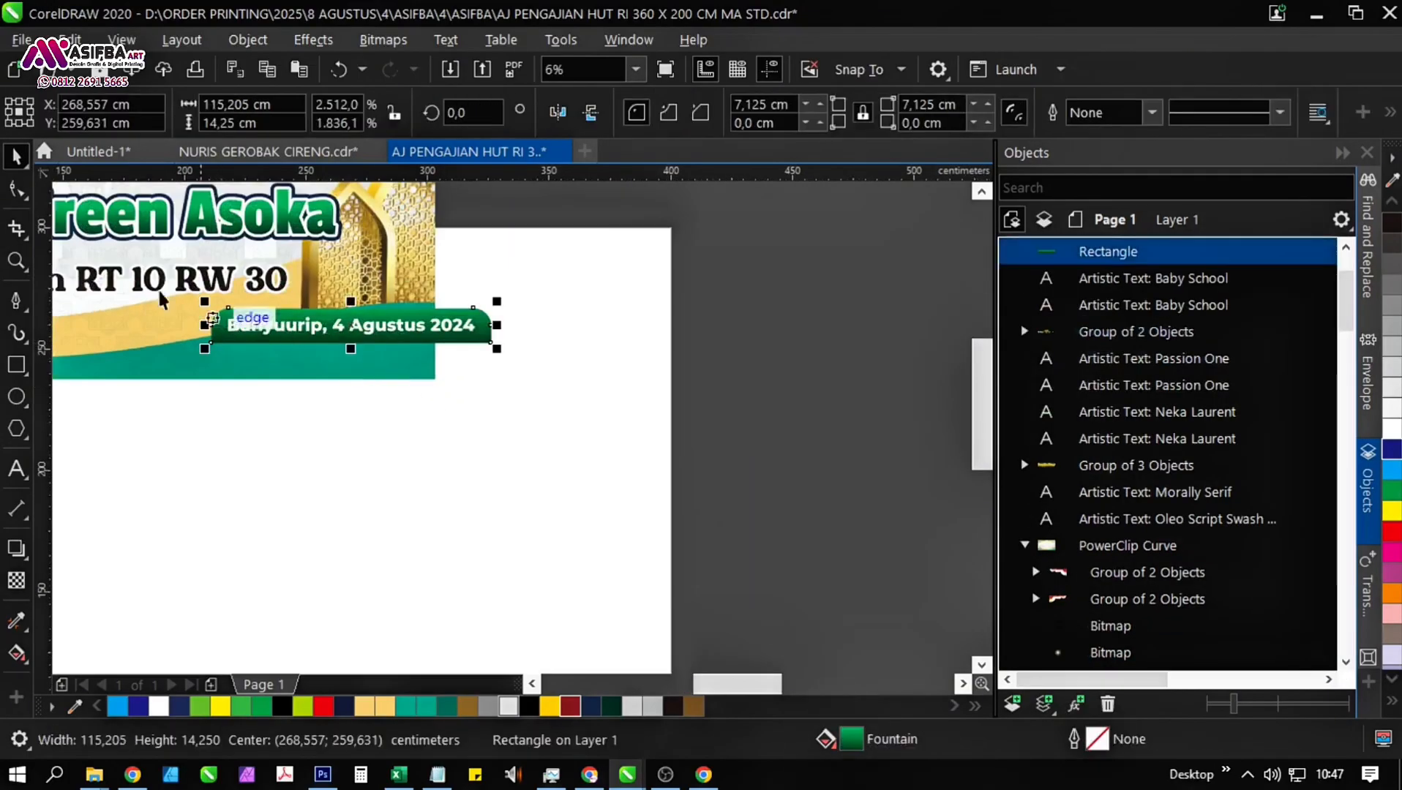
key("F10")
left_click_drag(208, 348, 368, 358)
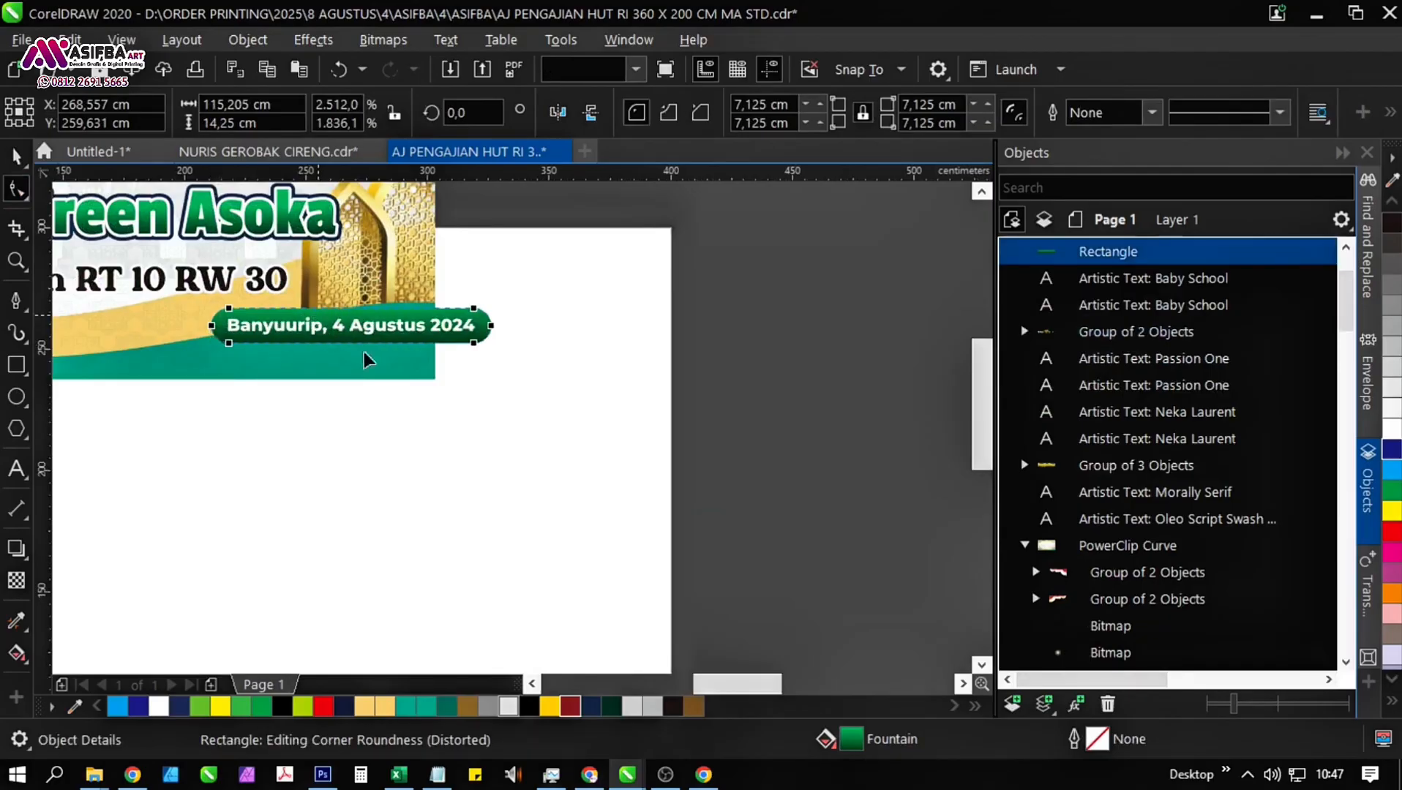
left_click_drag(493, 357, 649, 514)
key("space")
Delete the "Banyuurip, 4 Agustus 2024" text curve from the green rounded bar.
left_click(656, 528)
left_click(618, 481)
key("F10")
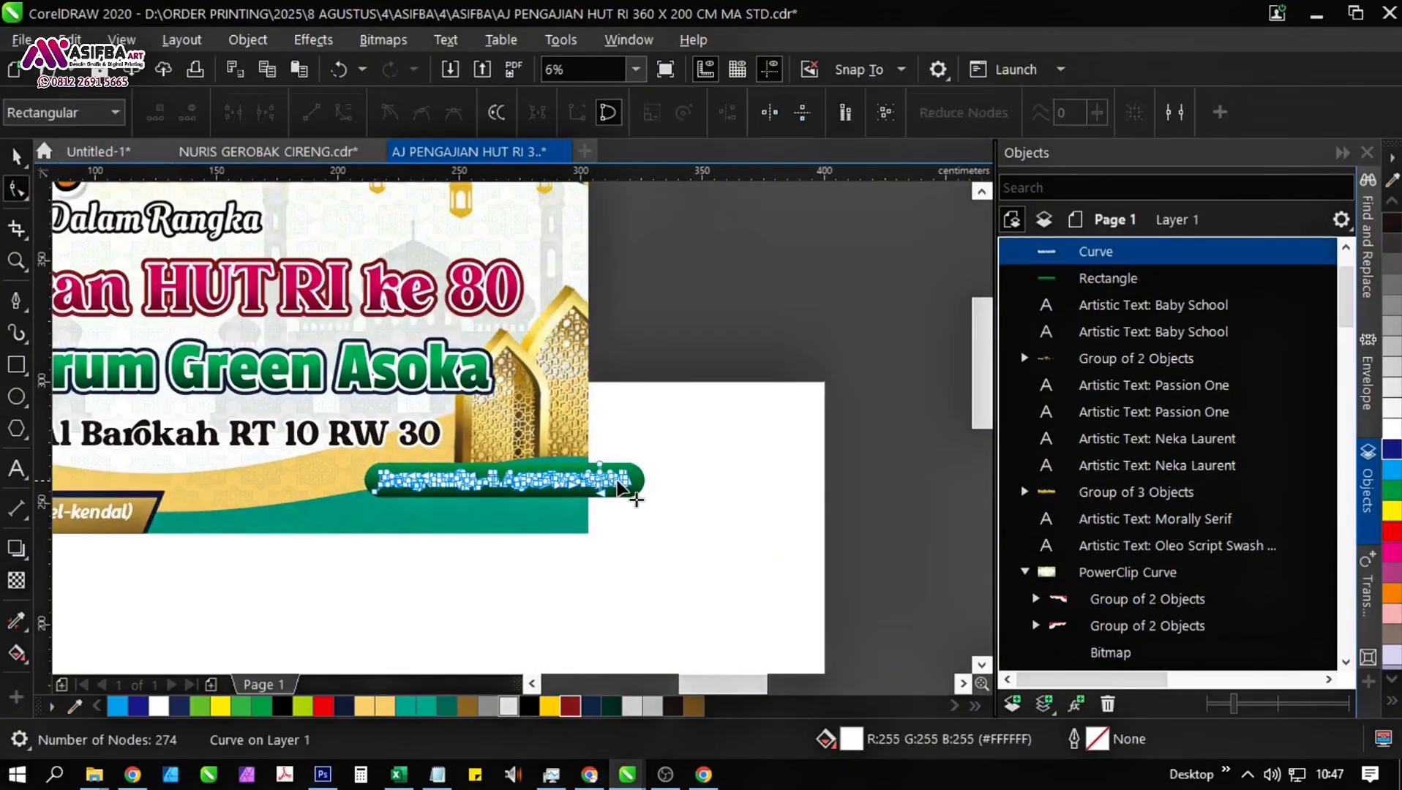
key("space")
key("Delete")
Duplicate the green rounded bar, placing one bar on the banner's lower edge and the other below the banner.
left_click_drag(615, 487, 663, 448)
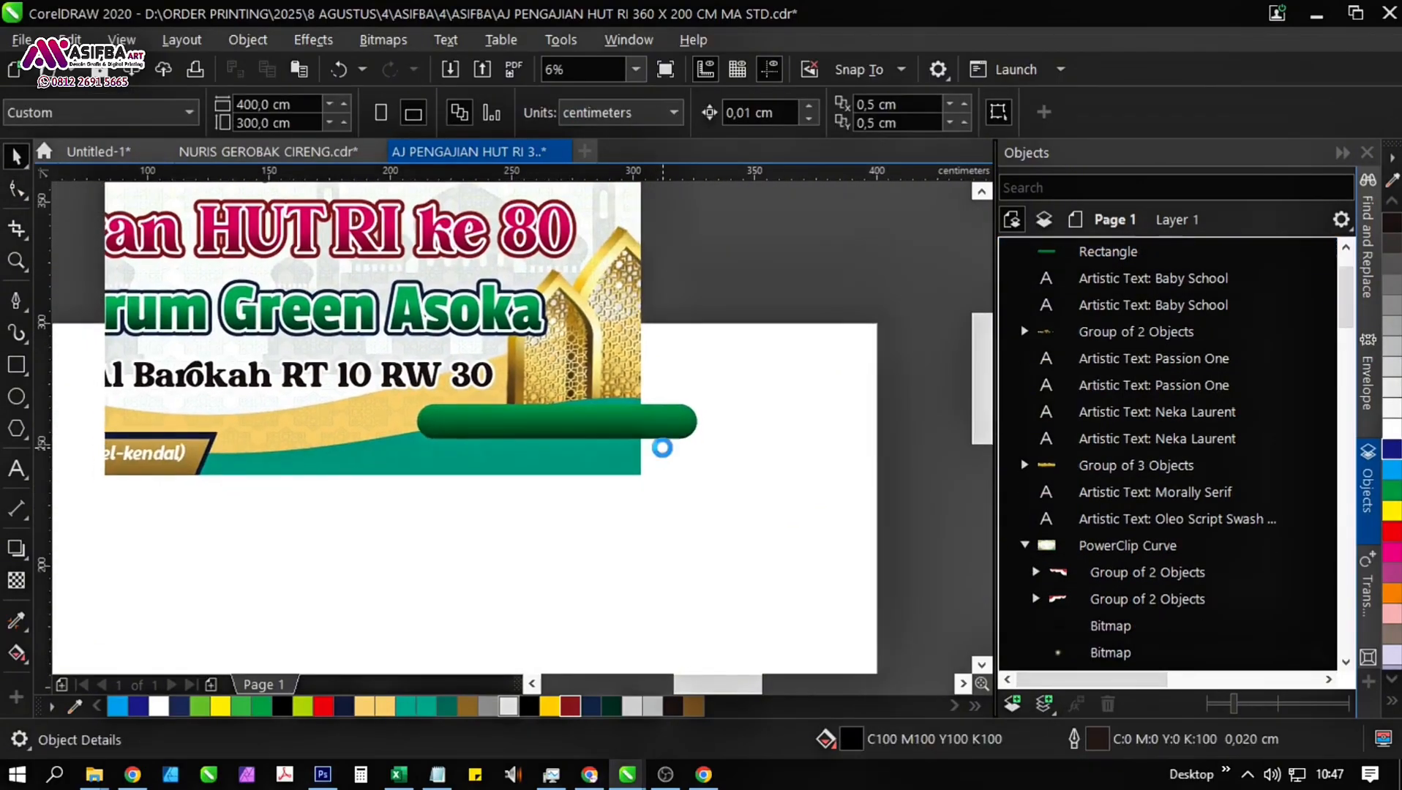
left_click(563, 413)
left_click_drag(563, 413, 563, 534)
Fill the rounded bar on the banner white and move it about 10 cm left and 2,5 cm up.
left_click(579, 438)
left_click(1392, 429)
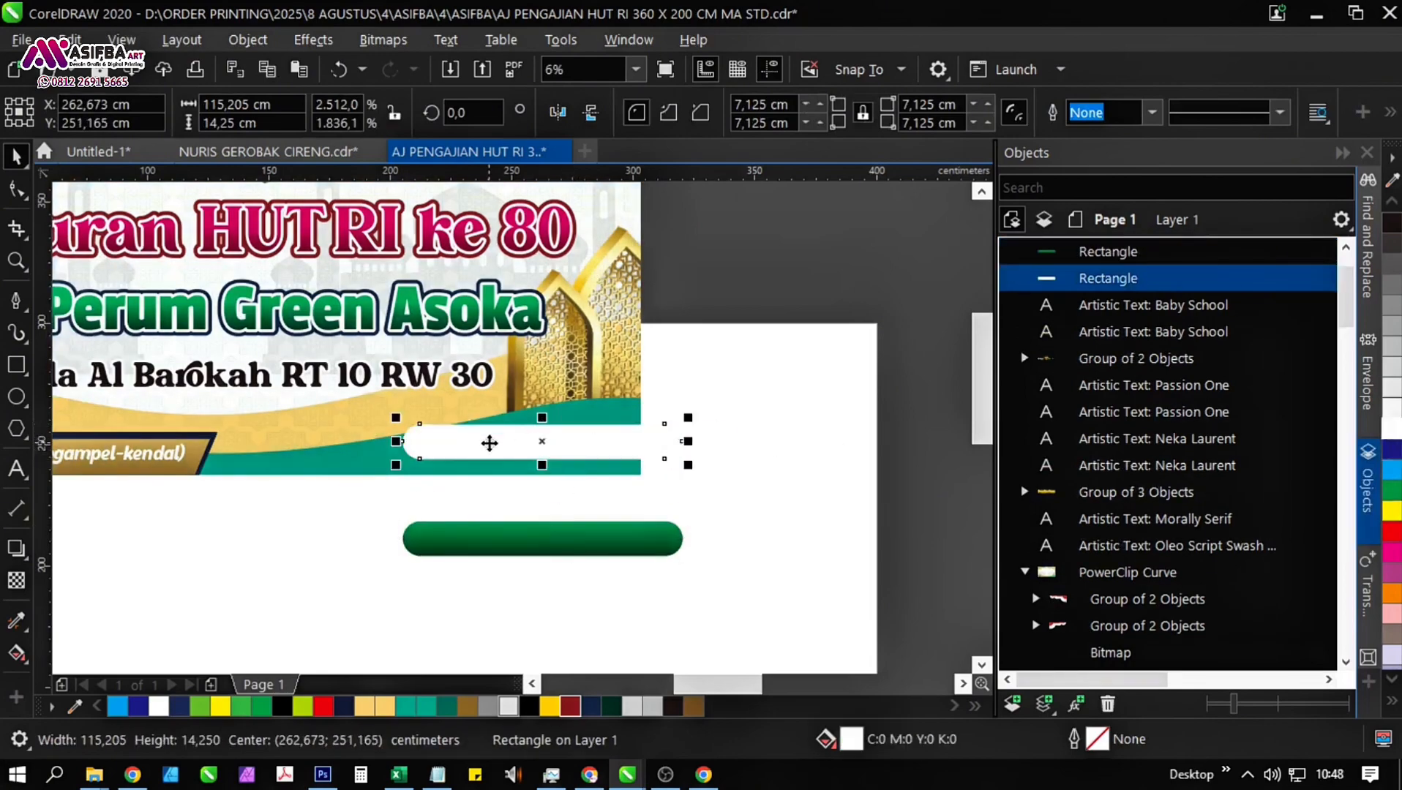
scroll(490, 443, "up", 2)
left_click_drag(491, 444, 461, 434)
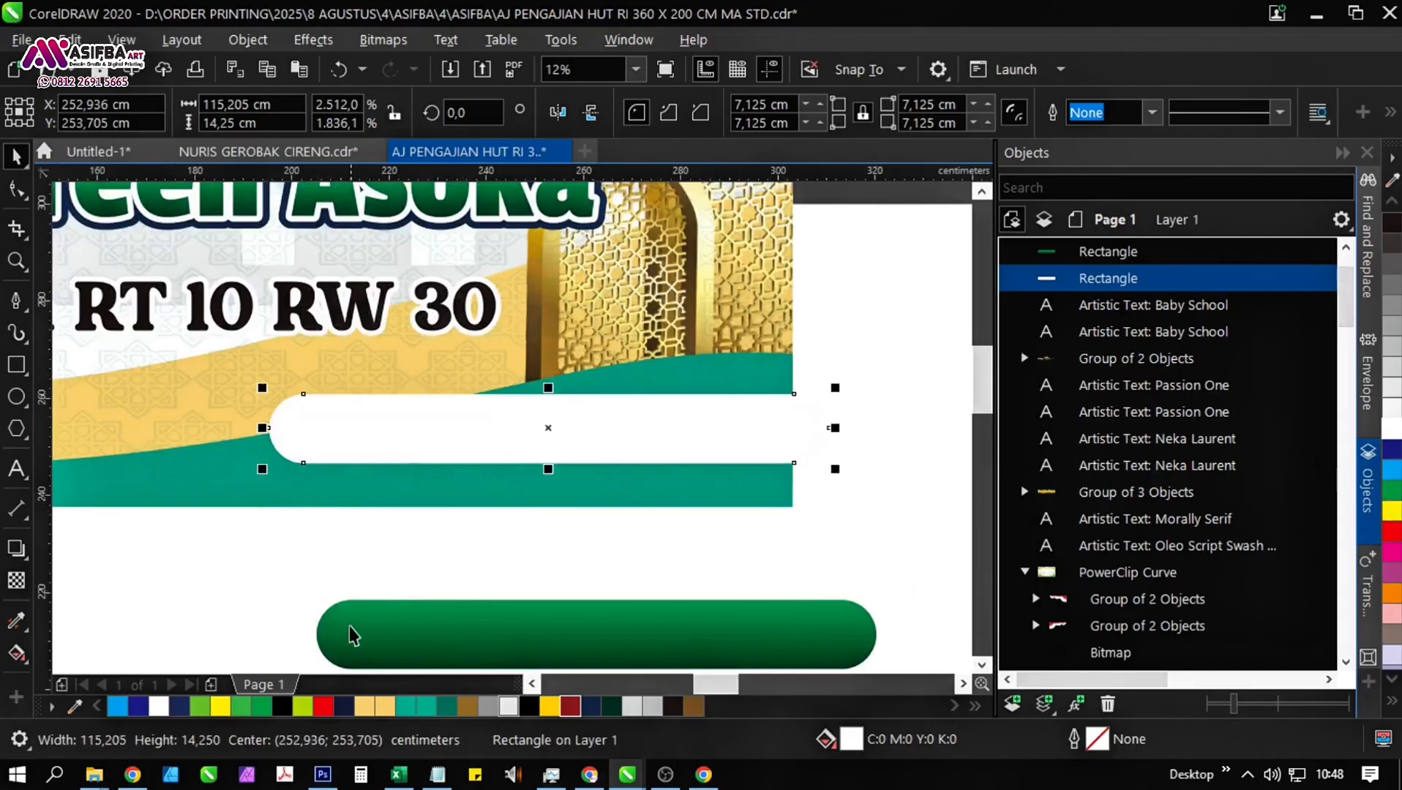
Give the white bar a 3 cm teal (C80 M13 Y57 K0) outline with rounded corners, behind the fill and scaling with the object.
right_click(448, 707)
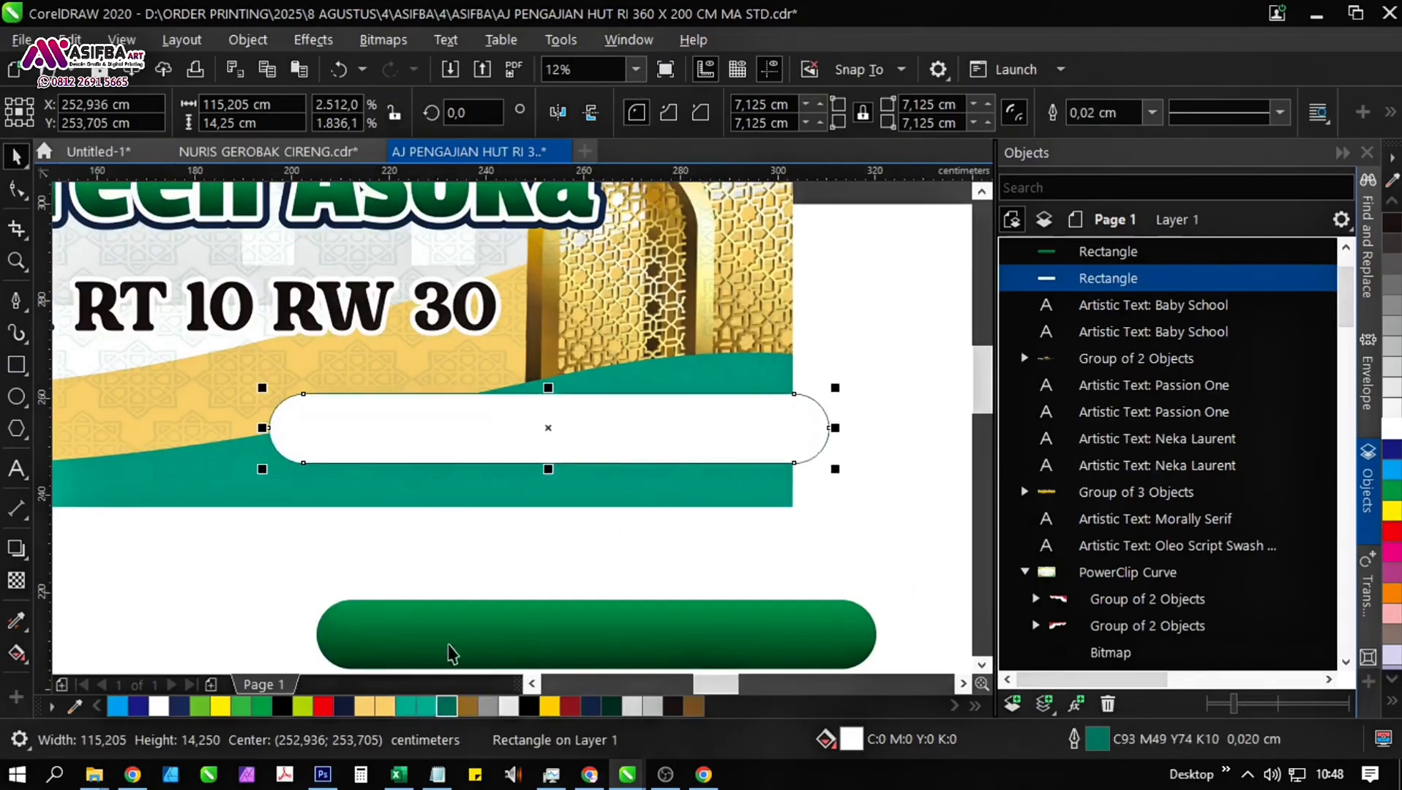
right_click(426, 707)
key("F12")
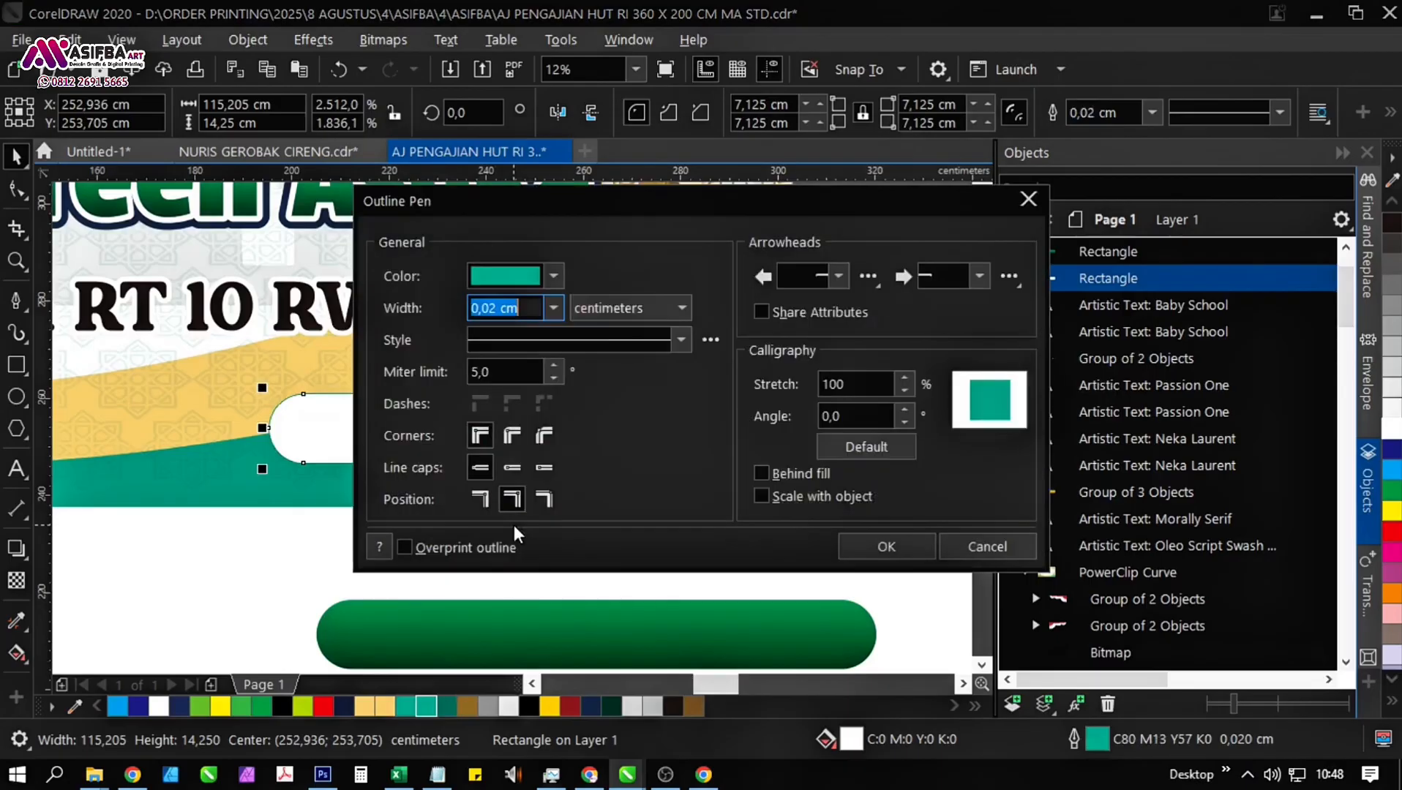
left_click(761, 496)
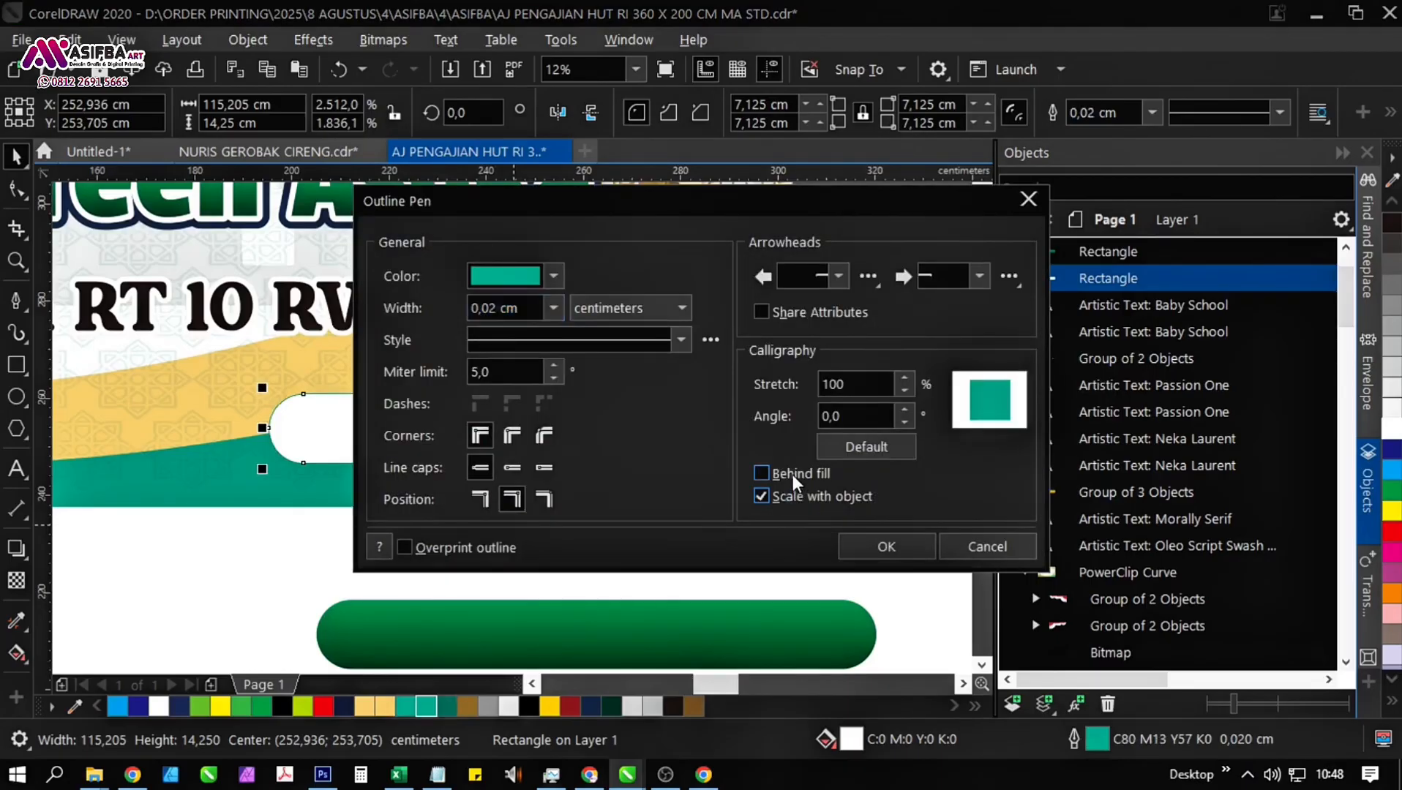
left_click(513, 437)
left_click(530, 307)
type("3")
key("Return")
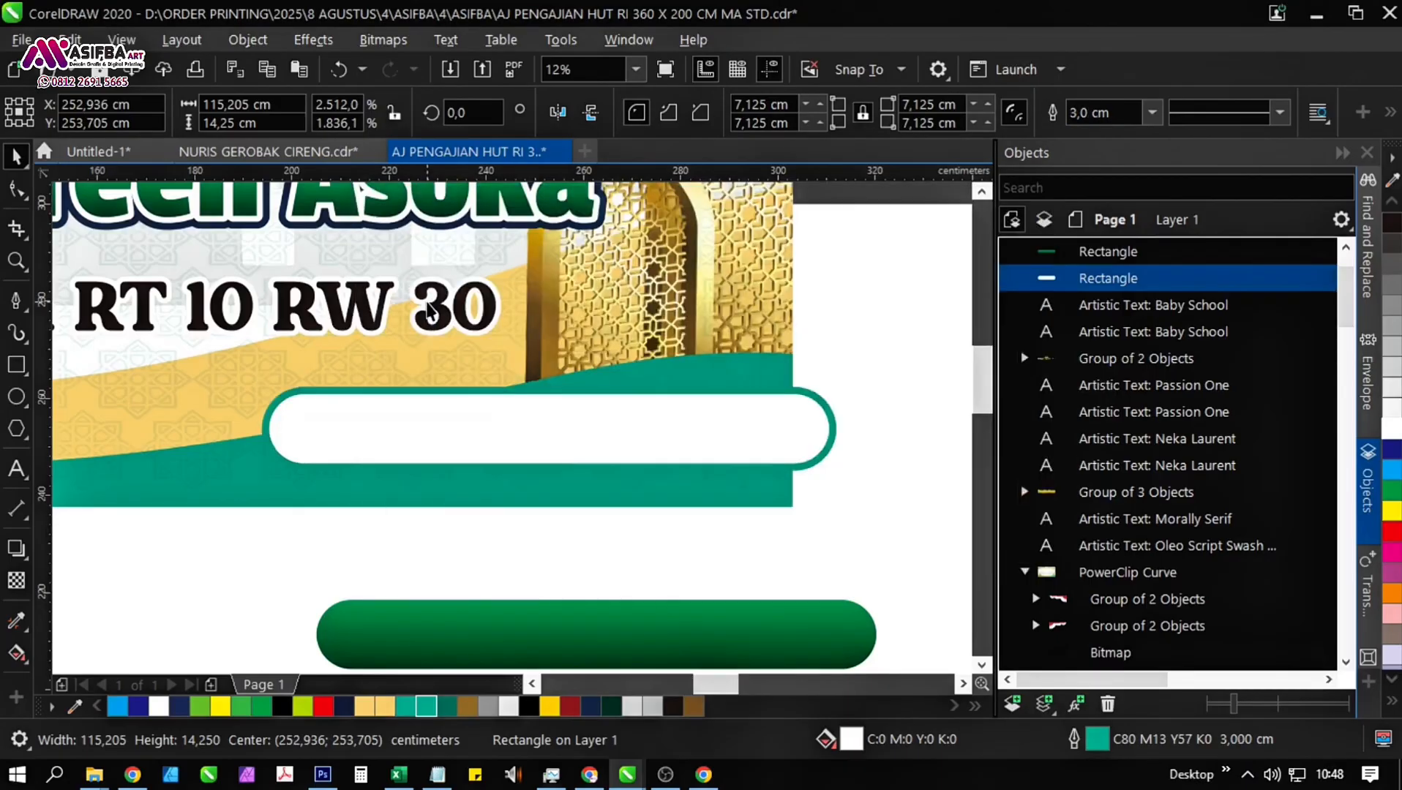
Move the outlined white bar about 20,7 cm horizontally to the left so it lies fully inside the banner.
scroll(539, 491, "down", 2)
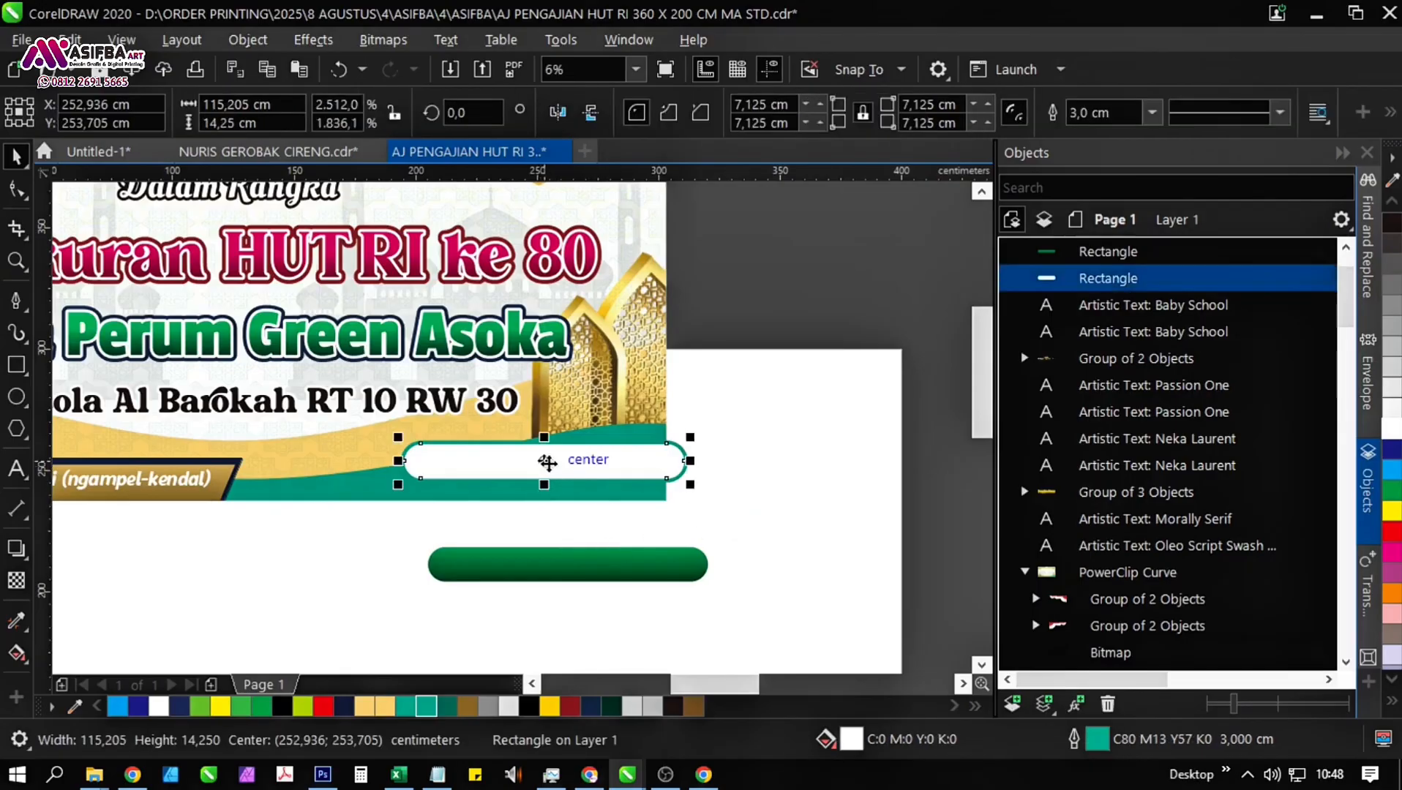
left_click_drag(545, 461, 524, 466)
scroll(542, 470, "up", 1)
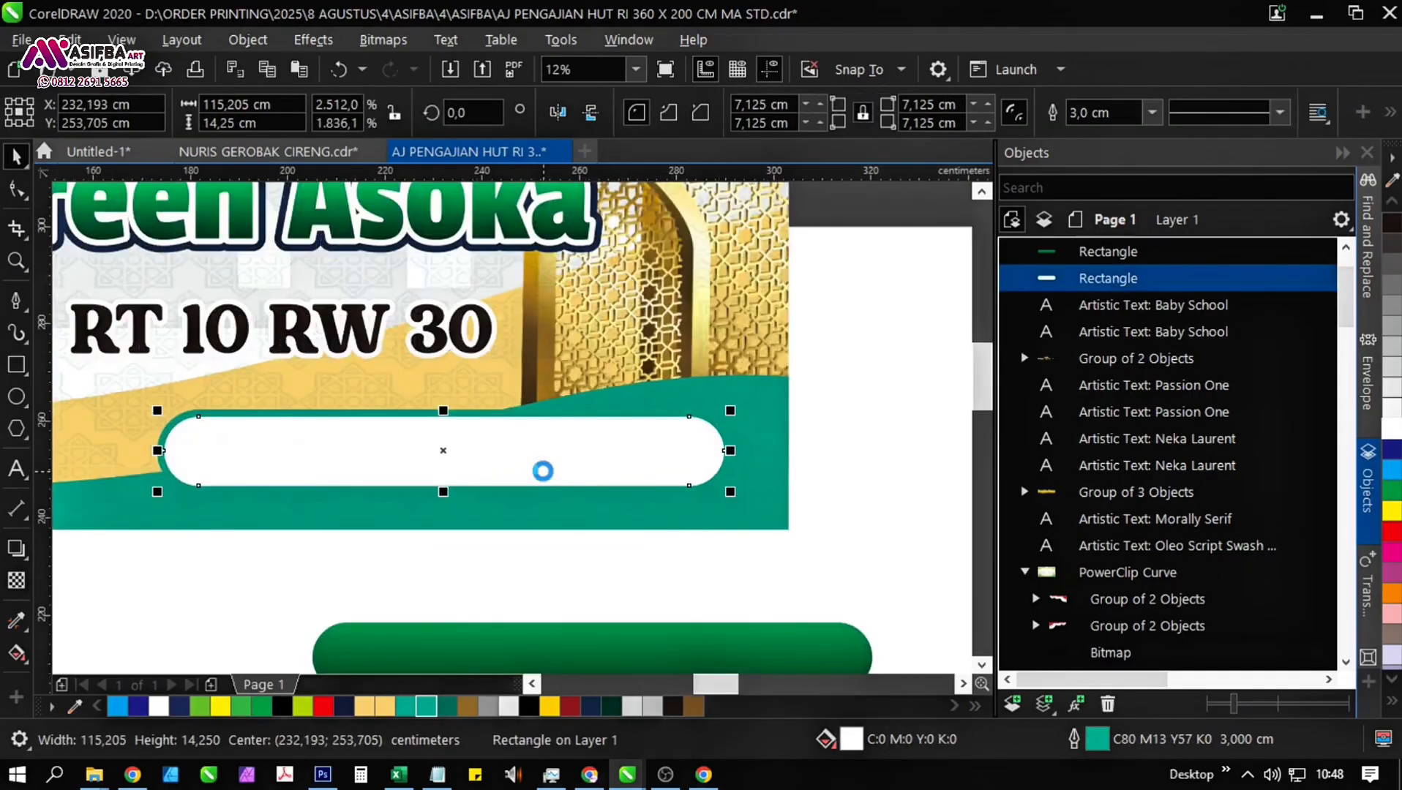
scroll(542, 470, "down", 1)
left_click(780, 558)
left_click_drag(659, 513, 696, 553)
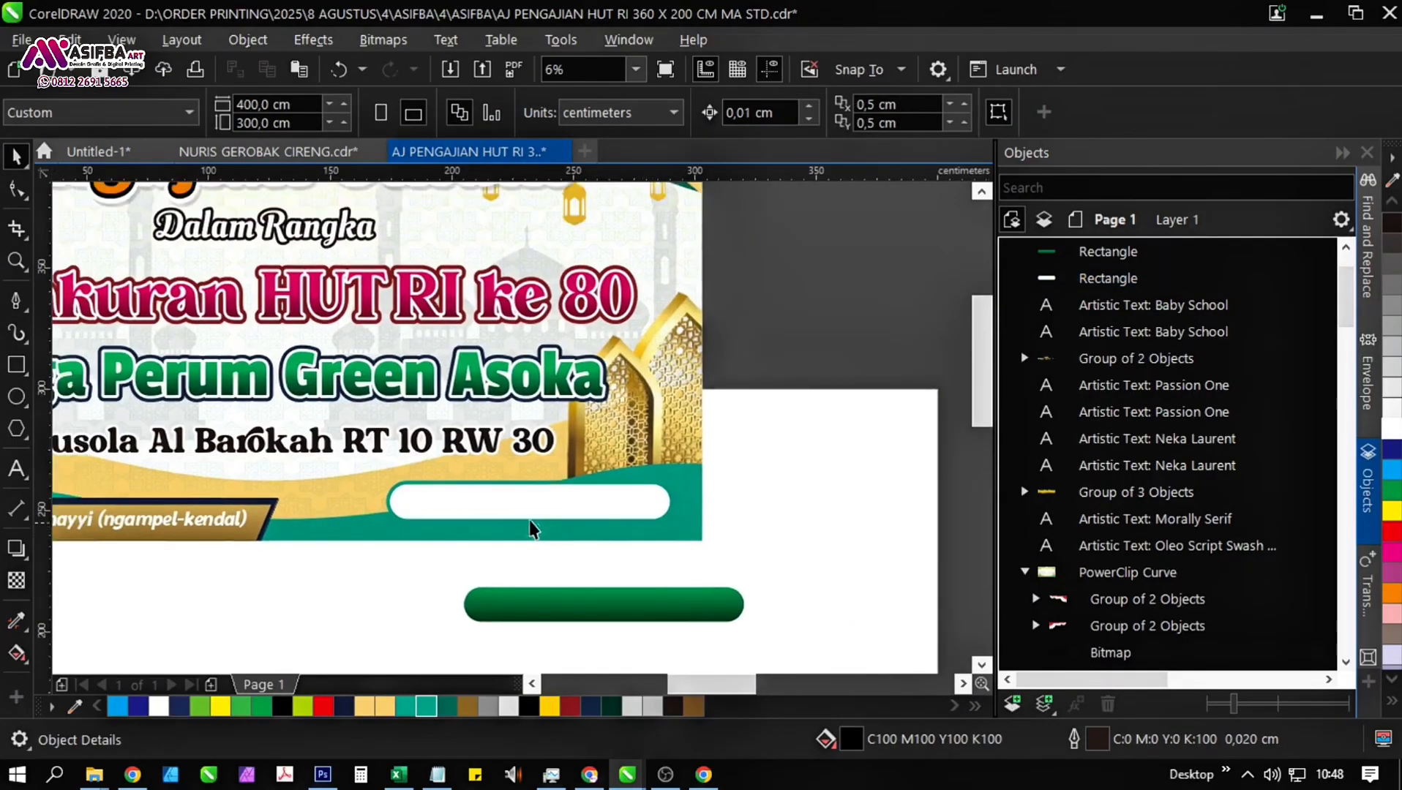
Add a placeholder letter as artistic text inside the white bar and enlarge it to about 248 pt.
left_click(15, 472)
scroll(467, 515, "up", 1)
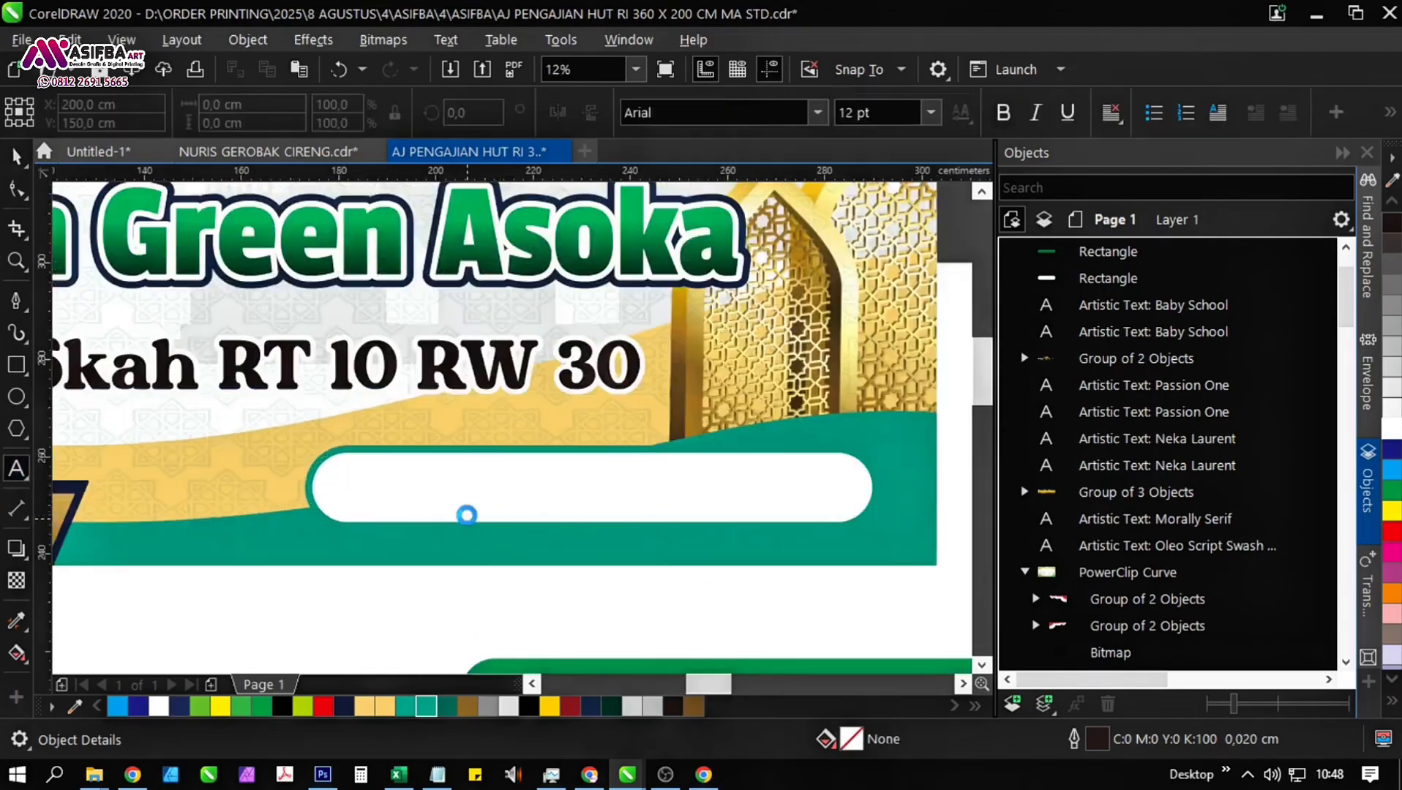
left_click(373, 495)
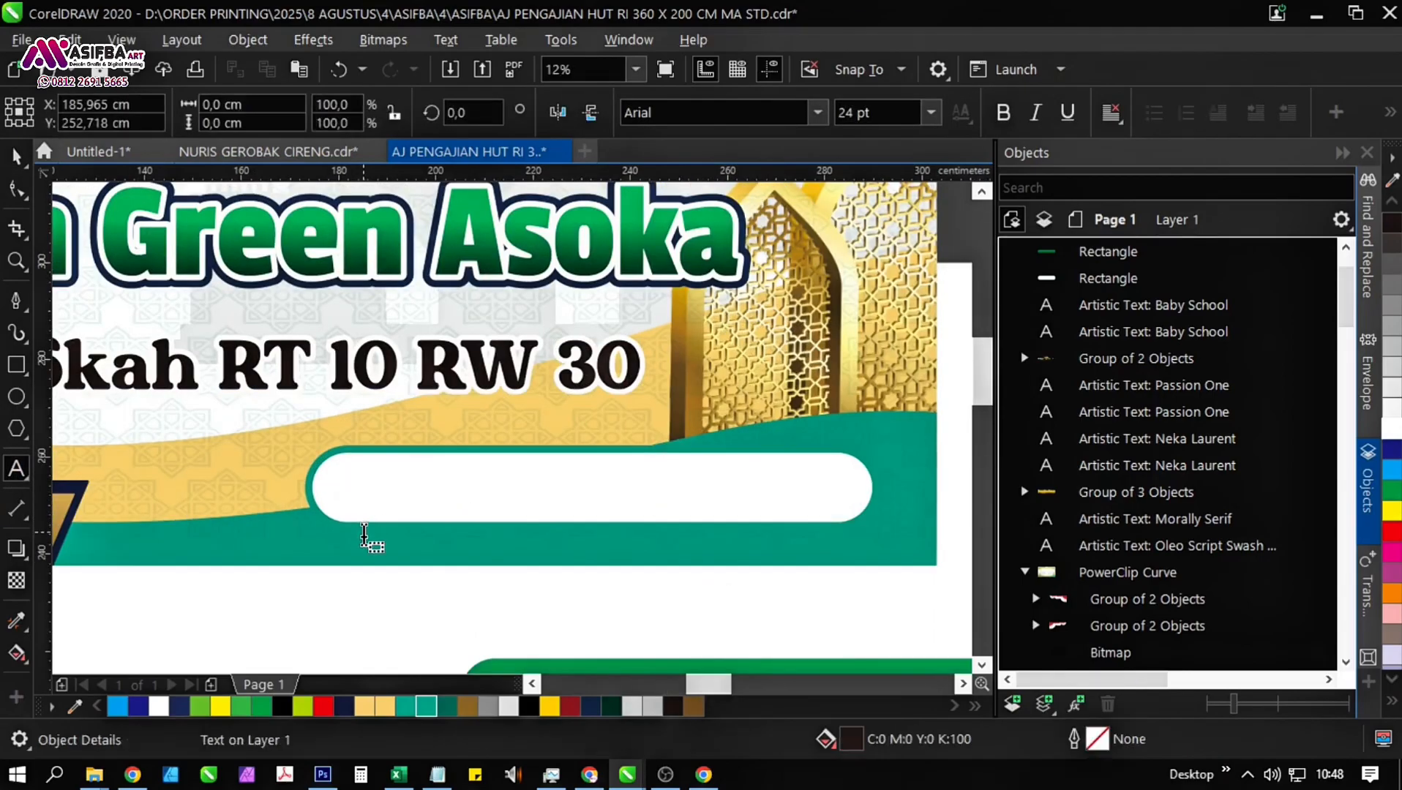
type("M")
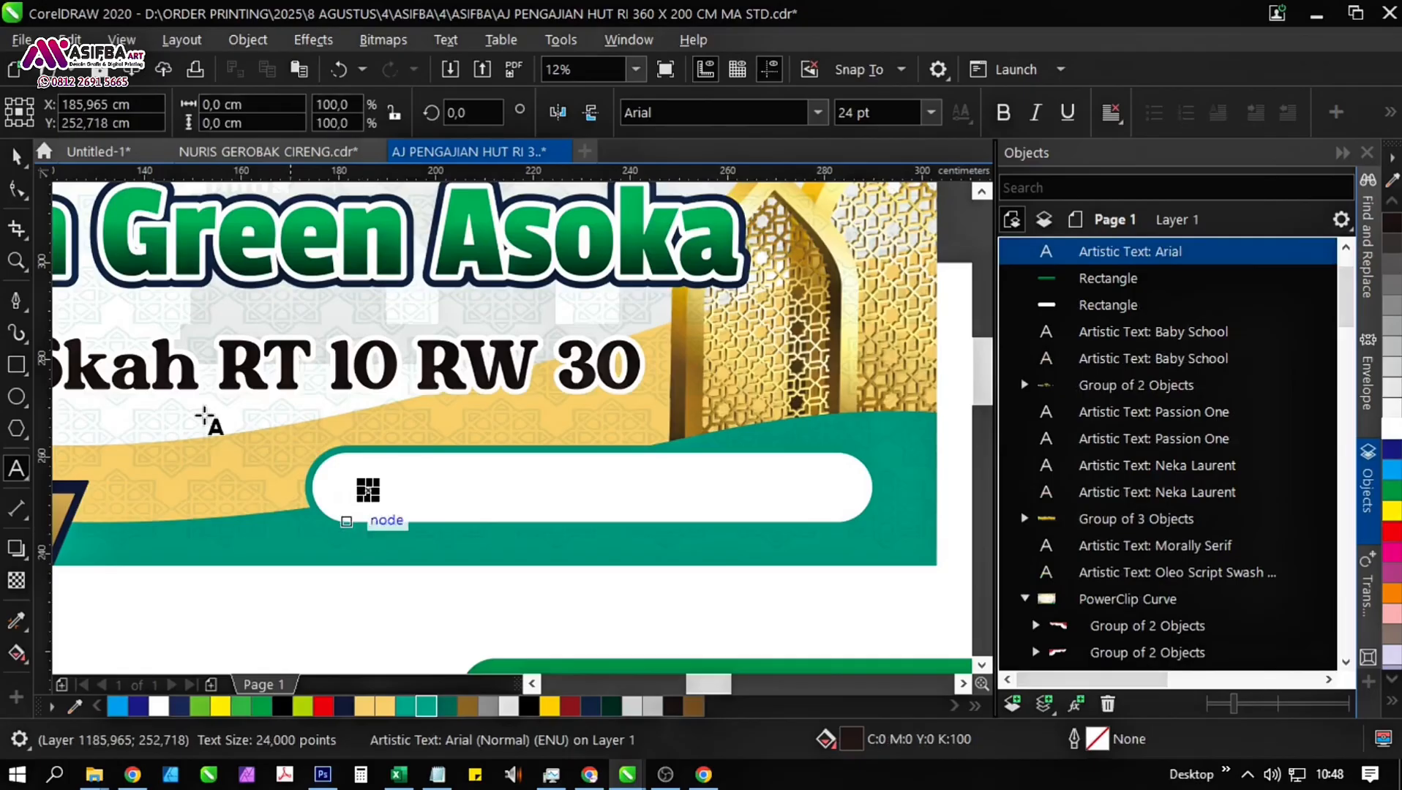
left_click(15, 156)
left_click_drag(379, 483, 446, 456)
scroll(393, 490, "up", 1)
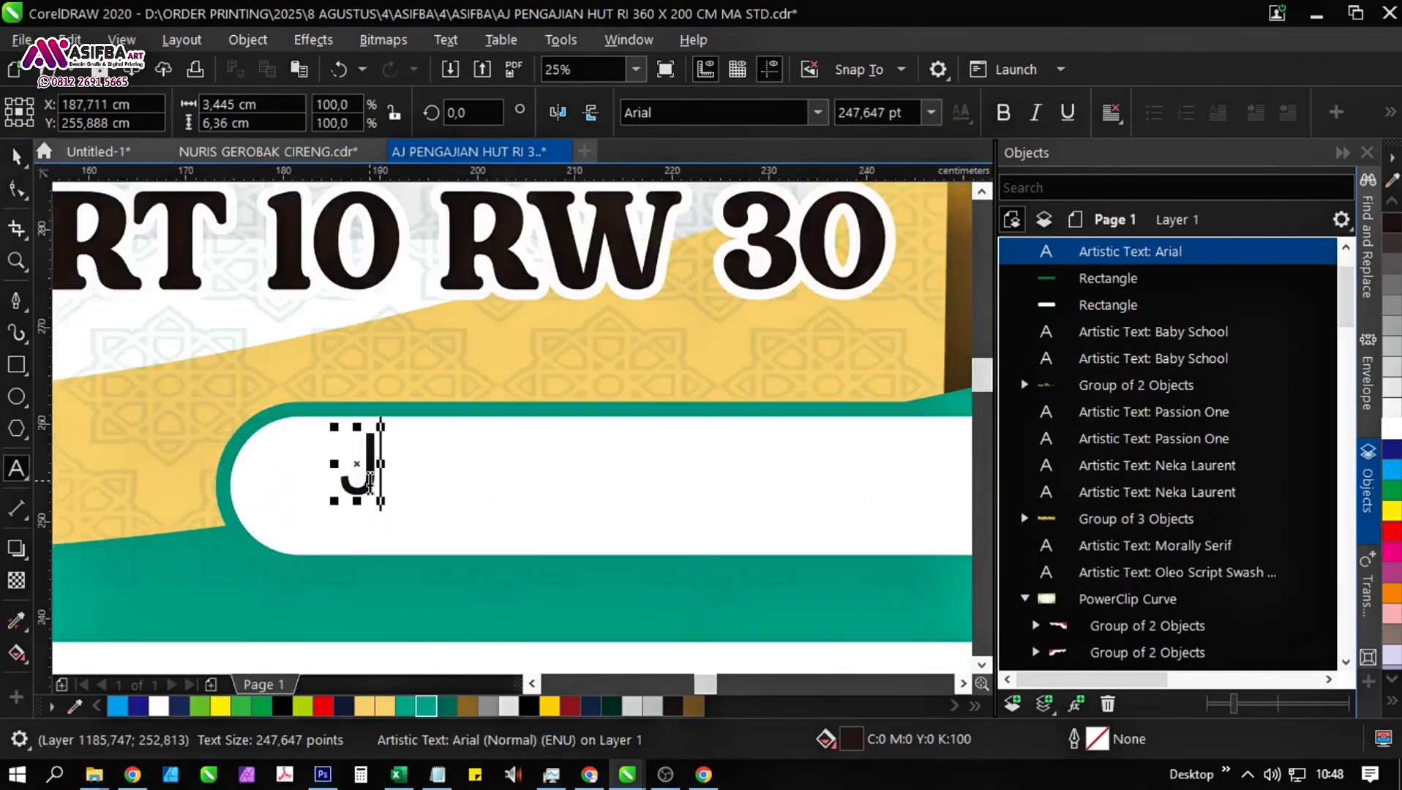
Replace the placeholder letter in the white bar with "Daleman, 16 Agustus 2025".
key("F8")
type("Daleman")
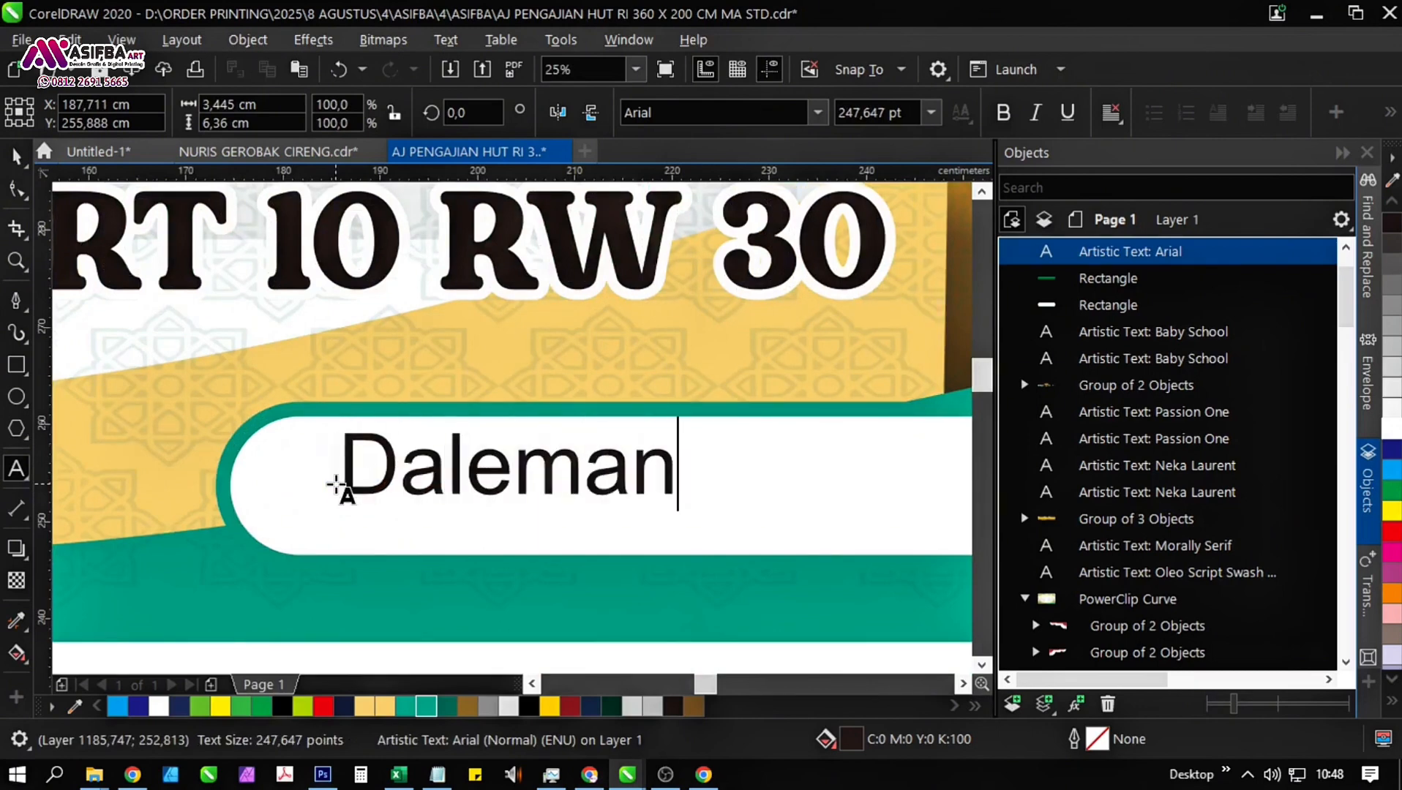
type(", 16")
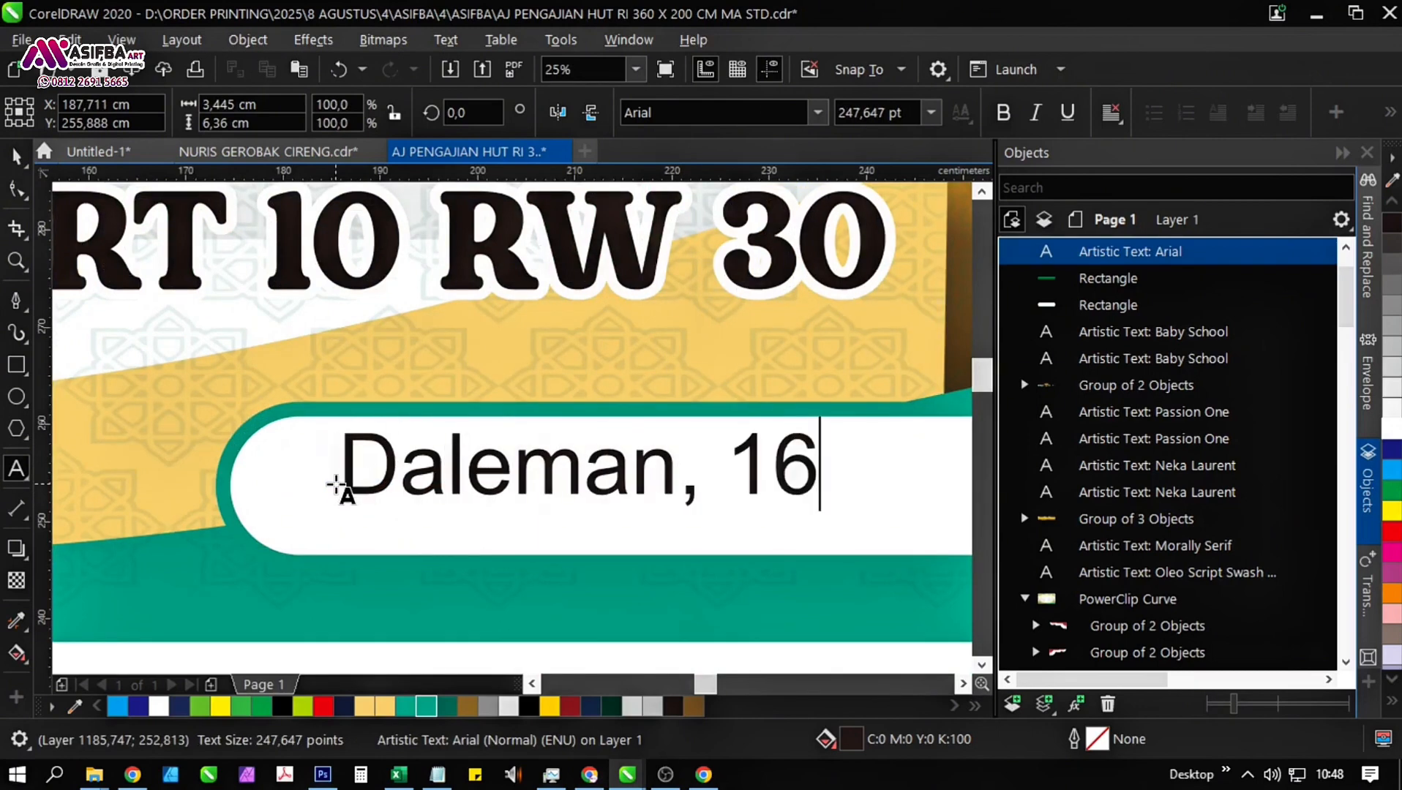
key("BackSpace")
key("BackSpace")
type("16 ")
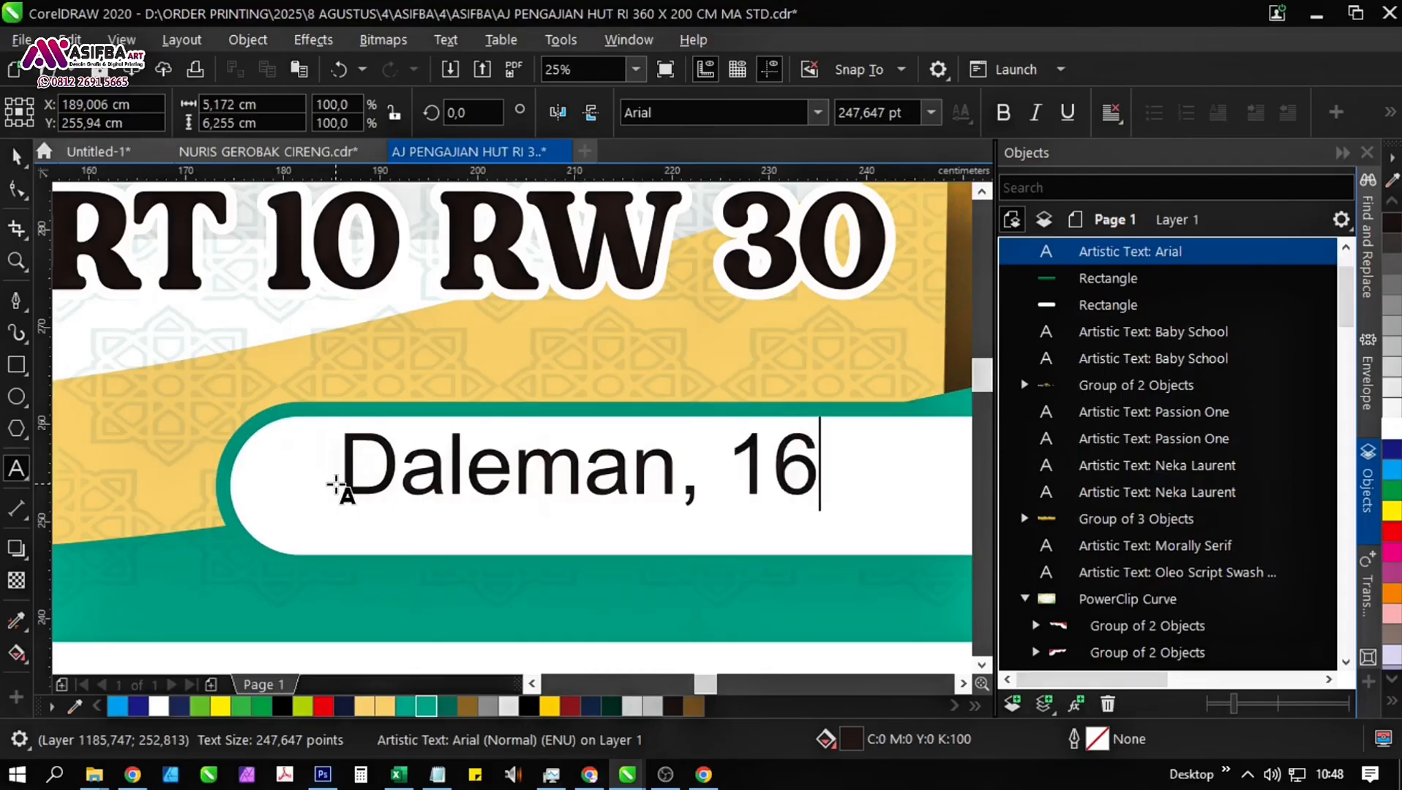
type("Agustus ")
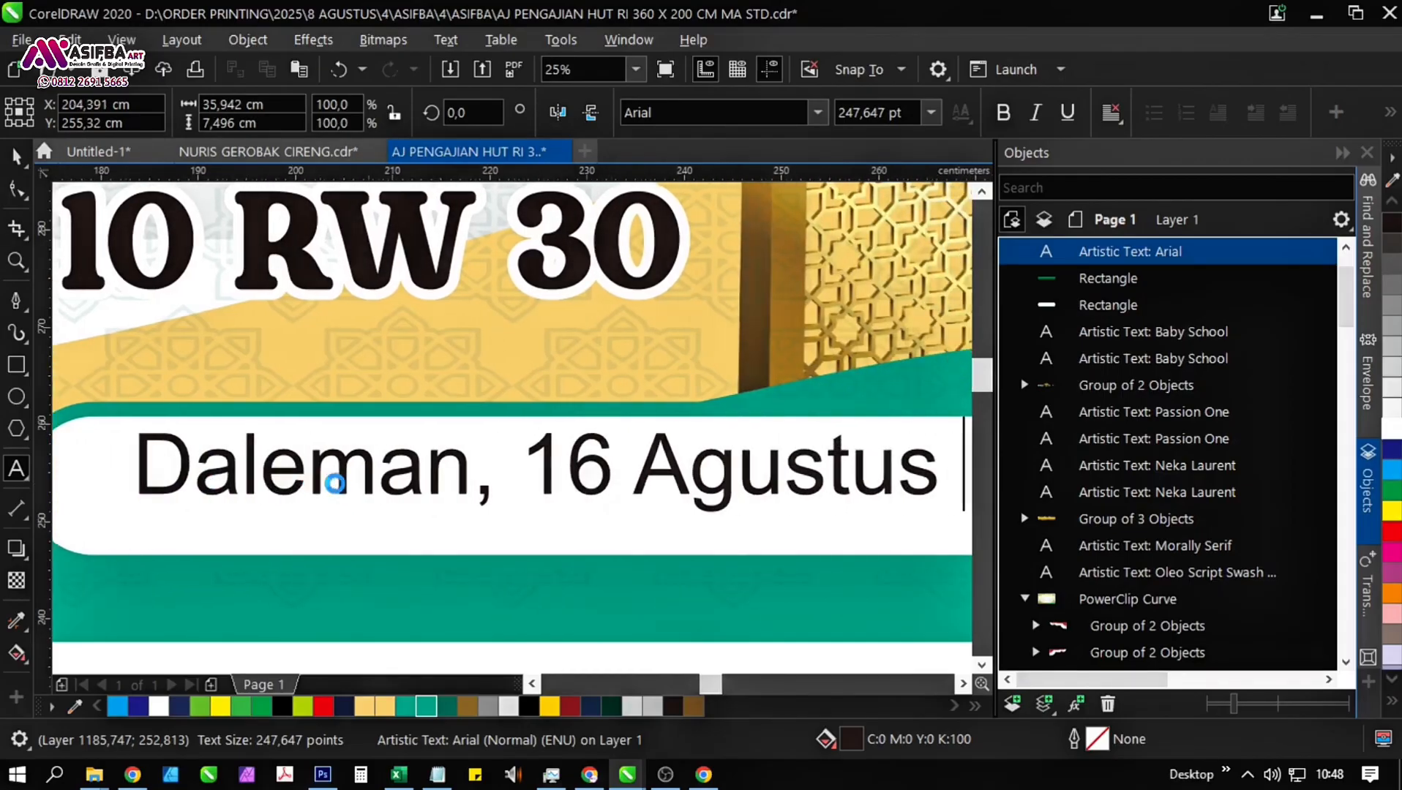
type("202")
type("25")
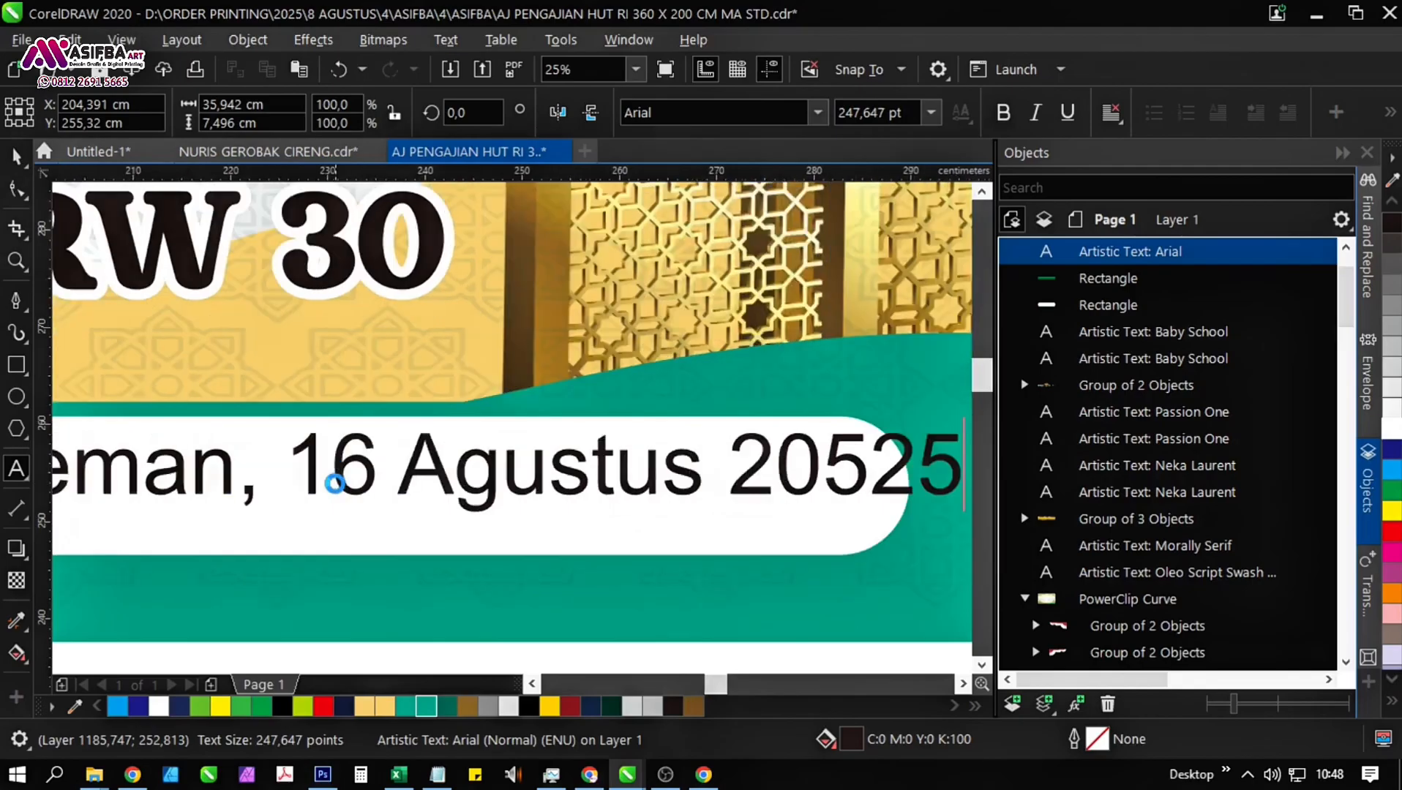
left_click_drag(857, 479, 816, 480)
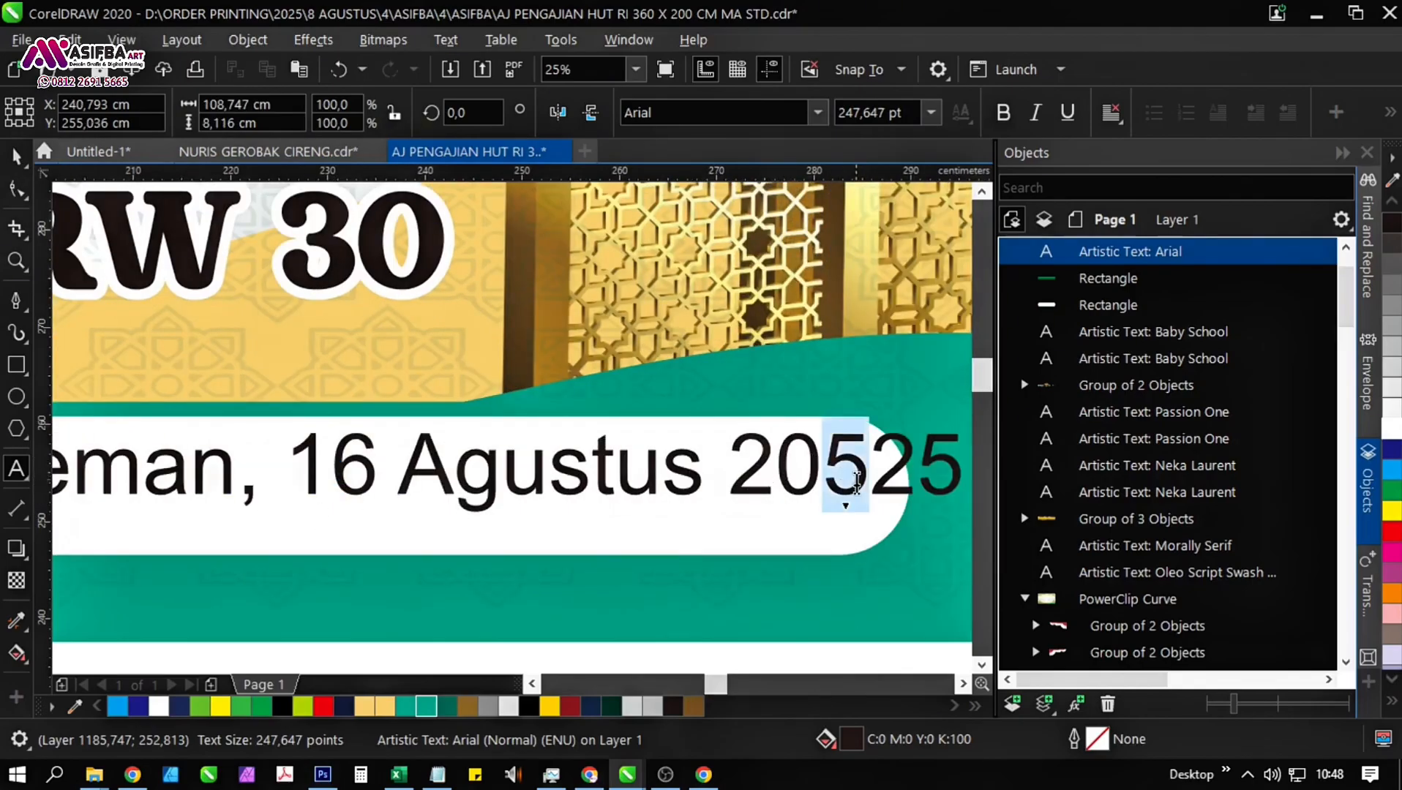
key("BackSpace")
scroll(774, 475, "down", 1)
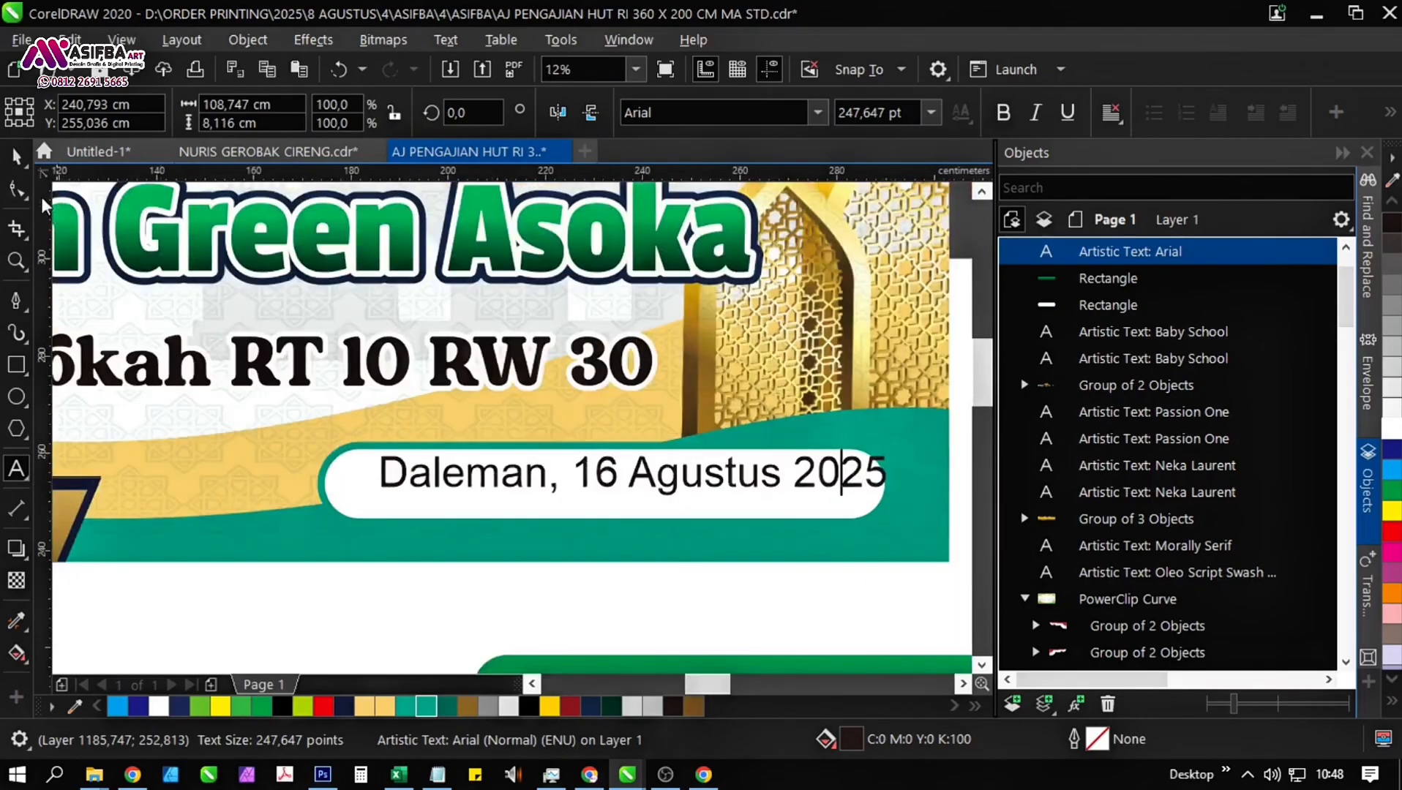
Centre the date text horizontally and vertically on the white bar.
left_click(16, 156)
left_click(557, 500, "shift")
key("c")
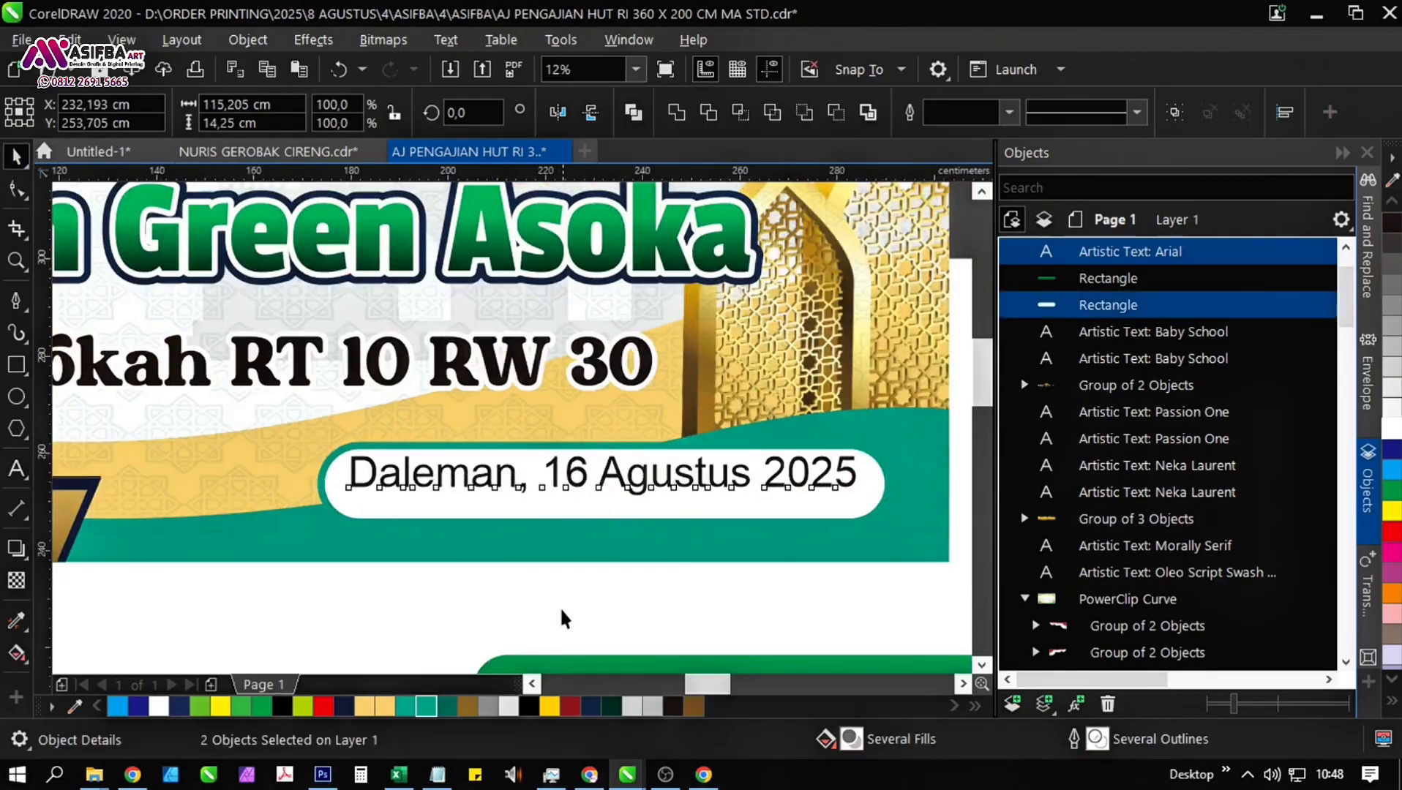
key("e")
left_click(541, 600)
Set the date text in bold Poppins, reduce it to about 213 pt and keep it centred in the white bar.
left_click(560, 483)
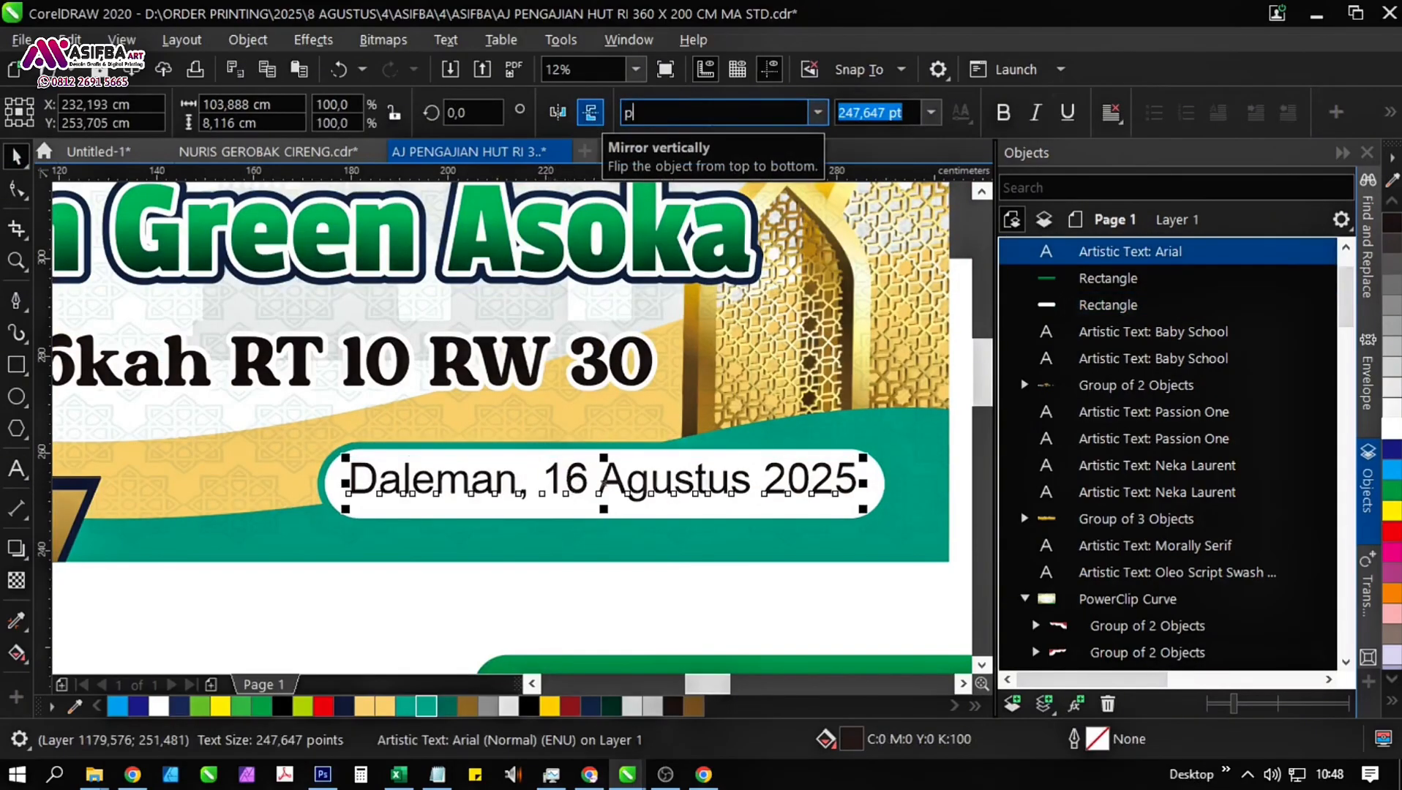
key("Return")
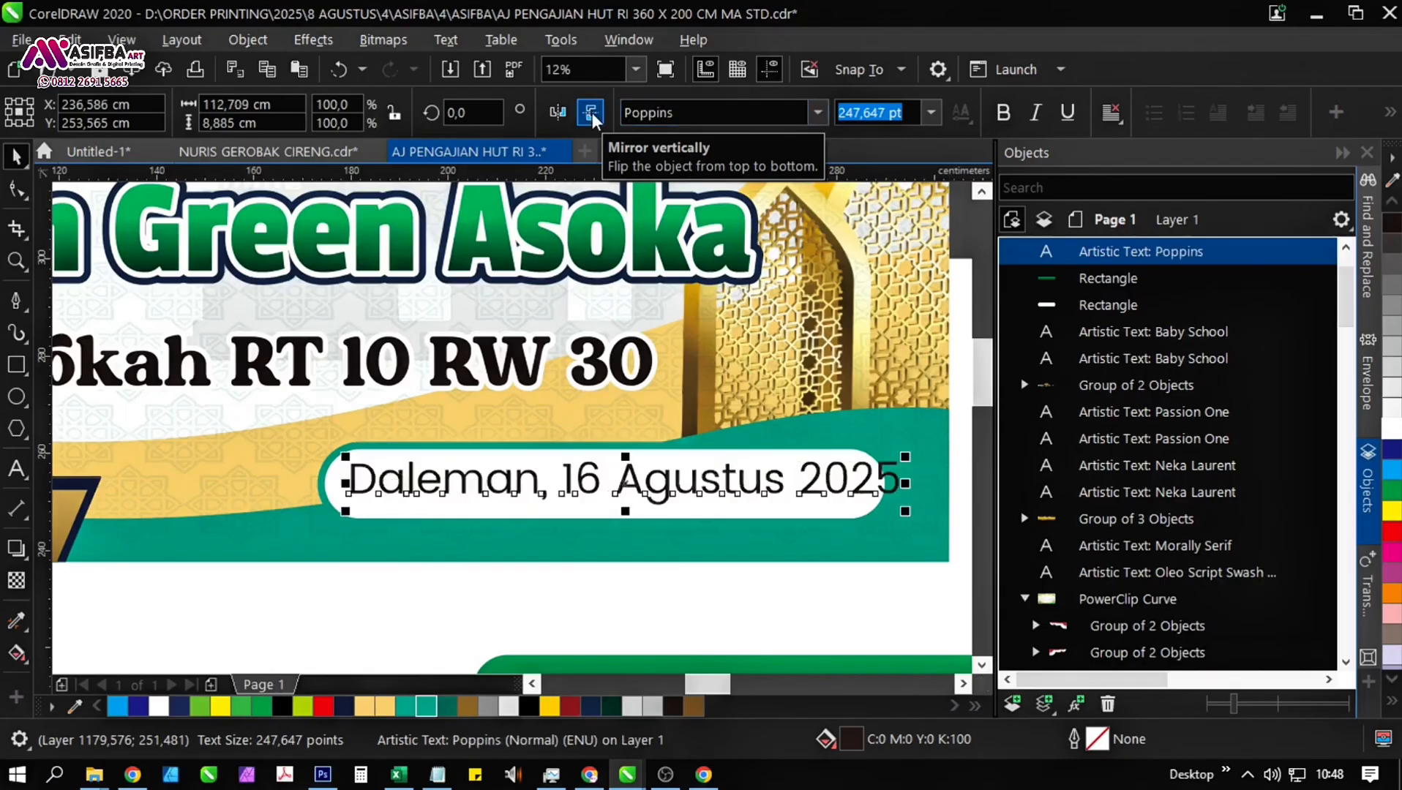
left_click(1003, 112)
left_click_drag(927, 457, 842, 468)
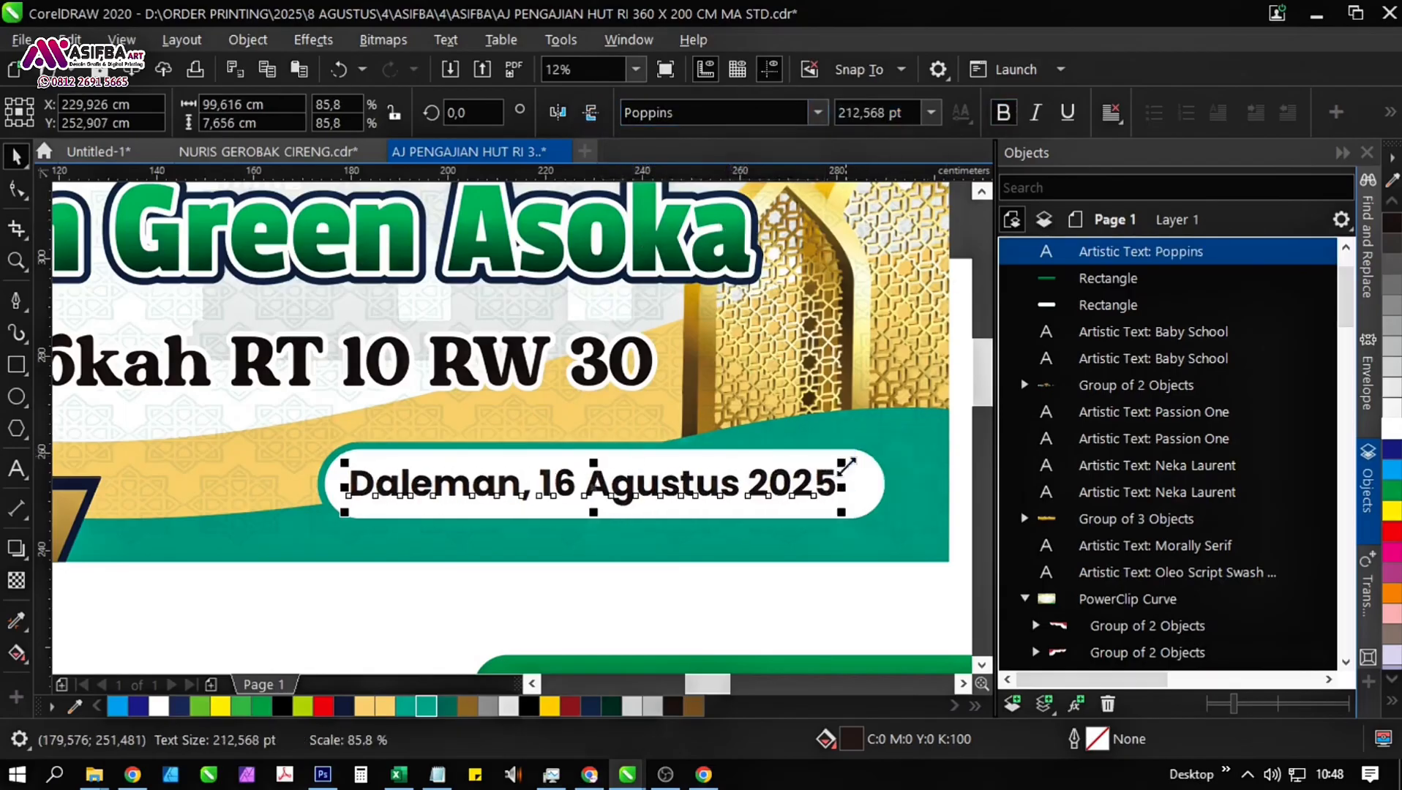
left_click(877, 469, "shift")
scroll(534, 379, "down", 2)
left_click(735, 494)
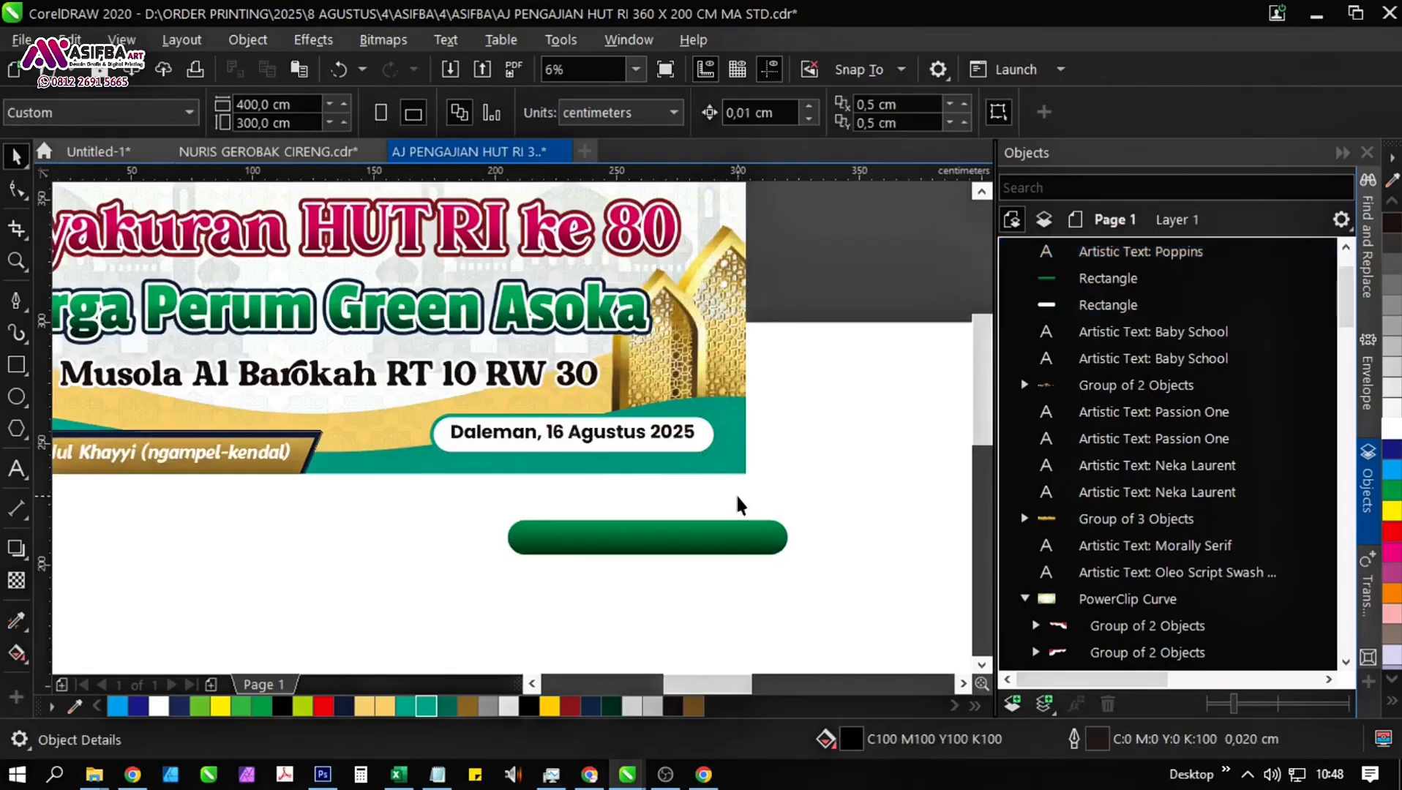
Copy the green gradient fill of the spare rounded bar onto the date text with the Attributes Eyedropper.
scroll(735, 493, "up", 2)
left_click(21, 623)
left_click(353, 589)
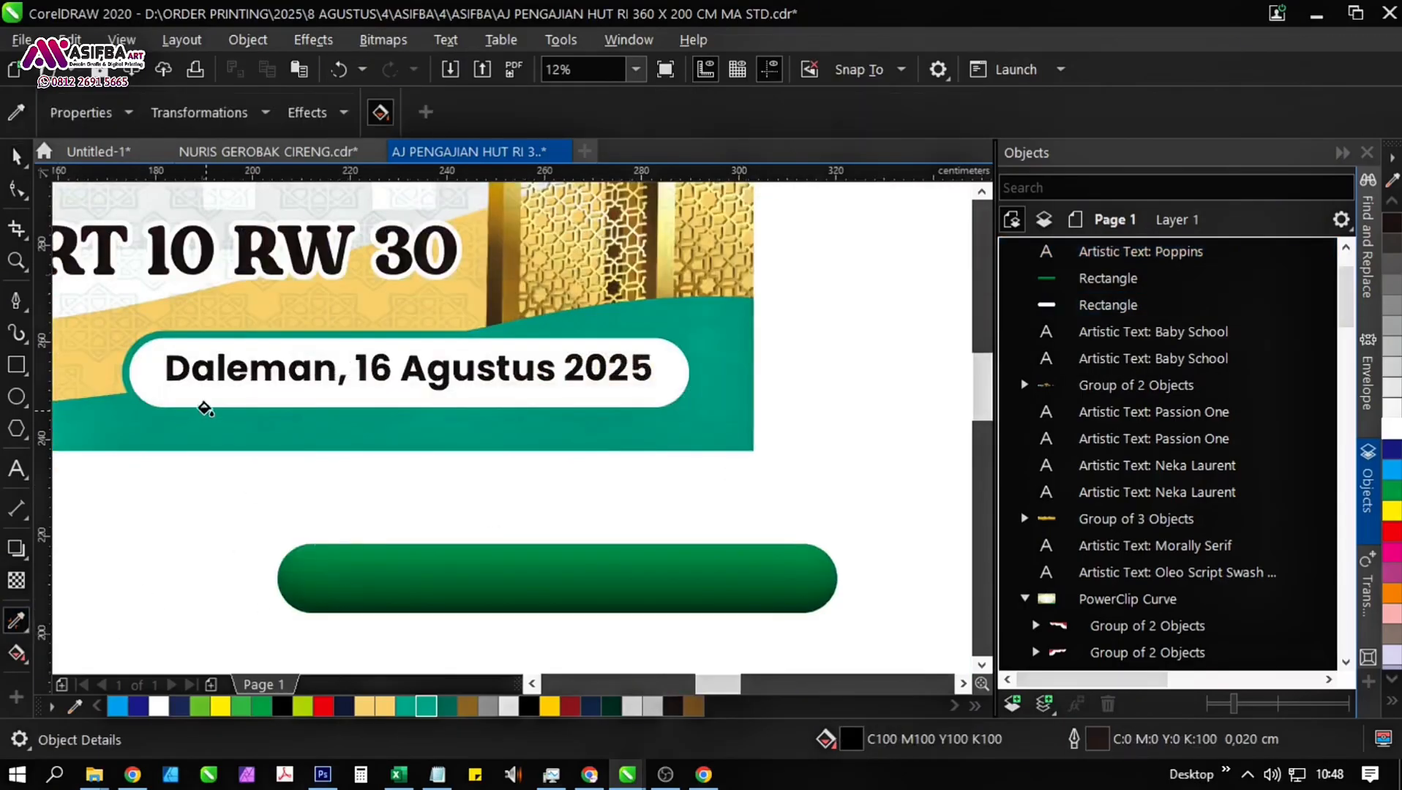
scroll(213, 388, "up", 2)
left_click(235, 333)
scroll(256, 402, "down", 4)
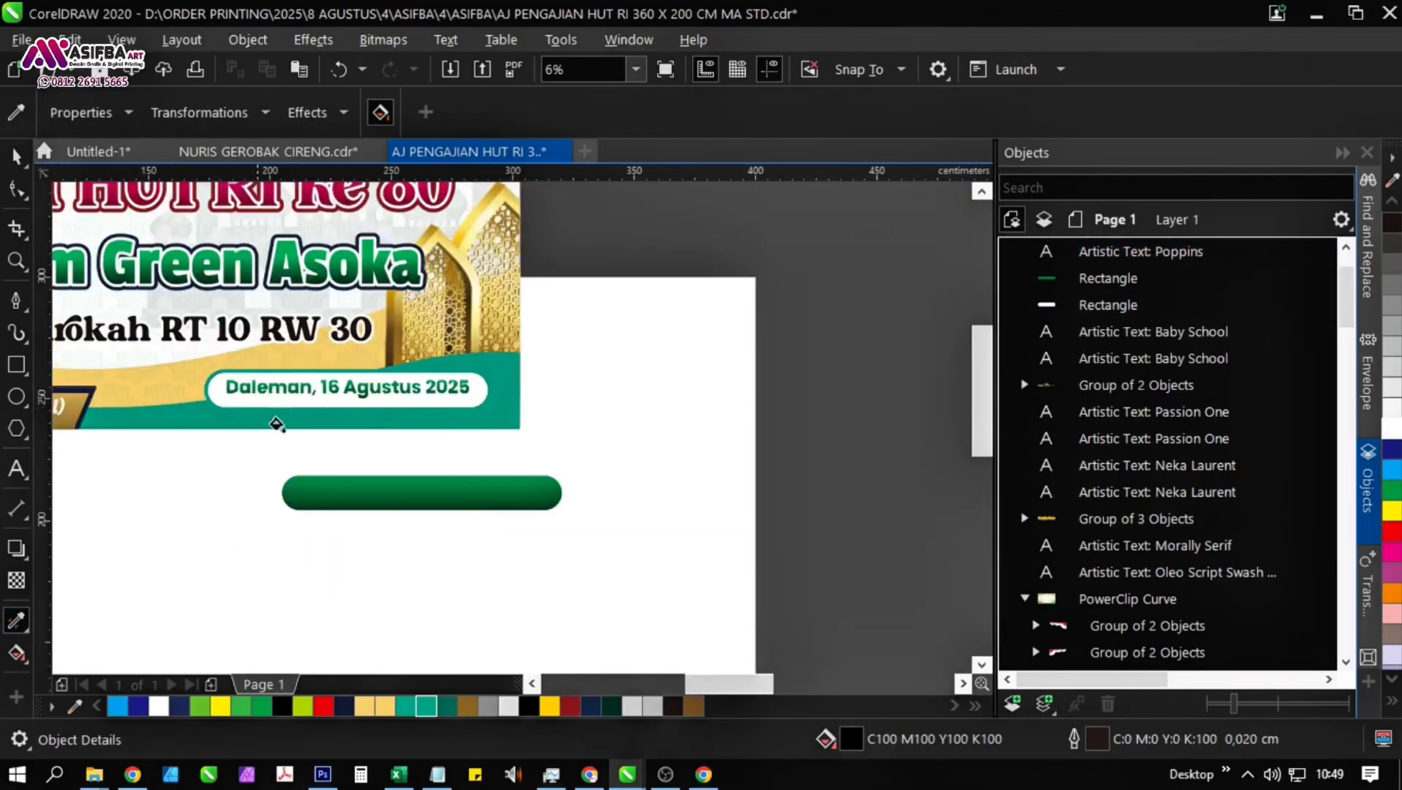
Delete the spare green rounded bar below the banner.
key("space")
scroll(495, 492, "down", 1)
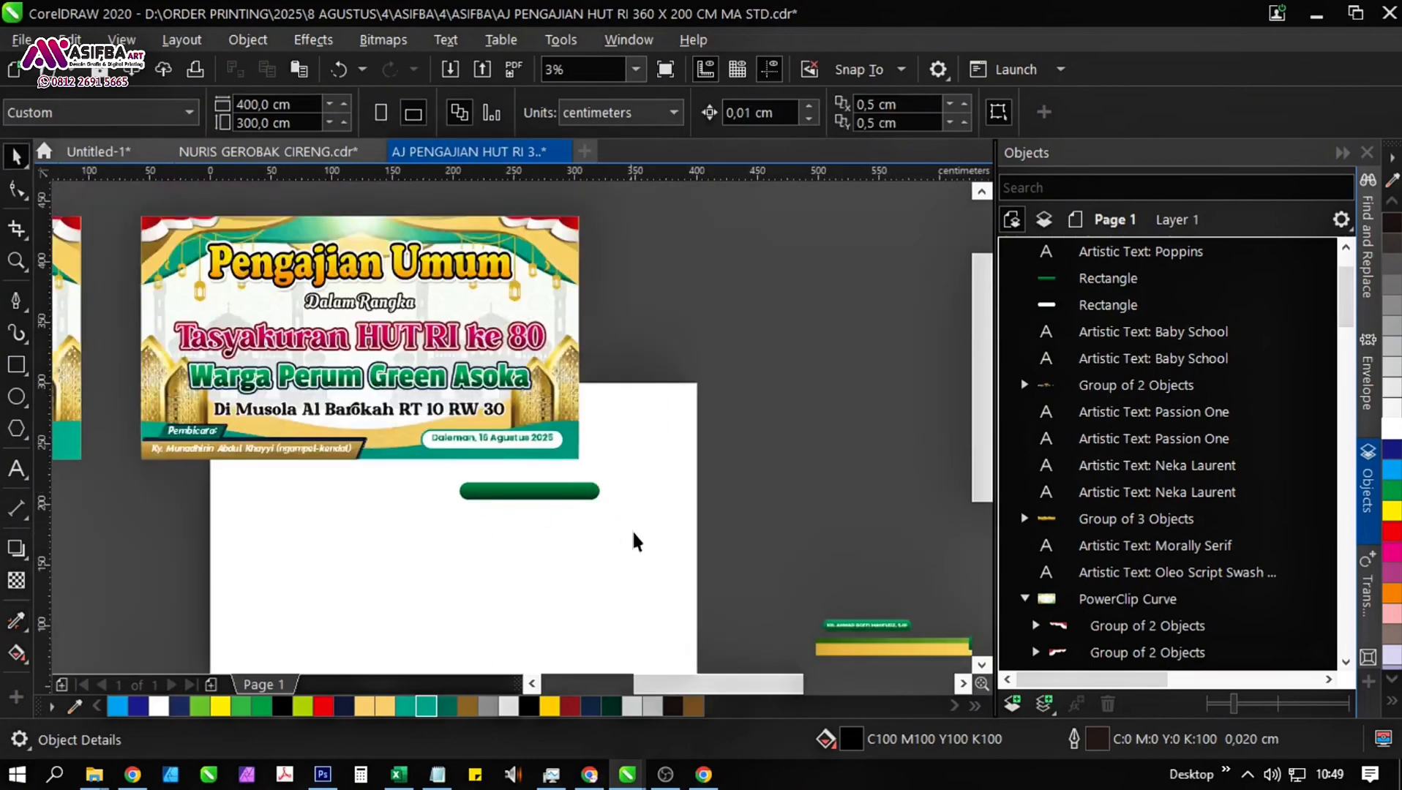
left_click_drag(393, 495, 397, 485)
key("Delete")
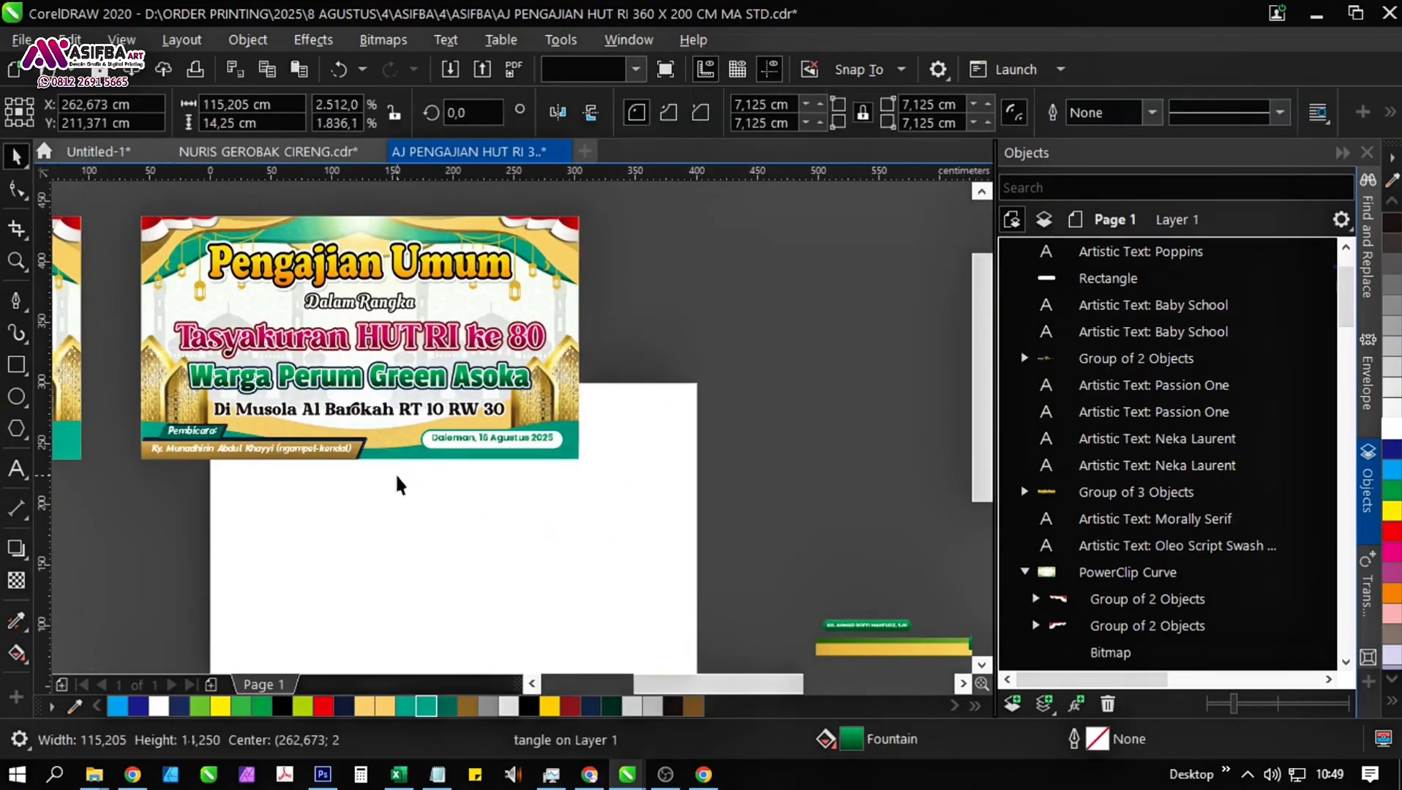
Shrink the "Di Musola Al Barokah RT 10 RW 30" line about its centre to about 430 pt.
left_click_drag(394, 417, 483, 533)
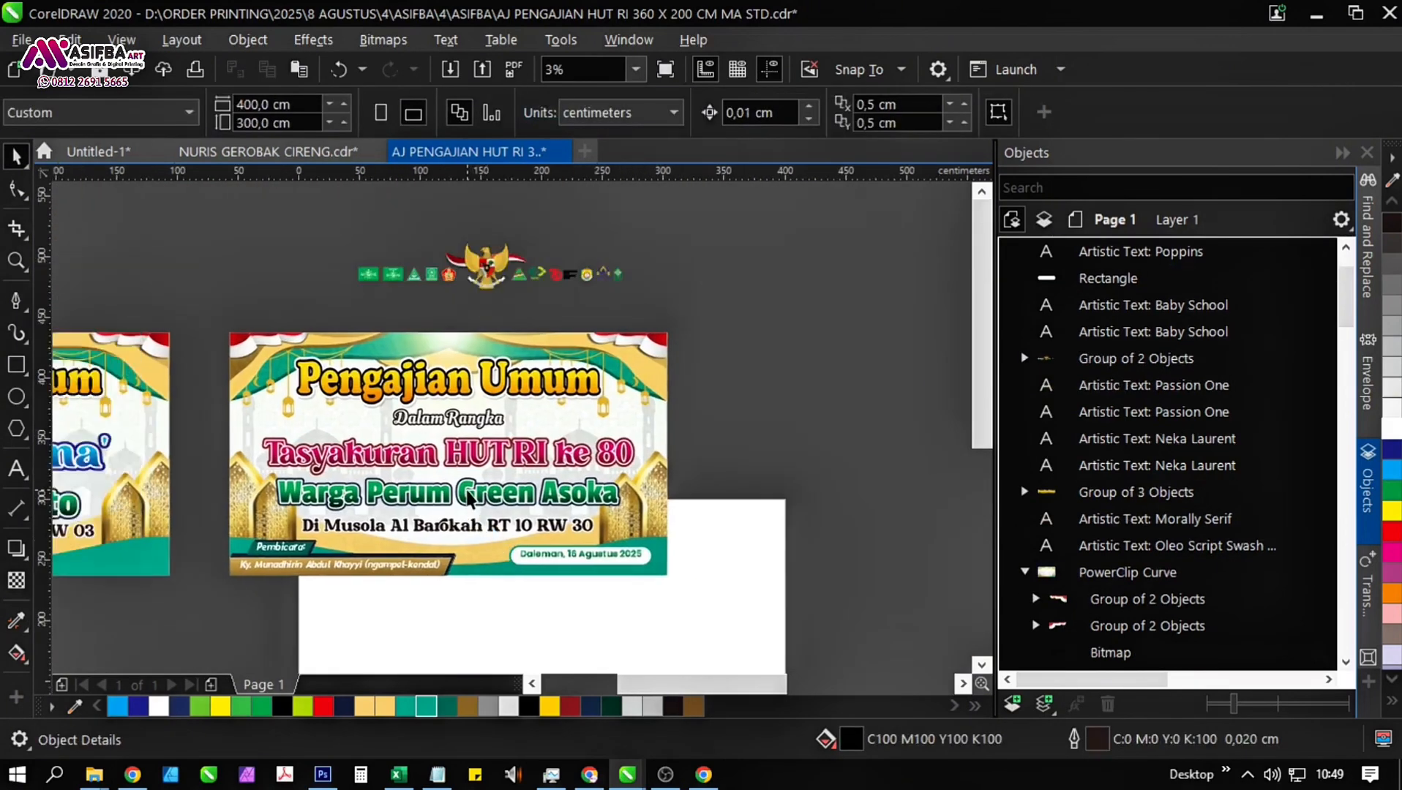
scroll(469, 499, "up", 1)
left_click_drag(576, 560, 569, 500)
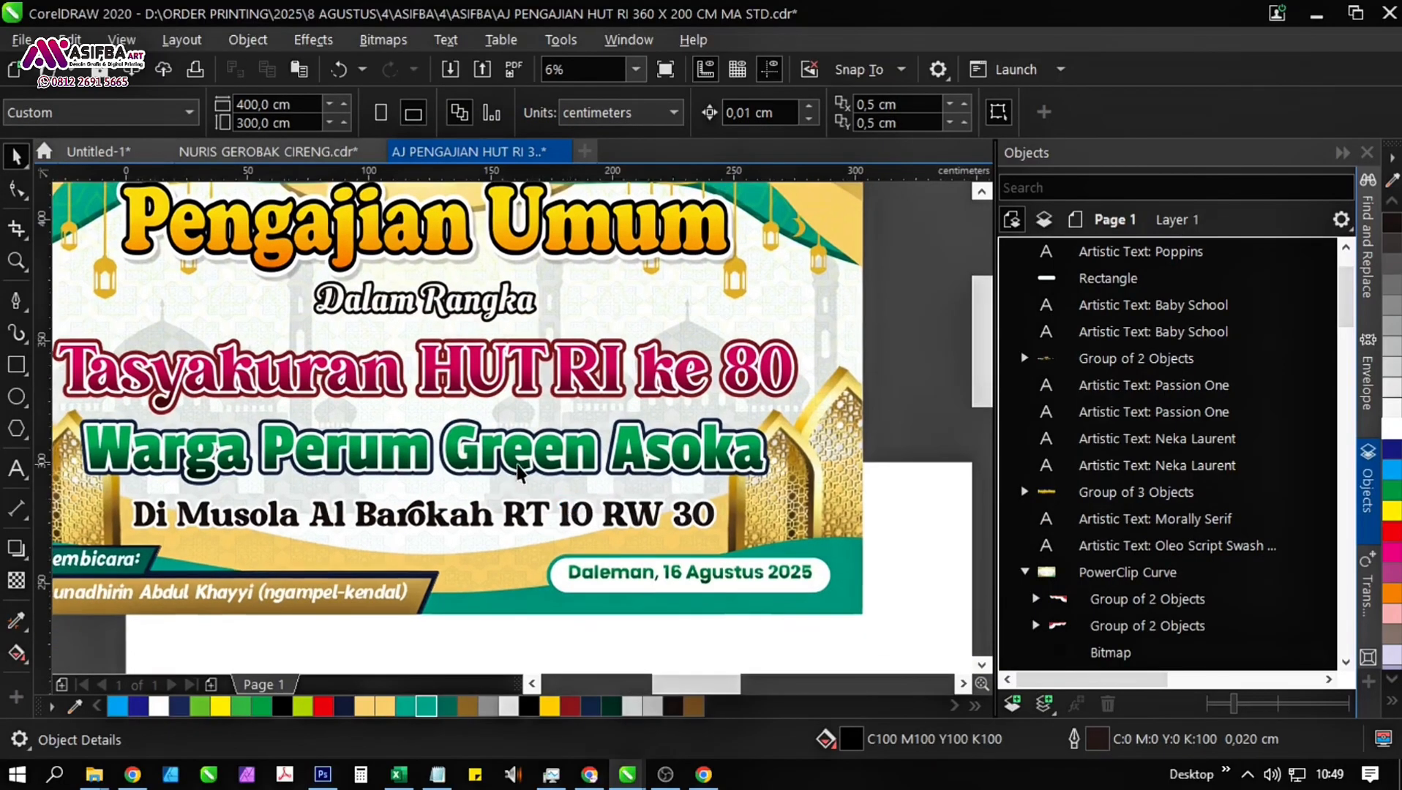
scroll(518, 465, "down", 1)
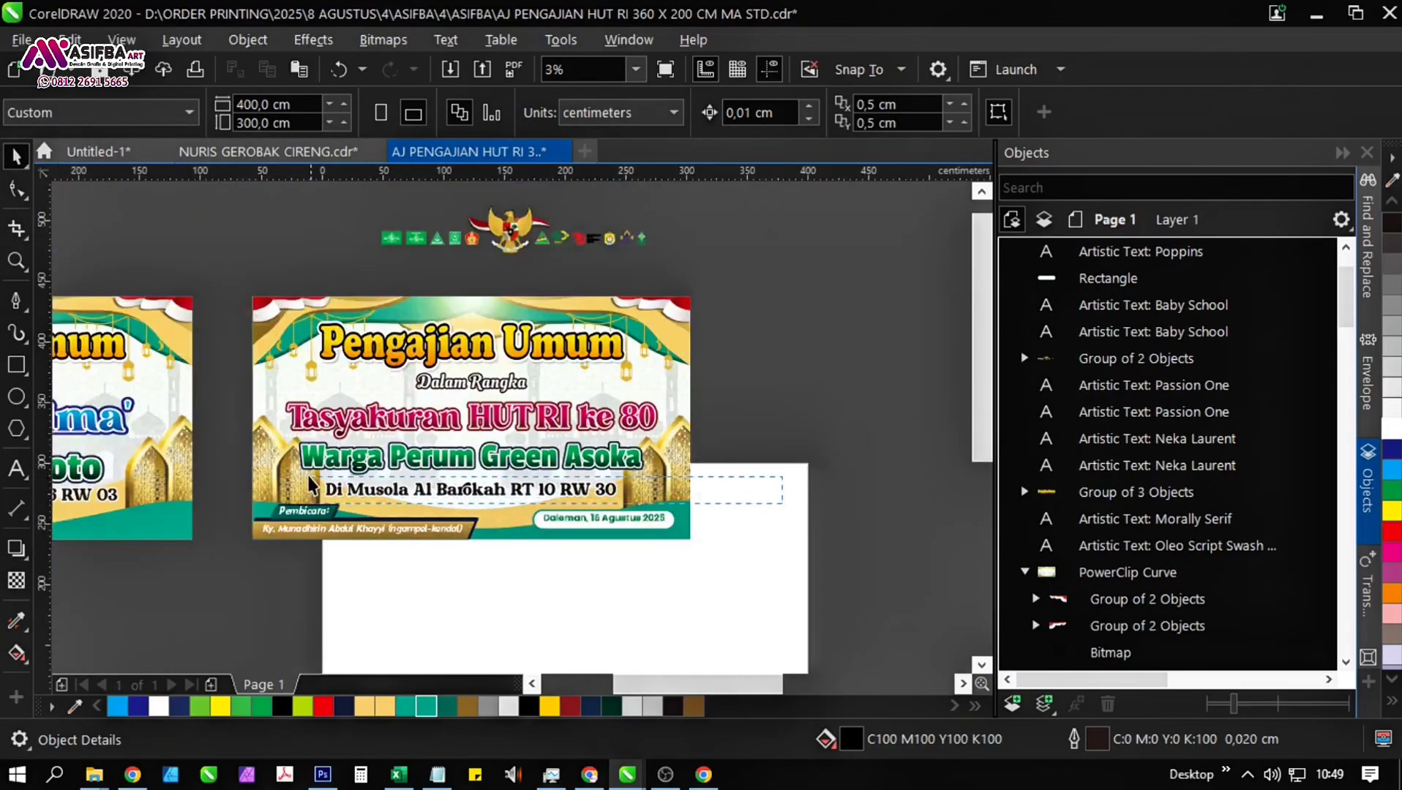
left_click(310, 479)
scroll(559, 494, "up", 2)
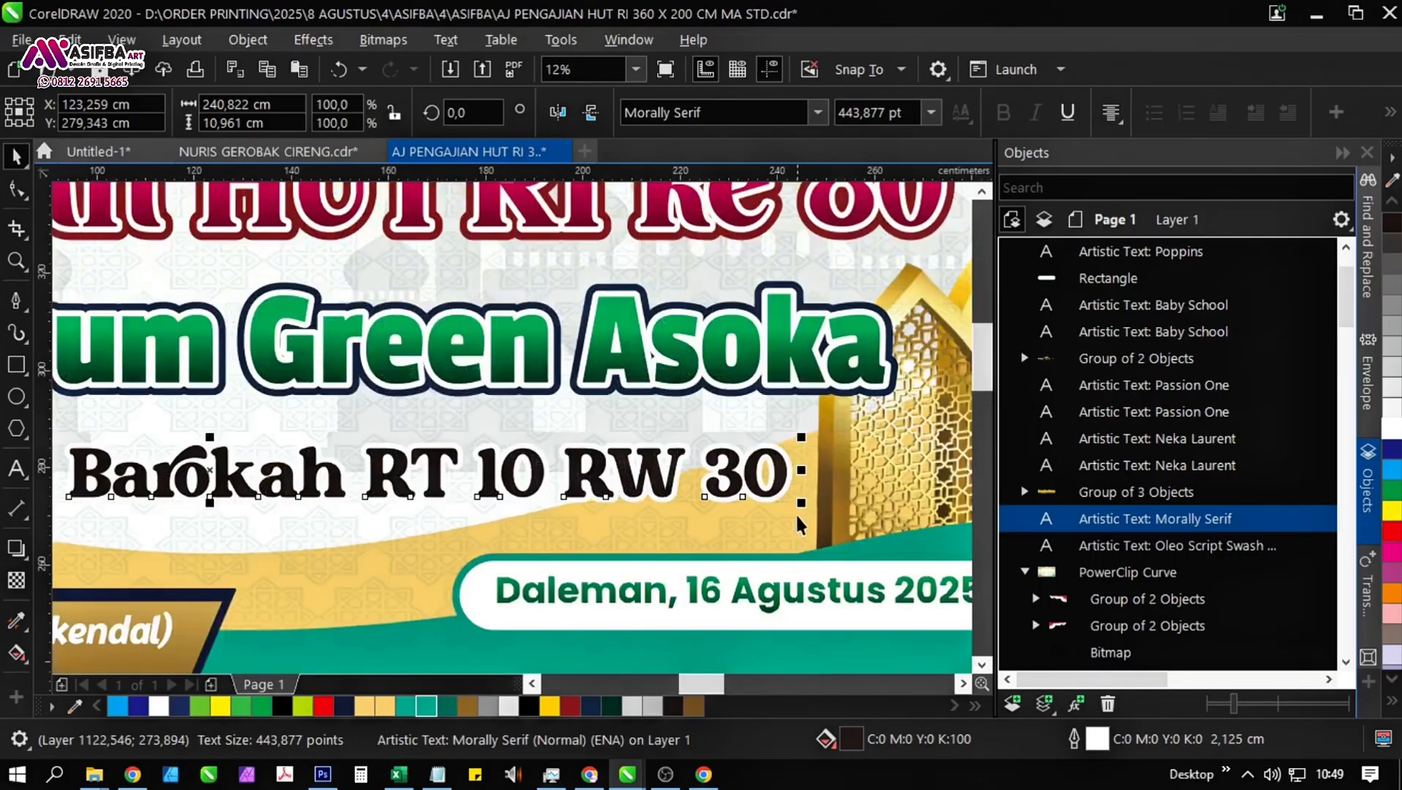
left_click_drag(803, 509, 783, 510)
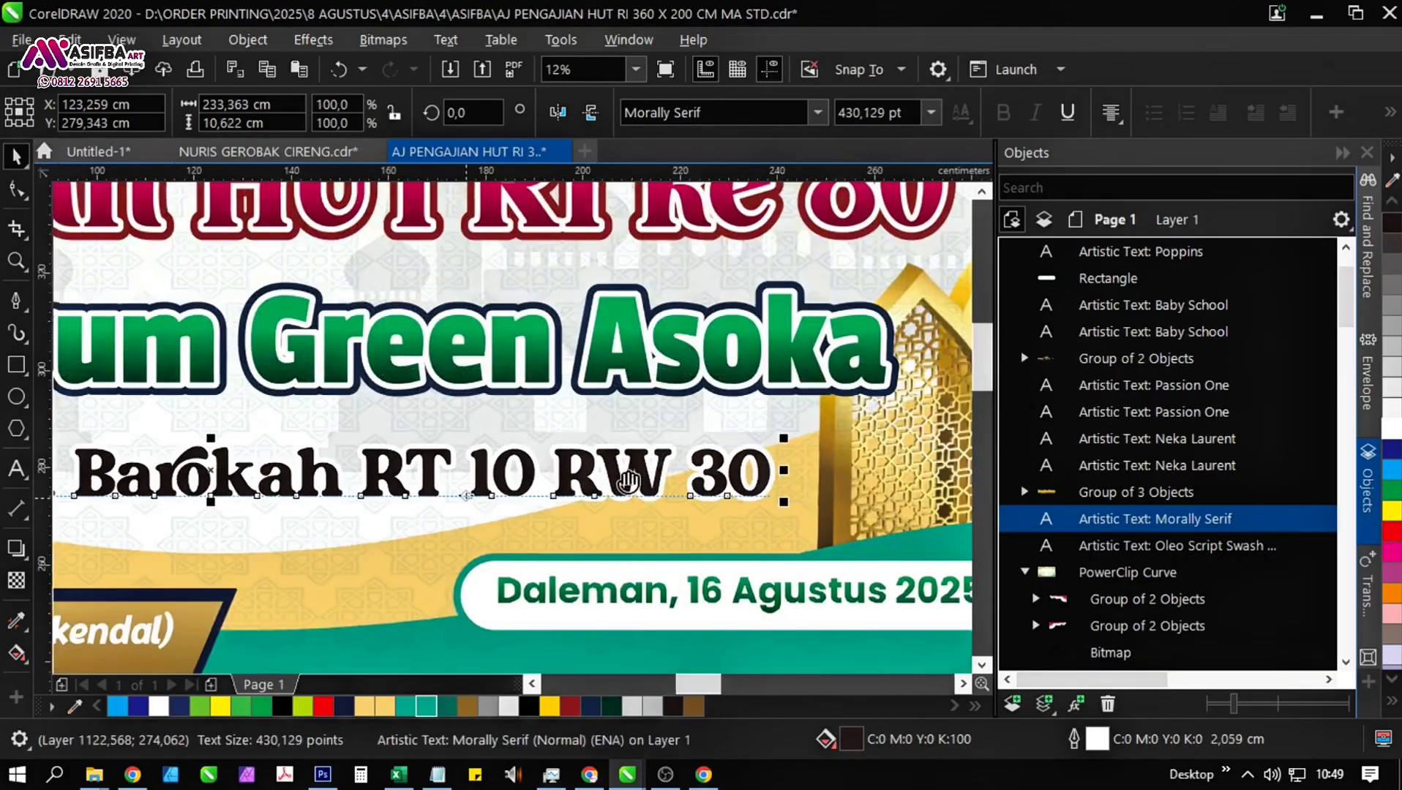
scroll(807, 449, "down", 1)
mouse_move(464, 497)
left_mouse_down()
mouse_move(807, 448)
mouse_move(464, 502)
left_mouse_up()
Move both text layers of the "Warga Perum Green Asoka" heading slightly down, closer to the "Di Musola" line.
scroll(807, 448, "down", 2)
left_click_drag(343, 460, 344, 462)
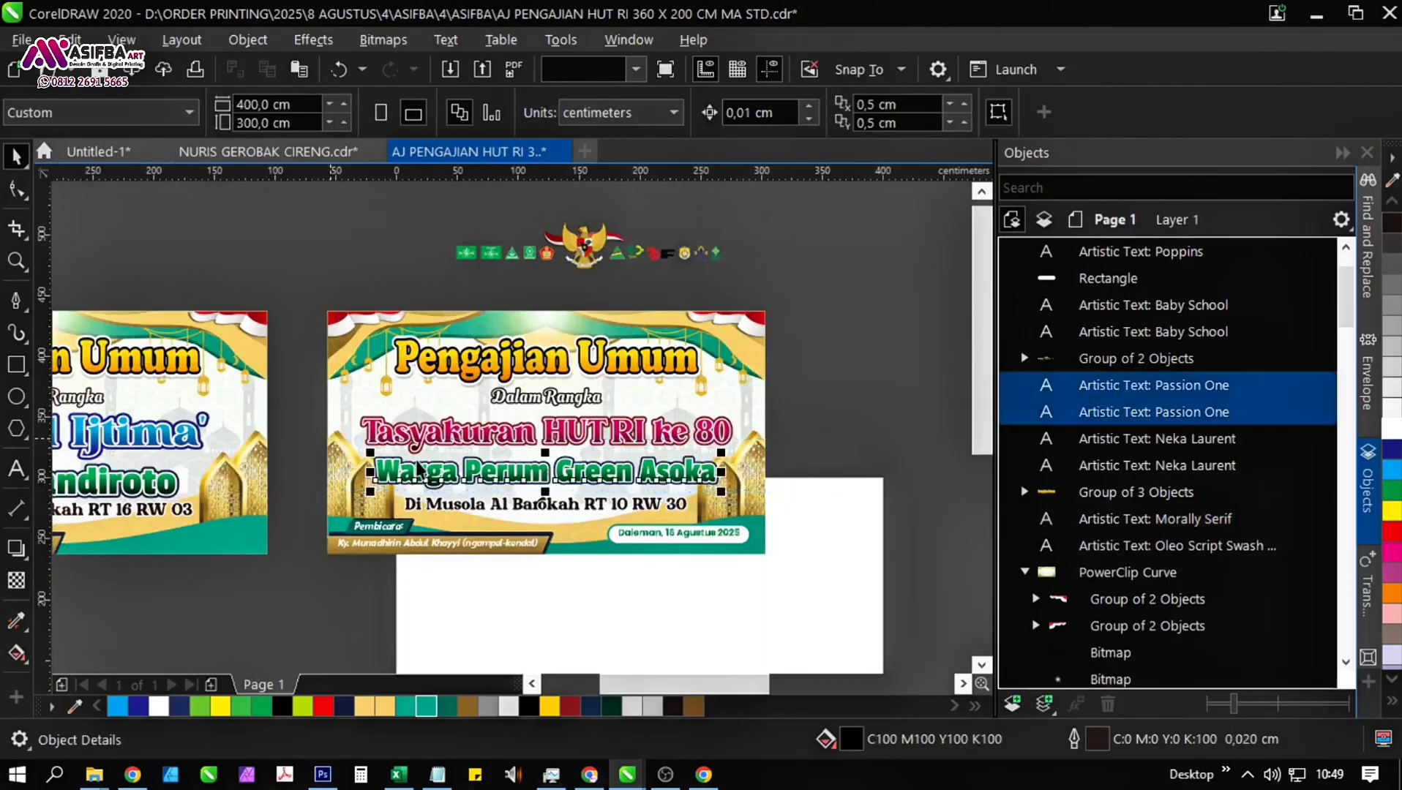
scroll(597, 472, "up", 3)
left_click_drag(597, 476, 595, 521)
scroll(594, 521, "down", 3)
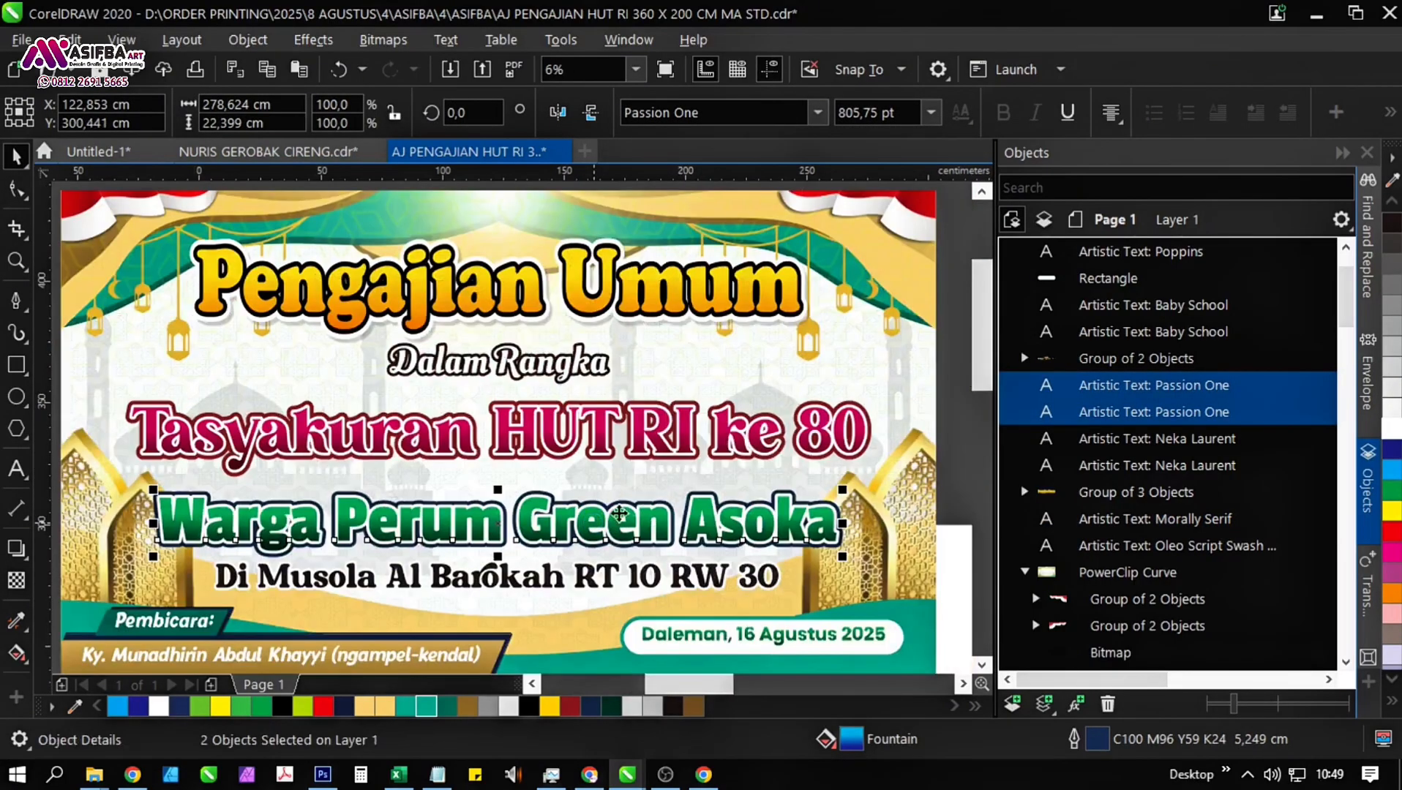
left_click_drag(827, 479, 742, 445)
left_click(881, 444)
scroll(880, 445, "down", 1)
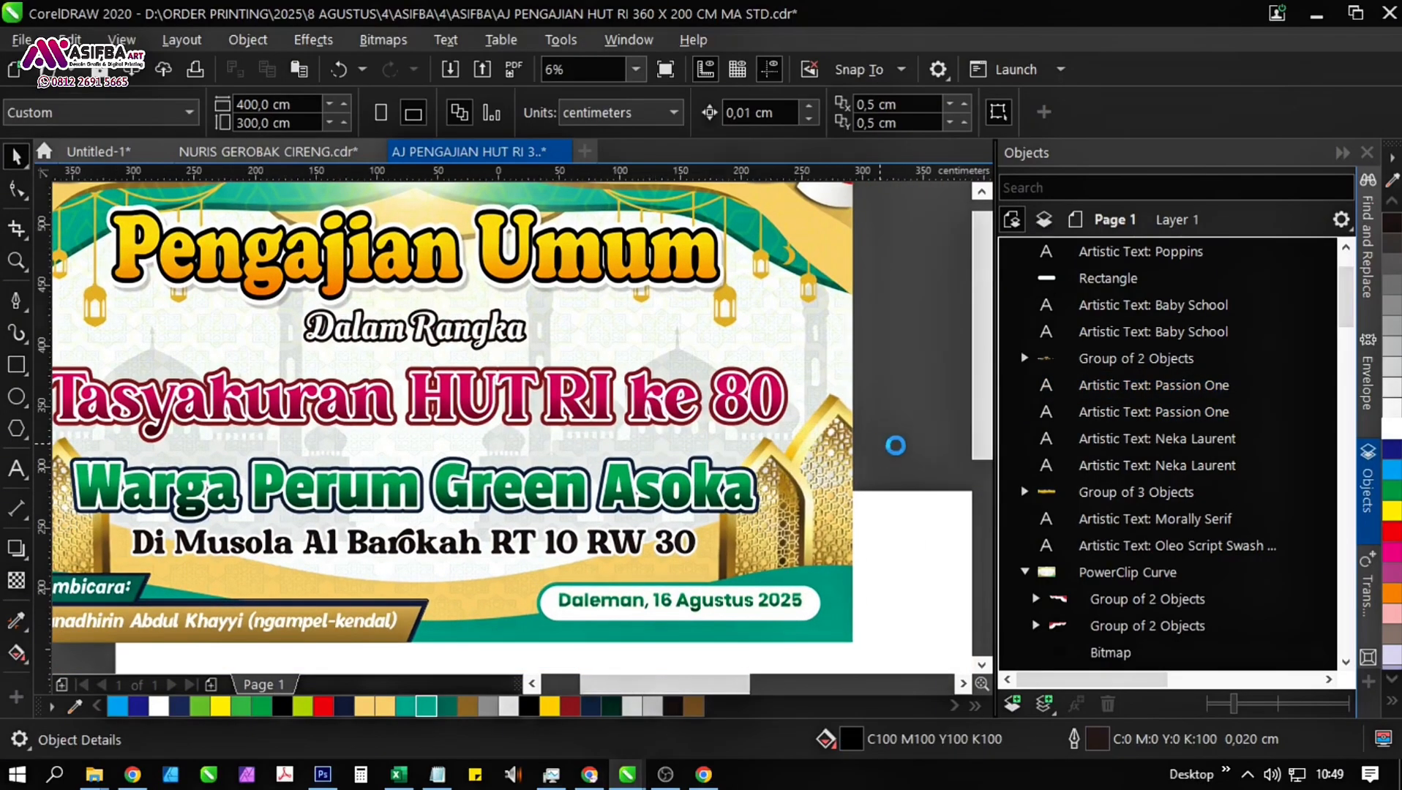
Move both text layers of the "Tasyakuran HUT RI ke 80" heading slightly down, closer to the "Warga Perum Green Asoka" heading.
left_click_drag(402, 405, 398, 397)
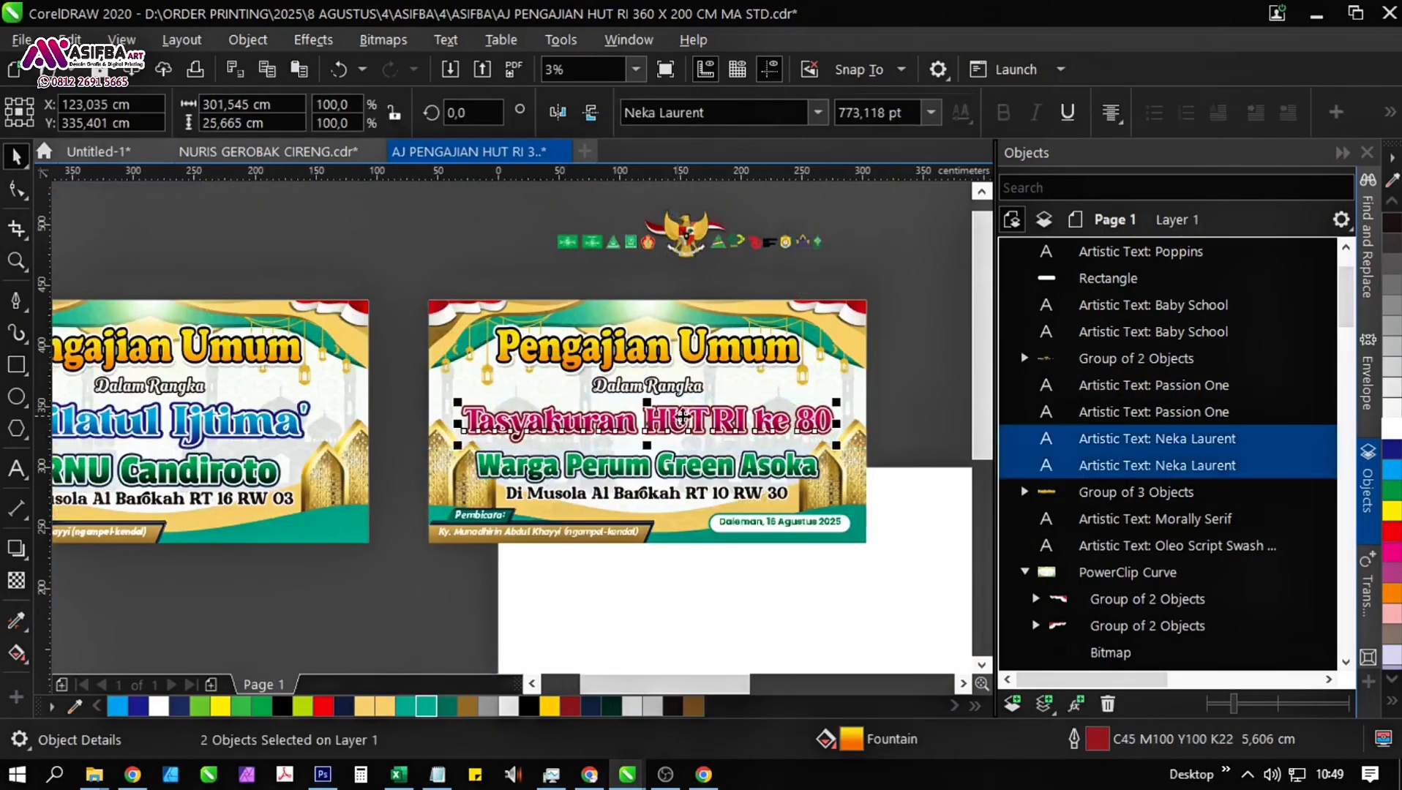
scroll(713, 428, "up", 1)
left_click_drag(711, 435, 711, 448)
scroll(853, 434, "right", 3)
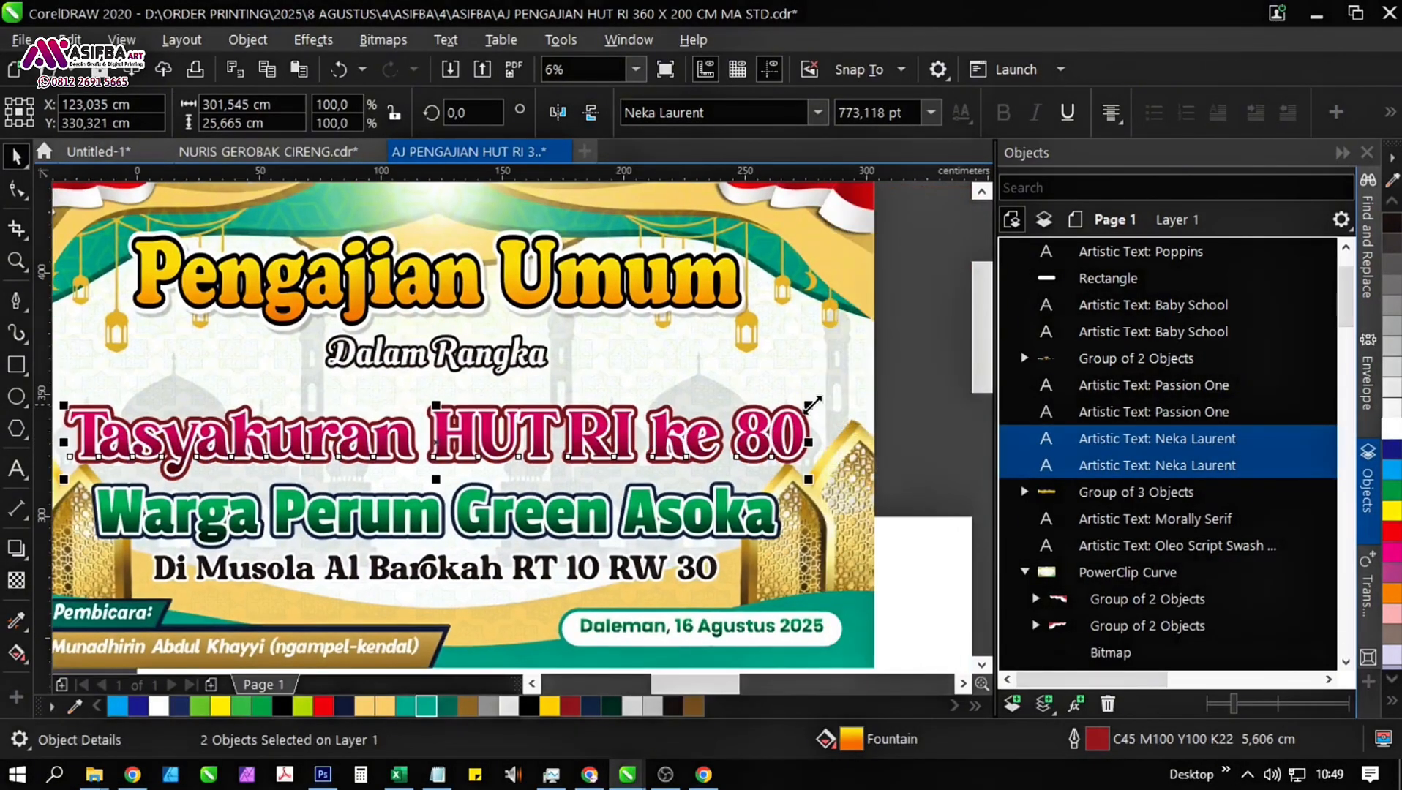
Enlarge the "Tasyakuran HUT RI ke 80" heading to about 312 cm wide and centre it horizontally on the banner.
left_click_drag(812, 404, 836, 403)
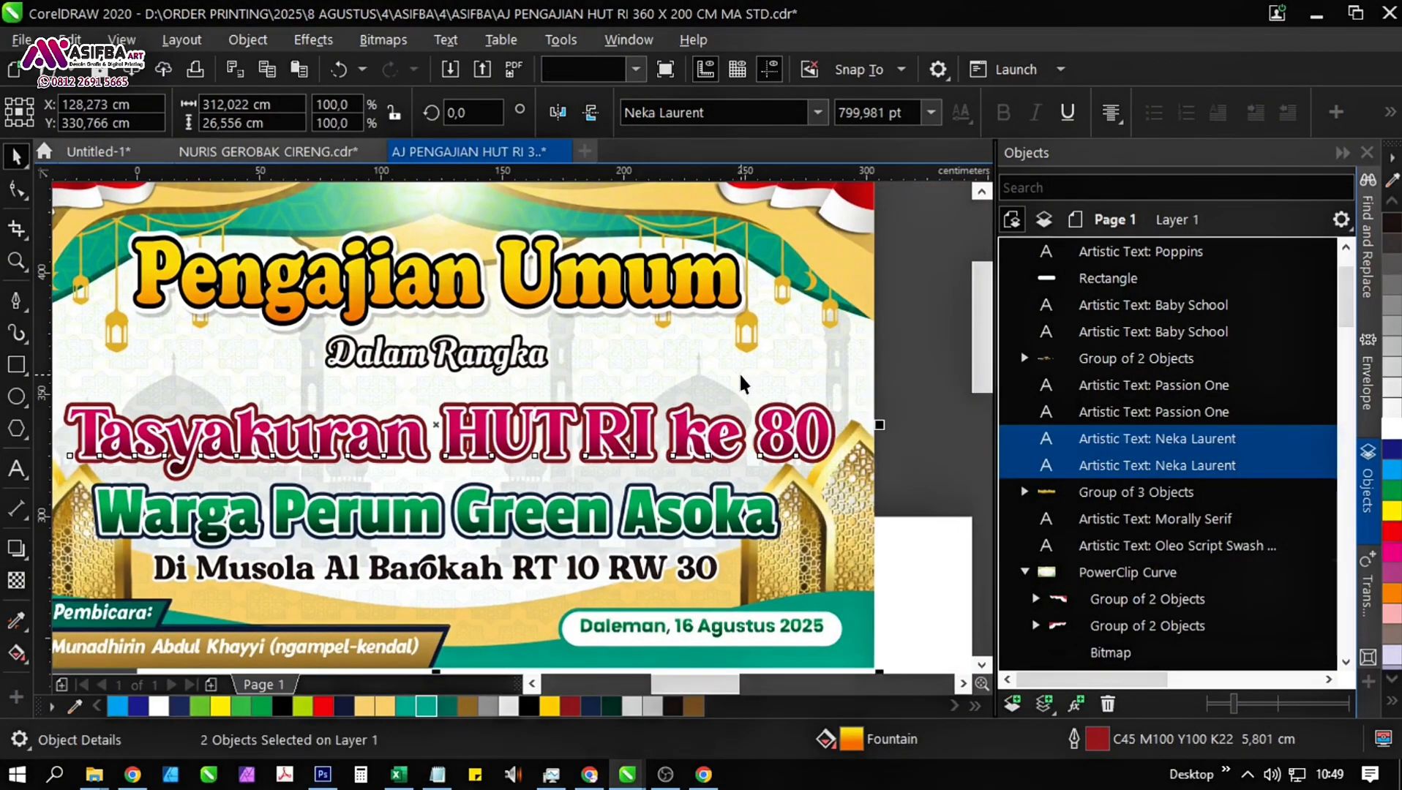
key("p")
left_click(910, 423)
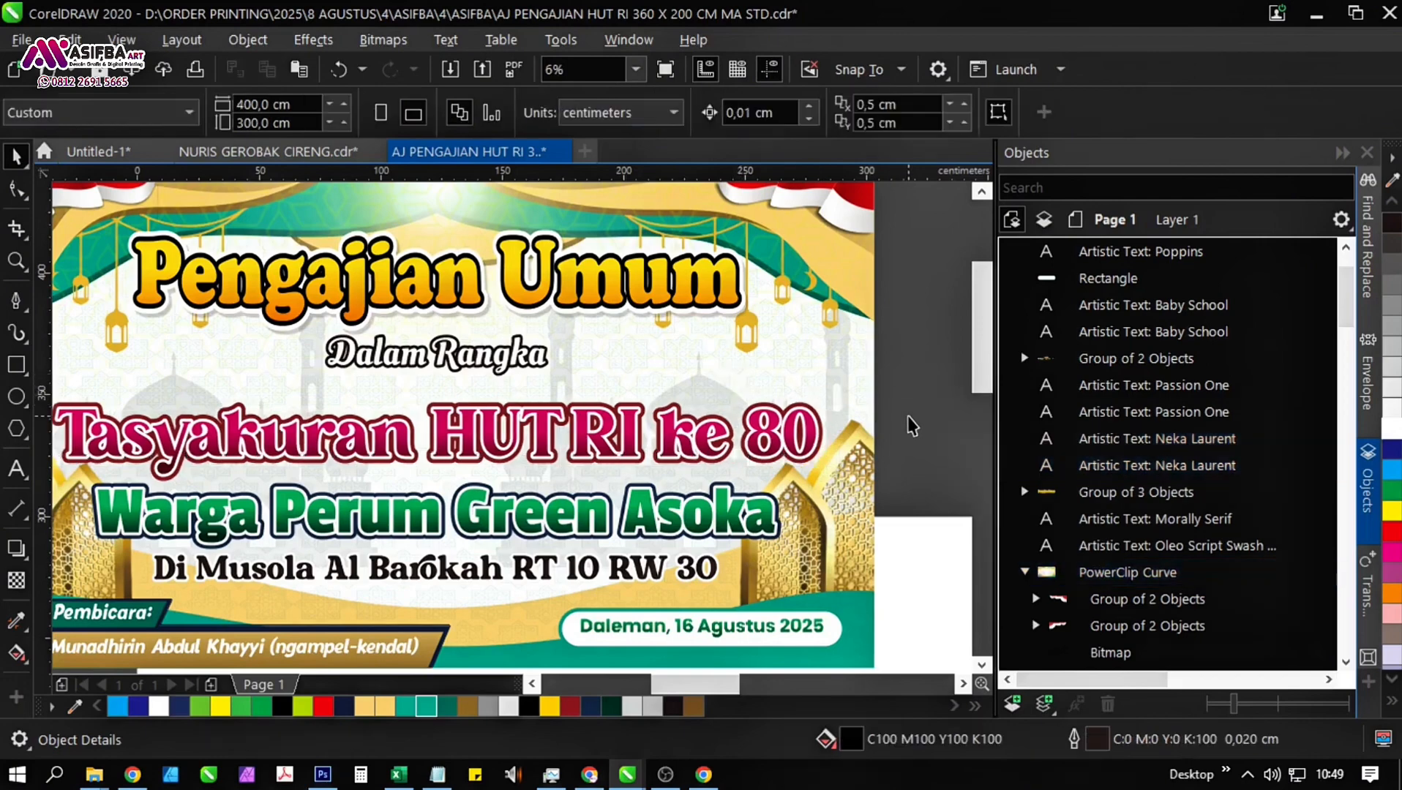
Move the "Dalam Rangka" text slightly down, closer to the "Tasyakuran HUT RI ke 80" heading.
left_click(360, 329)
scroll(415, 373, "up", 2)
left_click_drag(428, 369, 433, 398)
scroll(440, 397, "down", 2)
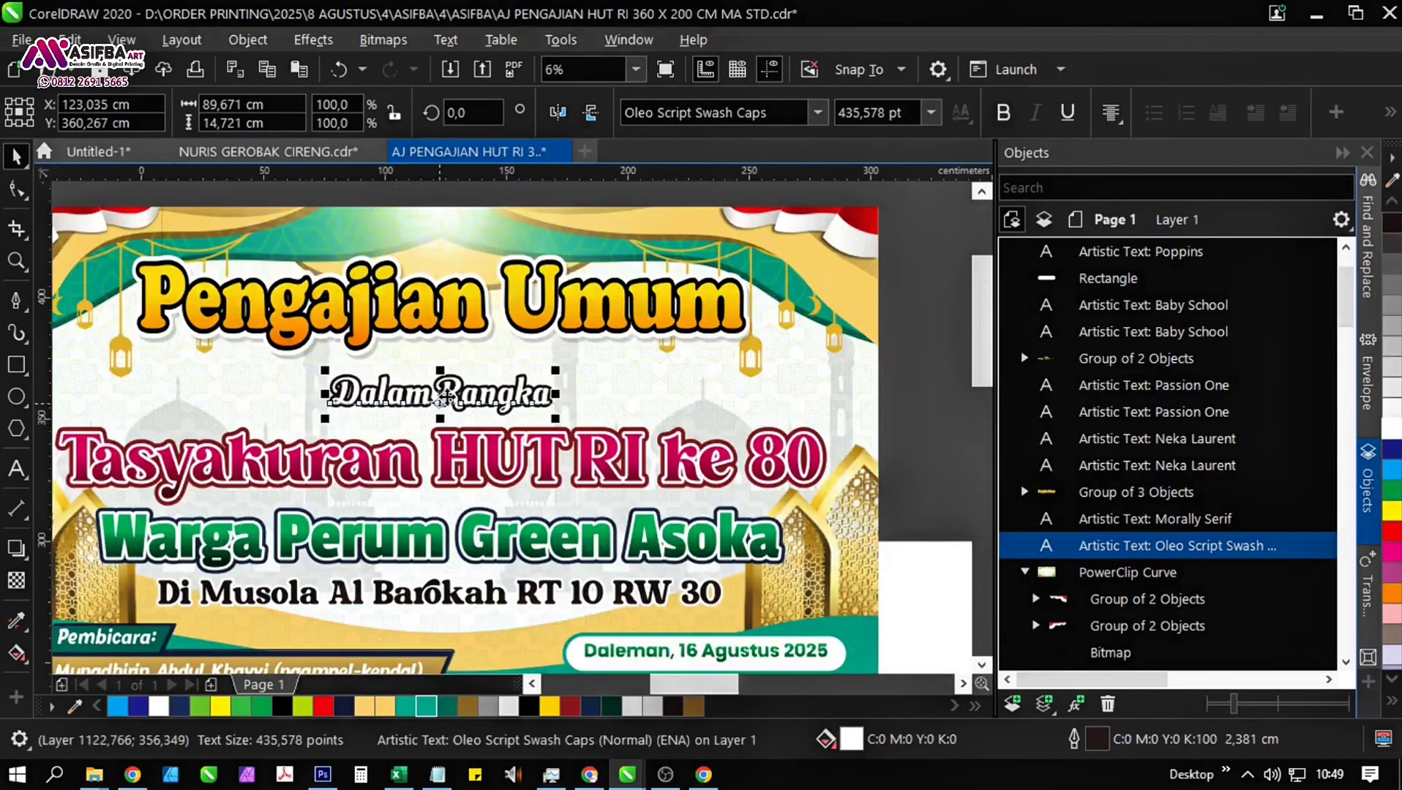
scroll(446, 396, "down", 2)
left_click(714, 396)
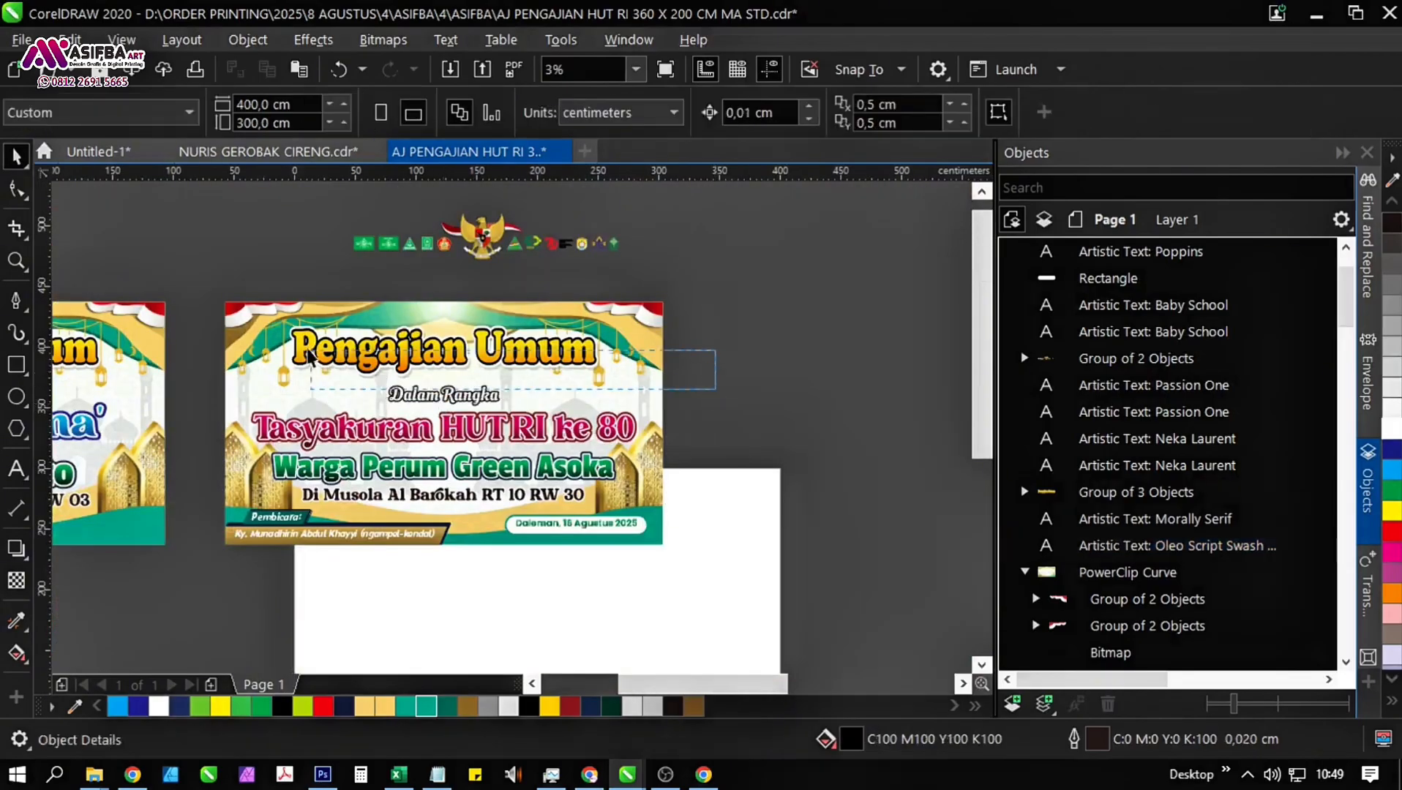
Move the grouped "Pengajian Umum" title slightly down towards the "Dalam Rangka" text.
left_click_drag(310, 350, 215, 300)
scroll(458, 366, "up", 1)
left_click_drag(457, 352, 457, 367)
Enlarge the "Pengajian Umum" title to about 266 cm wide and centre it horizontally on the banner background.
left_click_drag(752, 350, 775, 351)
left_click(780, 427, "shift")
left_click_drag(781, 427, 705, 412)
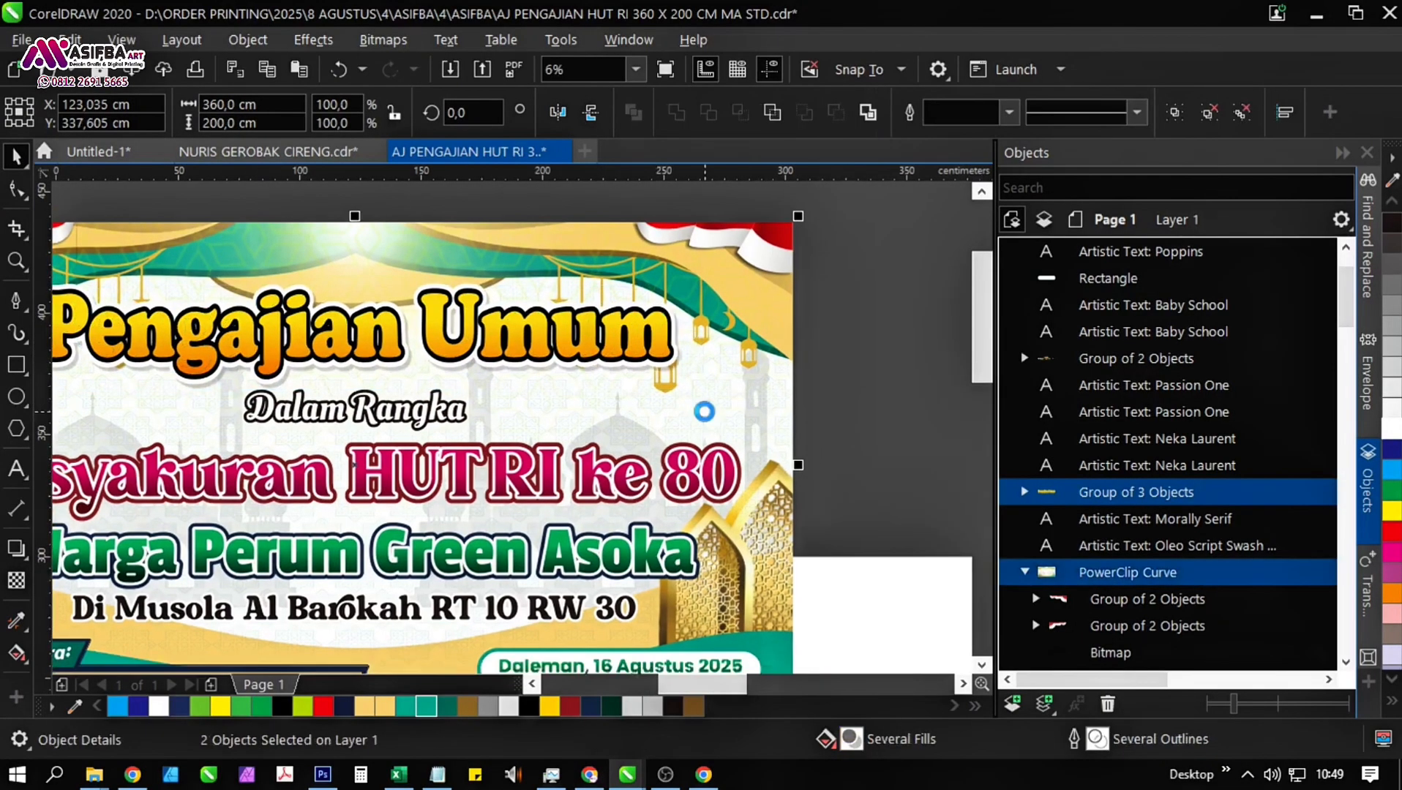
left_click(772, 344)
left_click_drag(774, 348, 770, 443)
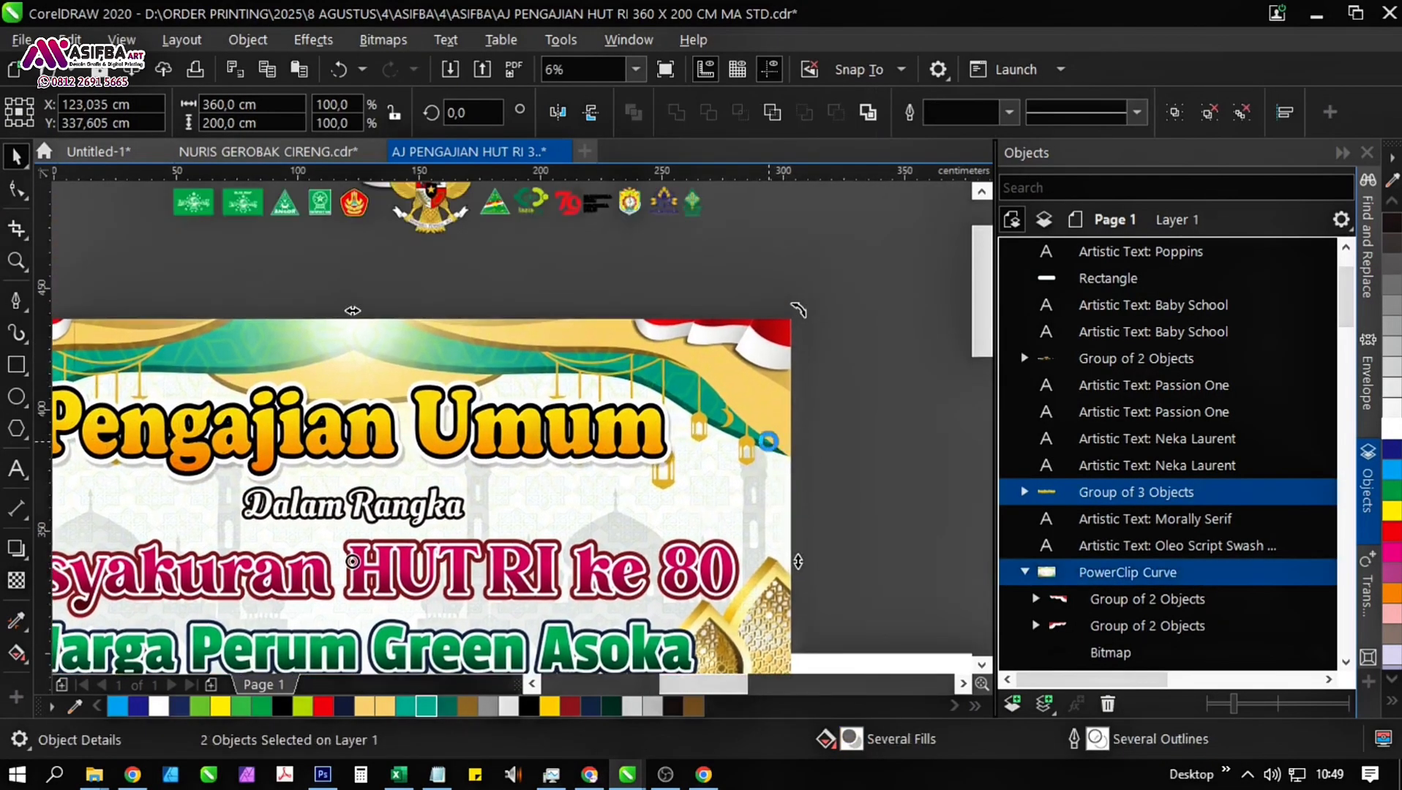
scroll(770, 443, "down", 1)
left_click(849, 459)
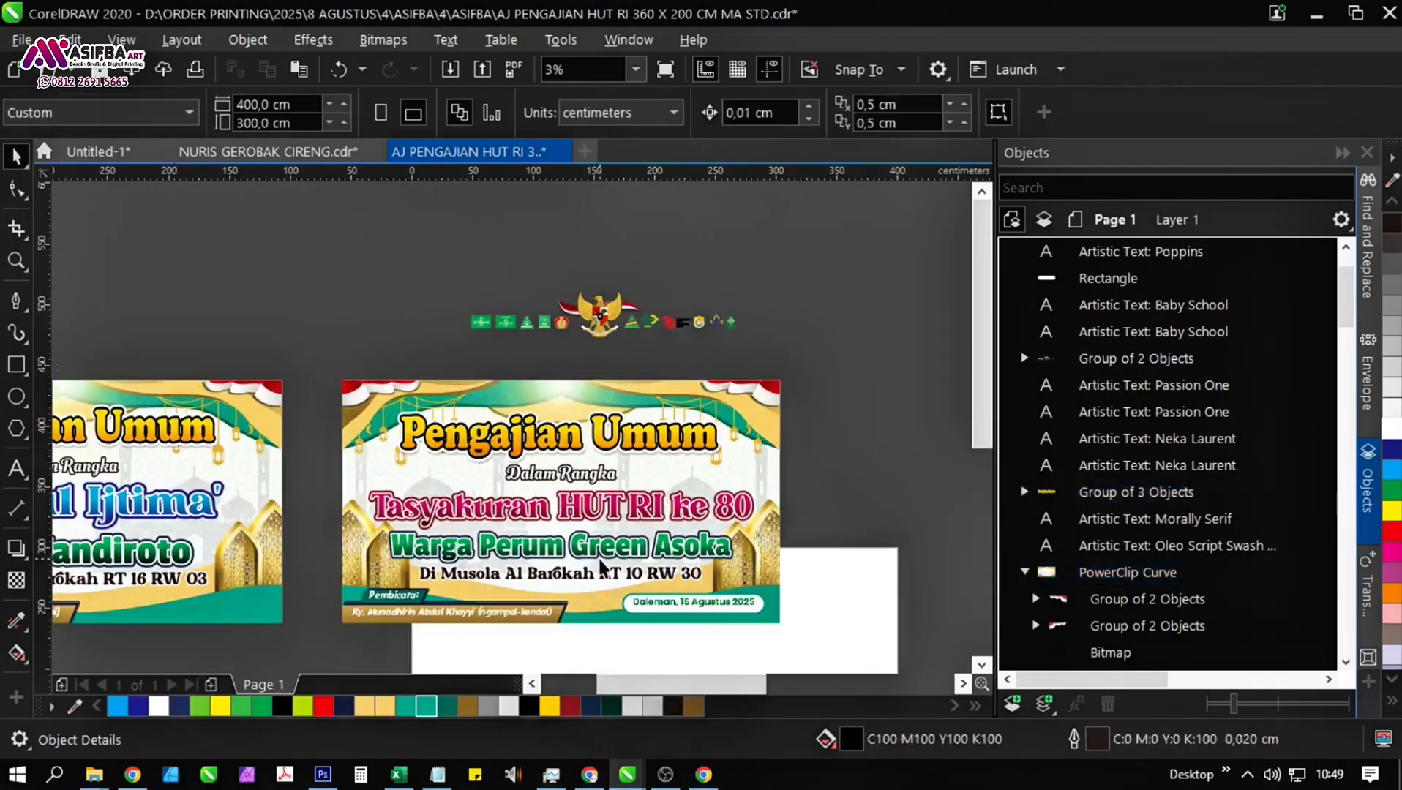
Ungroup the logo row above the banner and move the Garuda emblem onto the banner's top edge above "Pengajian Umum".
left_click(599, 327)
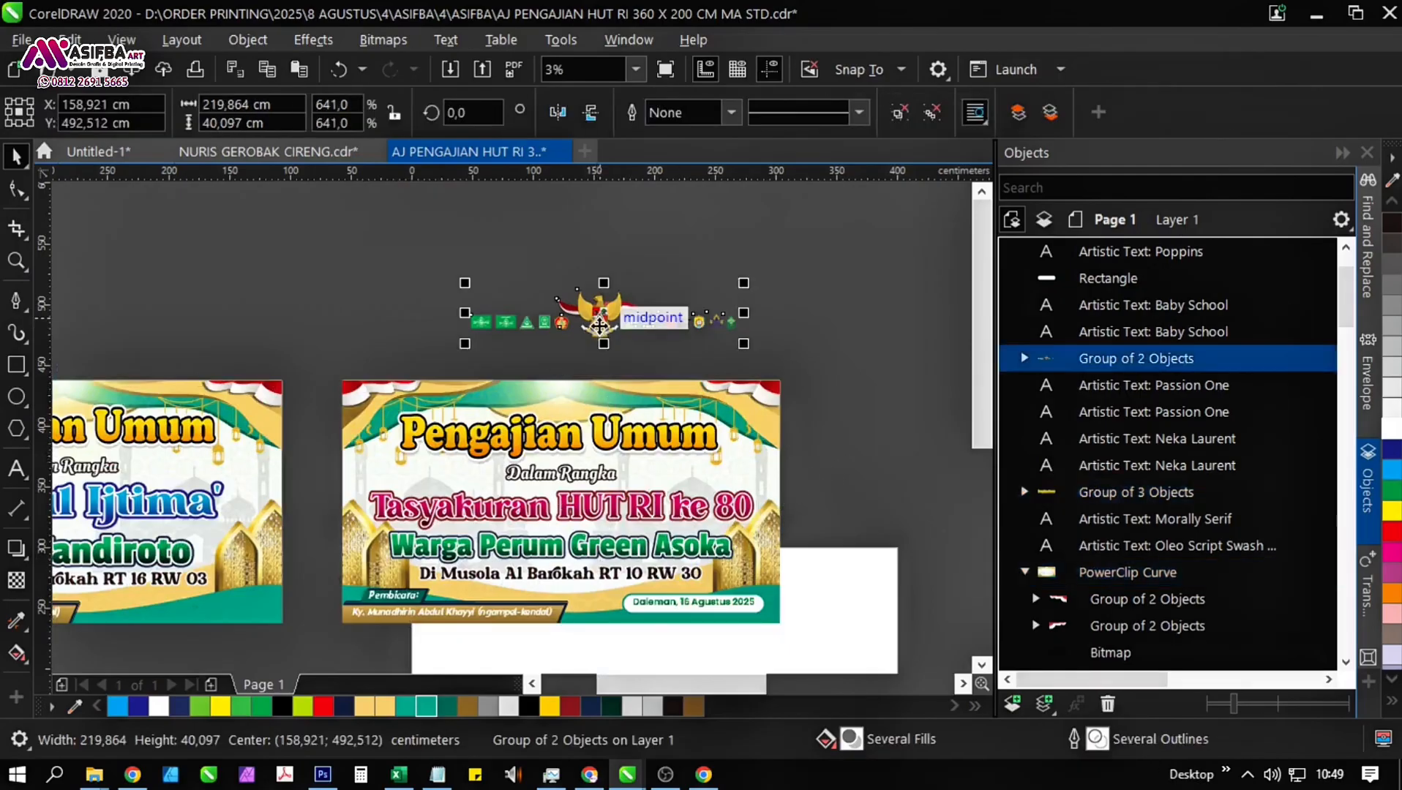
left_click(868, 240)
left_click(596, 320)
scroll(596, 320, "up", 1)
left_click_drag(597, 336, 528, 497)
scroll(556, 492, "up", 2)
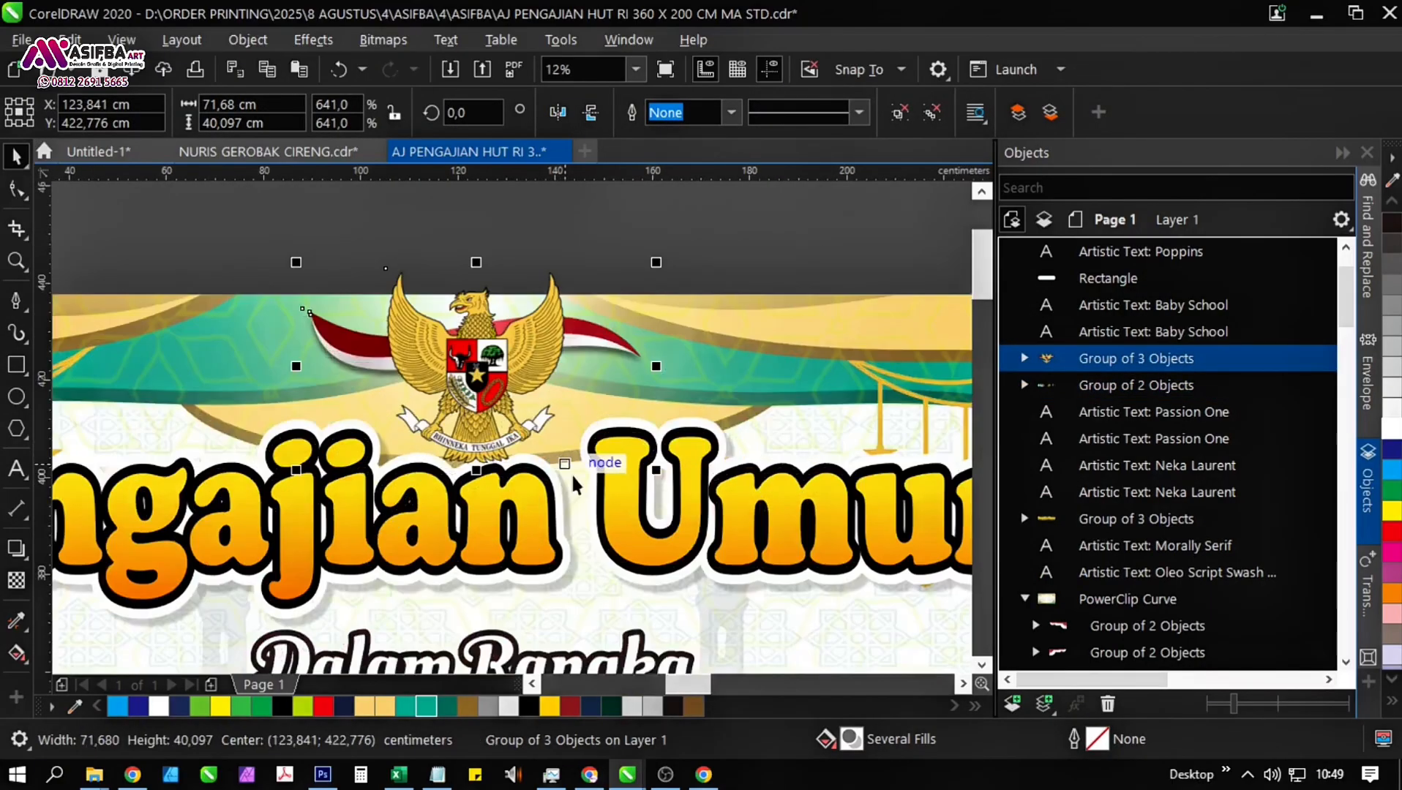
Shrink the Garuda emblem about its centre to about 58 cm wide and move it slightly down inside the banner.
left_click_drag(656, 470, 622, 452)
scroll(607, 432, "down", 1)
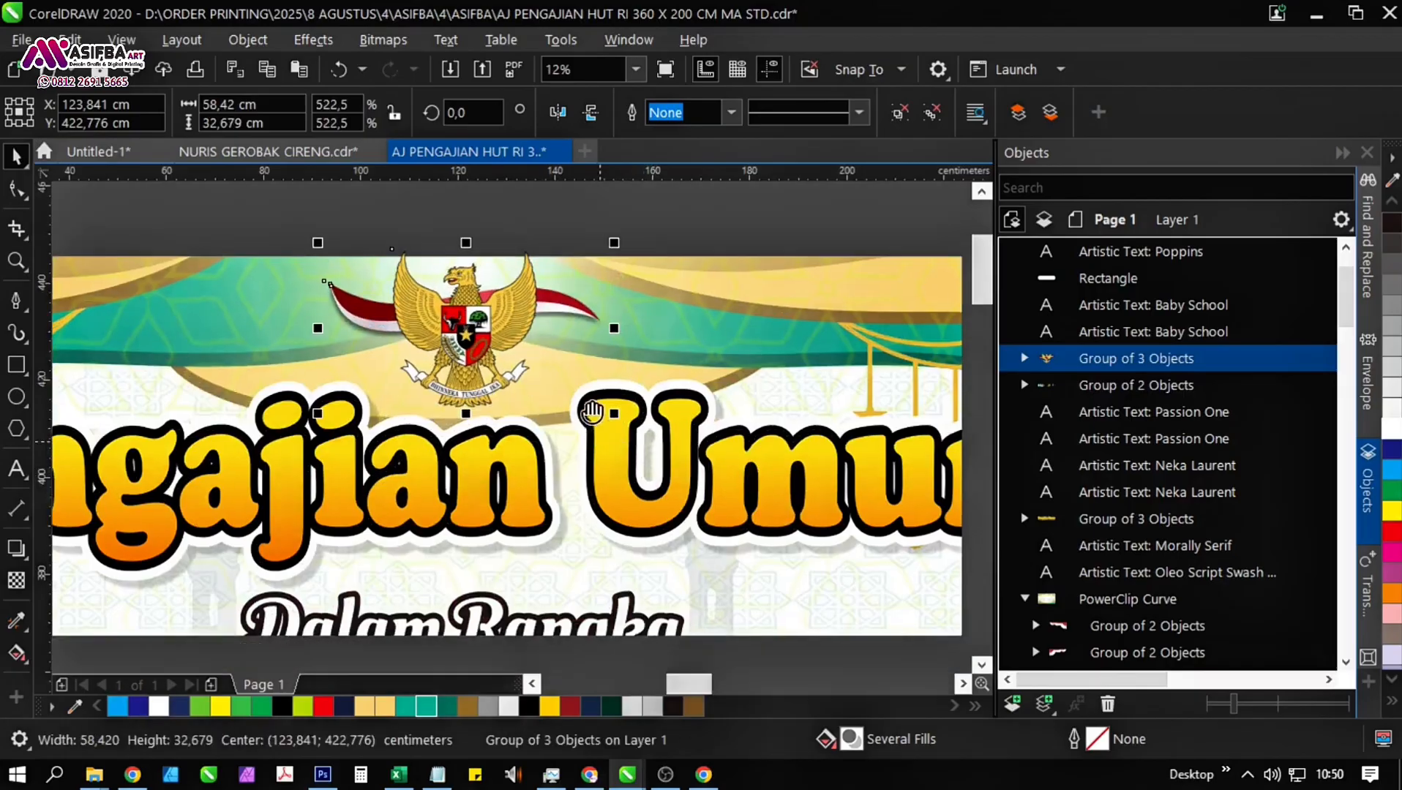
left_click_drag(477, 275, 477, 264)
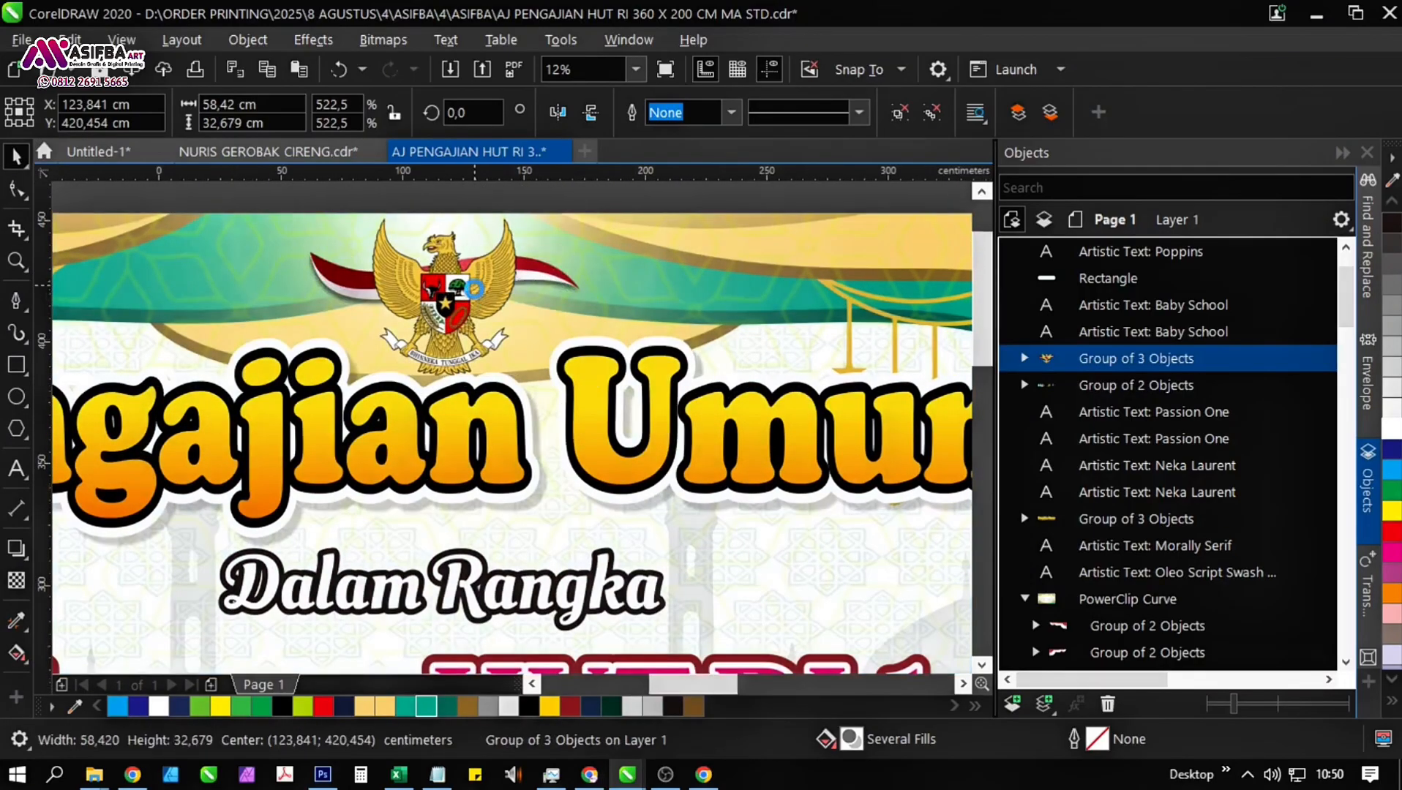
Centre the Garuda emblem horizontally on the banner background.
scroll(579, 290, "down", 2)
left_click(581, 291, "shift")
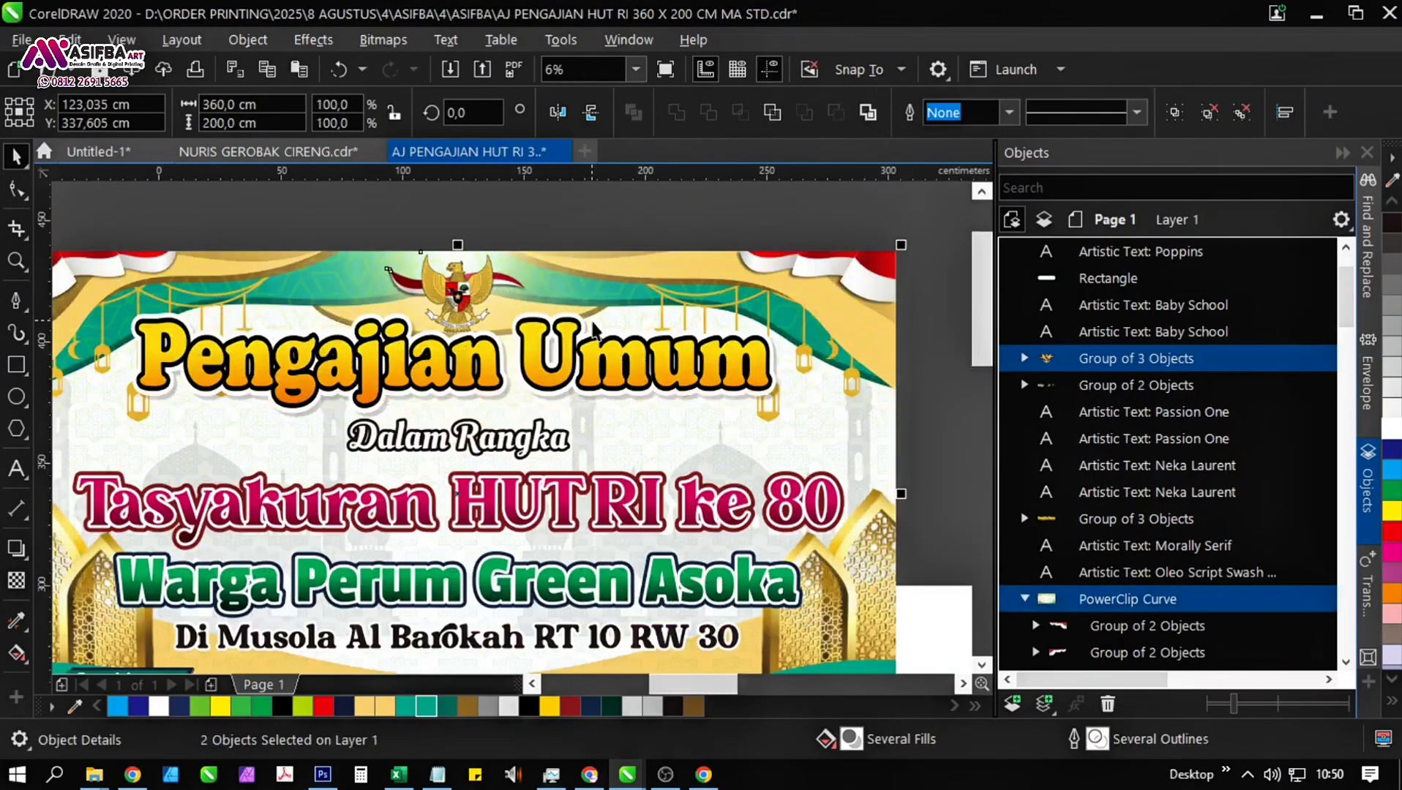
scroll(589, 315, "down", 1)
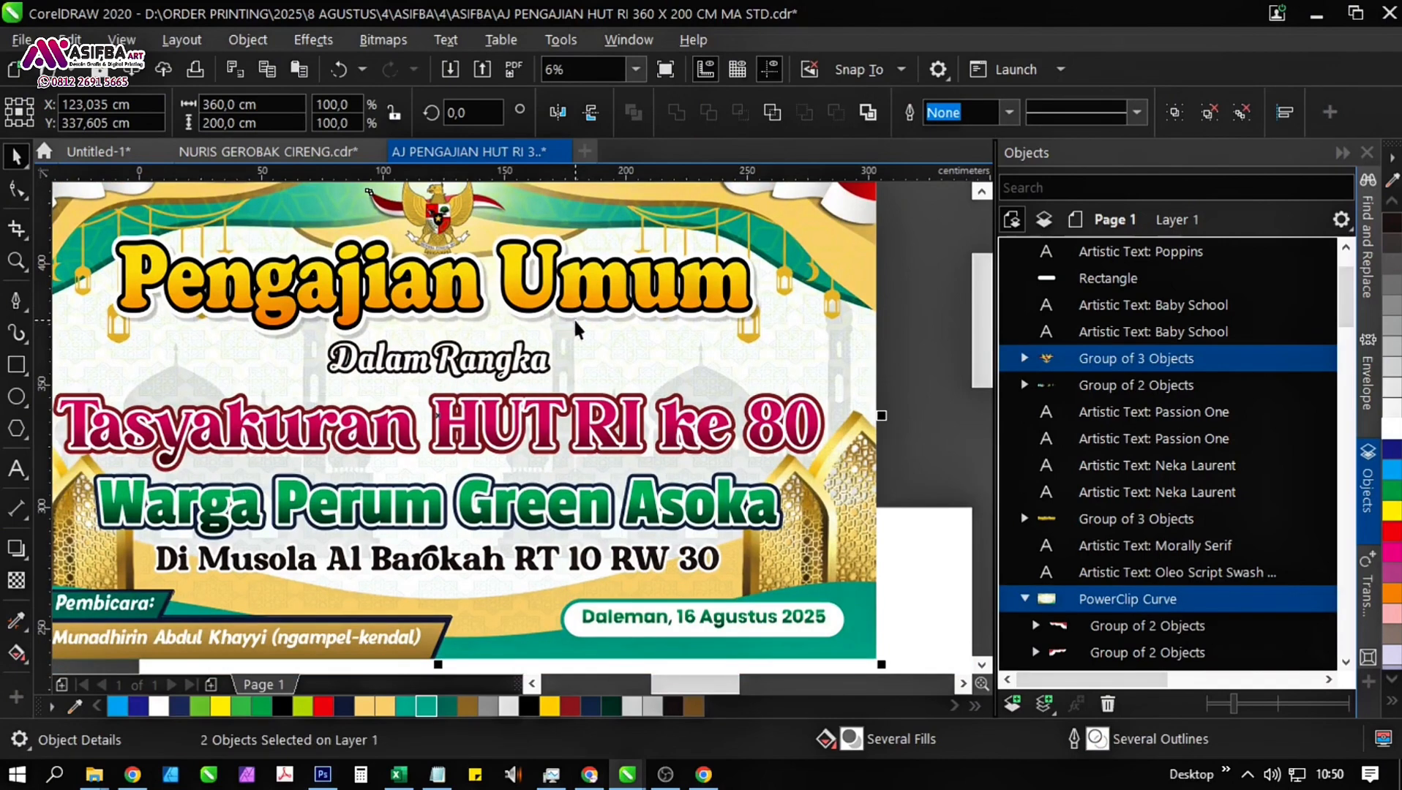
scroll(593, 351, "down", 2)
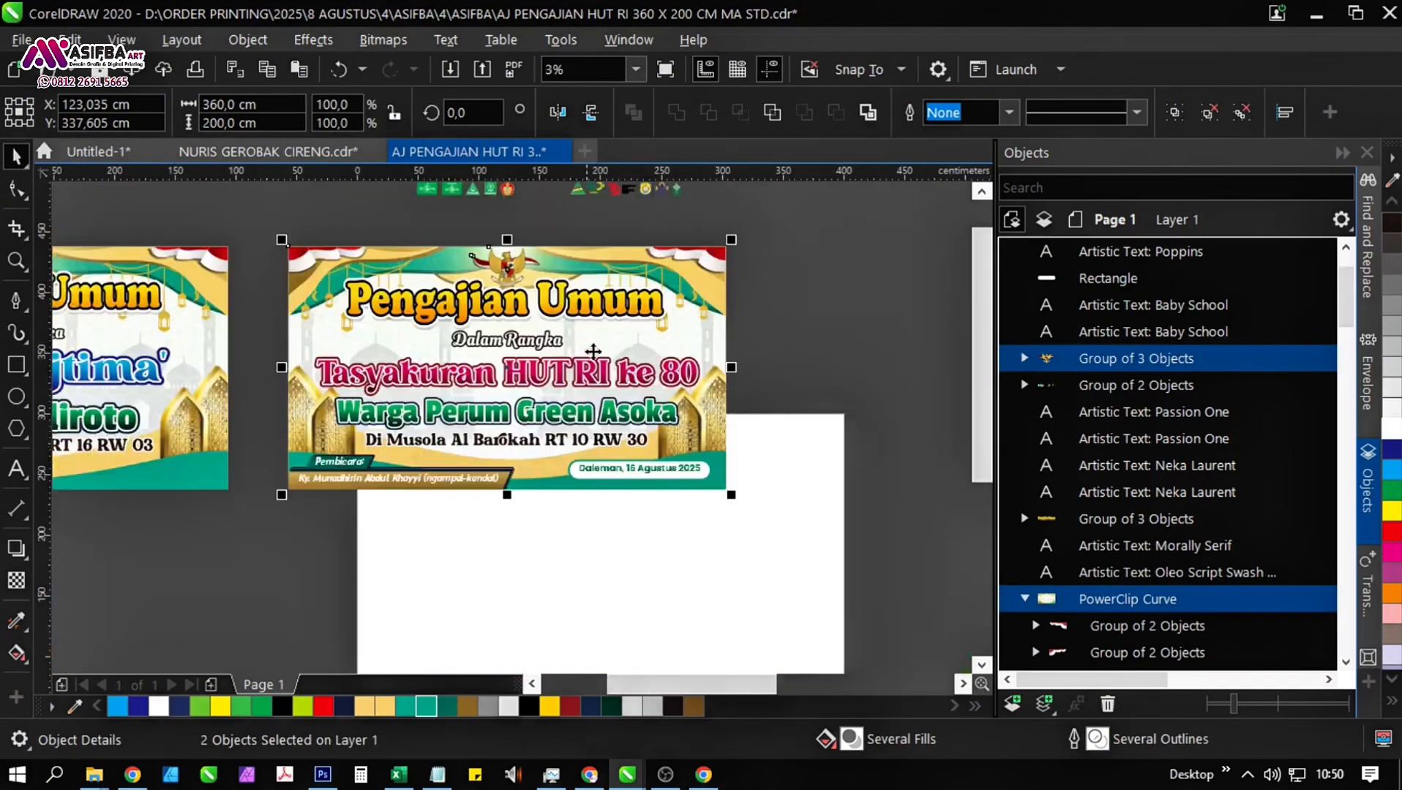
left_click(788, 413)
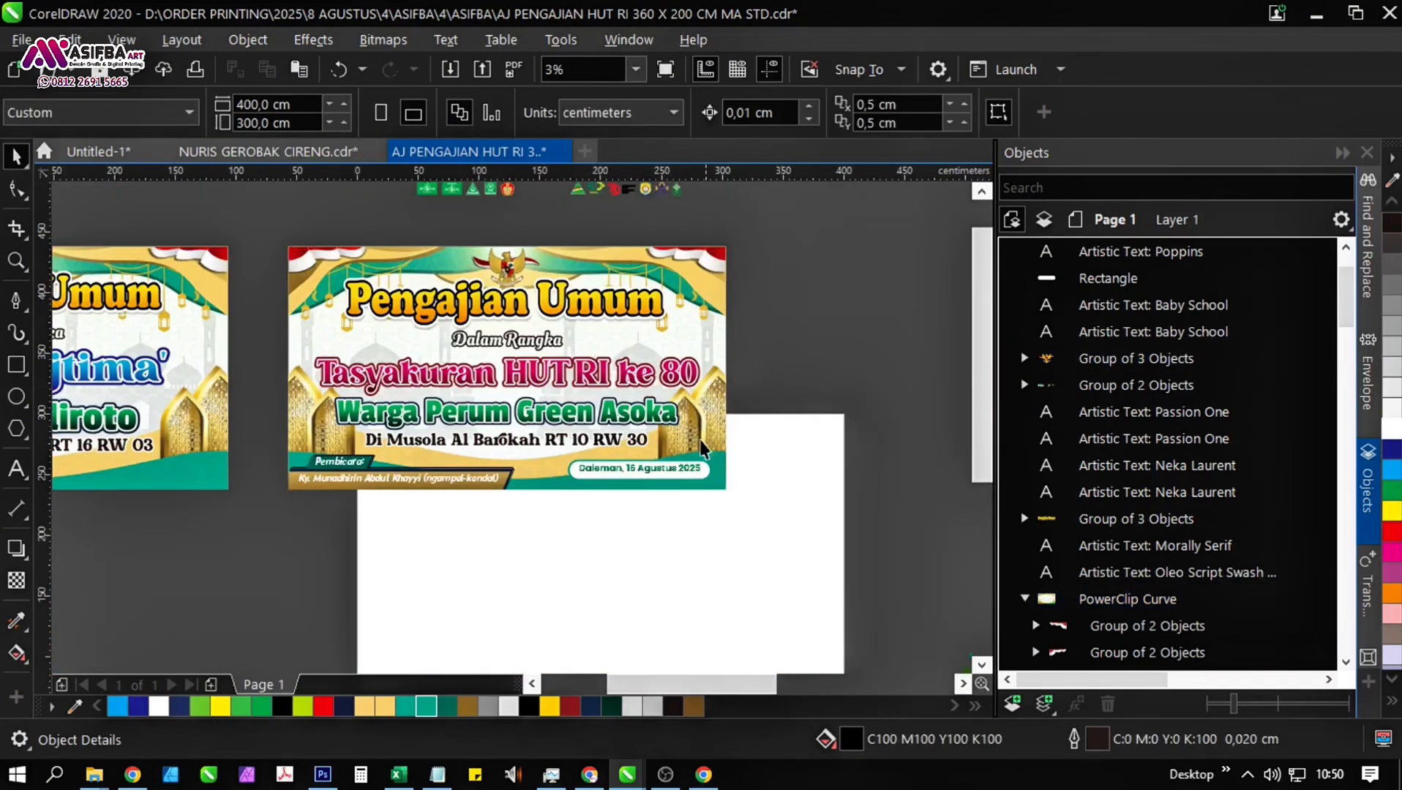
Move the "Di Musola Al Barokah RT 10 RW 30" line slightly down, away from the "Warga Perum Green Asoka" heading.
left_click(556, 440)
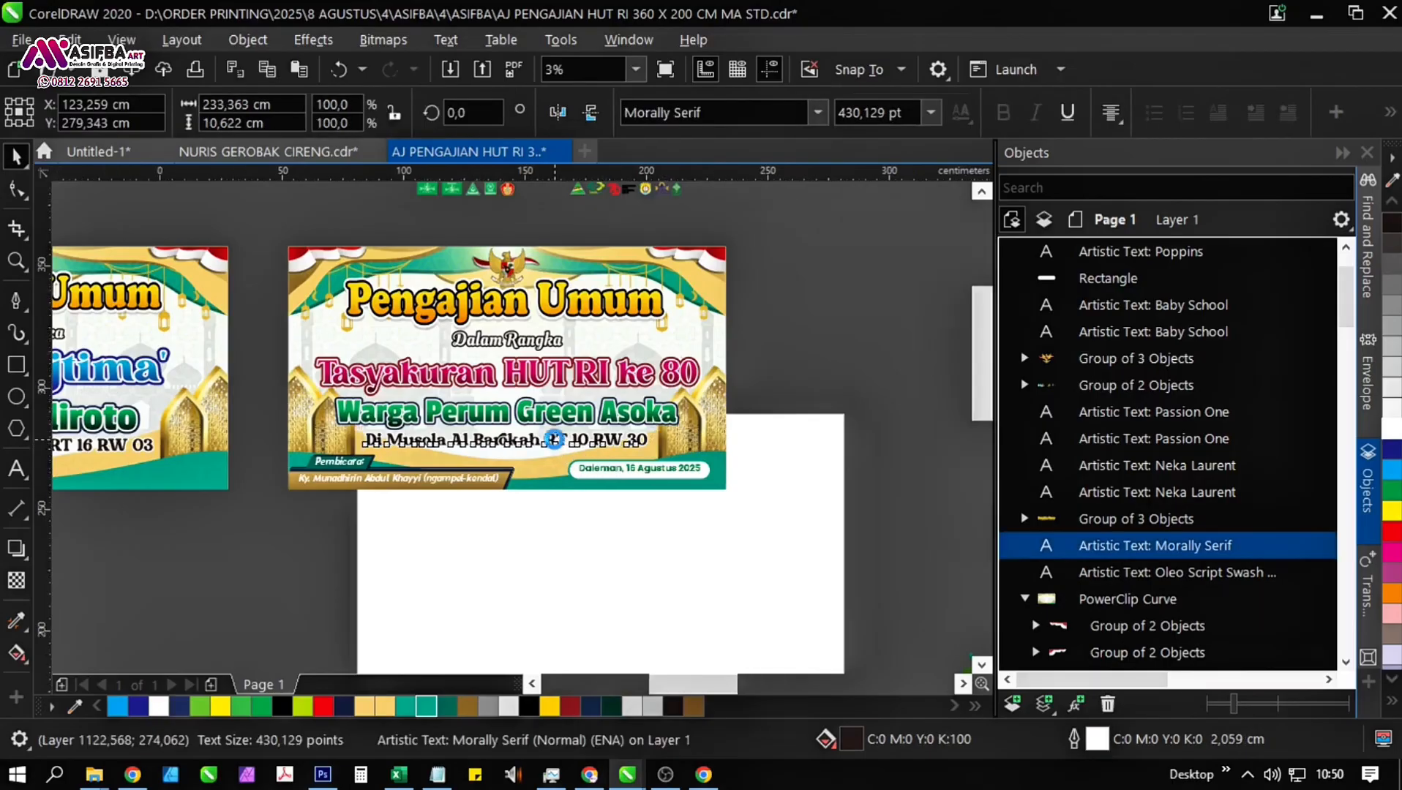
scroll(557, 439, "up", 2)
scroll(486, 451, "up", 1)
left_click_drag(490, 438, 490, 448)
scroll(491, 449, "down", 1)
scroll(661, 477, "down", 3)
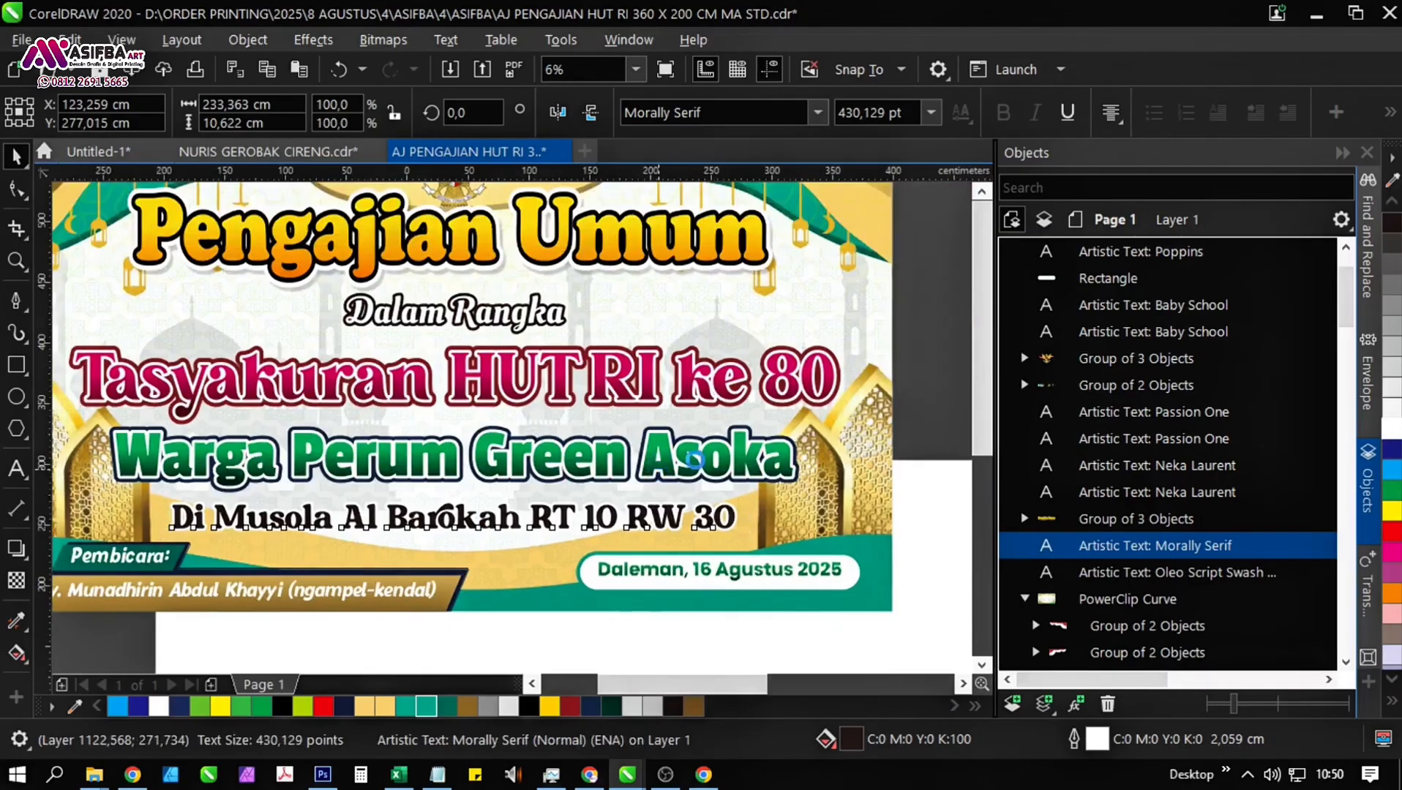
Compress all the banner text from "Pengajian Umum" to "Warga Perum Green Asoka" from above to about 115 cm tall.
left_click_drag(848, 479, 352, 390)
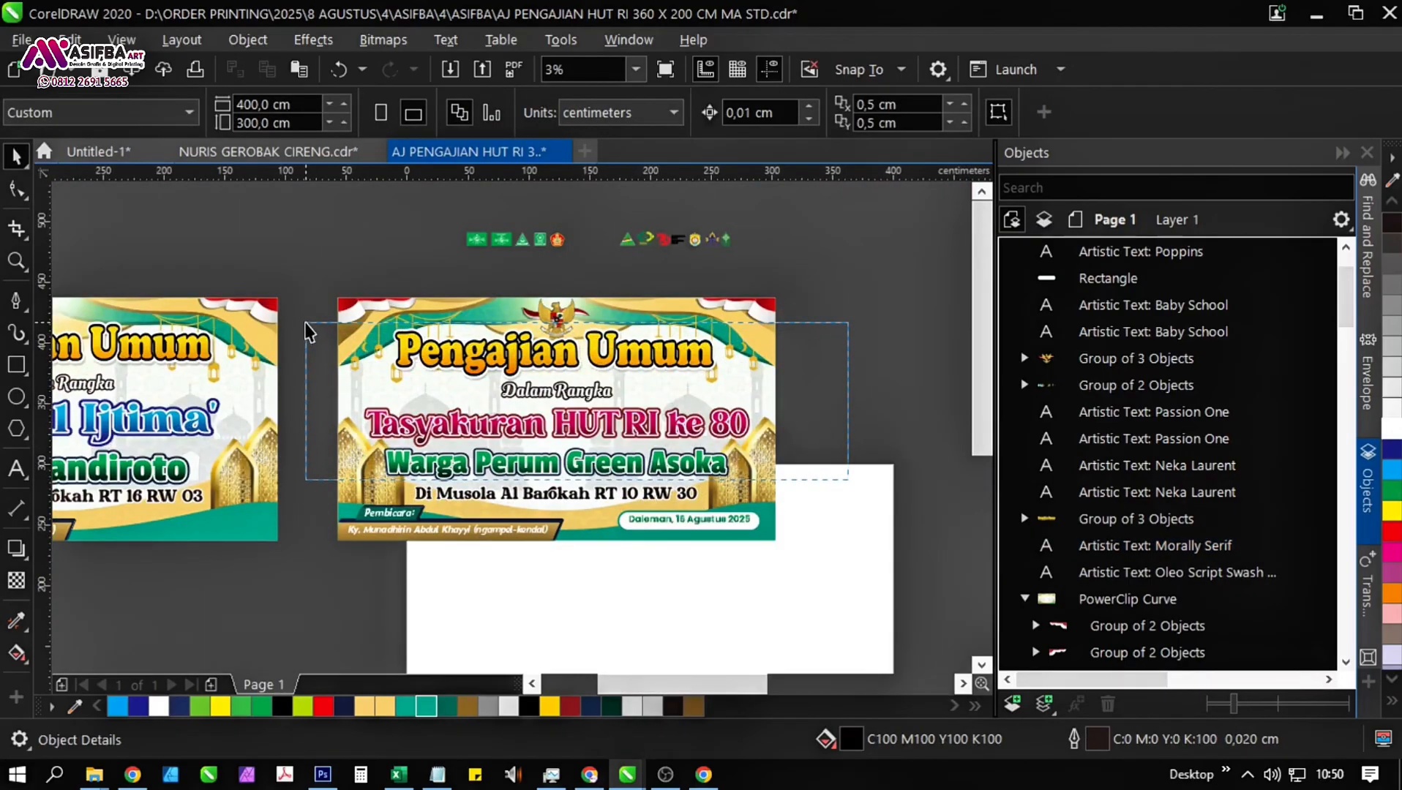
left_click_drag(306, 331, 306, 330)
scroll(573, 325, "up", 1)
left_click_drag(539, 327, 532, 354)
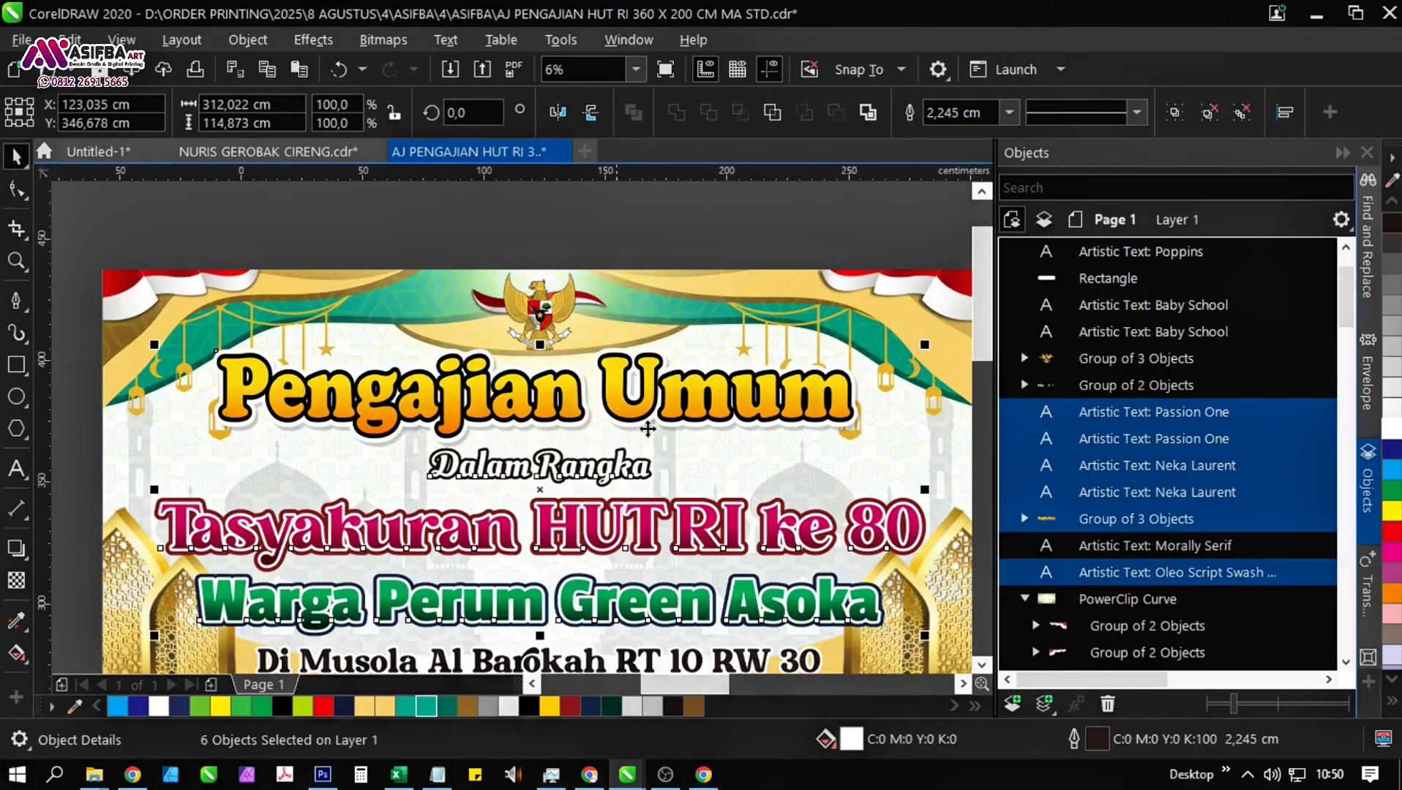
scroll(788, 453, "down", 2)
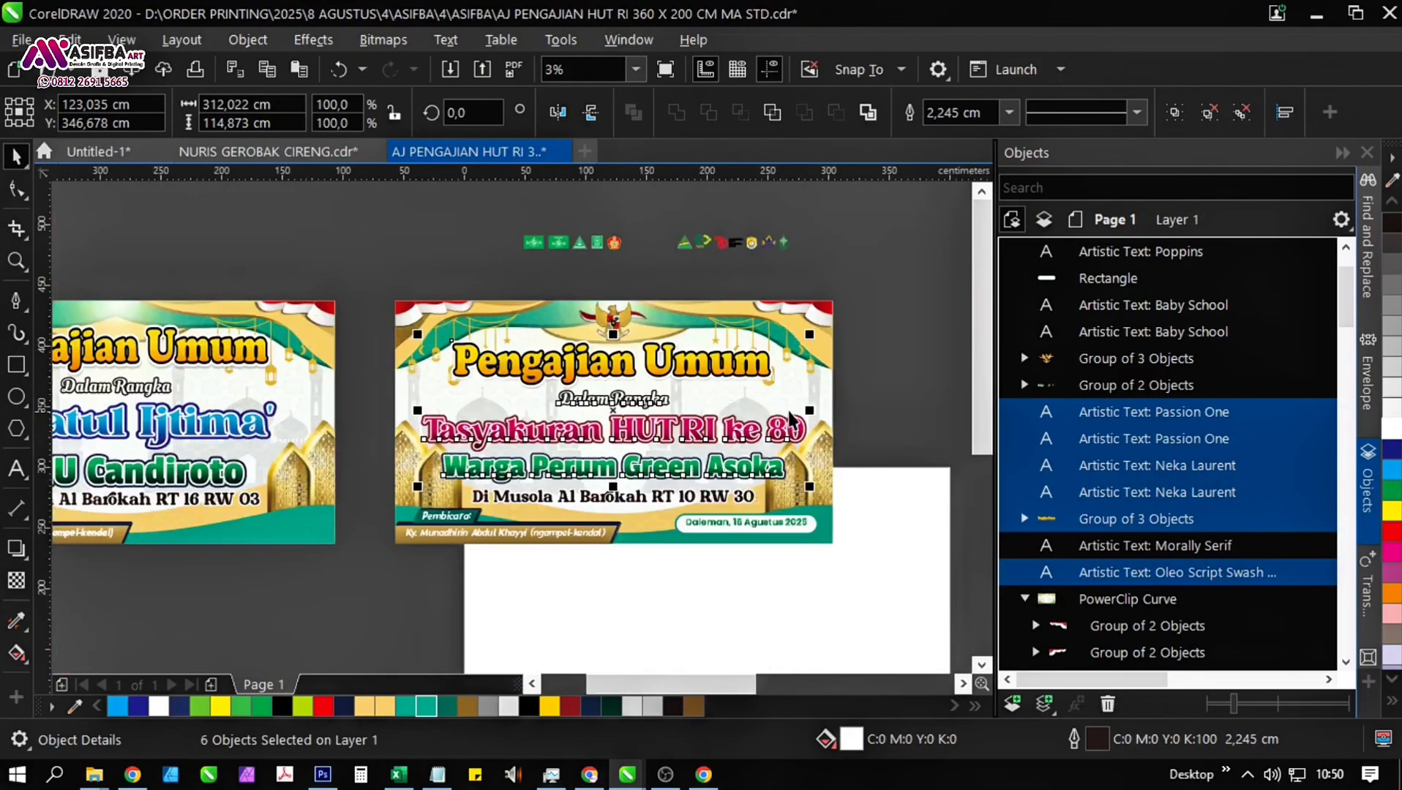
left_click(819, 414, "shift")
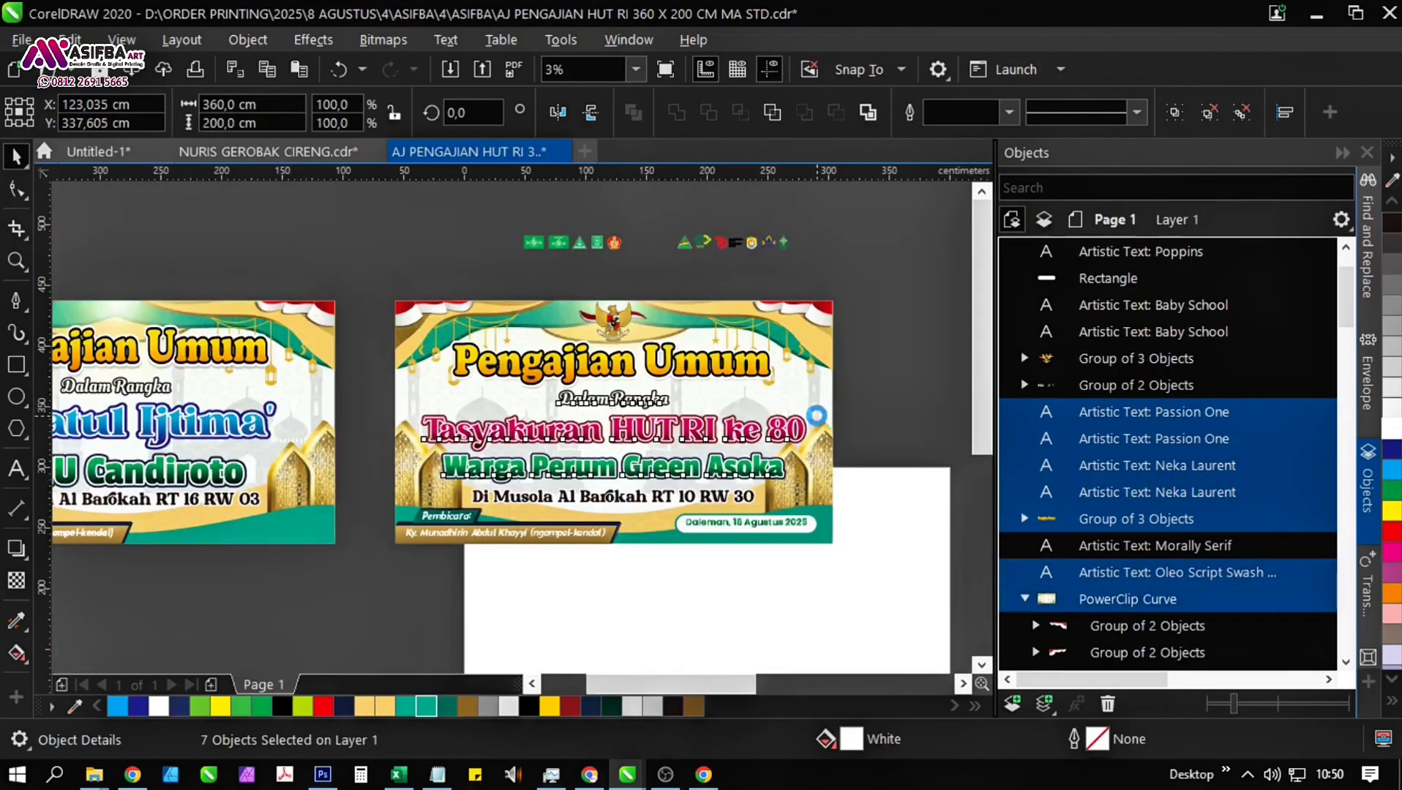
left_click(887, 433)
Shrink the "Dalam Rangka" text about its centre to about 339 pt and move it slightly down.
left_click(659, 403)
scroll(656, 401, "up", 2)
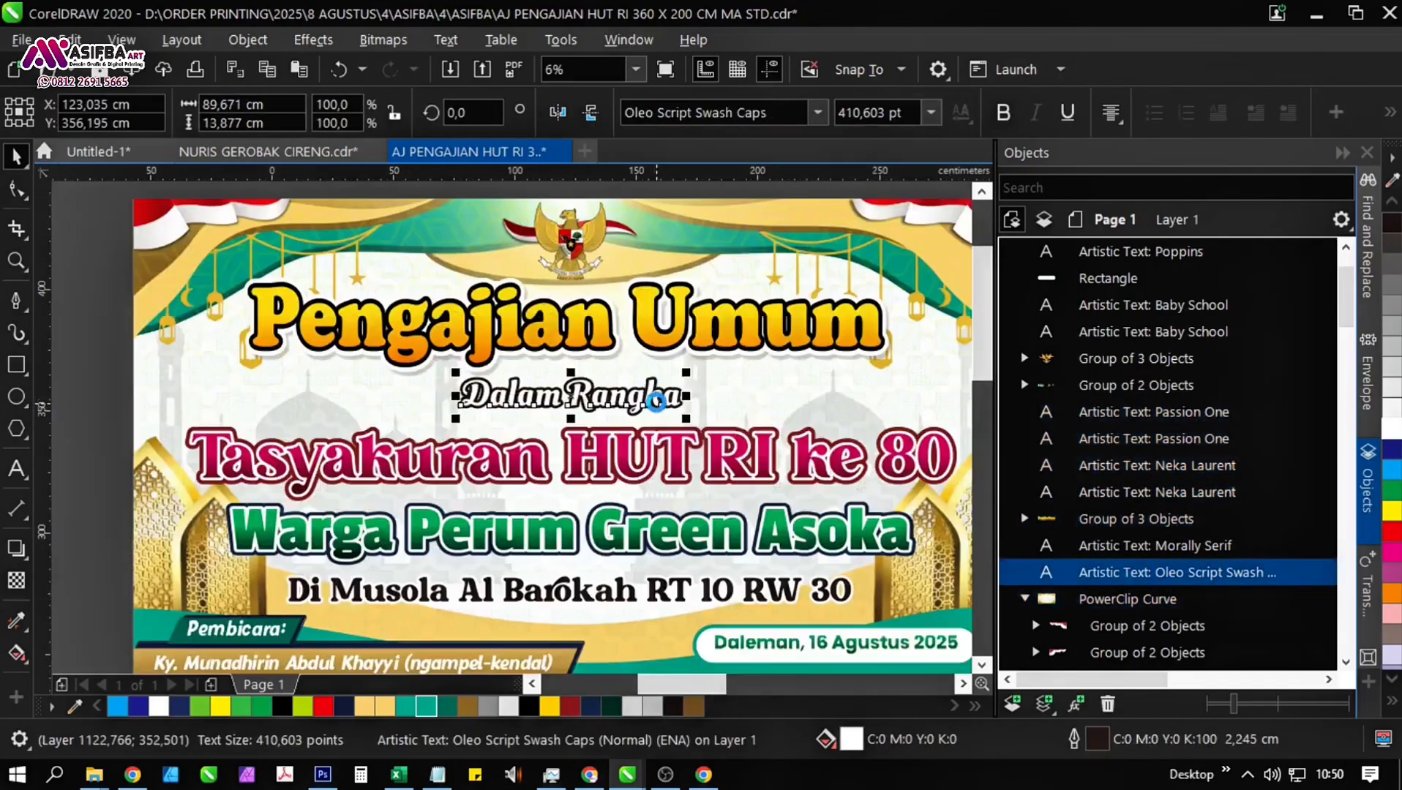
left_click_drag(688, 426, 646, 396)
scroll(658, 409, "up", 2)
scroll(566, 388, "down", 2)
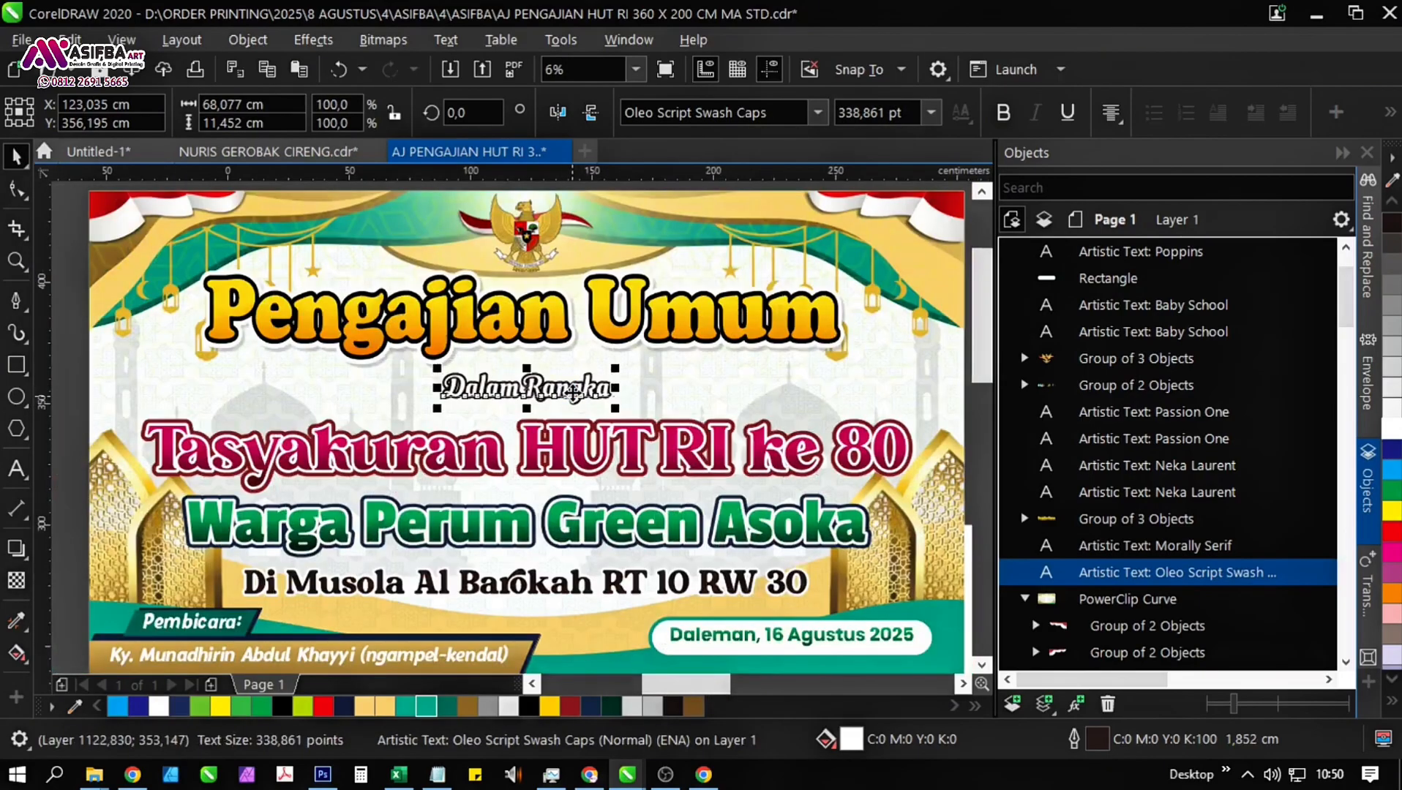
scroll(566, 396, "up", 2)
left_click_drag(568, 392, 564, 403)
scroll(563, 403, "down", 2)
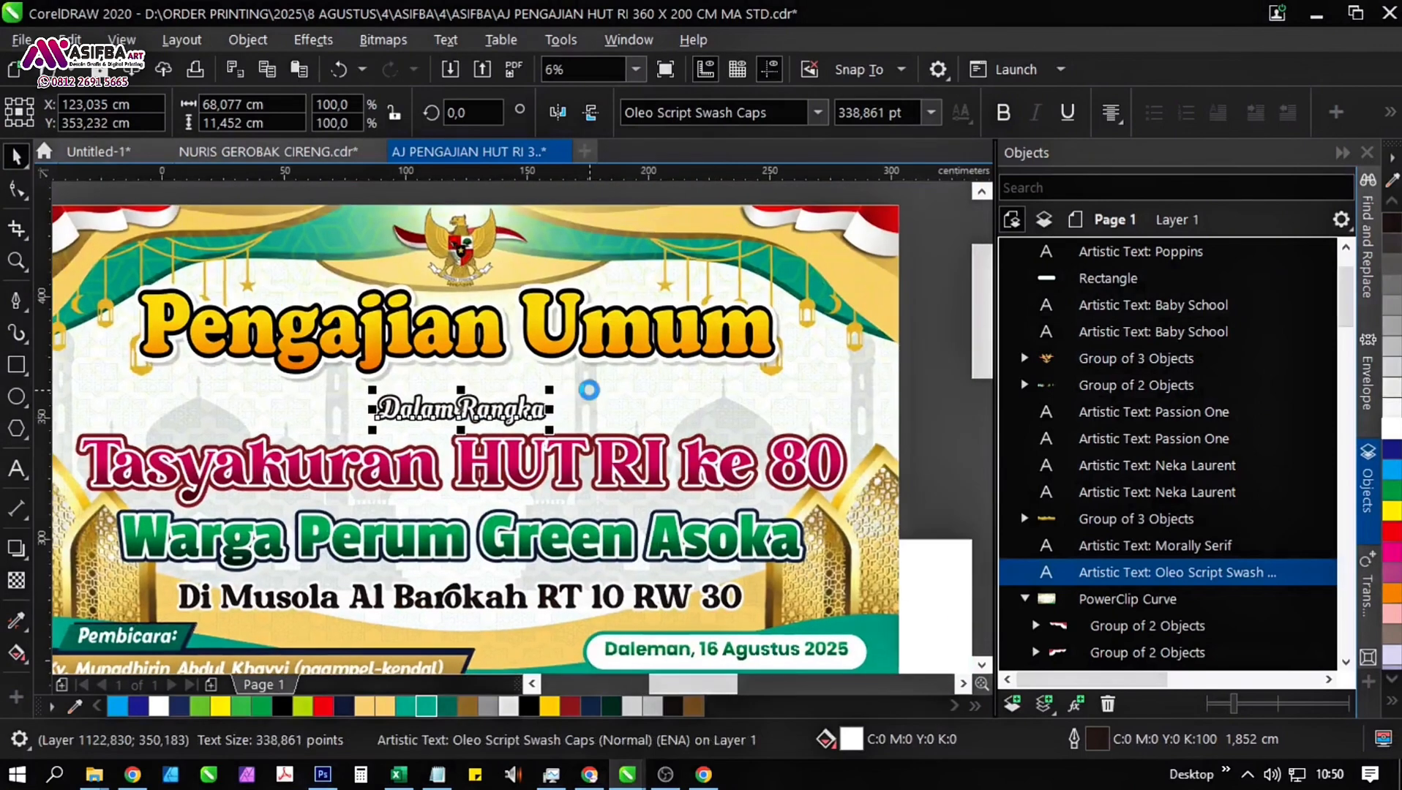
Move the "Pengajian Umum" title slightly down, closer to the smaller "Dalam Rangka" text.
scroll(747, 390, "down", 2)
left_click_drag(808, 401, 291, 334)
scroll(530, 361, "up", 2)
mouse_move(545, 365)
left_mouse_down()
mouse_move(545, 377)
mouse_move(545, 365)
left_mouse_up()
scroll(634, 364, "down", 2)
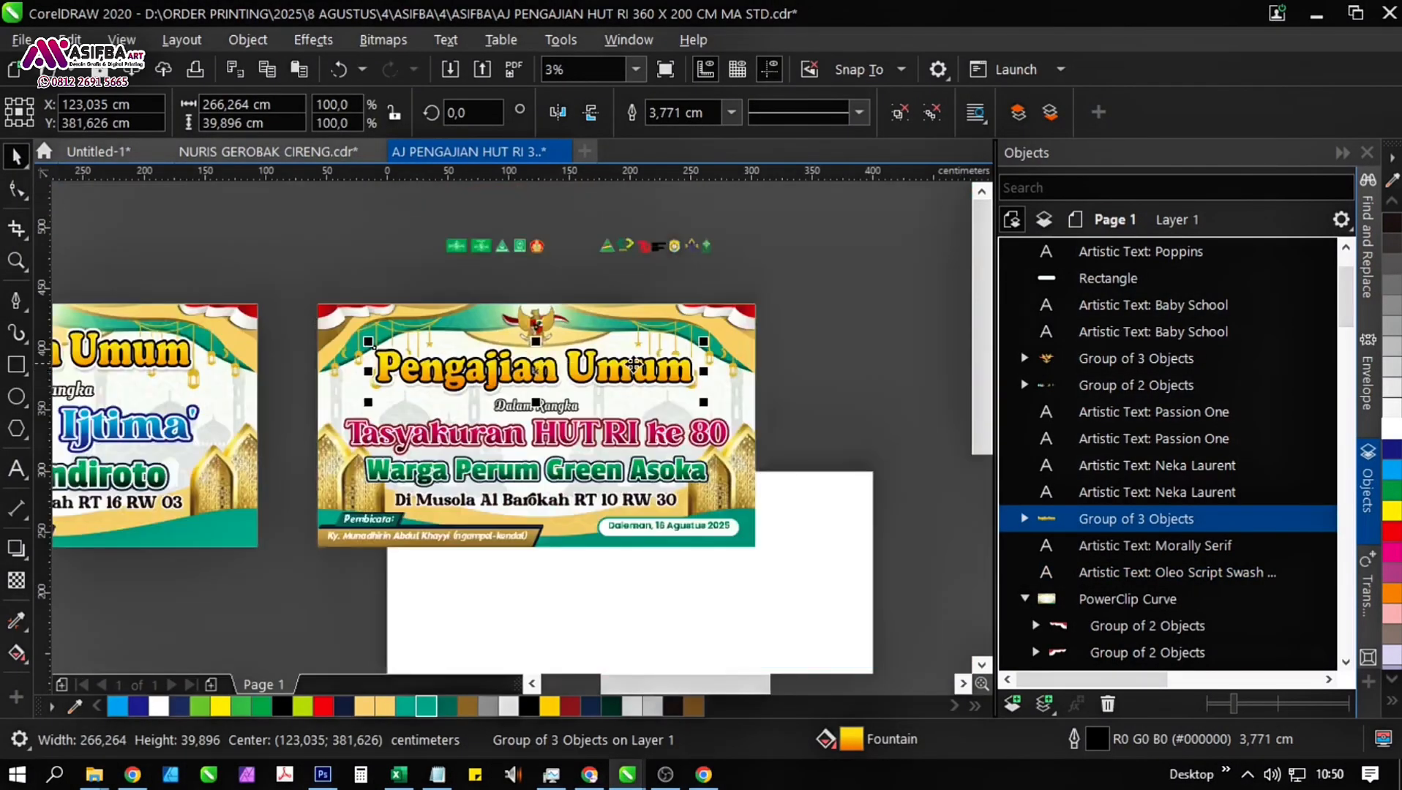
left_click(842, 384)
Shrink the Garuda emblem about its centre to about 52 cm wide and move it slightly up.
scroll(538, 335, "up", 2)
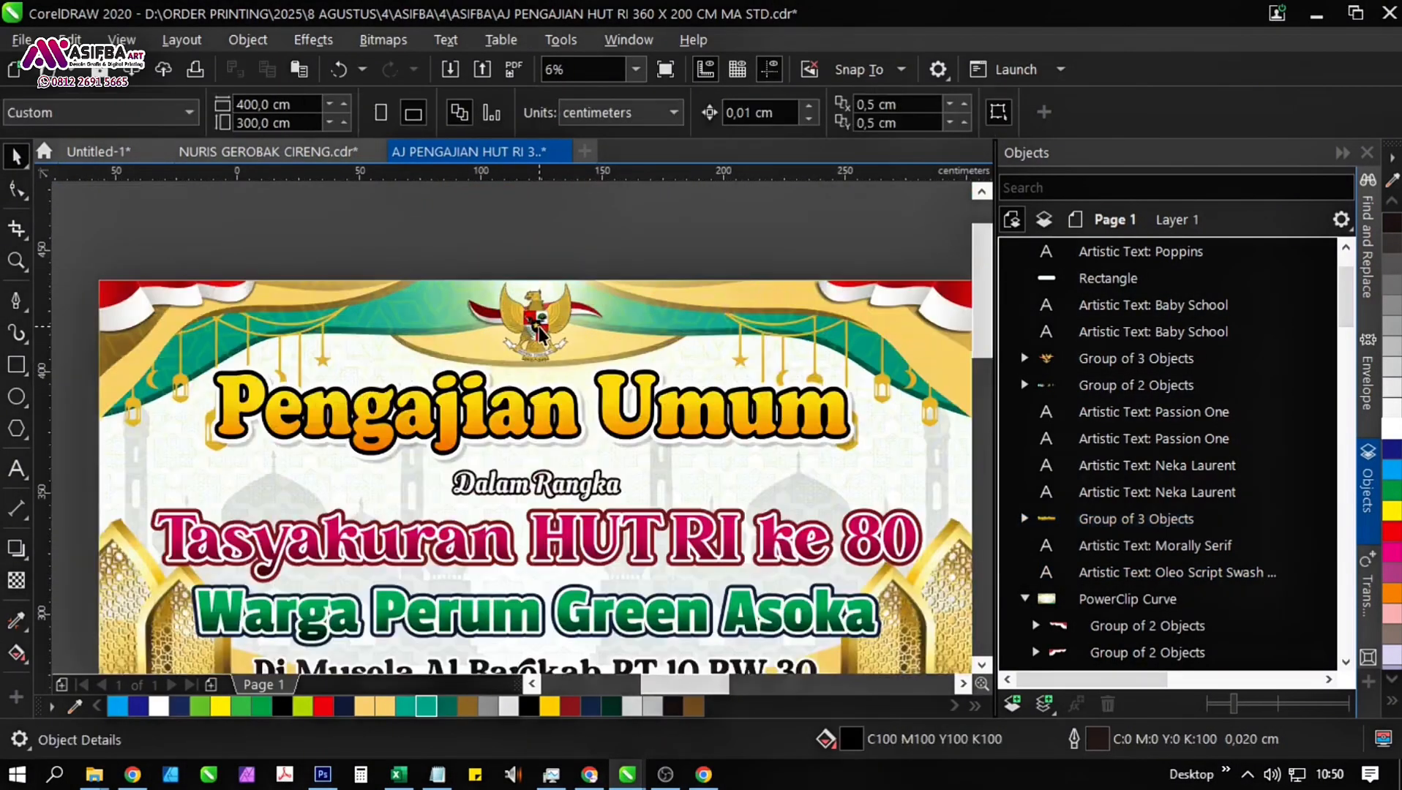
left_click(538, 335)
scroll(659, 465, "up", 2)
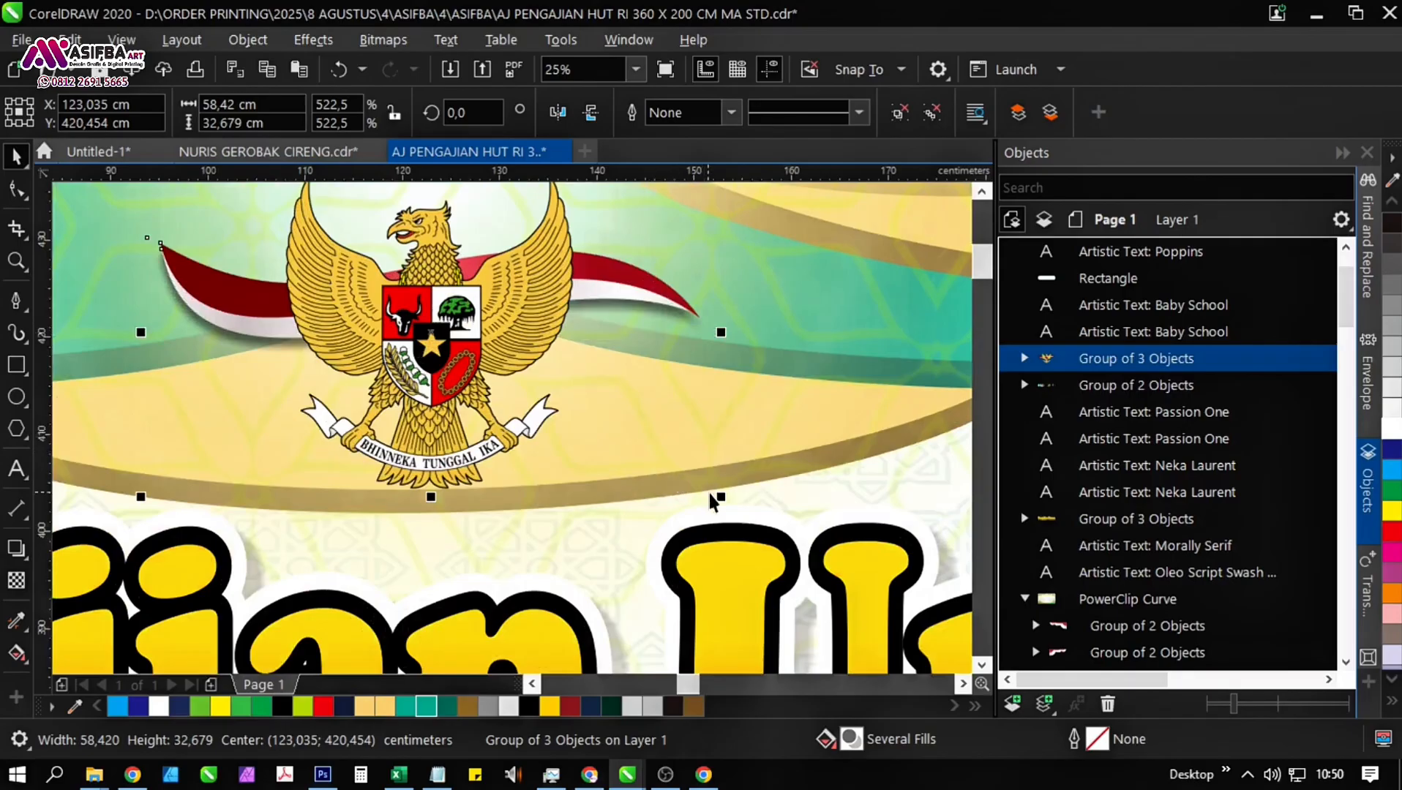
left_click_drag(713, 497, 688, 490)
scroll(517, 372, "down", 1)
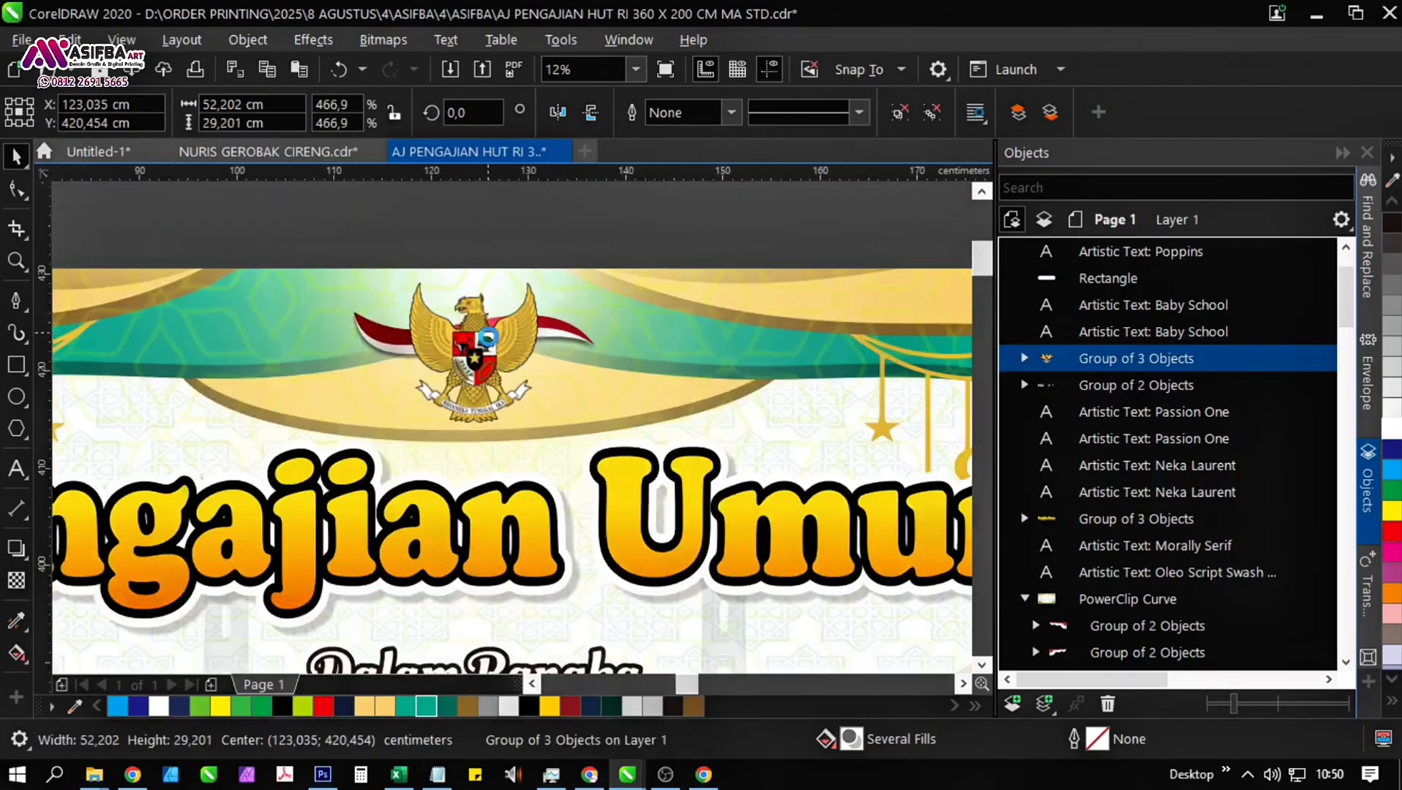
scroll(486, 342, "up", 1)
left_click_drag(486, 343, 486, 340)
scroll(486, 340, "down", 1)
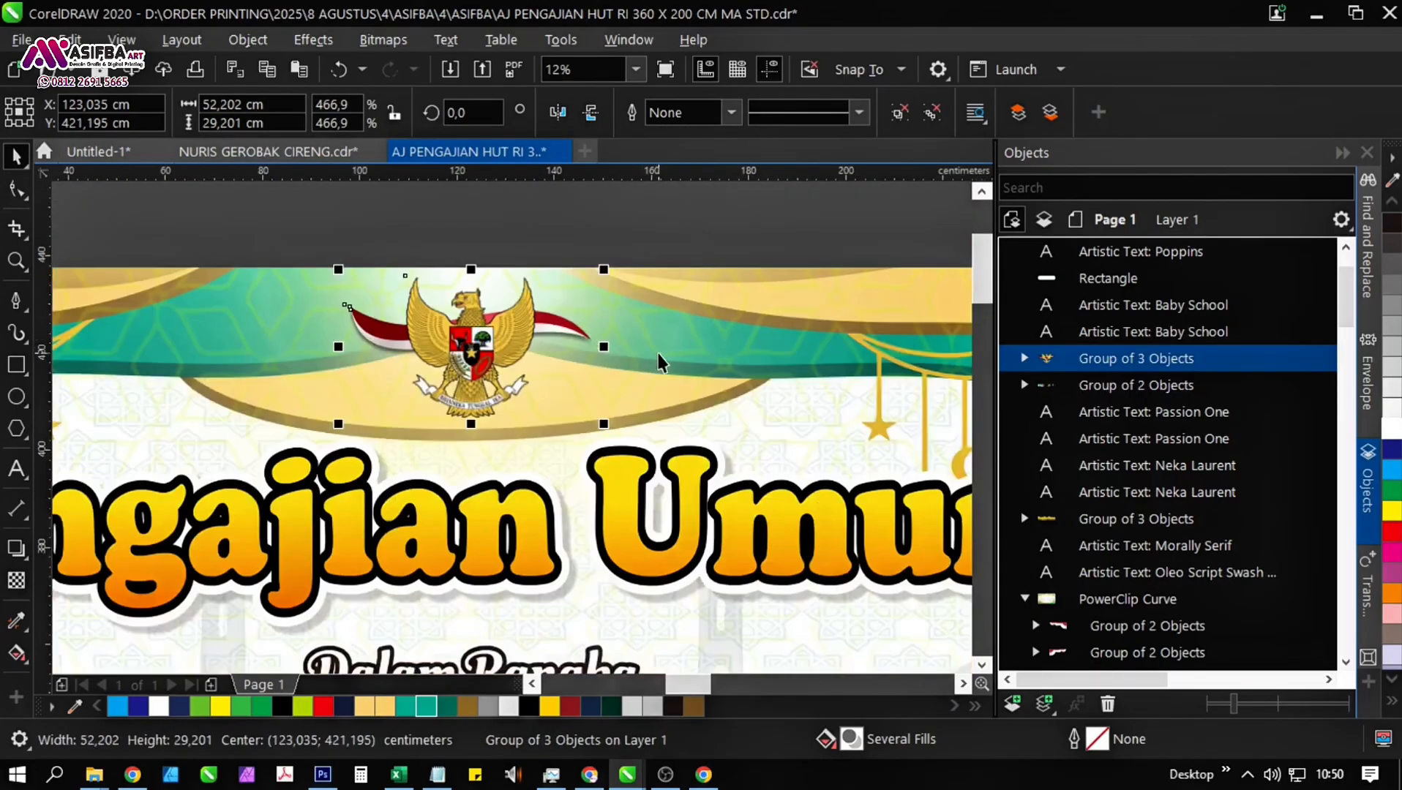
left_click(659, 362, "shift")
scroll(629, 333, "down", 2)
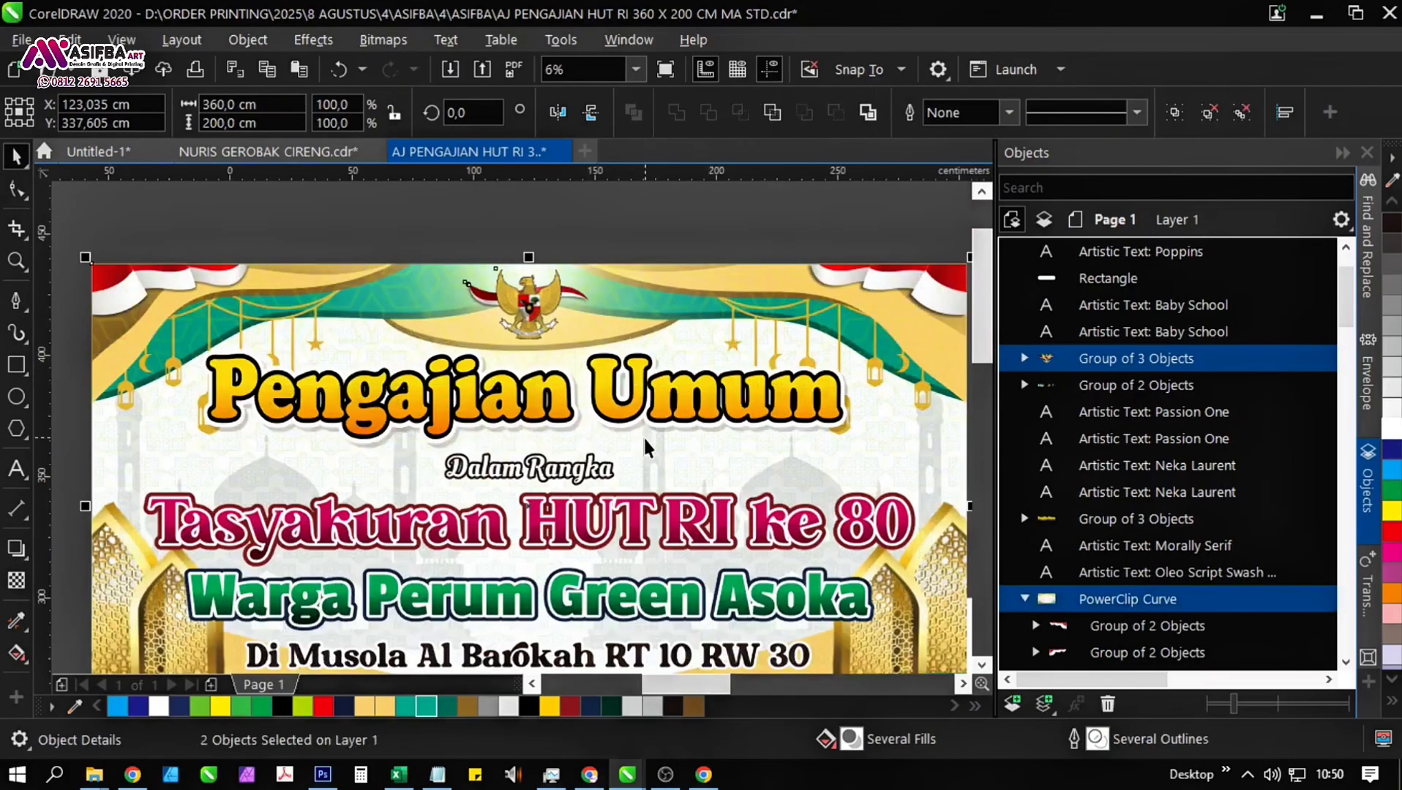
scroll(602, 349, "down", 1)
left_click(796, 389)
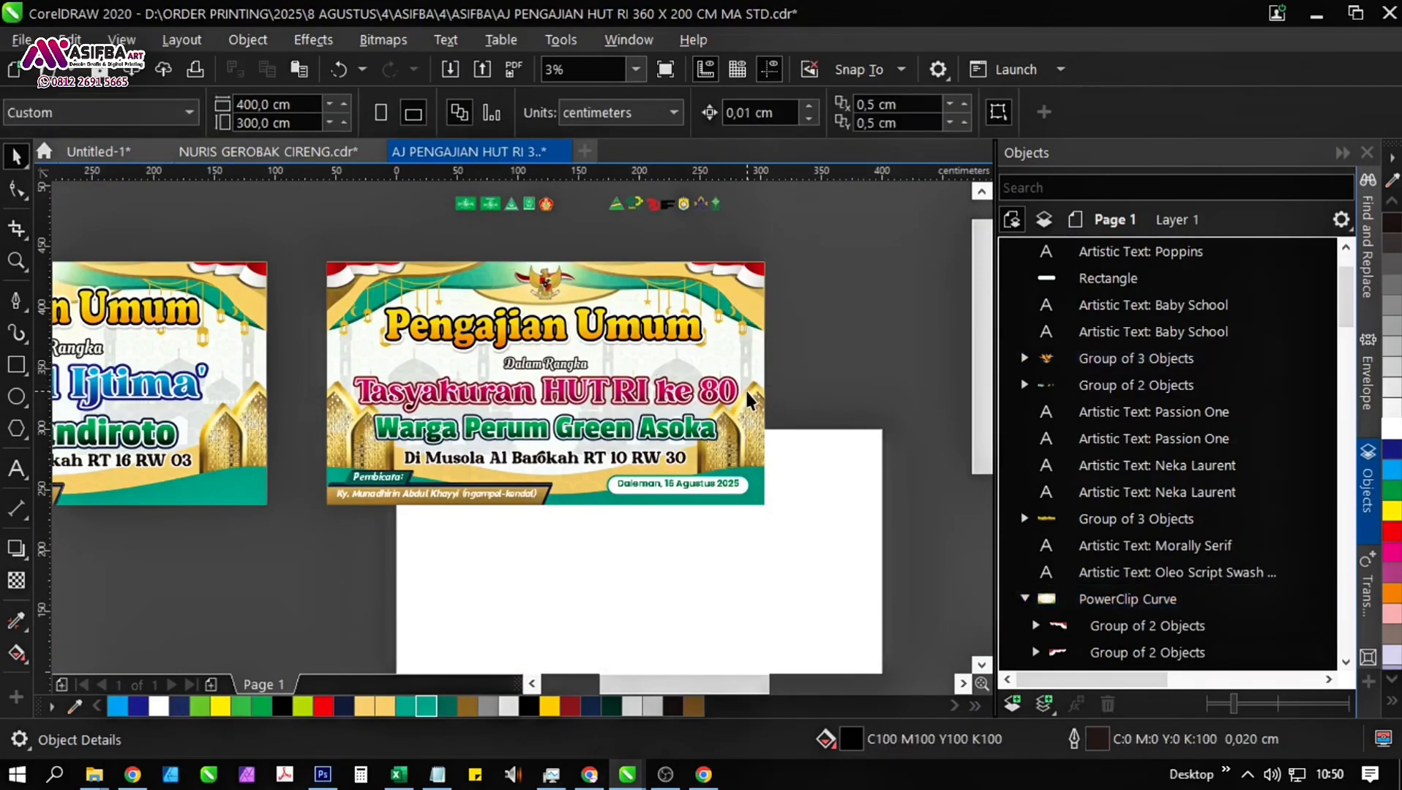
scroll(525, 457, "left", 3)
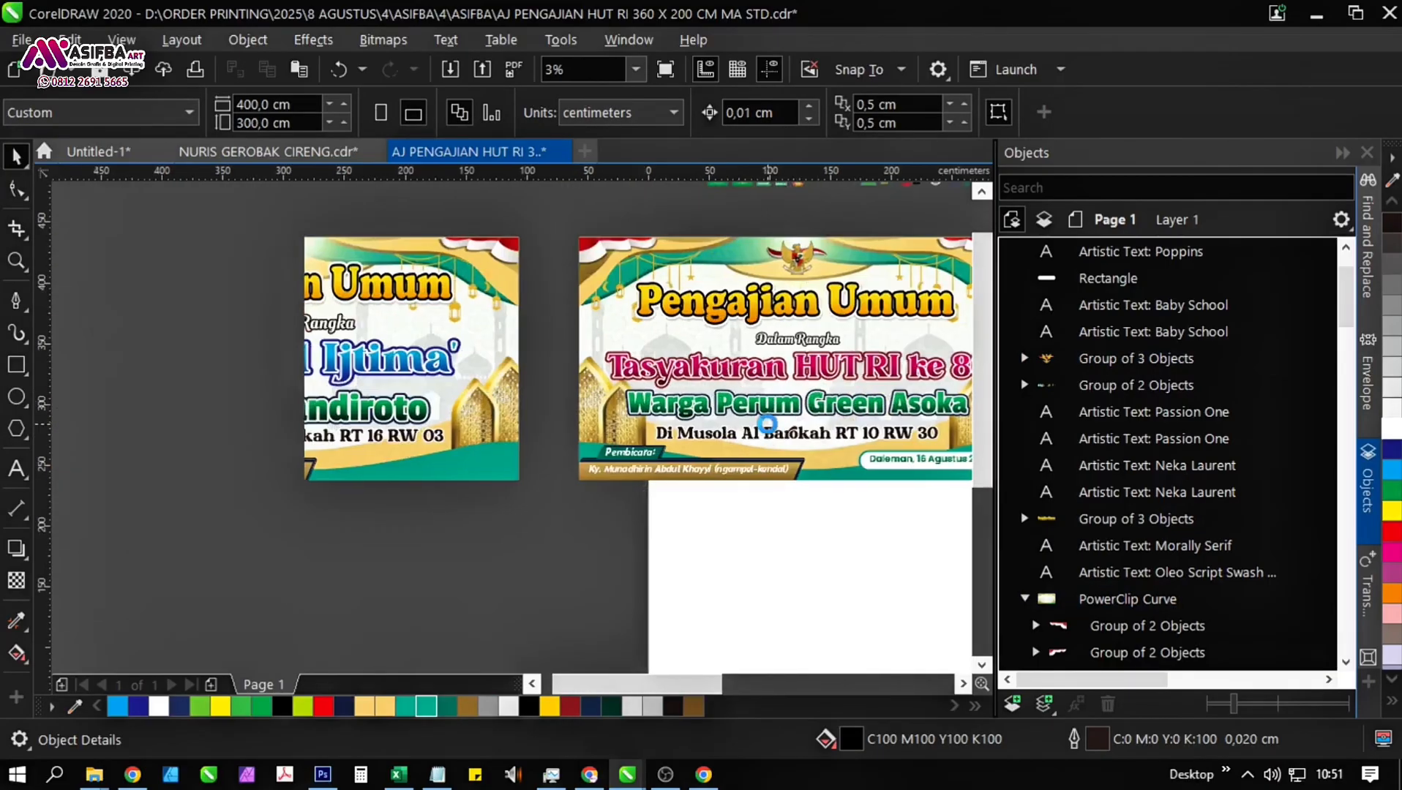
scroll(590, 412, "down", 1)
scroll(589, 414, "down", 1)
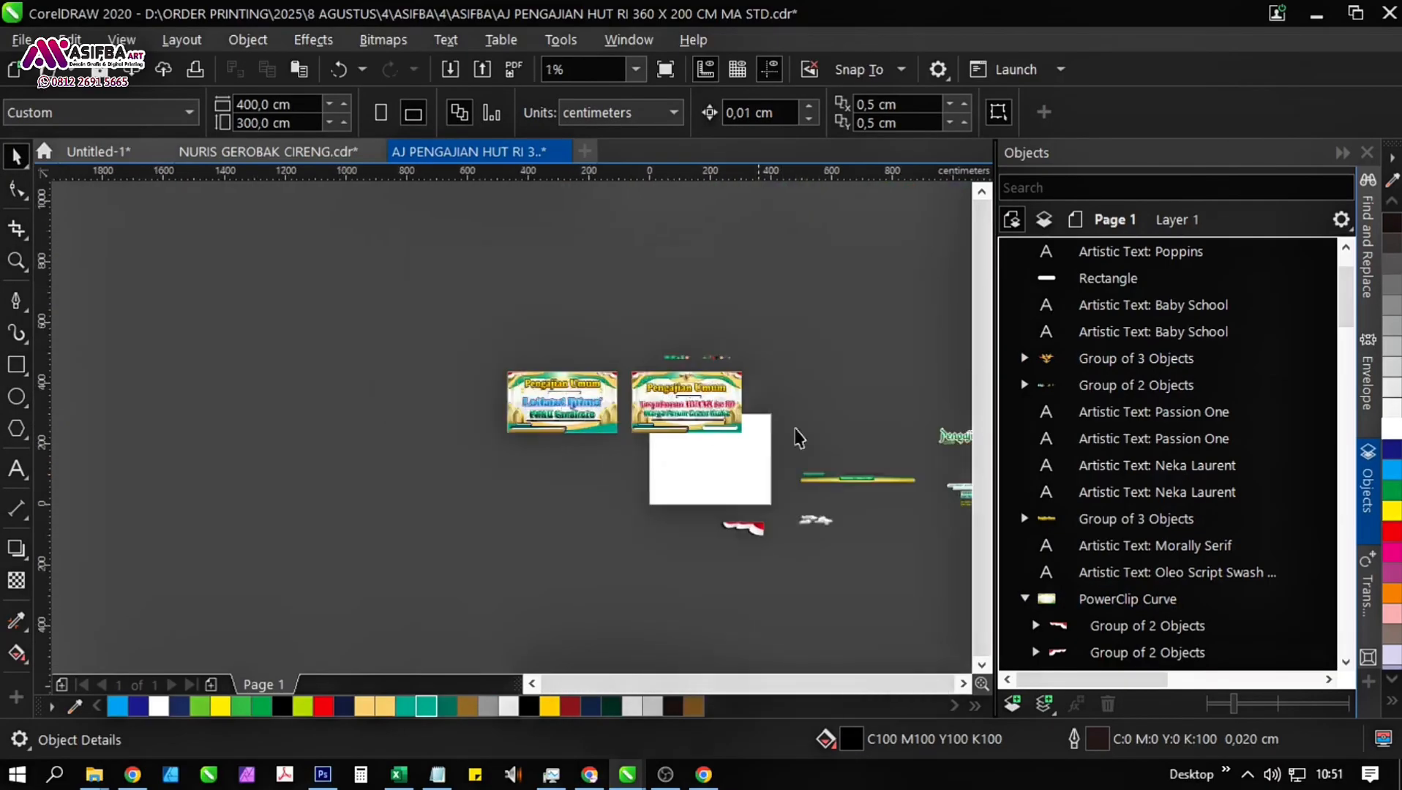
Delete the group of small logos above the "Tasyakuran HUT RI ke 80" banner.
left_click_drag(795, 431, 390, 367)
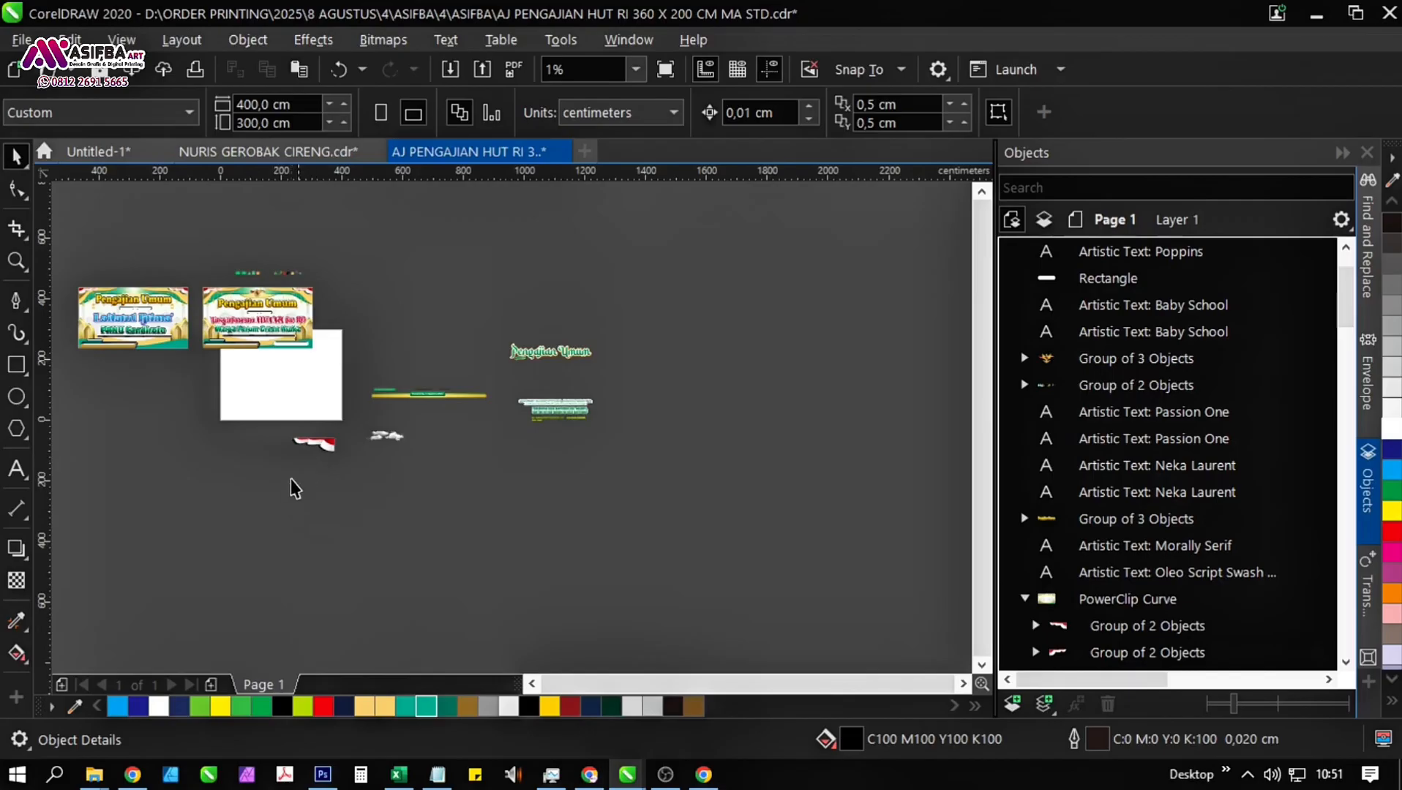
left_click_drag(294, 488, 510, 439)
left_click_drag(285, 389, 558, 433)
scroll(386, 452, "down", 1)
scroll(445, 334, "up", 1)
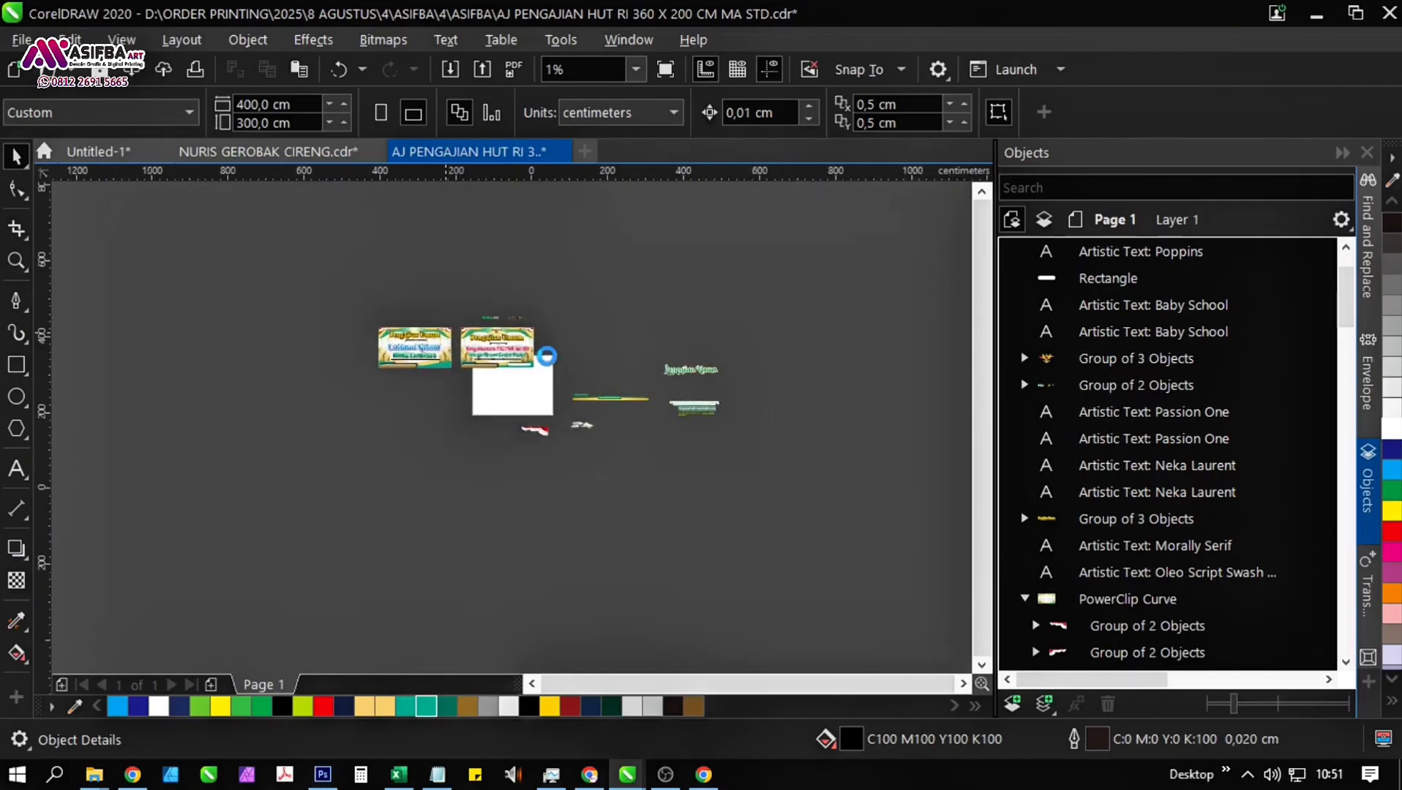
scroll(546, 357, "up", 2)
scroll(669, 342, "up", 1)
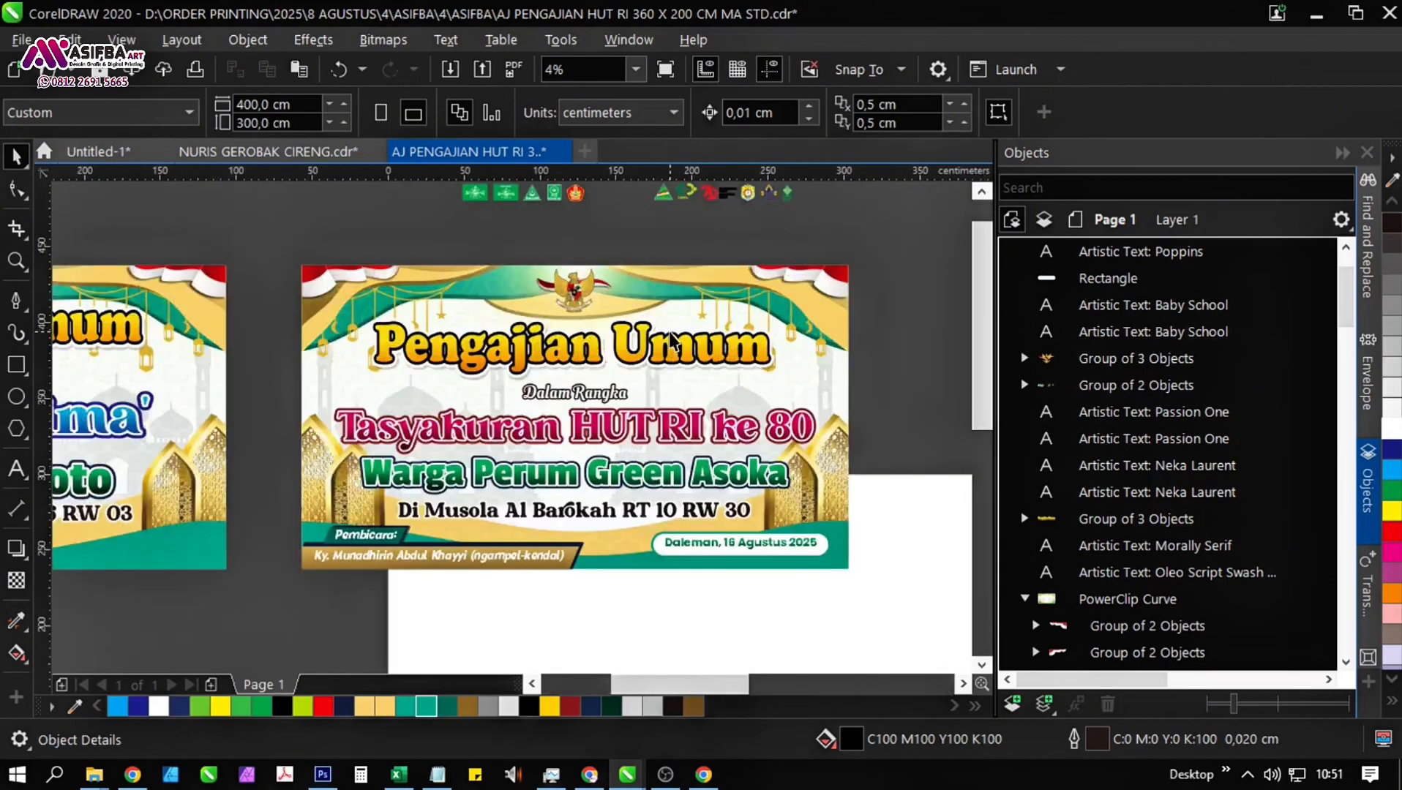
left_click_drag(669, 343, 515, 467)
left_click_drag(235, 265, 747, 364)
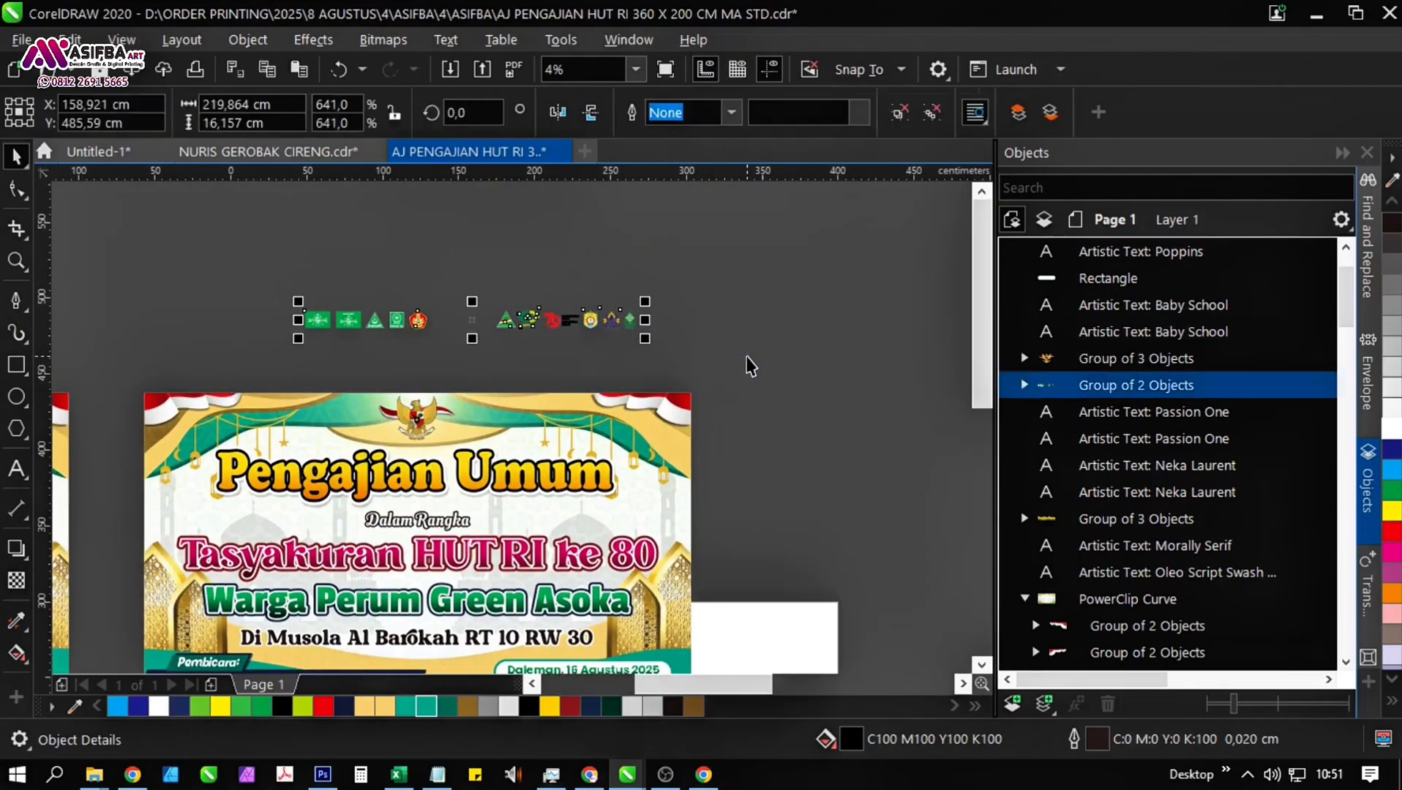
key("Delete")
Move the white cloud bitmap over the "Tasyakuran HUT RI ke 80" banner's lower-right corner and bring it to the front.
left_click_drag(807, 461, 373, 318)
left_click_drag(717, 421, 590, 405)
scroll(590, 404, "down", 1)
left_click_drag(890, 535, 650, 419)
left_click_drag(179, 467, 400, 512)
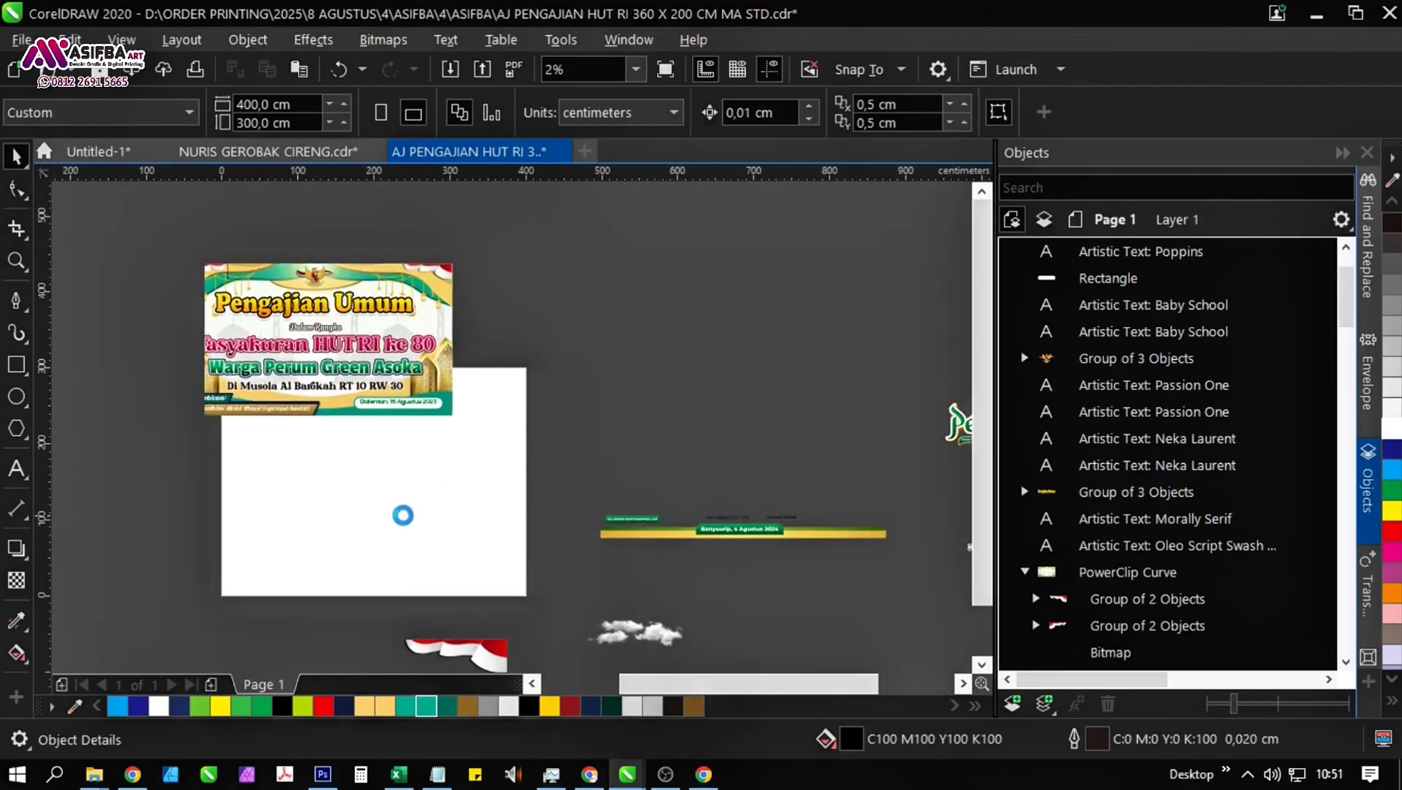
left_click(660, 634)
left_click_drag(660, 634, 427, 425)
scroll(419, 415, "up", 2)
key("shift+Page_Up")
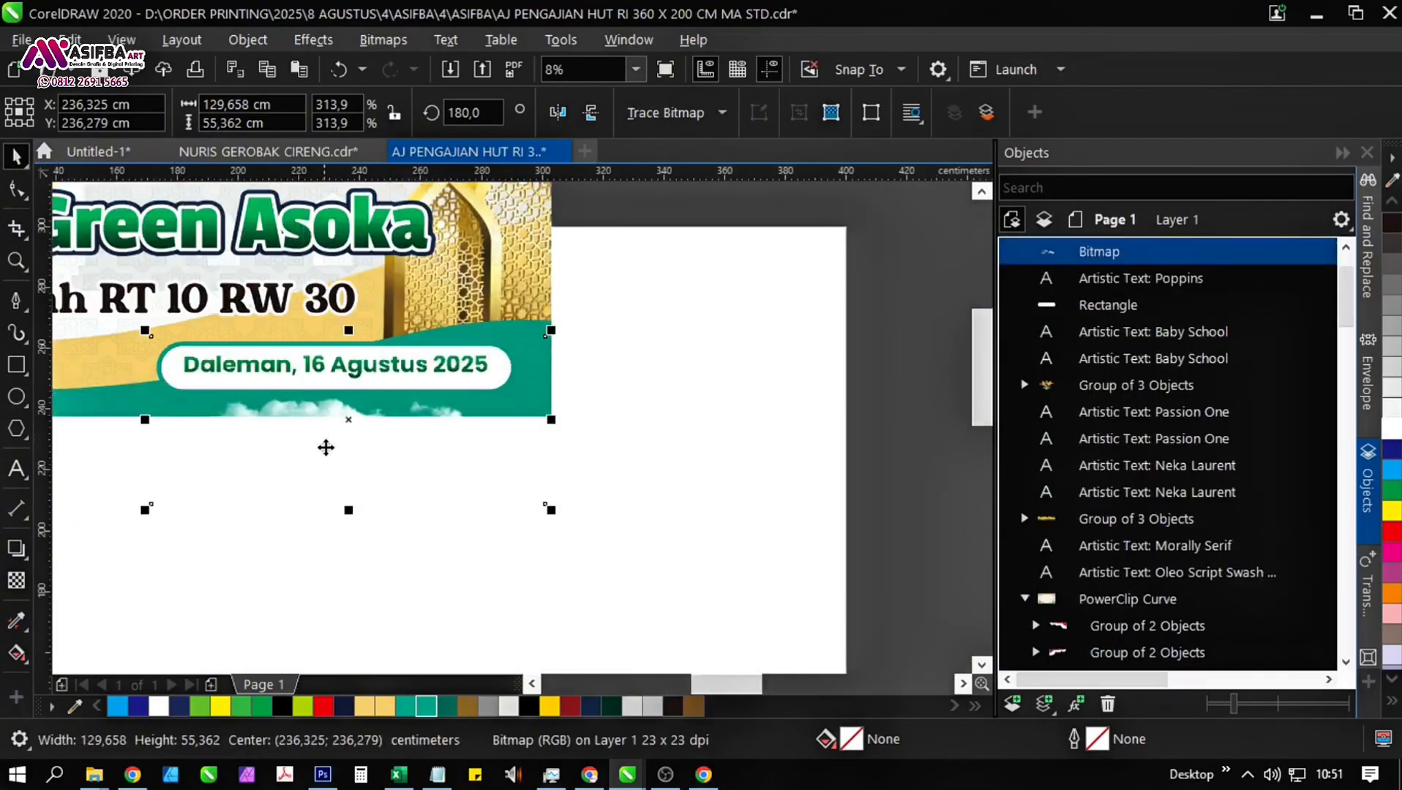
left_click_drag(326, 447, 369, 419)
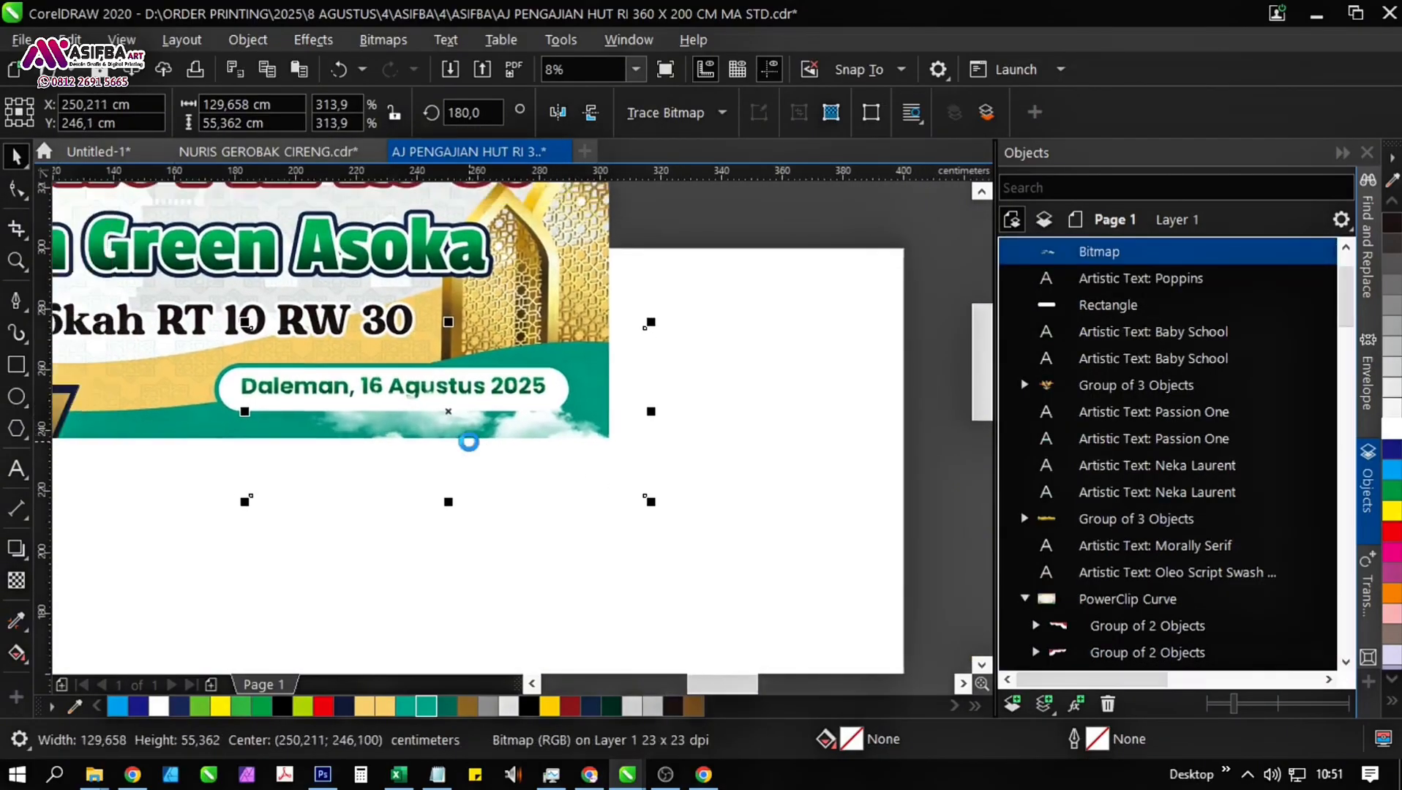
left_click_drag(468, 442, 542, 407)
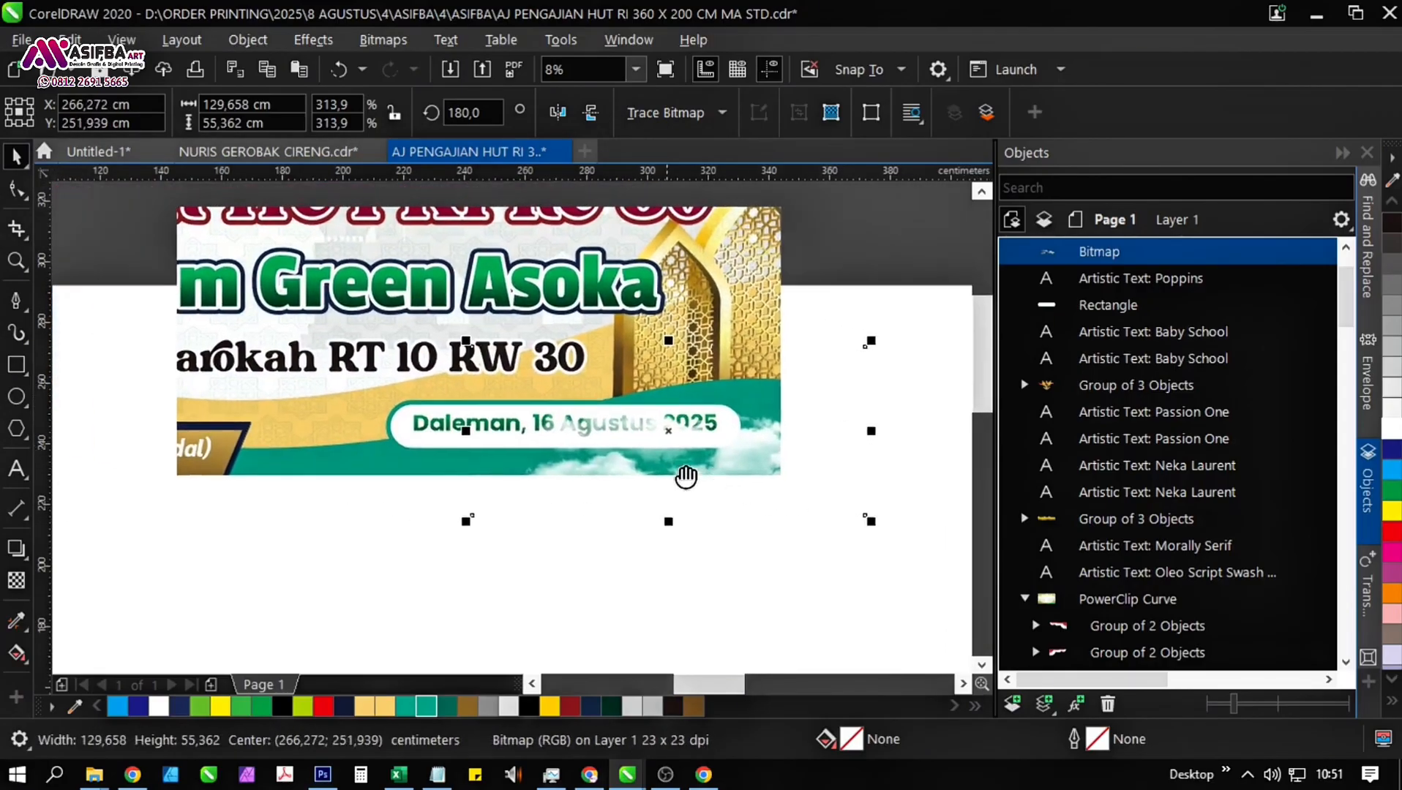
PowerClip the cloud bitmap inside the banner background, behind the date label.
right_click(767, 456)
left_click(849, 420)
left_click(747, 333)
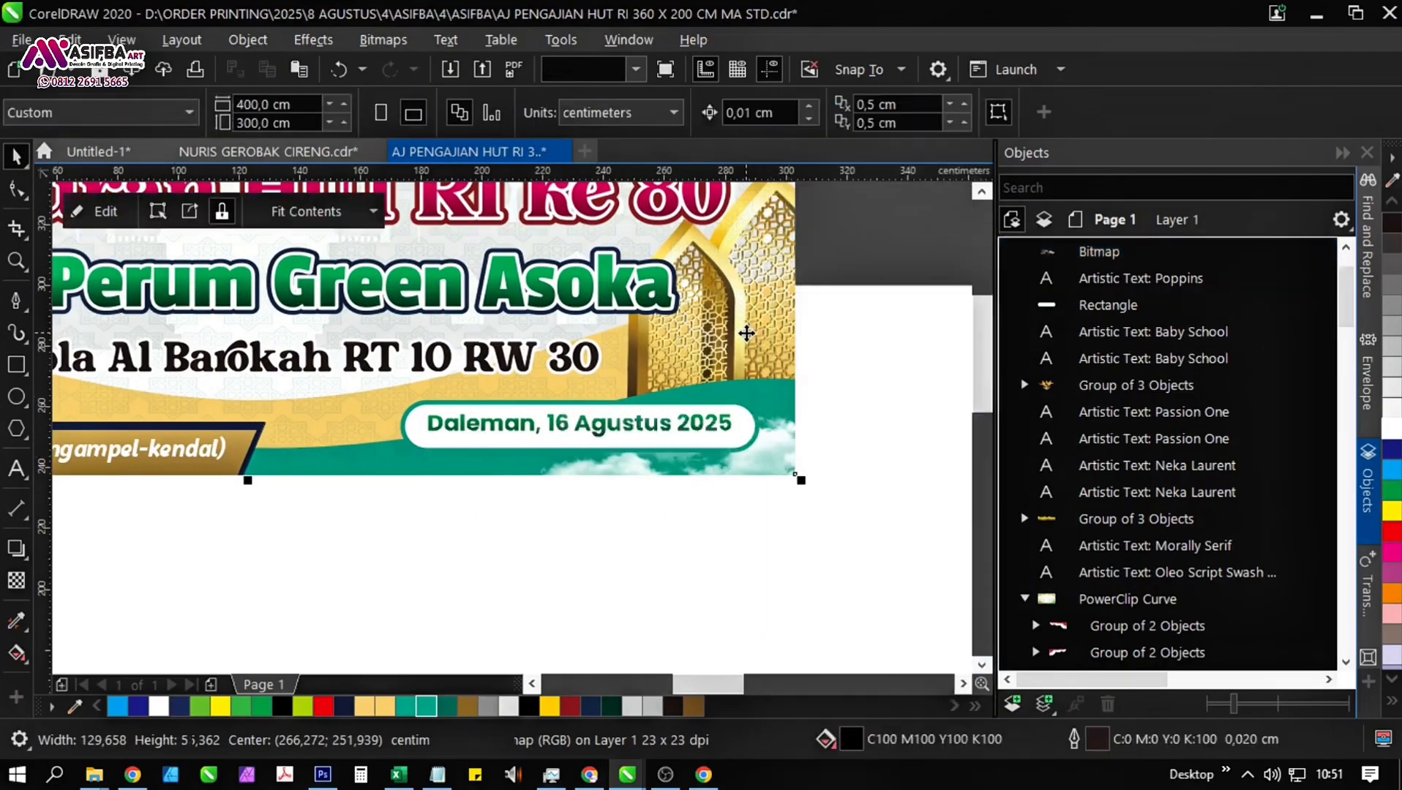
left_click(625, 526)
scroll(542, 461, "down", 1)
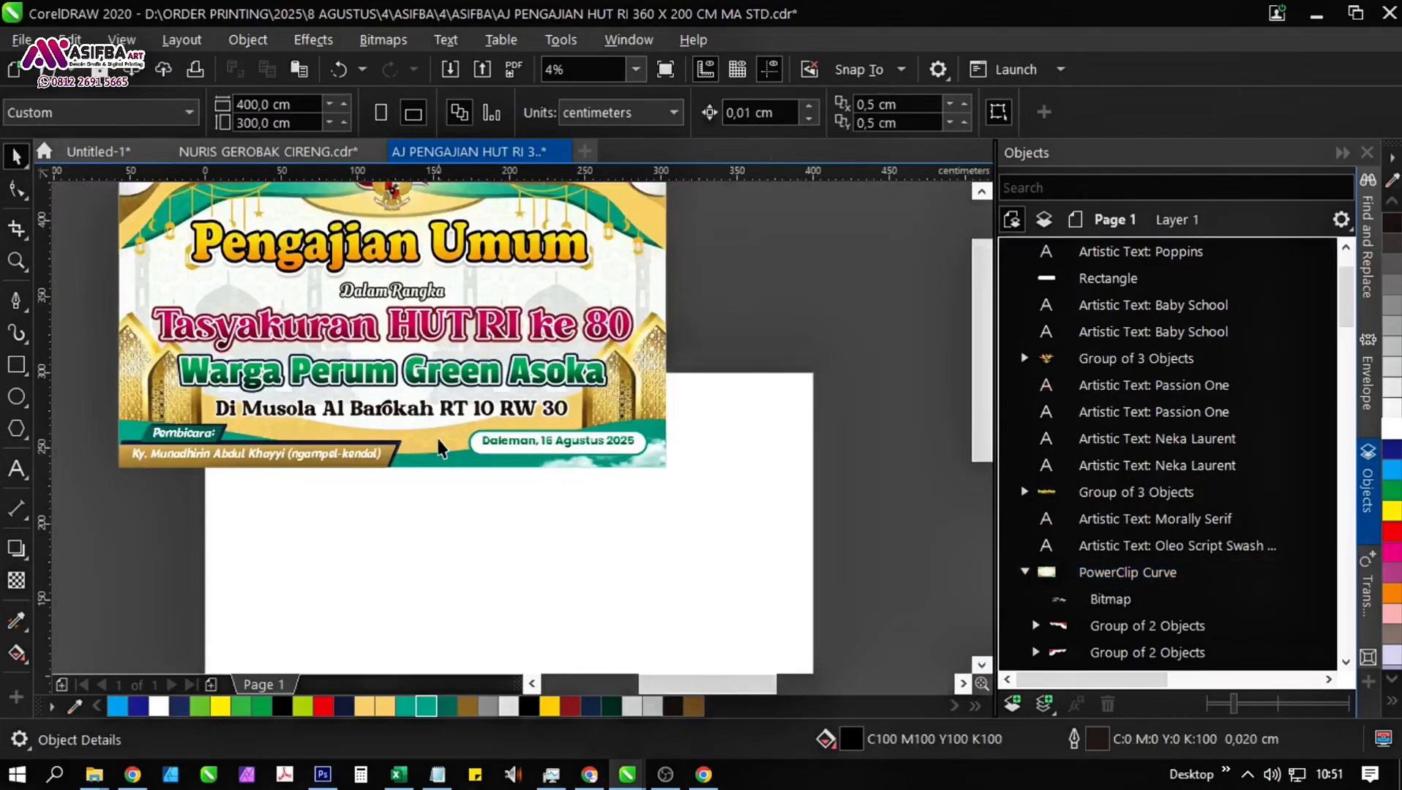
Open the background's PowerClip contents and place a copy of the cloud at the banner's lower-left corner.
left_click(330, 402)
left_click(90, 221)
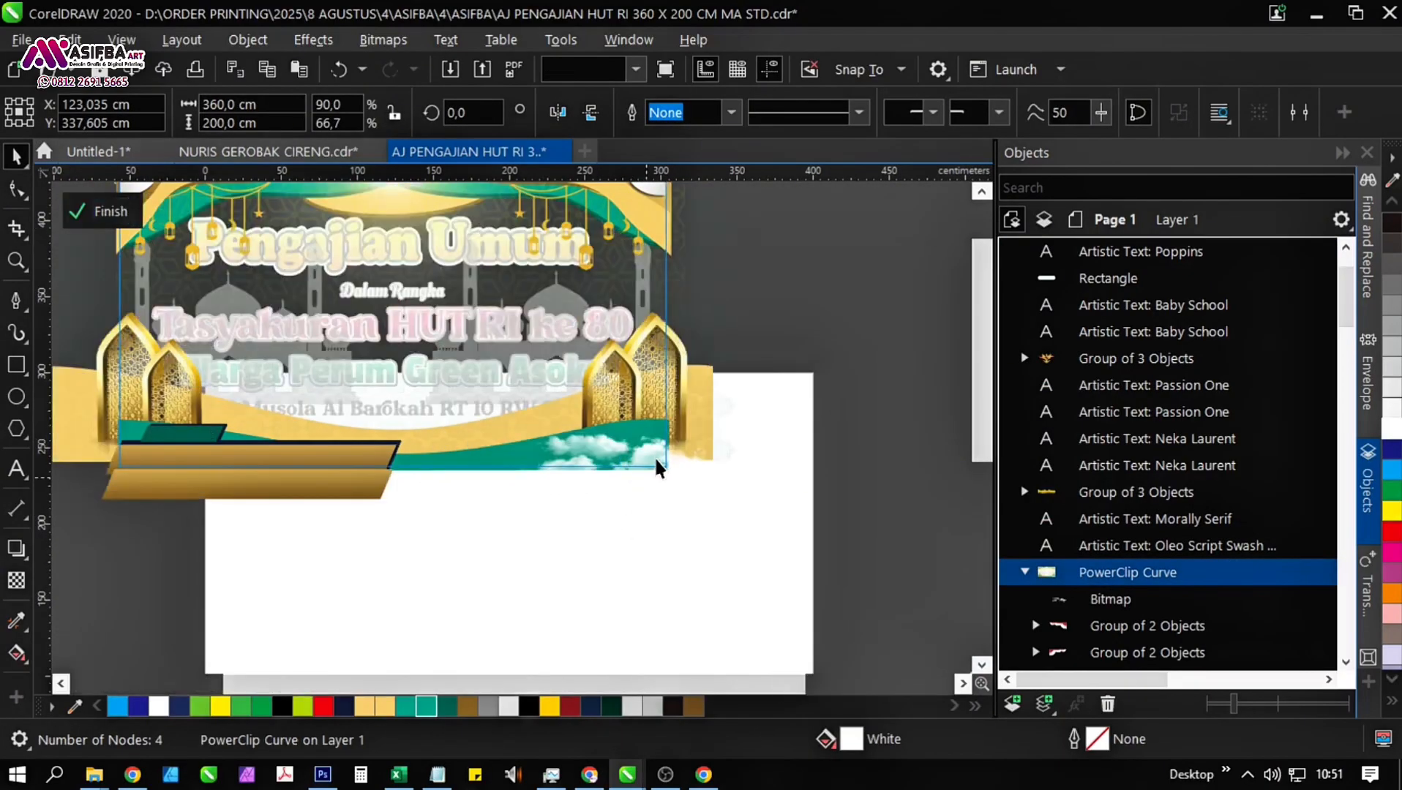
left_click(658, 468)
left_click_drag(717, 448, 353, 444)
right_click(465, 454)
Group the five gold, green and dark rectangles of the speaker label and bring the group in front of the clouds.
scroll(296, 440, "up", 1)
left_click(686, 534)
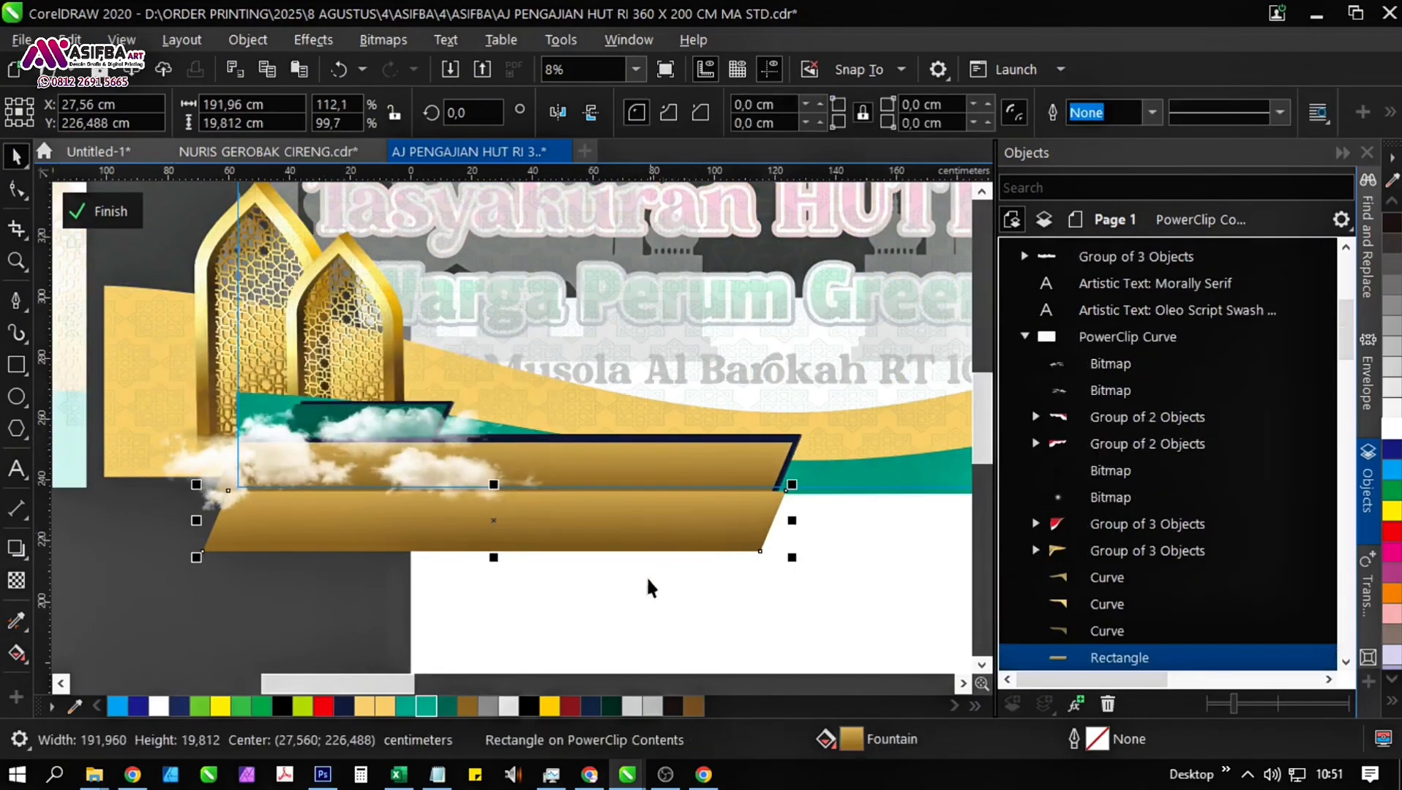
left_click(609, 597)
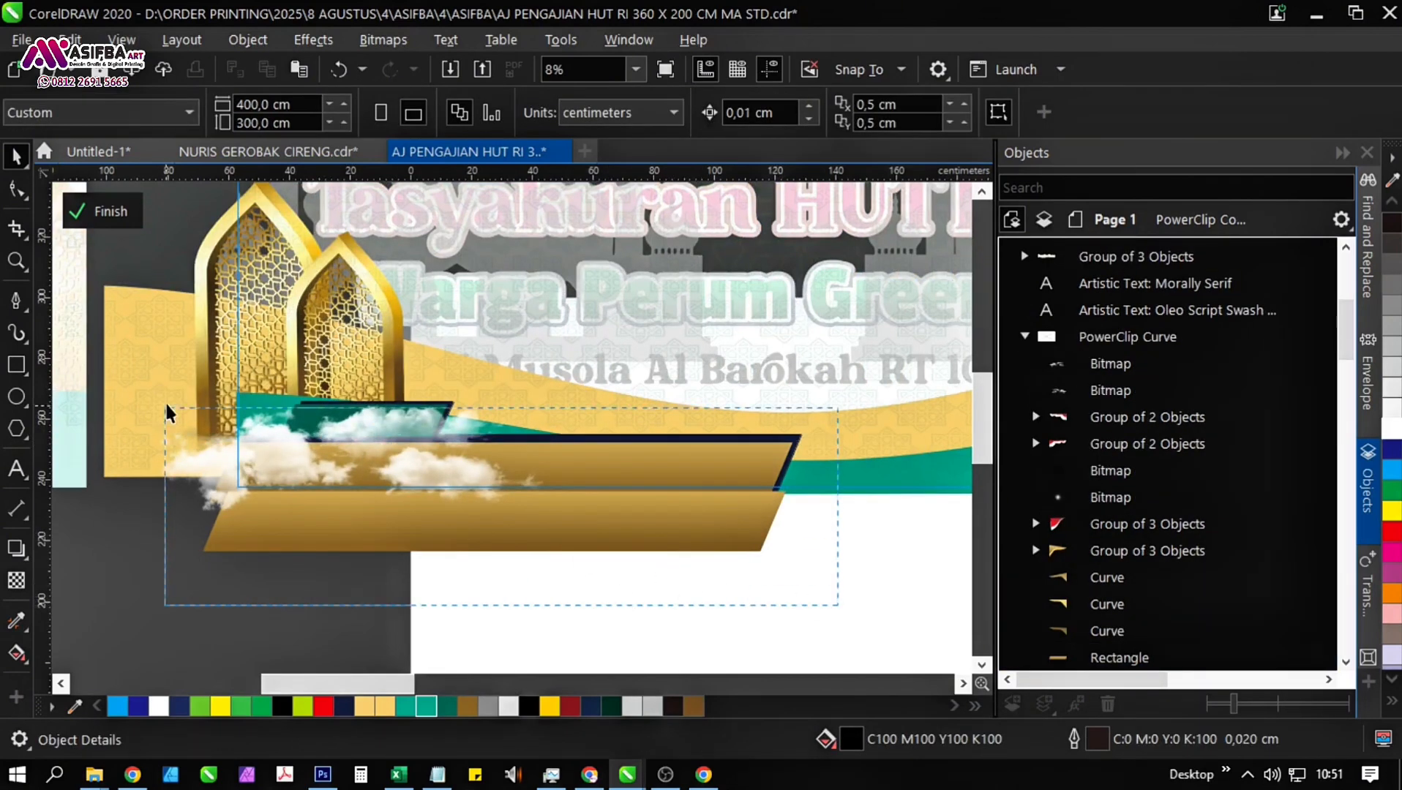
left_click_drag(191, 358, 191, 358)
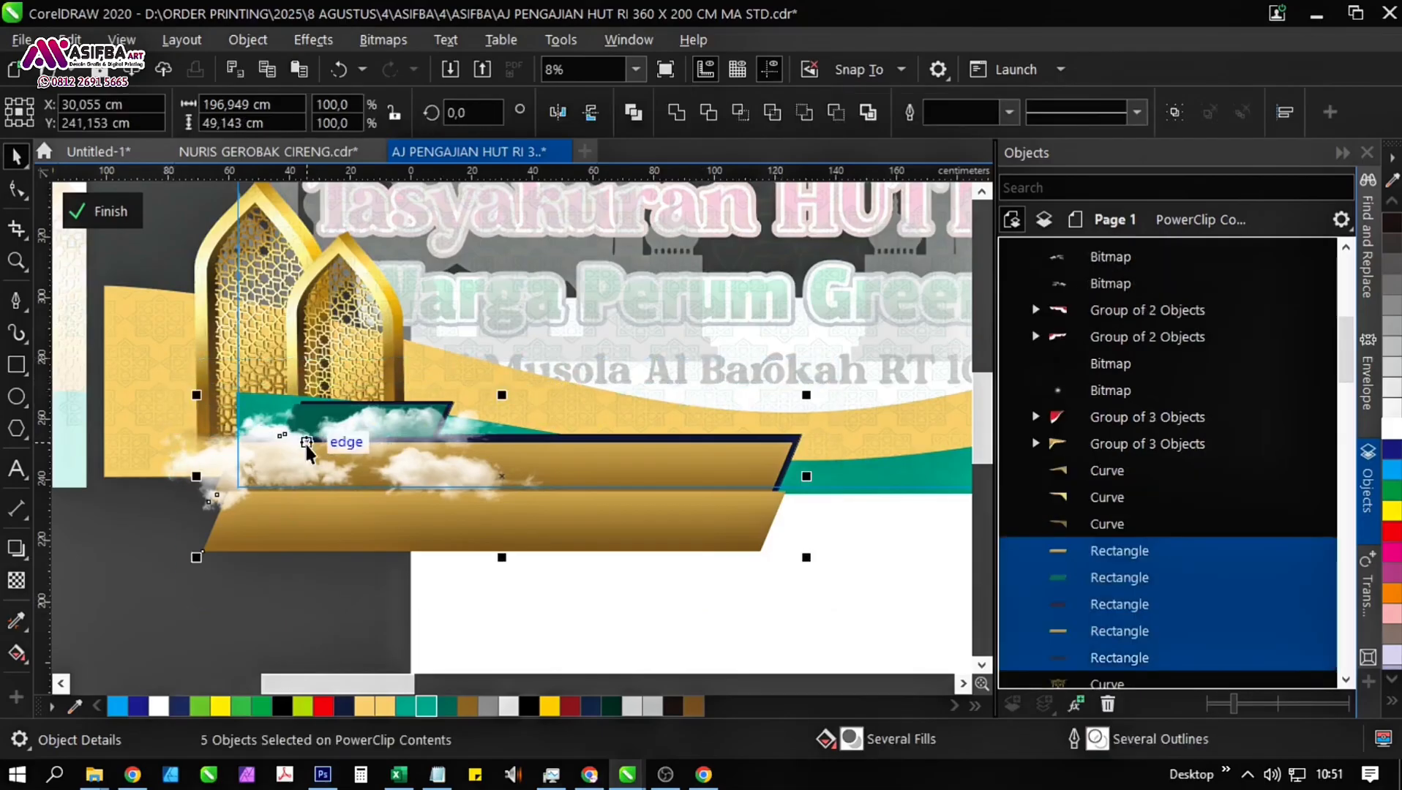
key("ctrl+g")
key("shift+Page_Up")
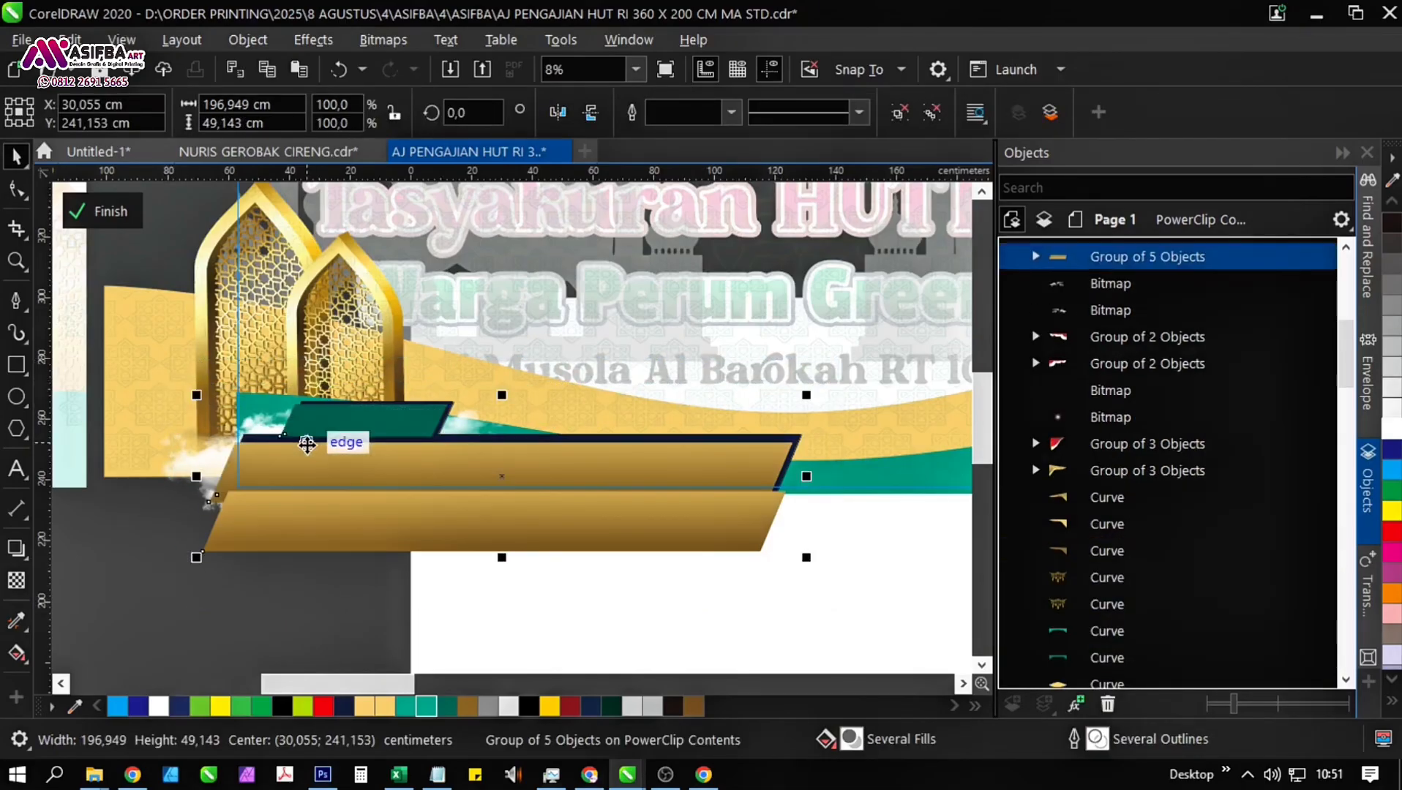
left_click(454, 638)
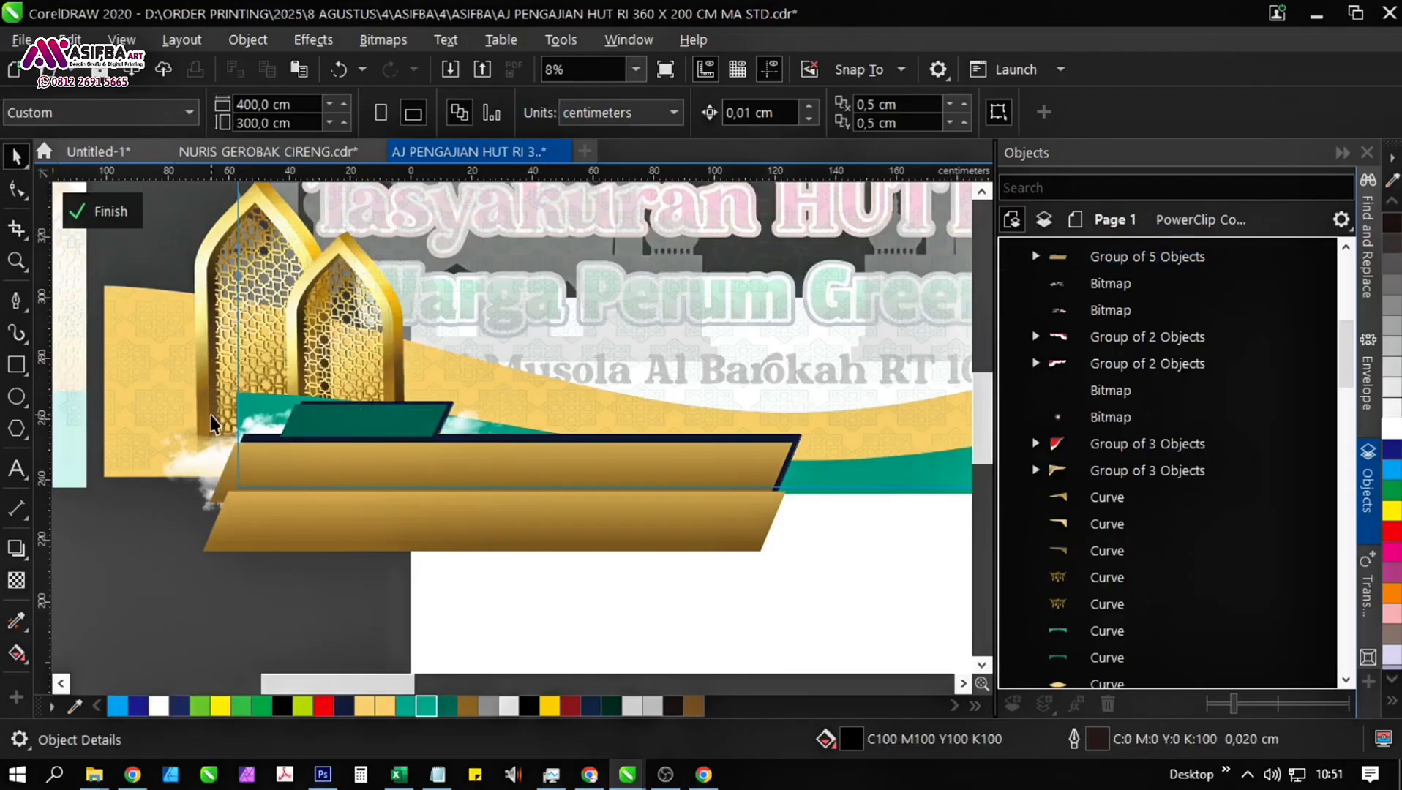
Finish editing the PowerClip contents of the banner background.
scroll(211, 423, "down", 1)
left_click_drag(710, 525, 636, 553)
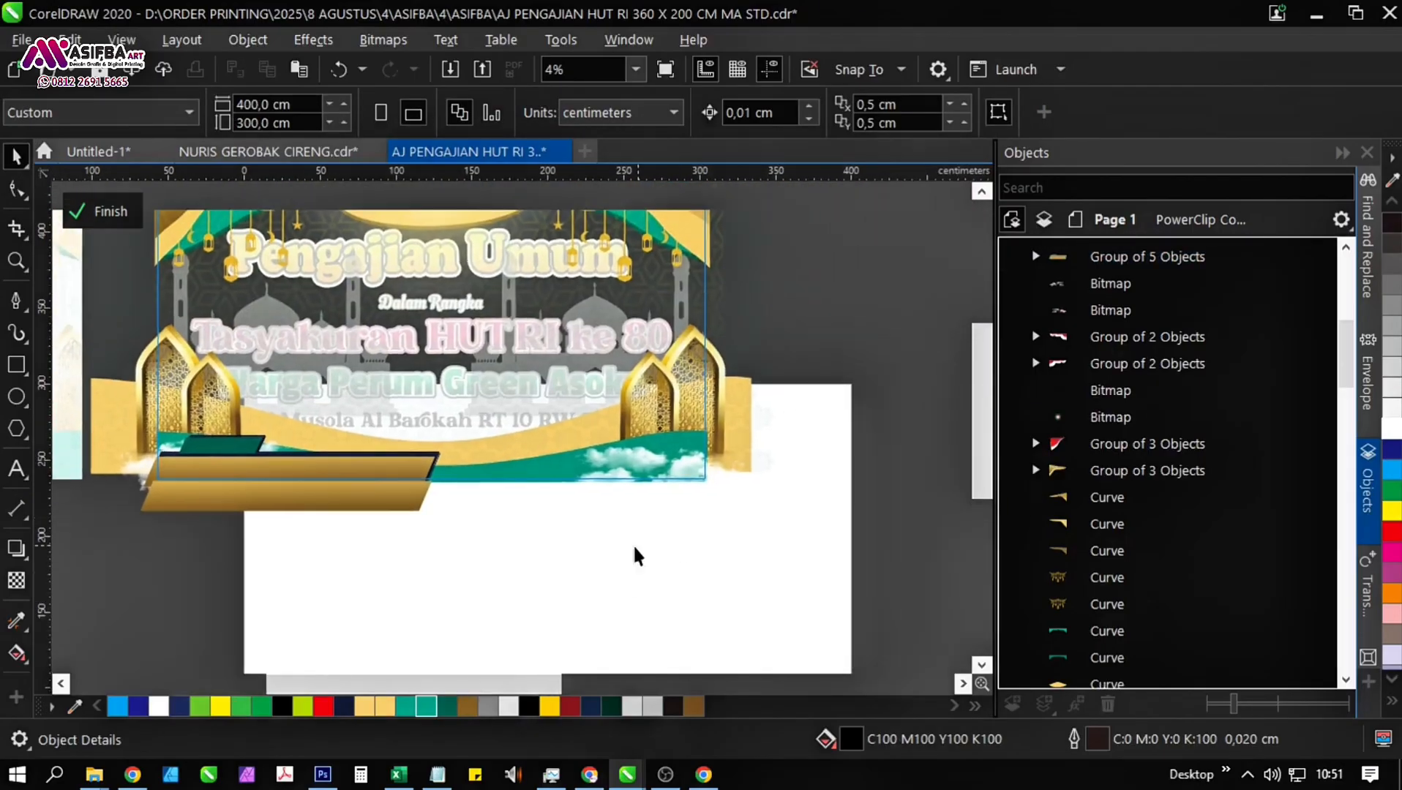
left_click(647, 485)
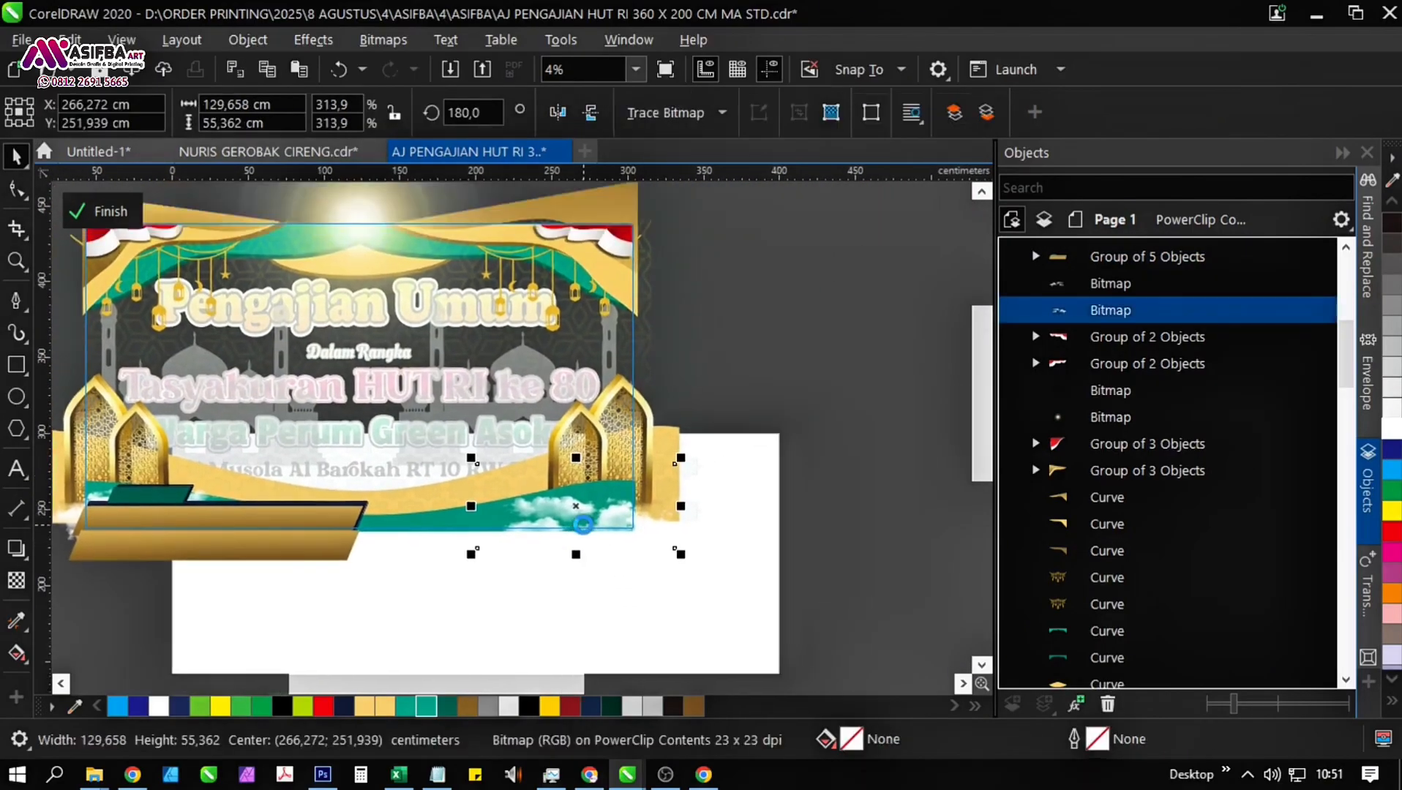
left_click(132, 221)
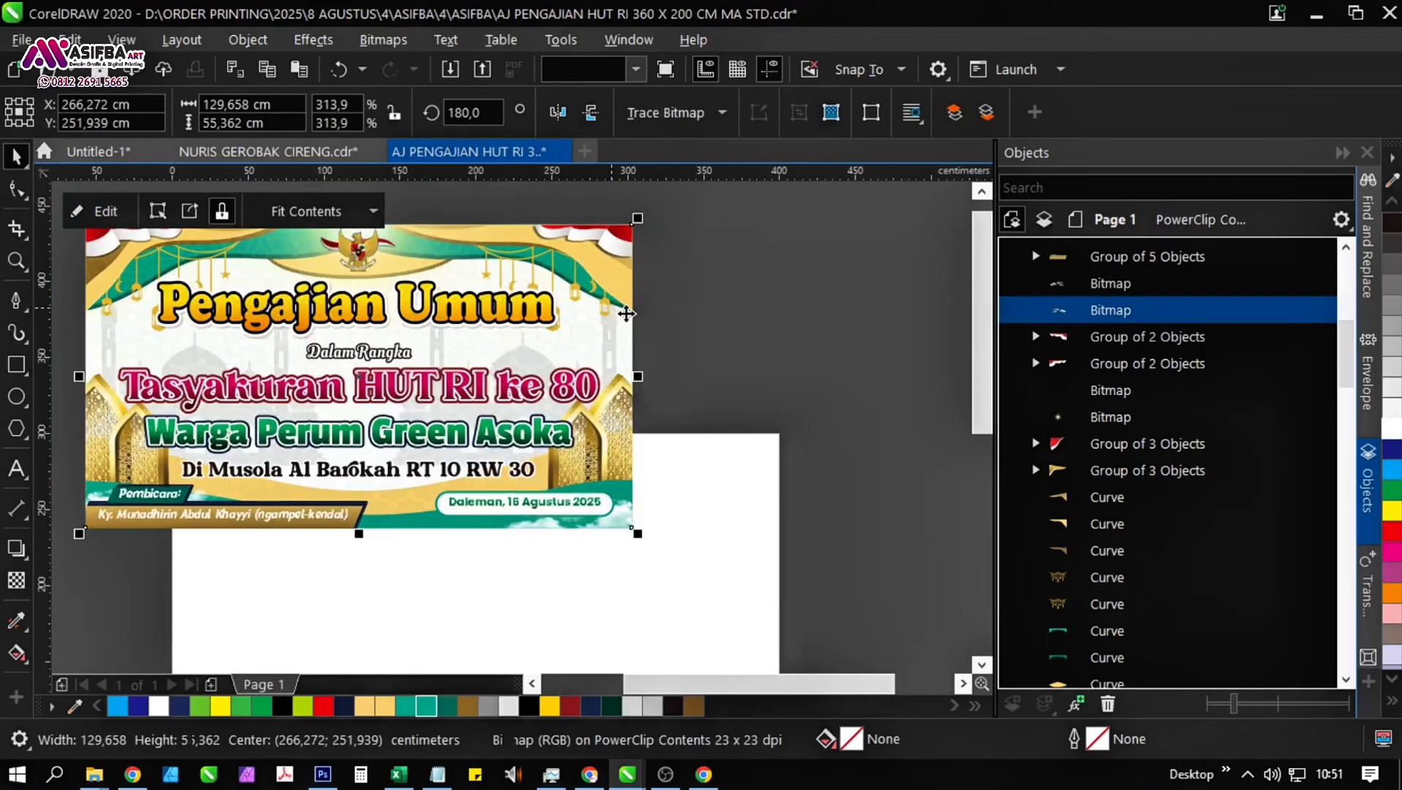
left_click(654, 359)
Move the whole "Tasyakuran HUT RI ke 80" banner up and slightly right on the workspace.
left_click_drag(438, 427, 538, 483)
scroll(537, 483, "down", 1)
left_click_drag(681, 603, 344, 343)
left_click_drag(521, 468, 477, 407)
left_click(770, 407)
scroll(567, 357, "up", 1)
Ungroup the "Pengajian Umum" title and give its front text a green C93 M49 Y74 K10 outline.
left_click(487, 351)
key("ctrl+u")
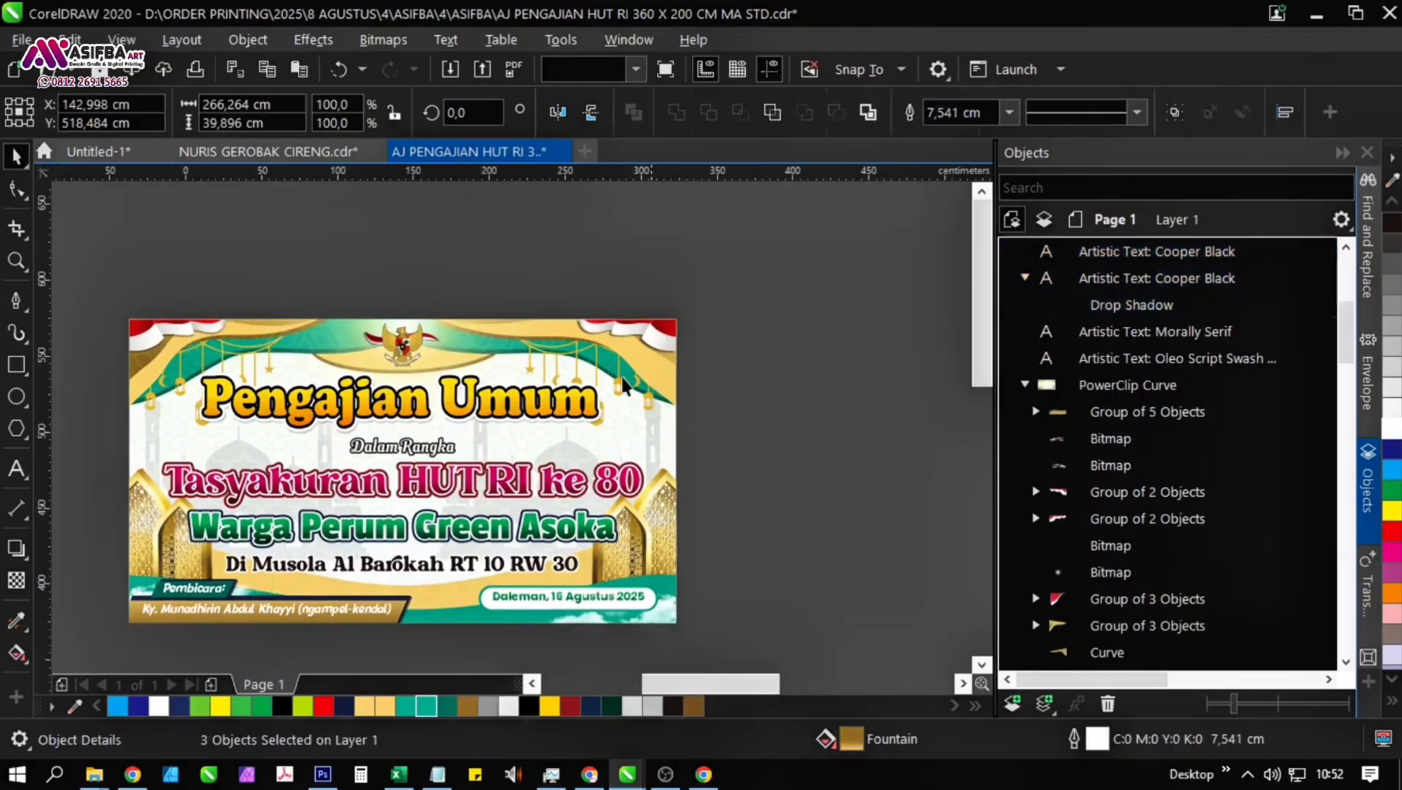
left_click(558, 400)
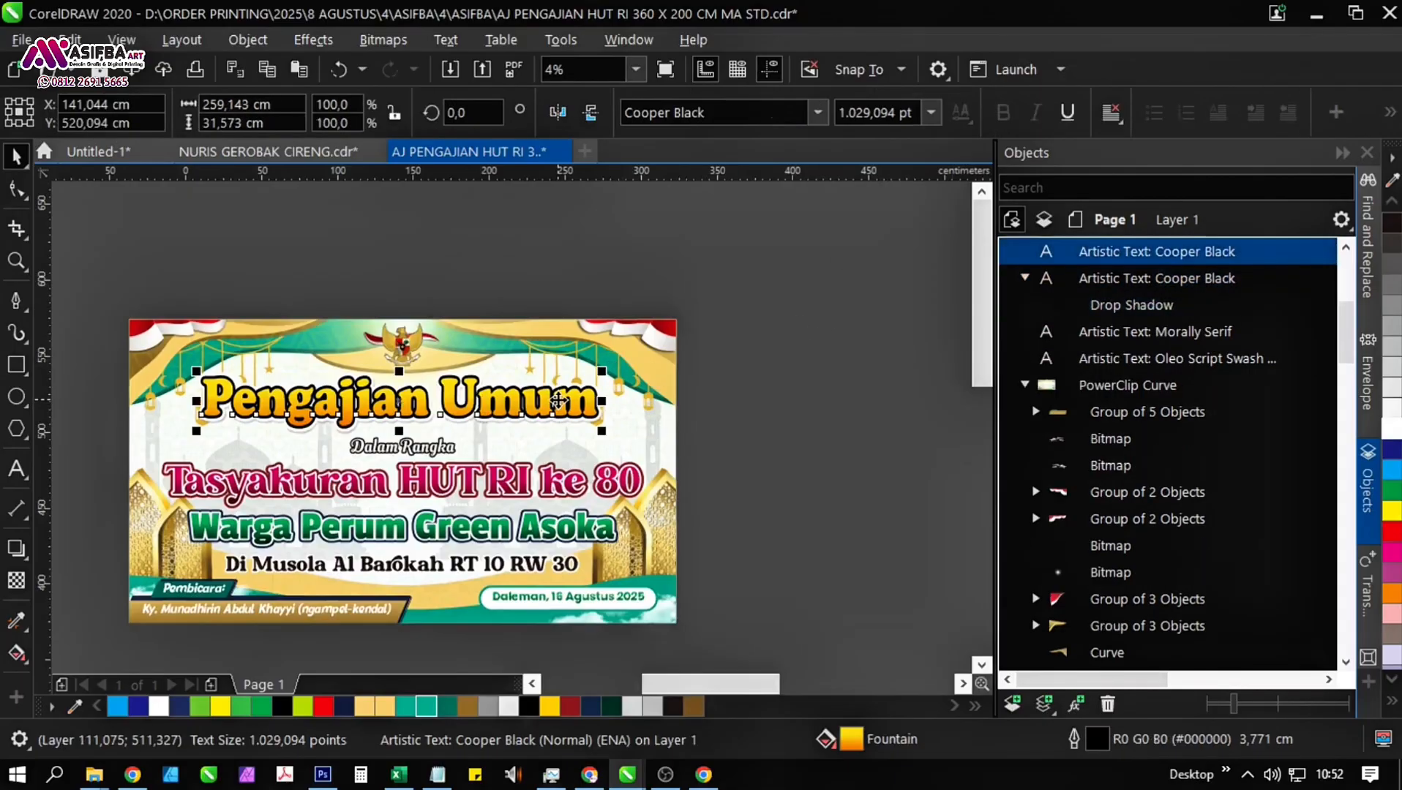
right_click(448, 707)
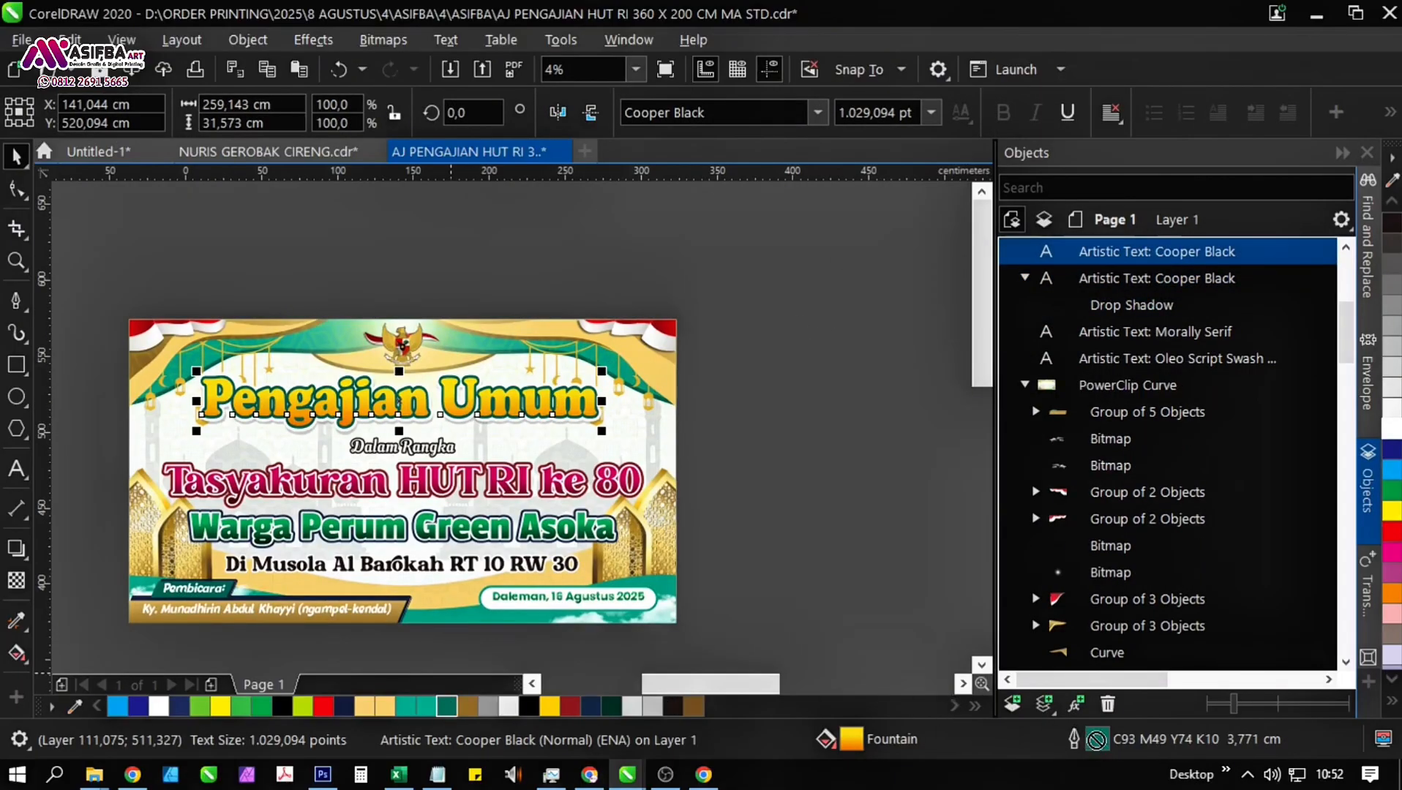
Darken the outline of the front "Pengajian Umum" text to C100 M67 Y87 K55.
double_click(1096, 740)
left_click(553, 277)
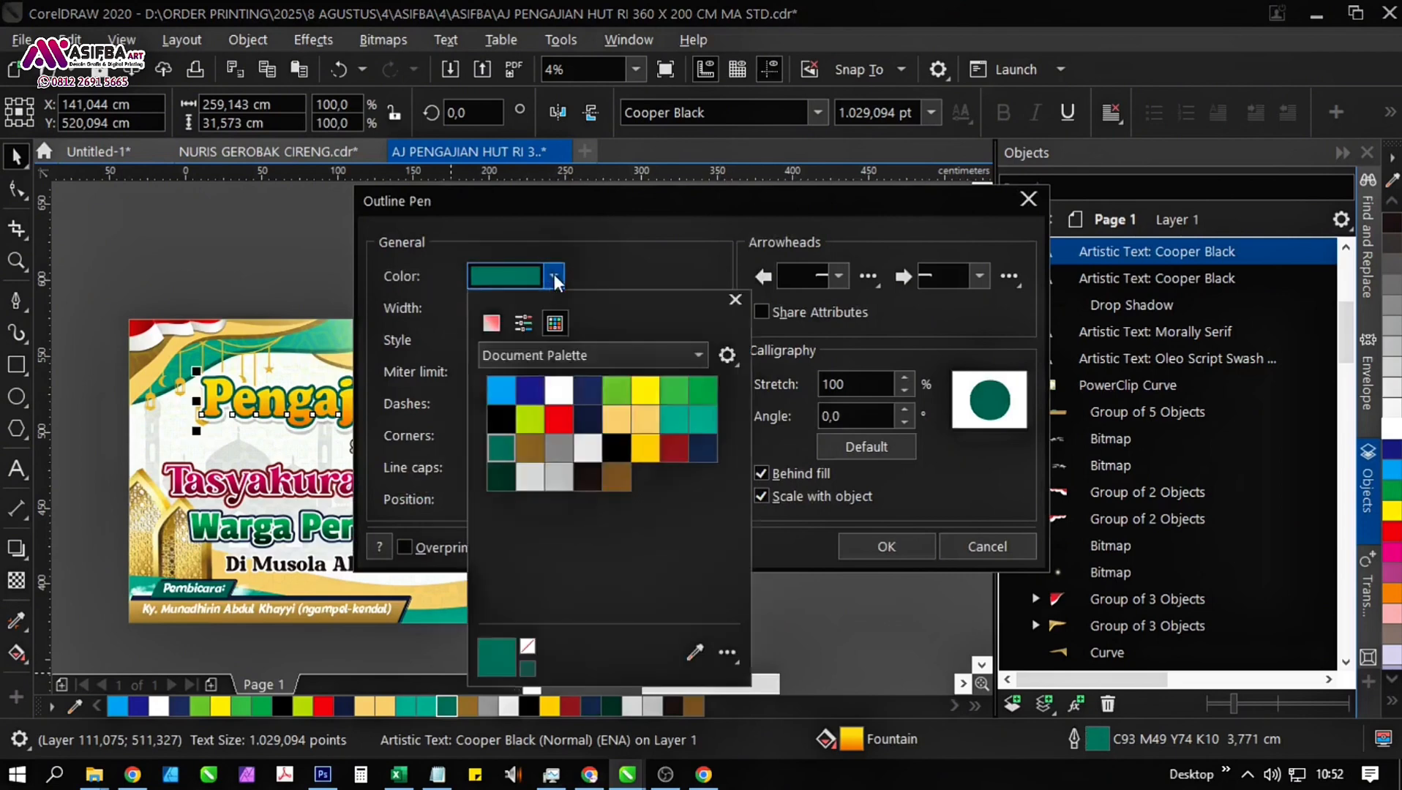
left_click(492, 322)
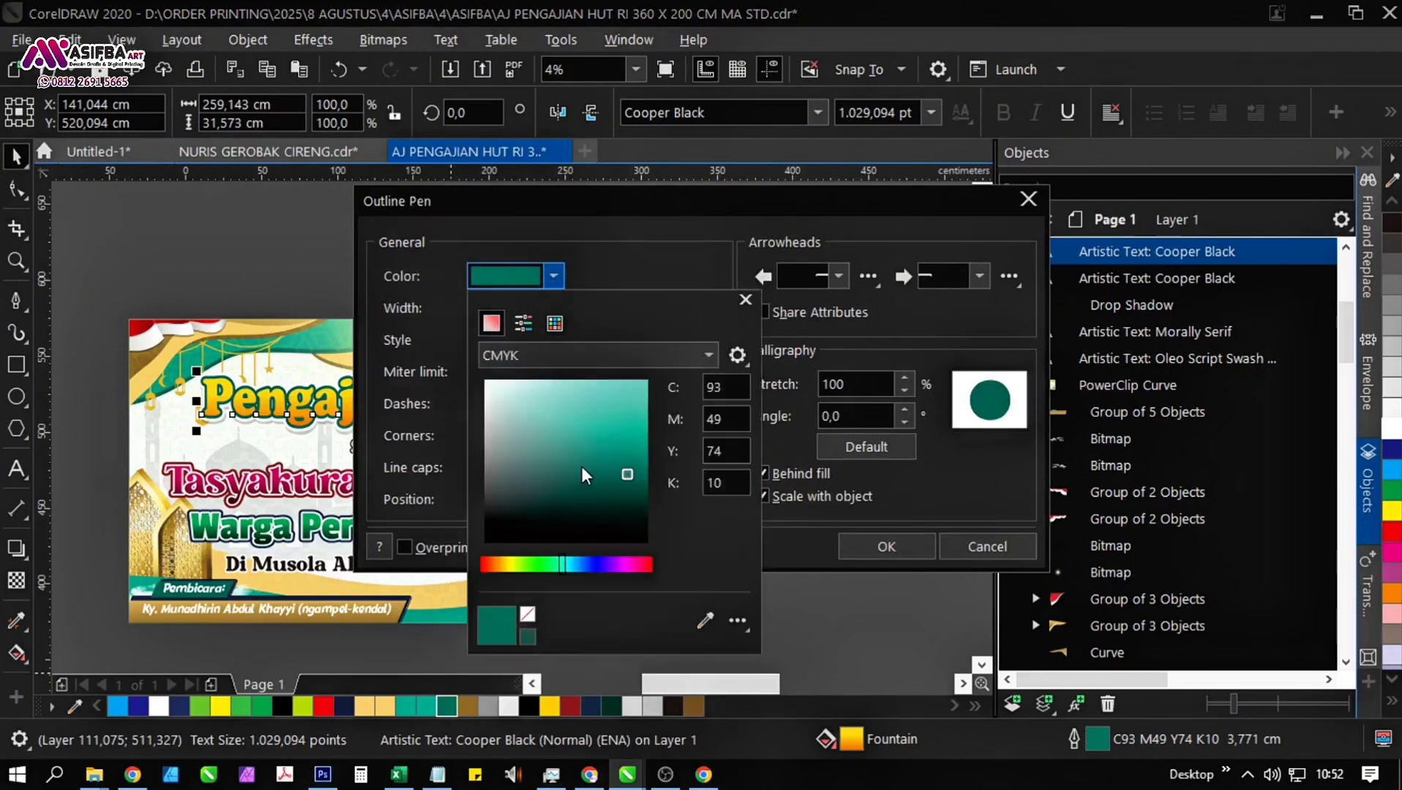
left_click(613, 495)
left_click(628, 507)
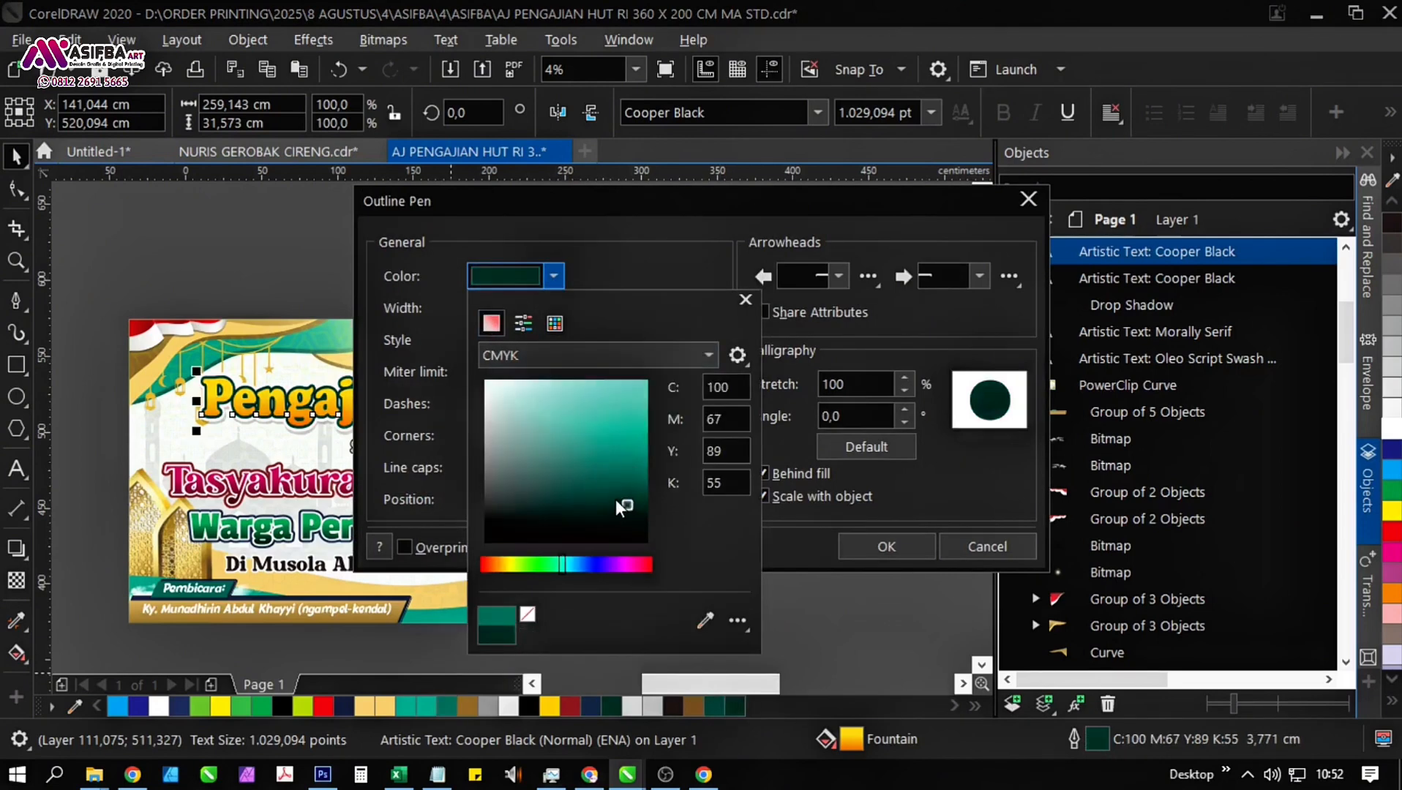
left_click(616, 493)
left_click(617, 506)
left_click(849, 535)
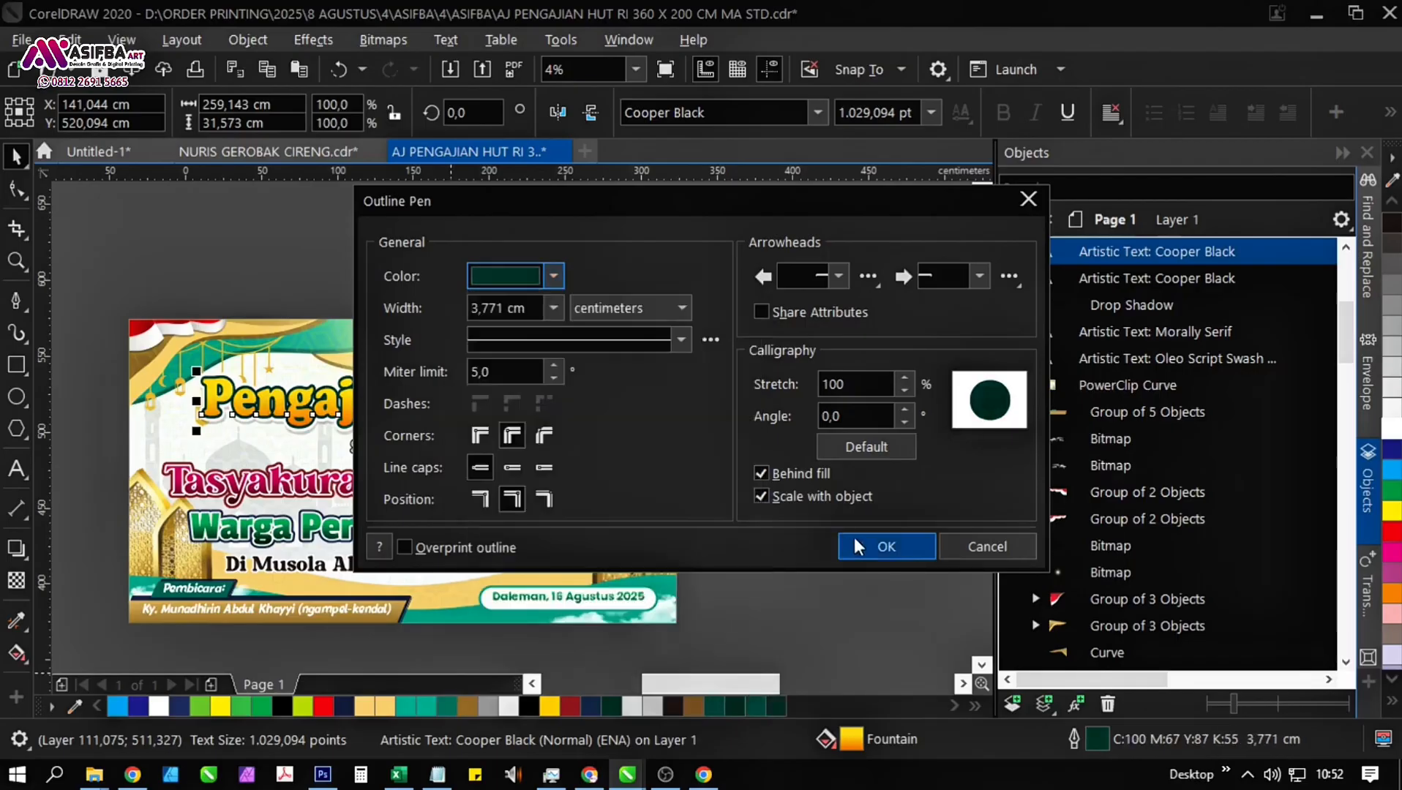
left_click(871, 547)
scroll(568, 426, "up", 1)
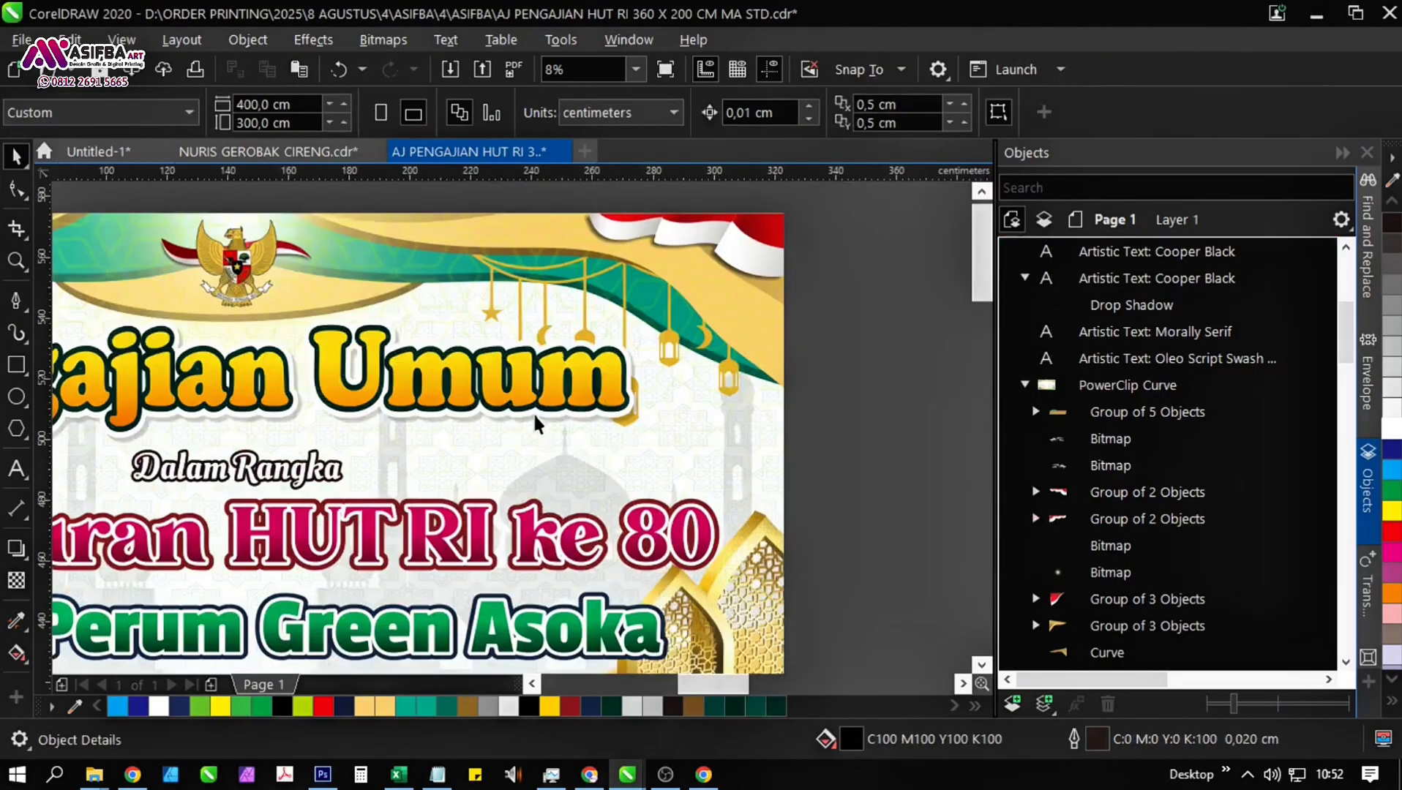
left_click(537, 425)
scroll(538, 357, "down", 1)
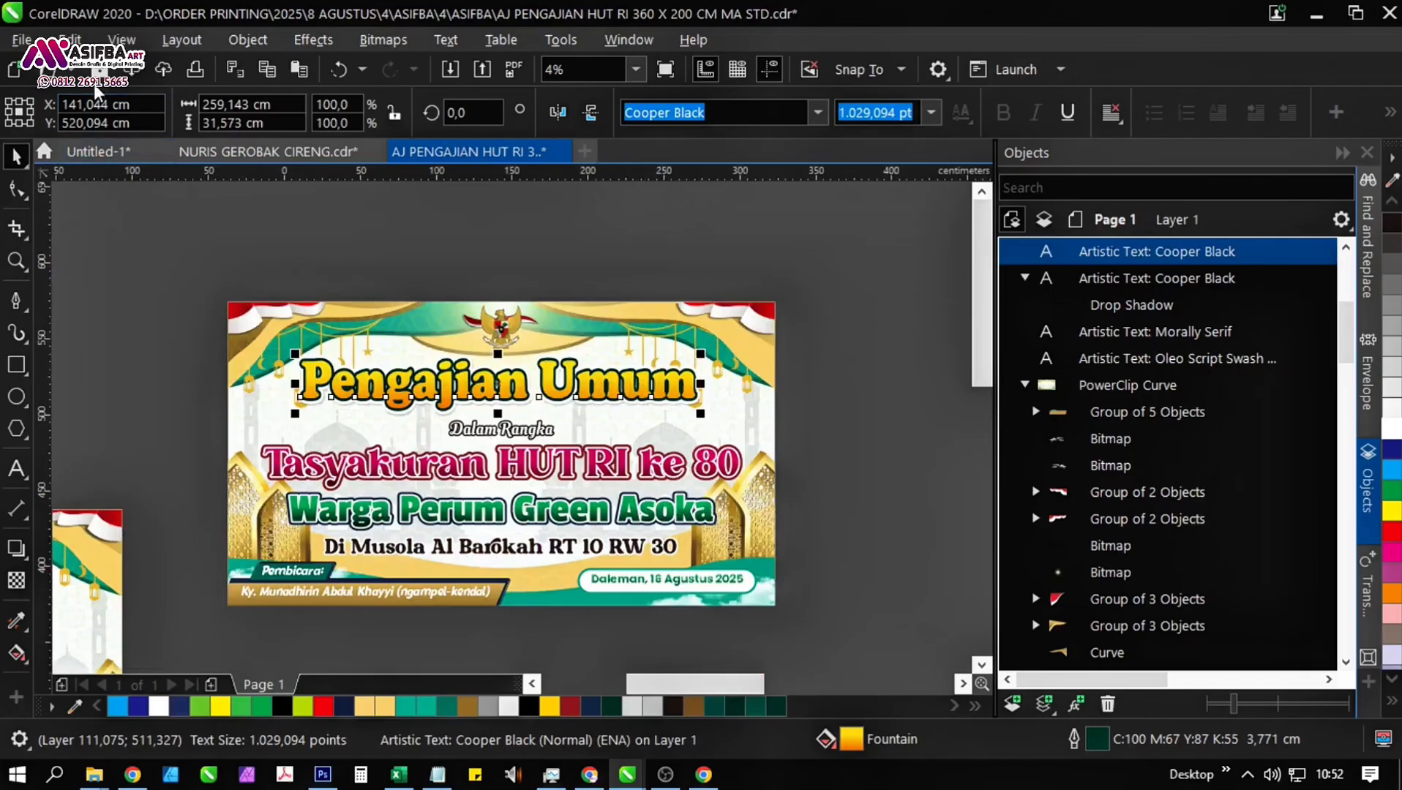